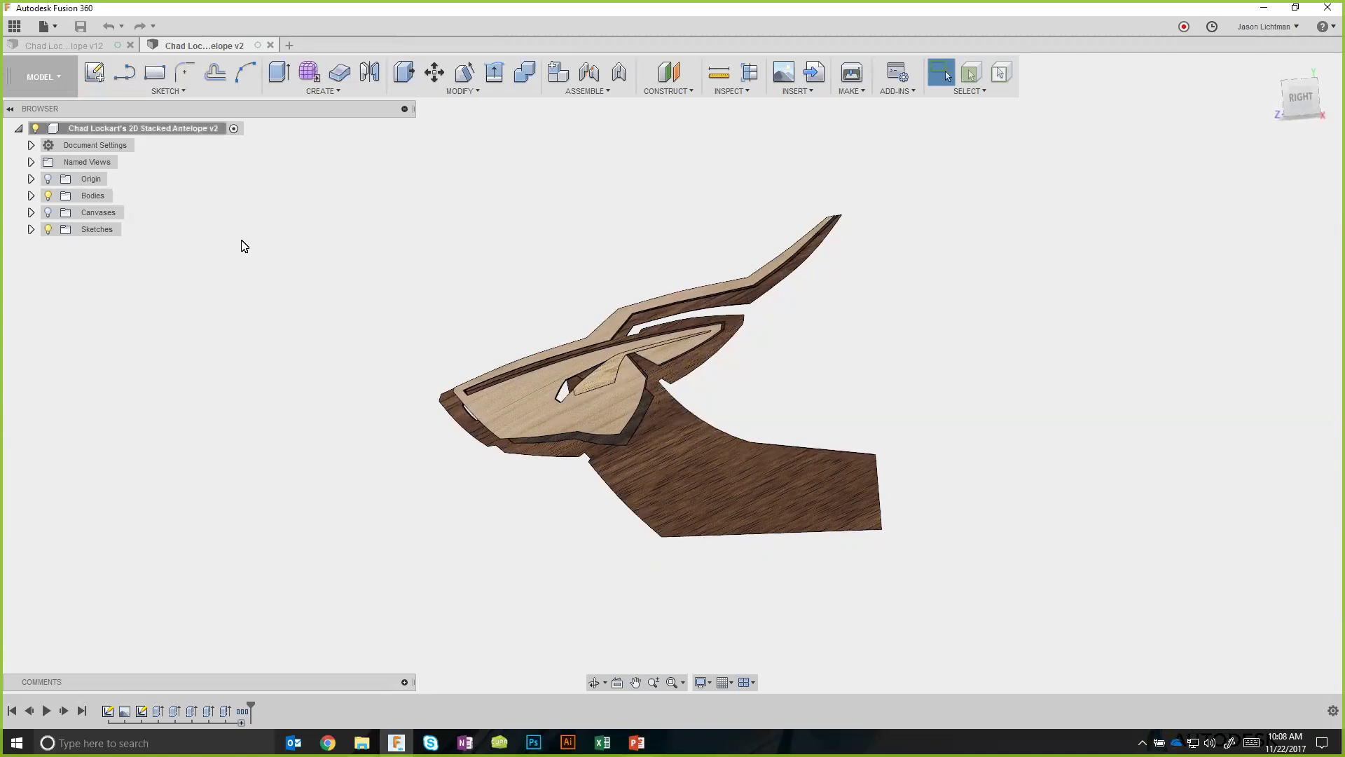
# Examine the flat stacked antelope head and compare it with the v12 design mounted on a shield plaque.
pyautogui.keyDown('shift'); pyautogui.moveTo(292, 297); pyautogui.dragTo(590, 498, button='middle'); pyautogui.keyUp('shift')
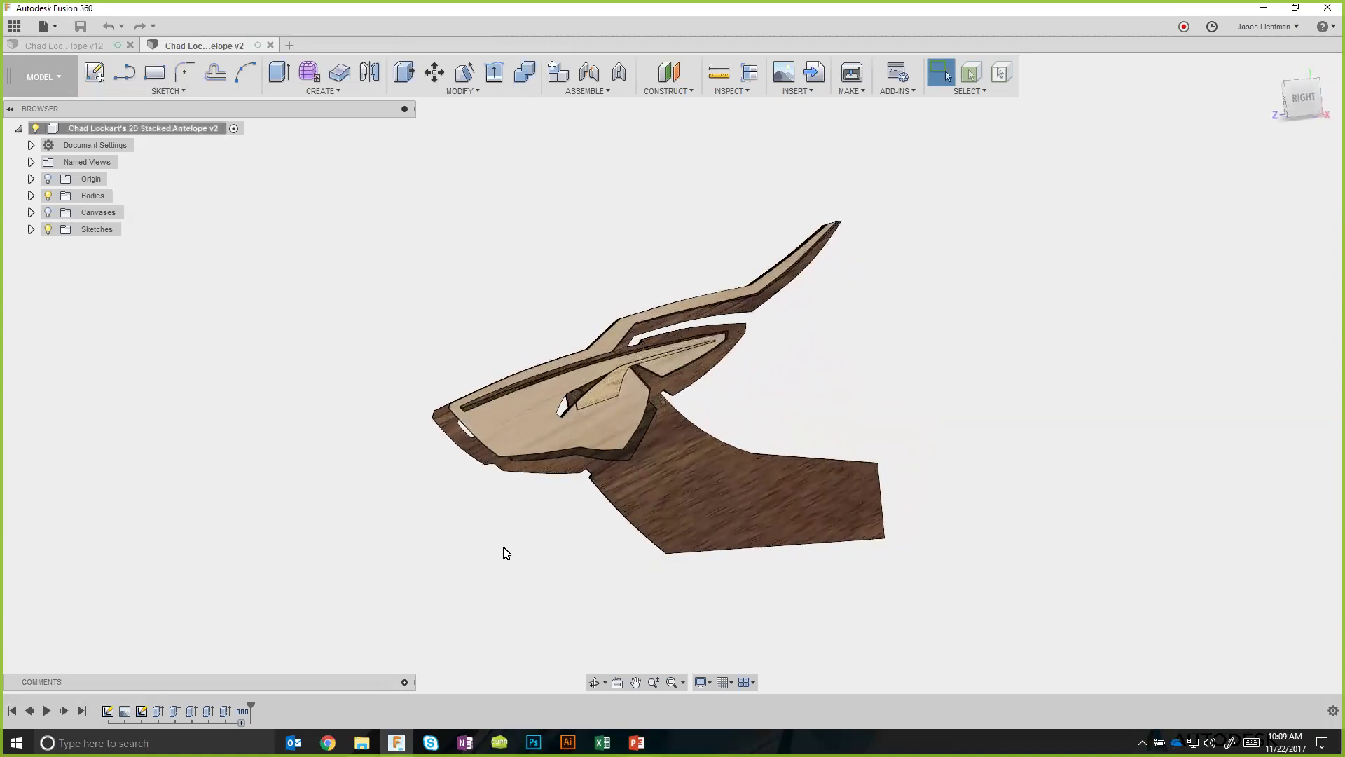
pyautogui.click(93, 45)
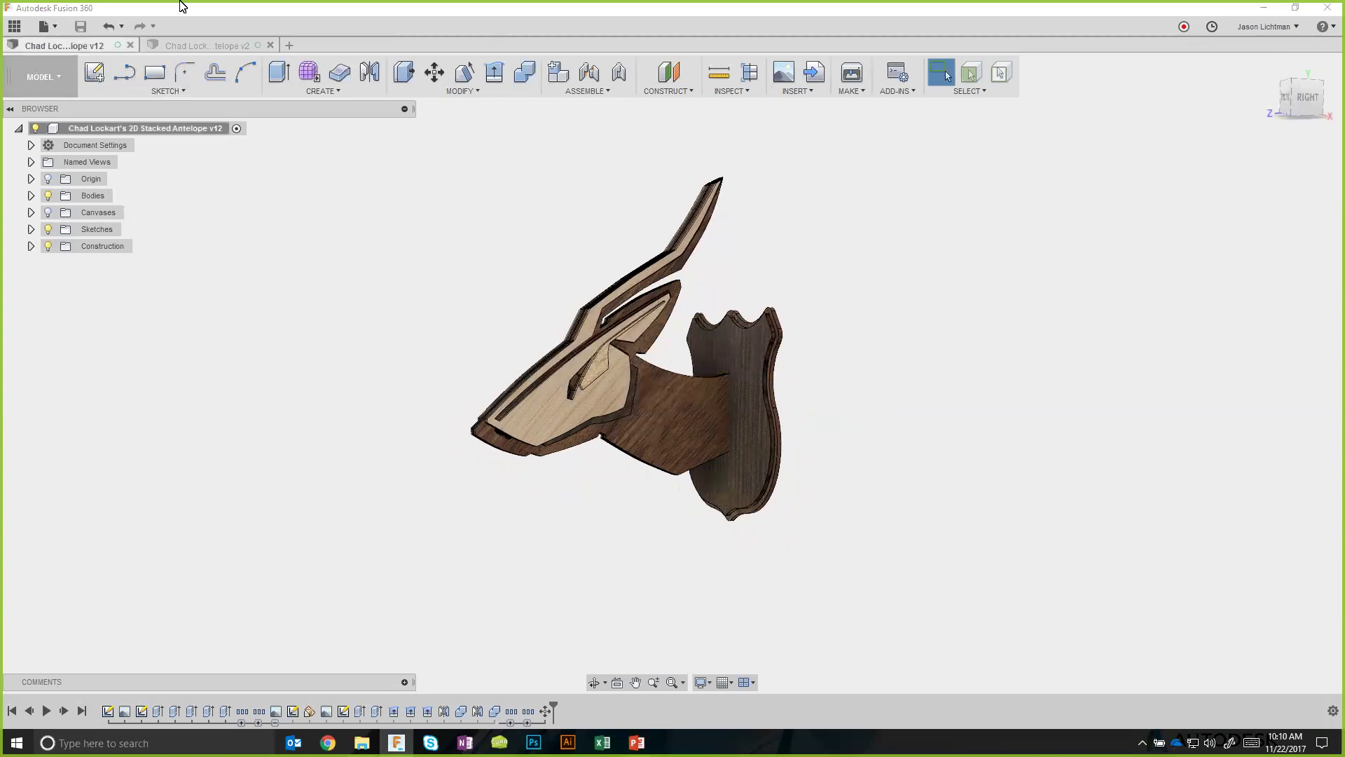
pyautogui.click(200, 47)
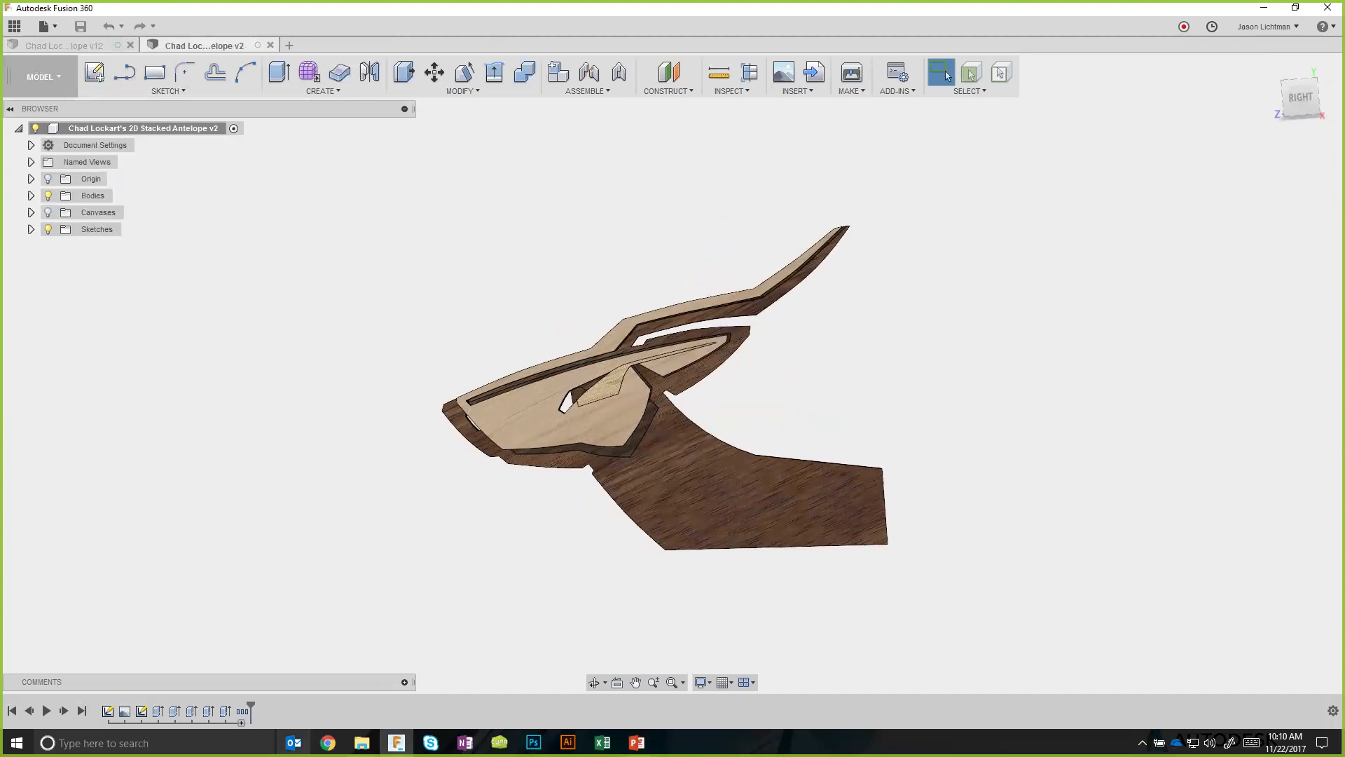
# Switch to File Explorer and view the T-Spline deer head v3 image in the Not Today folder.
pyautogui.moveTo(362, 743)
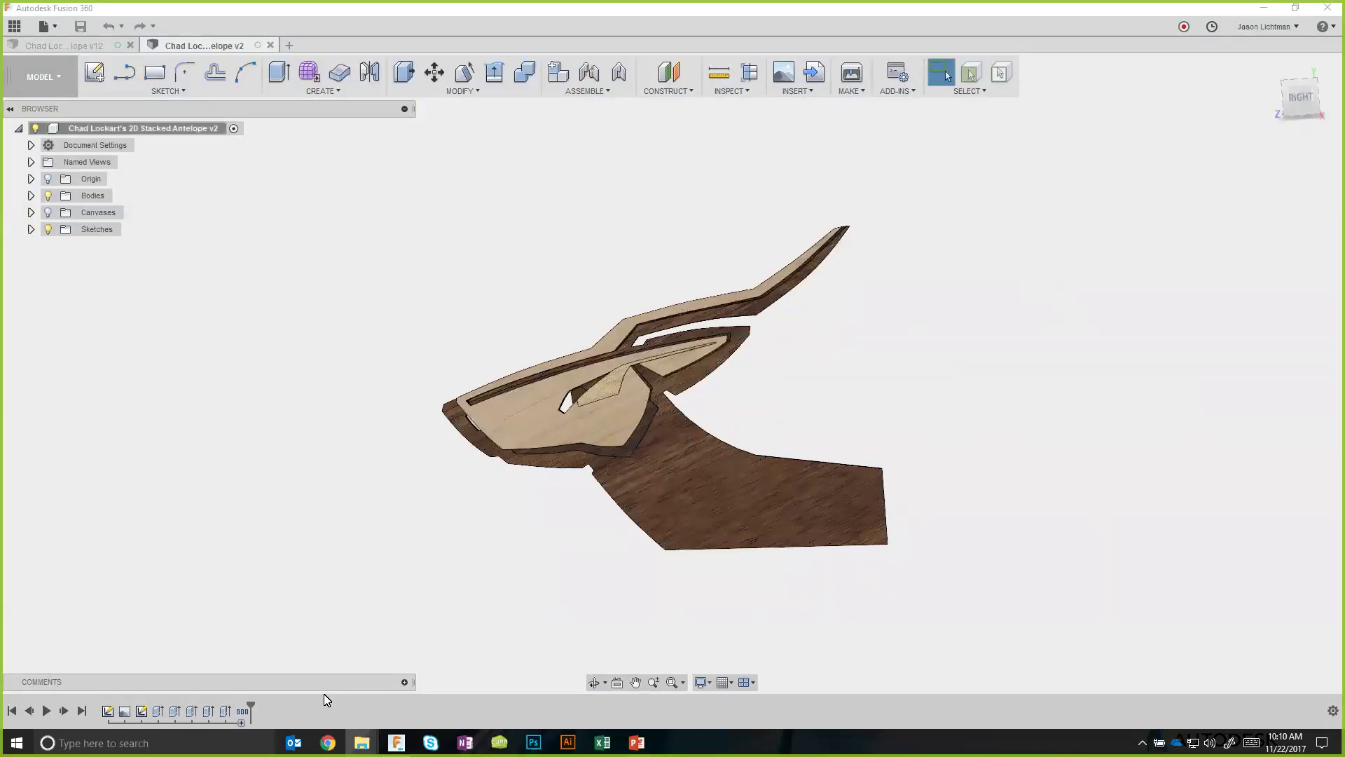
pyautogui.hotkey('alt', 'Tab')
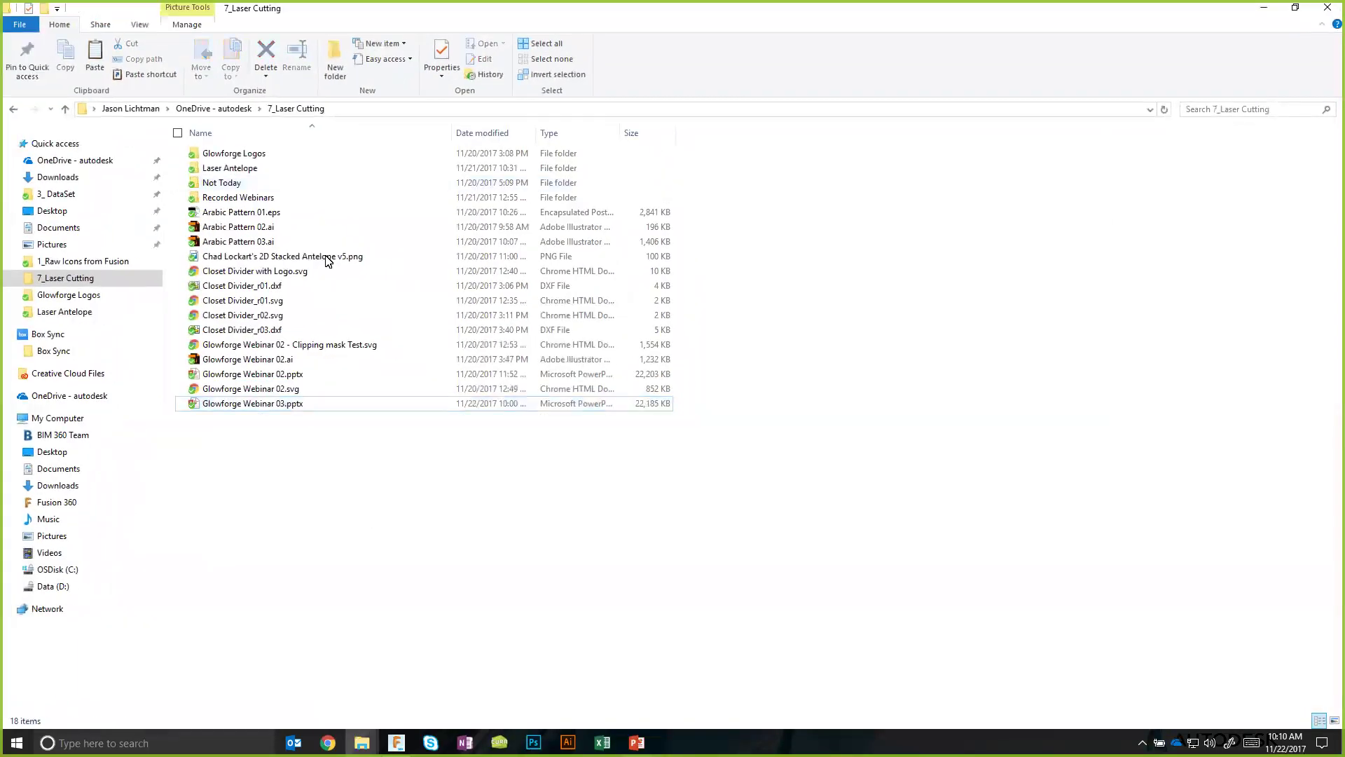
pyautogui.doubleClick(266, 183)
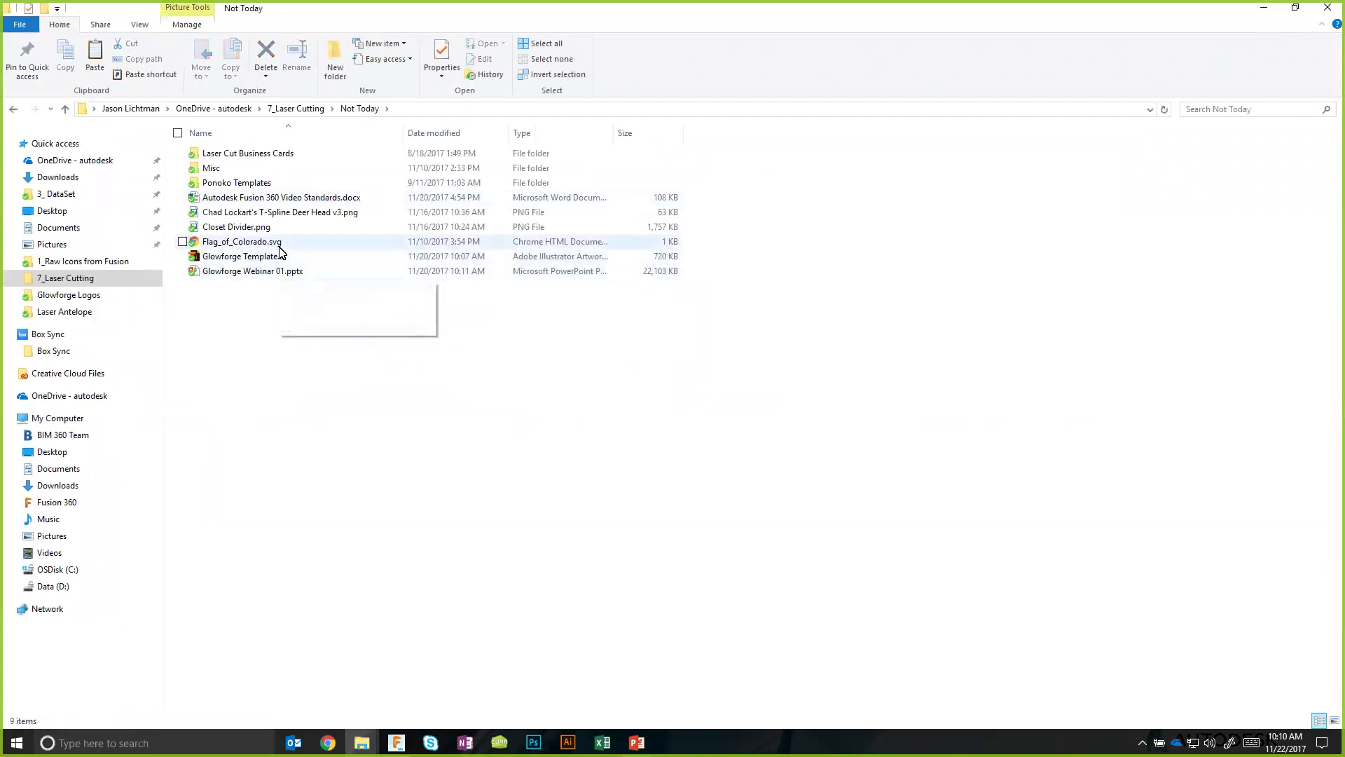
pyautogui.doubleClick(276, 213)
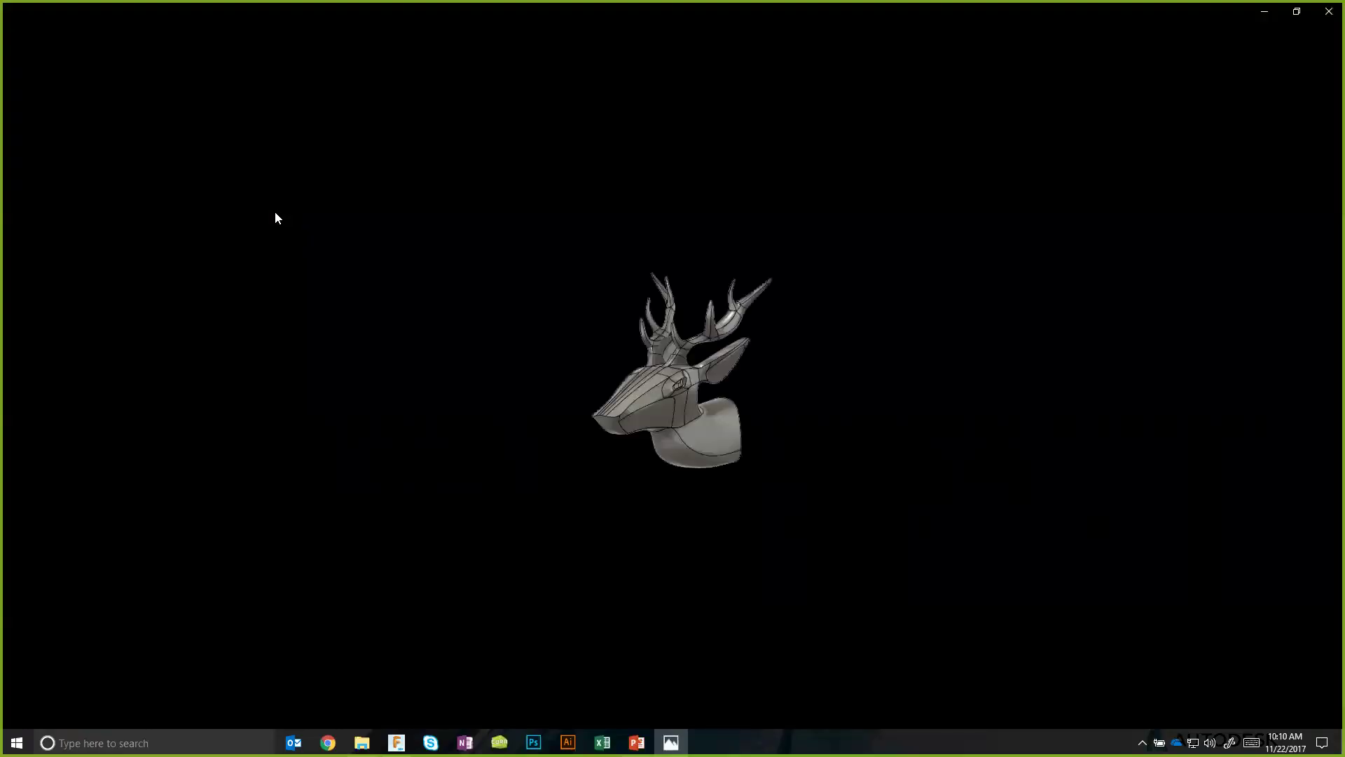
pyautogui.hotkey('alt', 'F4')
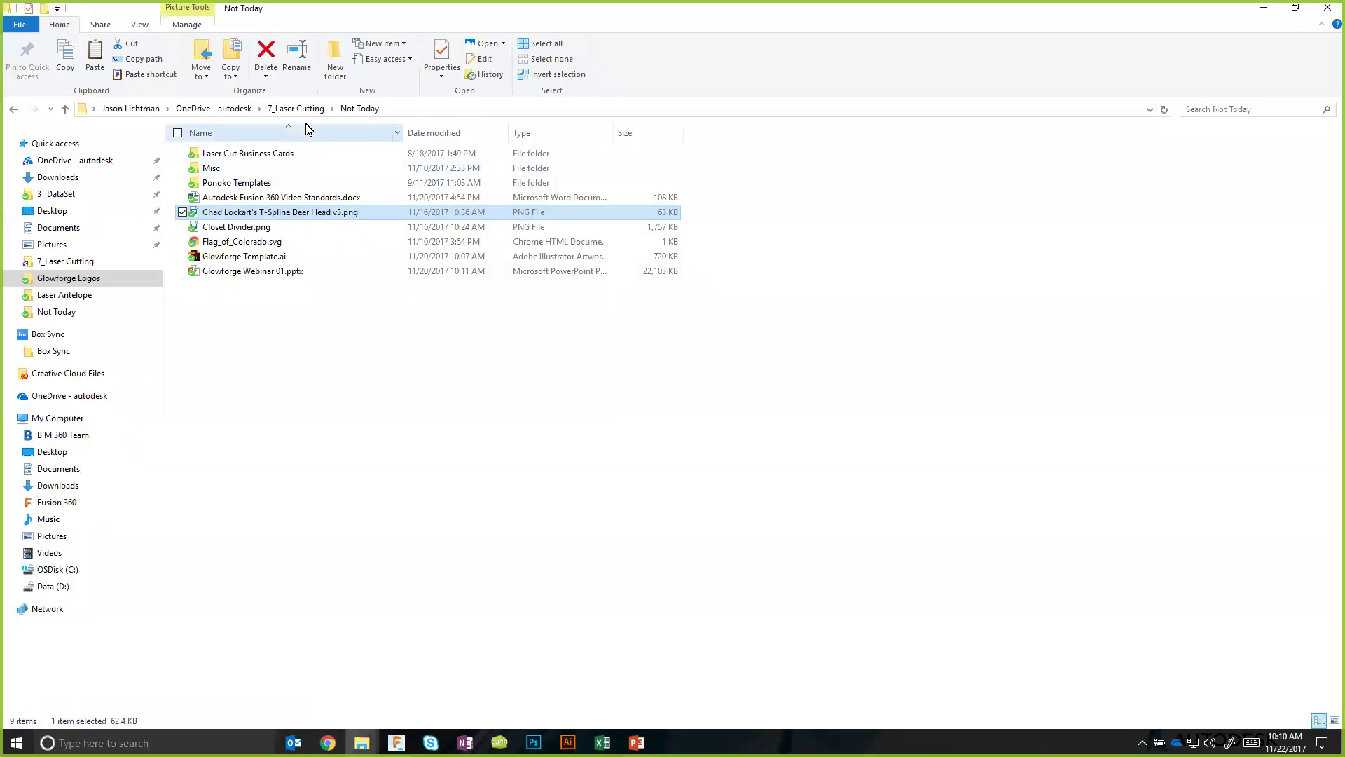
# View the 2D Stacked Antelope v5 PNG in the 7_Laser Cutting folder.
pyautogui.click(297, 109)
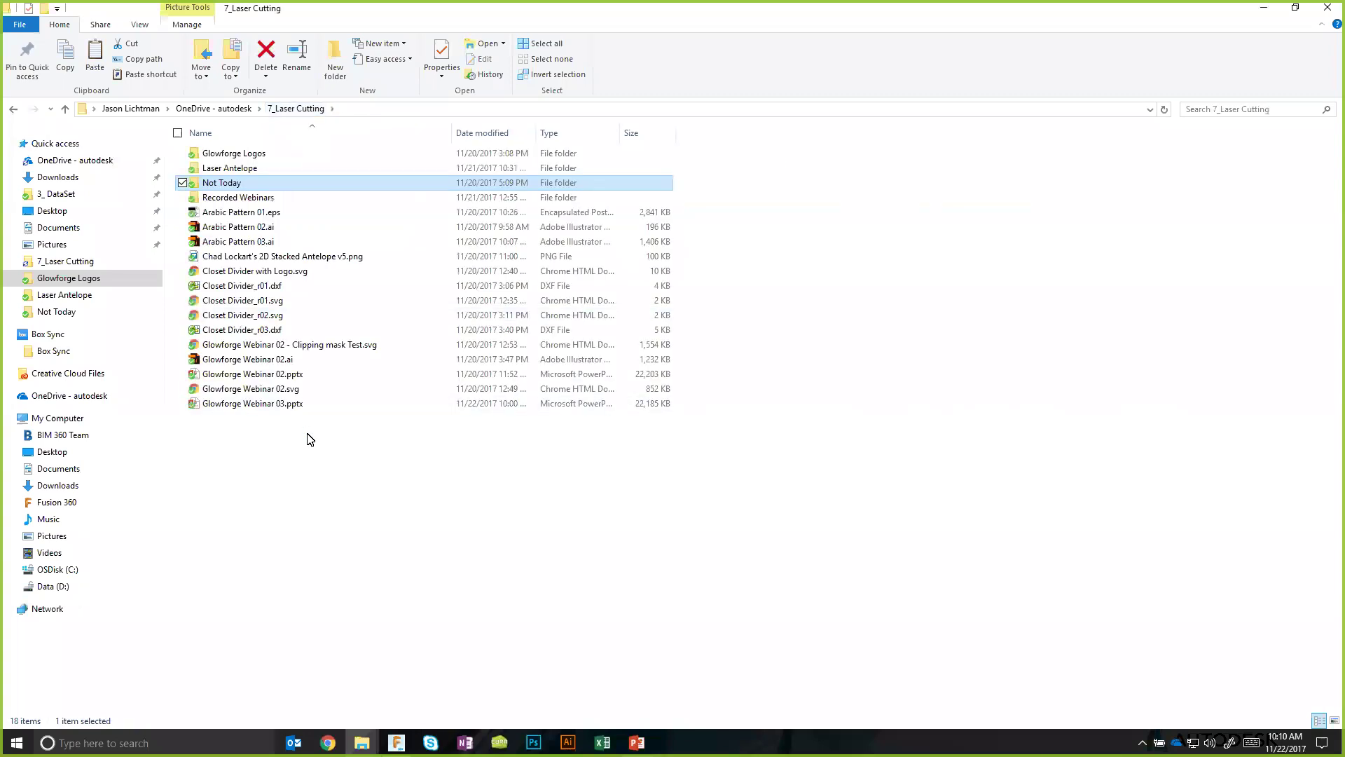
pyautogui.doubleClick(267, 258)
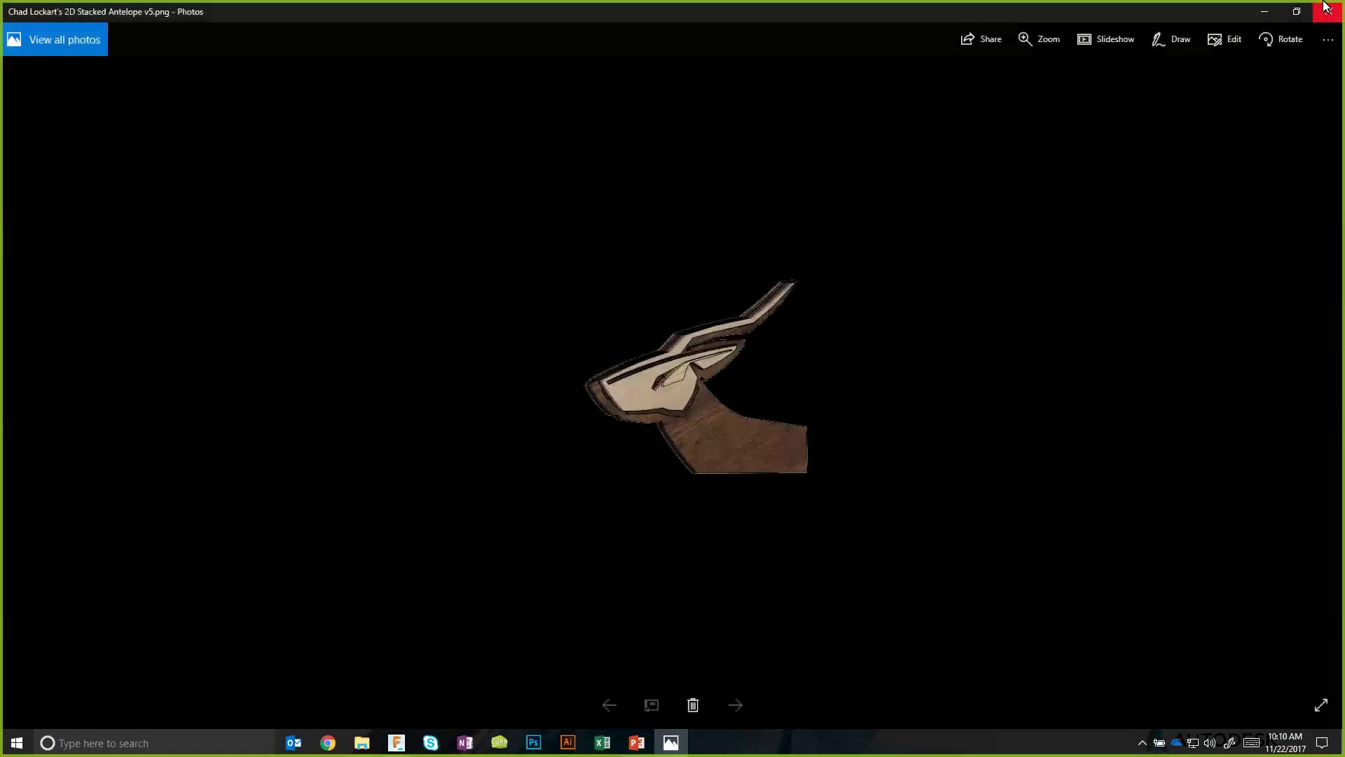
pyautogui.click(1328, 10)
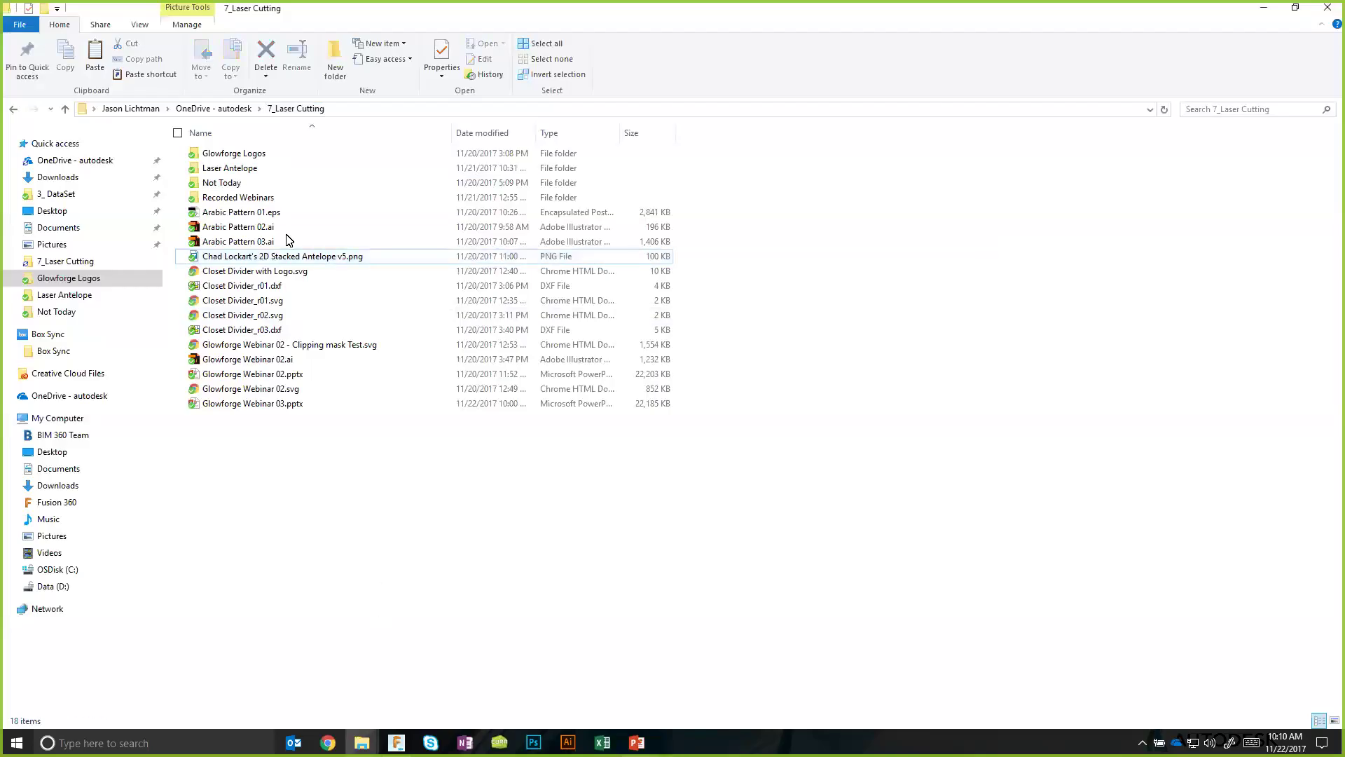
# Look through the antelope sketch photos in the Laser Antelope folder, from Laser Antelope 01 to 03.
pyautogui.doubleClick(269, 168)
pyautogui.doubleClick(197, 175)
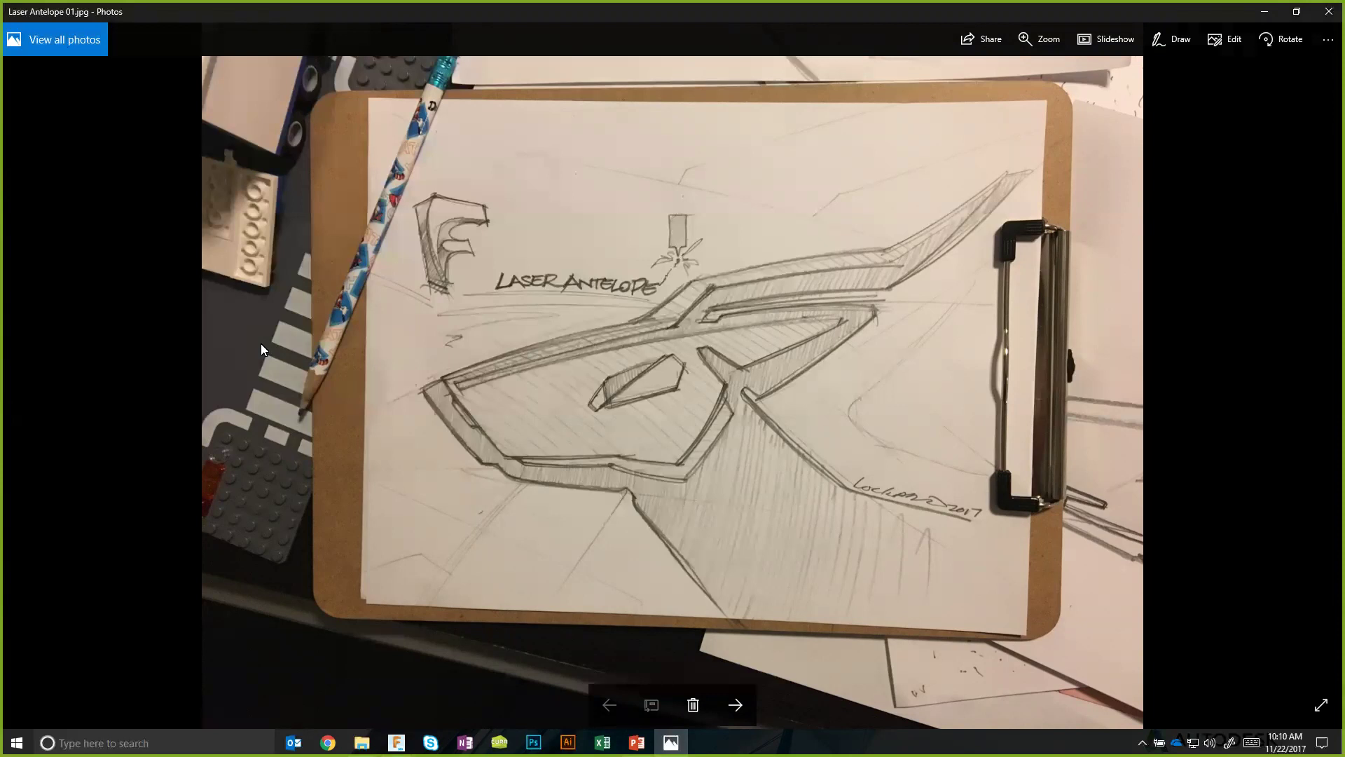
pyautogui.press('Right')
pyautogui.press('Right')
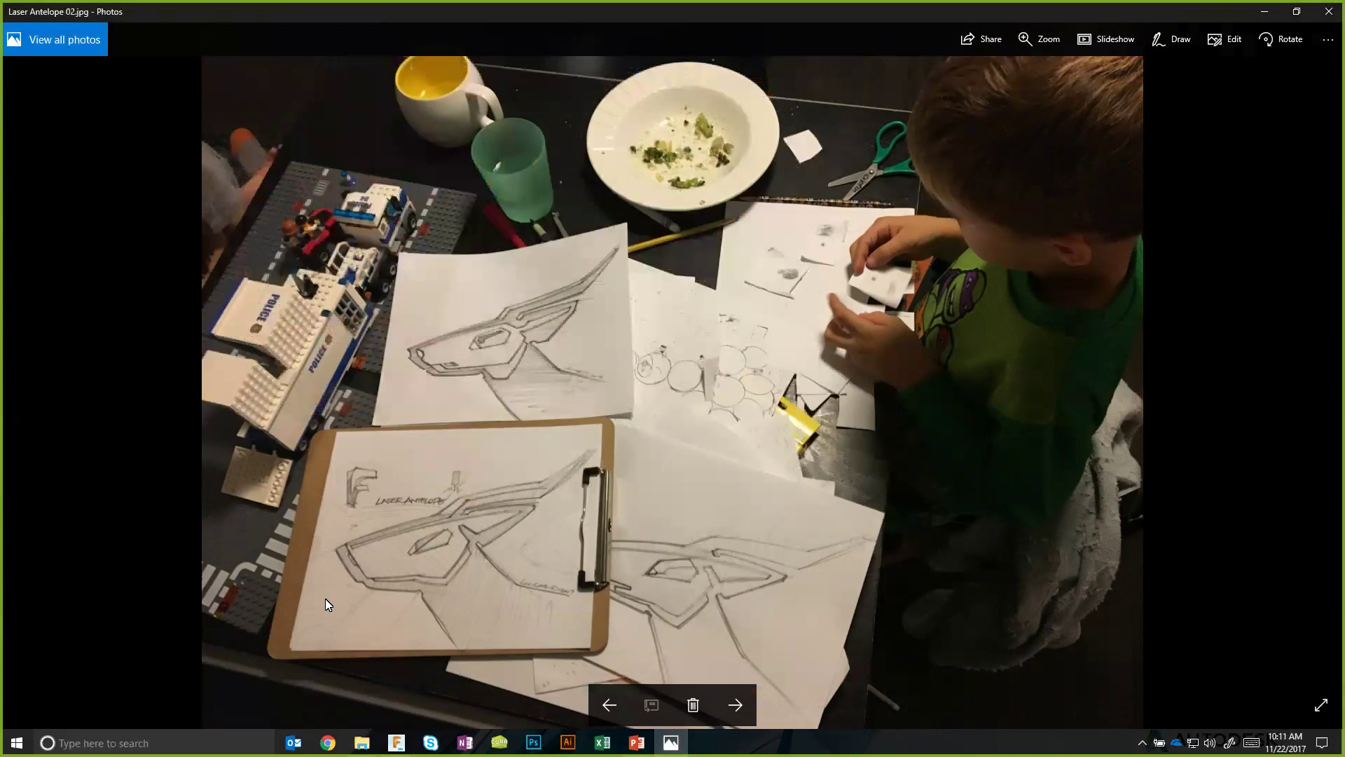
pyautogui.press('Right')
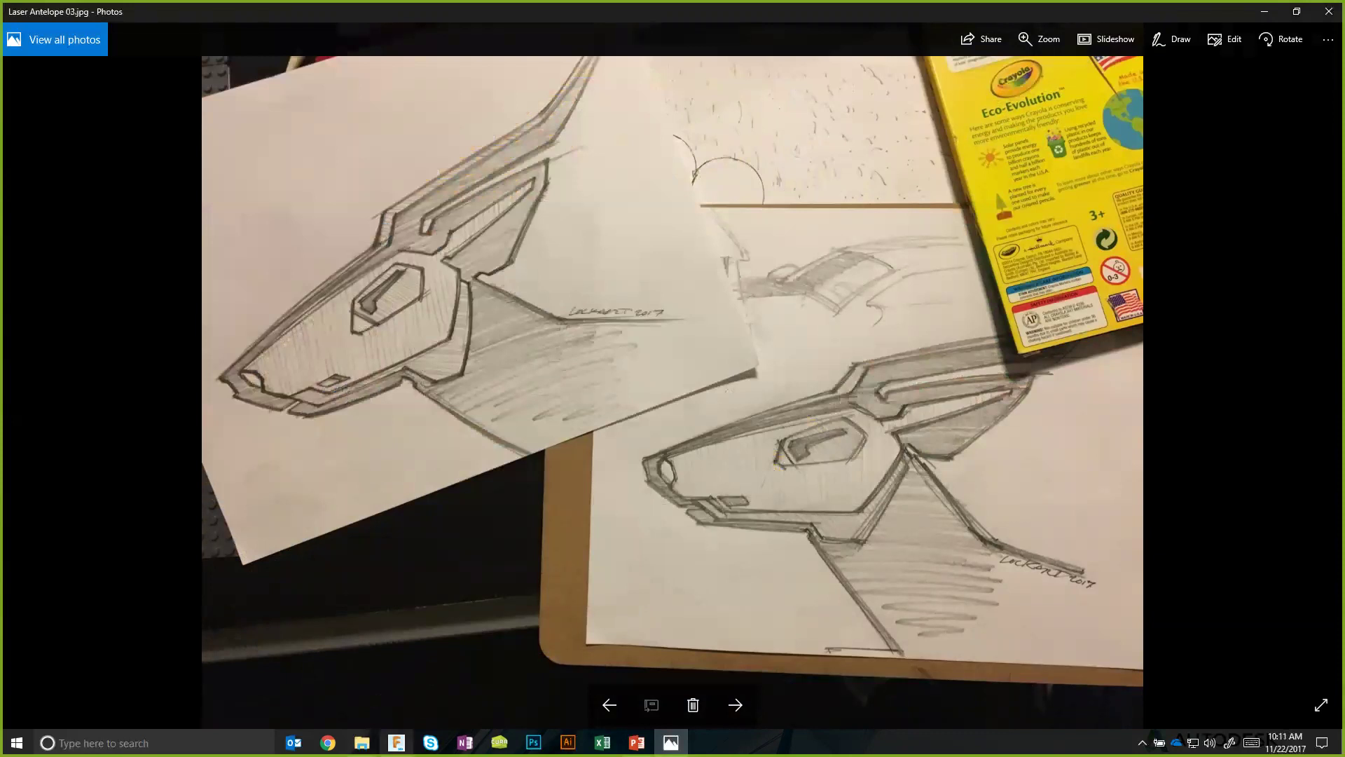
# Switch to Fusion 360 and start an attached canvas on the YZ plane of a new design.
pyautogui.click(400, 743)
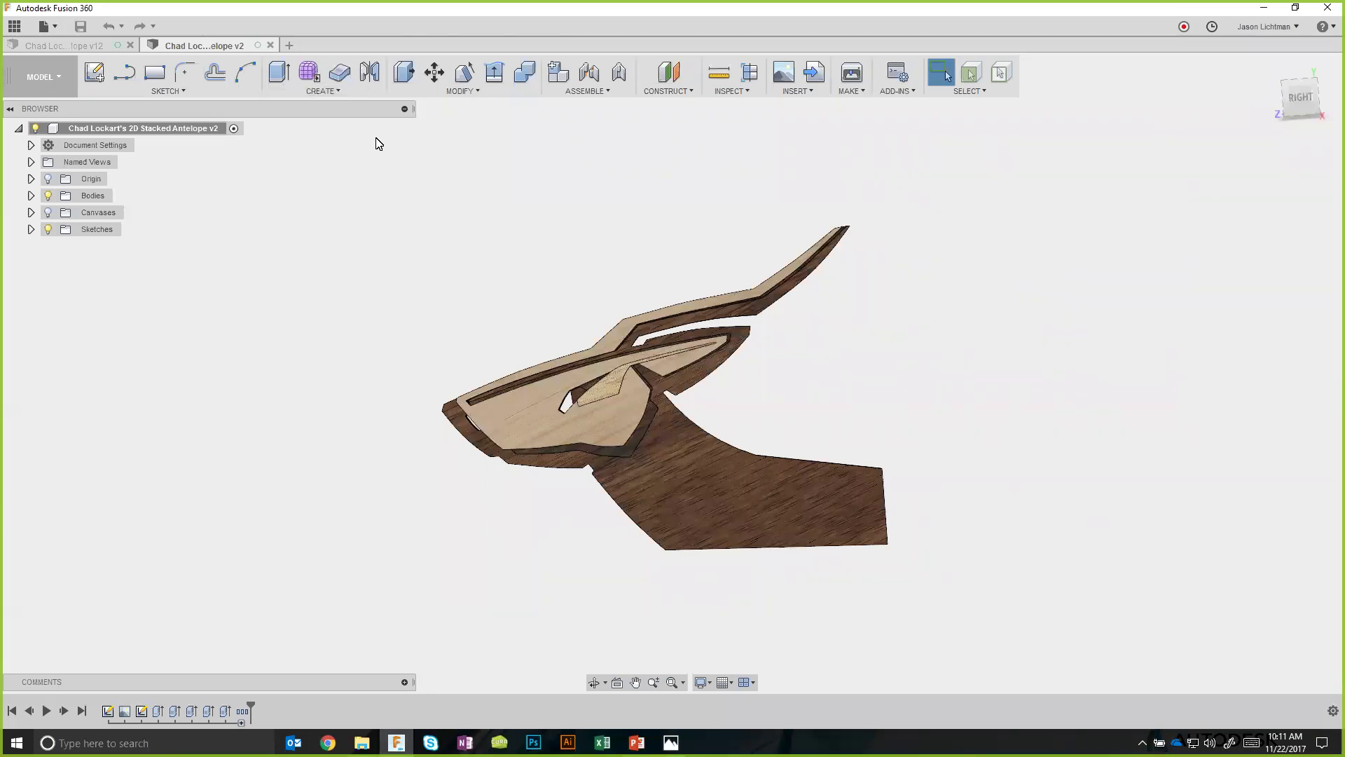
pyautogui.click(289, 45)
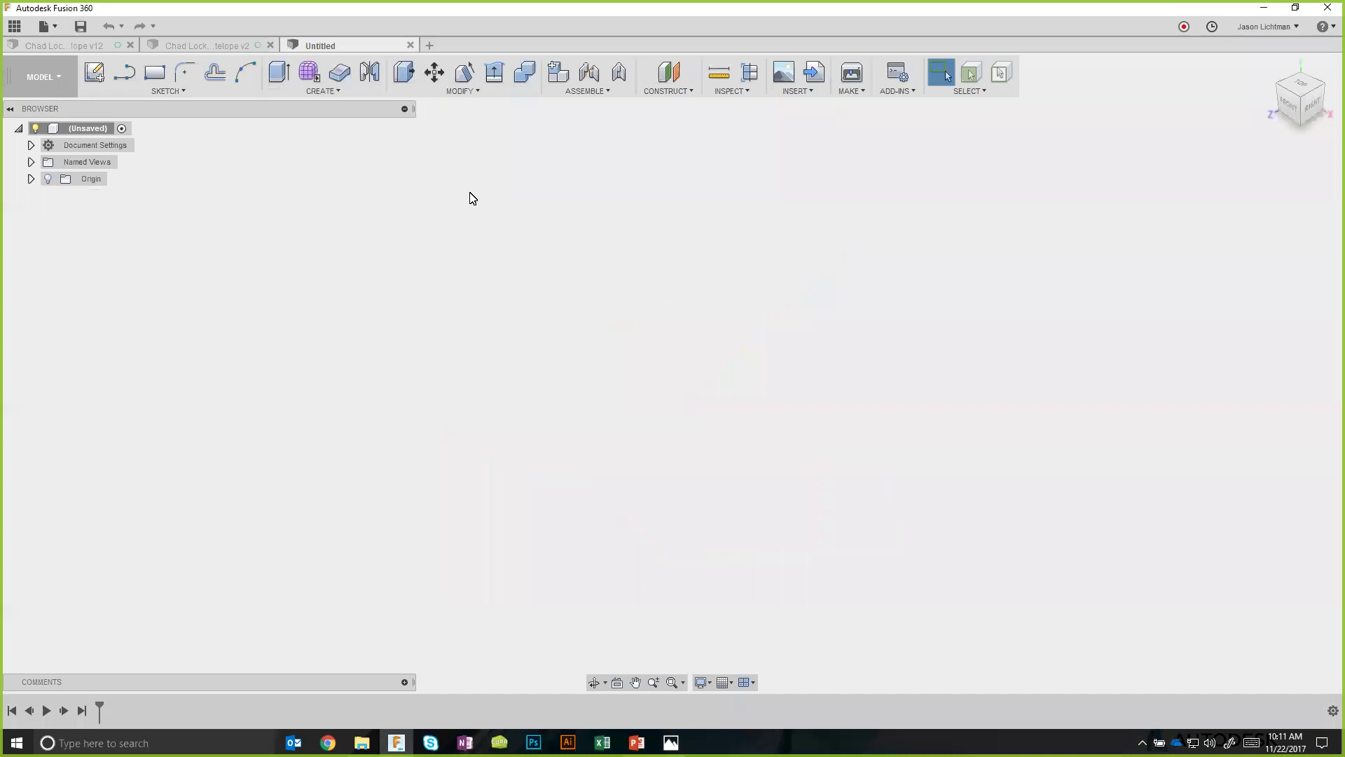
pyautogui.click(798, 92)
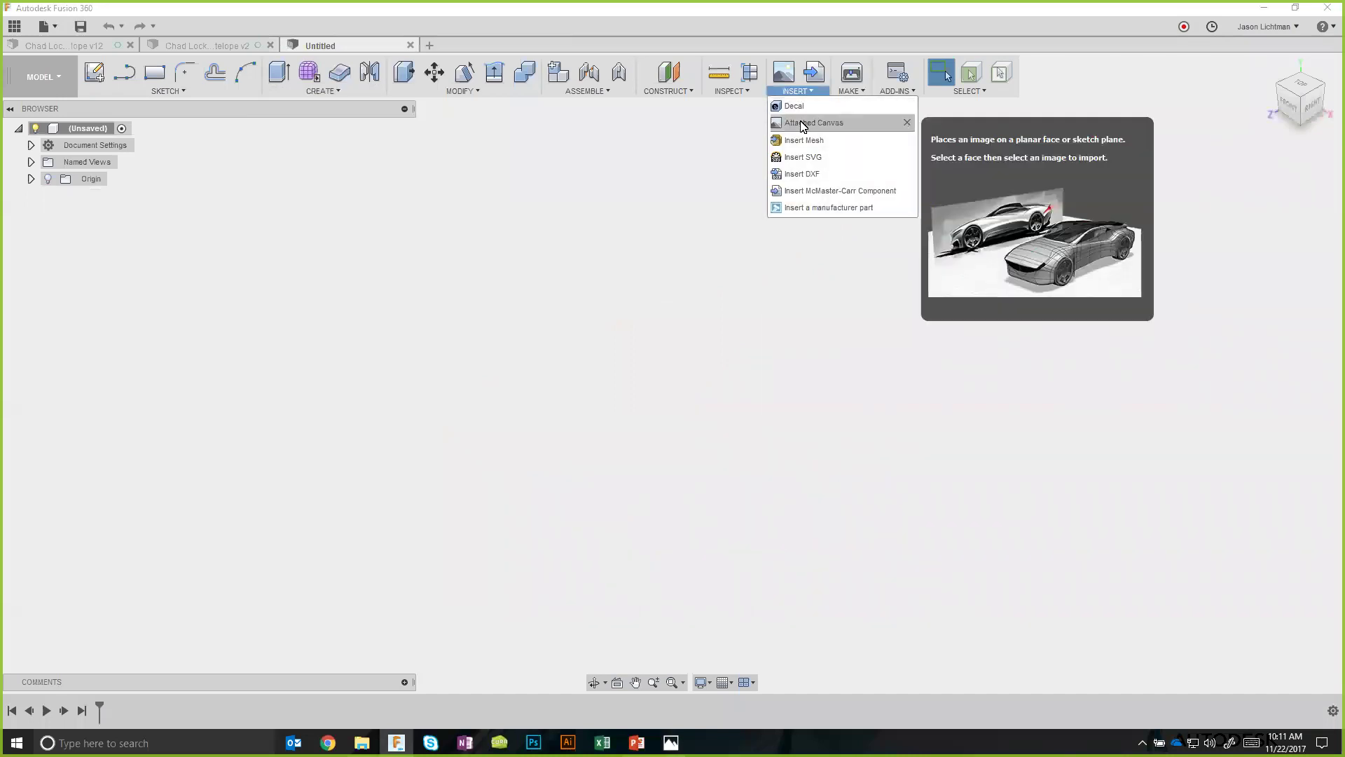
pyautogui.click(803, 124)
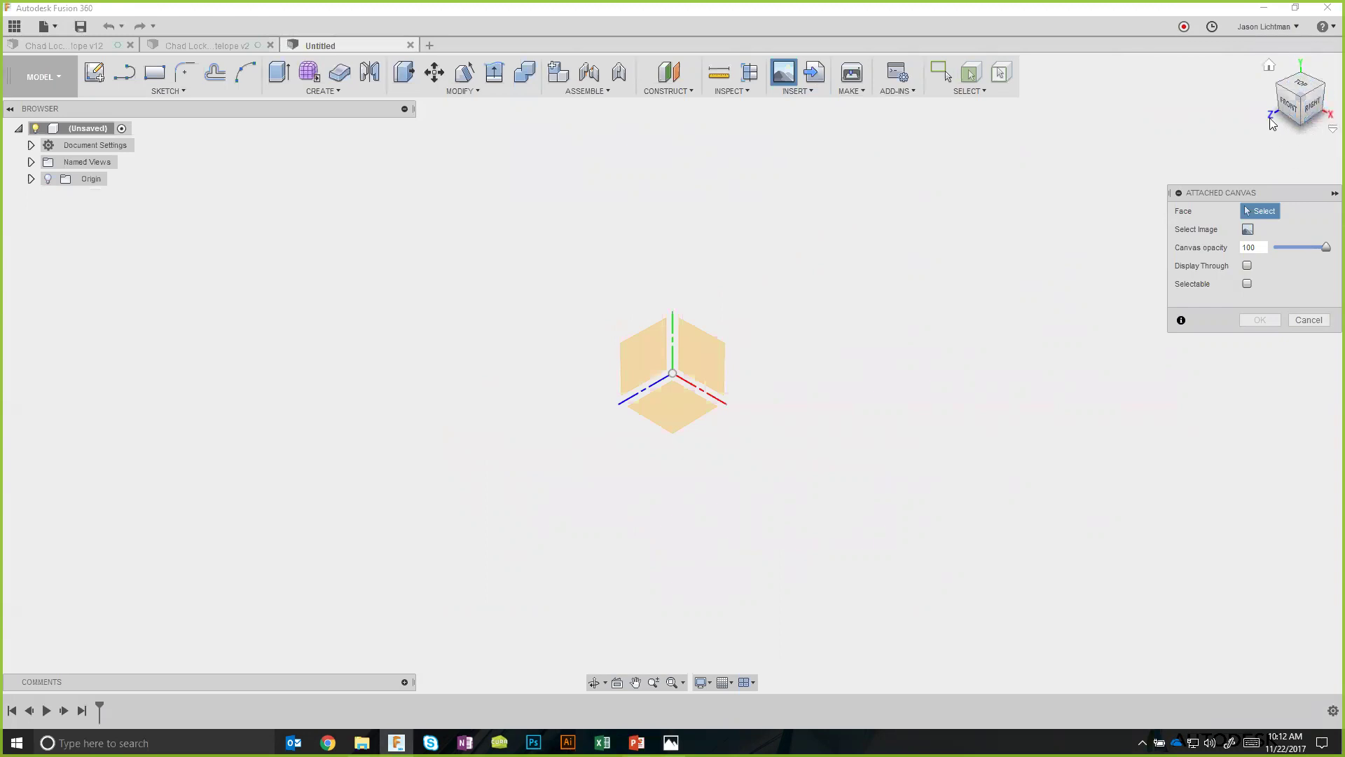
pyautogui.click(31, 179)
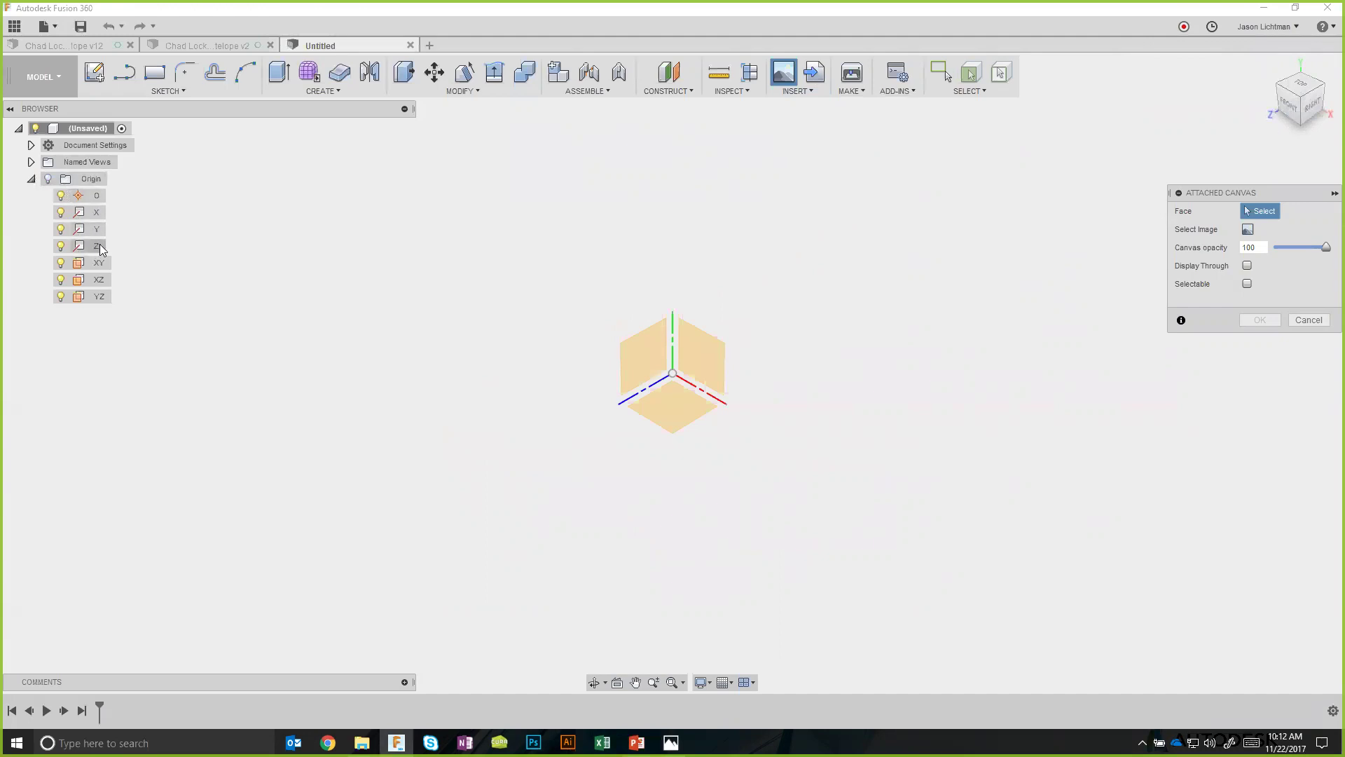
pyautogui.click(99, 297)
pyautogui.click(653, 338)
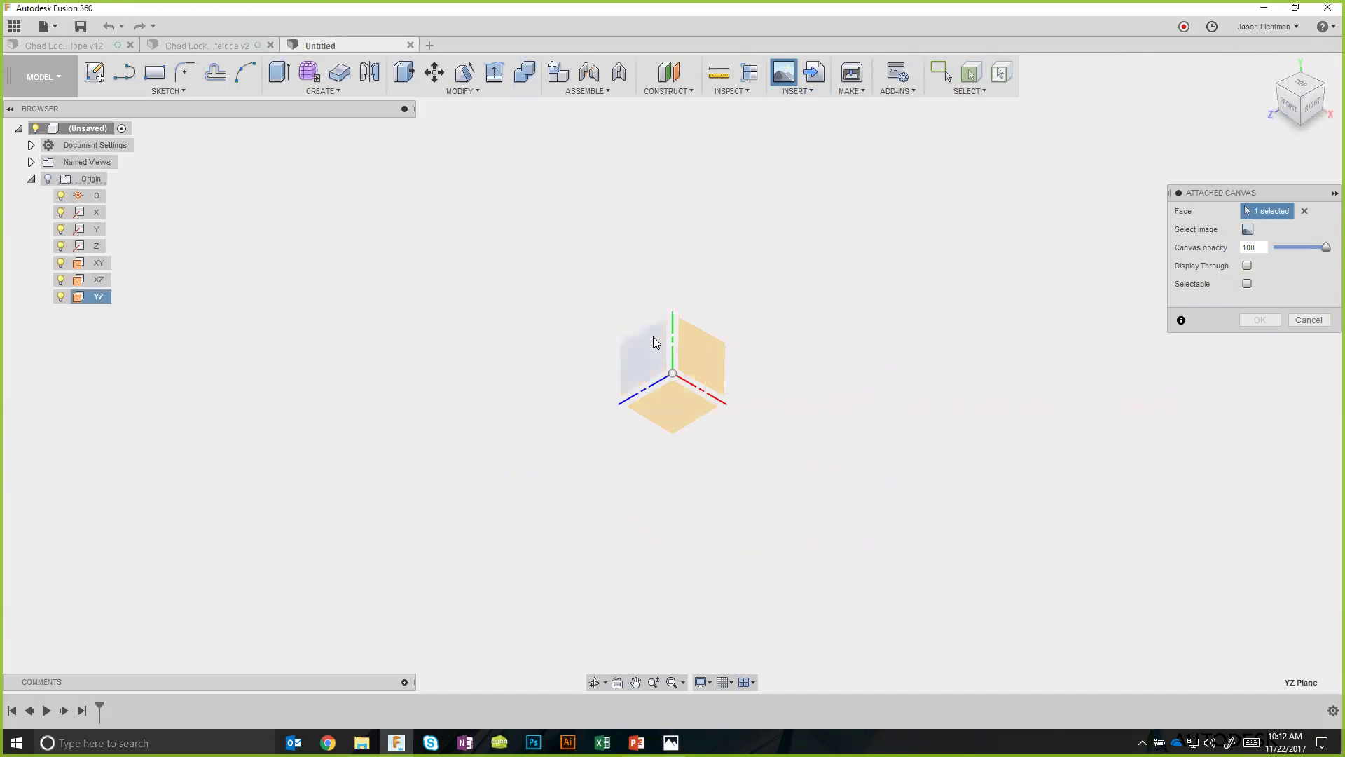
# Load Laser Antelope 01.jpg from the Laser Antelope folder inside 7_Laser Cutting as the canvas image.
pyautogui.click(1246, 229)
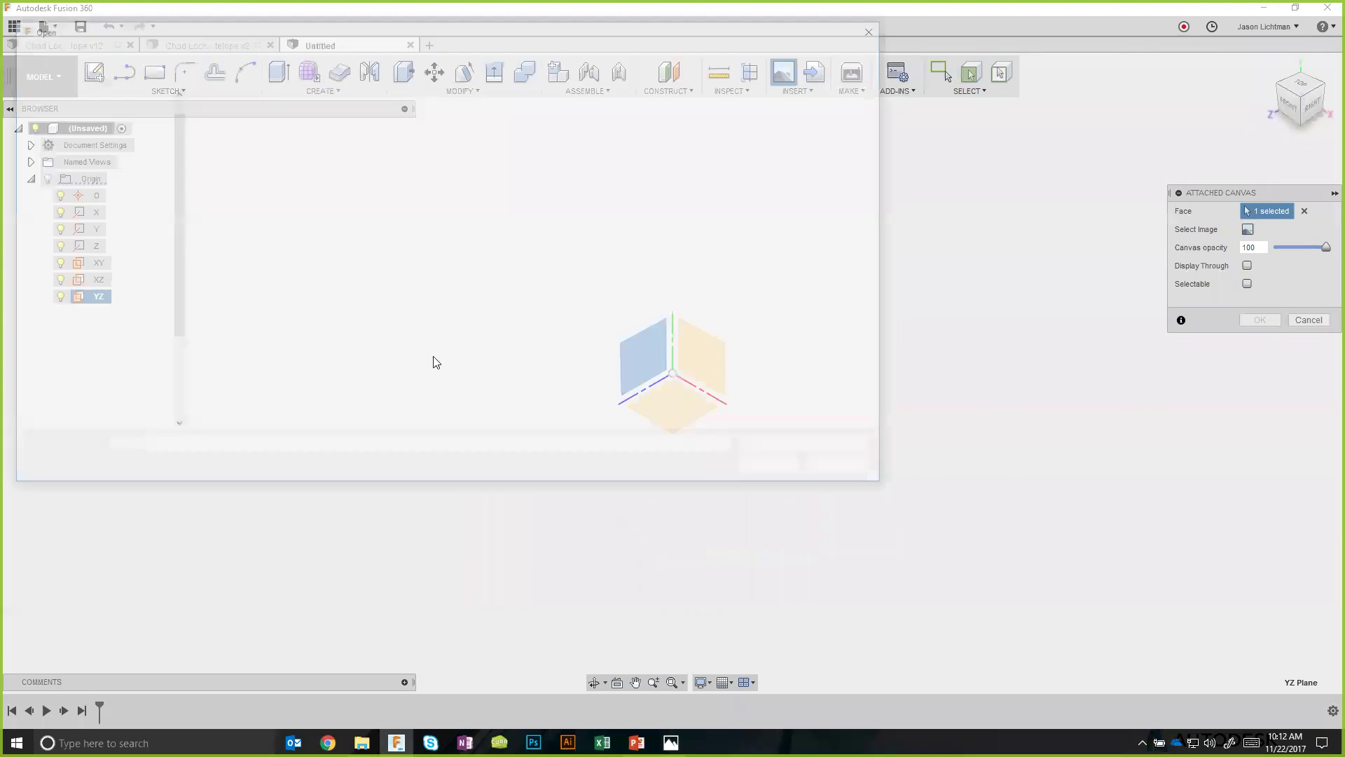
pyautogui.scroll(1, 83, 258)
pyautogui.click(66, 221)
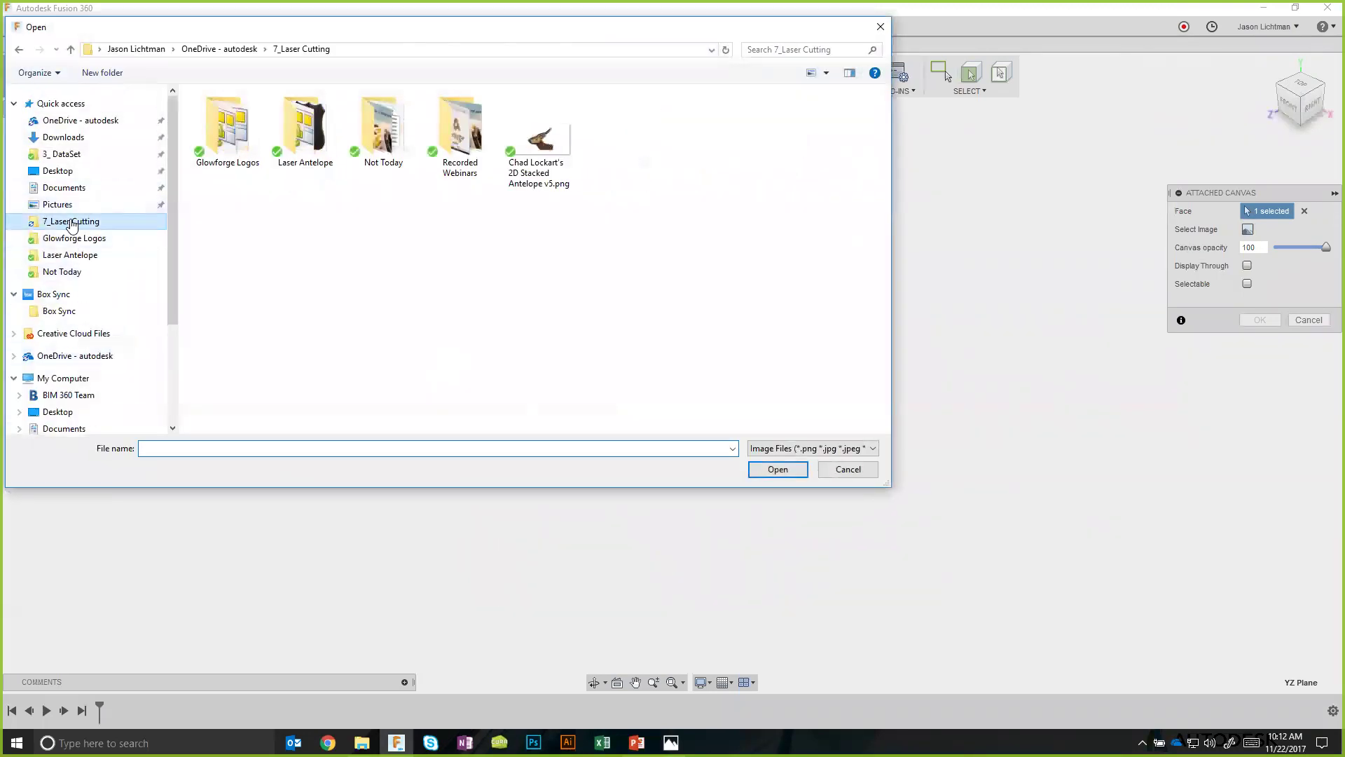
pyautogui.doubleClick(307, 143)
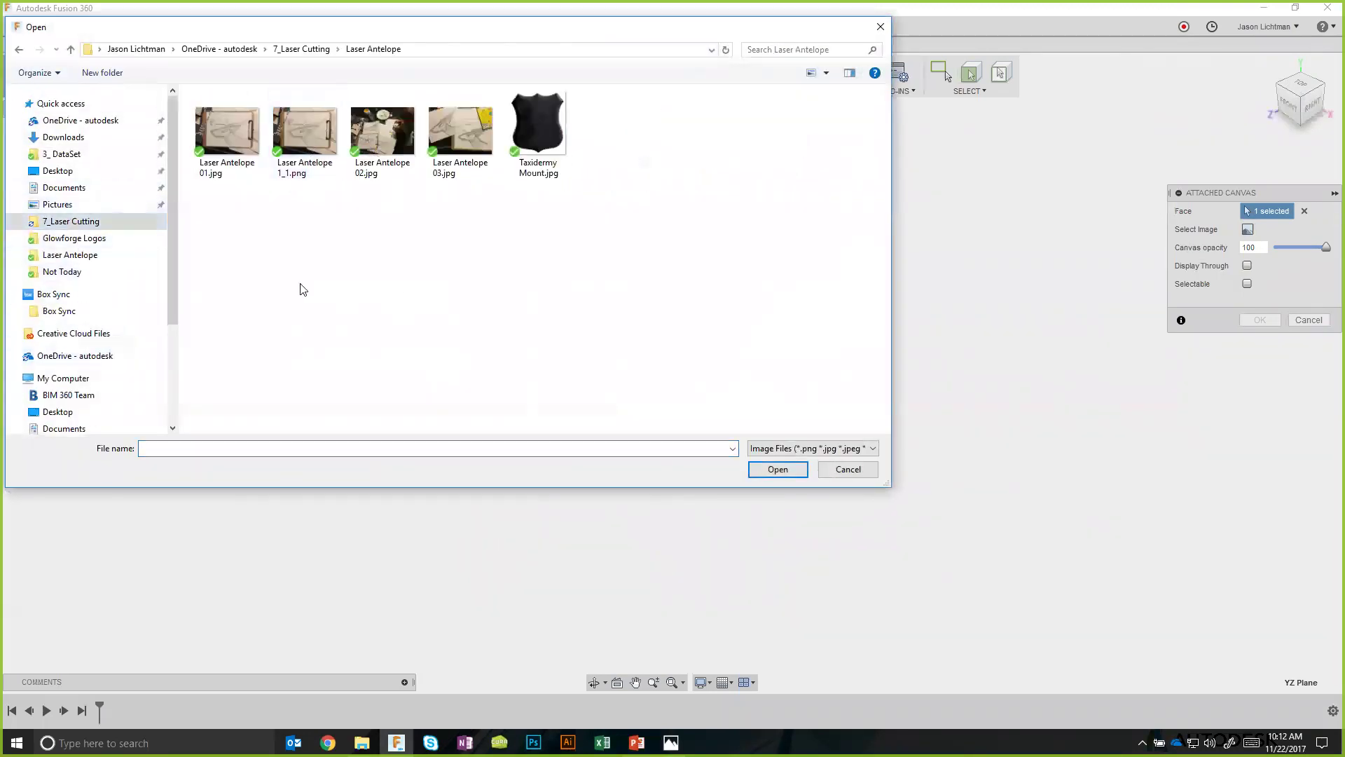
pyautogui.doubleClick(244, 143)
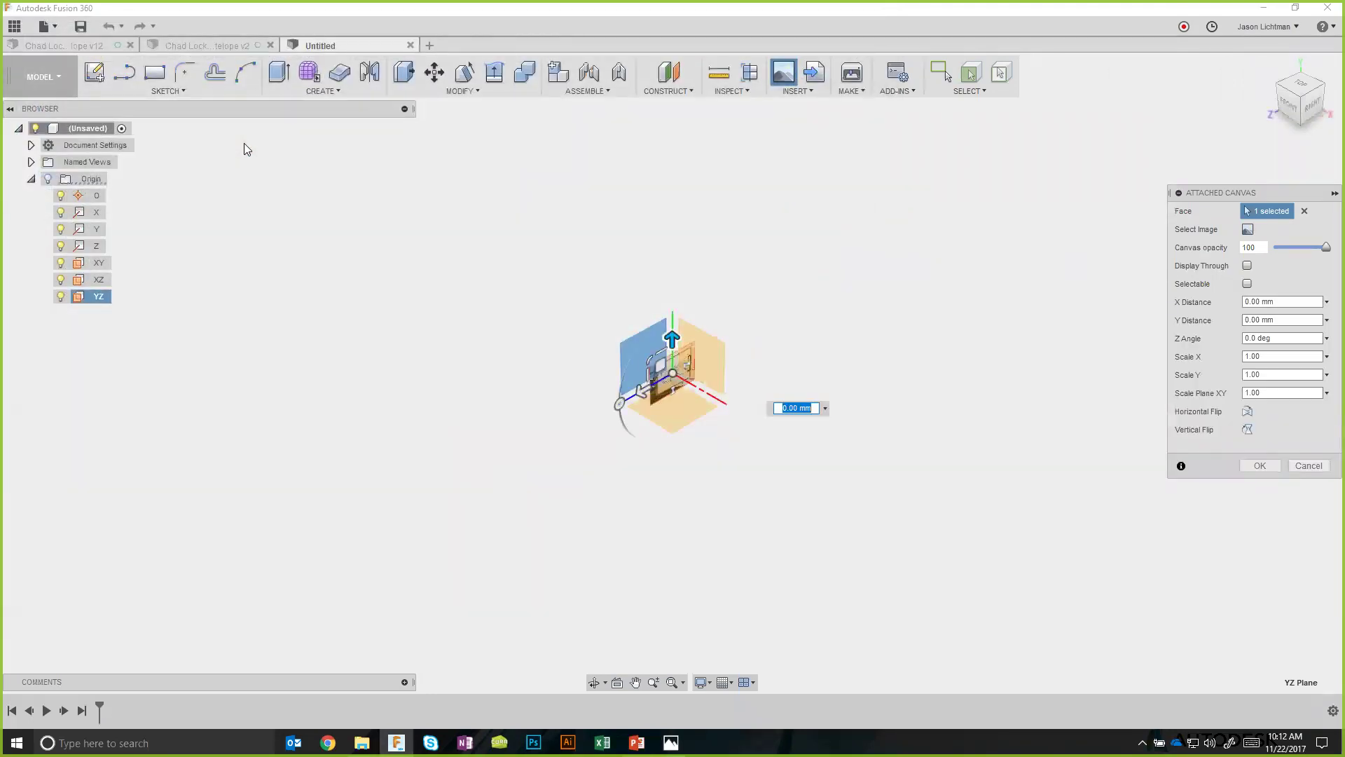
# Scale the sketch canvas uniformly to about 1.385 while viewing it straight on from the right side.
pyautogui.click(1311, 105)
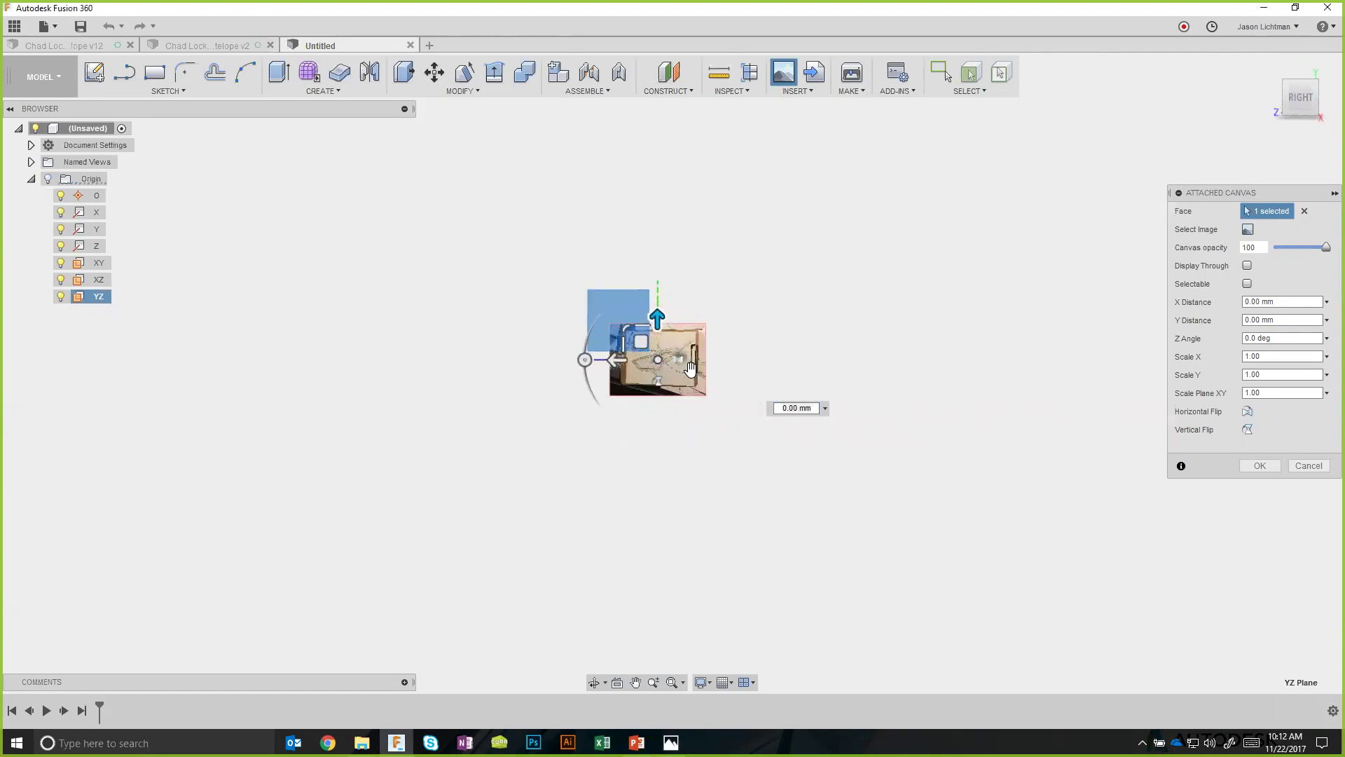
pyautogui.scroll(3, 639, 323)
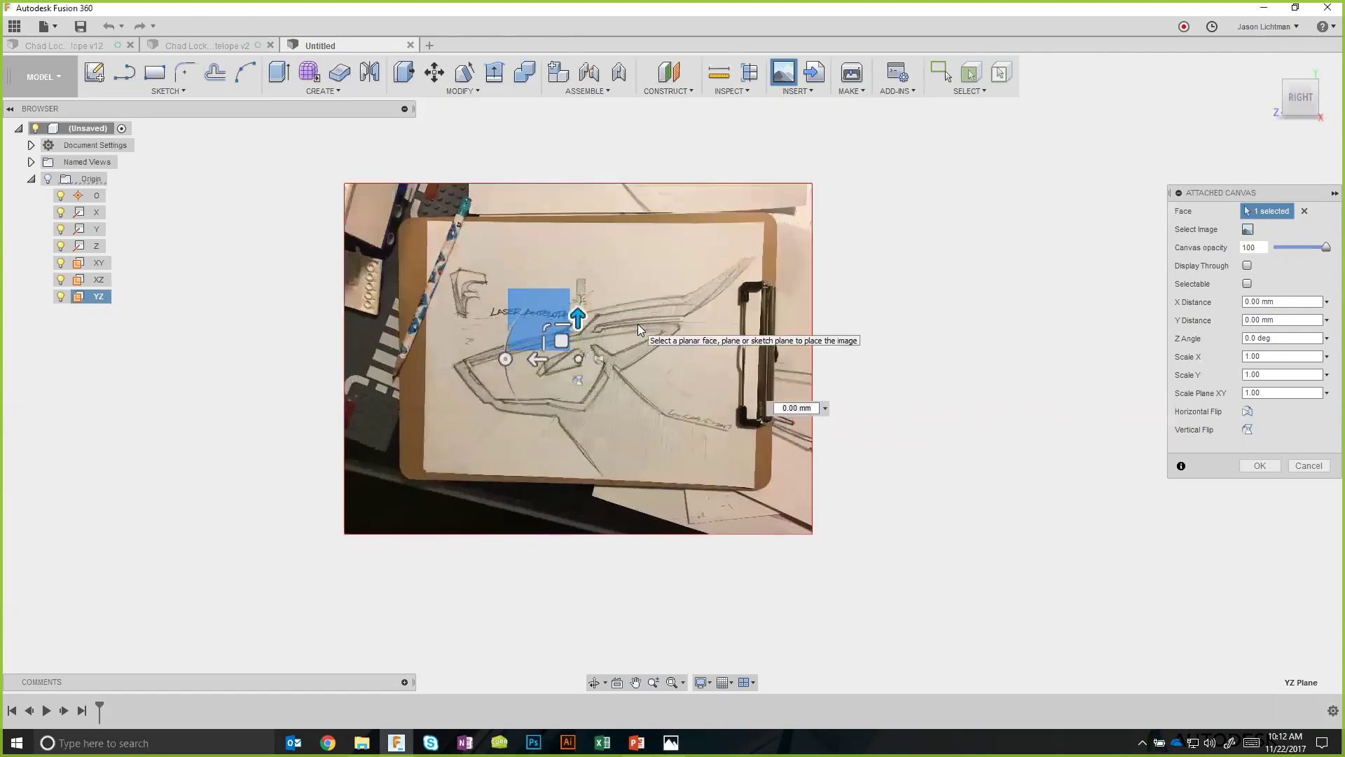
pyautogui.moveTo(540, 329); pyautogui.dragTo(521, 316)
pyautogui.scroll(-2, 588, 494)
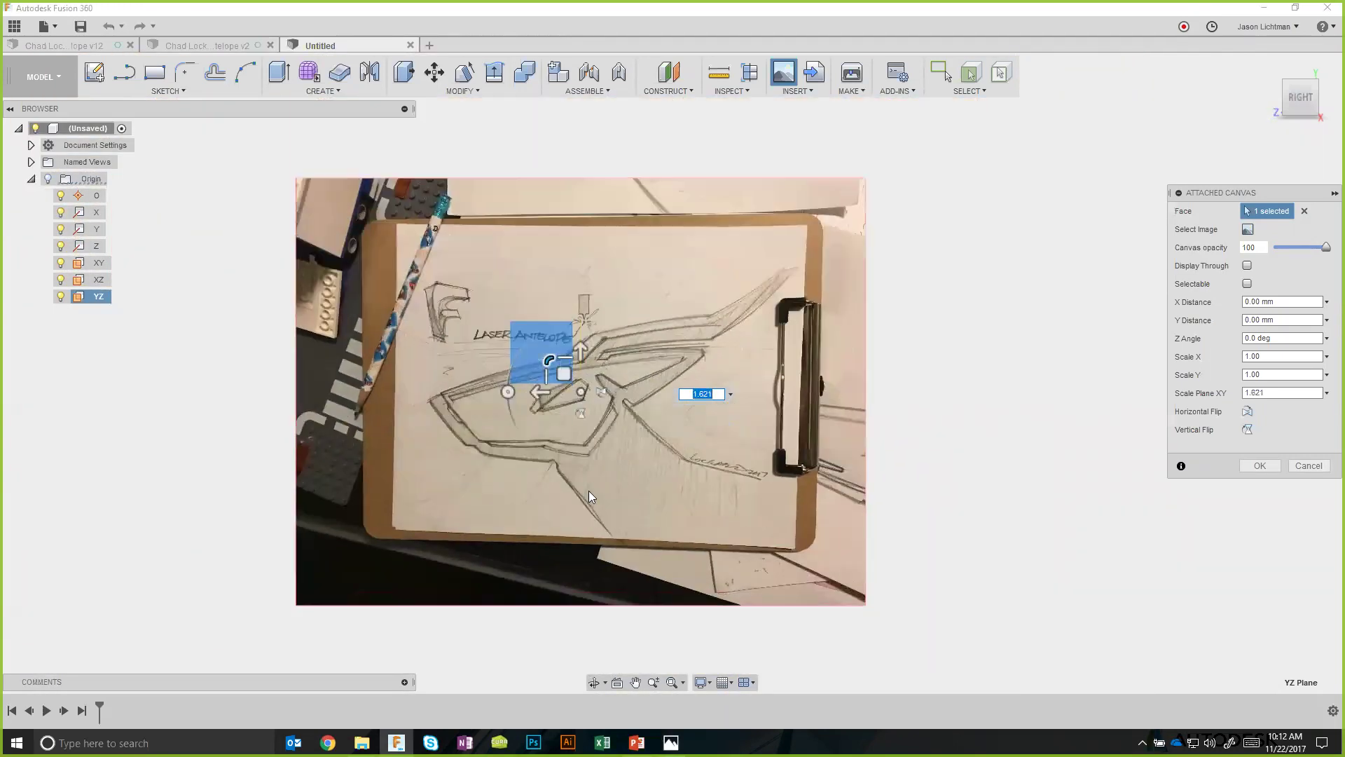
pyautogui.moveTo(582, 361); pyautogui.dragTo(548, 362)
pyautogui.click(563, 325)
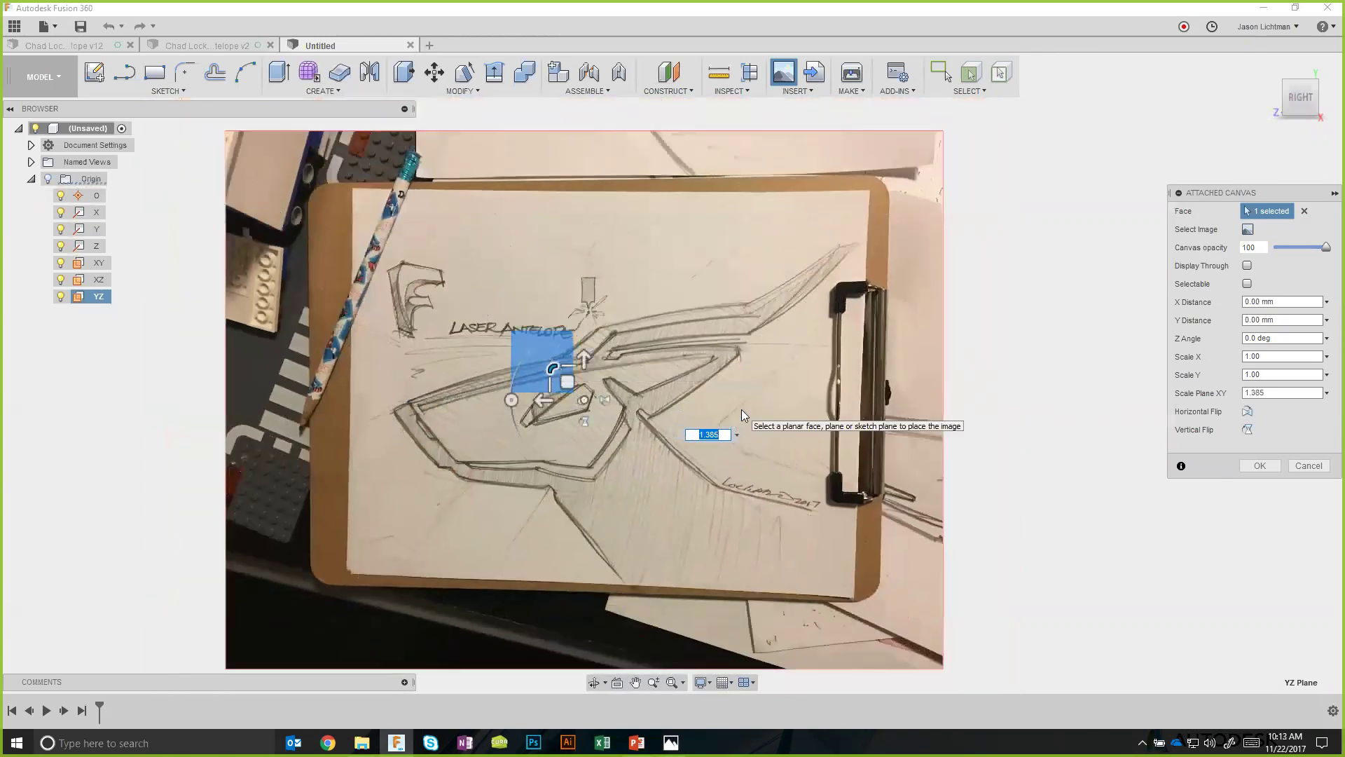
# Let the canvas display through, reduce its opacity to 46, and finish attaching it.
pyautogui.click(1251, 467)
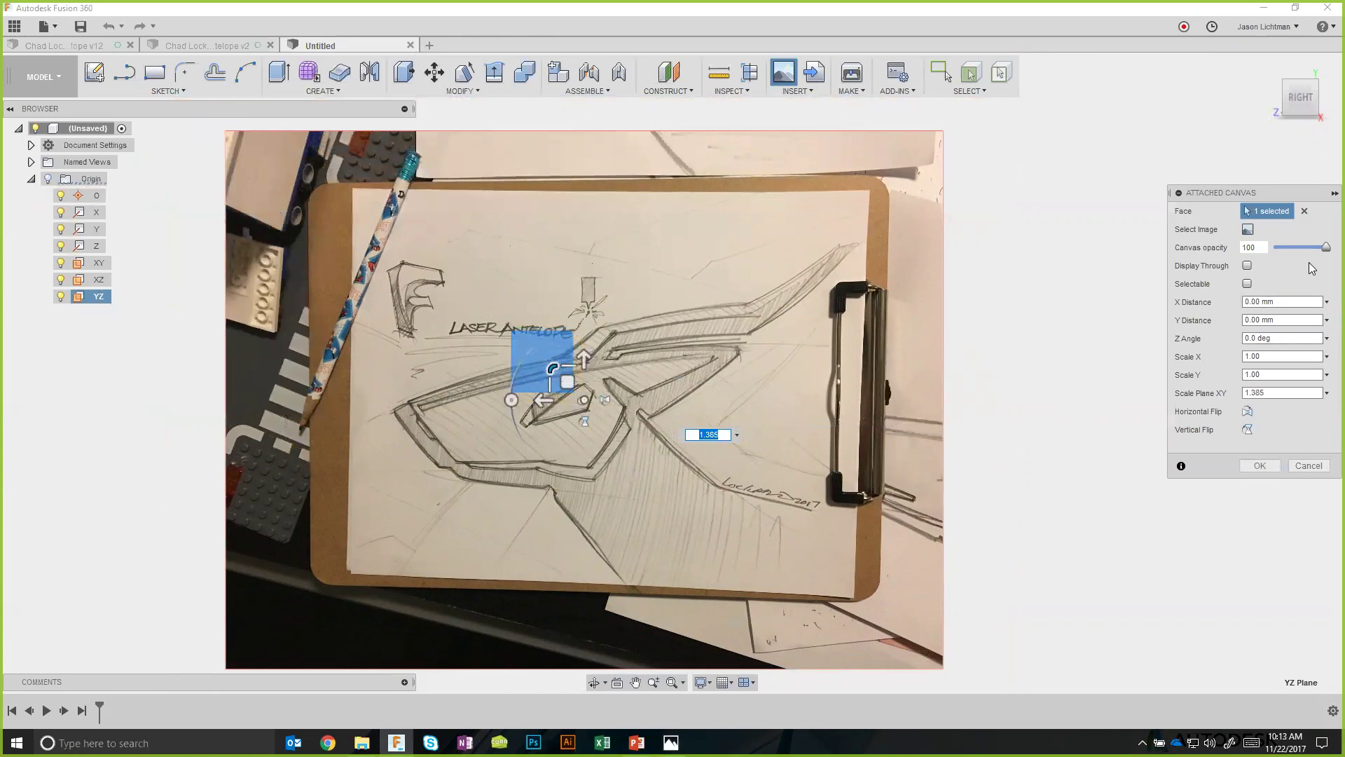
pyautogui.click(1248, 265)
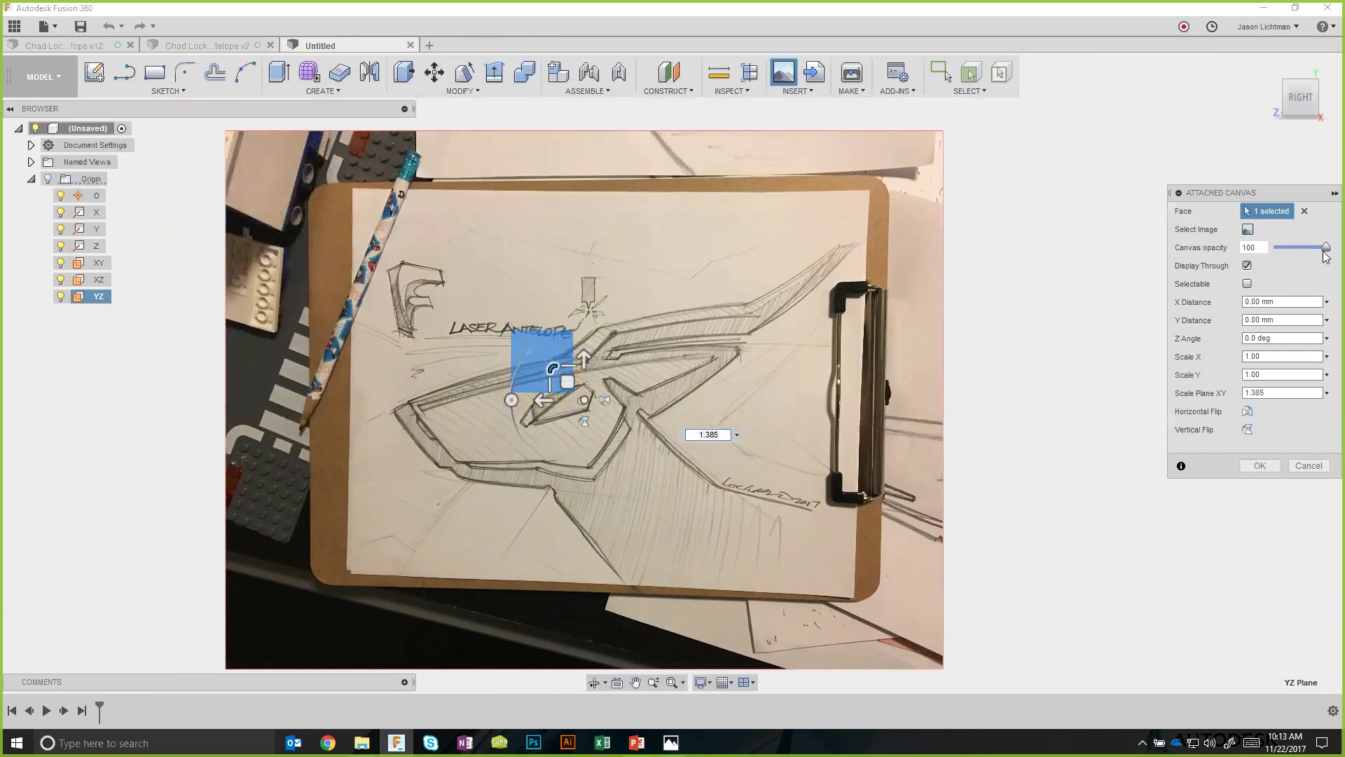
pyautogui.moveTo(1324, 252)
pyautogui.mouseDown()
pyautogui.moveTo(1277, 252)
pyautogui.moveTo(1300, 252)
pyautogui.mouseUp()
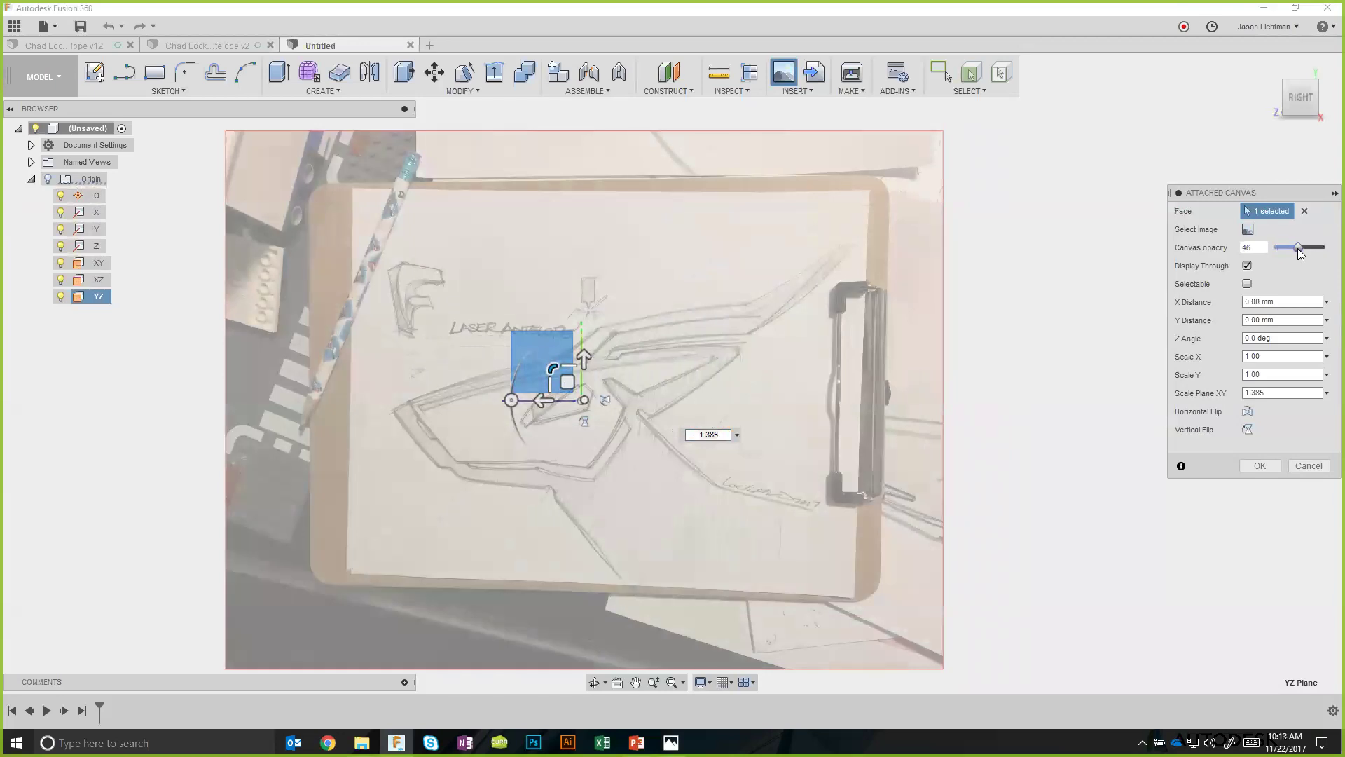
pyautogui.click(1261, 466)
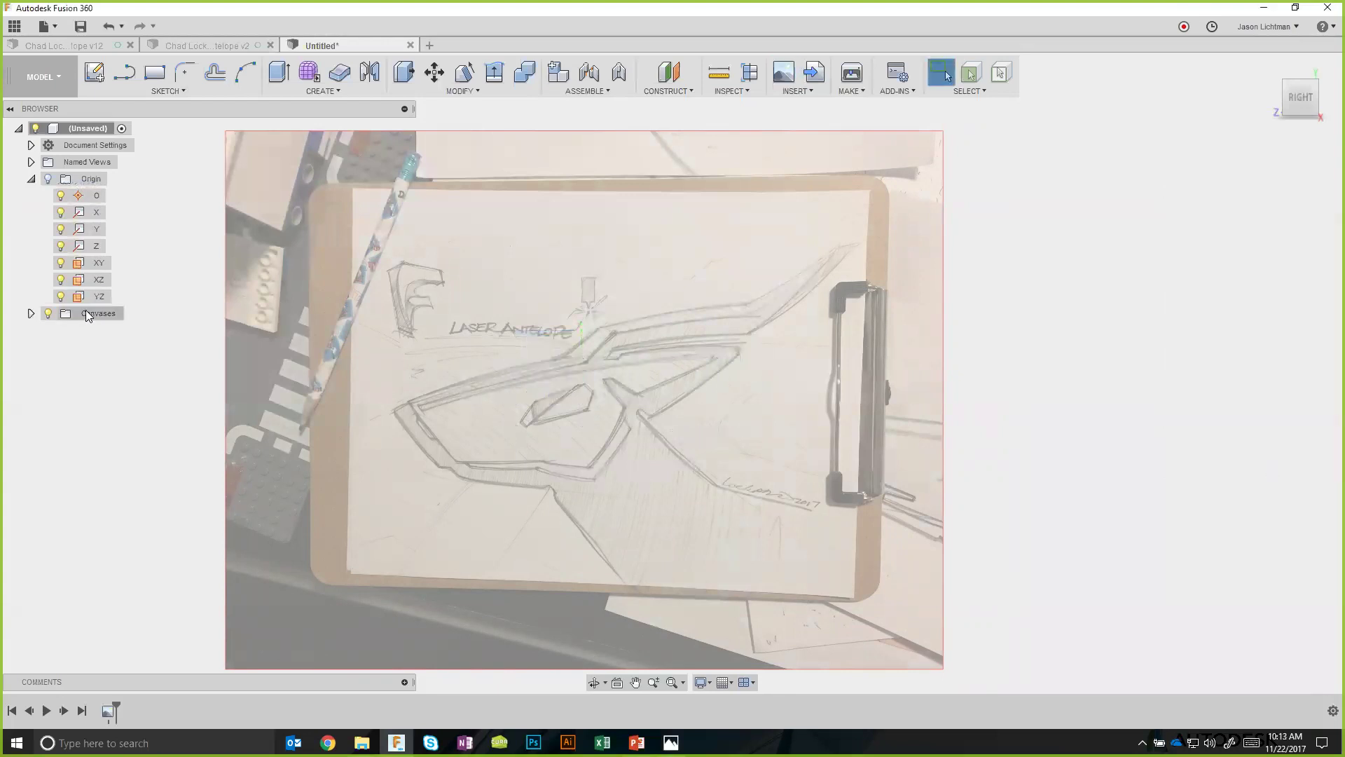
# Calibrate the Laser Antelope 01 canvas to 12 in between the antelope's nose tip and the clipboard's clip.
pyautogui.click(30, 313)
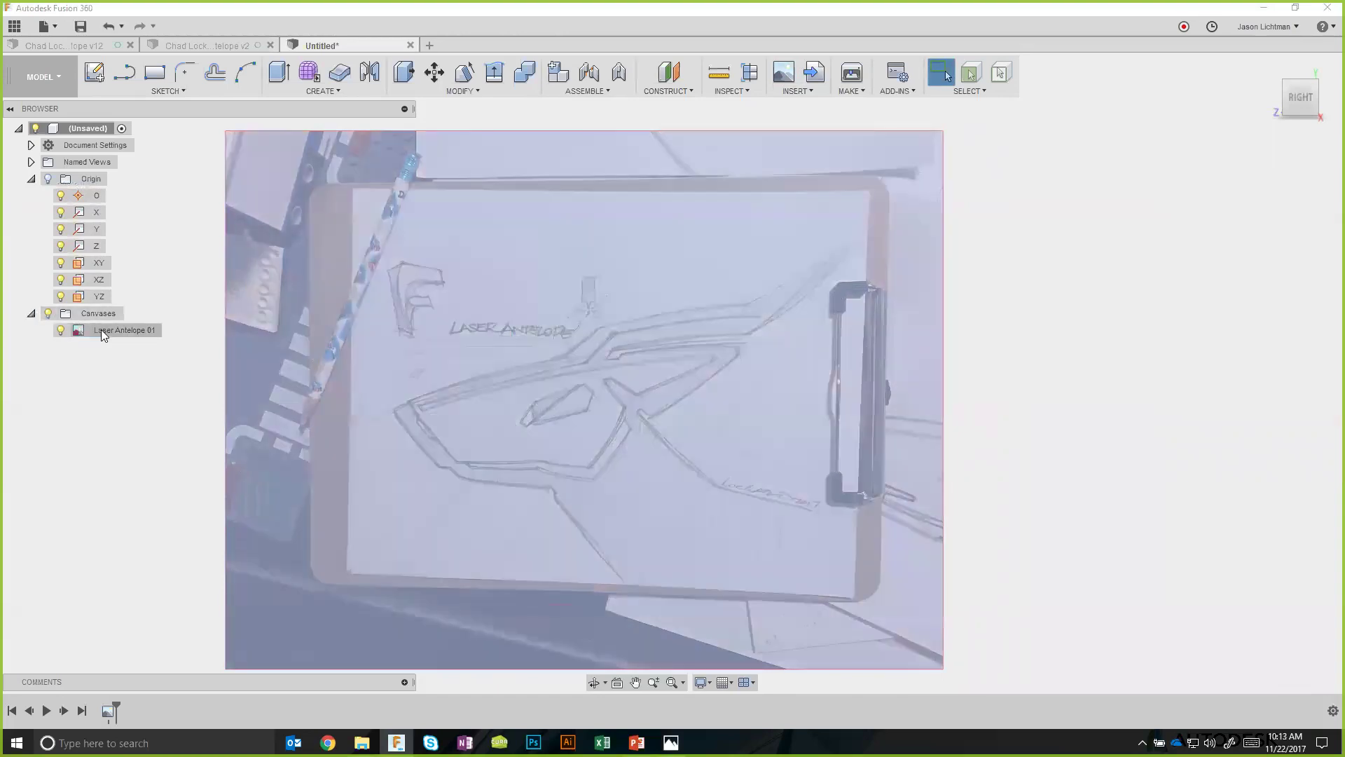
pyautogui.rightClick(101, 330)
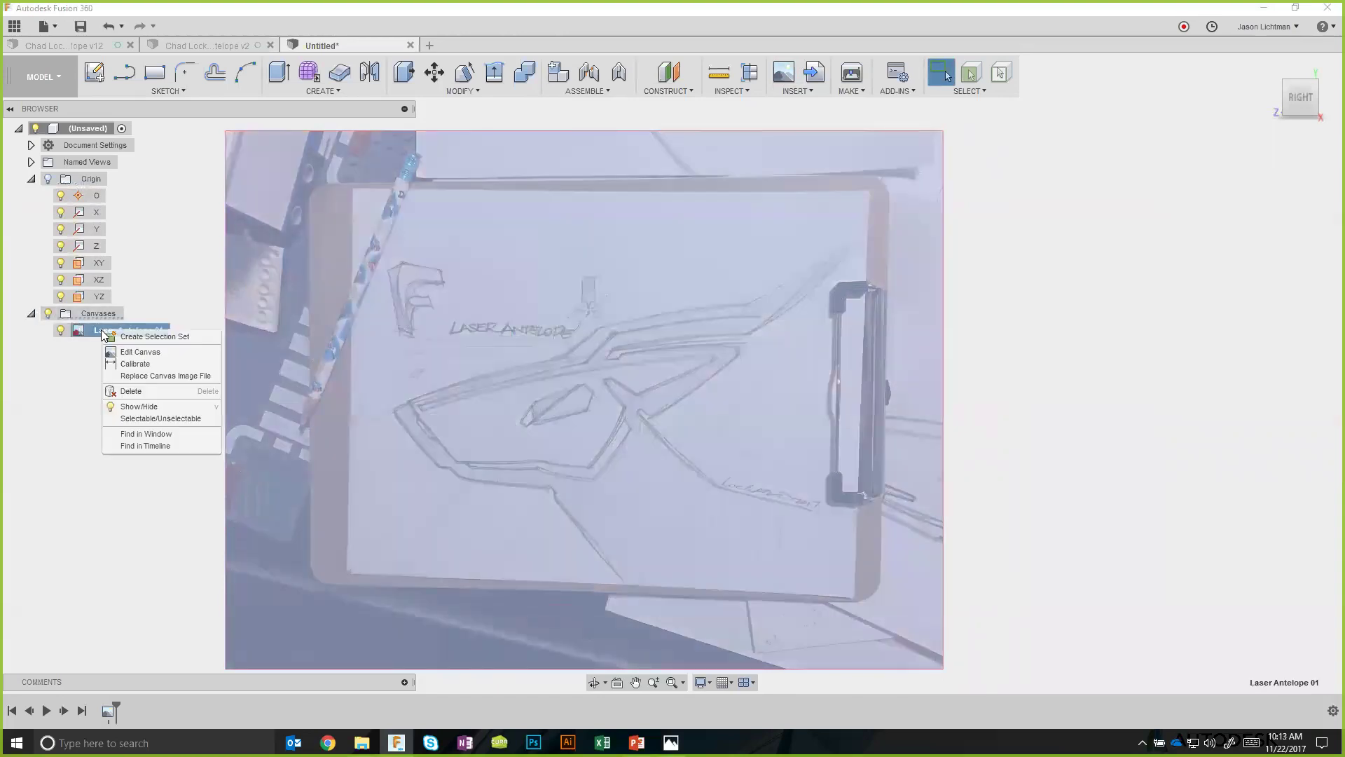
pyautogui.click(119, 362)
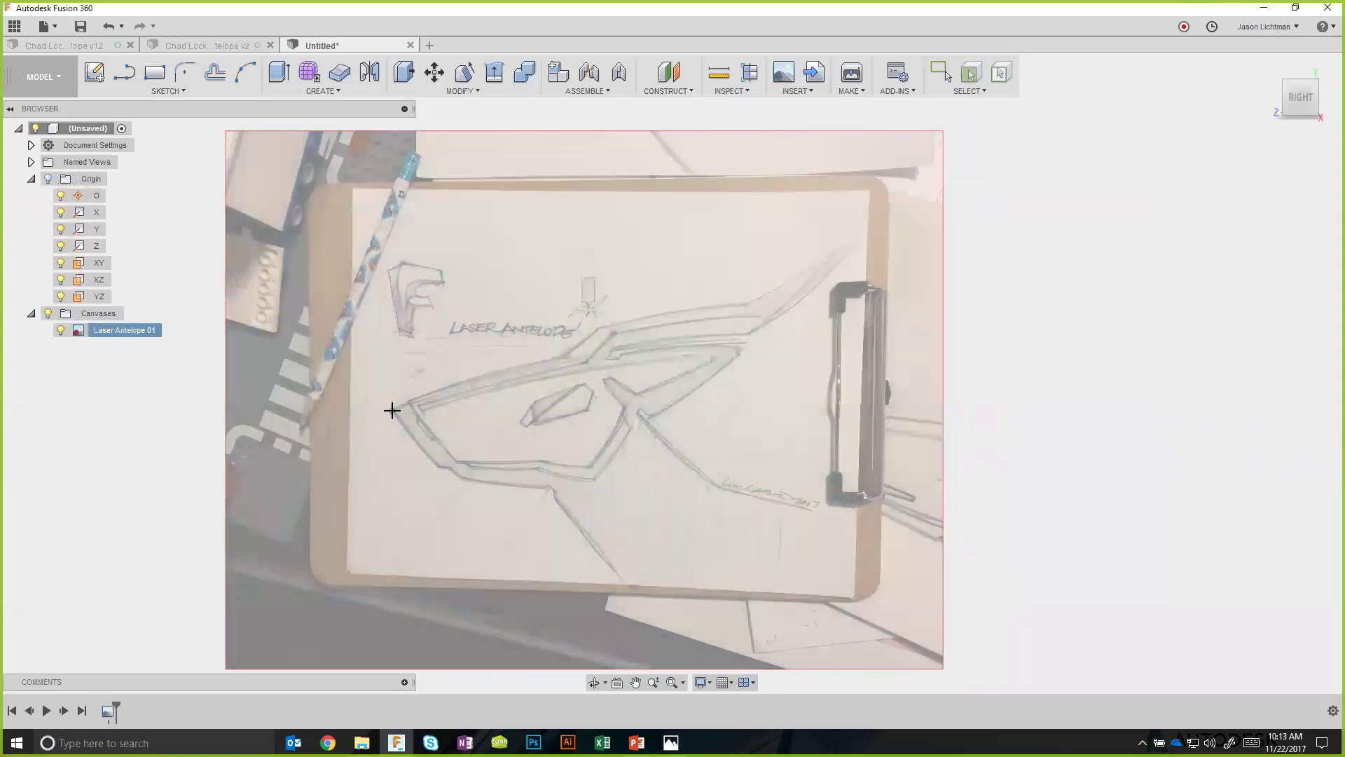
pyautogui.click(392, 410)
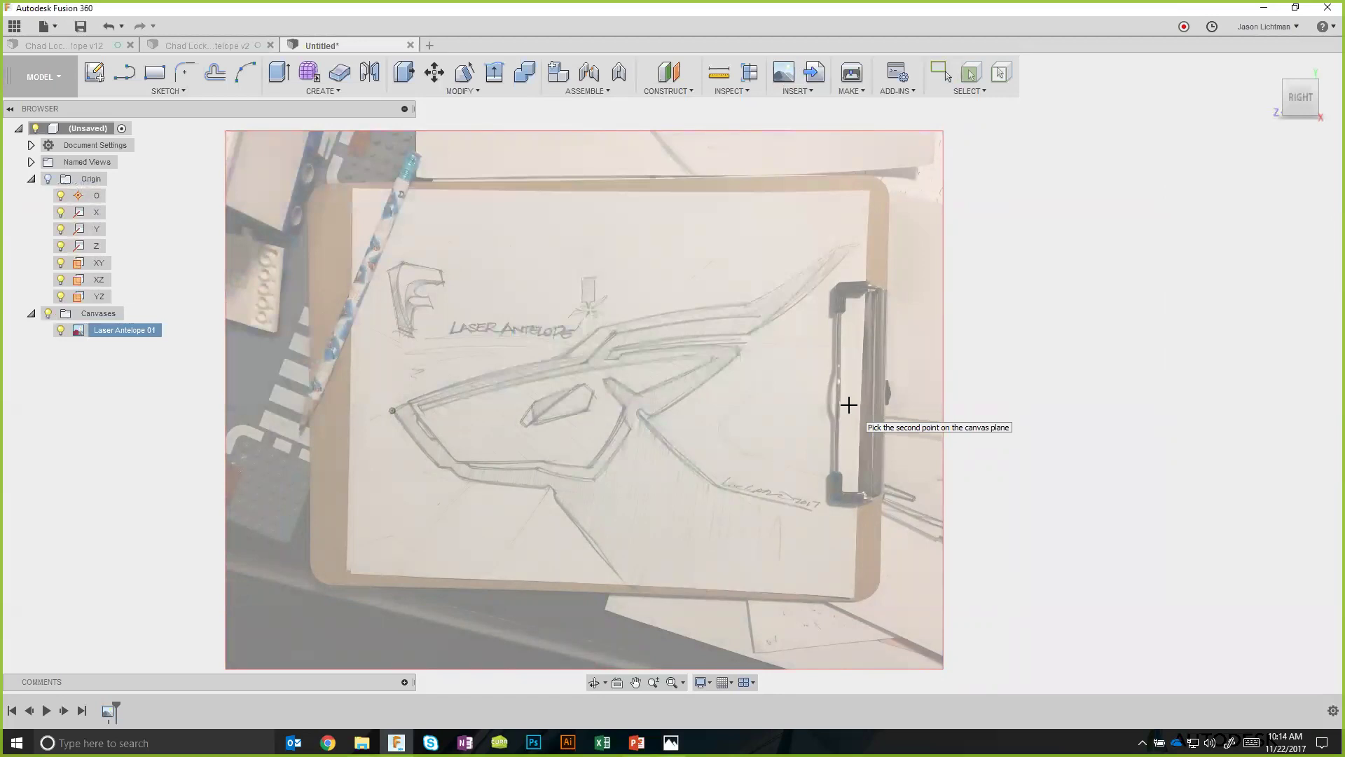
pyautogui.click(848, 405)
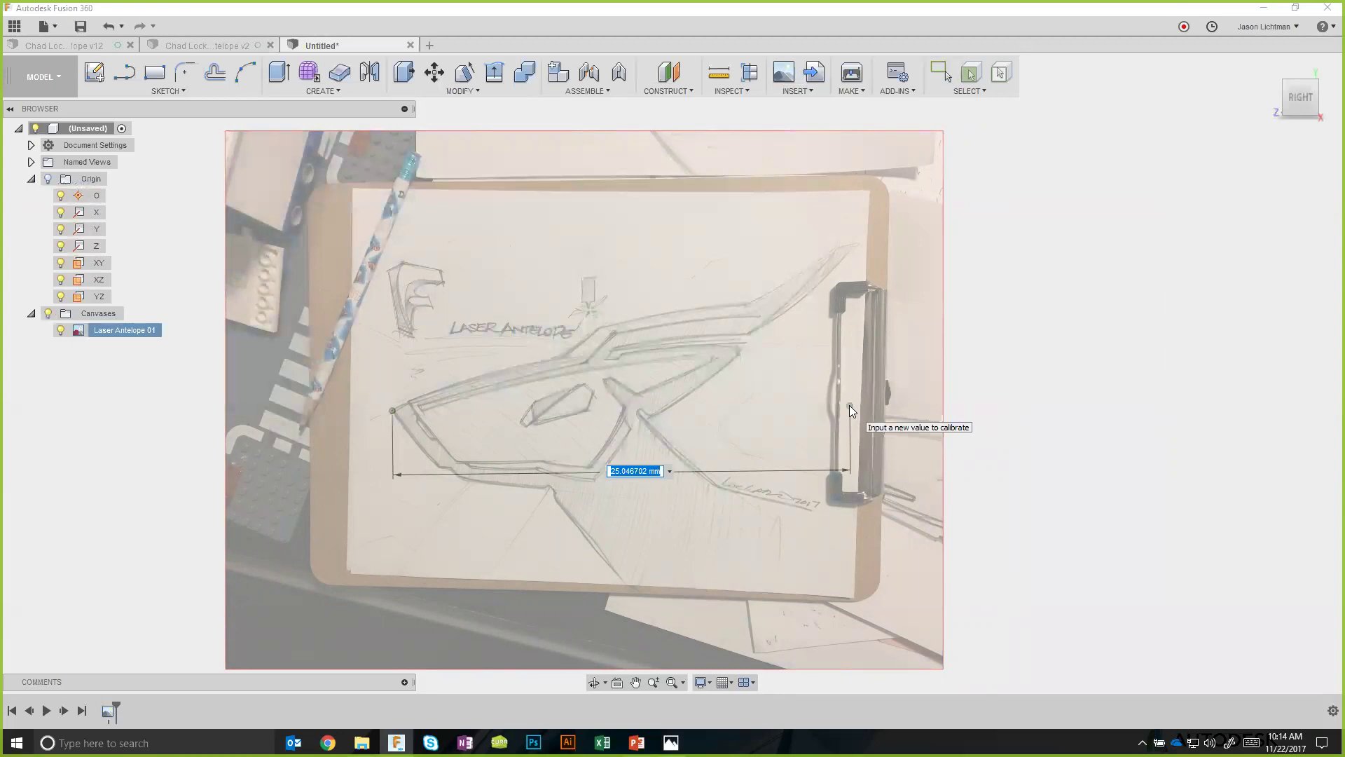
pyautogui.write('12in')
pyautogui.press('Return')
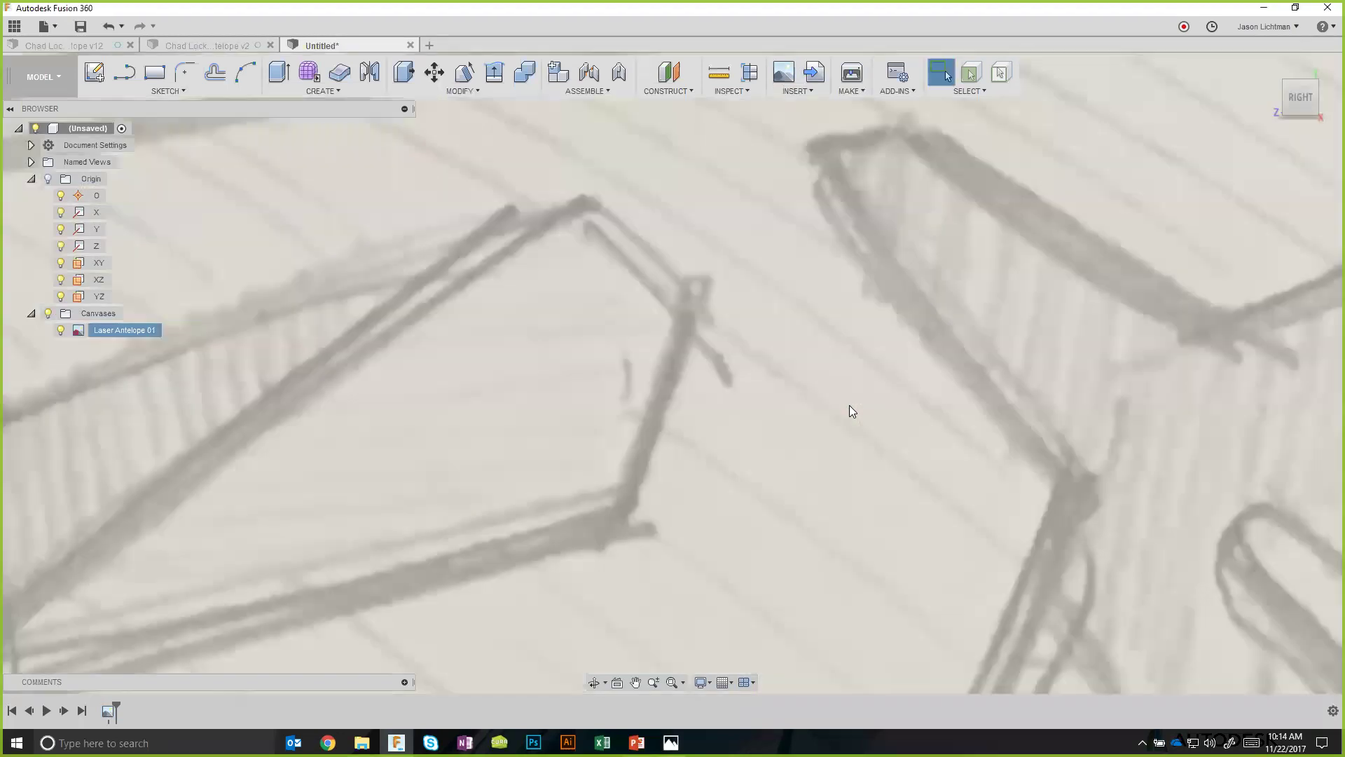
# Create a new sketch on the YZ origin plane over the calibrated canvas.
pyautogui.scroll(-10, 845, 409)
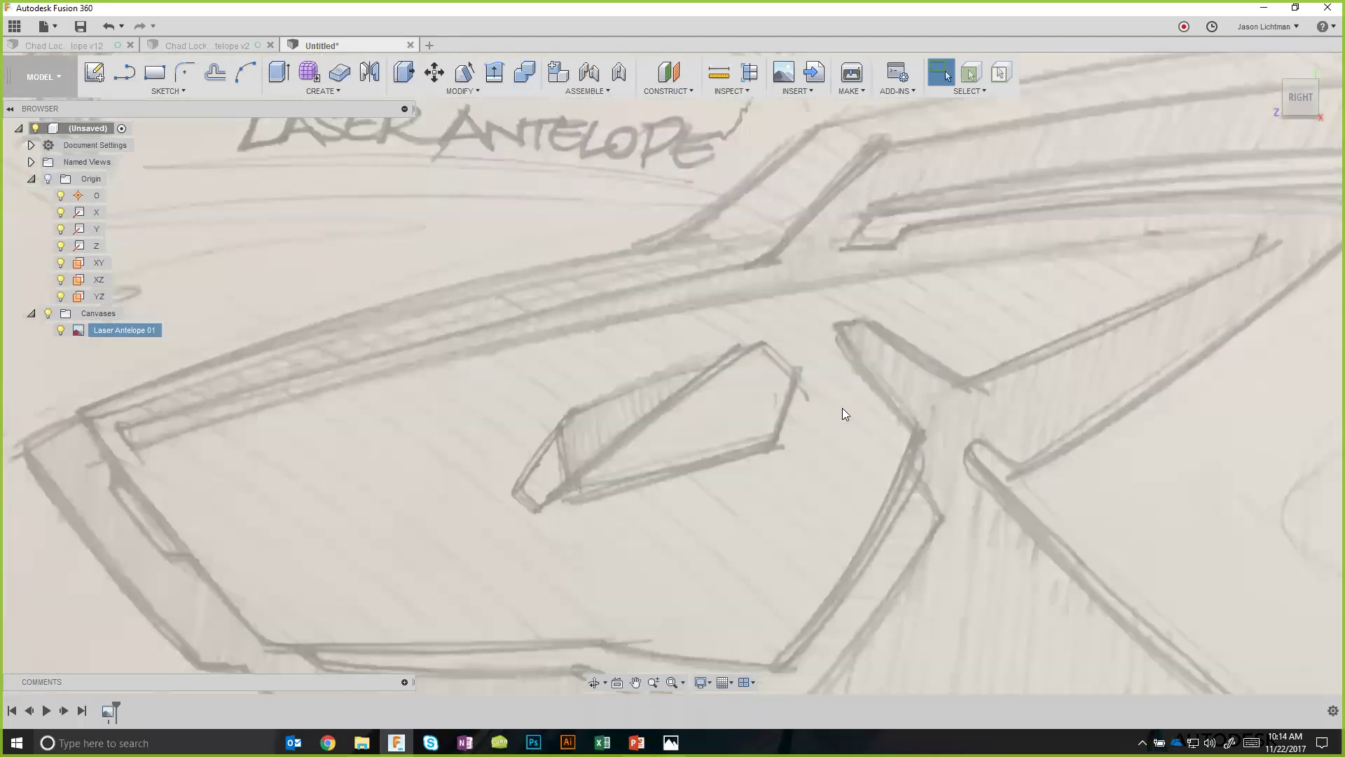
pyautogui.scroll(-3, 844, 414)
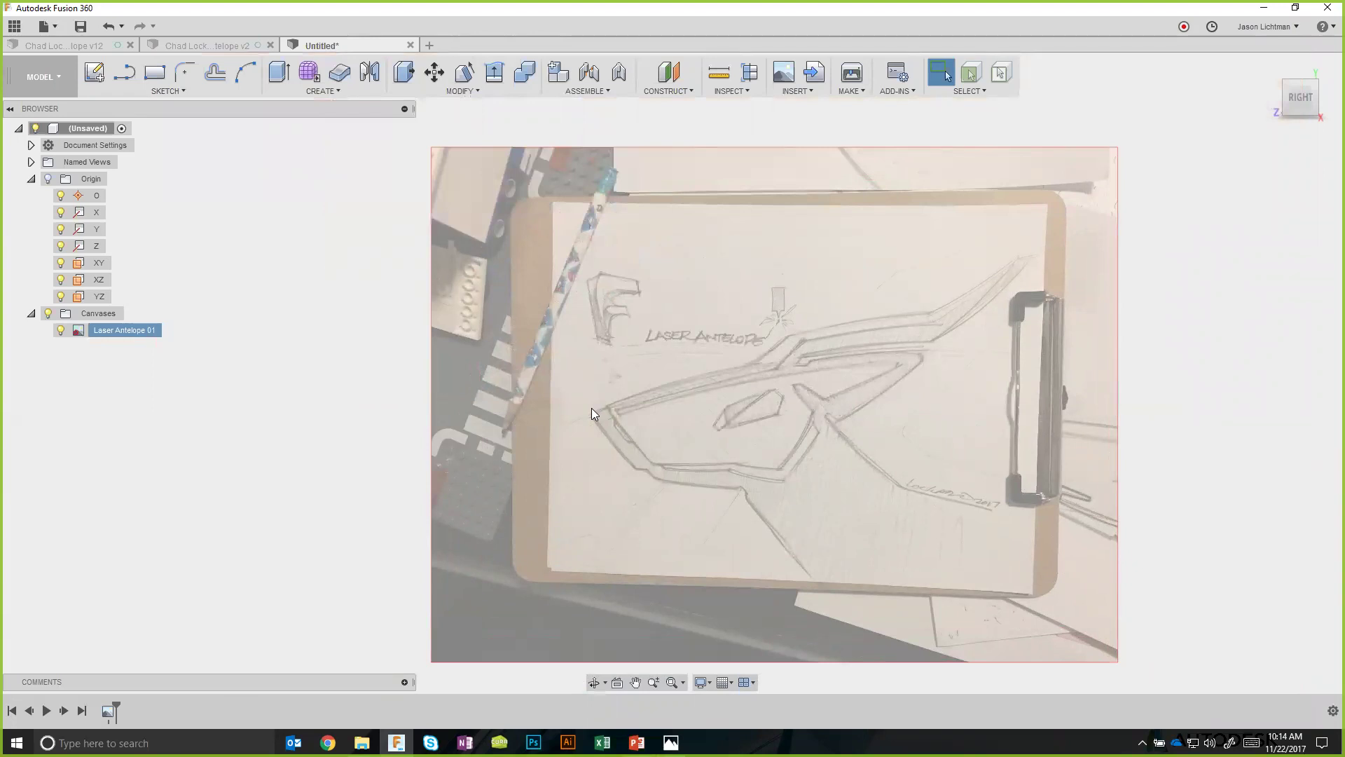
pyautogui.scroll(-1, 1003, 617)
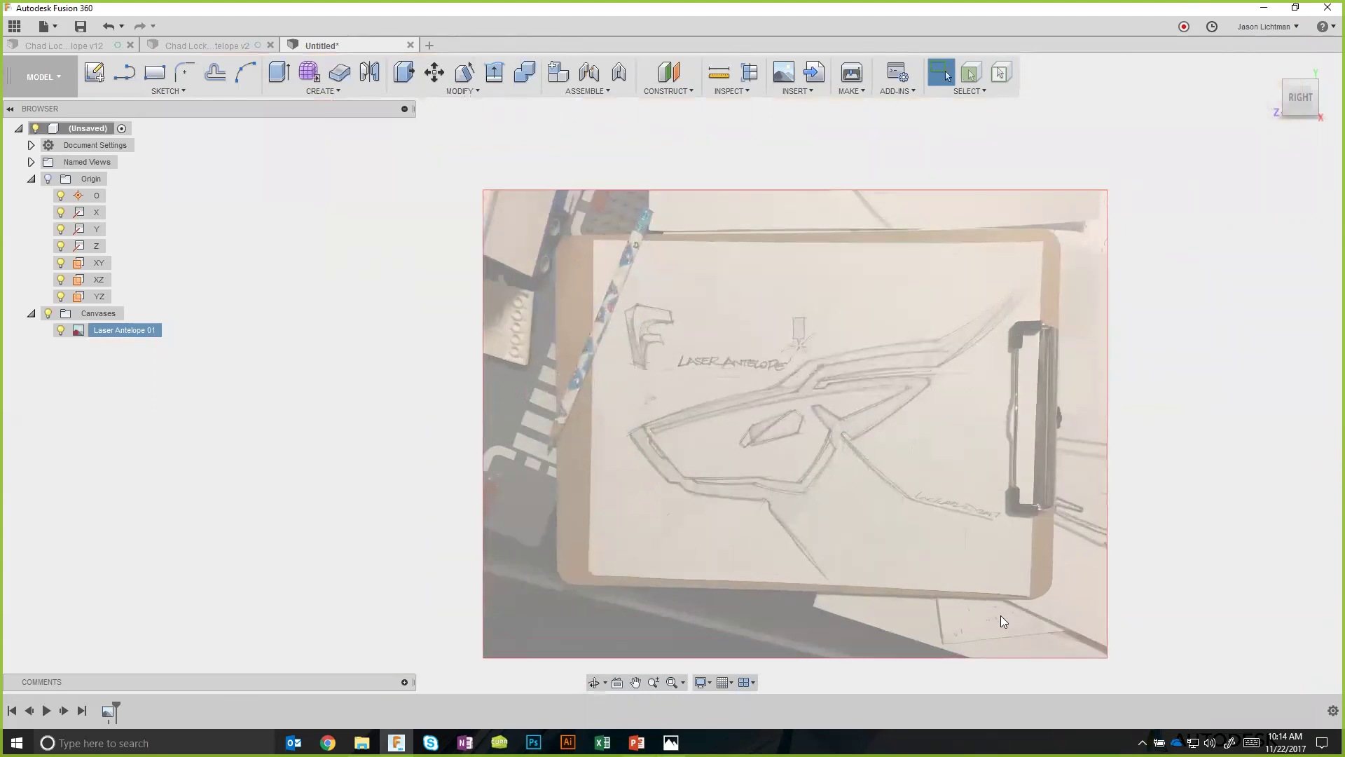
pyautogui.moveTo(1001, 615); pyautogui.dragTo(775, 522, button='middle')
pyautogui.scroll(1, 781, 523)
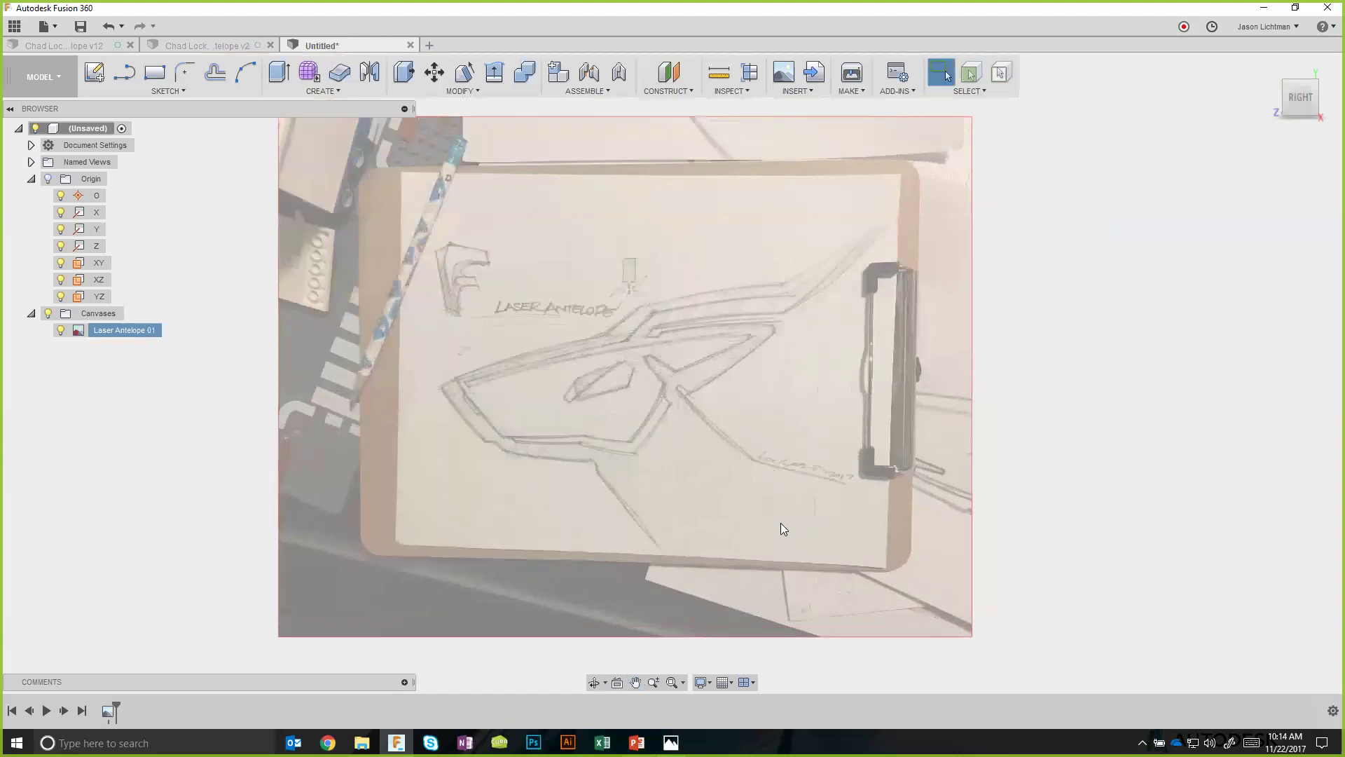
pyautogui.rightClick(102, 300)
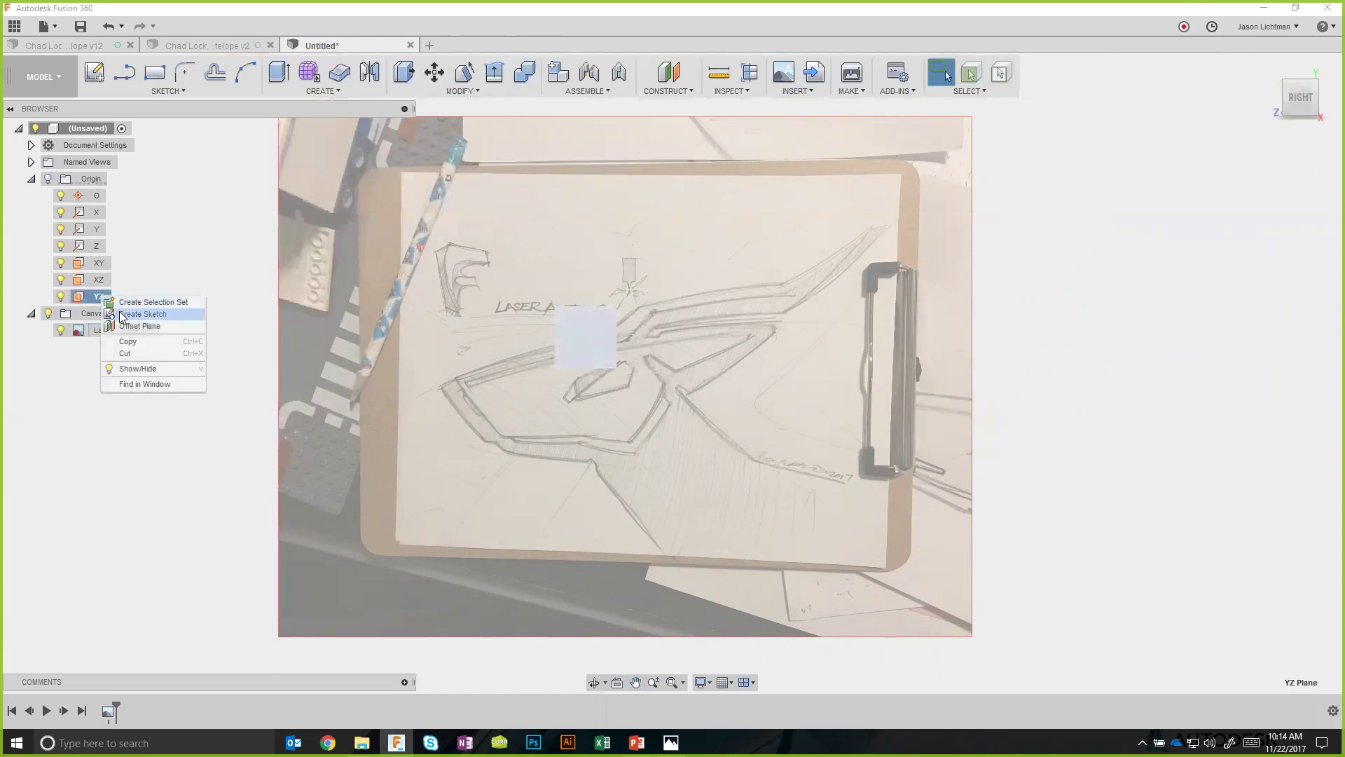
pyautogui.click(122, 316)
# Sketch a closed seven-segment line loop from the nose tip around the front of the muzzle and delete the whole loop.
pyautogui.scroll(3, 677, 423)
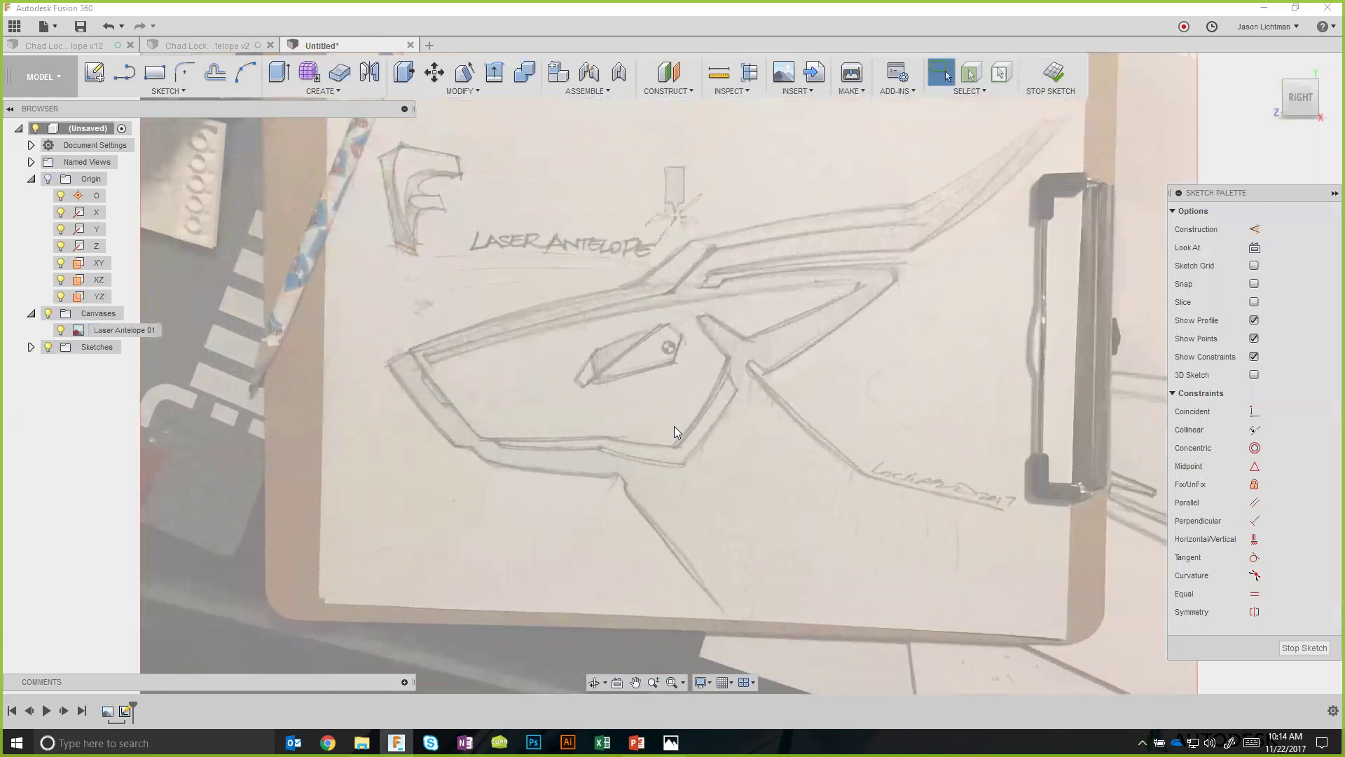
pyautogui.scroll(2, 675, 427)
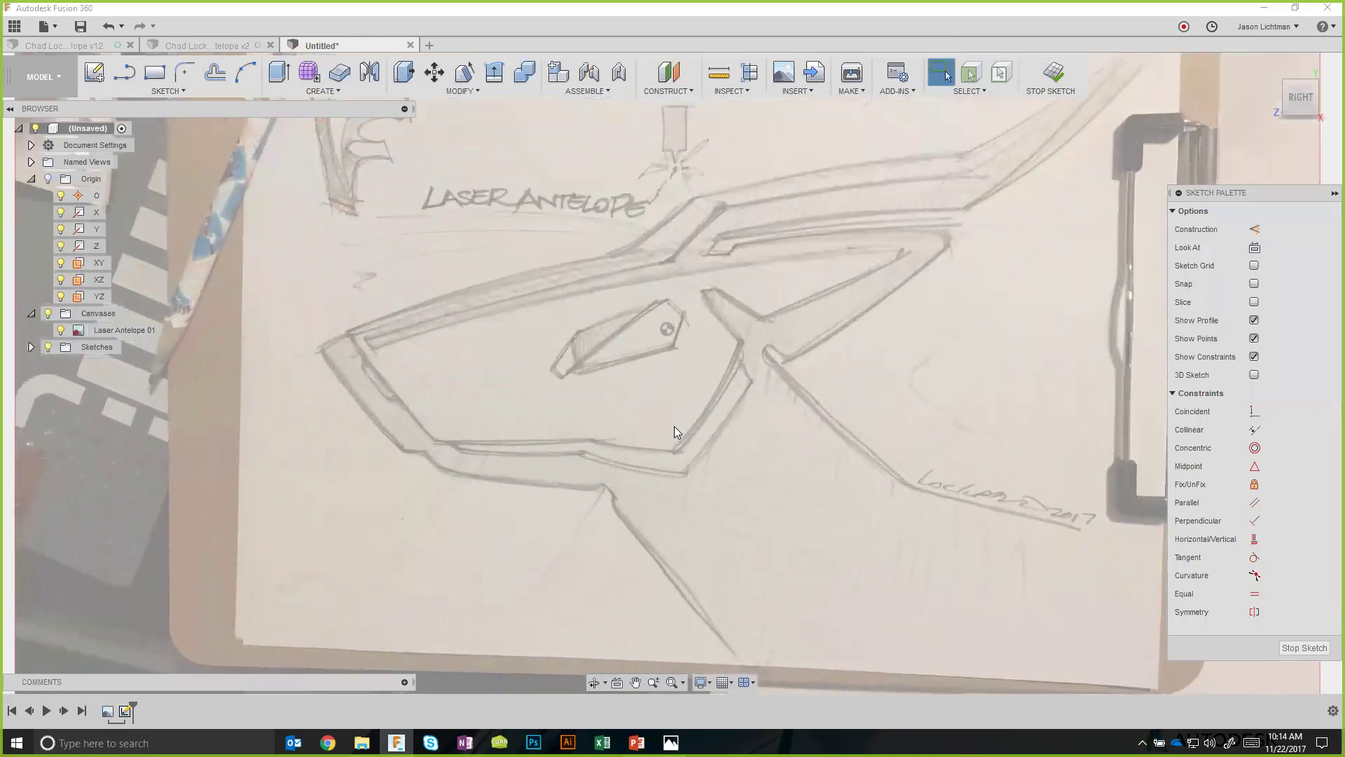
pyautogui.scroll(2, 674, 432)
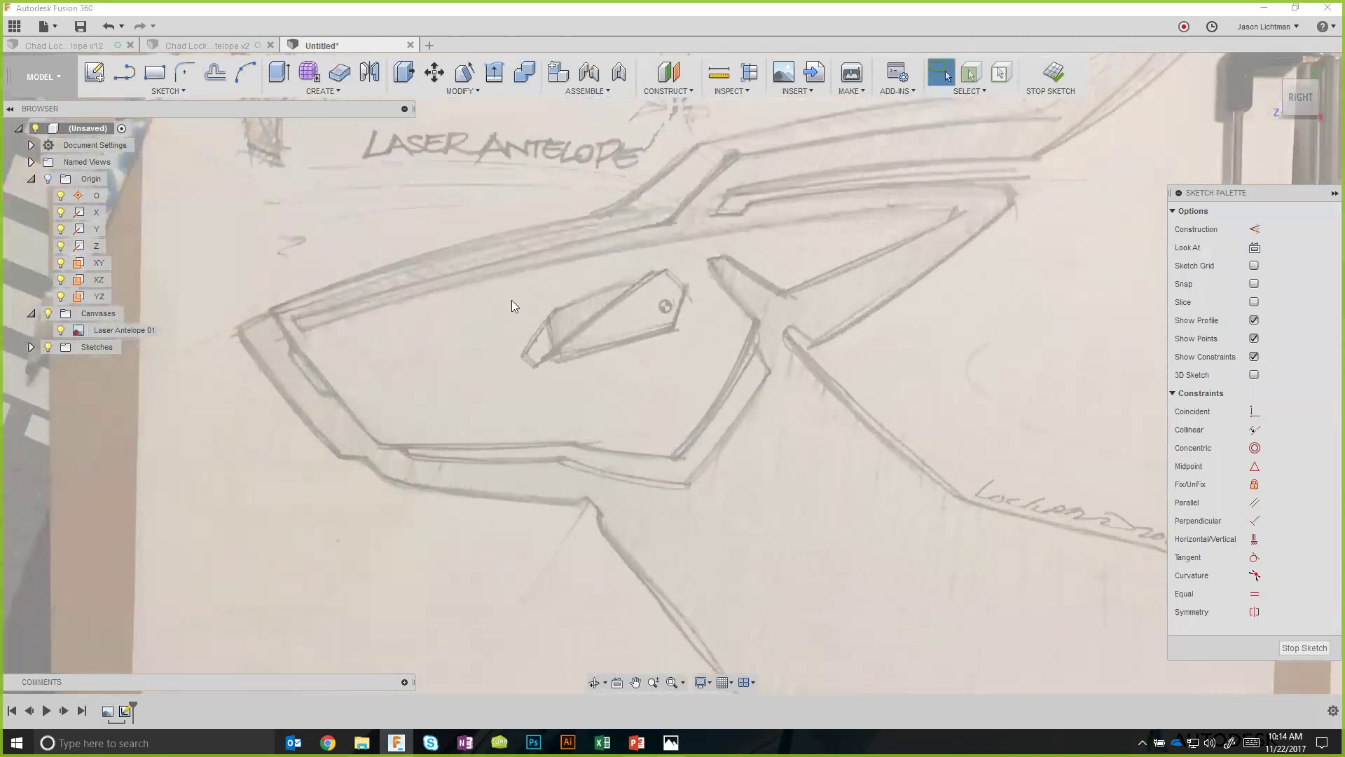
pyautogui.click(188, 90)
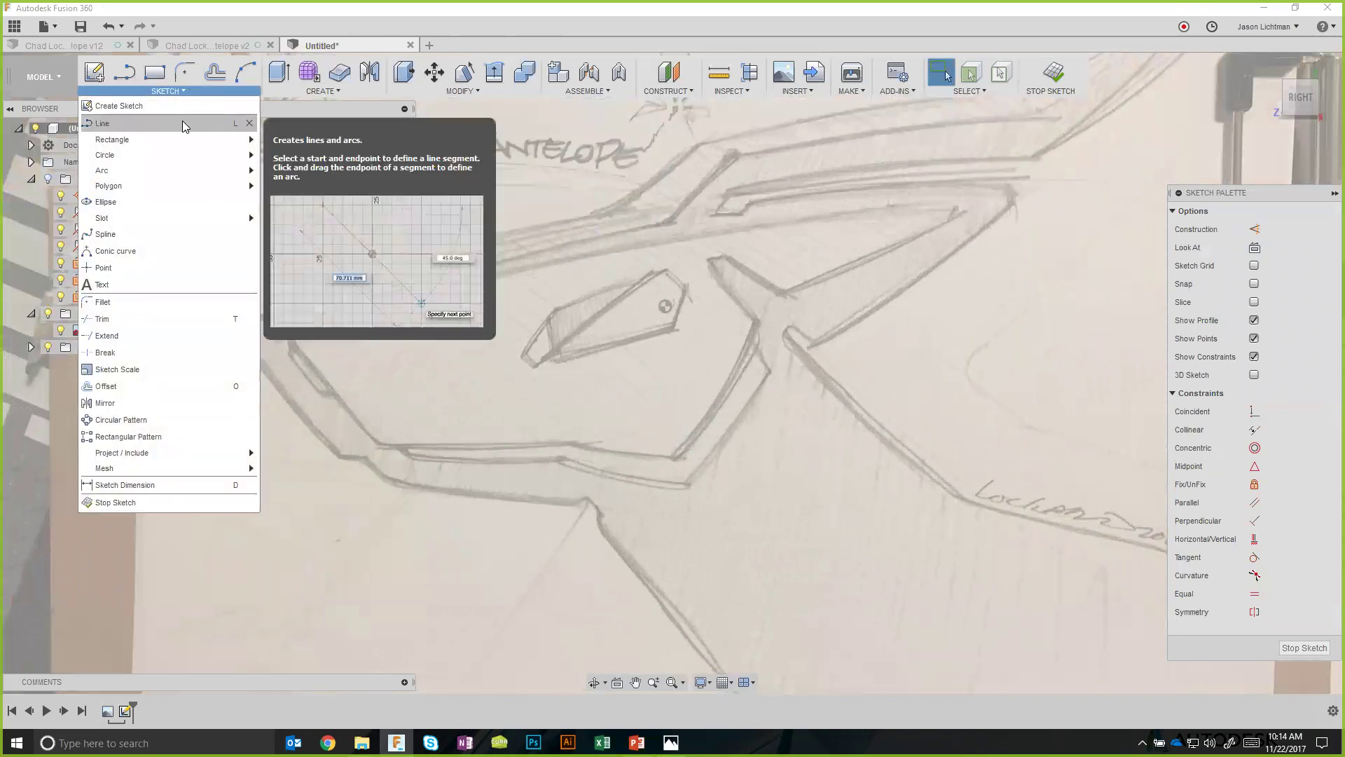
pyautogui.moveTo(183, 143)
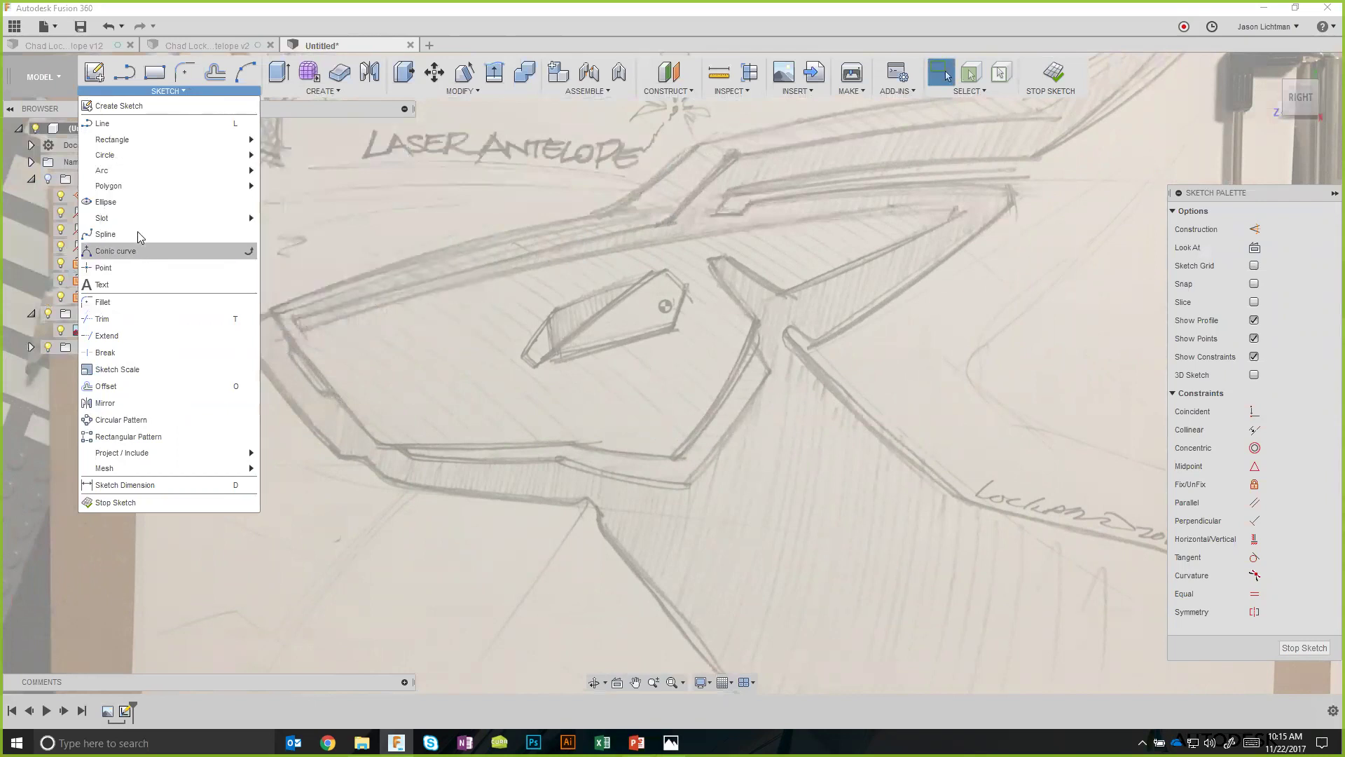
pyautogui.click(119, 124)
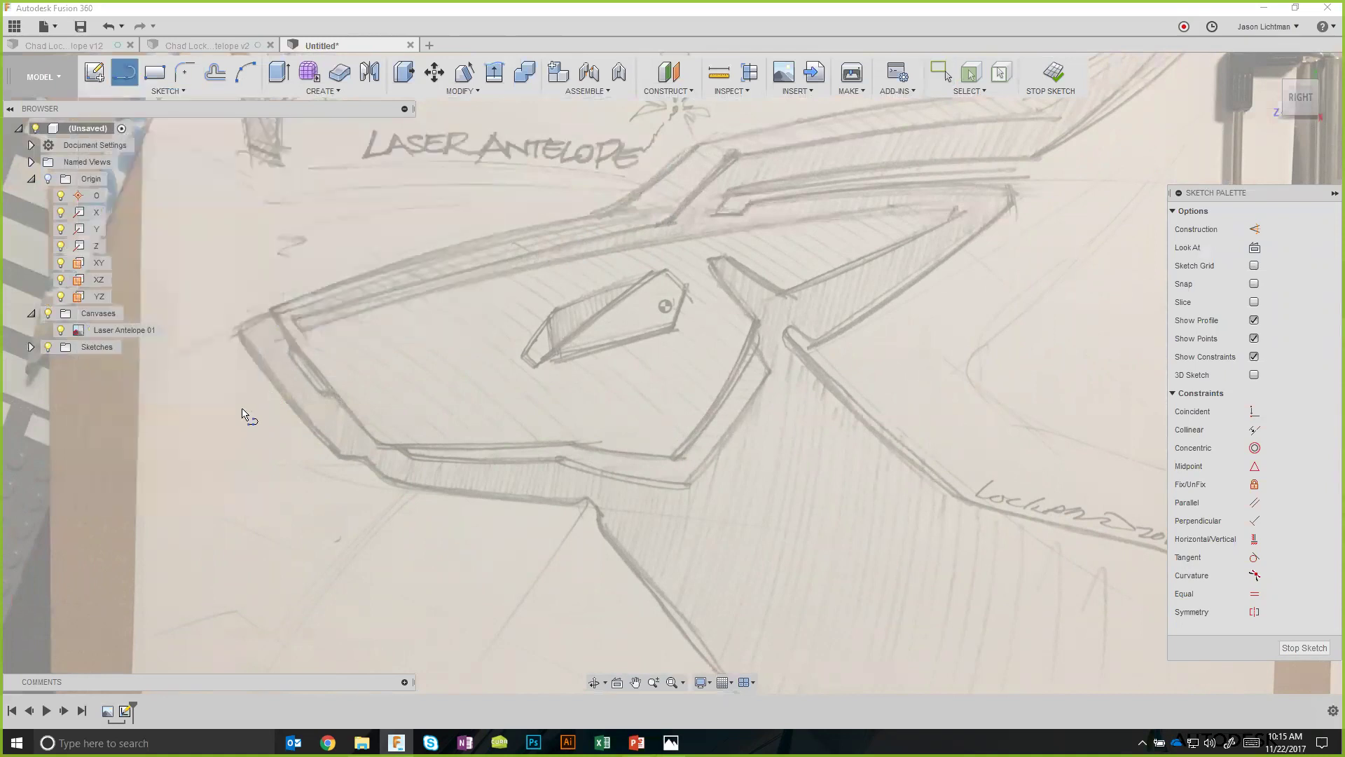
pyautogui.click(234, 328)
pyautogui.click(338, 457)
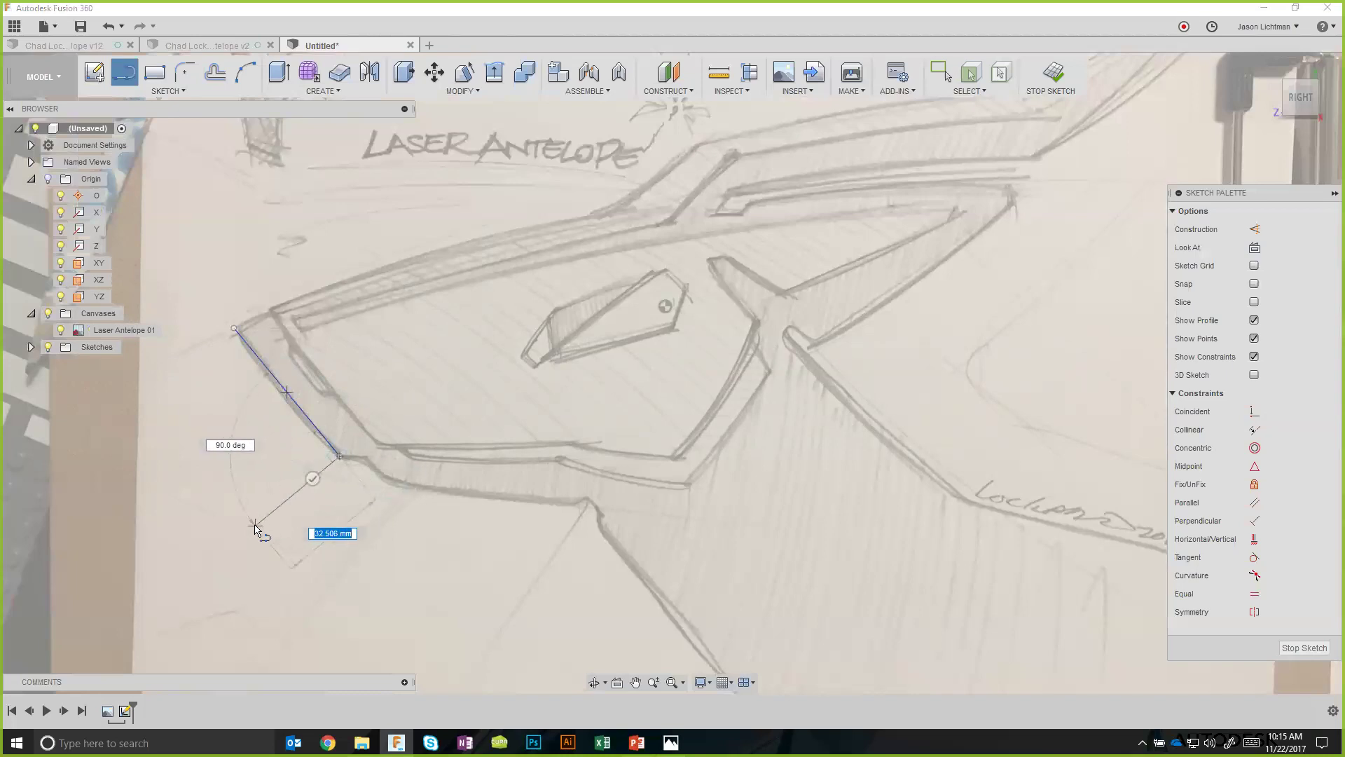
pyautogui.click(207, 489)
pyautogui.click(167, 432)
pyautogui.click(179, 217)
pyautogui.click(350, 250)
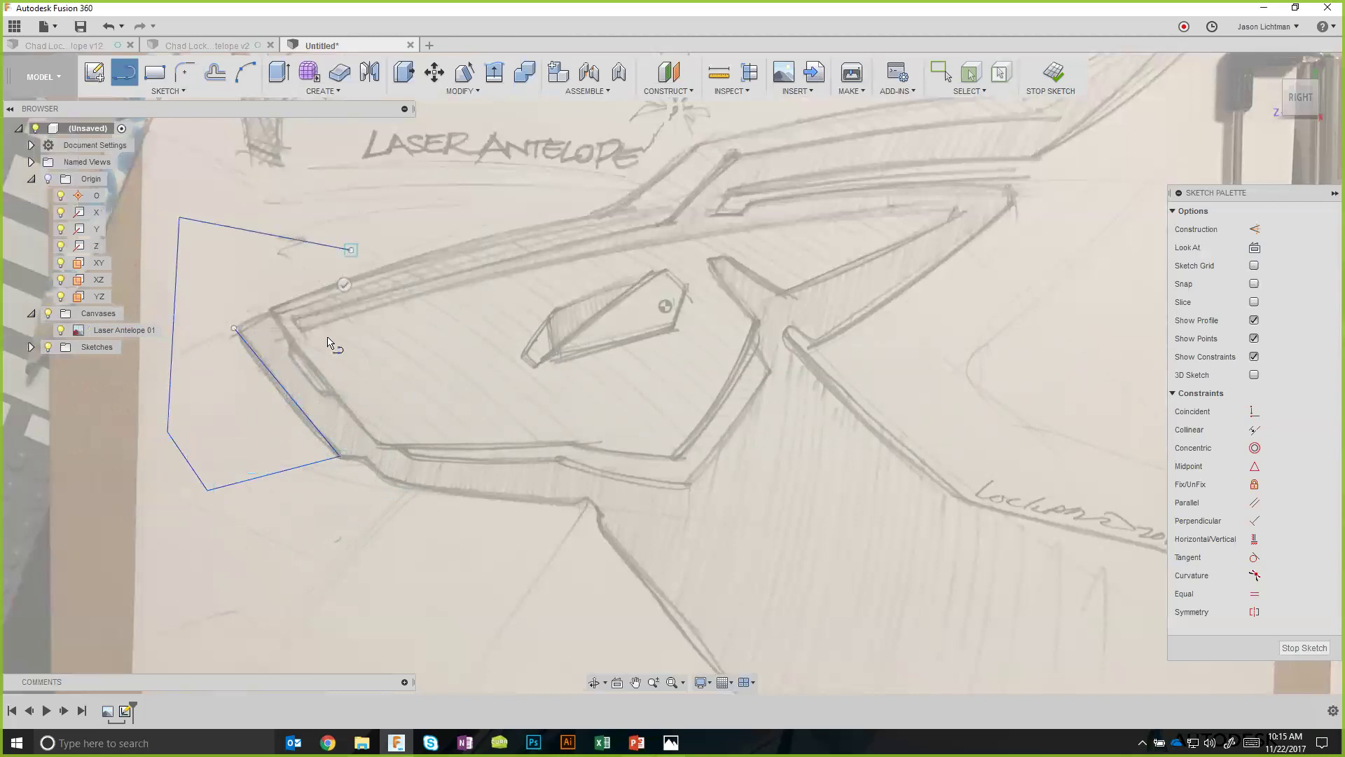
pyautogui.click(325, 352)
pyautogui.click(234, 328)
pyautogui.press('Escape')
pyautogui.doubleClick(267, 335)
pyautogui.press('Delete')
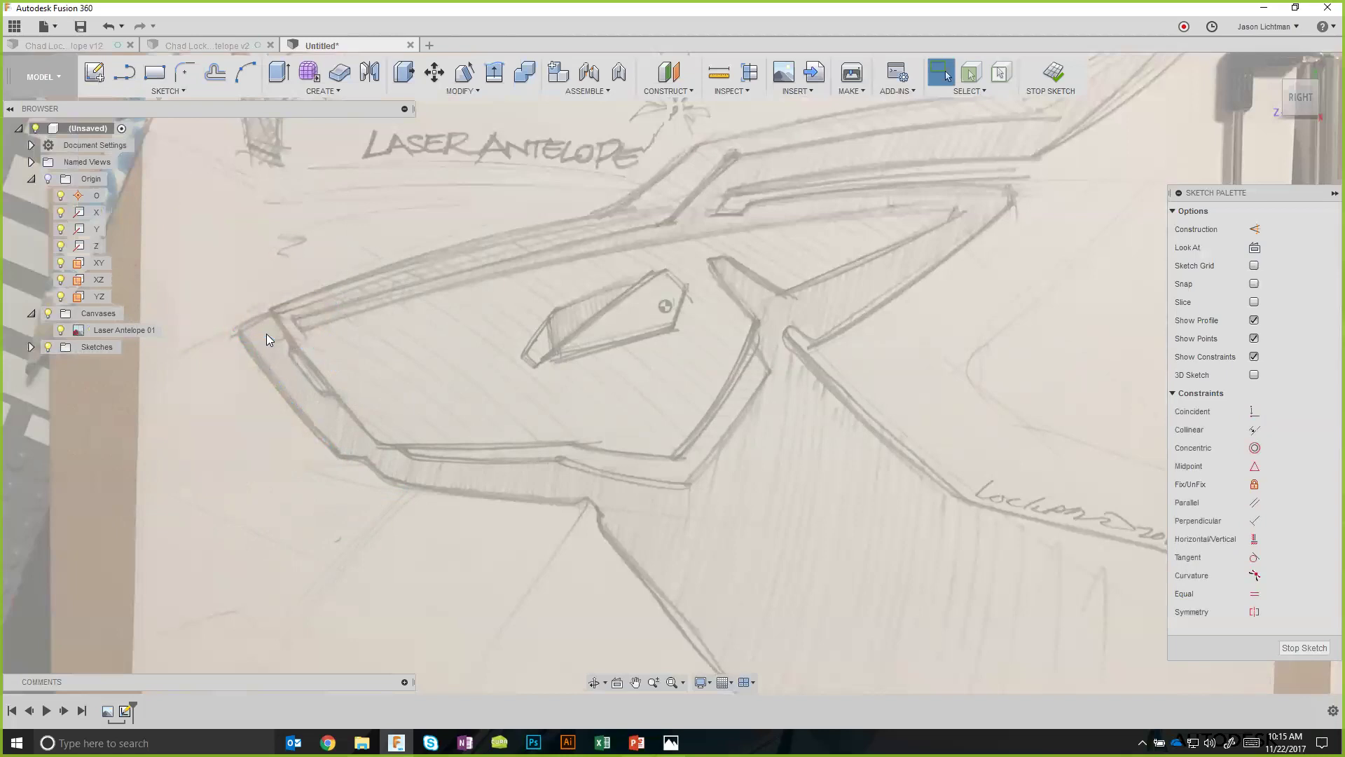
# Draw a single straight line along the front edge of the muzzle, from nose tip to chin, and delete it.
pyautogui.press('l')
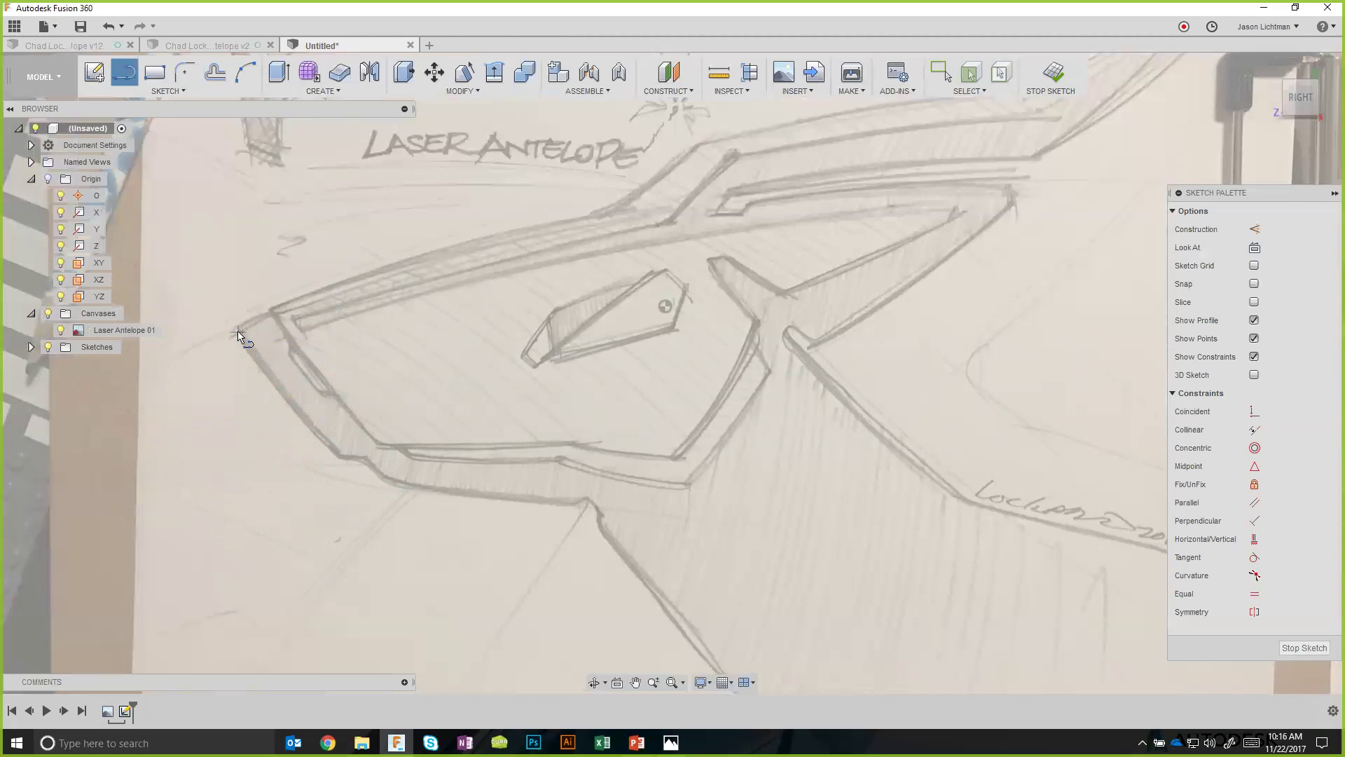
pyautogui.click(237, 333)
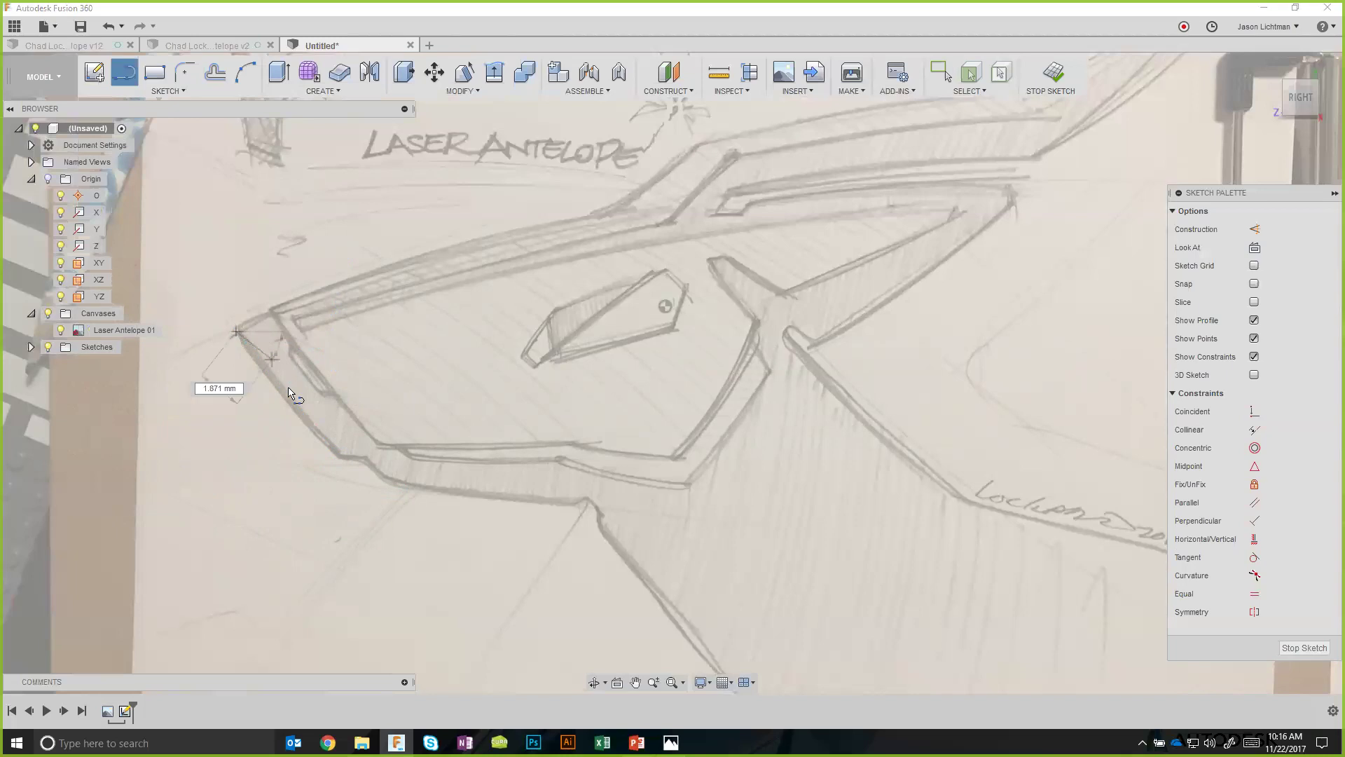
pyautogui.click(342, 462)
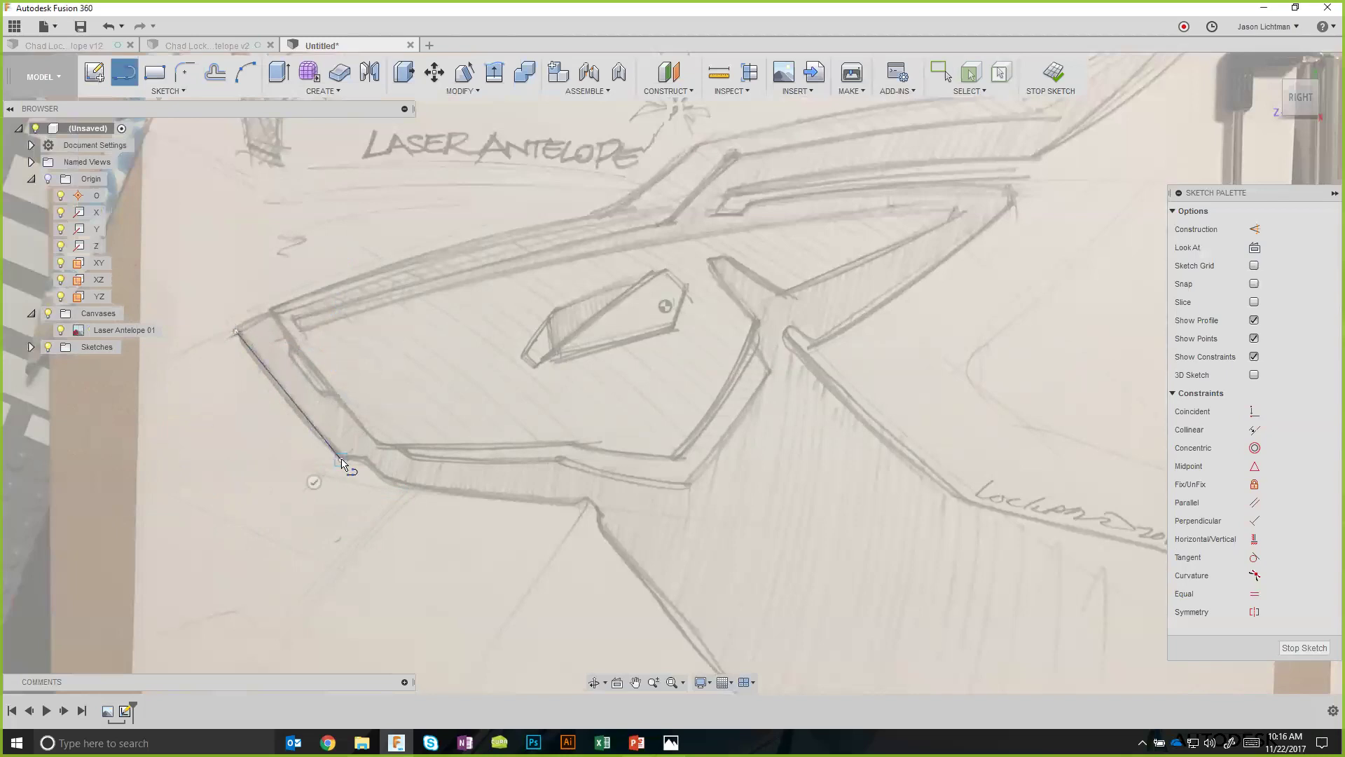
pyautogui.press('Escape')
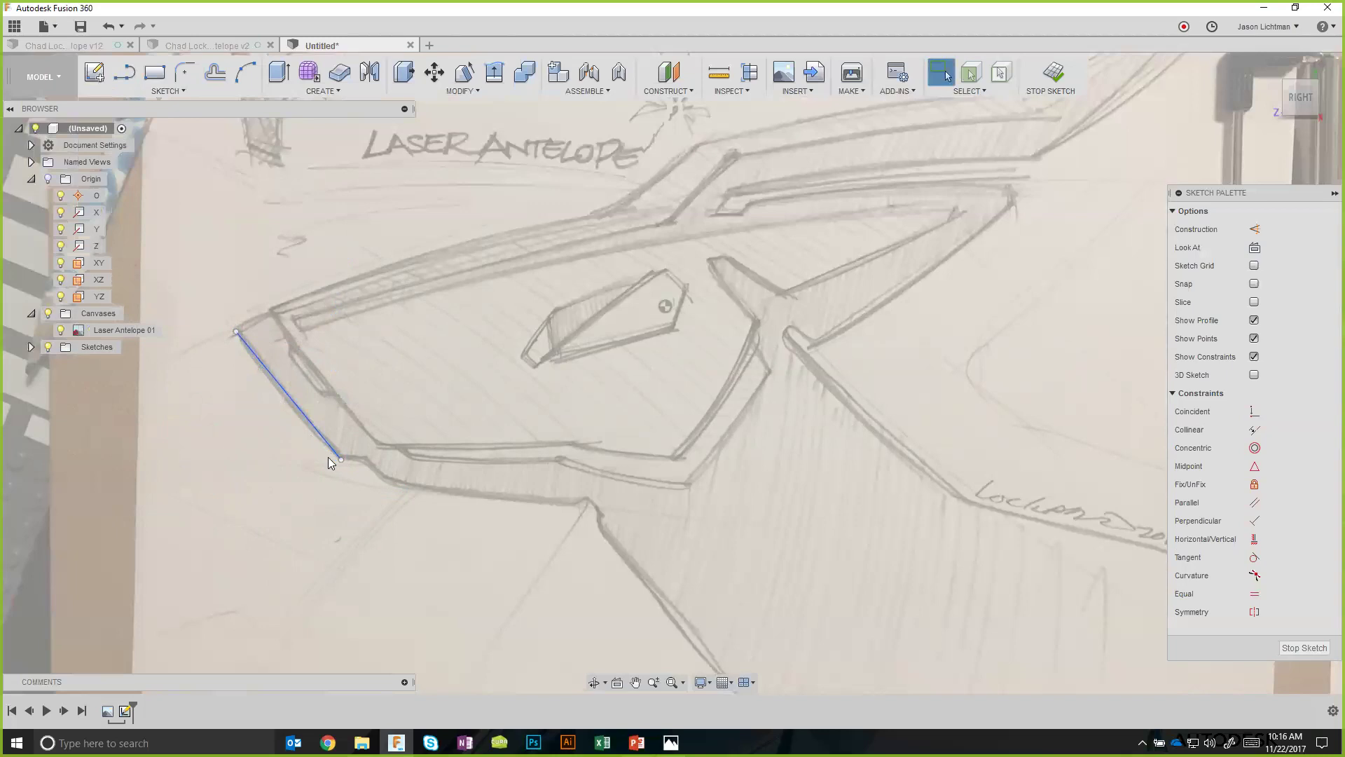
pyautogui.click(303, 416)
pyautogui.press('Delete')
# Trace the front edge of the muzzle with a 3-Point Arc from the nose tip to the chin corner.
pyautogui.click(184, 91)
pyautogui.moveTo(171, 171)
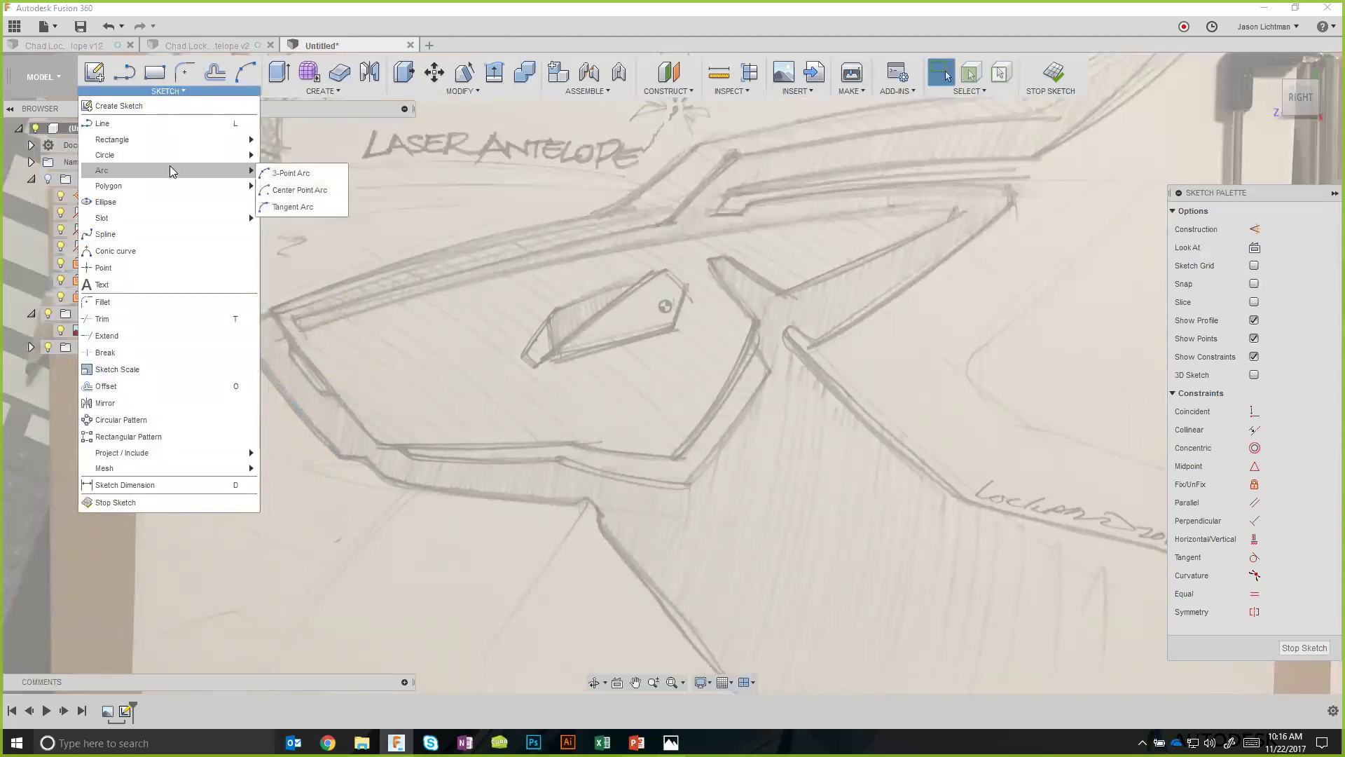
pyautogui.click(277, 176)
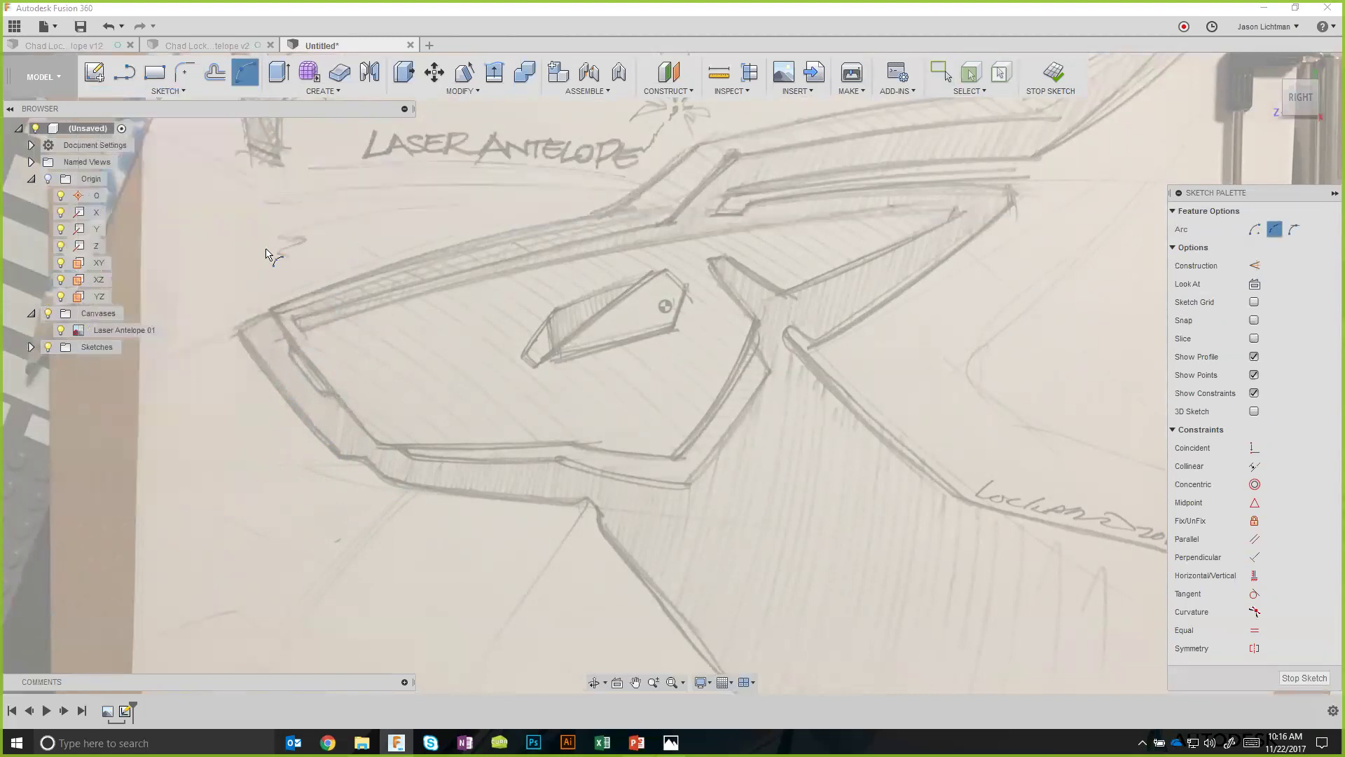
pyautogui.click(238, 330)
pyautogui.click(341, 459)
pyautogui.click(279, 386)
pyautogui.press('Escape')
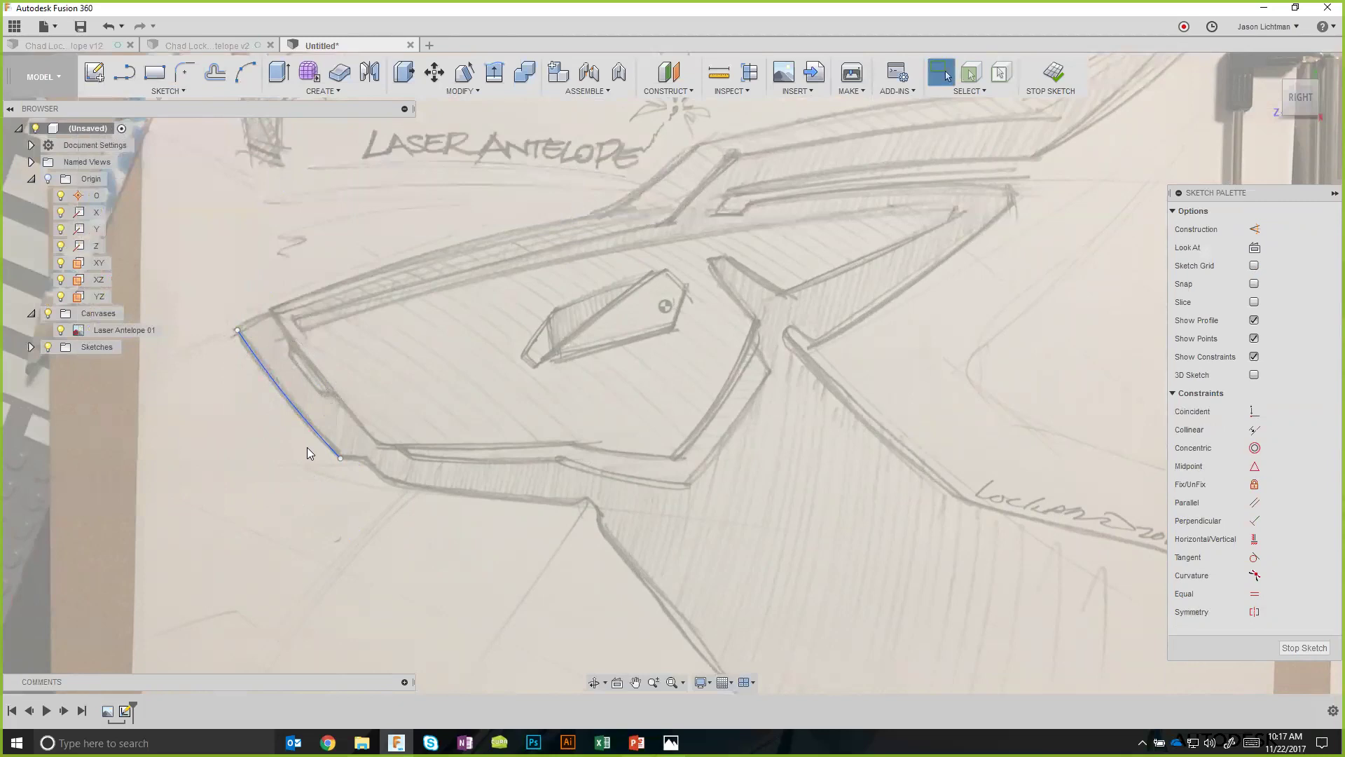
# Try moving the muzzle arc away from the traced outline and undo the move.
pyautogui.moveTo(293, 417)
pyautogui.mouseDown()
pyautogui.moveTo(221, 440)
pyautogui.moveTo(276, 401)
pyautogui.moveTo(504, 328)
pyautogui.moveTo(241, 454)
pyautogui.mouseUp()
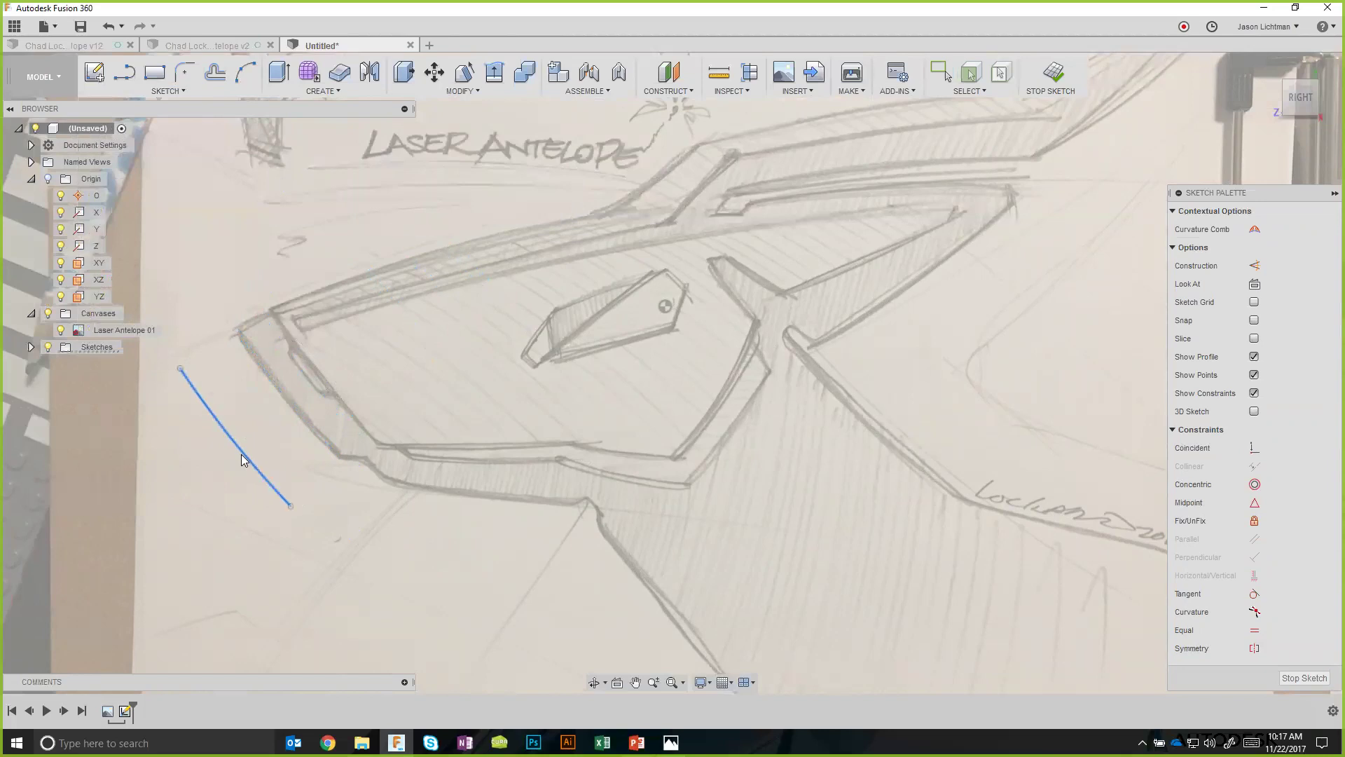
pyautogui.hotkey('ctrl', 'z')
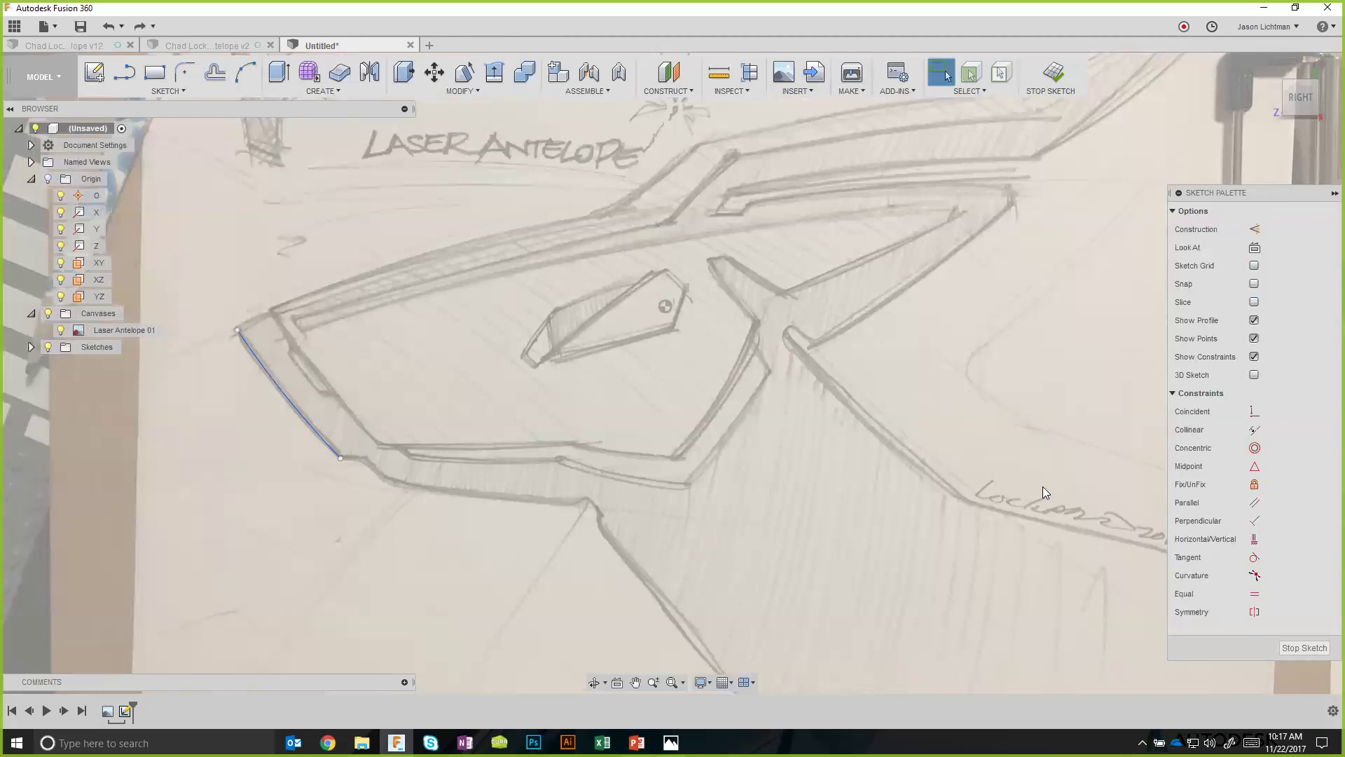
# Draw two separate circles over the head, a small one below the eye and one about 93 mm in diameter behind the jaw.
pyautogui.press('c')
pyautogui.click(541, 402)
pyautogui.click(543, 331)
pyautogui.click(778, 403)
pyautogui.click(809, 251)
pyautogui.press('Escape')
# Make the two circles' center points coincident and enlarge the inner circle slightly.
pyautogui.click(778, 403)
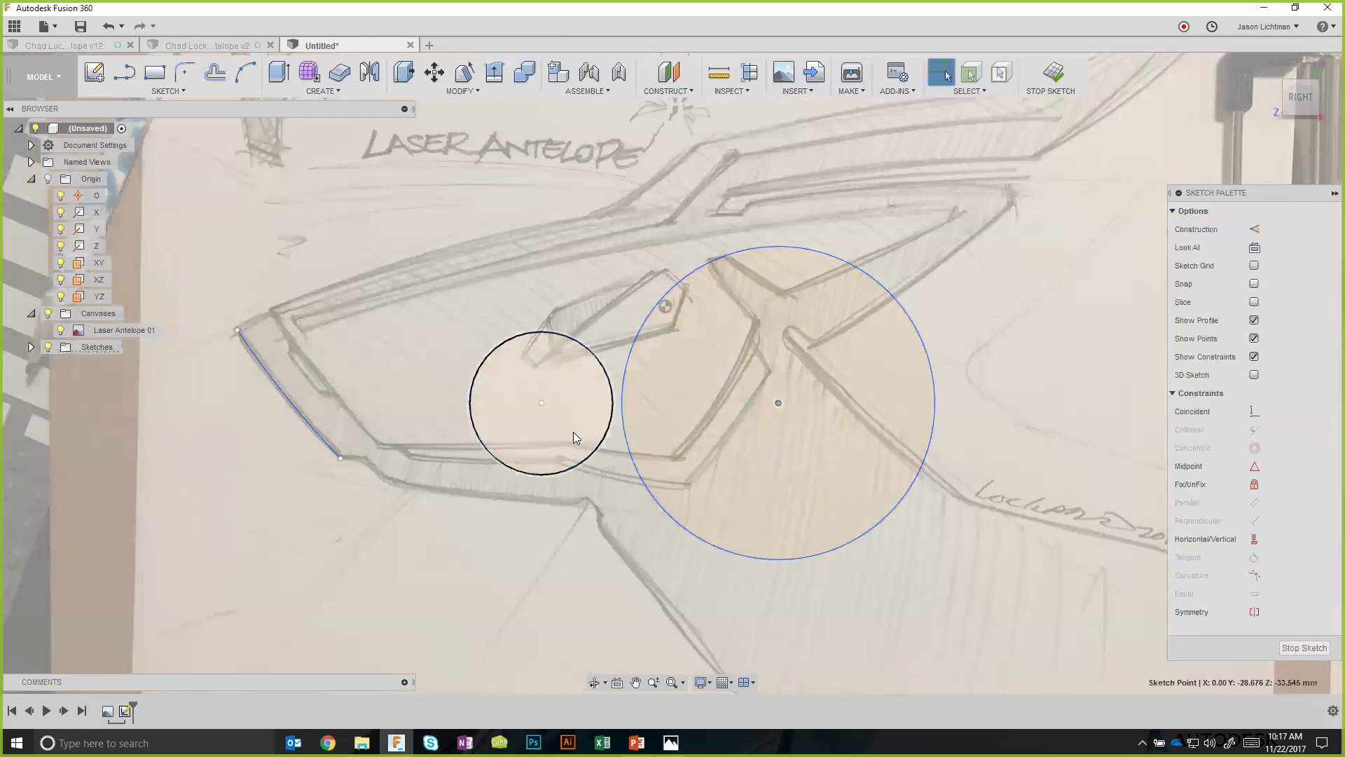
pyautogui.click(542, 403)
pyautogui.click(1255, 411)
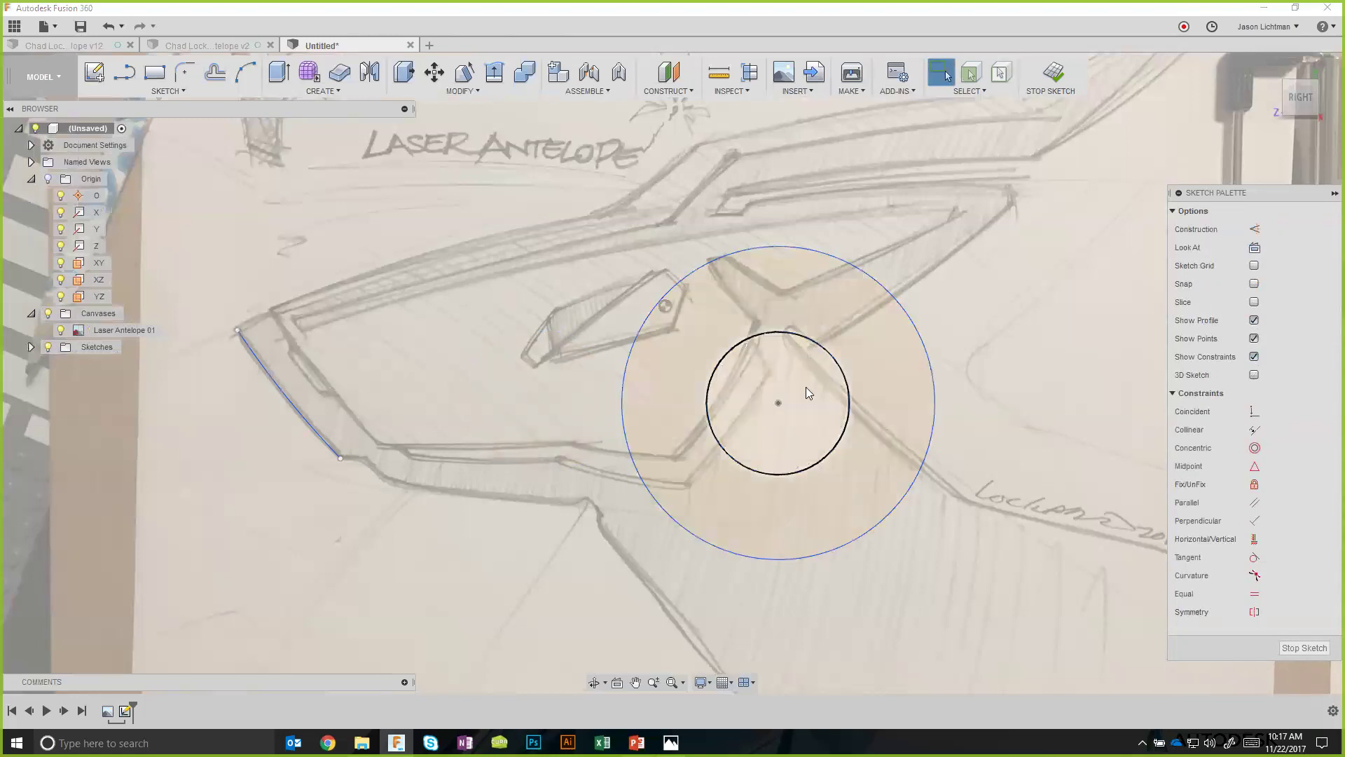
pyautogui.moveTo(838, 358); pyautogui.dragTo(877, 377)
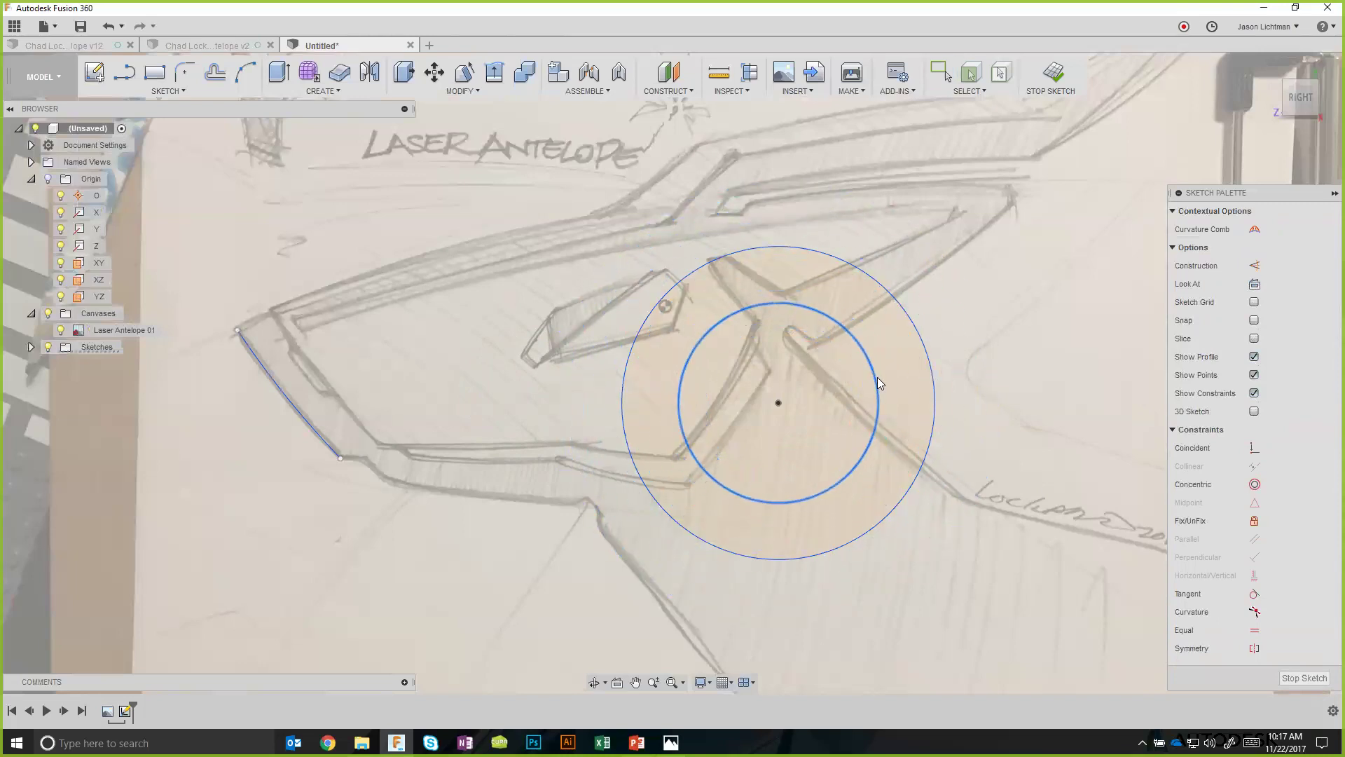
pyautogui.press('Escape')
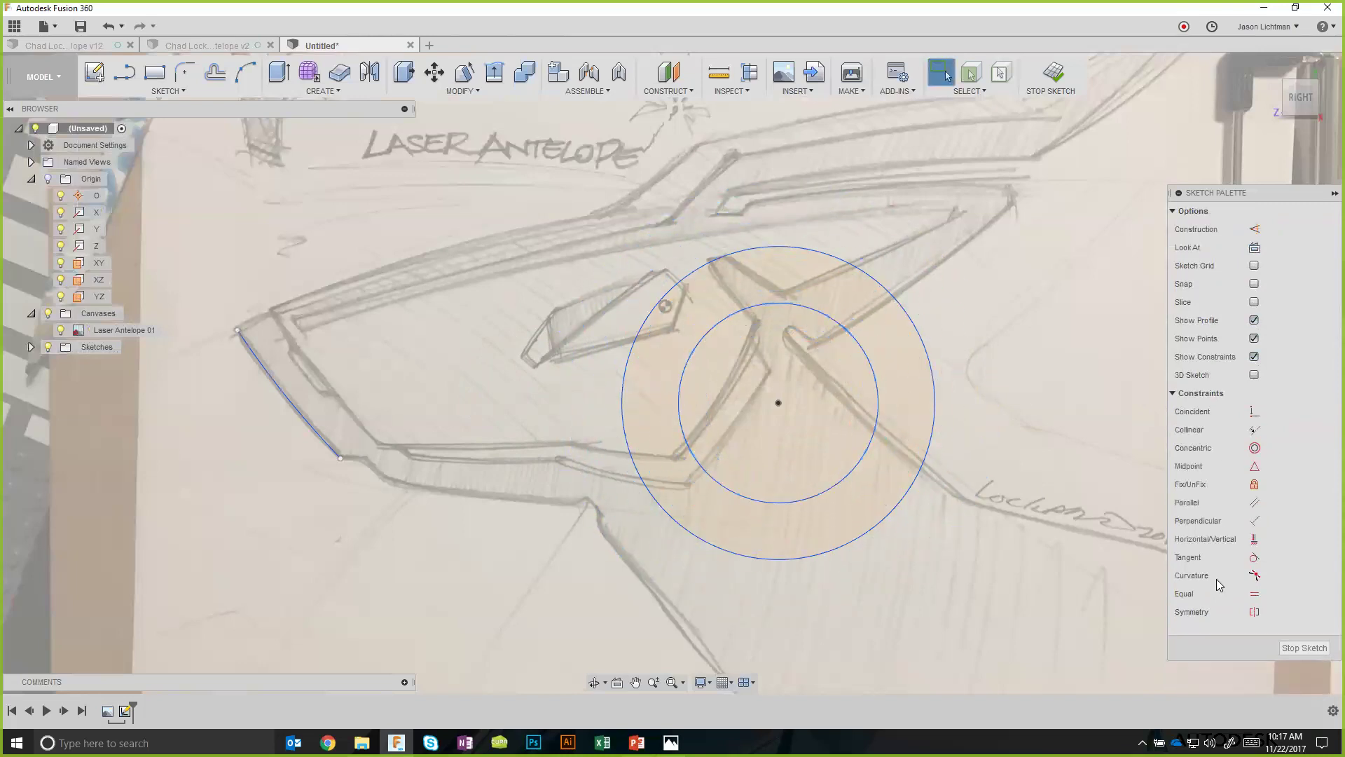
# Delete the inner circle from the concentric pair.
pyautogui.click(778, 486)
pyautogui.click(681, 430)
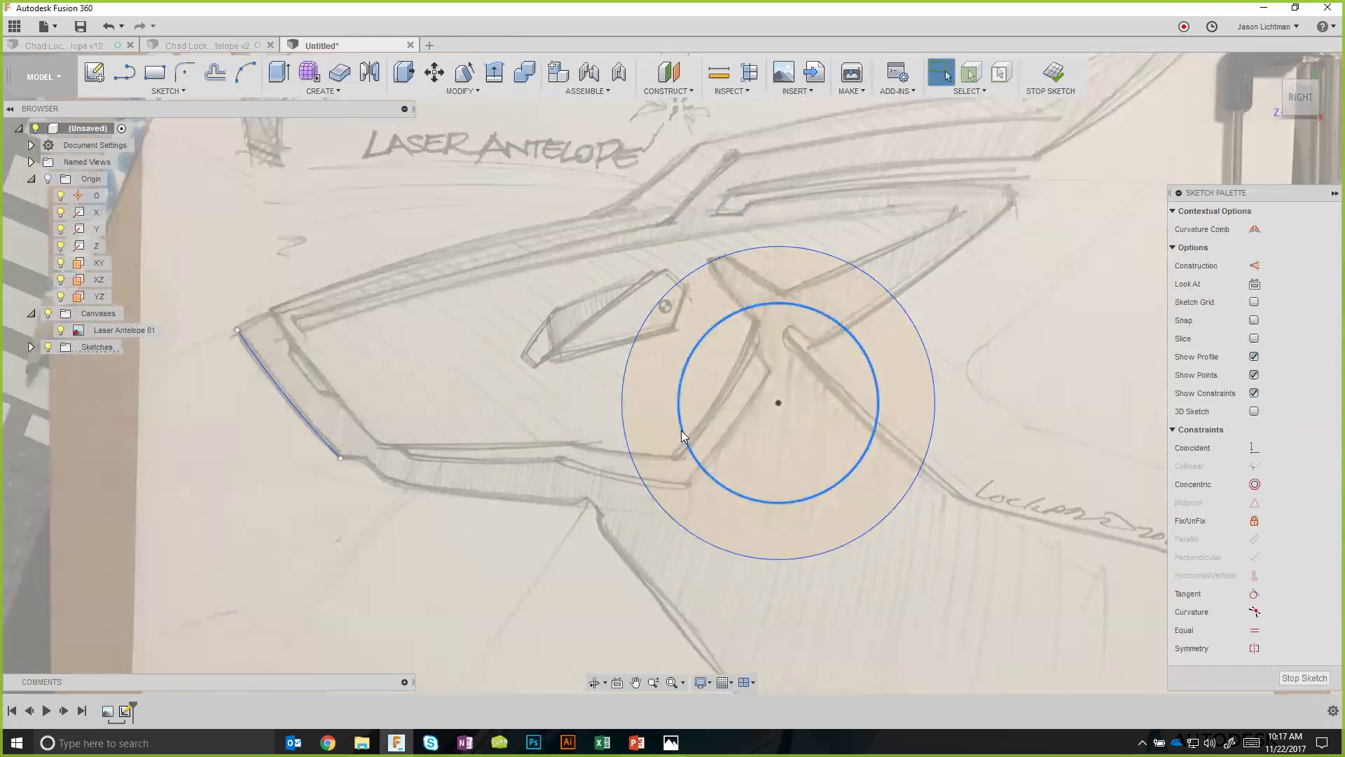
pyautogui.press('Delete')
# Dimension the diameter of the circle behind the jaw, keeping its size as drawn.
pyautogui.press('d')
pyautogui.click(630, 353)
pyautogui.click(564, 285)
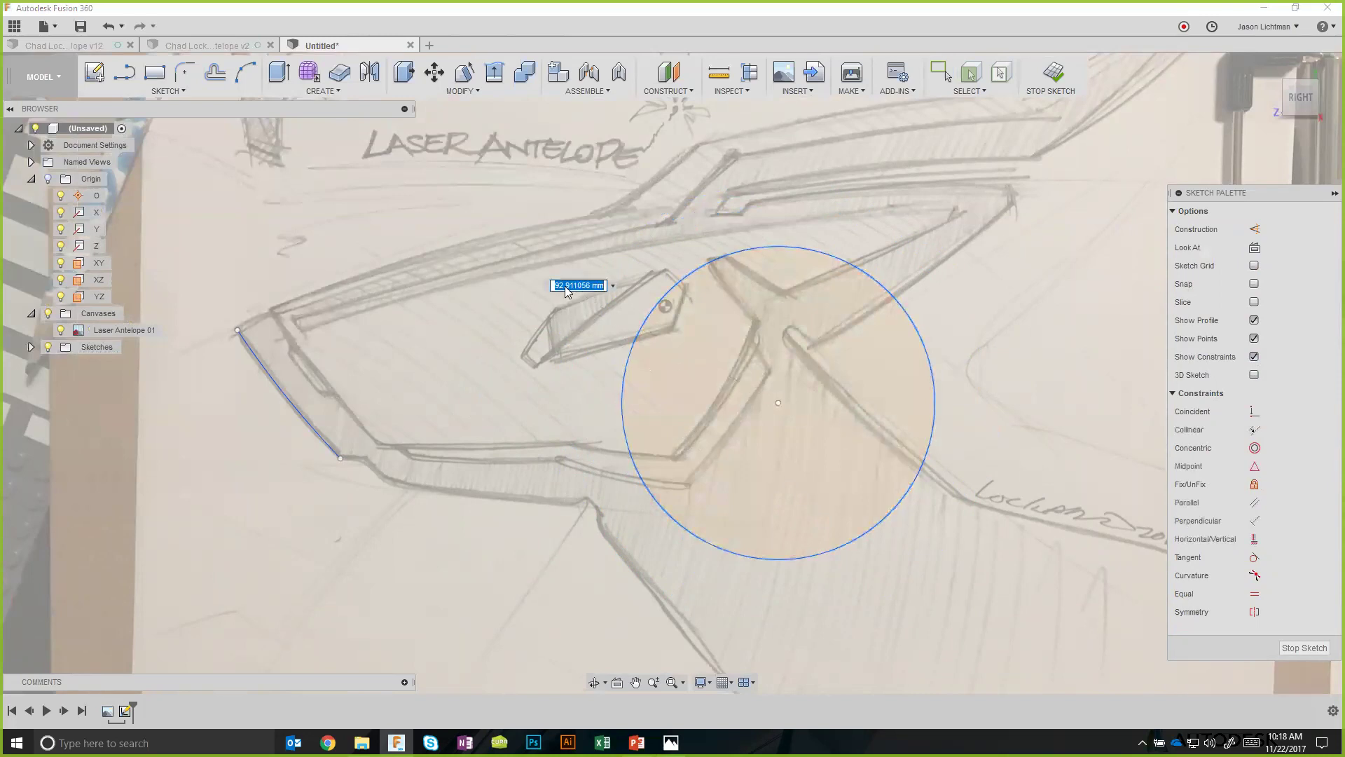
pyautogui.press('Return')
# Show the origin geometry and snap the circle's center onto the origin point.
pyautogui.scroll(-3, 833, 527)
pyautogui.scroll(-4, 594, 322)
pyautogui.moveTo(594, 323); pyautogui.dragTo(732, 548, button='middle')
pyautogui.scroll(-1, 694, 525)
pyautogui.click(50, 180)
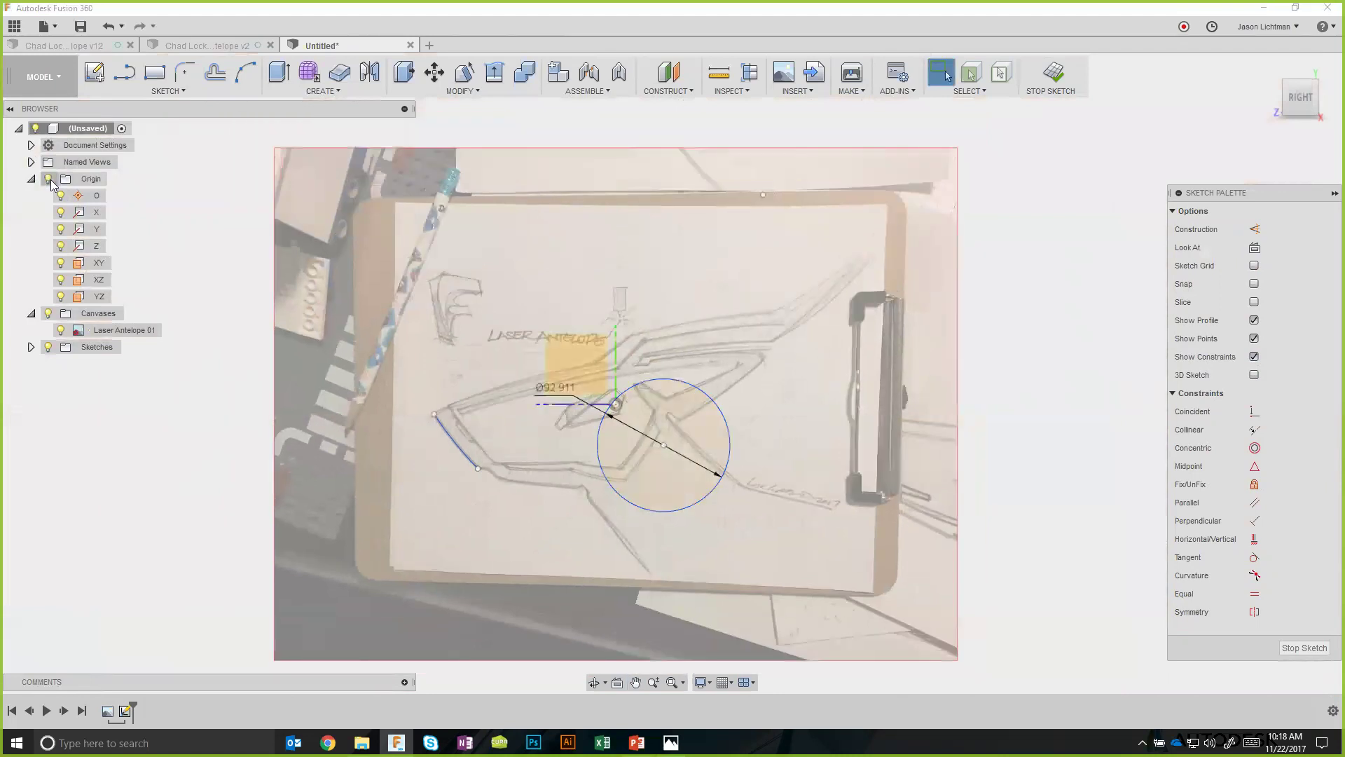
pyautogui.scroll(3, 666, 421)
pyautogui.moveTo(644, 450); pyautogui.dragTo(607, 417)
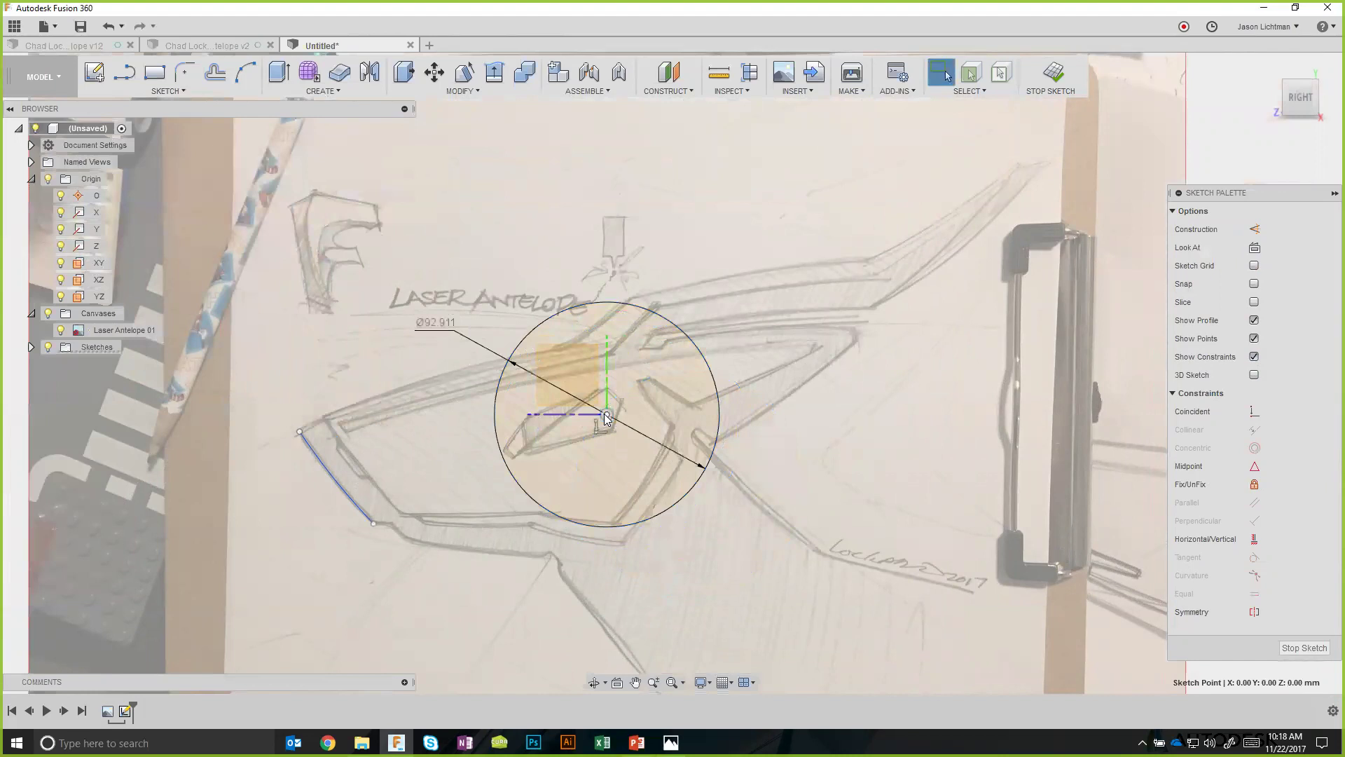
# Set the circle's diameter to 100 mm.
pyautogui.scroll(3, 607, 416)
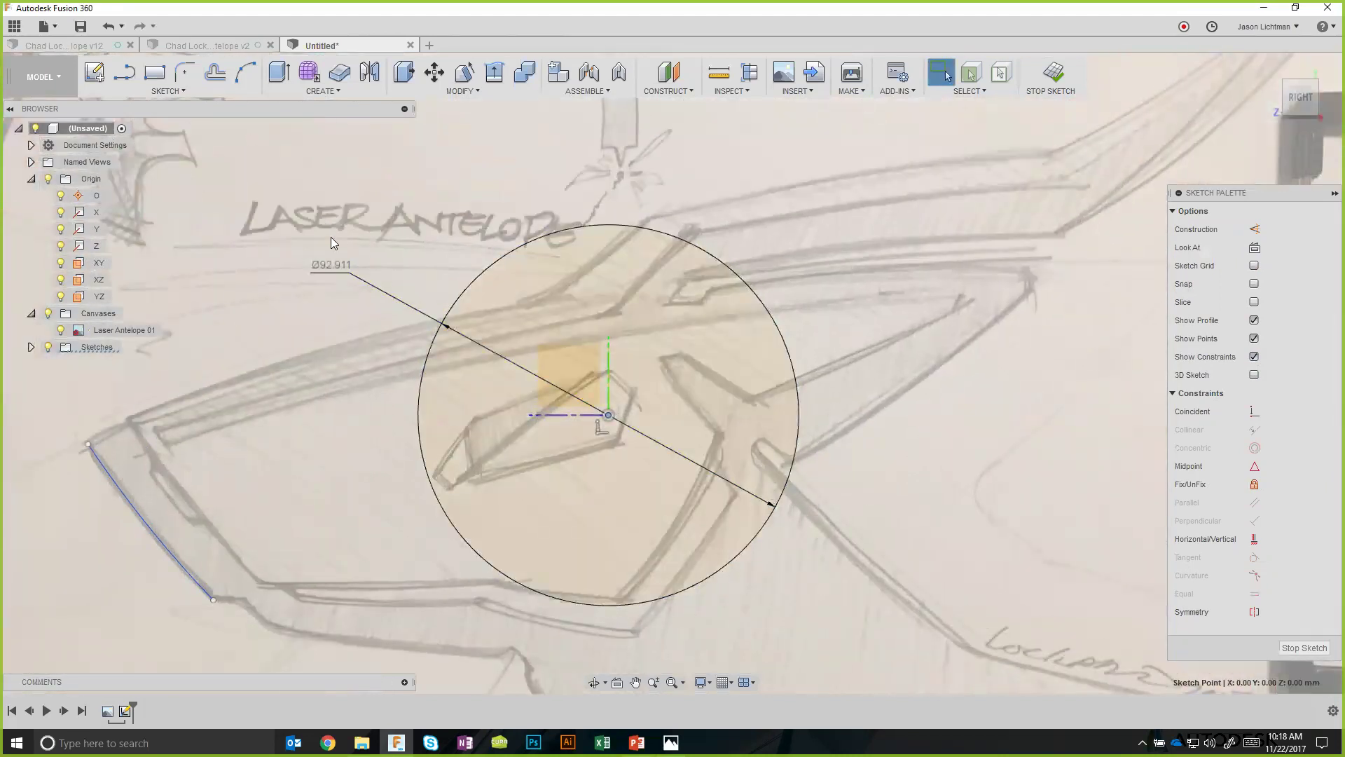
pyautogui.click(445, 321)
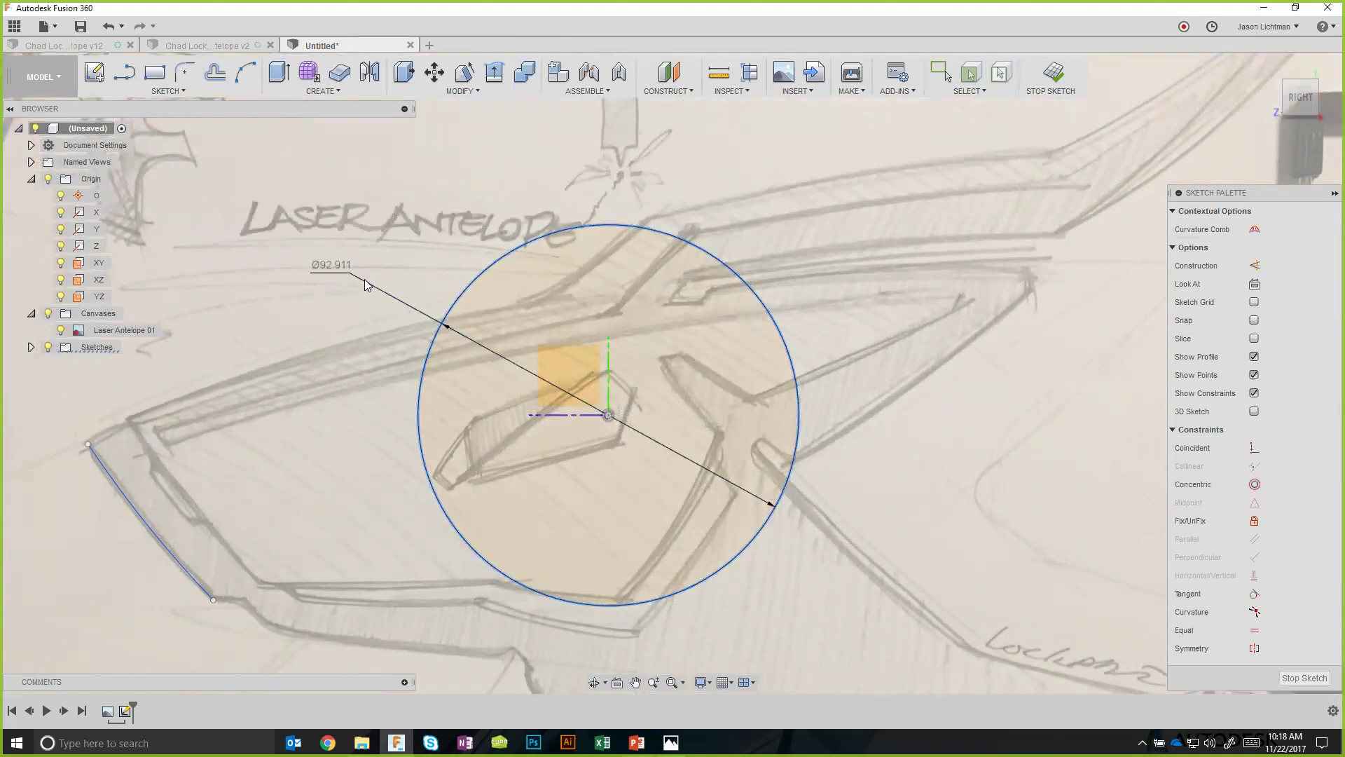
pyautogui.doubleClick(342, 269)
pyautogui.write('100')
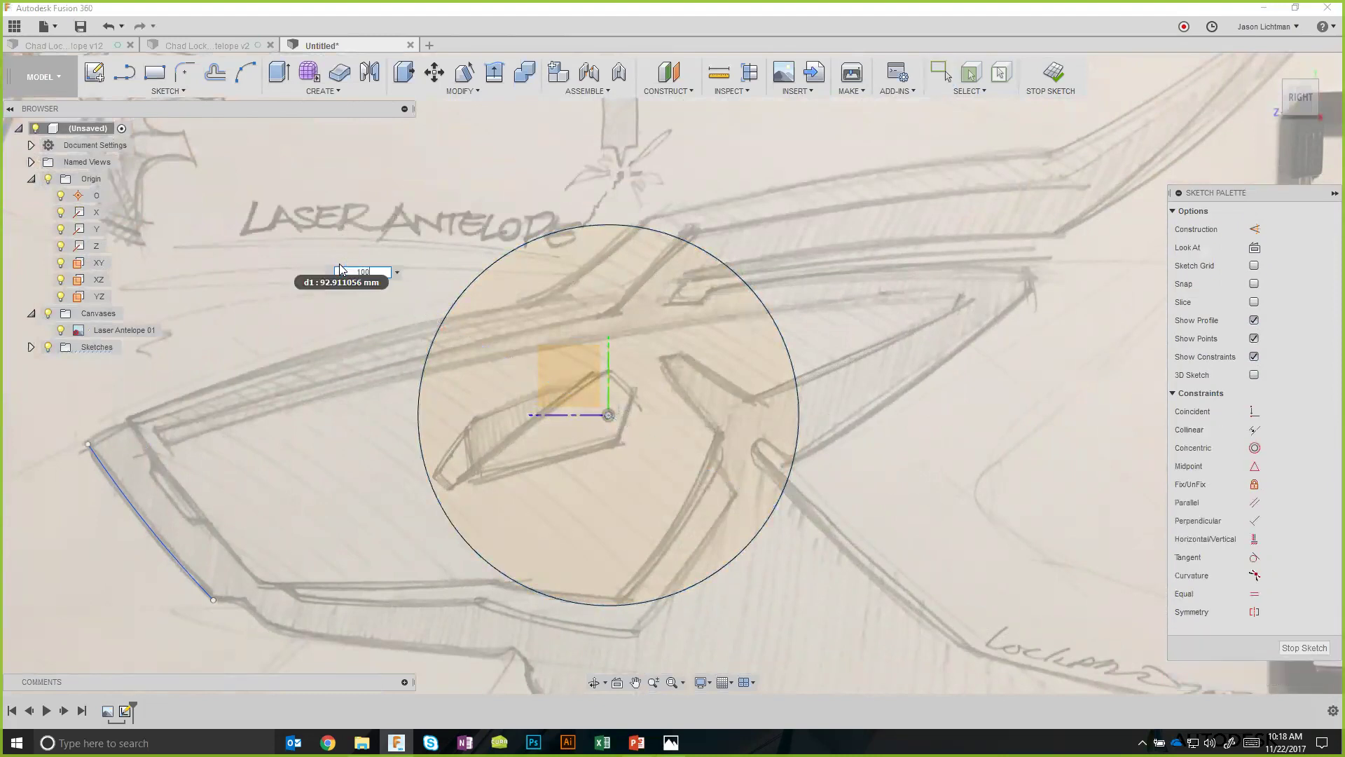
pyautogui.press('Return')
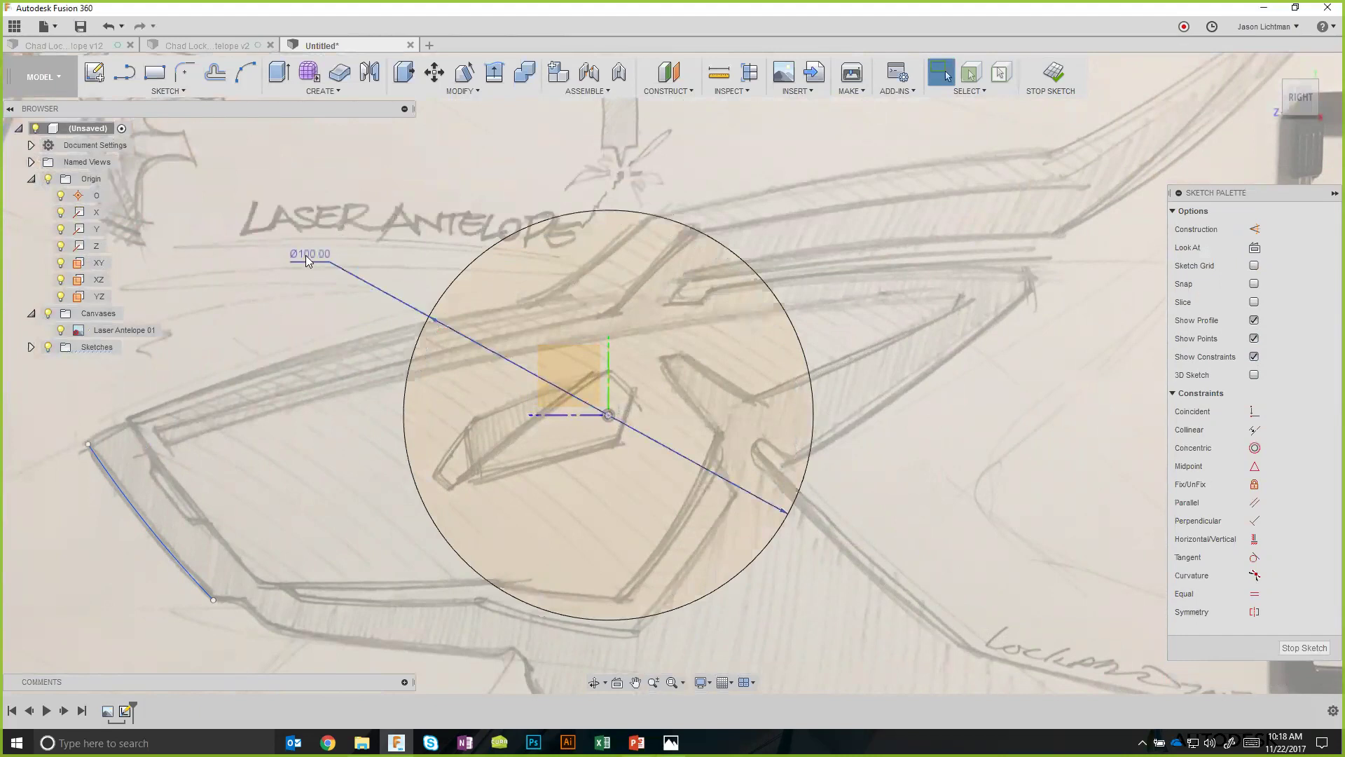
# Delete the circle's diameter dimension, undo the deletion, and toggle the dimension to driven.
pyautogui.click(307, 261)
pyautogui.press('Delete')
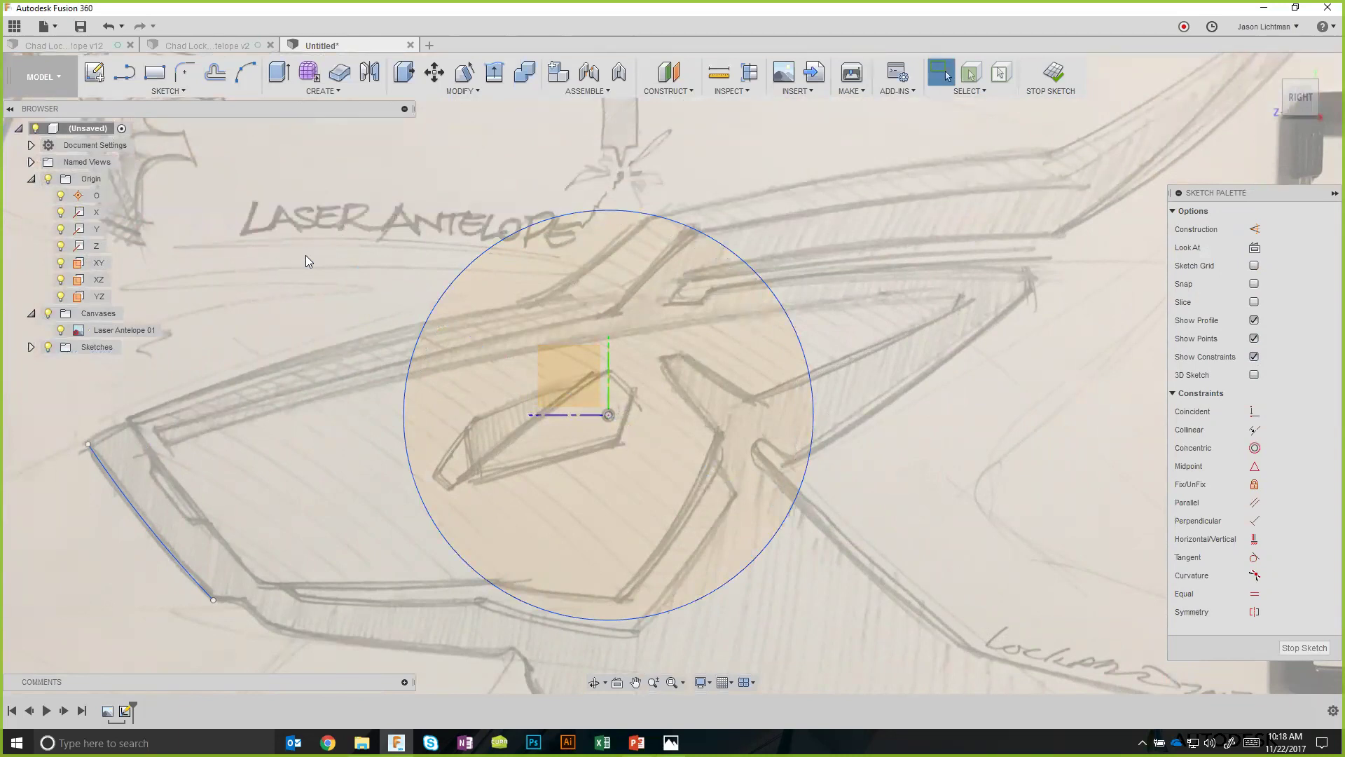
pyautogui.hotkey('ctrl', 'z')
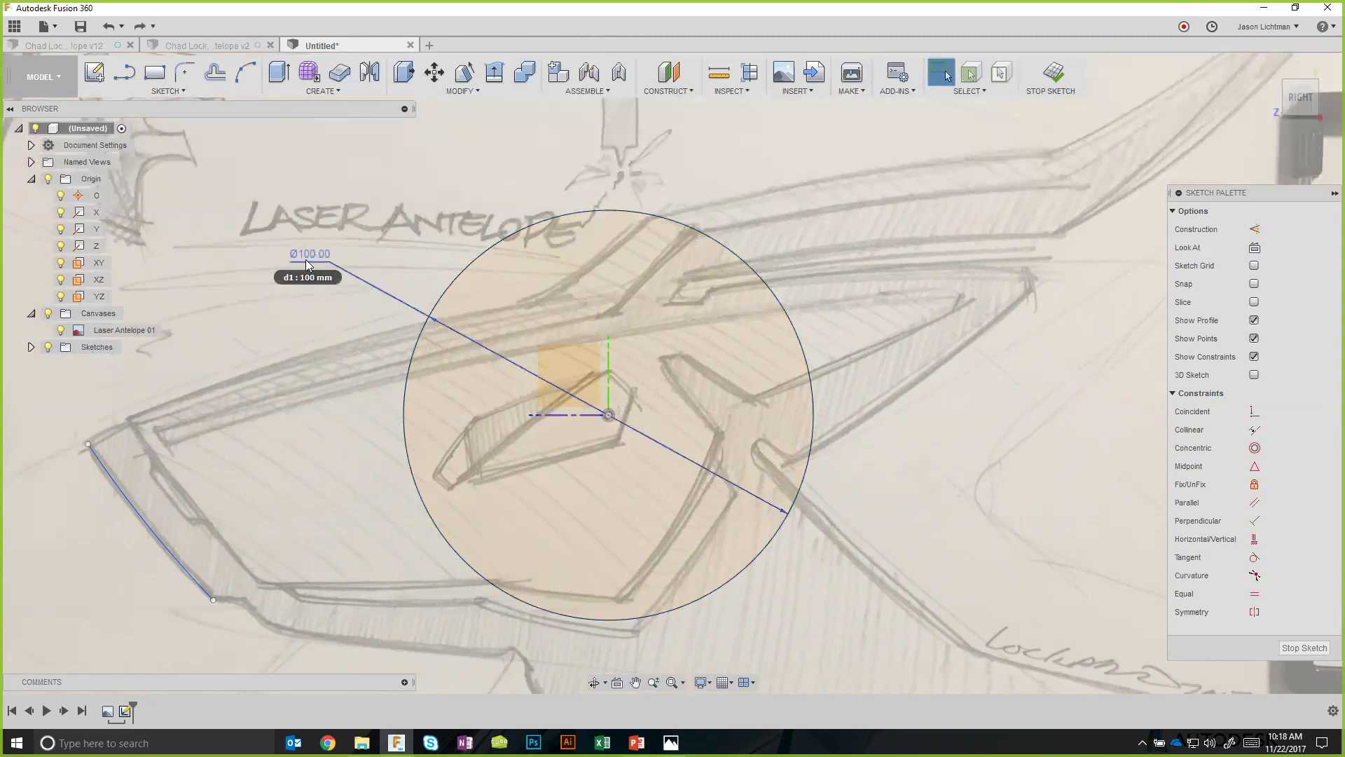
pyautogui.rightClick(306, 264)
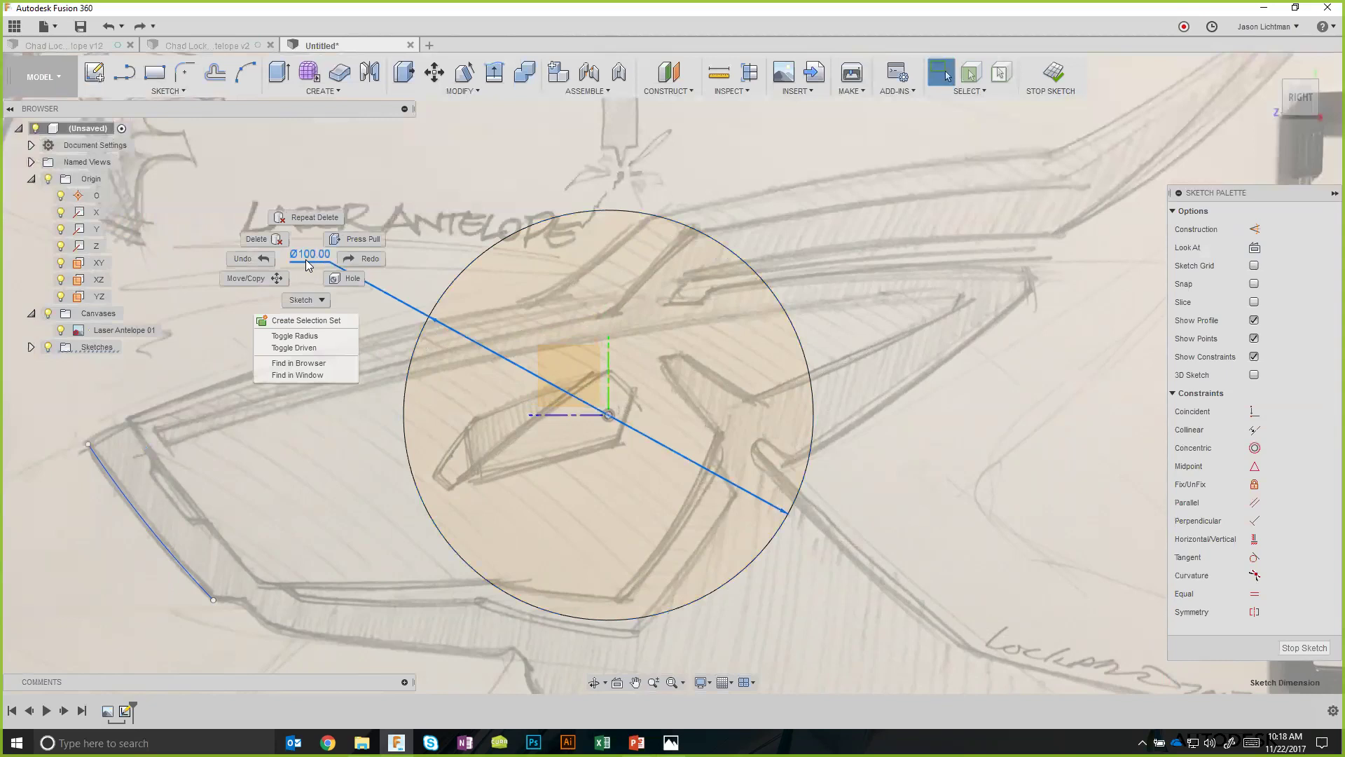
pyautogui.click(310, 348)
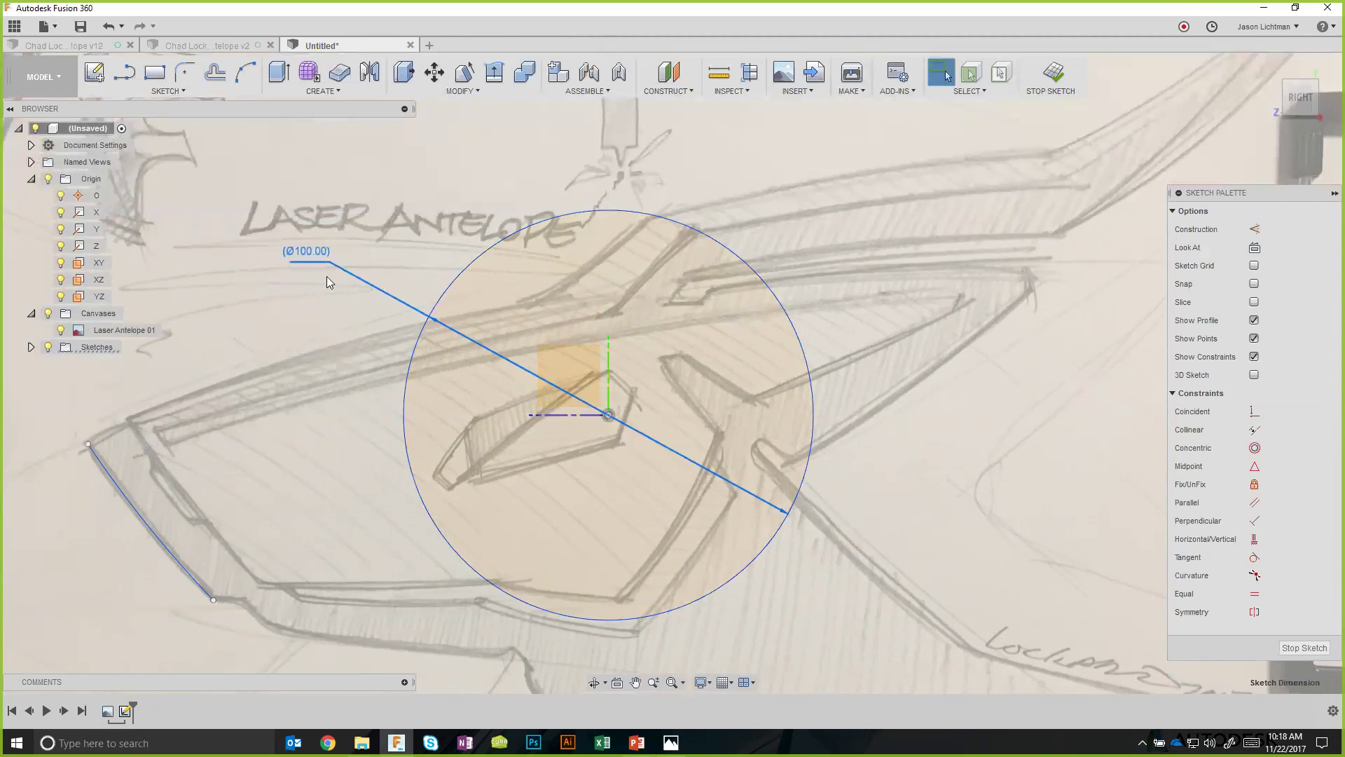
# Resize the circle freehand to about 135 mm, about 75 mm, and finally about 81 mm in diameter.
pyautogui.moveTo(408, 357); pyautogui.dragTo(347, 319)
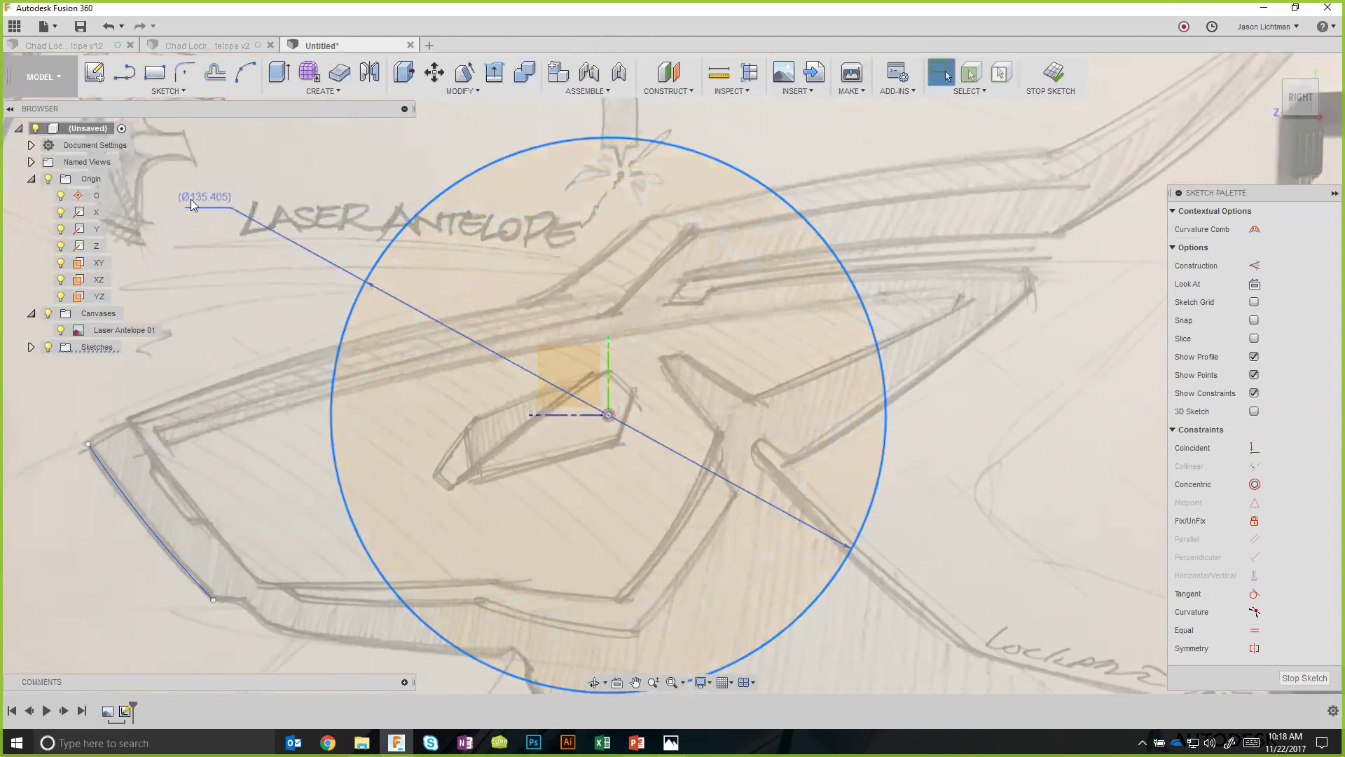
pyautogui.moveTo(339, 334); pyautogui.dragTo(418, 359)
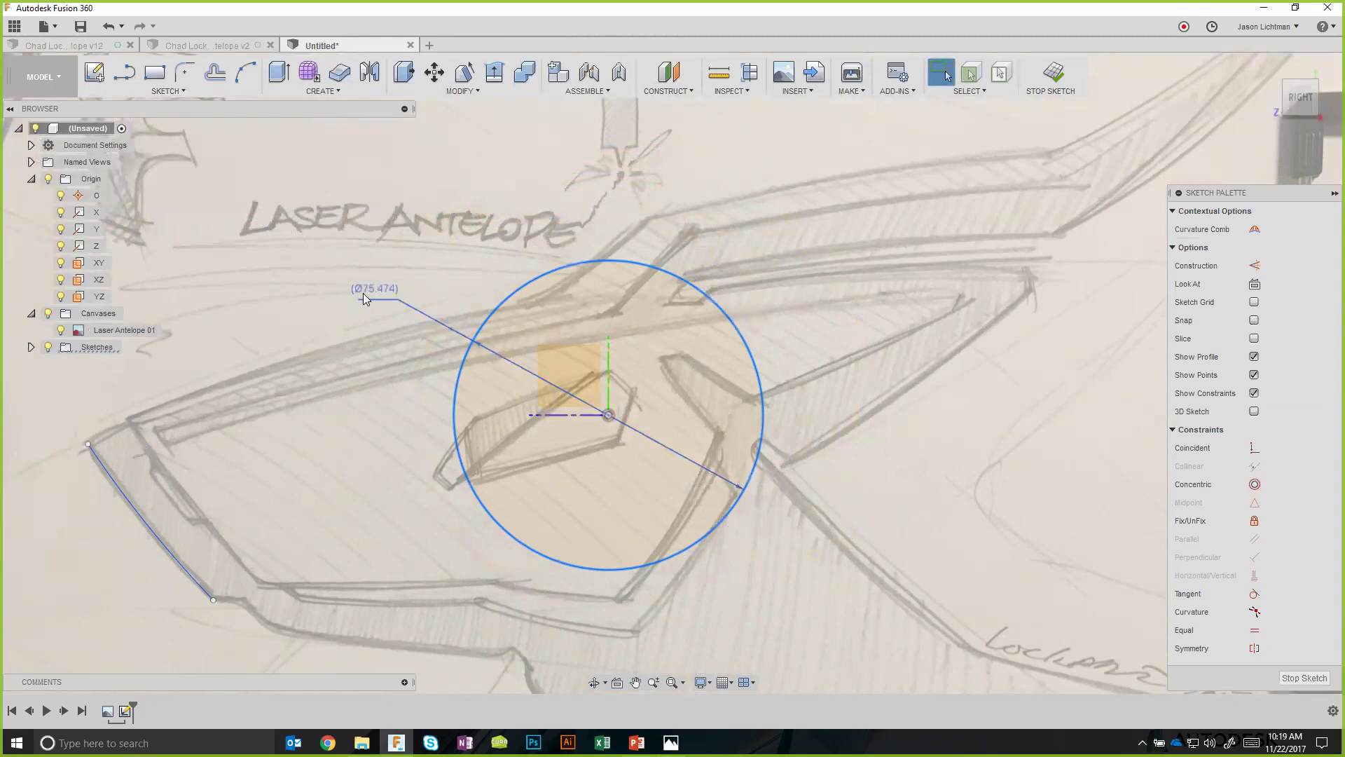
pyautogui.moveTo(454, 386)
pyautogui.mouseDown()
pyautogui.moveTo(387, 340)
pyautogui.moveTo(442, 392)
pyautogui.mouseUp()
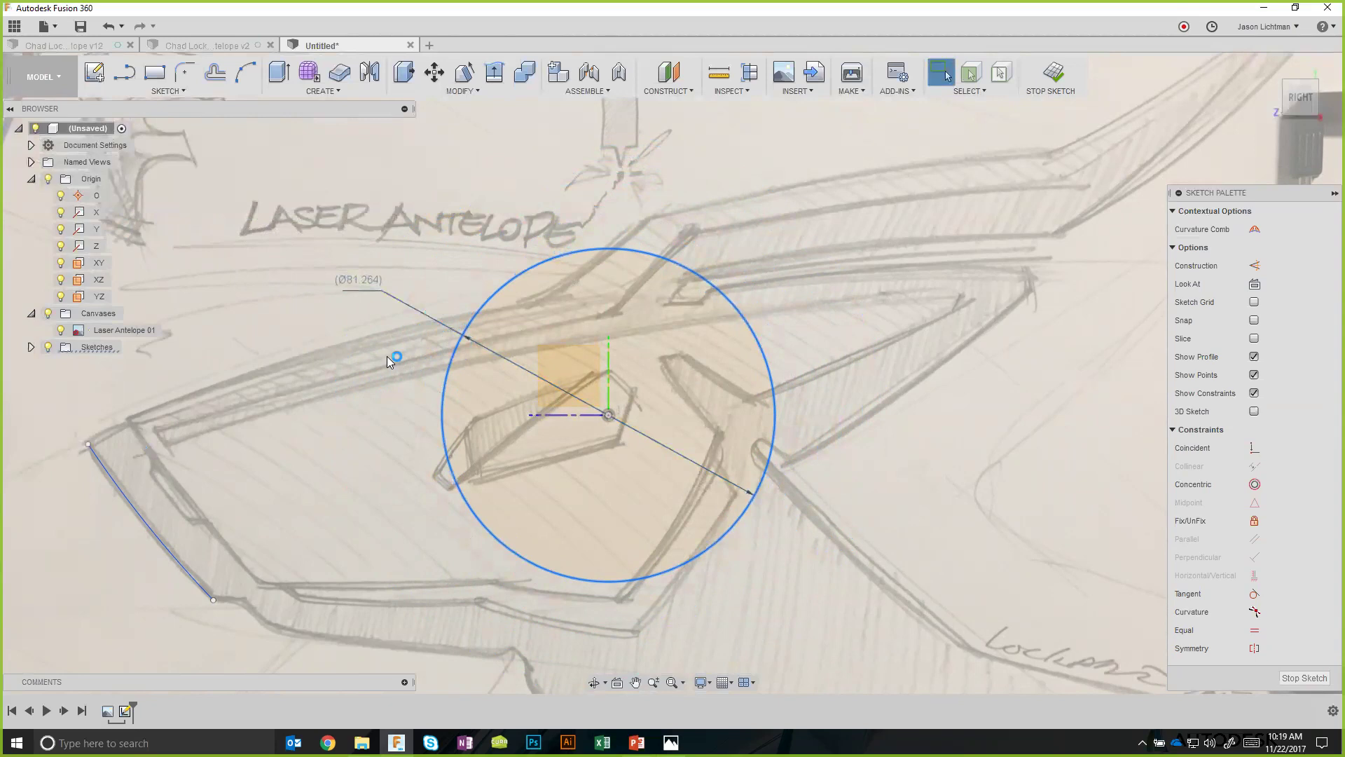
pyautogui.press('Escape')
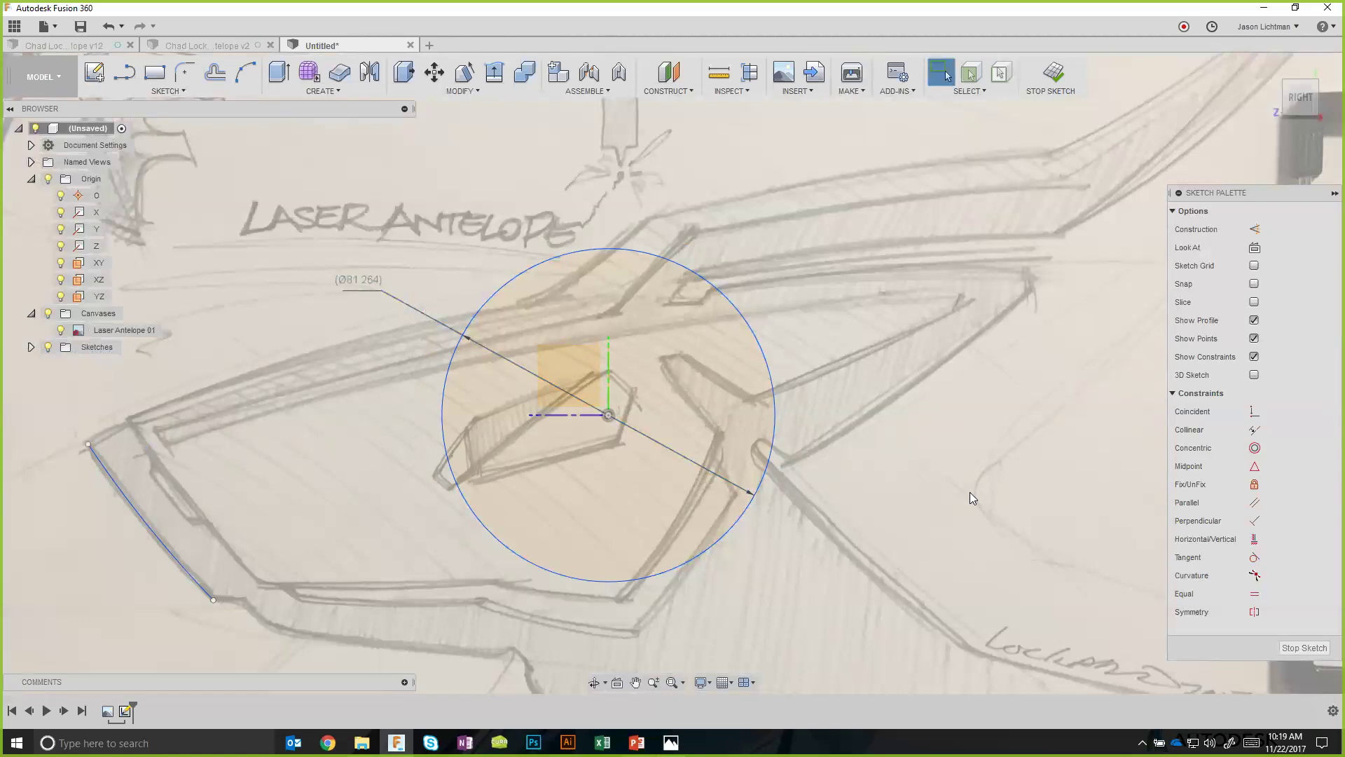
# Apply a Fix constraint to the origin-centered circle, and delete that circle.
pyautogui.click(774, 400)
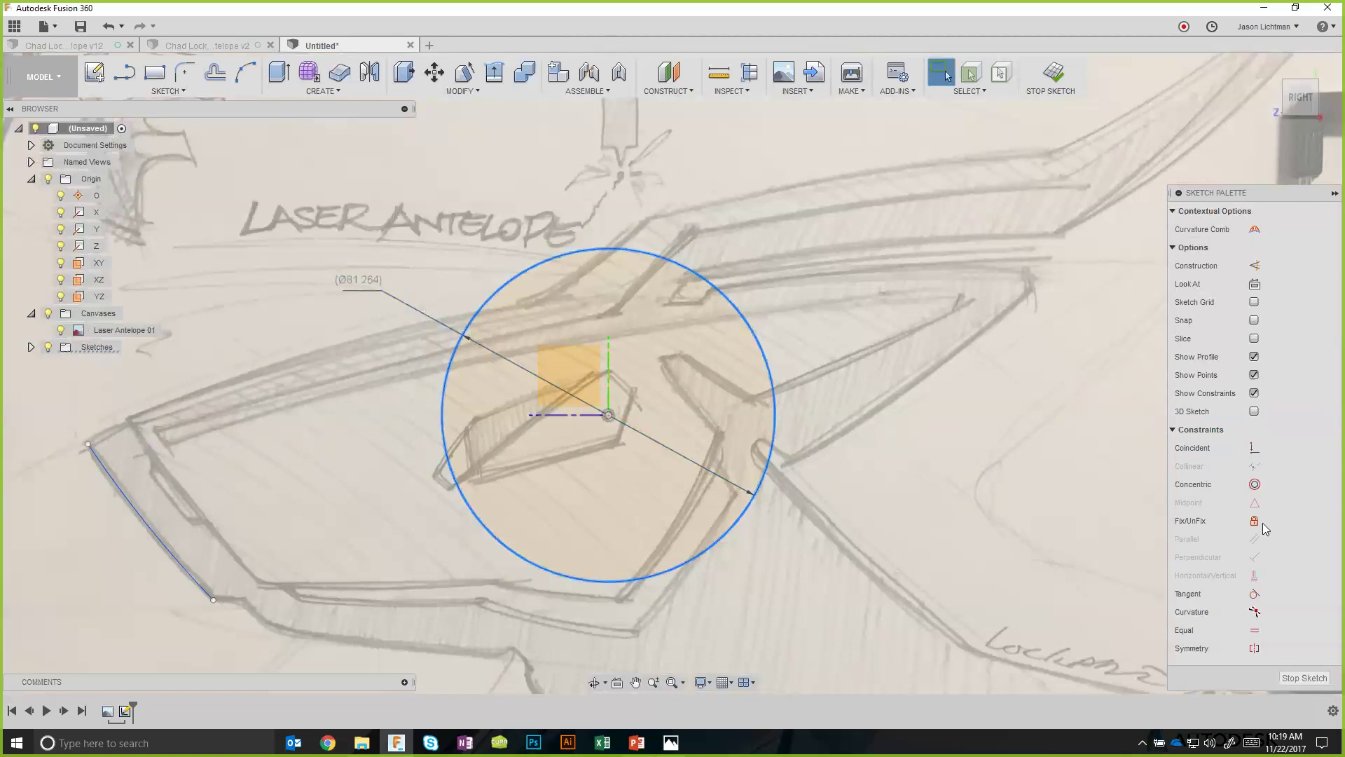
pyautogui.click(1254, 521)
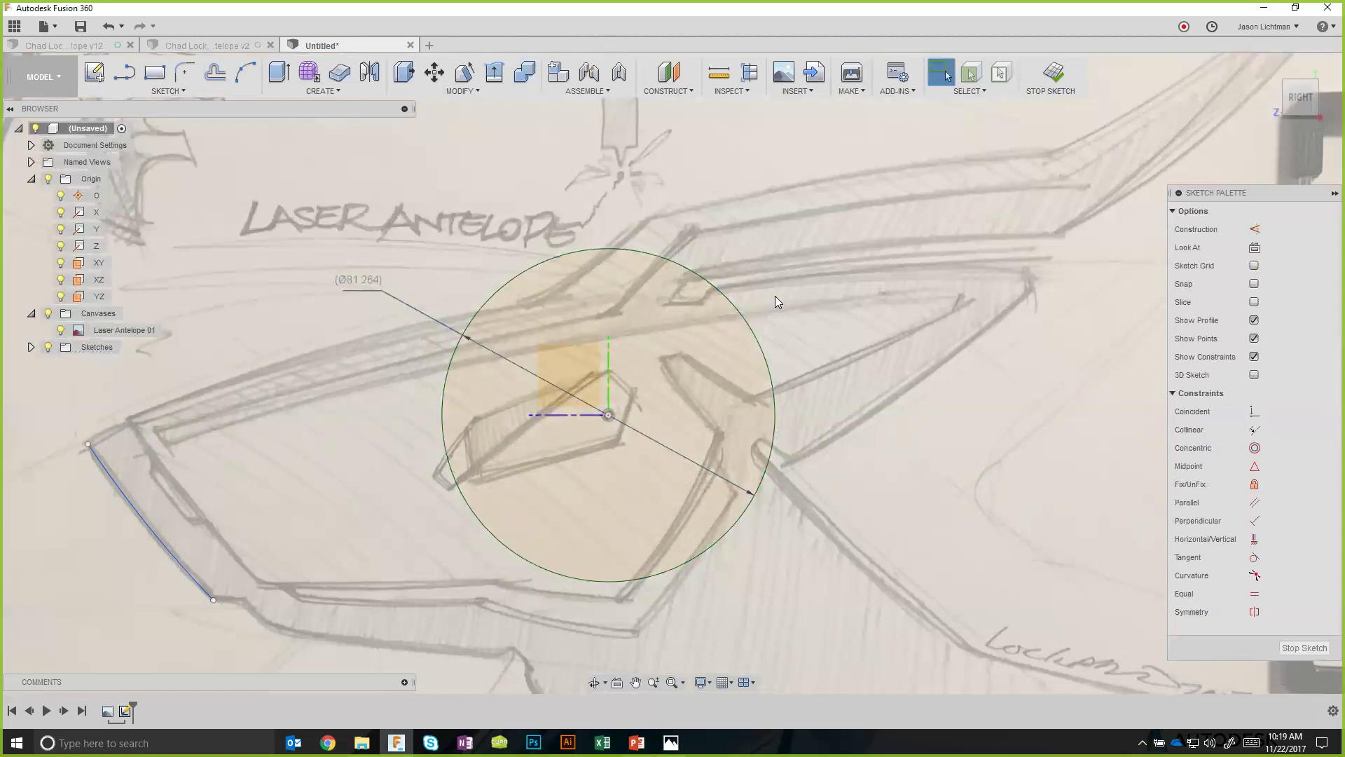
pyautogui.click(753, 339)
pyautogui.press('Delete')
# Draw a new circle over the antelope's ear and fix it in place together with its center point.
pyautogui.press('c')
pyautogui.click(886, 379)
pyautogui.click(963, 394)
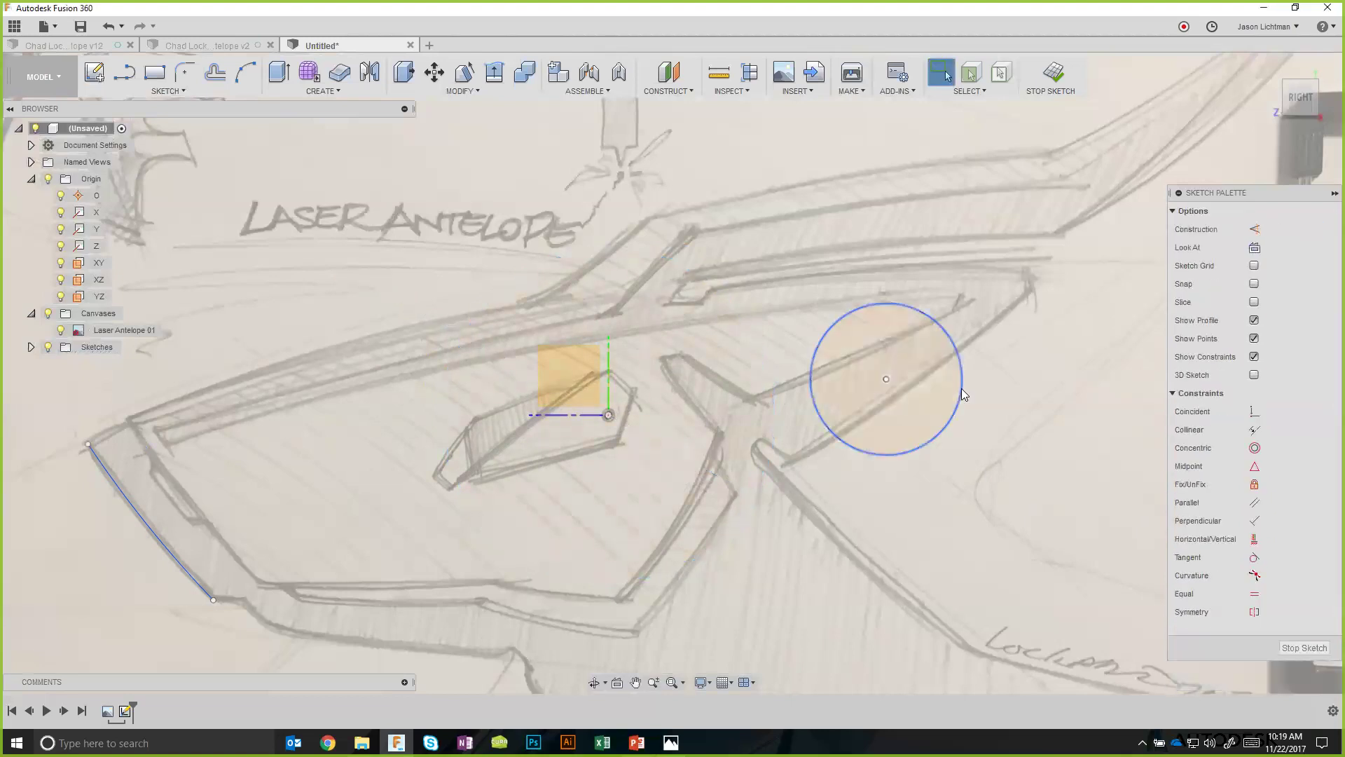
pyautogui.press('Escape')
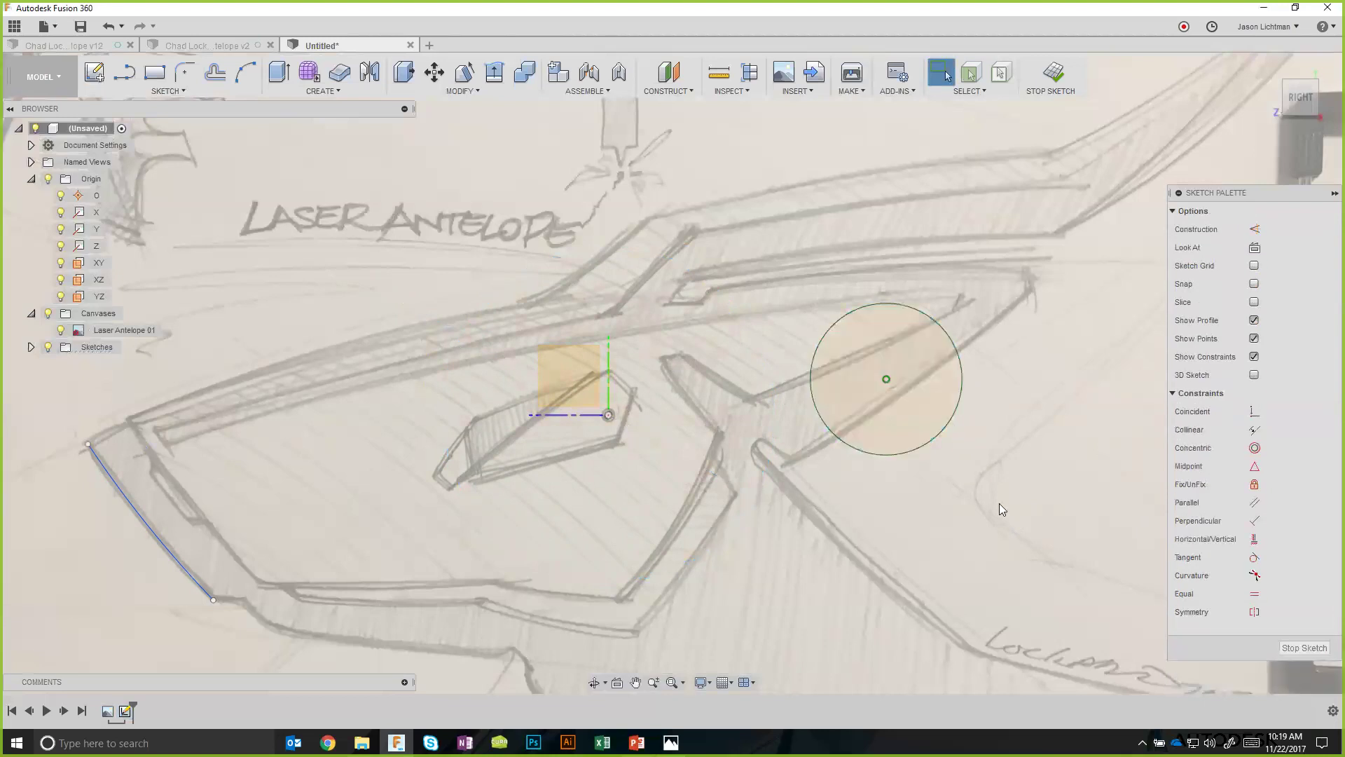
# Unfix the ear circle and its center point, and freely enlarge and move it toward the back of the jaw.
pyautogui.click(934, 438)
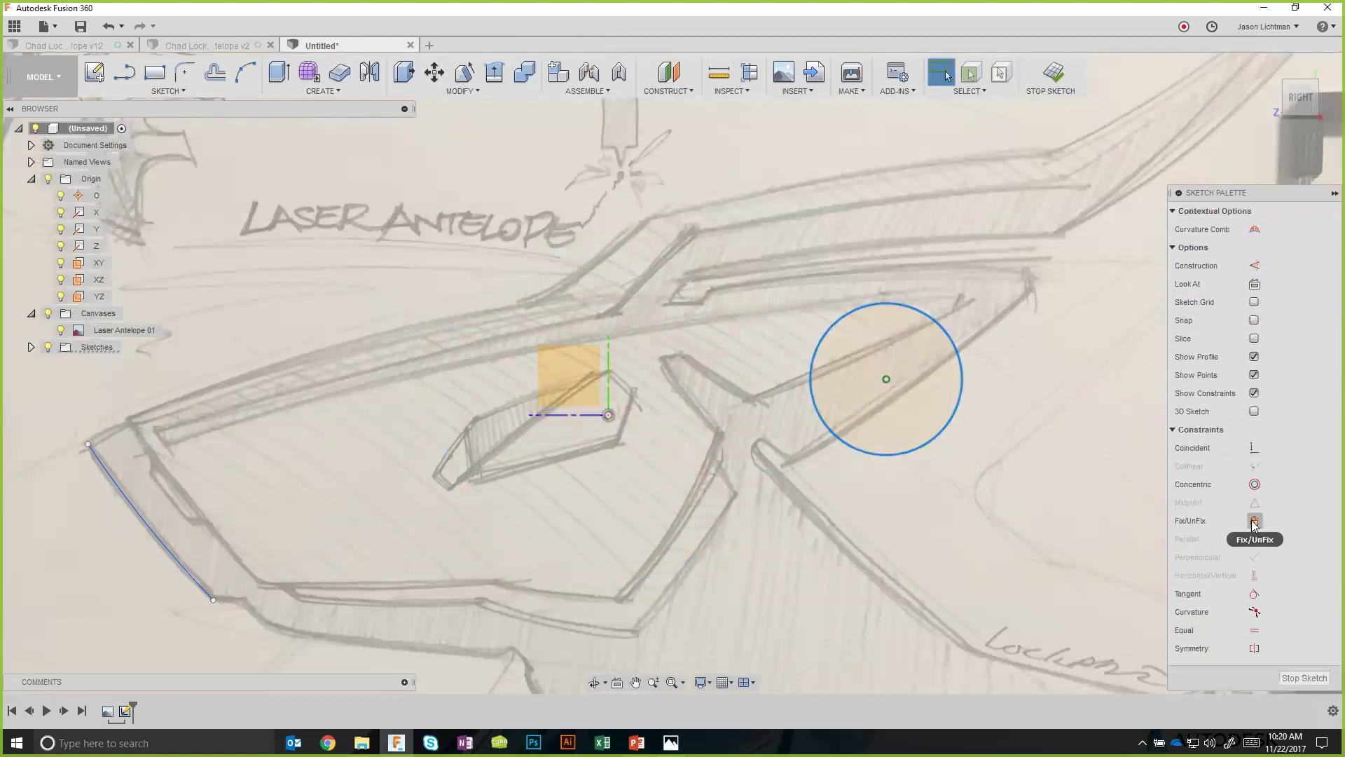
pyautogui.press('Escape')
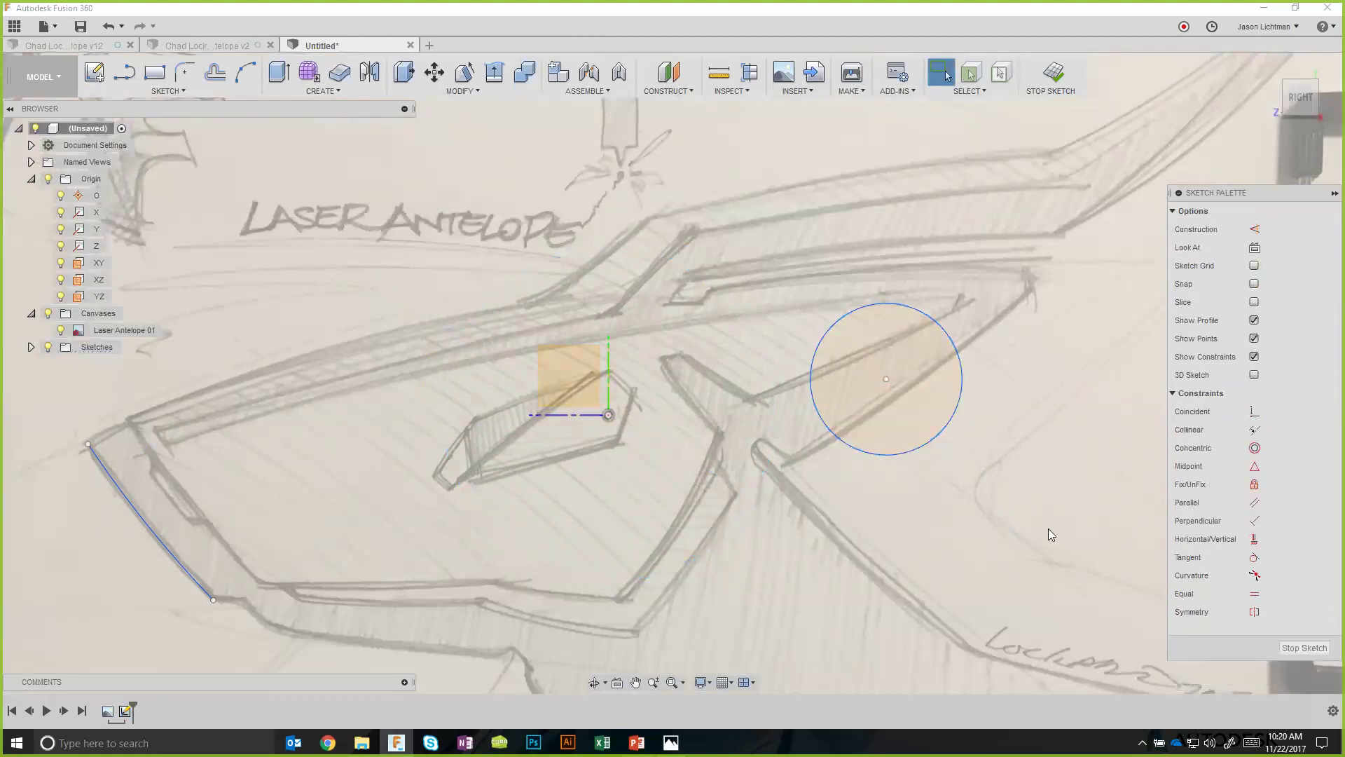
pyautogui.moveTo(938, 438); pyautogui.dragTo(851, 508)
pyautogui.press('Escape')
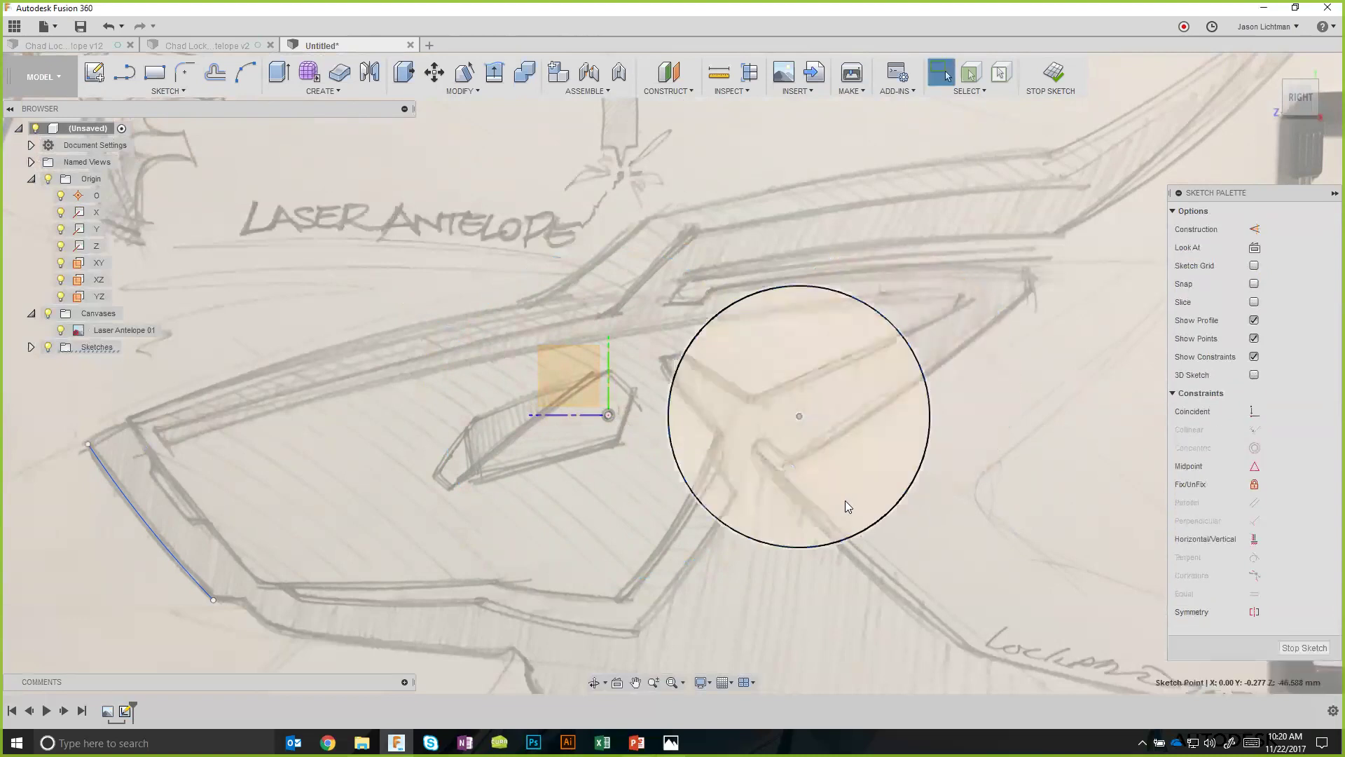
# Delete the test circle behind the eye.
pyautogui.scroll(-3, 826, 523)
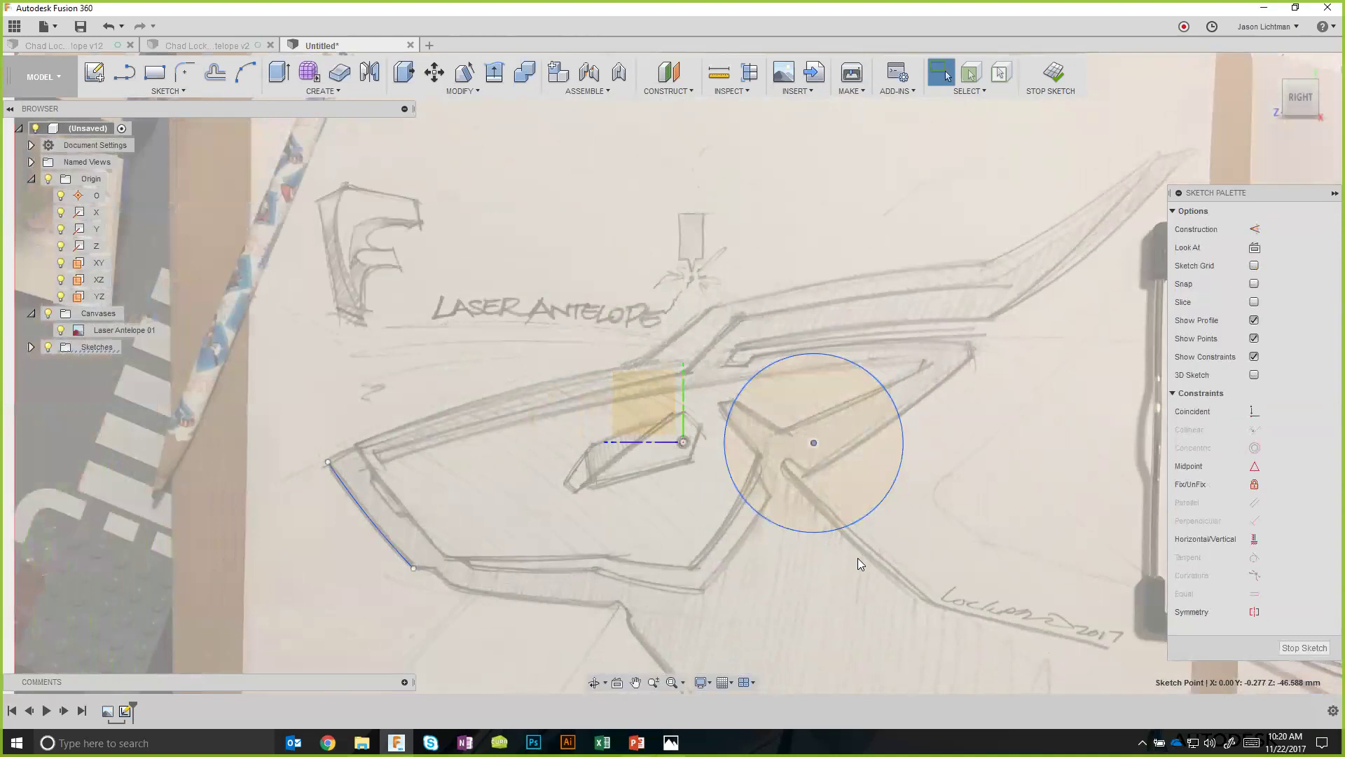
pyautogui.click(847, 529)
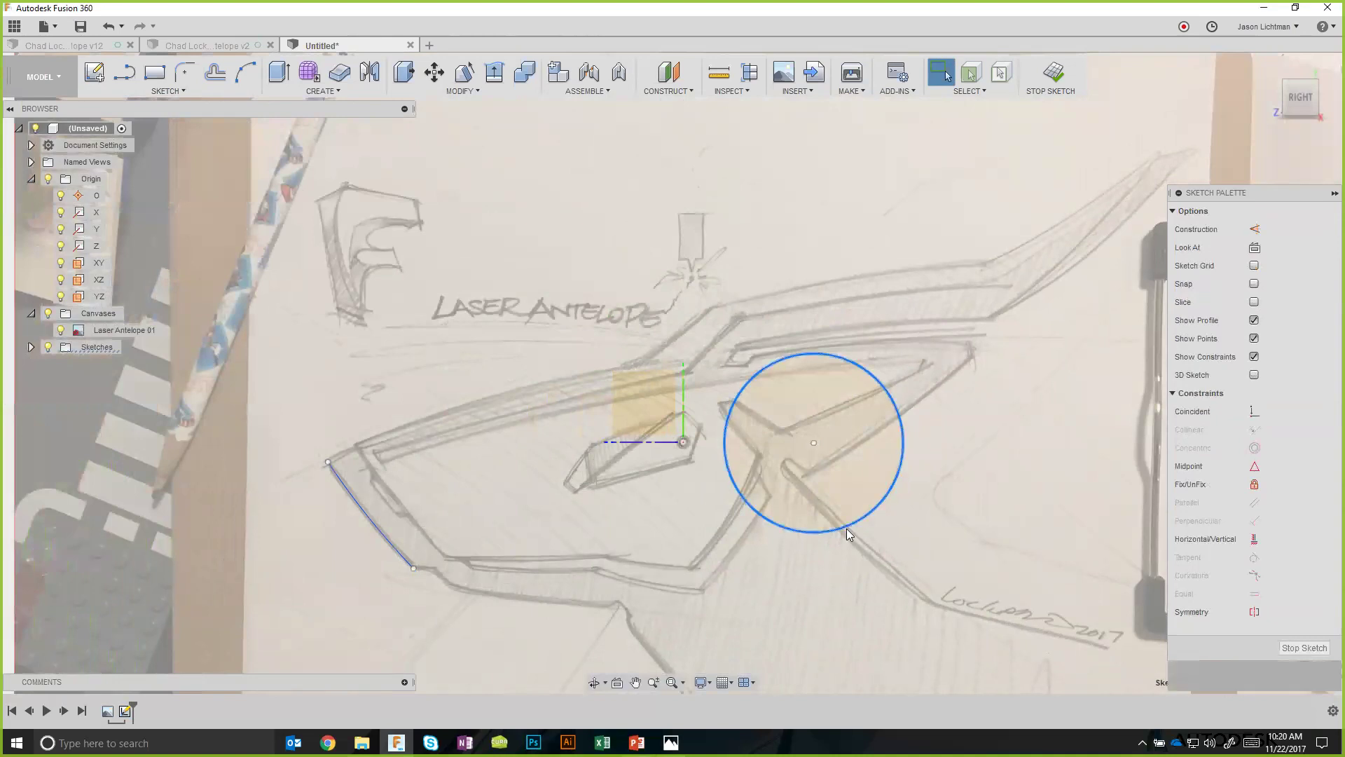
pyautogui.press('Delete')
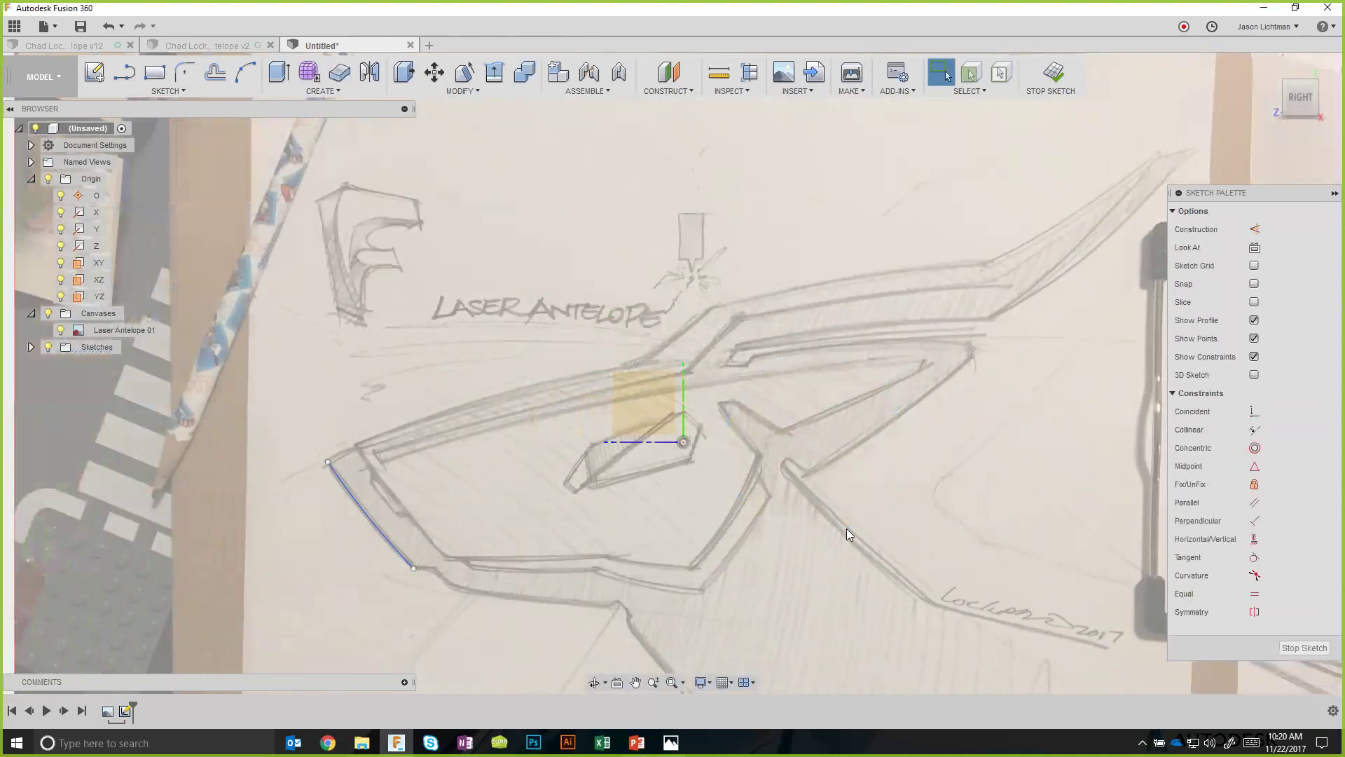
# Fix the muzzle arc, try moving its lower and upper endpoints, and undo both moves.
pyautogui.scroll(5, 846, 529)
pyautogui.scroll(2, 523, 438)
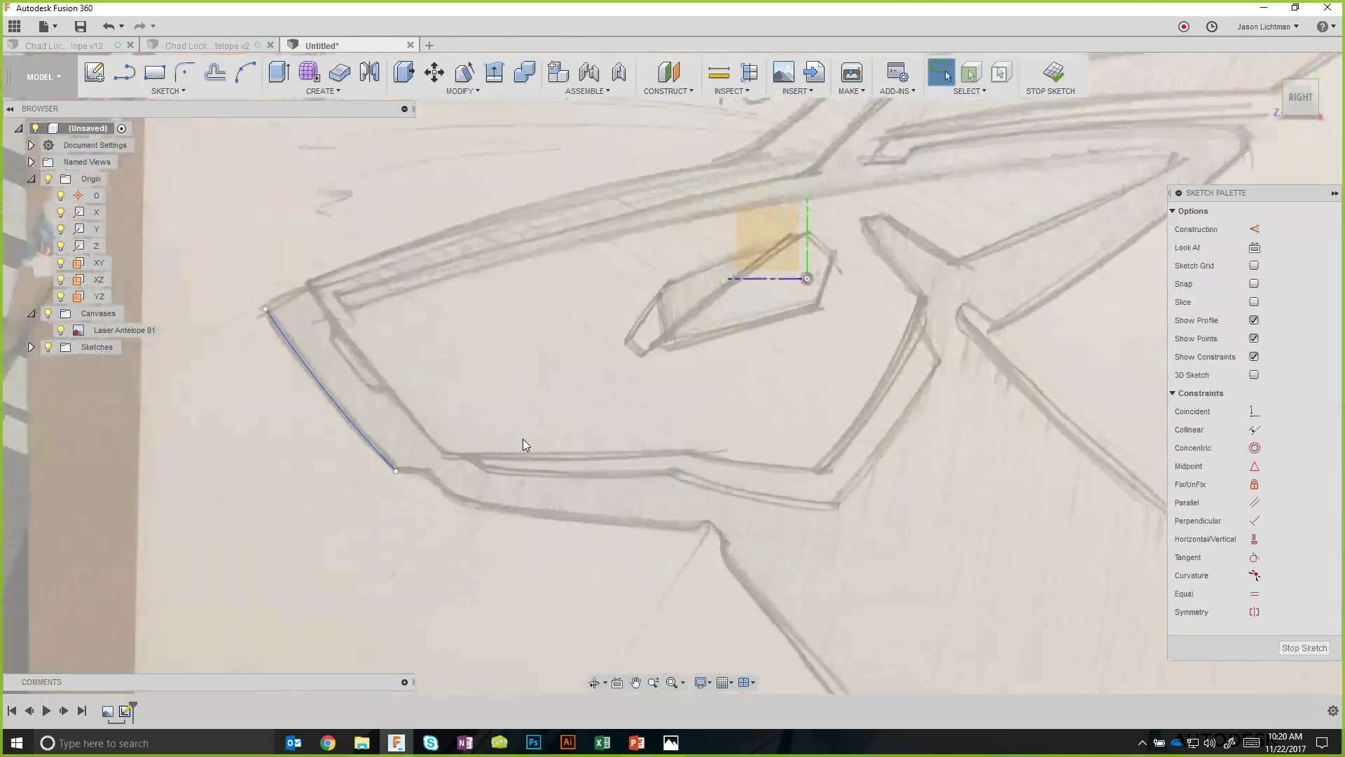
pyautogui.scroll(2, 405, 338)
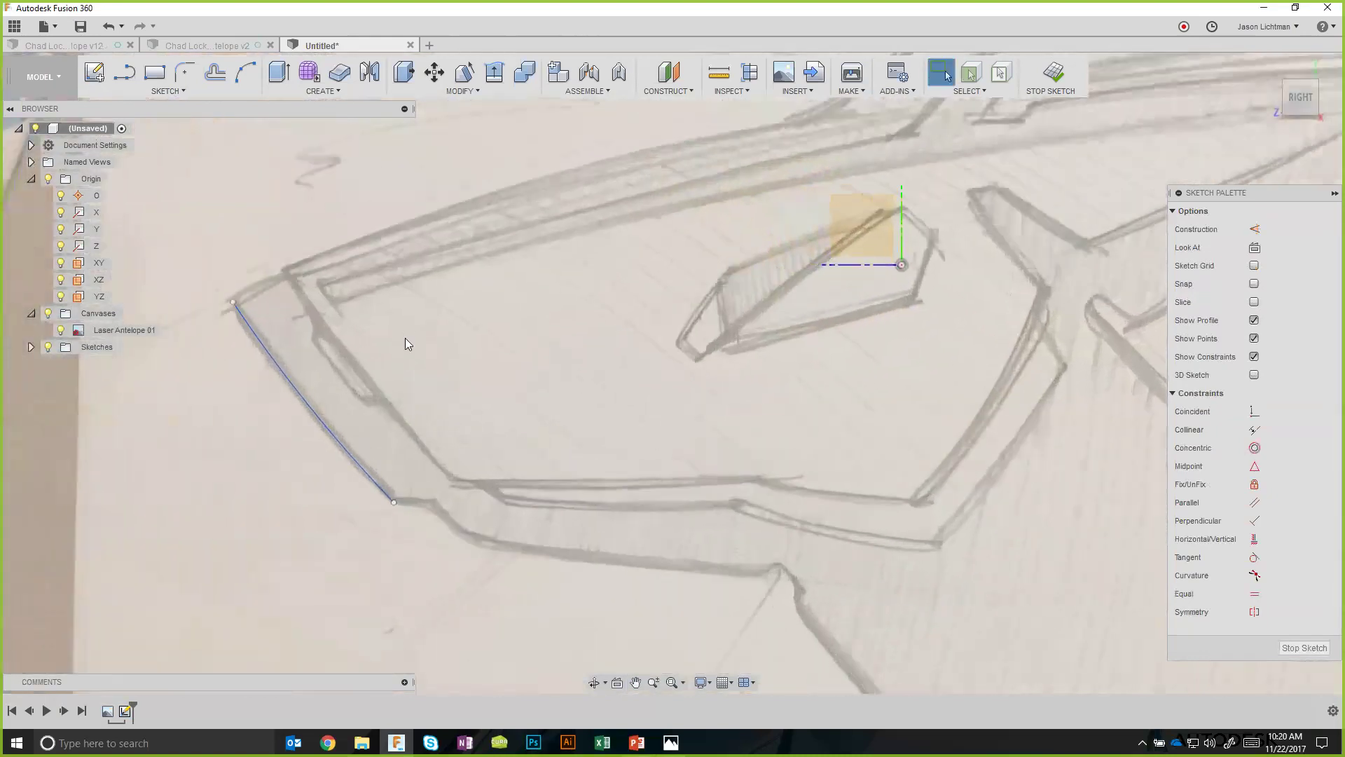
pyautogui.click(328, 435)
pyautogui.click(1253, 522)
pyautogui.moveTo(395, 501)
pyautogui.mouseDown()
pyautogui.moveTo(489, 578)
pyautogui.moveTo(476, 552)
pyautogui.moveTo(409, 519)
pyautogui.mouseUp()
pyautogui.moveTo(229, 301); pyautogui.dragTo(149, 160)
pyautogui.hotkey('ctrl', 'z')
pyautogui.hotkey('ctrl', 'z')
# Unfix the muzzle arc's curve and fix only its two endpoints in place.
pyautogui.click(393, 502)
pyautogui.keyDown('shift'); pyautogui.click(234, 302); pyautogui.keyUp('shift')
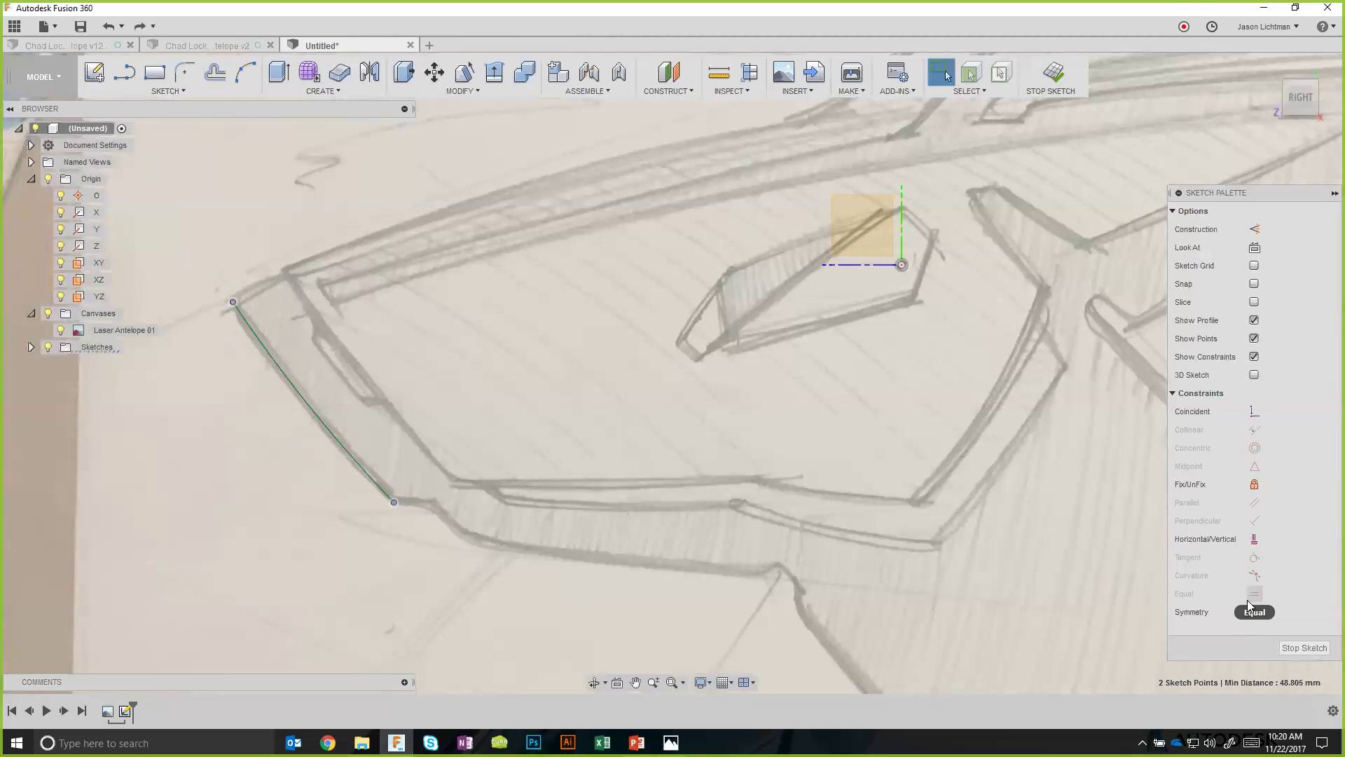
pyautogui.click(1255, 485)
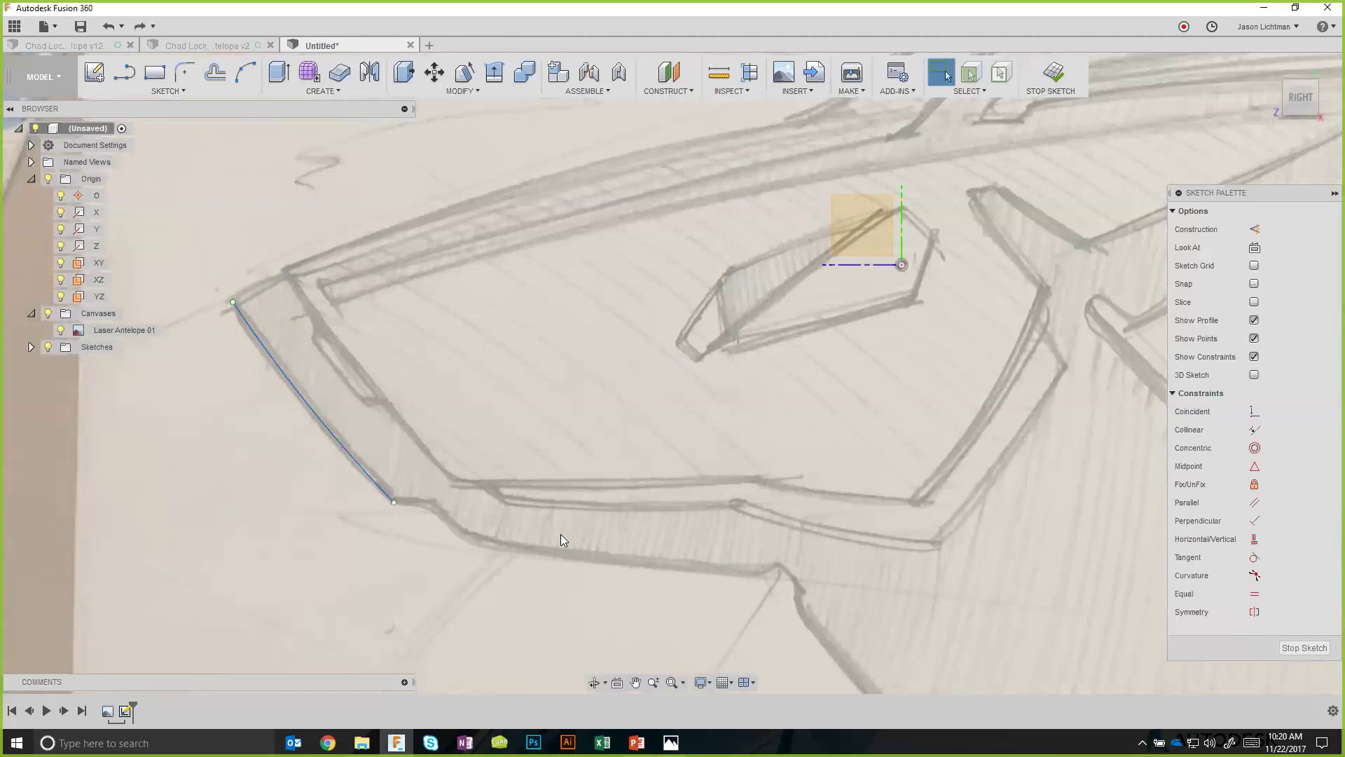
pyautogui.click(393, 501)
pyautogui.keyDown('ctrl'); pyautogui.click(233, 303); pyautogui.keyUp('ctrl')
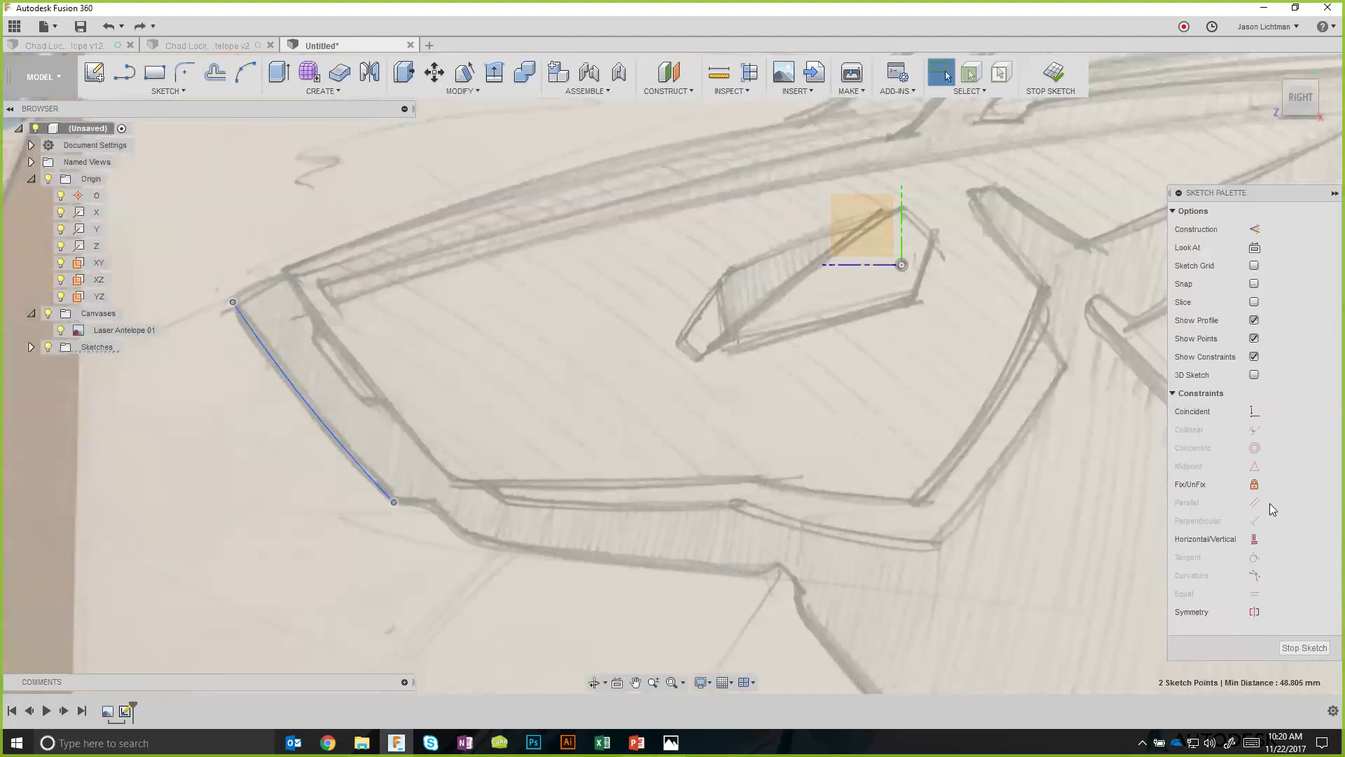
pyautogui.click(1254, 485)
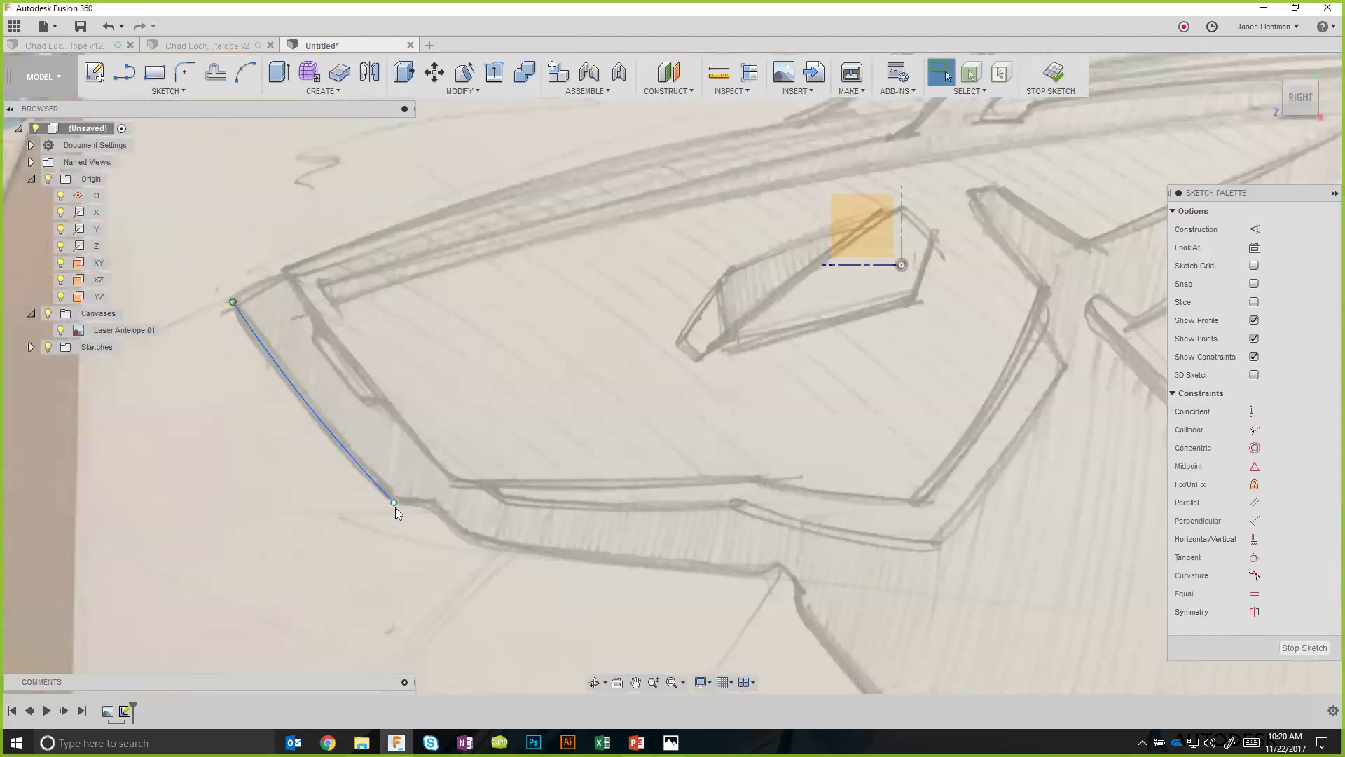
pyautogui.click(361, 477)
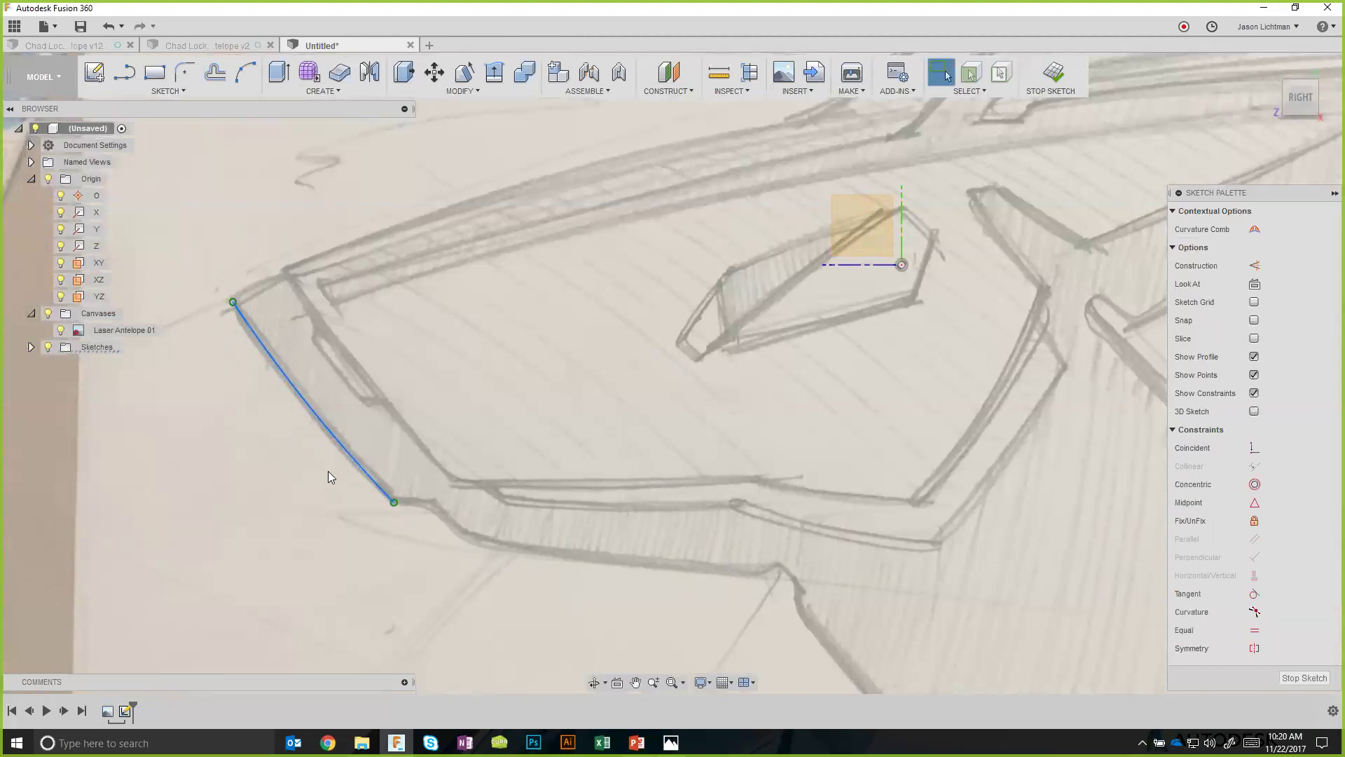
# Try moving the muzzle arc's center point inward to bow the curve between its fixed endpoints, and undo the moves.
pyautogui.scroll(-5, 307, 479)
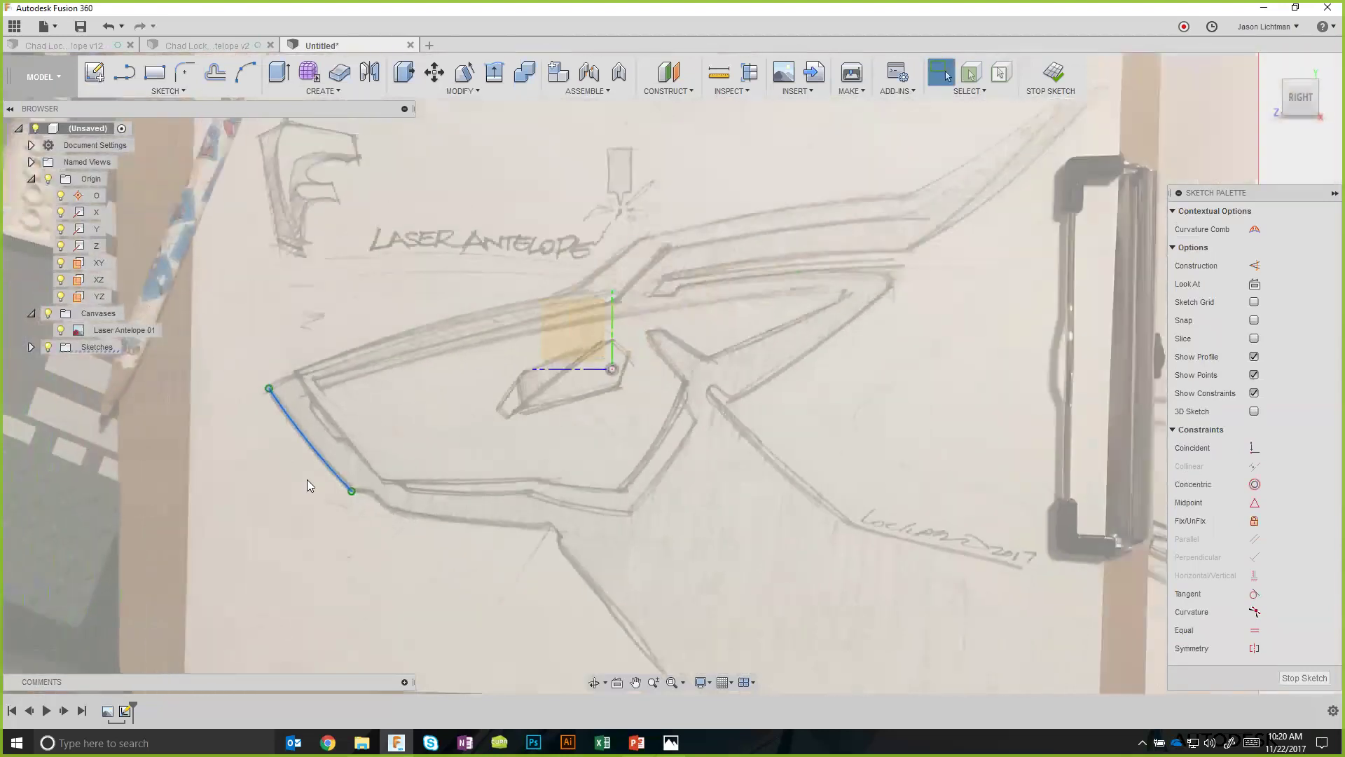
pyautogui.scroll(-1, 307, 480)
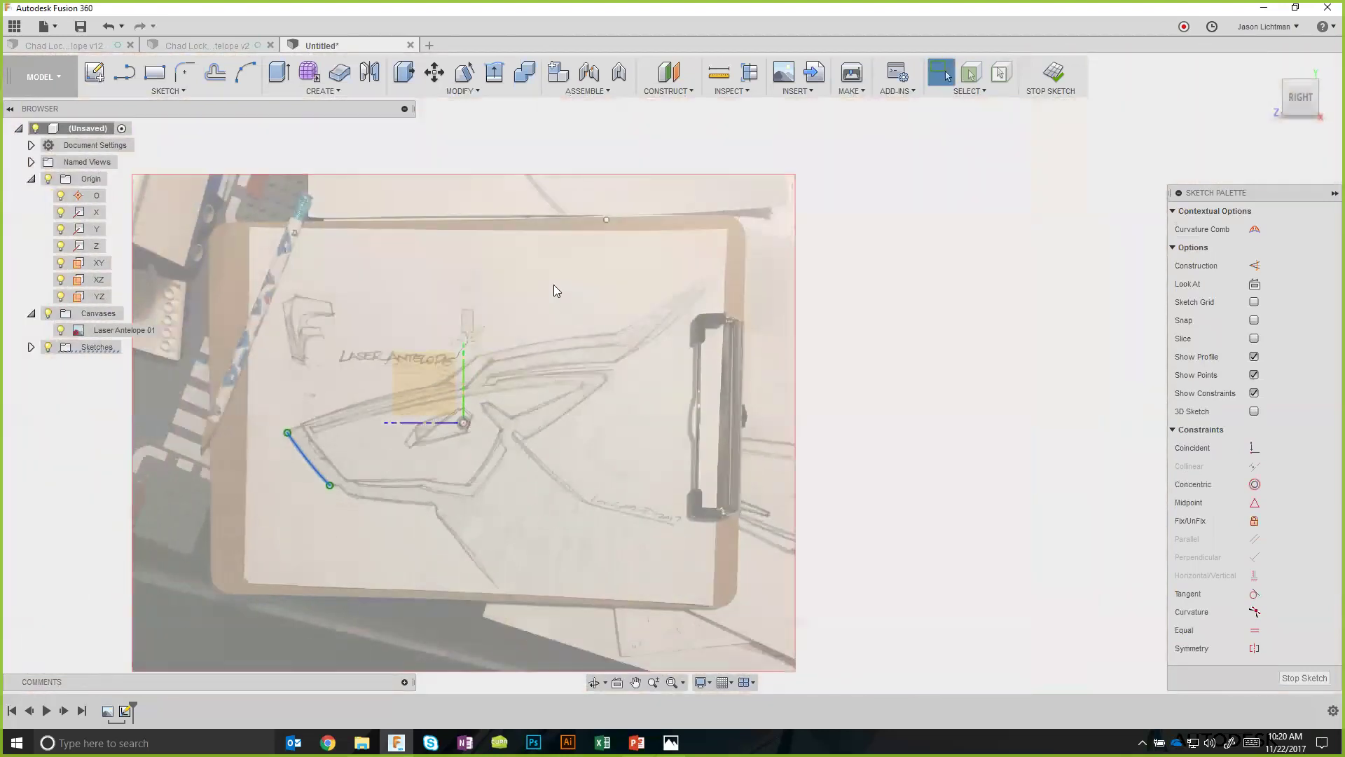
pyautogui.click(668, 132)
pyautogui.click(606, 220)
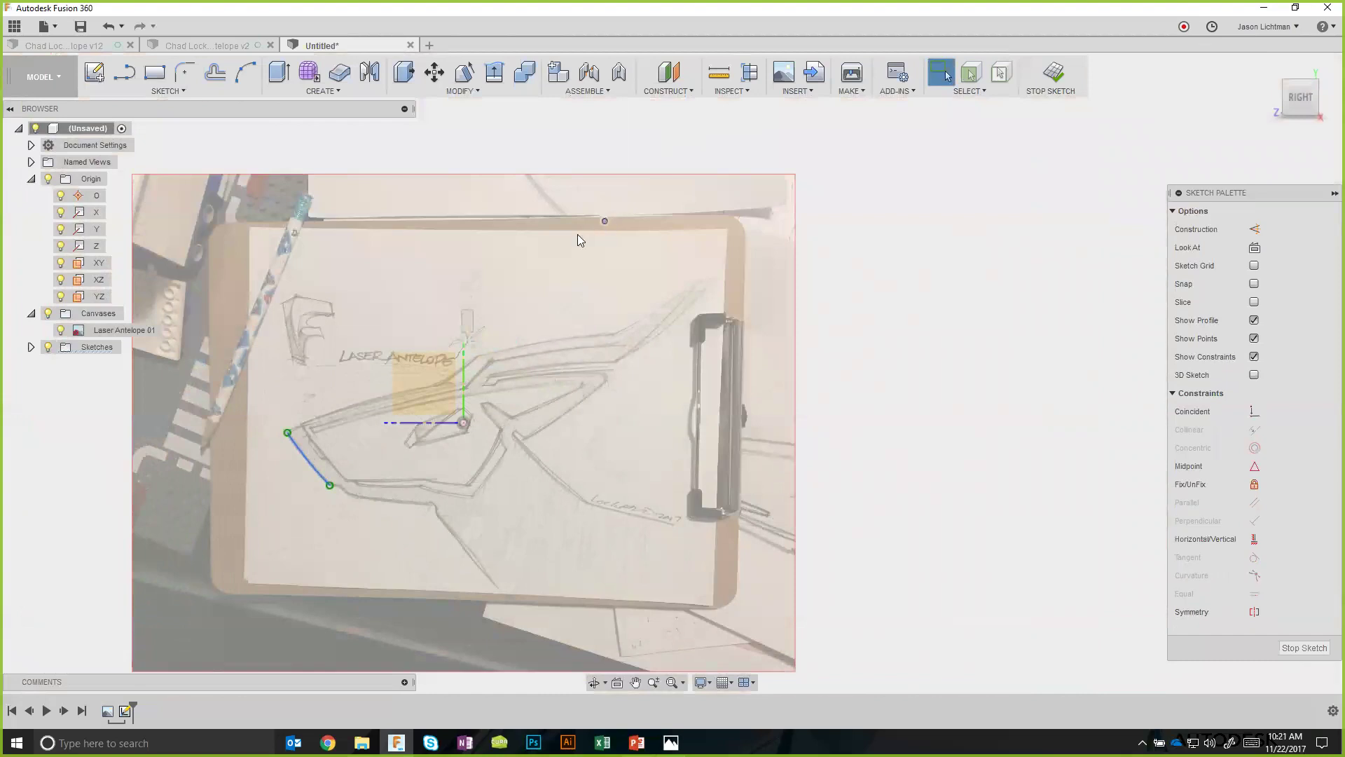
pyautogui.moveTo(532, 278)
pyautogui.mouseDown()
pyautogui.moveTo(293, 525)
pyautogui.moveTo(377, 463)
pyautogui.moveTo(543, 275)
pyautogui.moveTo(290, 470)
pyautogui.moveTo(475, 326)
pyautogui.moveTo(303, 492)
pyautogui.moveTo(299, 466)
pyautogui.mouseUp()
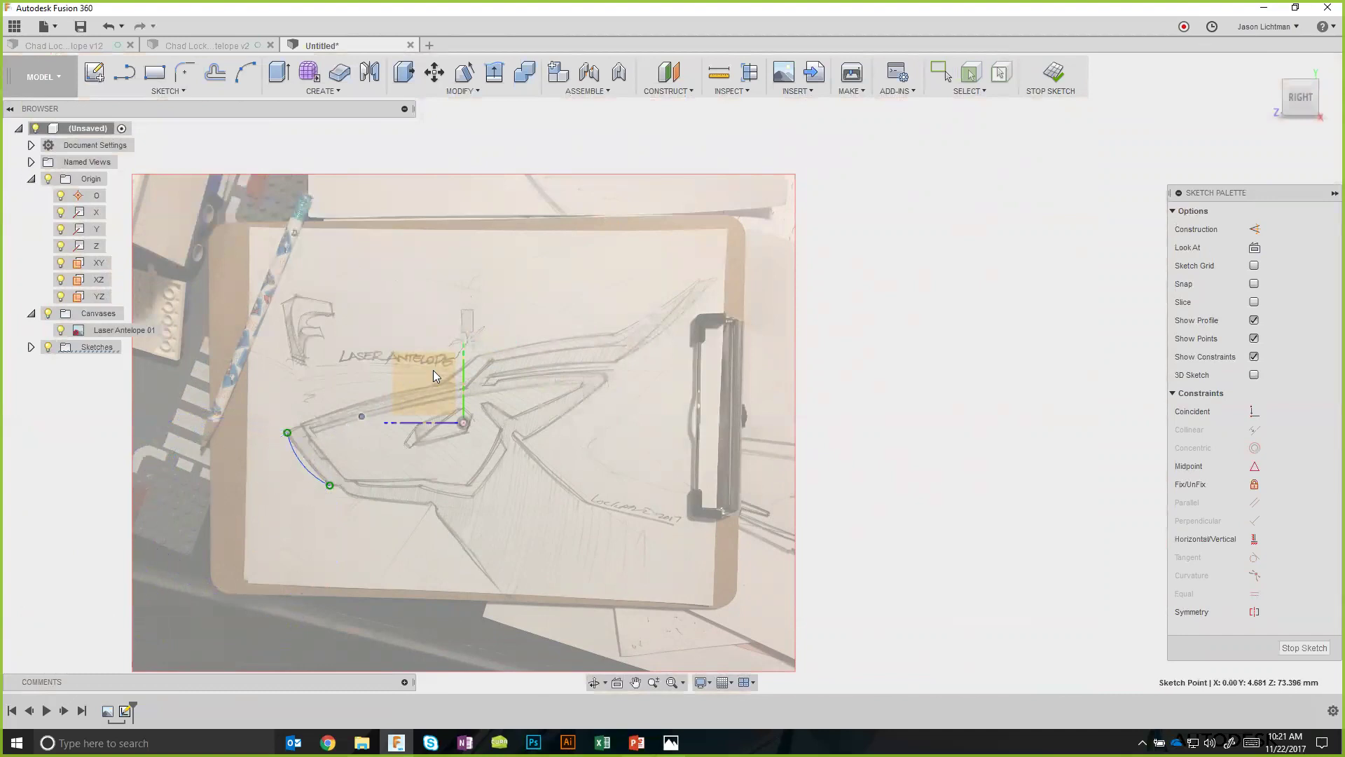
pyautogui.moveTo(366, 432)
pyautogui.mouseDown()
pyautogui.moveTo(456, 378)
pyautogui.moveTo(405, 440)
pyautogui.mouseUp()
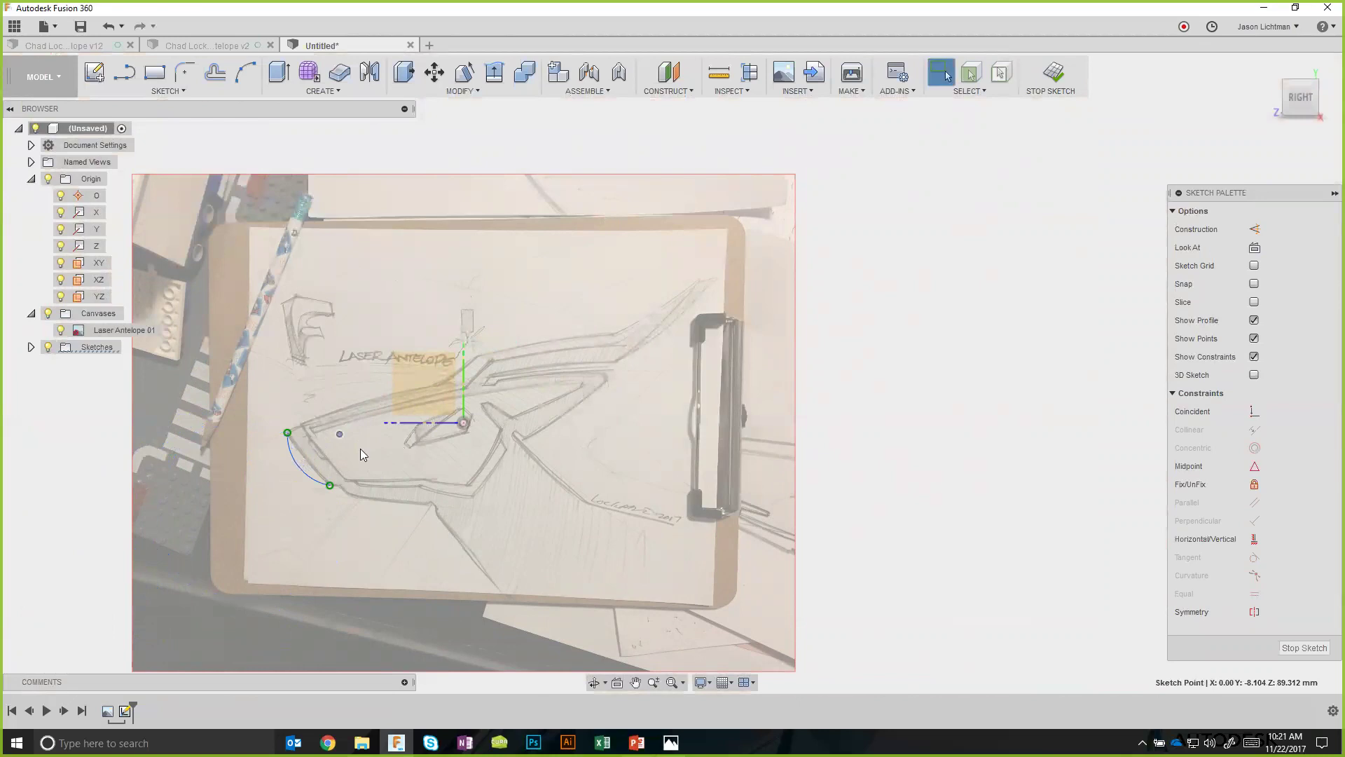
pyautogui.scroll(3, 361, 448)
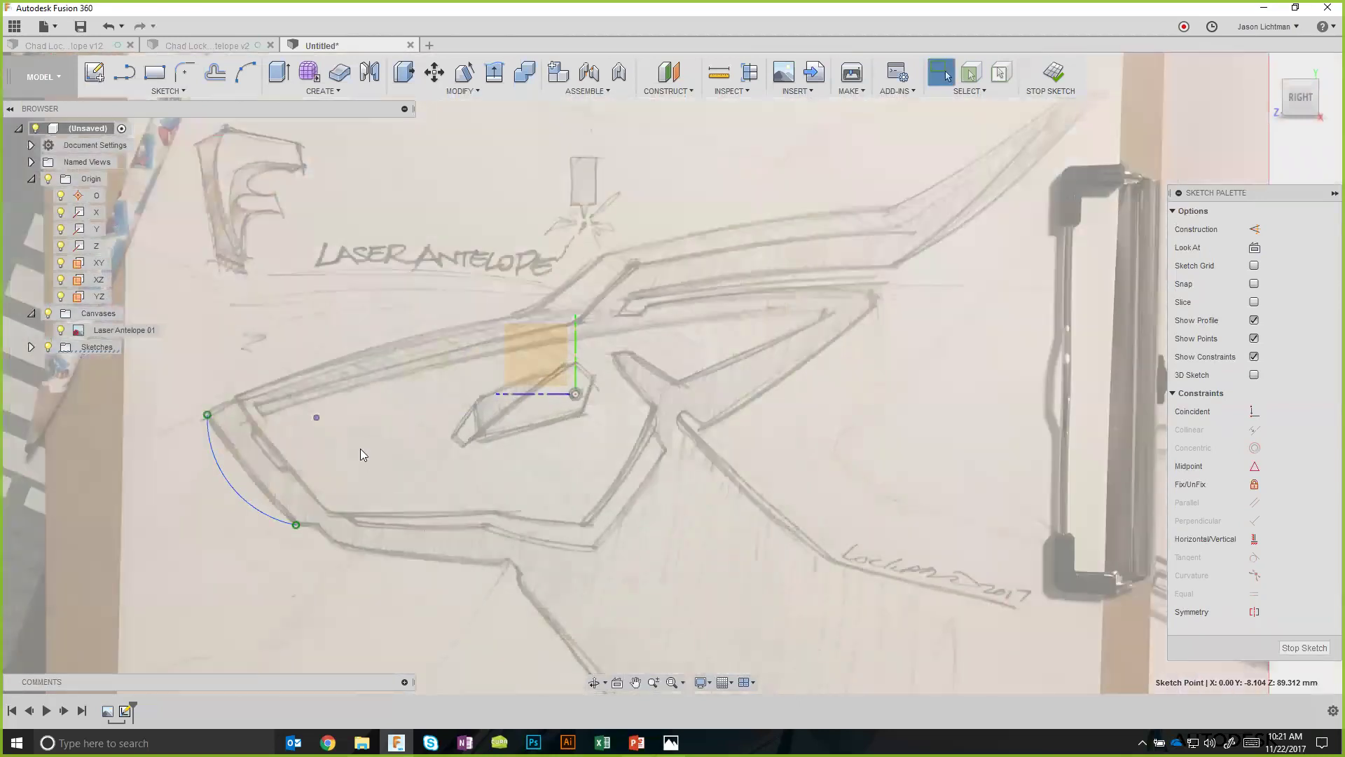
pyautogui.hotkey('ctrl', 'z')
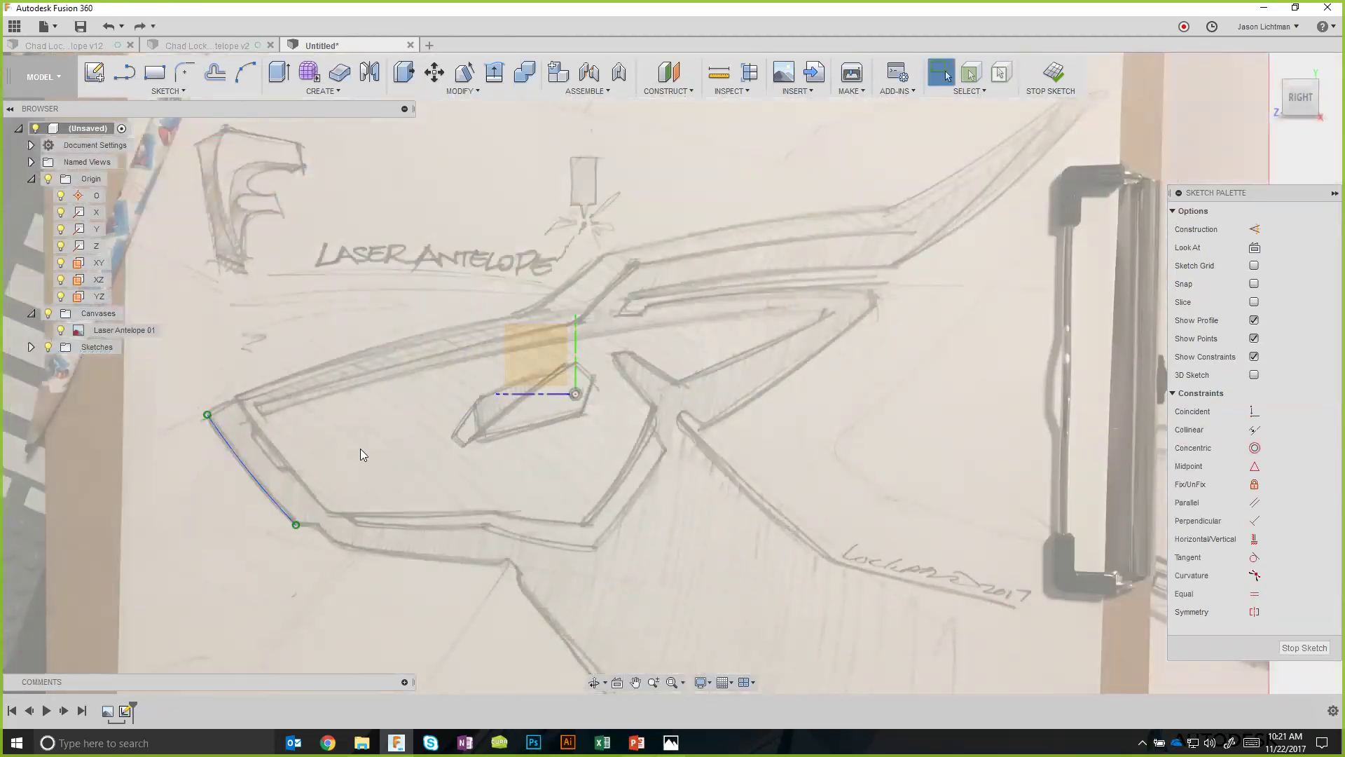
# Fix the muzzle arc's curve and trace a three-point arc from its upper endpoint along the top of the snout to the horn's base.
pyautogui.click(260, 481)
pyautogui.click(1256, 521)
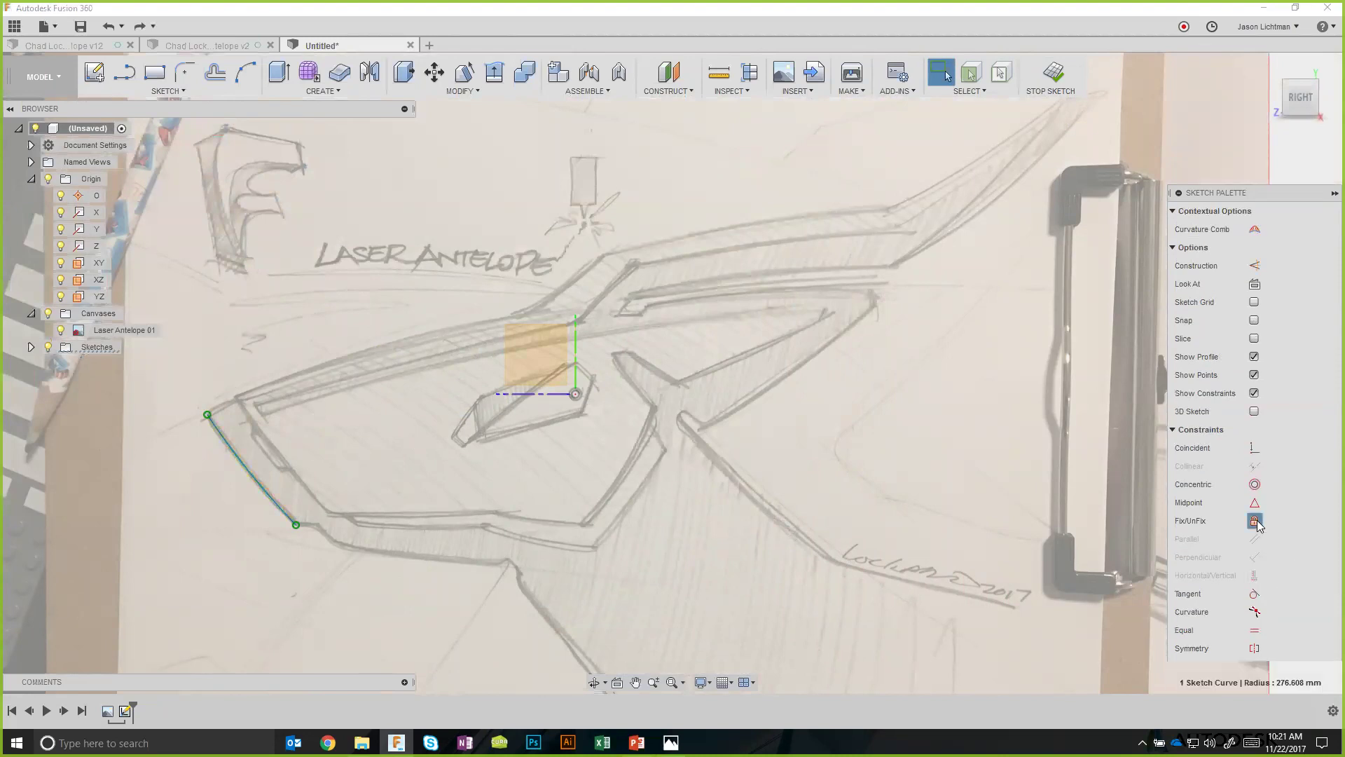
pyautogui.scroll(-2, 702, 490)
pyautogui.moveTo(703, 490); pyautogui.dragTo(878, 506, button='middle')
pyautogui.scroll(5, 588, 493)
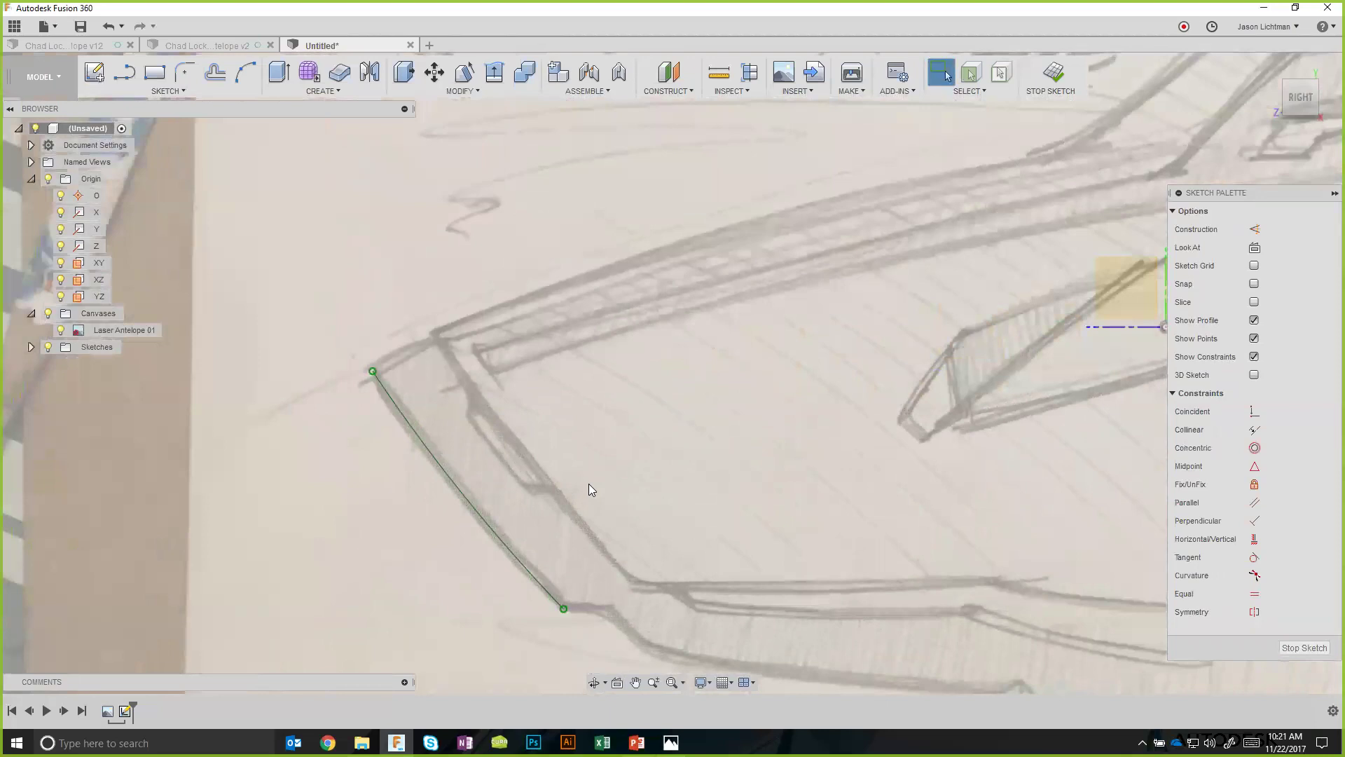
pyautogui.click(245, 72)
pyautogui.click(372, 371)
pyautogui.scroll(-2, 1061, 283)
pyautogui.moveTo(1061, 284); pyautogui.dragTo(779, 360, button='middle')
pyautogui.click(767, 284)
pyautogui.click(586, 323)
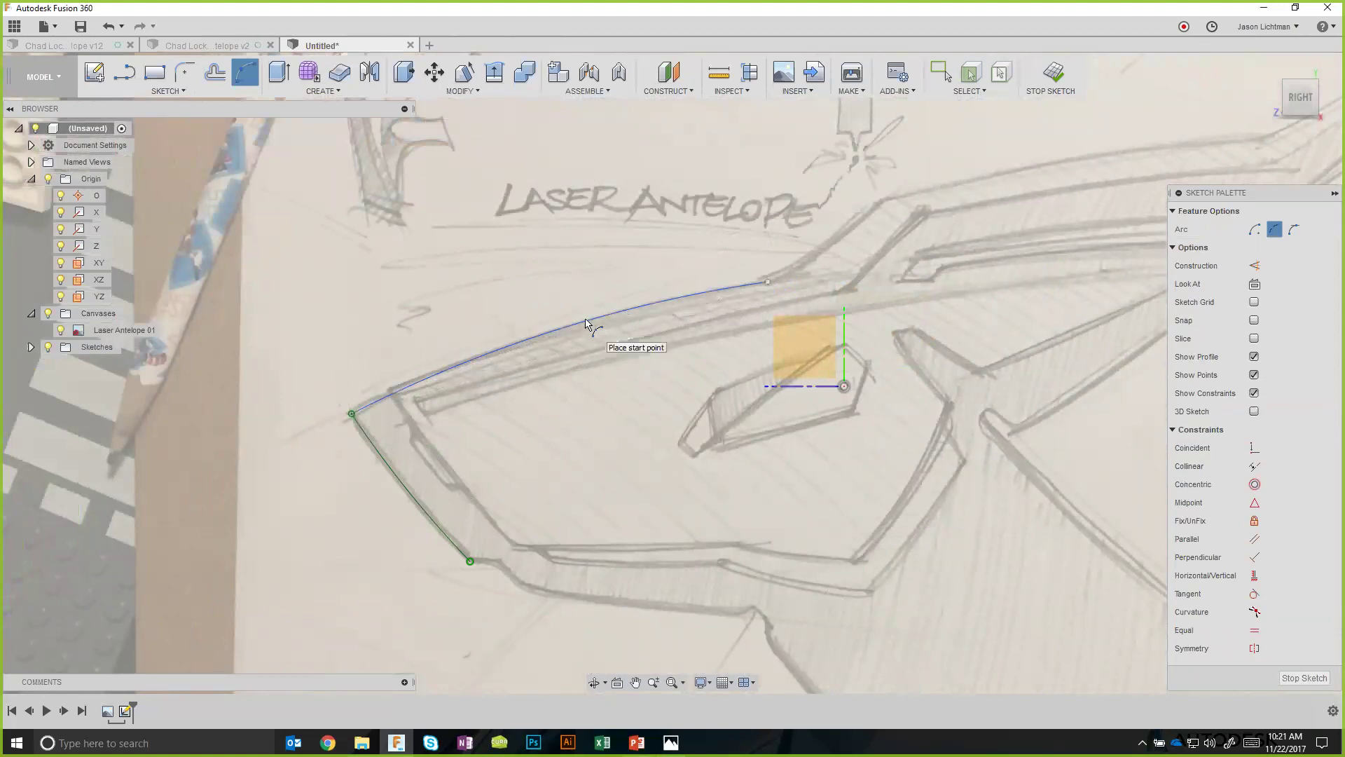
pyautogui.press('Escape')
# Fix the snout's top arc and its endpoint at the horn's base in place.
pyautogui.click(585, 323)
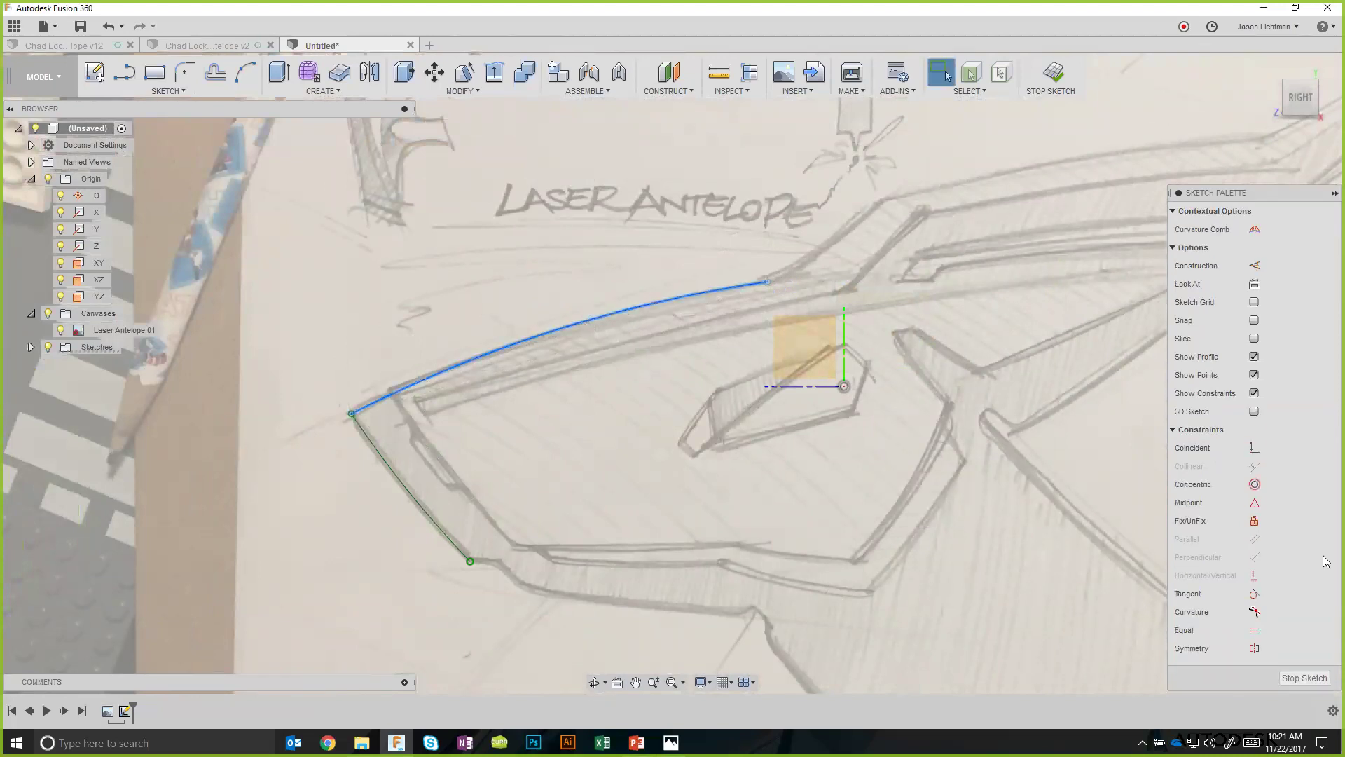
pyautogui.click(1254, 521)
pyautogui.click(768, 282)
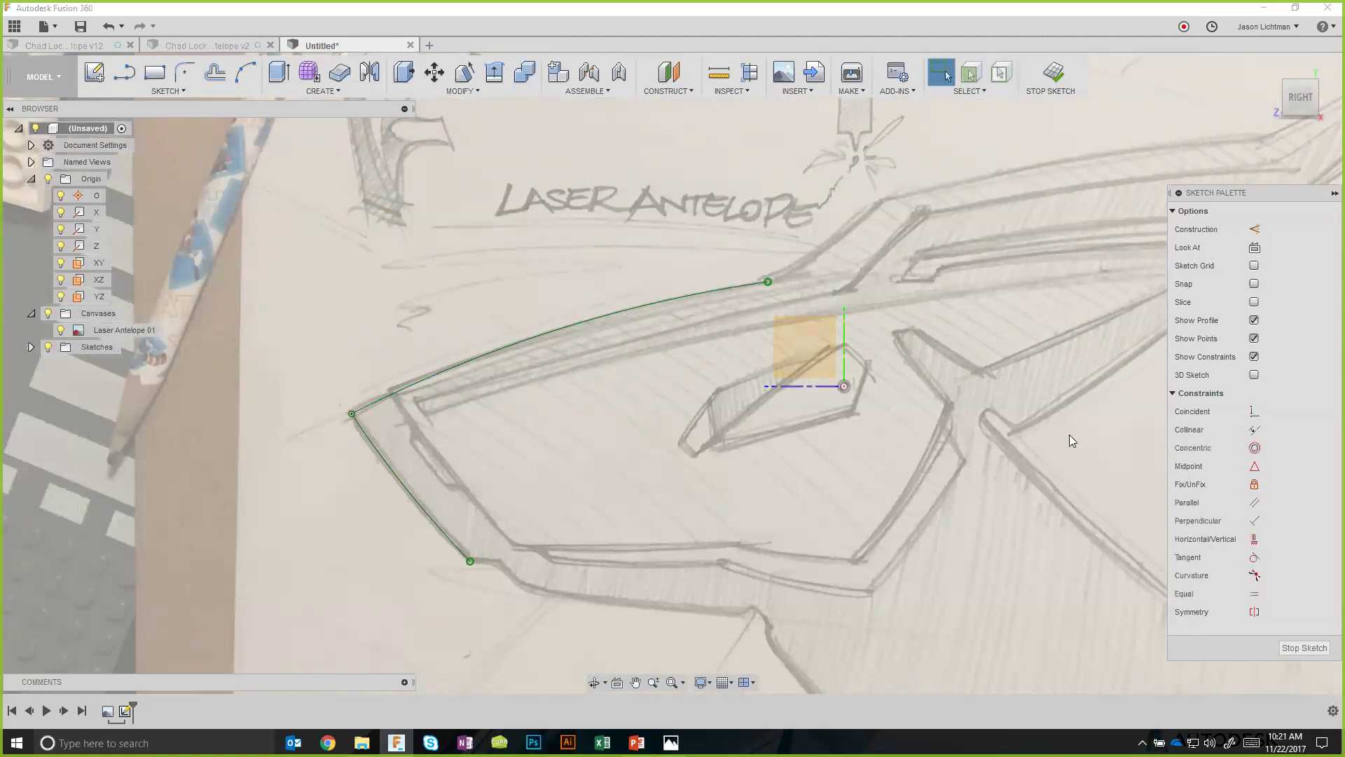
pyautogui.click(245, 72)
pyautogui.click(768, 281)
pyautogui.click(882, 202)
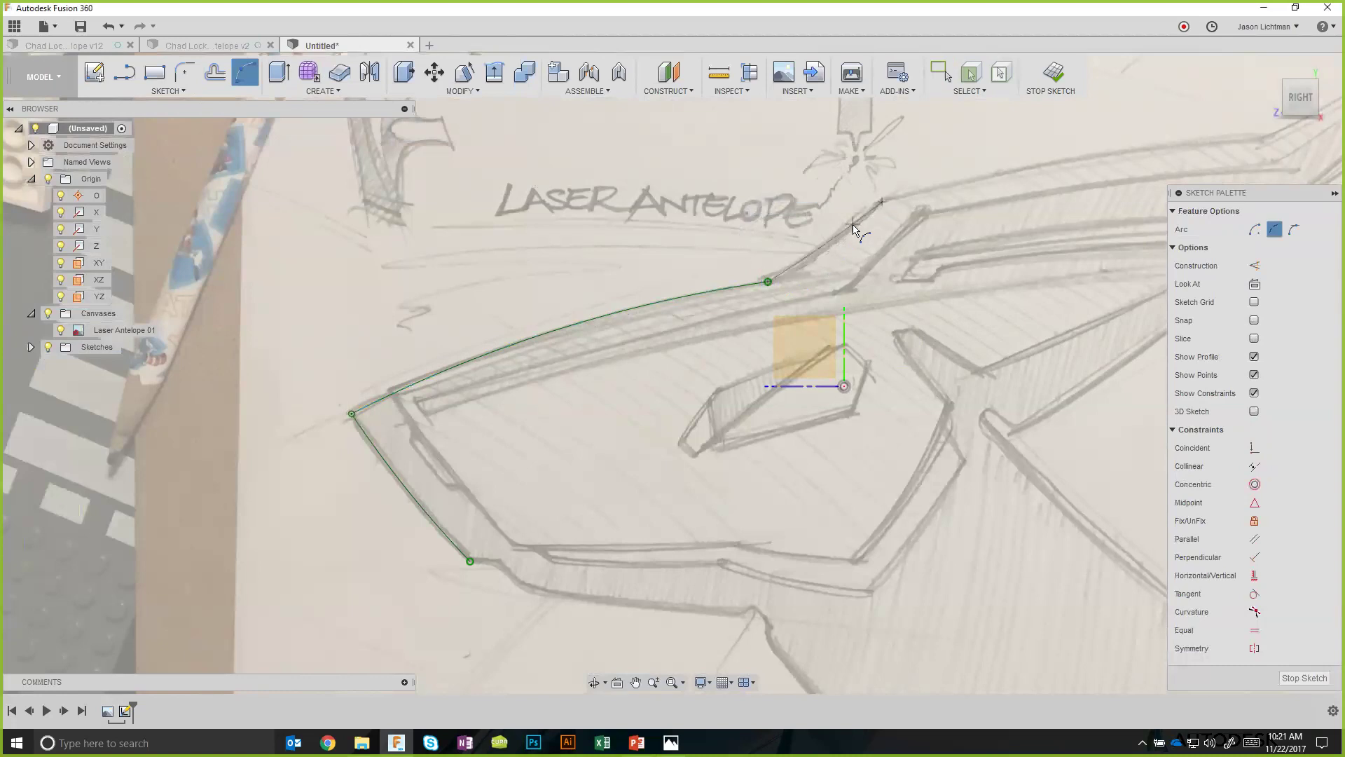
pyautogui.scroll(4, 855, 230)
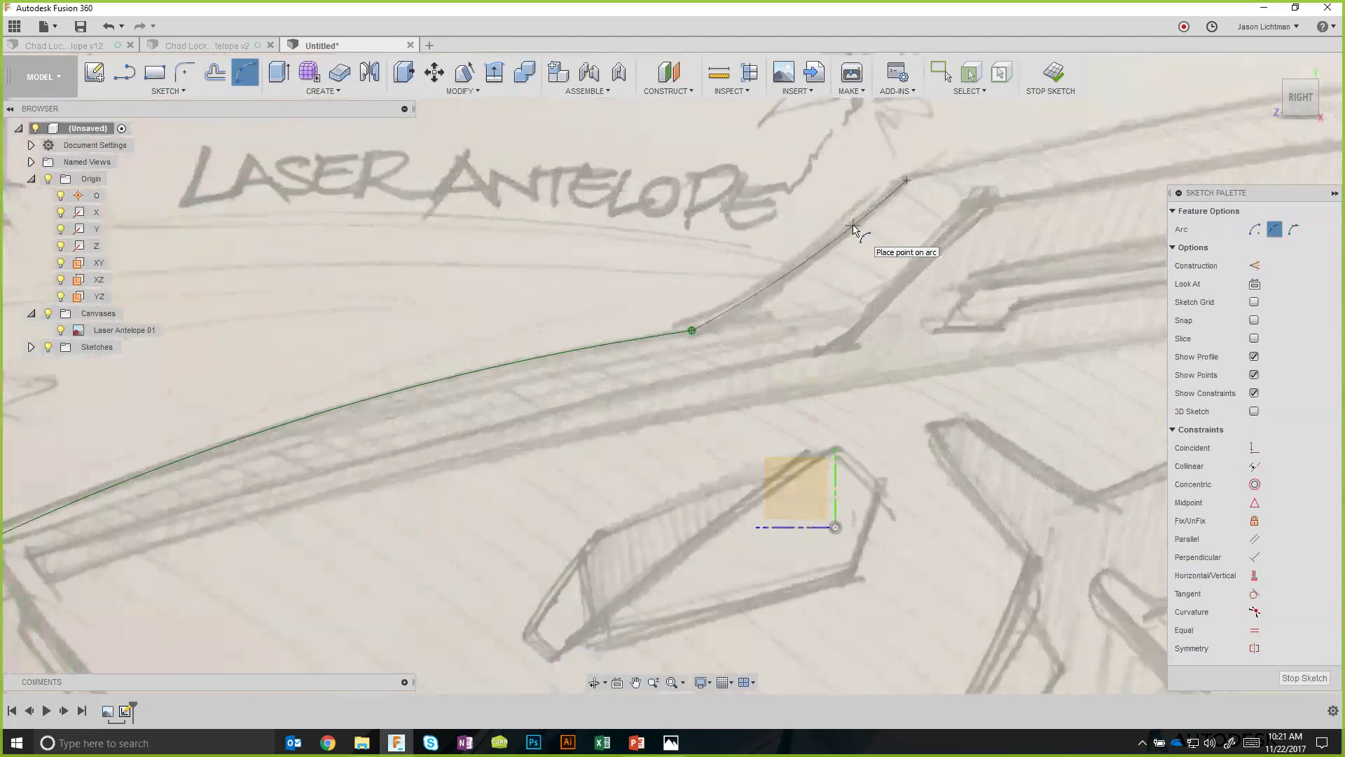
pyautogui.press('Escape')
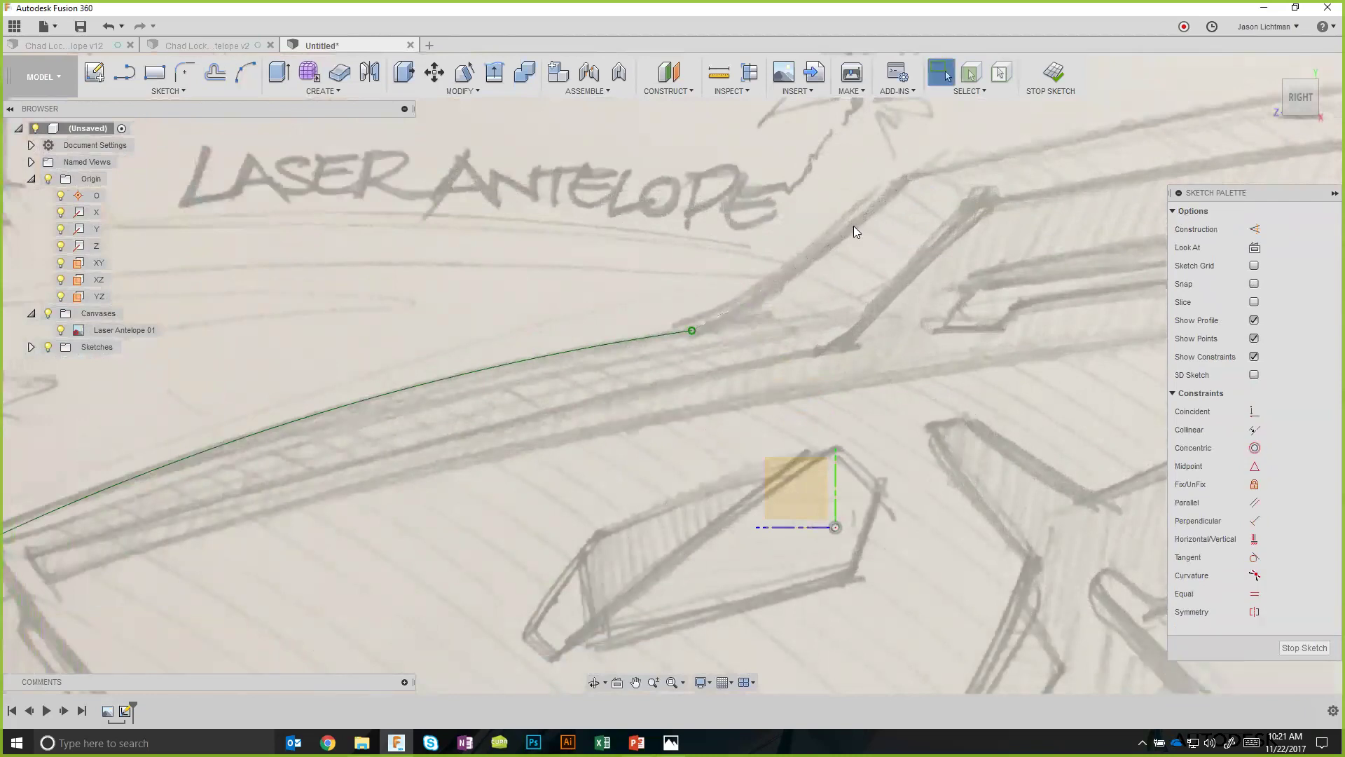
# Draw a straight line from the snout arc's rear end up to the horn's front corner and fix its upper endpoint.
pyautogui.press('l')
pyautogui.click(692, 330)
pyautogui.click(907, 176)
pyautogui.press('Escape')
pyautogui.click(908, 176)
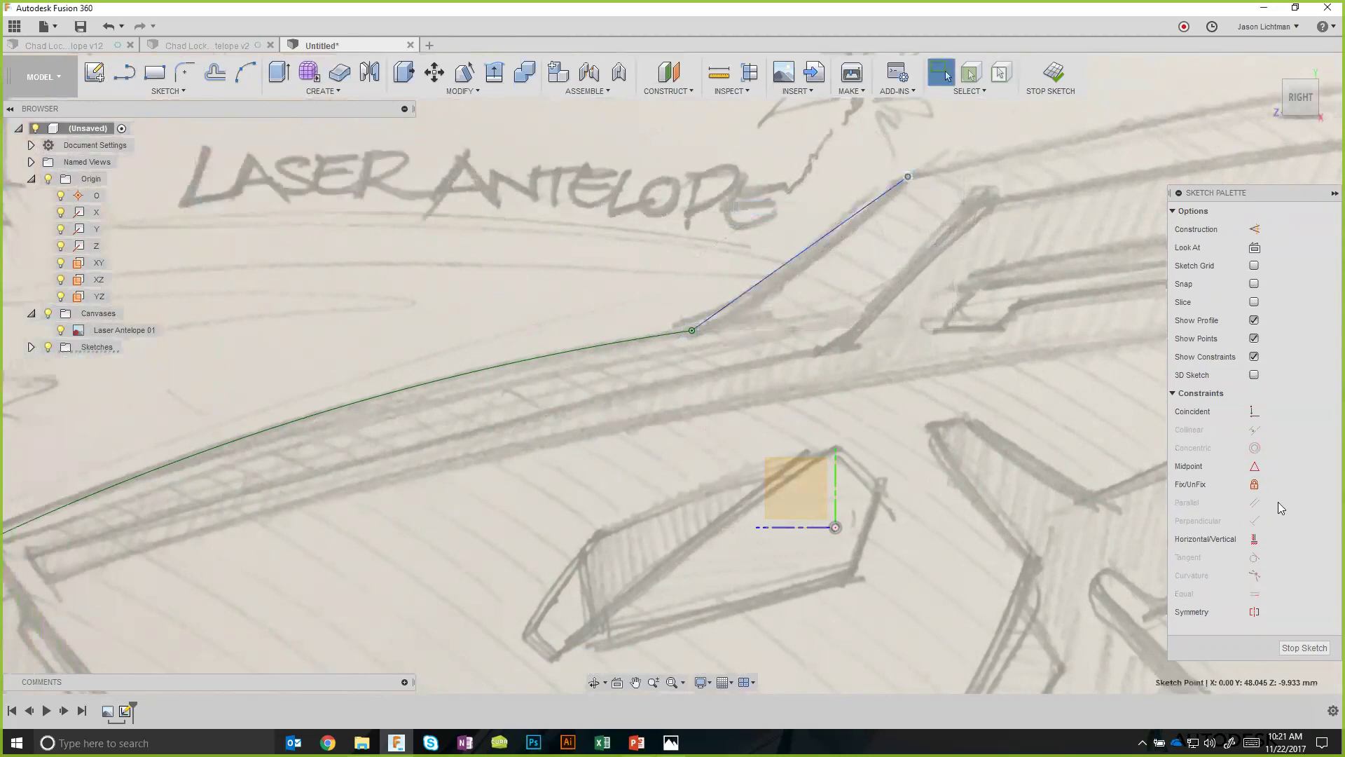
pyautogui.click(1255, 485)
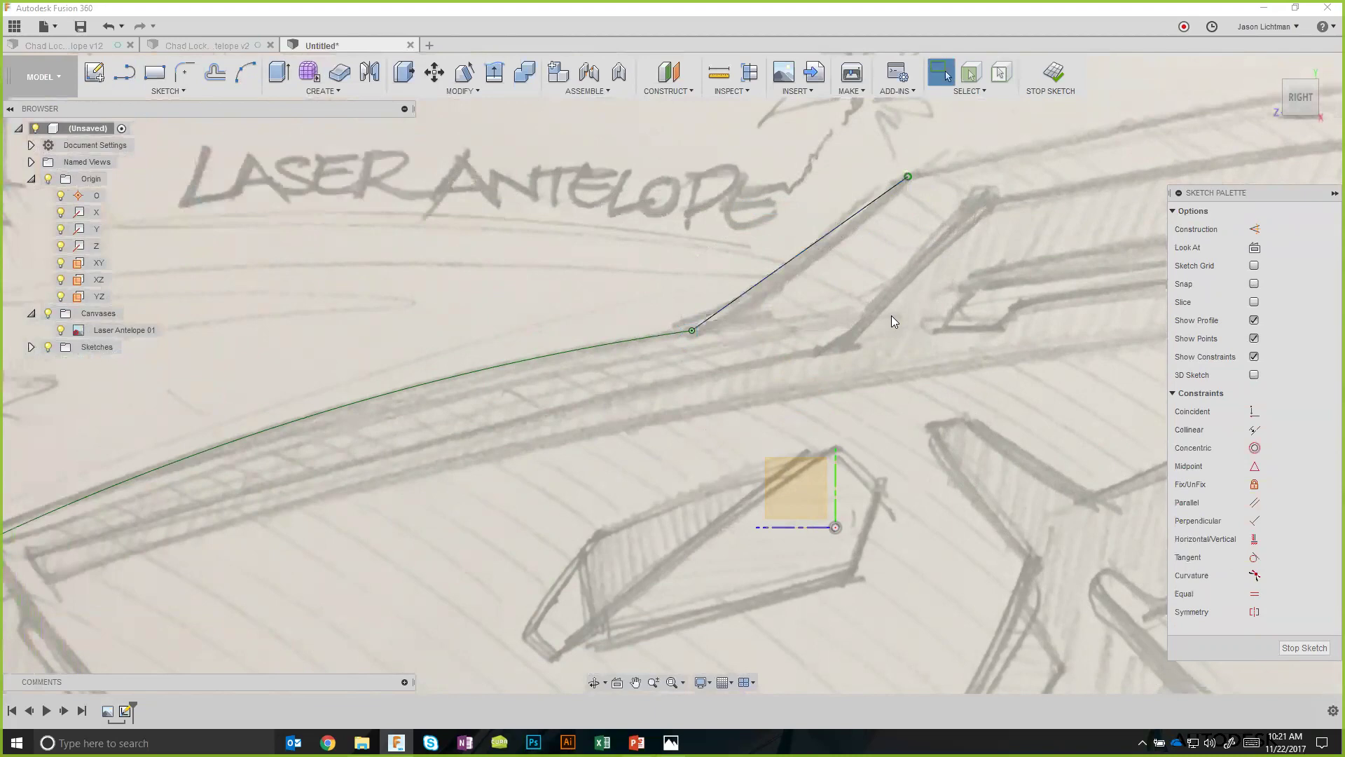
# Unfix the horn base line's lower endpoint, shift it slightly backward in line with the snout arc, and fix it again.
pyautogui.click(692, 333)
pyautogui.click(1254, 485)
pyautogui.moveTo(697, 328); pyautogui.dragTo(721, 324)
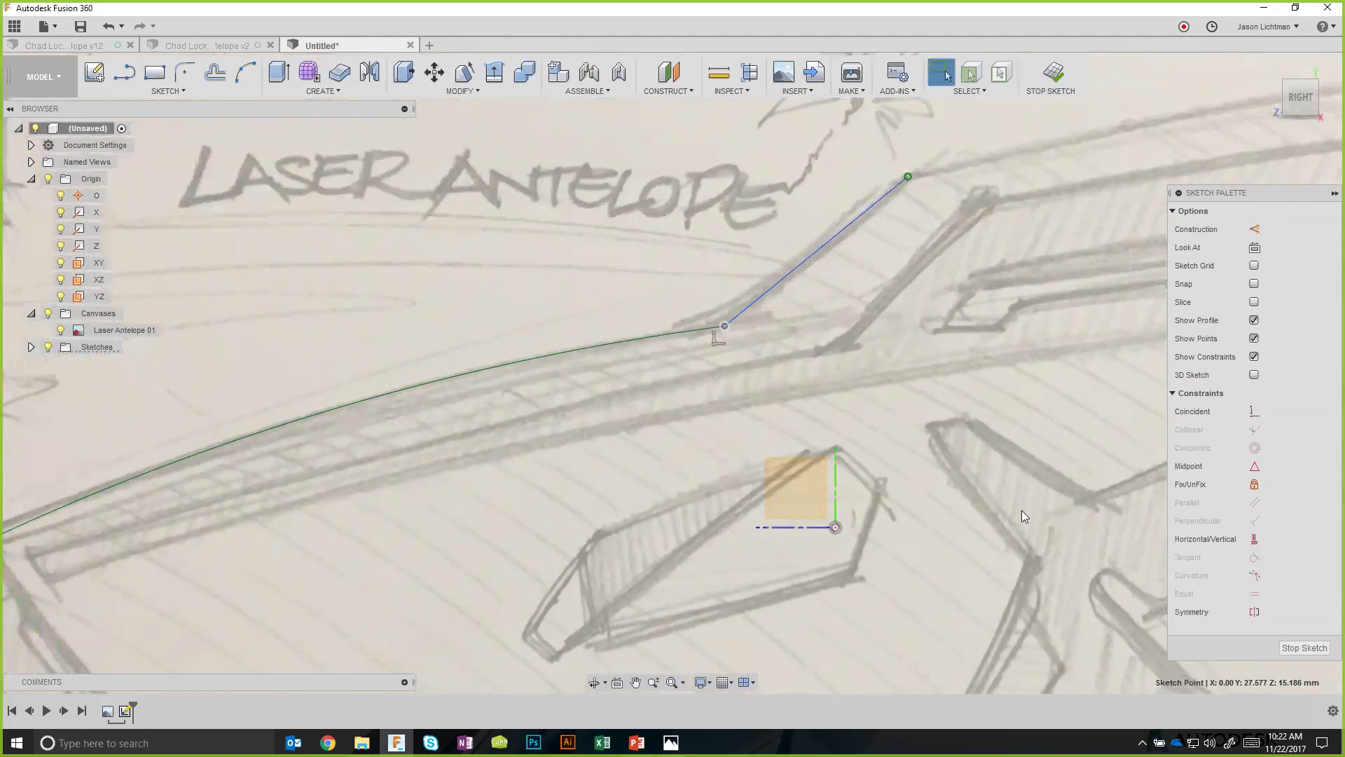
pyautogui.click(899, 481)
# Trace a three-point arc along the horn's upper edge from its front corner to the bend, and fix the arc and its endpoint.
pyautogui.scroll(-3, 827, 475)
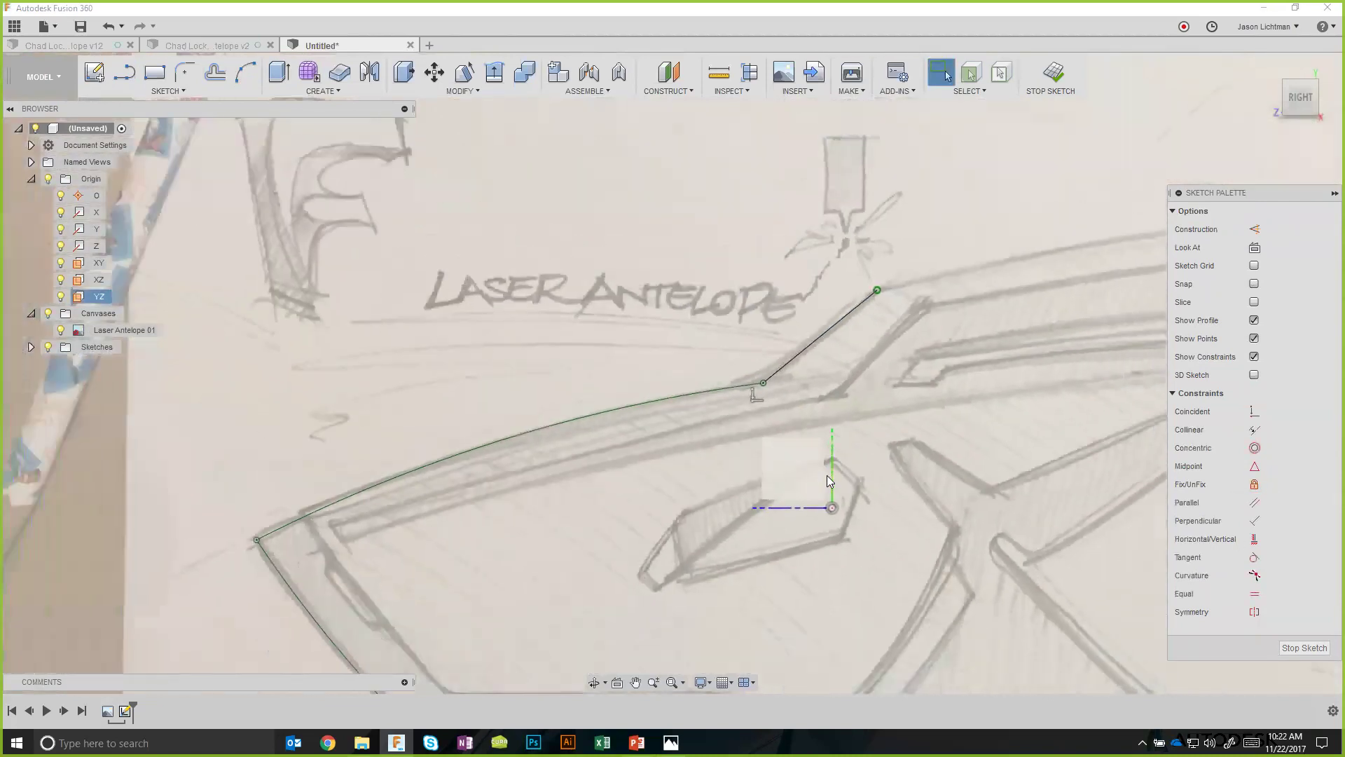
pyautogui.moveTo(850, 455); pyautogui.dragTo(379, 483, button='middle')
pyautogui.click(244, 72)
pyautogui.click(412, 289)
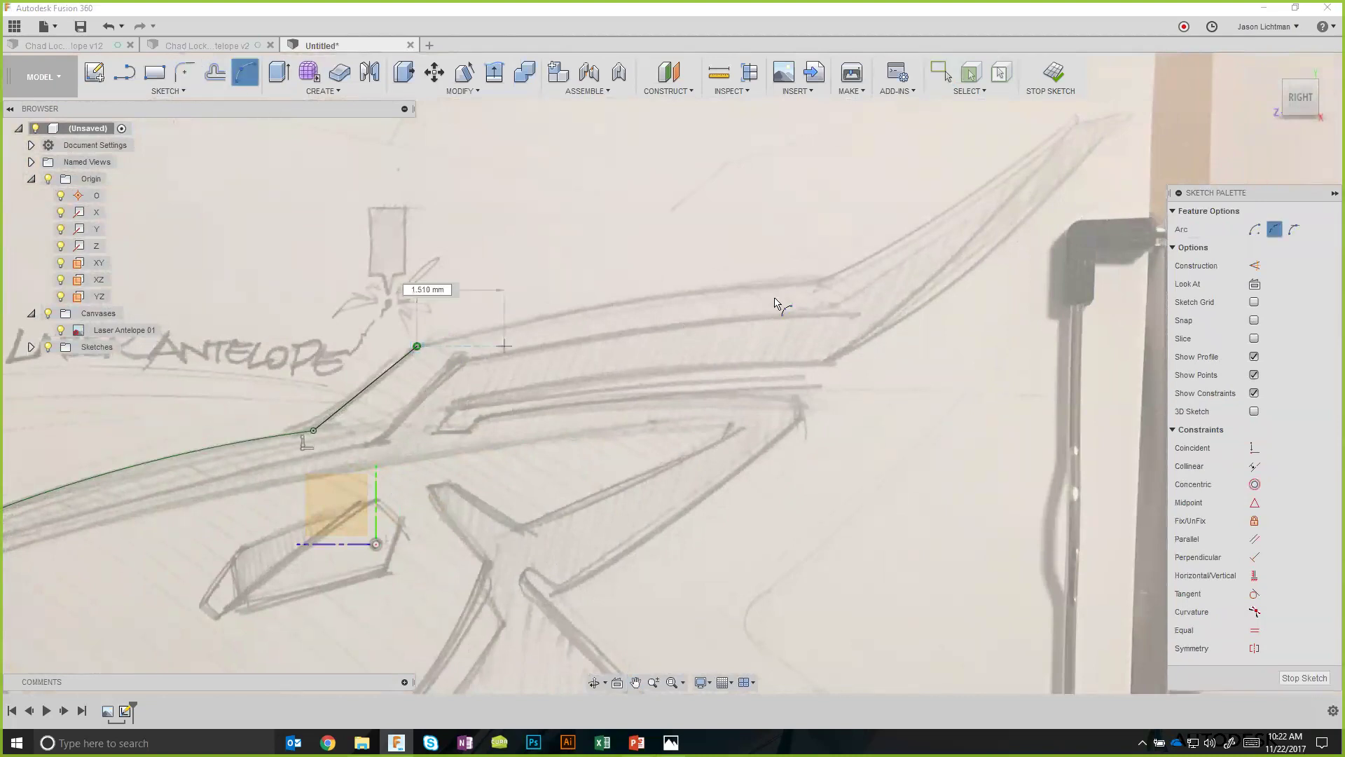
pyautogui.click(819, 280)
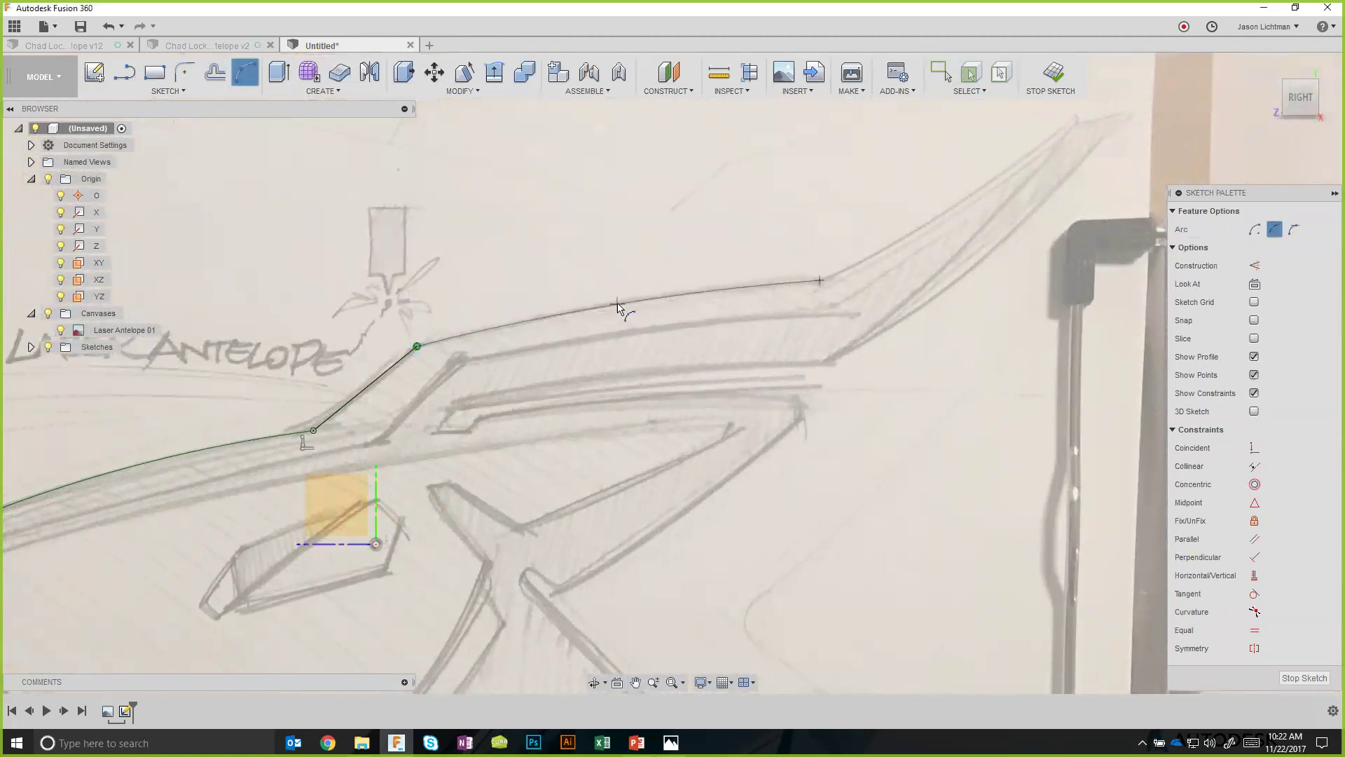
pyautogui.click(616, 307)
pyautogui.press('Escape')
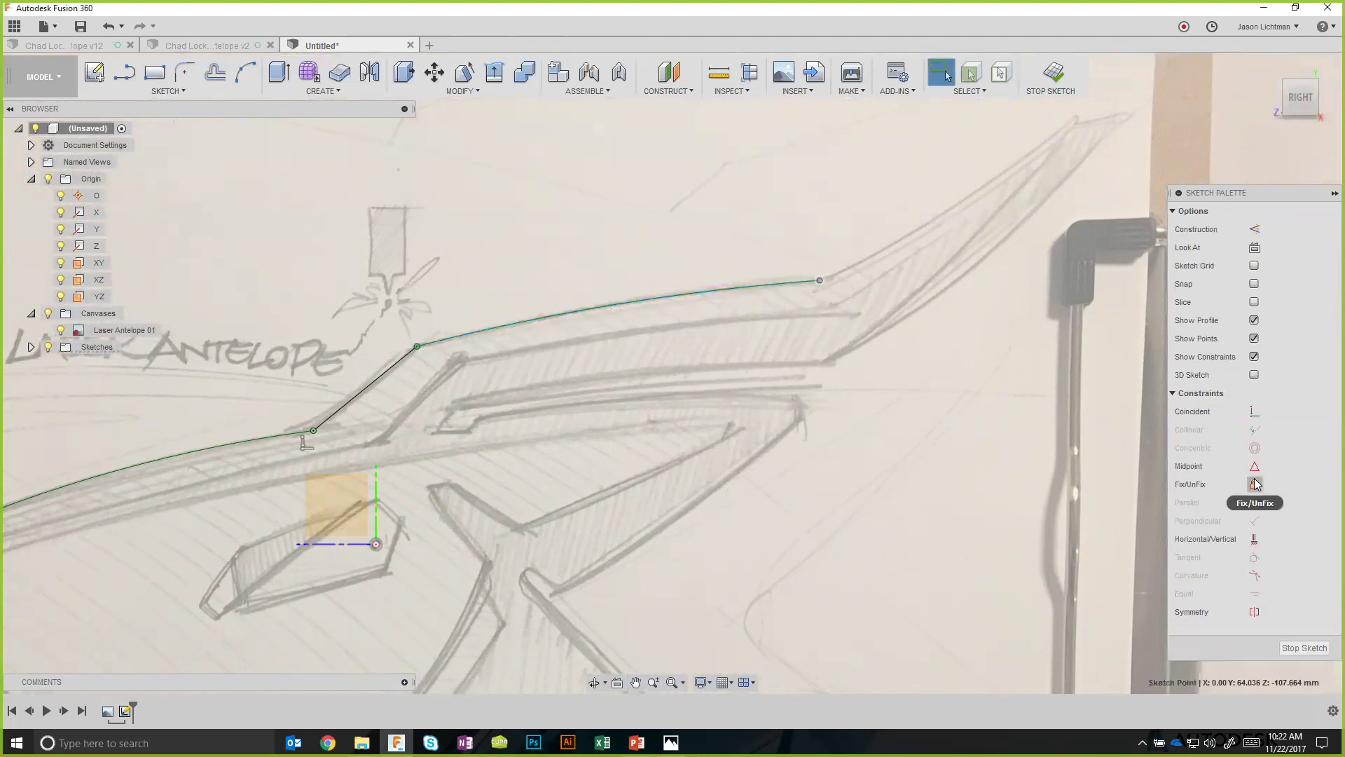
# Trace a three-point arc along the horn's upper edge from the bend to just before the tip, and fix its curve.
pyautogui.moveTo(988, 351); pyautogui.dragTo(715, 442, button='middle')
pyautogui.scroll(3, 701, 435)
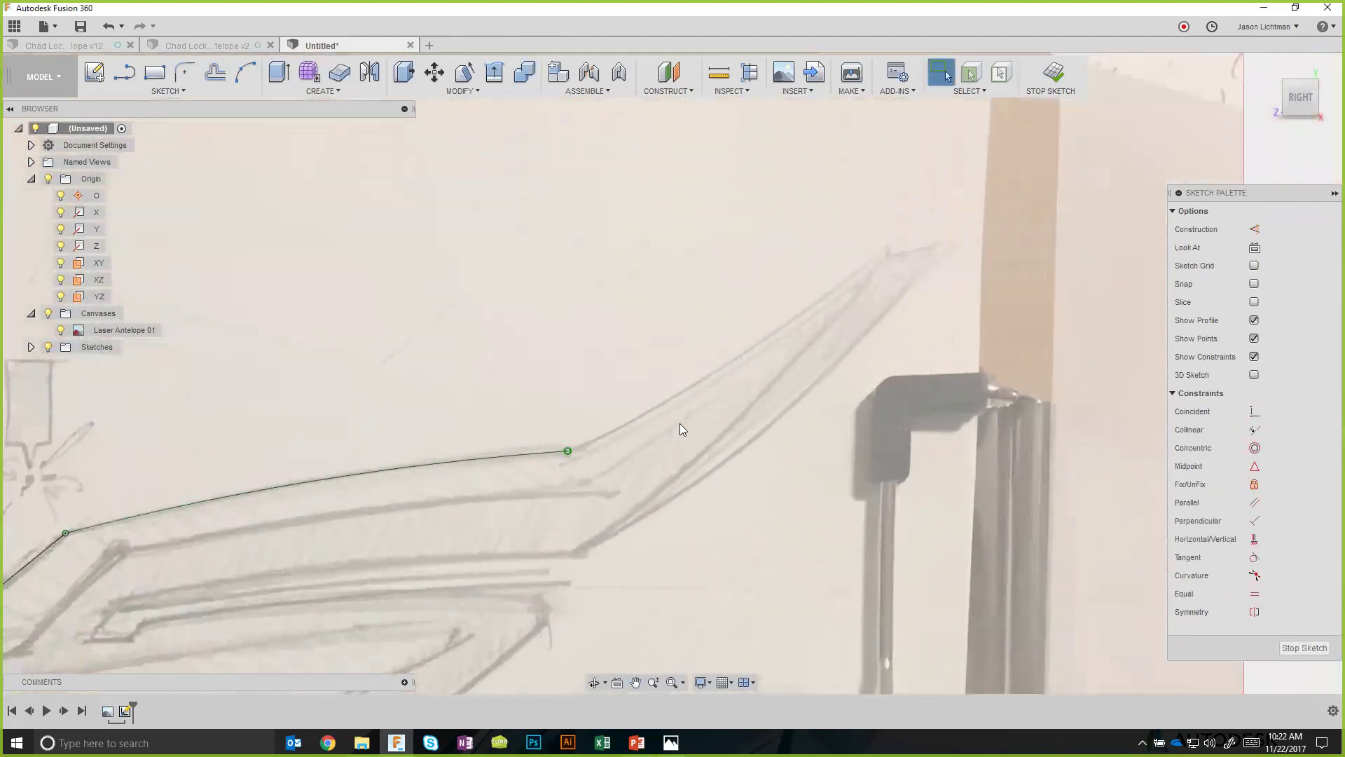
pyautogui.click(252, 83)
pyautogui.click(567, 450)
pyautogui.click(872, 260)
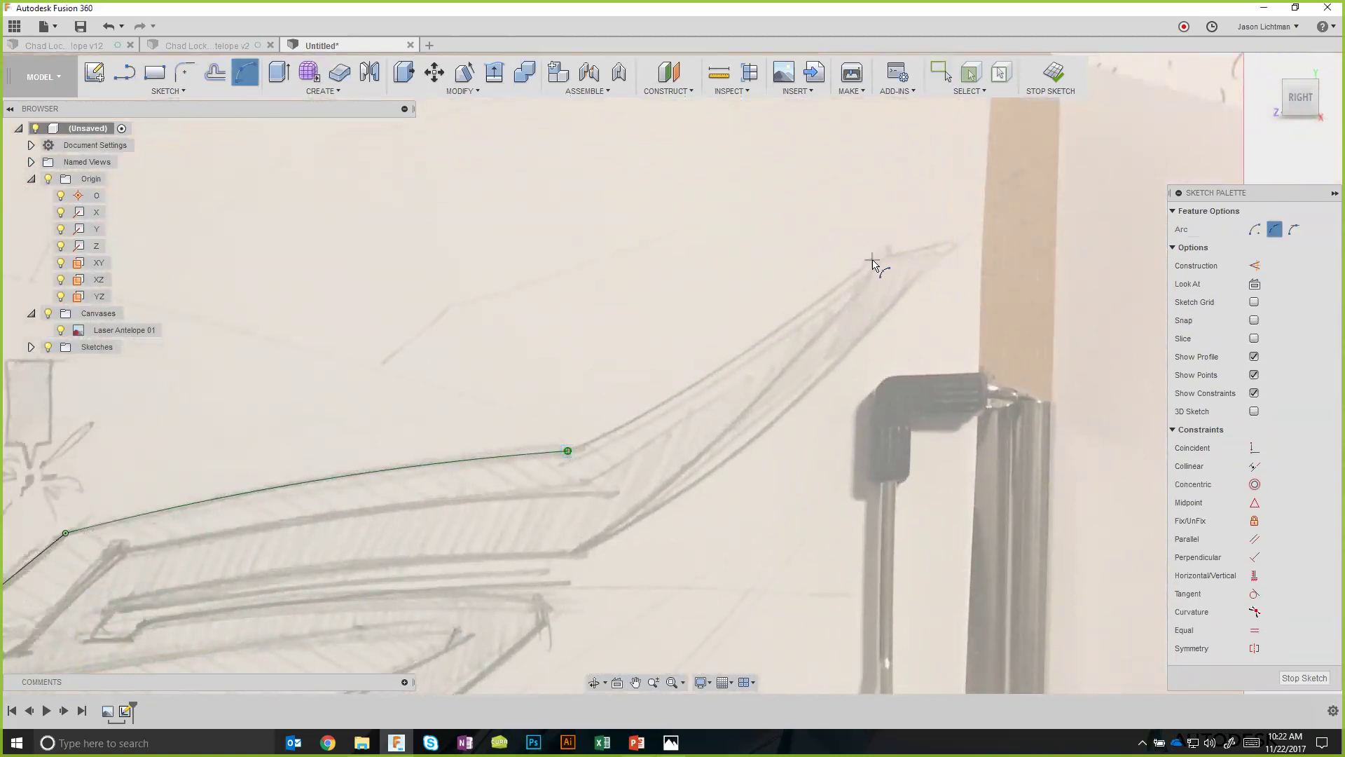
pyautogui.click(835, 294)
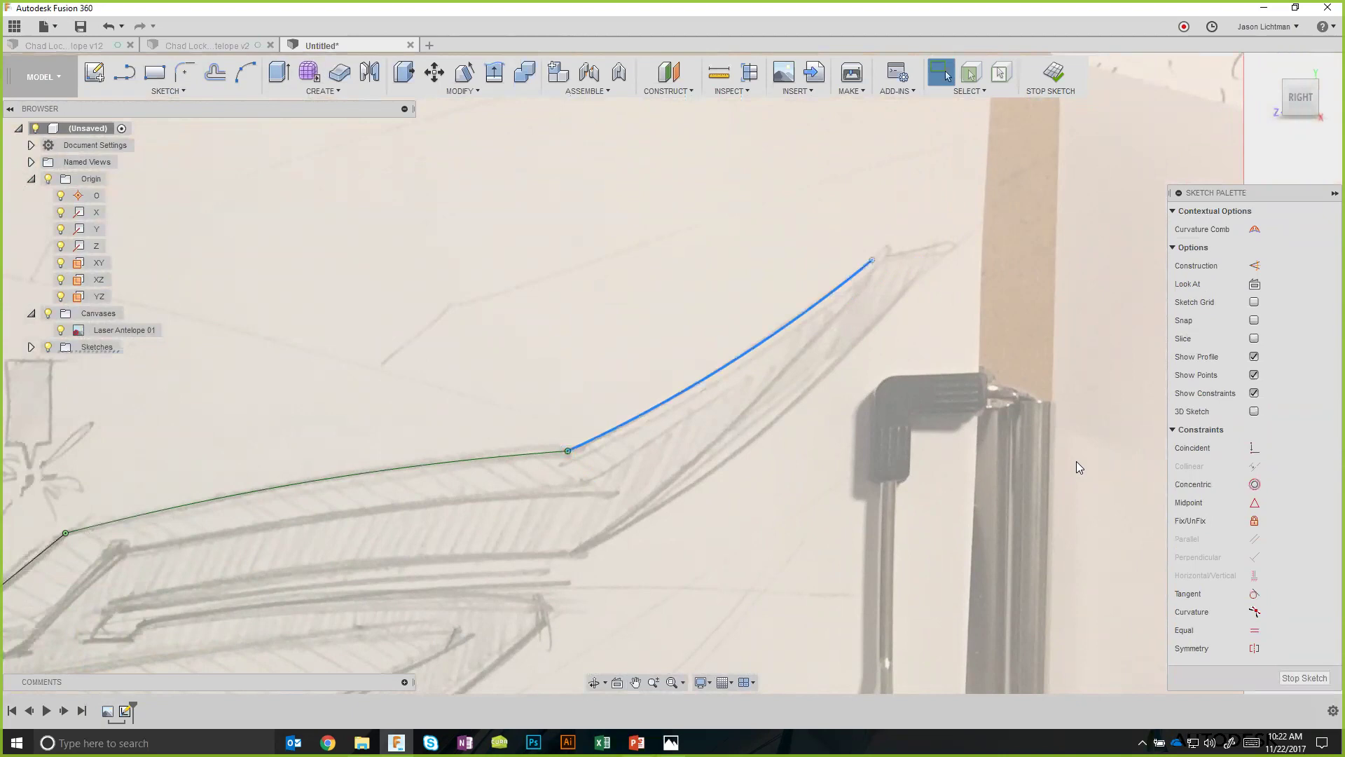
pyautogui.press('Escape')
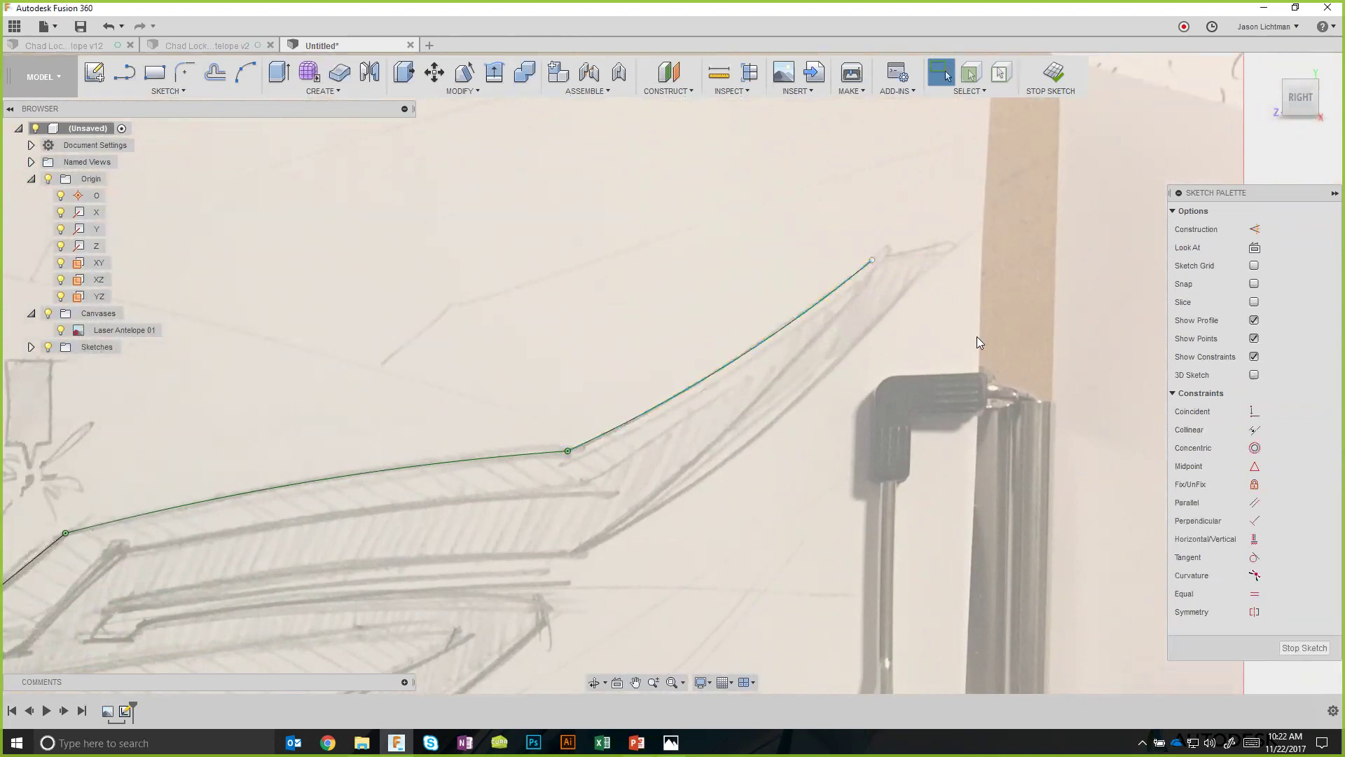
# Draw a short line from the last horn arc's end to the horn's tip and fix both of the line's endpoints.
pyautogui.moveTo(977, 337); pyautogui.dragTo(968, 275, button='middle')
pyautogui.scroll(4, 958, 278)
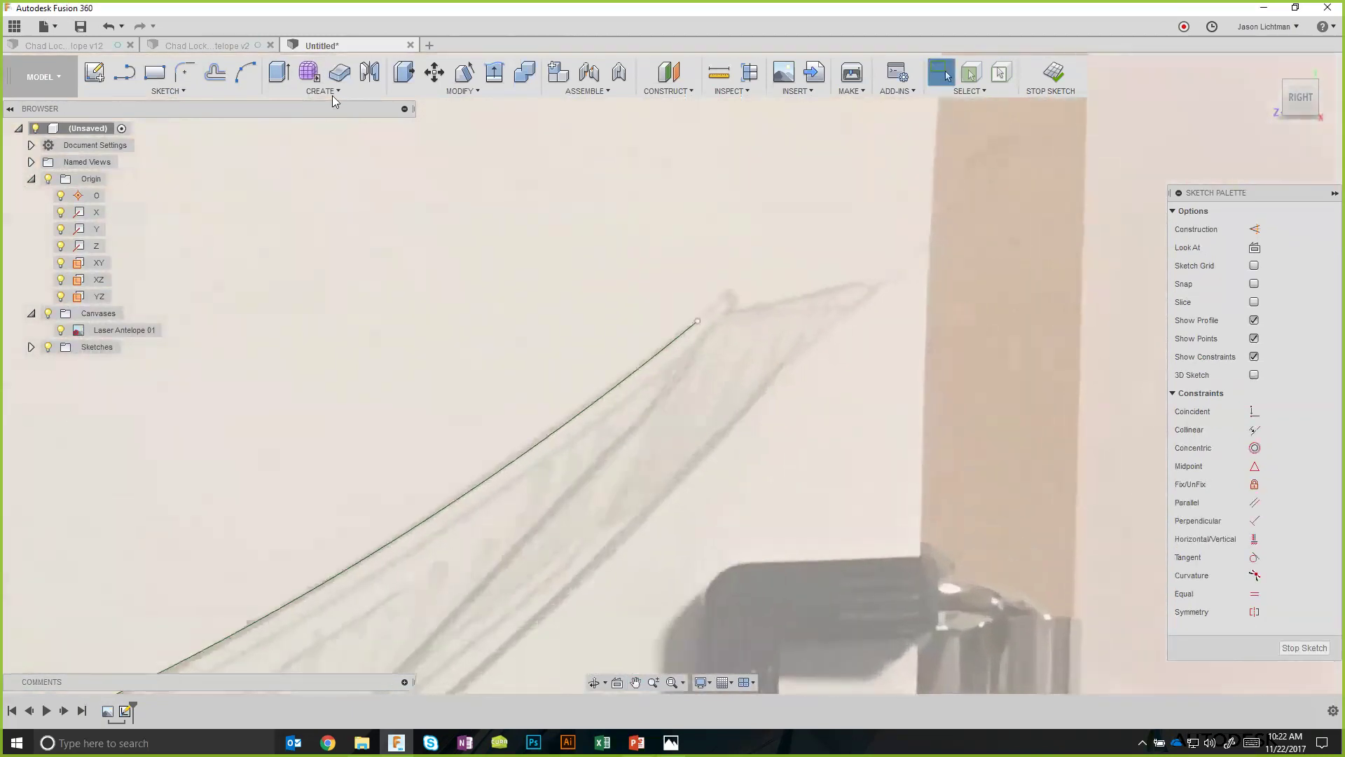
pyautogui.click(161, 91)
pyautogui.click(115, 125)
pyautogui.click(697, 321)
pyautogui.click(871, 286)
pyautogui.press('Escape')
pyautogui.click(1255, 483)
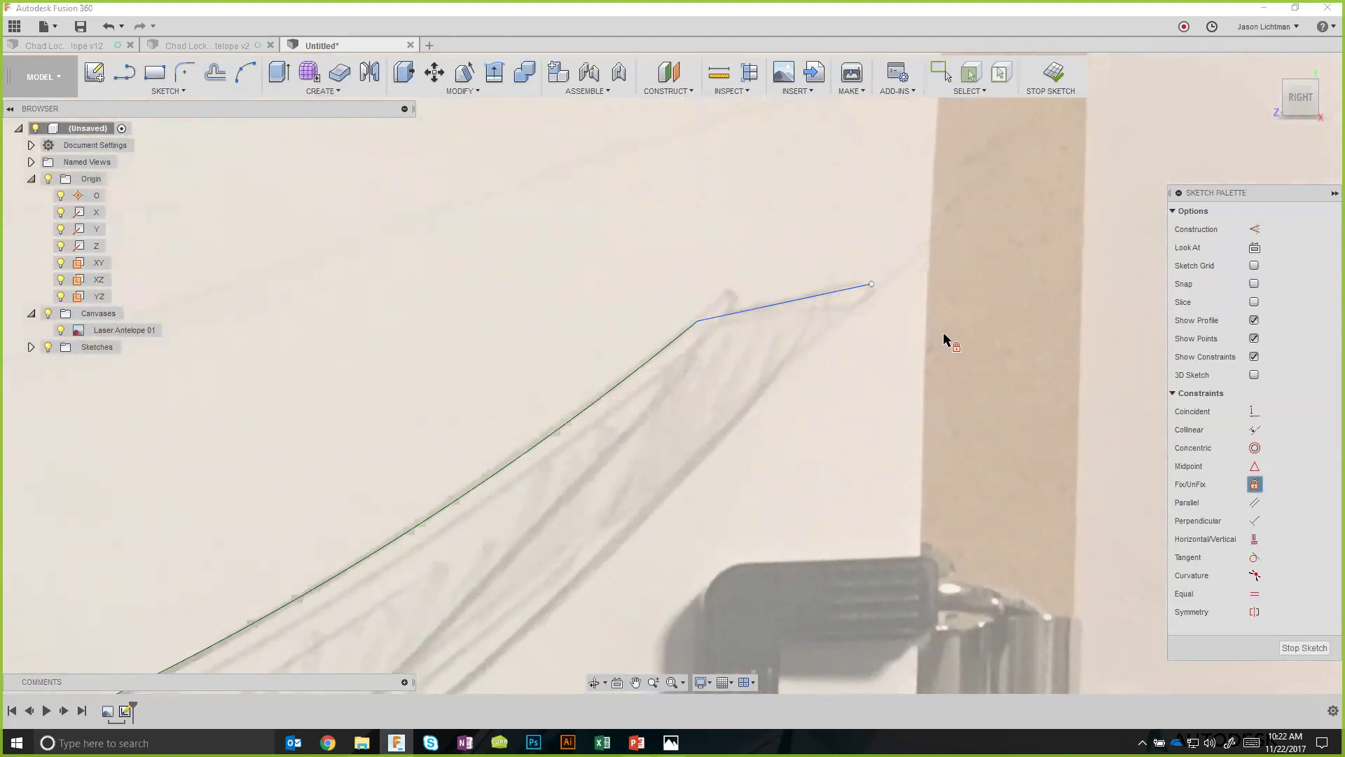
pyautogui.click(872, 284)
pyautogui.click(699, 321)
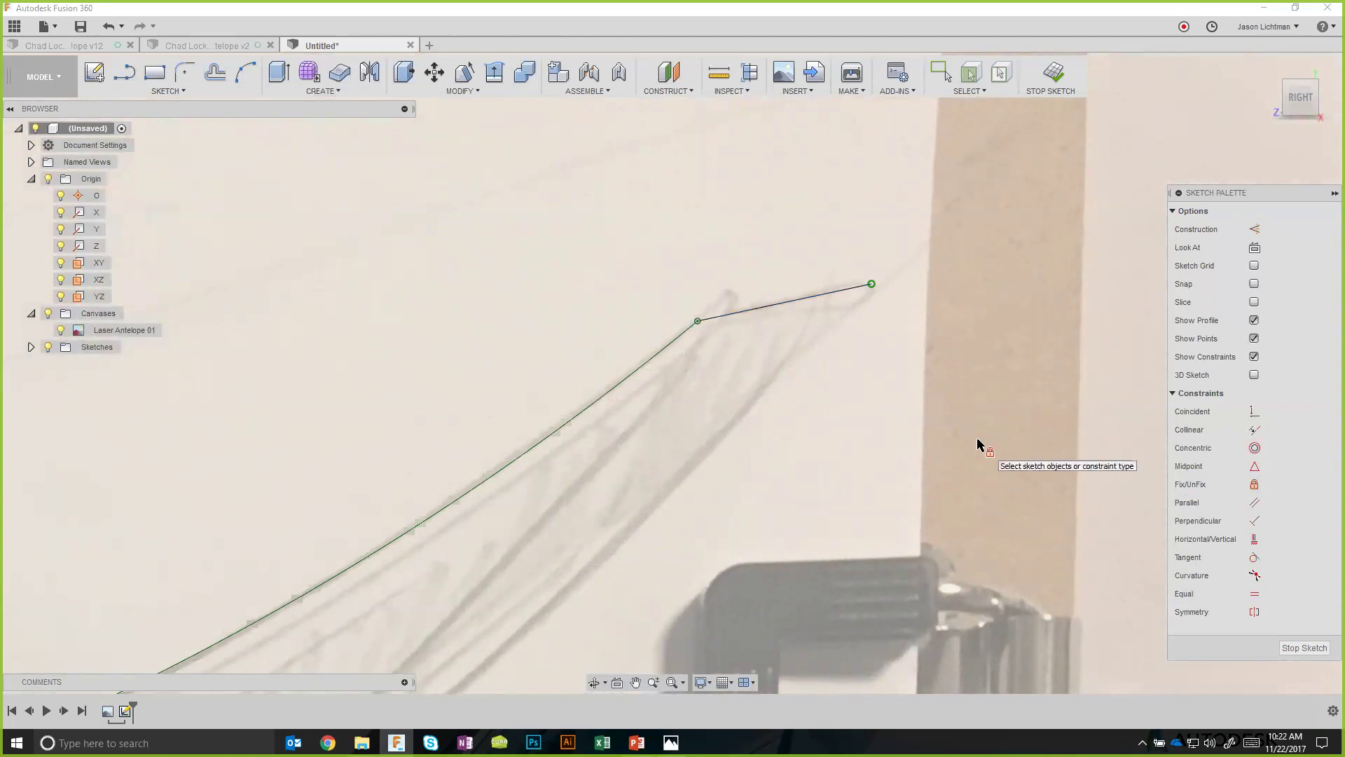
# Switch to the finished 2D Stacked Antelope v2 design and open its Master Sketch for editing to examine the completed outline.
pyautogui.scroll(-2, 977, 442)
pyautogui.scroll(-5, 1061, 287)
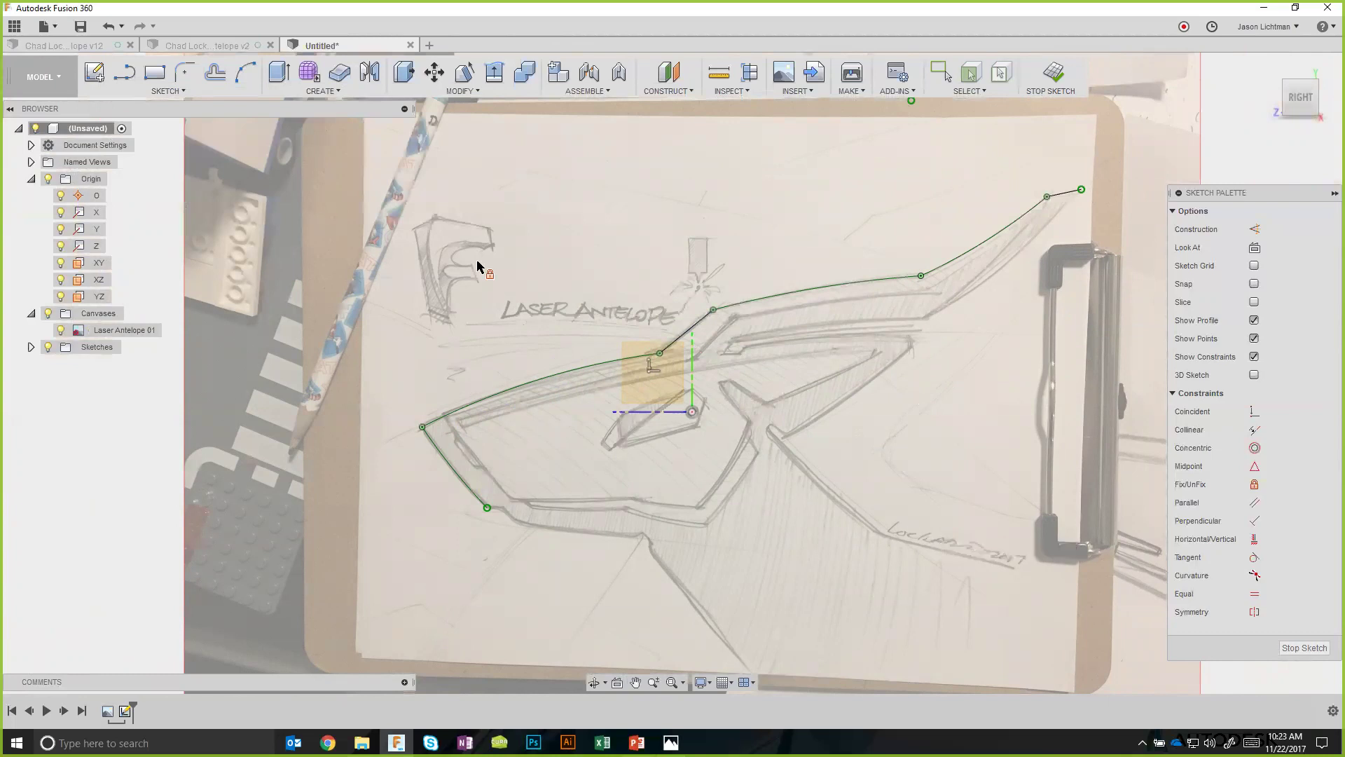
pyautogui.click(87, 45)
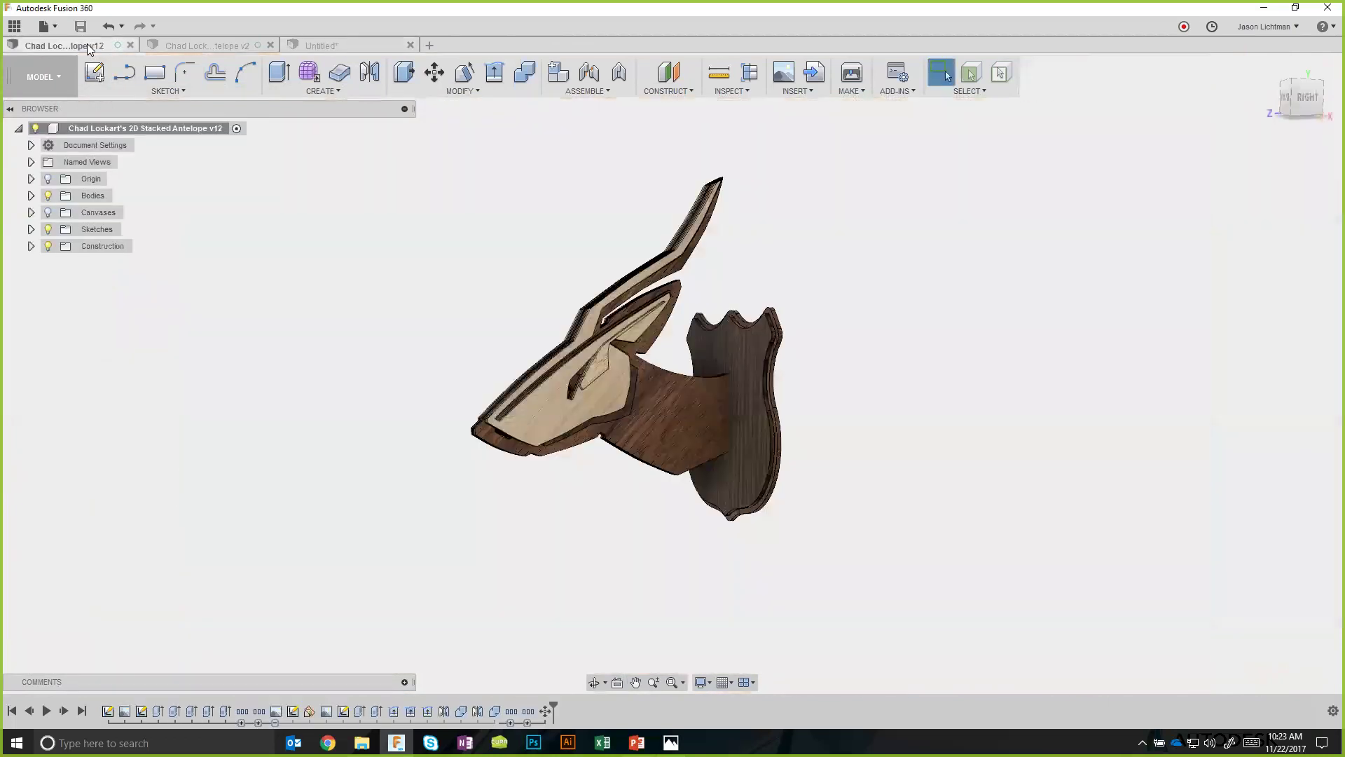
pyautogui.click(170, 44)
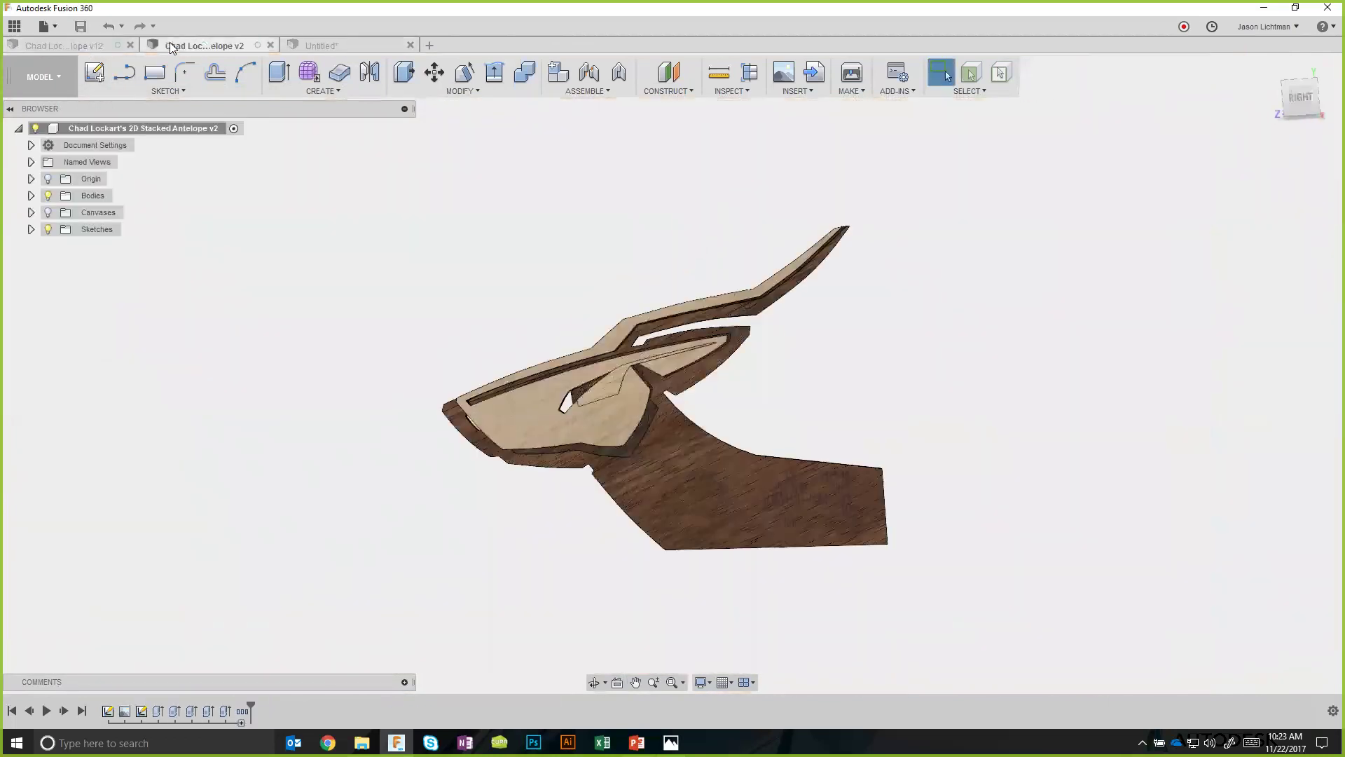
pyautogui.rightClick(107, 711)
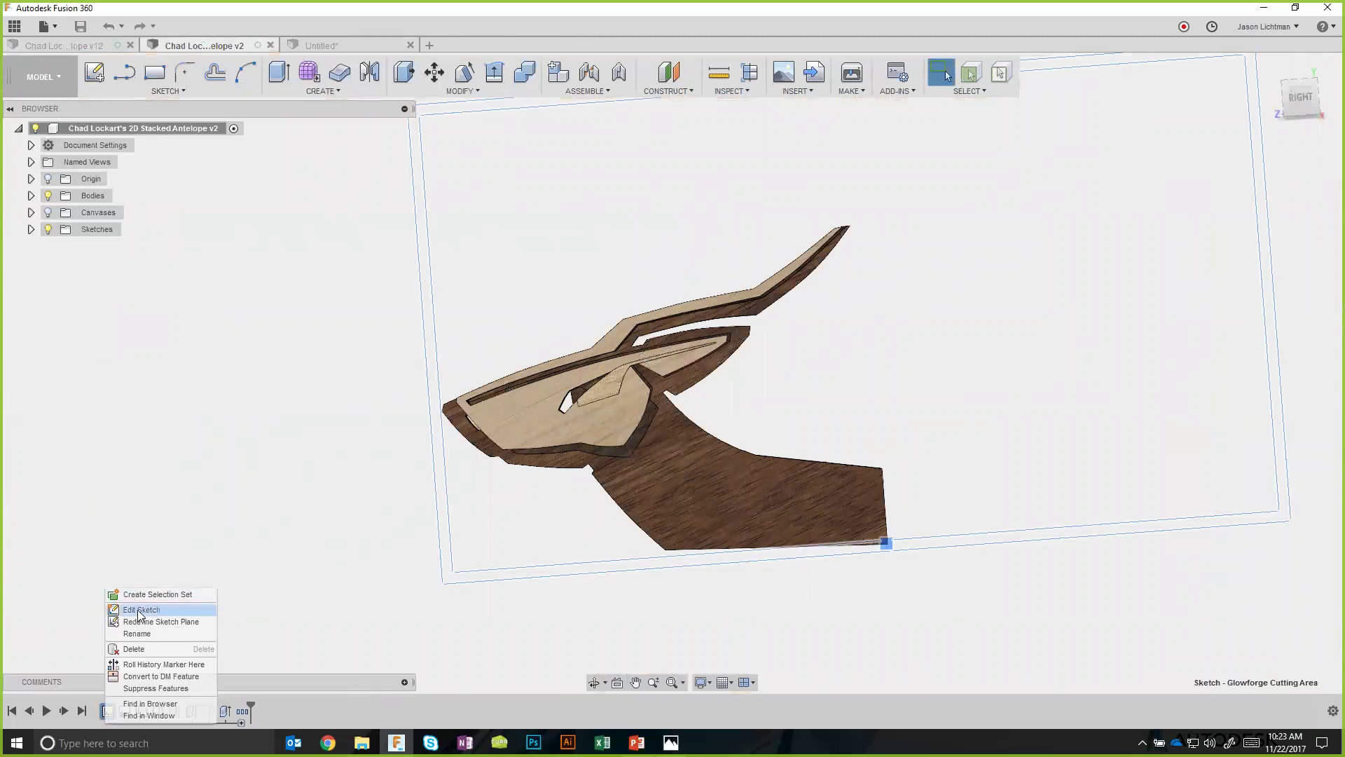
pyautogui.click(255, 509)
pyautogui.rightClick(145, 712)
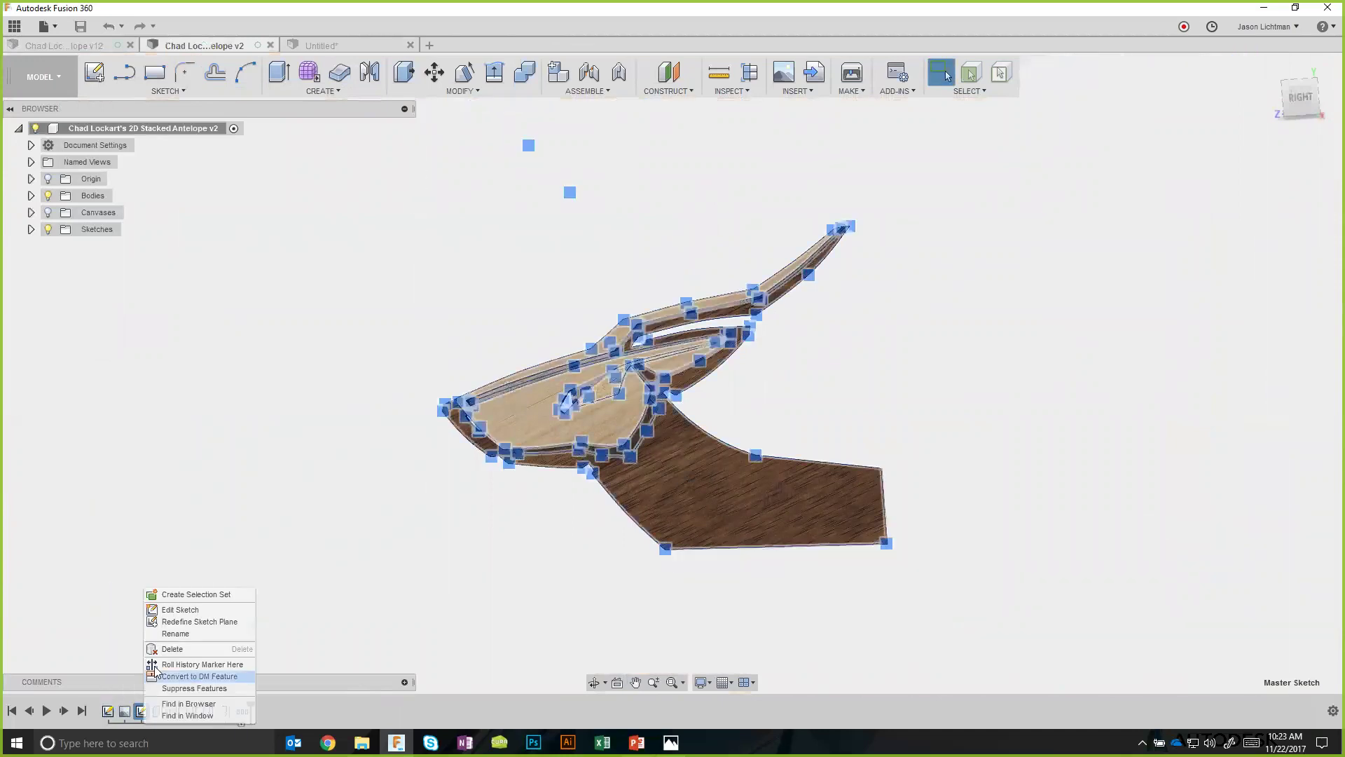
pyautogui.click(172, 609)
pyautogui.scroll(5, 770, 579)
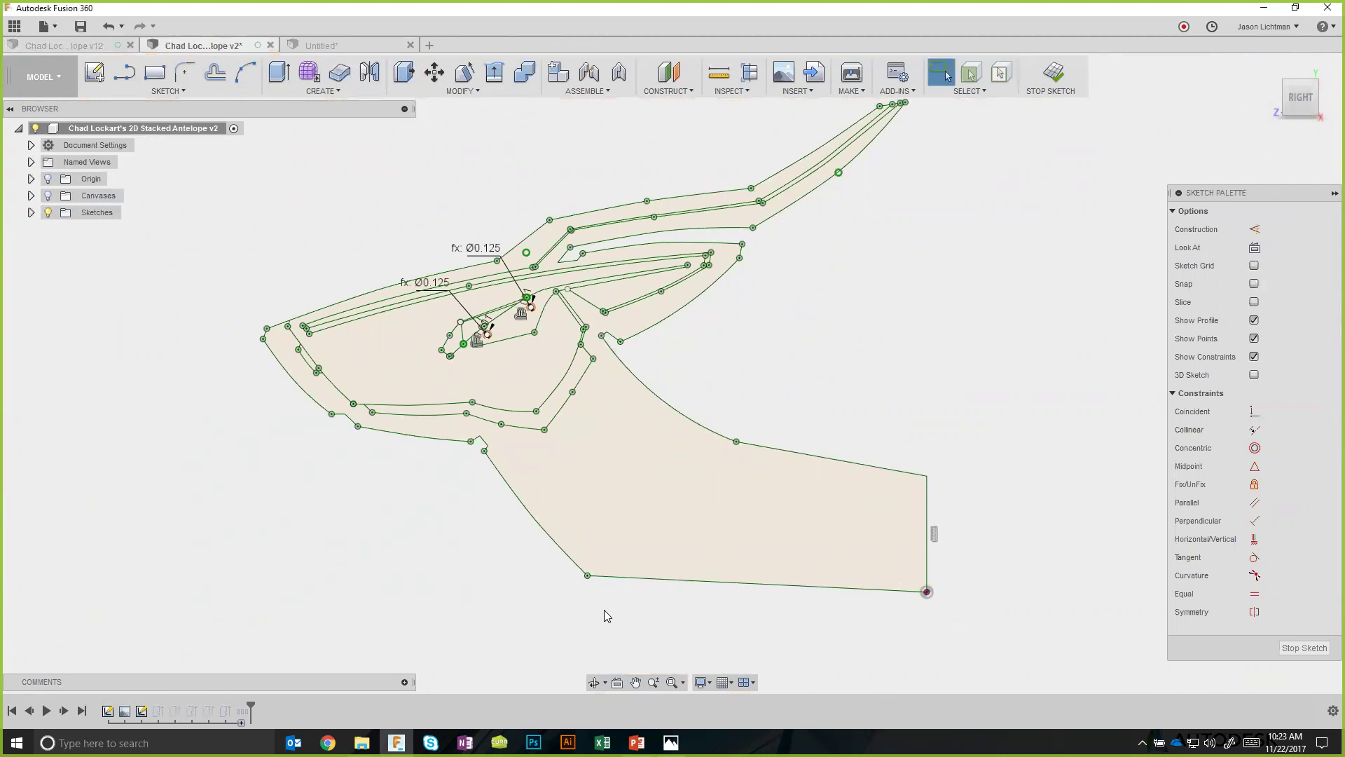
# Examine the master sketch's closed profiles around the antelope's eye and face up close.
pyautogui.scroll(8, 491, 389)
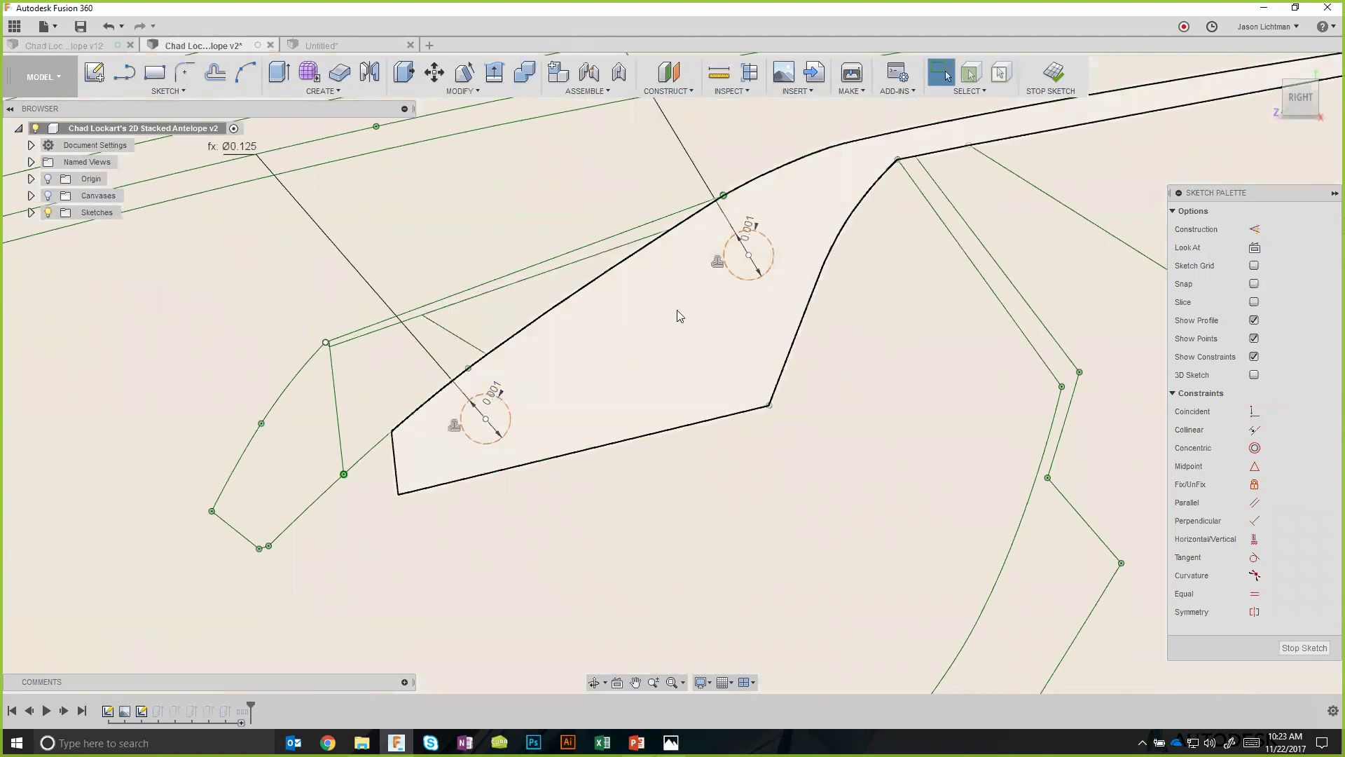
pyautogui.scroll(-2, 685, 411)
pyautogui.scroll(-3, 685, 411)
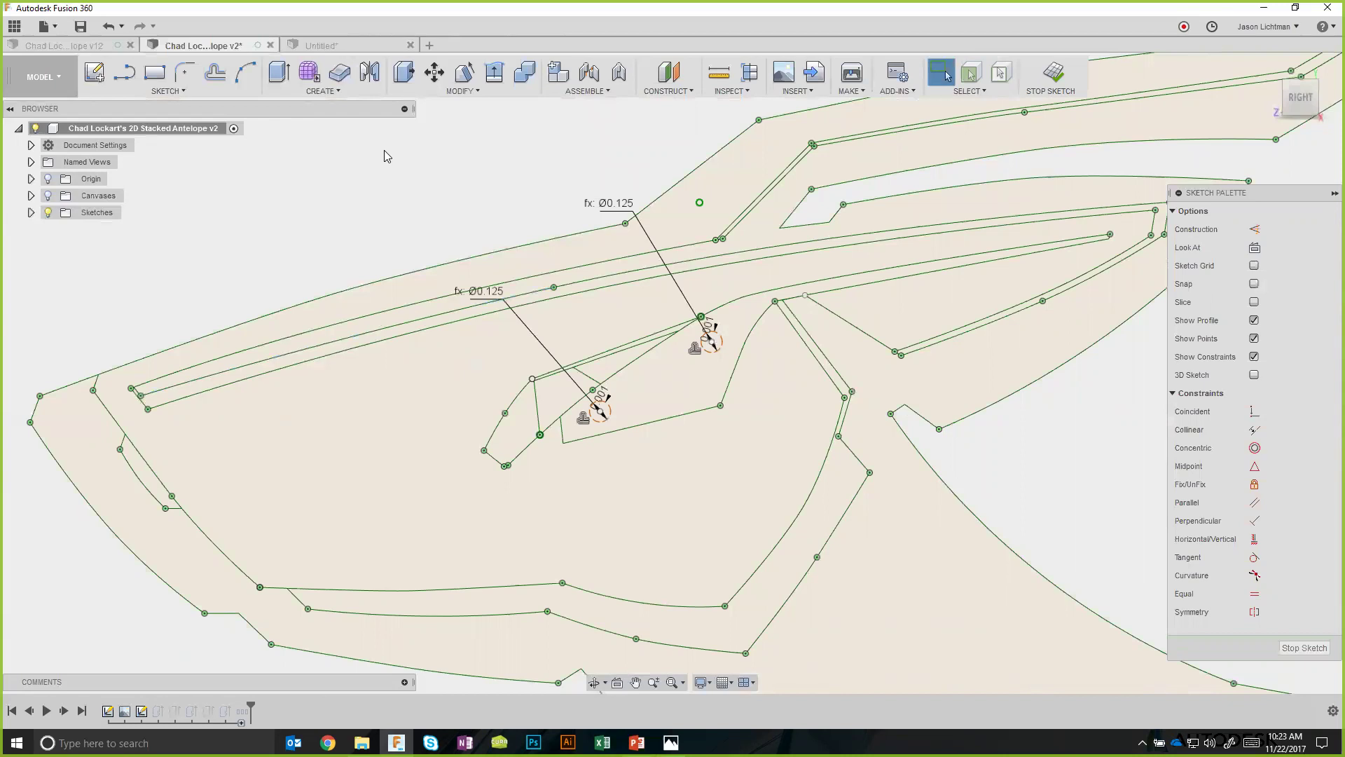
pyautogui.scroll(-4, 509, 341)
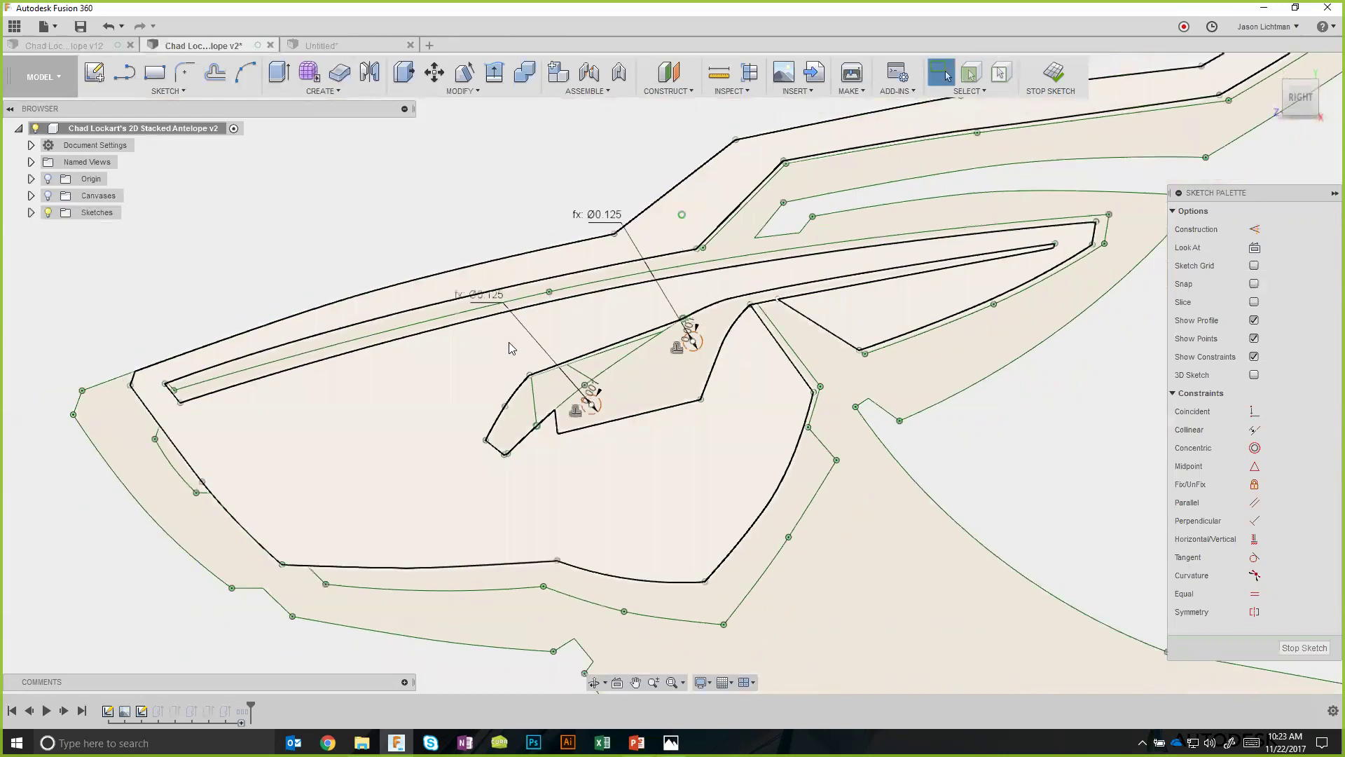
pyautogui.scroll(-2, 451, 336)
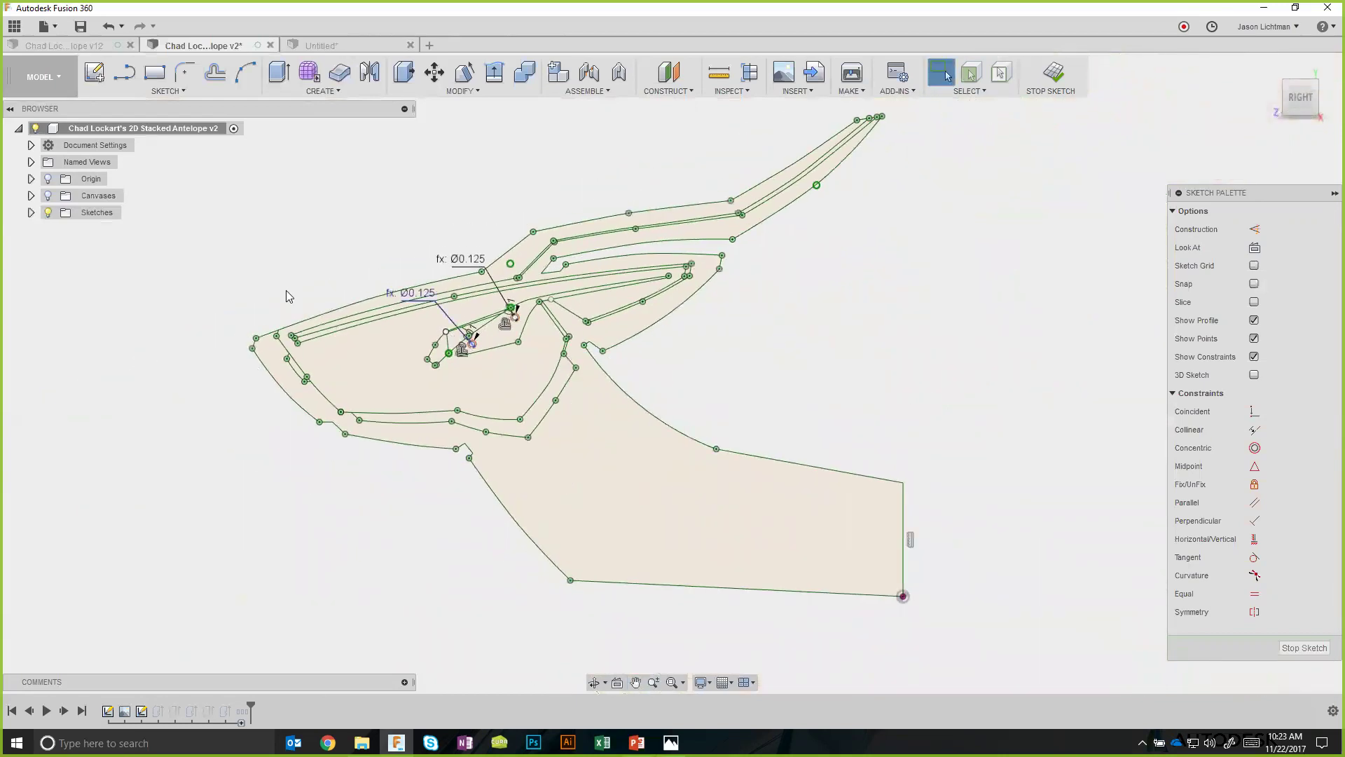
# Show the canvas to compare the head outline with the hand drawing, including the snout area, and hide the canvas again.
pyautogui.click(48, 196)
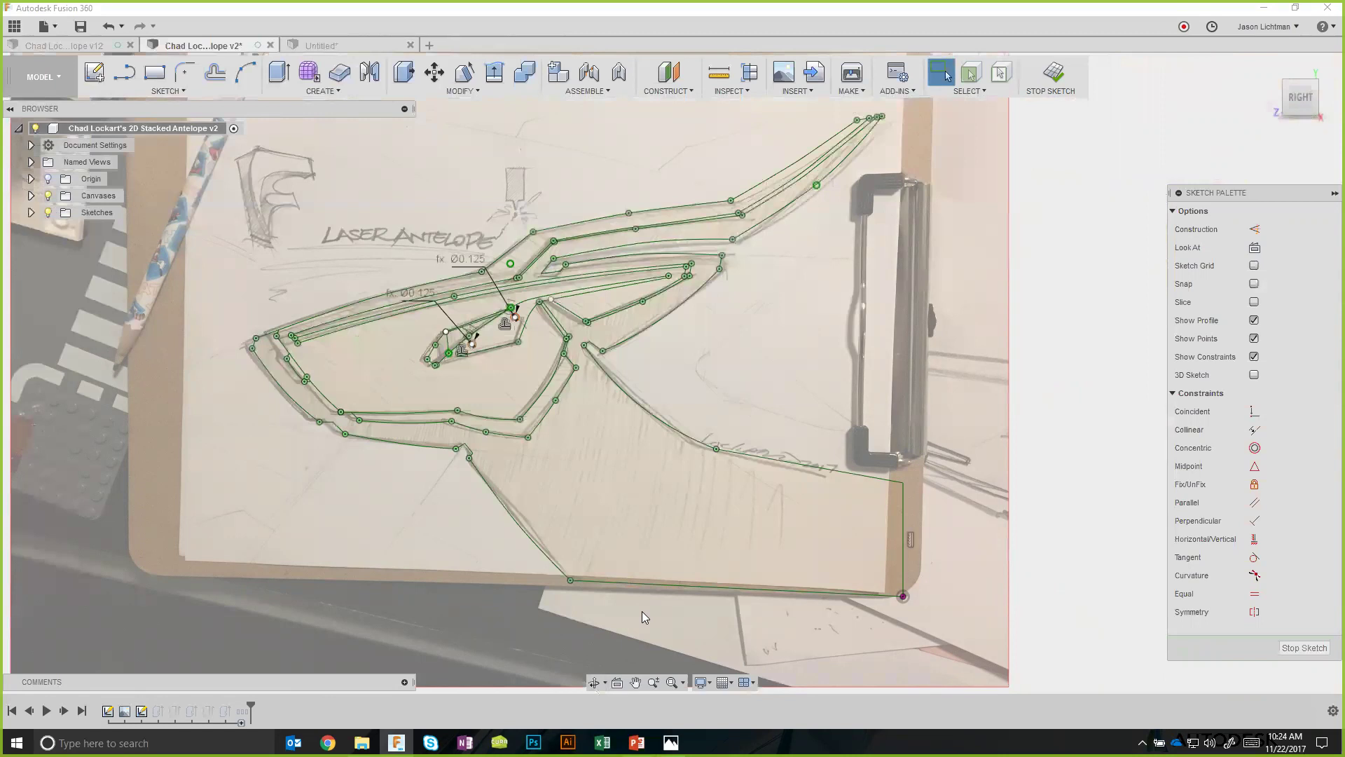
pyautogui.scroll(5, 319, 363)
pyautogui.scroll(2, 289, 343)
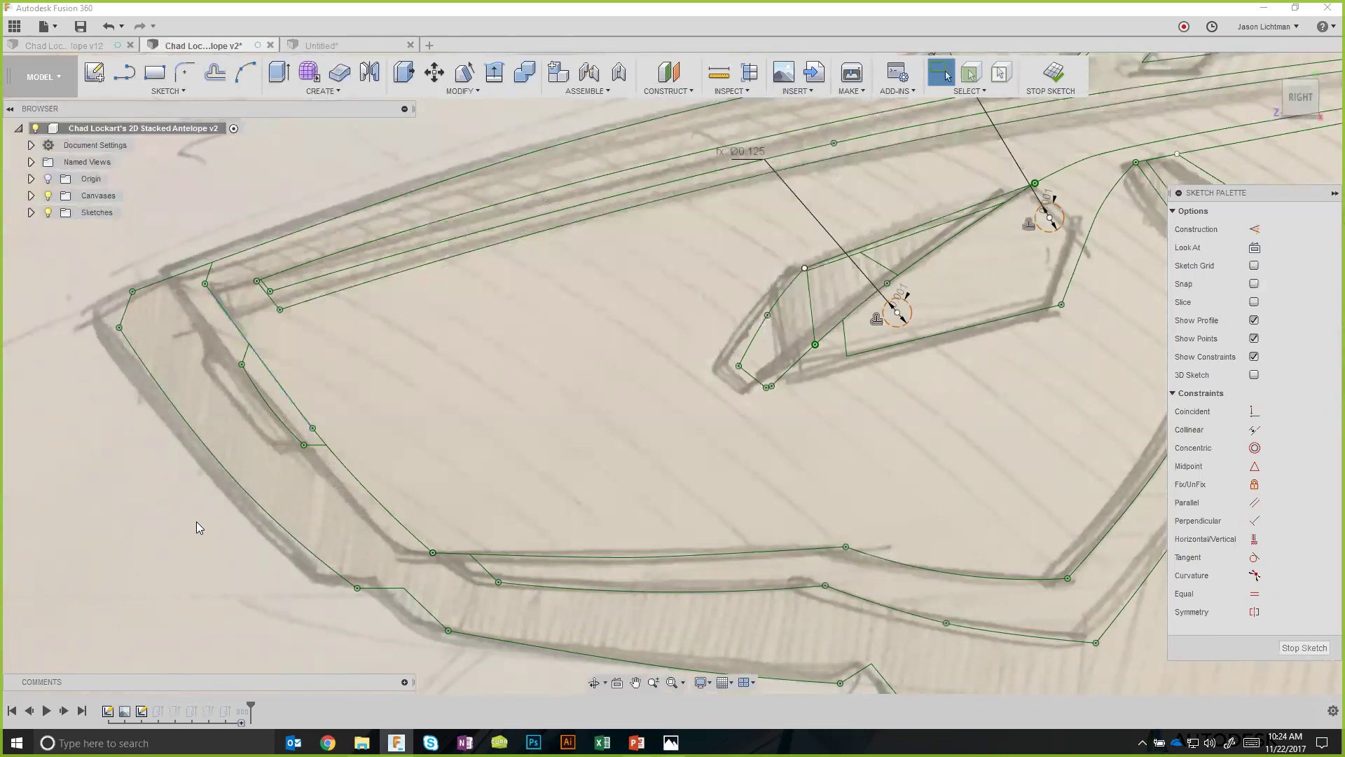
pyautogui.scroll(-6, 197, 521)
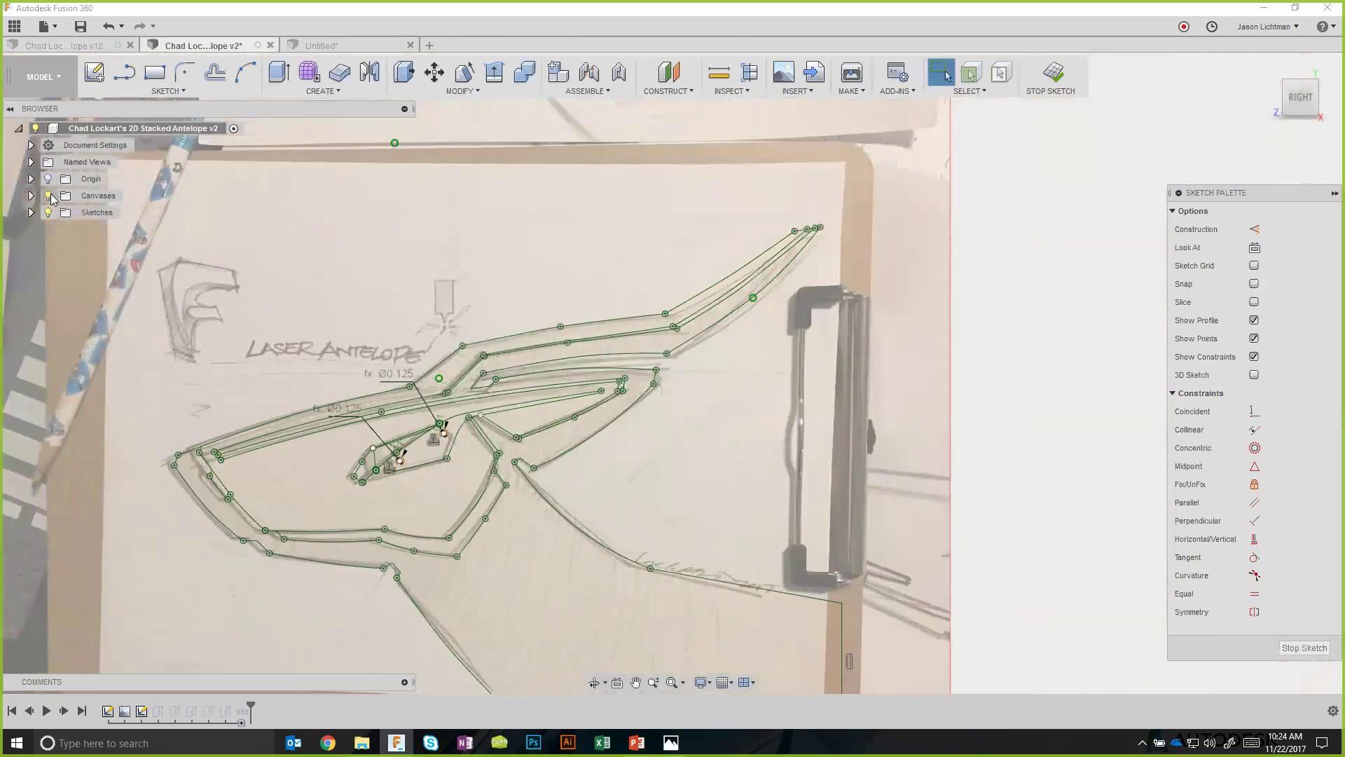
pyautogui.click(47, 196)
pyautogui.moveTo(156, 504); pyautogui.dragTo(180, 433, button='middle')
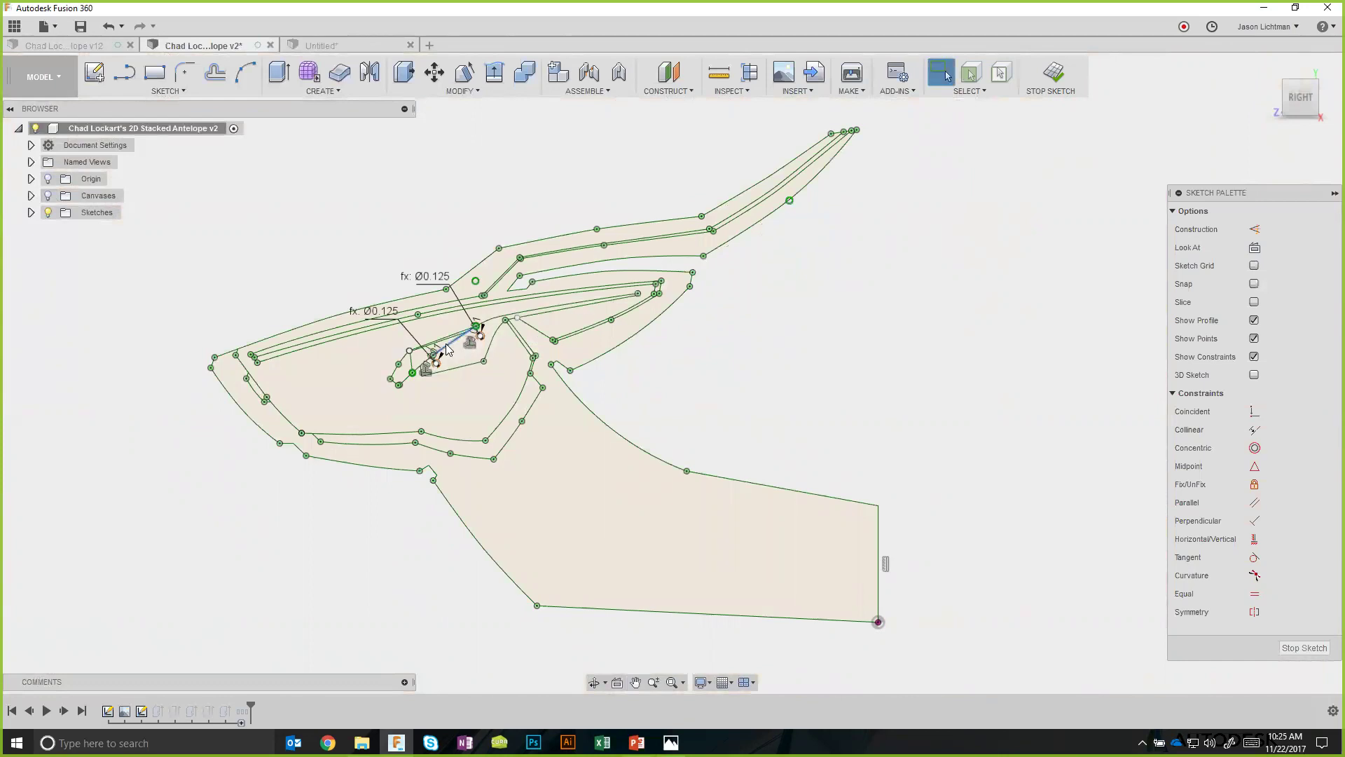
# Draw two overlapping rectangles in the empty space above the antelope's head.
pyautogui.scroll(3, 448, 351)
pyautogui.scroll(2, 443, 348)
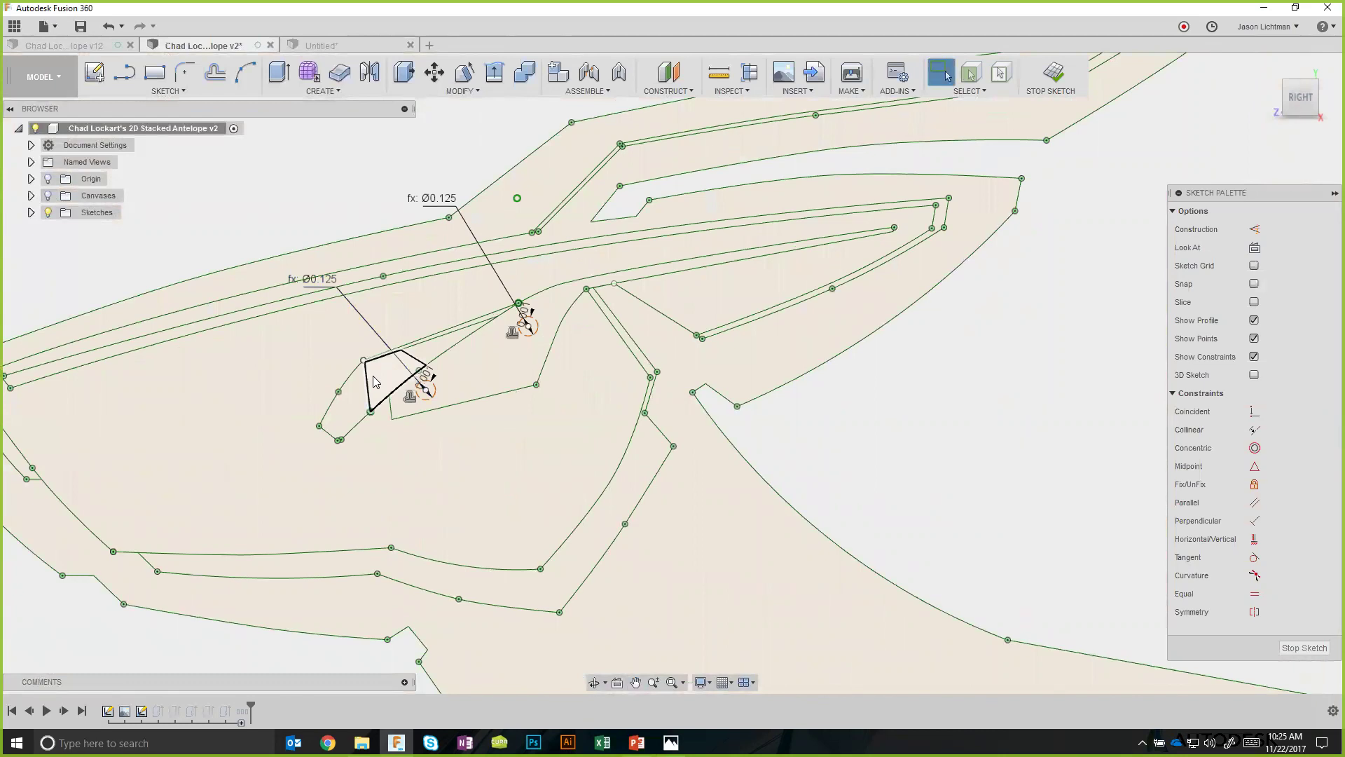
pyautogui.scroll(-3, 374, 382)
pyautogui.moveTo(373, 382); pyautogui.dragTo(430, 492, button='middle')
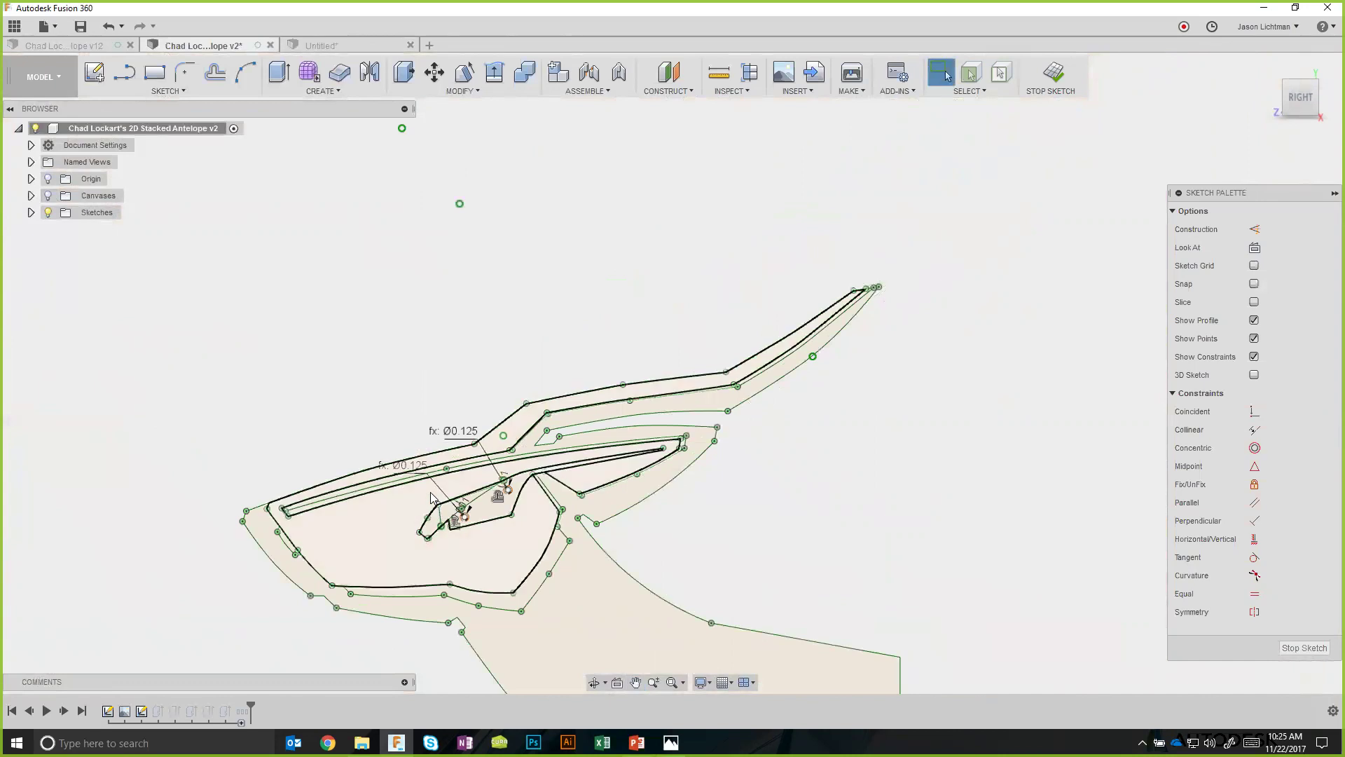
pyautogui.press('r')
pyautogui.click(260, 254)
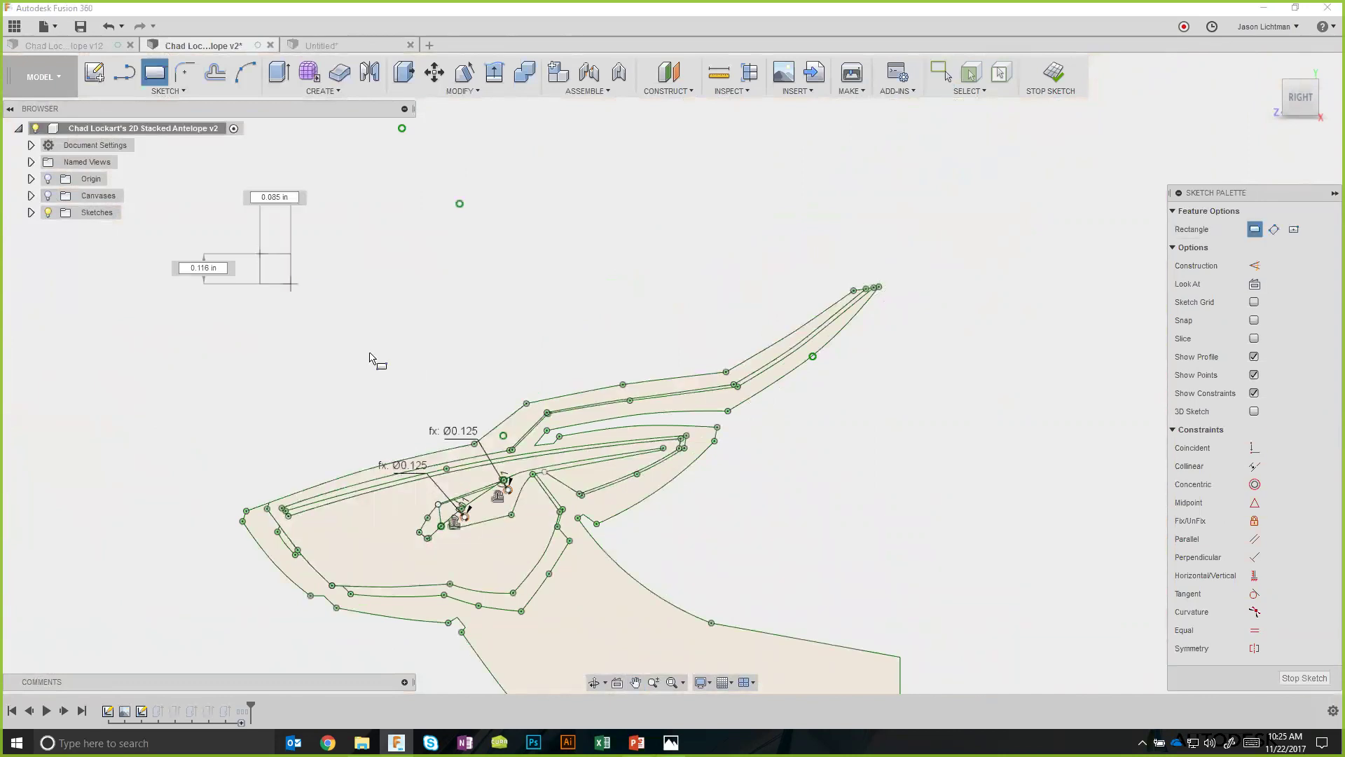
pyautogui.click(445, 372)
pyautogui.click(406, 325)
pyautogui.click(483, 396)
pyautogui.press('Escape')
pyautogui.scroll(2, 480, 394)
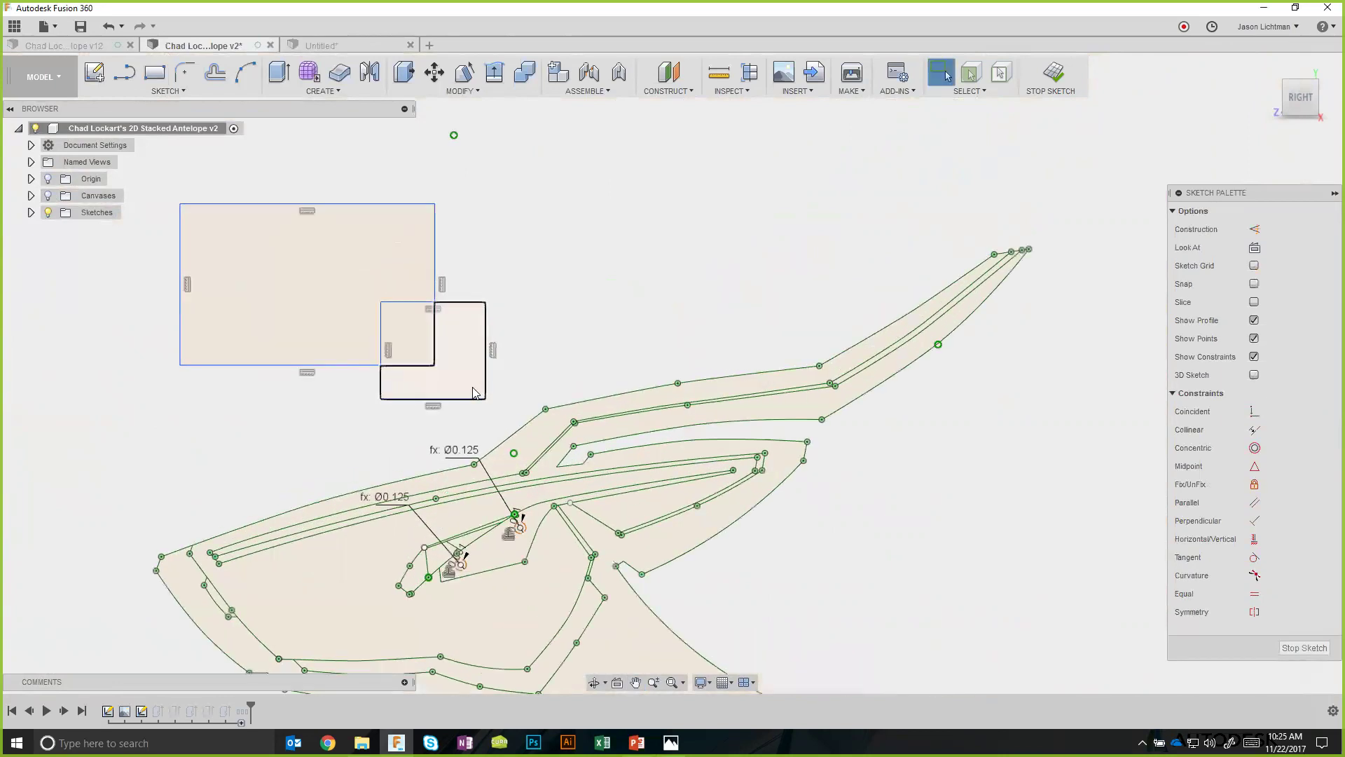
# Select each rectangle's profile on its own and together with the shared overlap to examine how overlapping profiles combine.
pyautogui.click(468, 366)
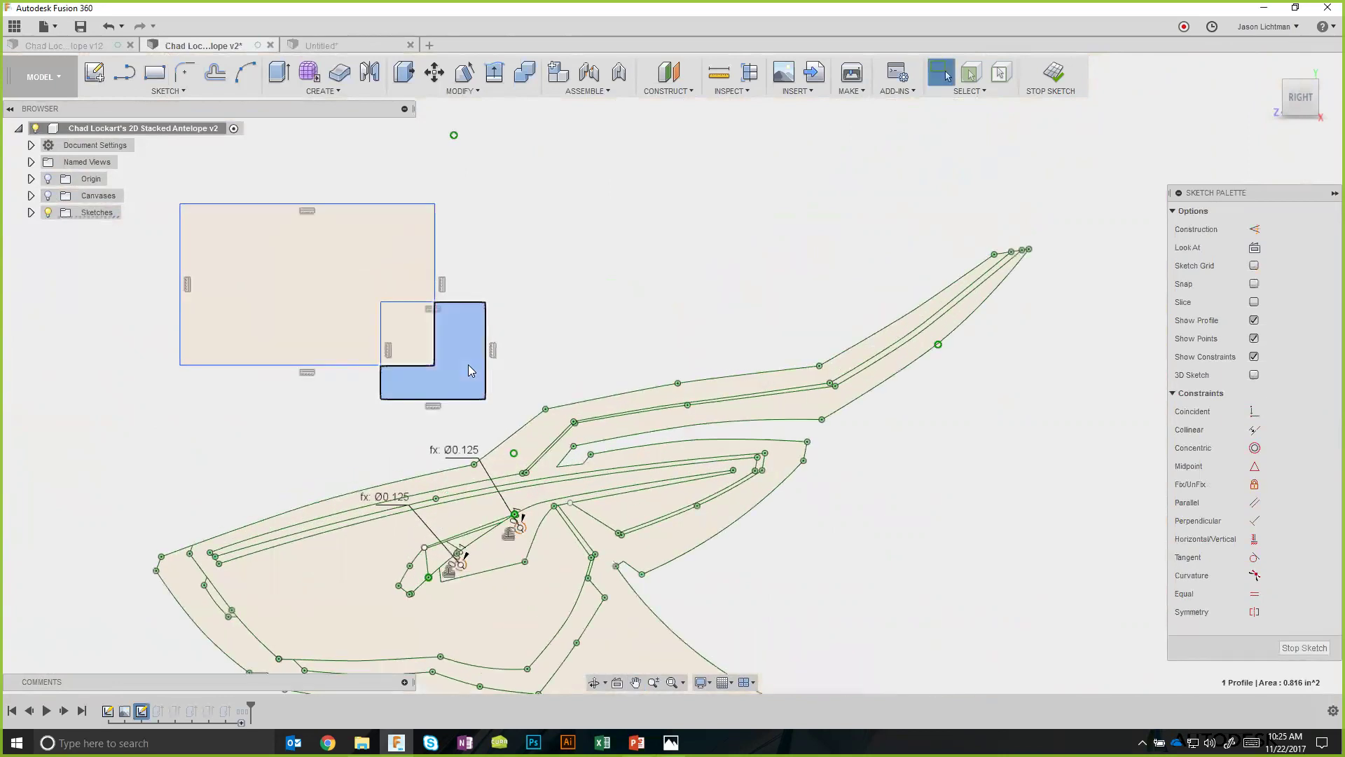
pyautogui.click(328, 296)
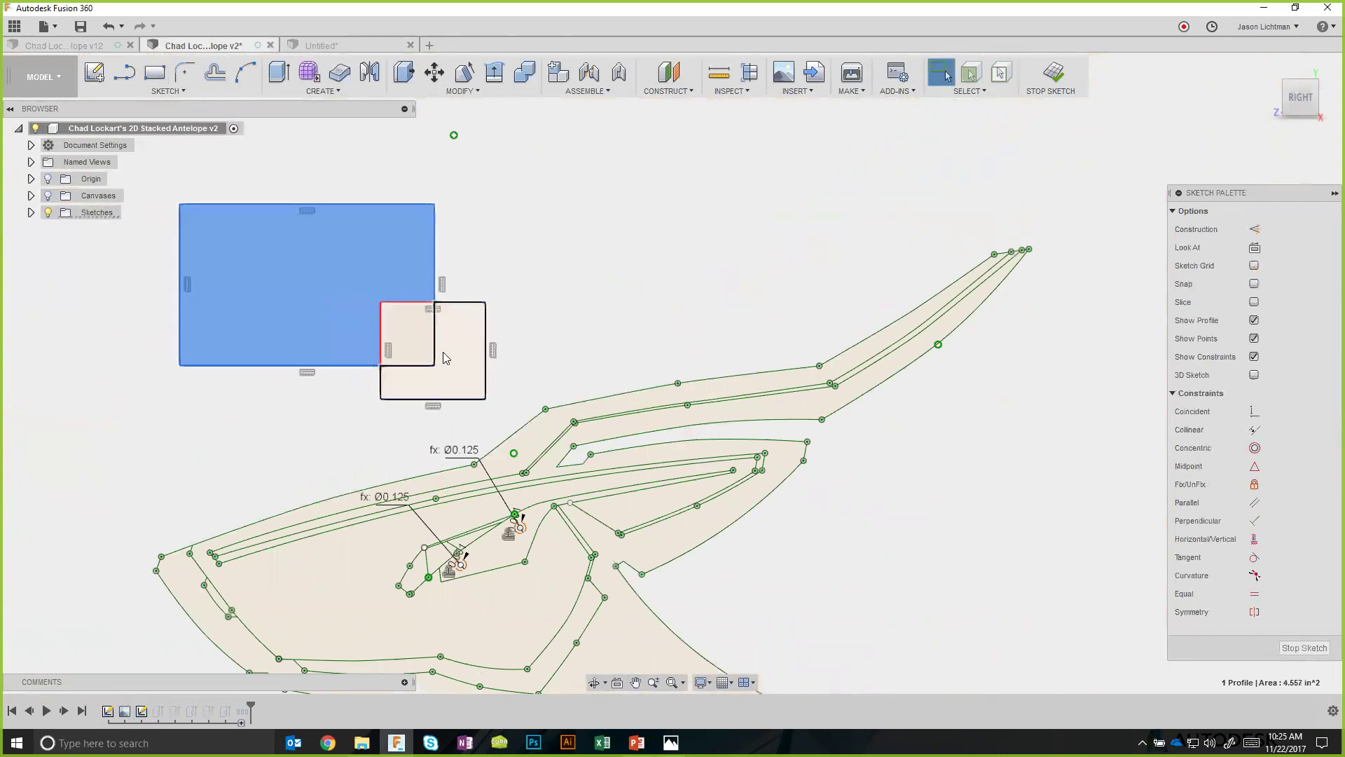
pyautogui.keyDown('shift'); pyautogui.click(405, 330); pyautogui.keyUp('shift')
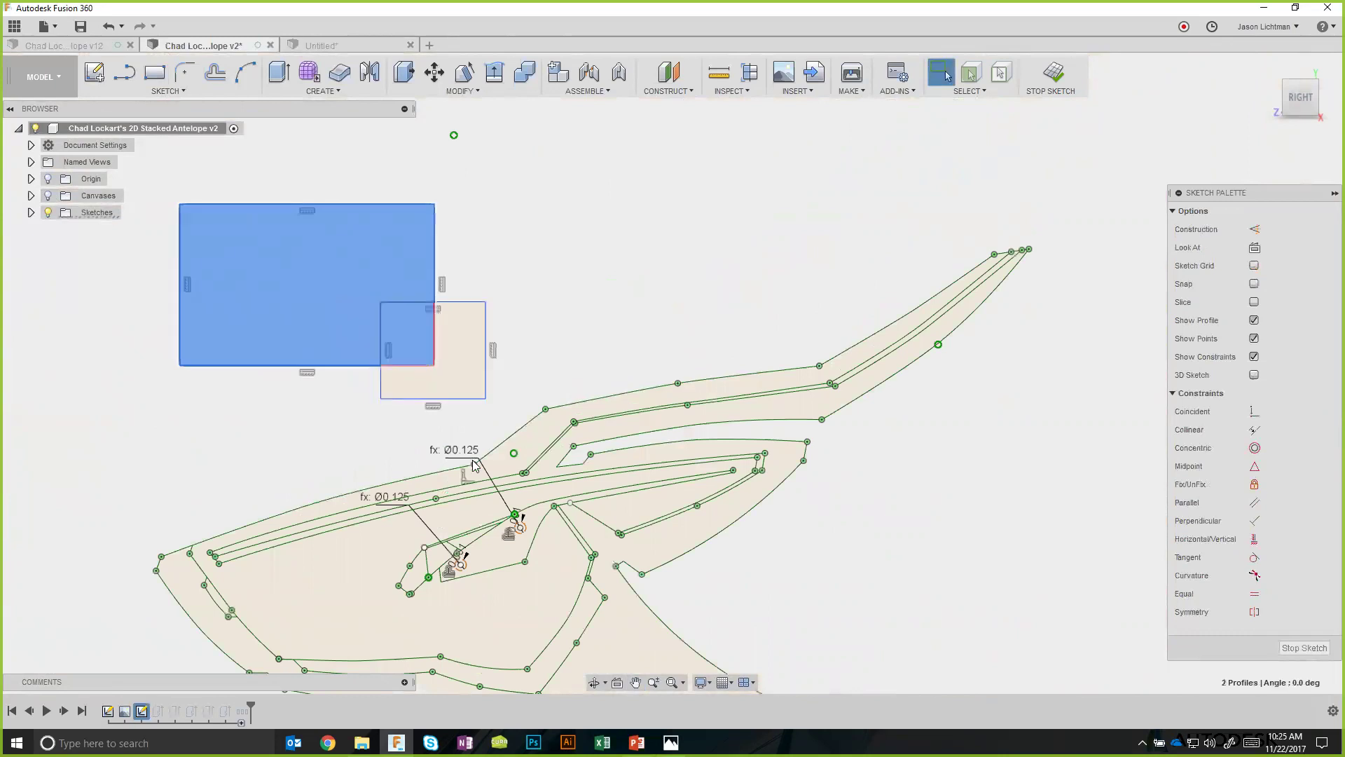
pyautogui.click(454, 390)
pyautogui.keyDown('shift'); pyautogui.click(418, 343); pyautogui.keyUp('shift')
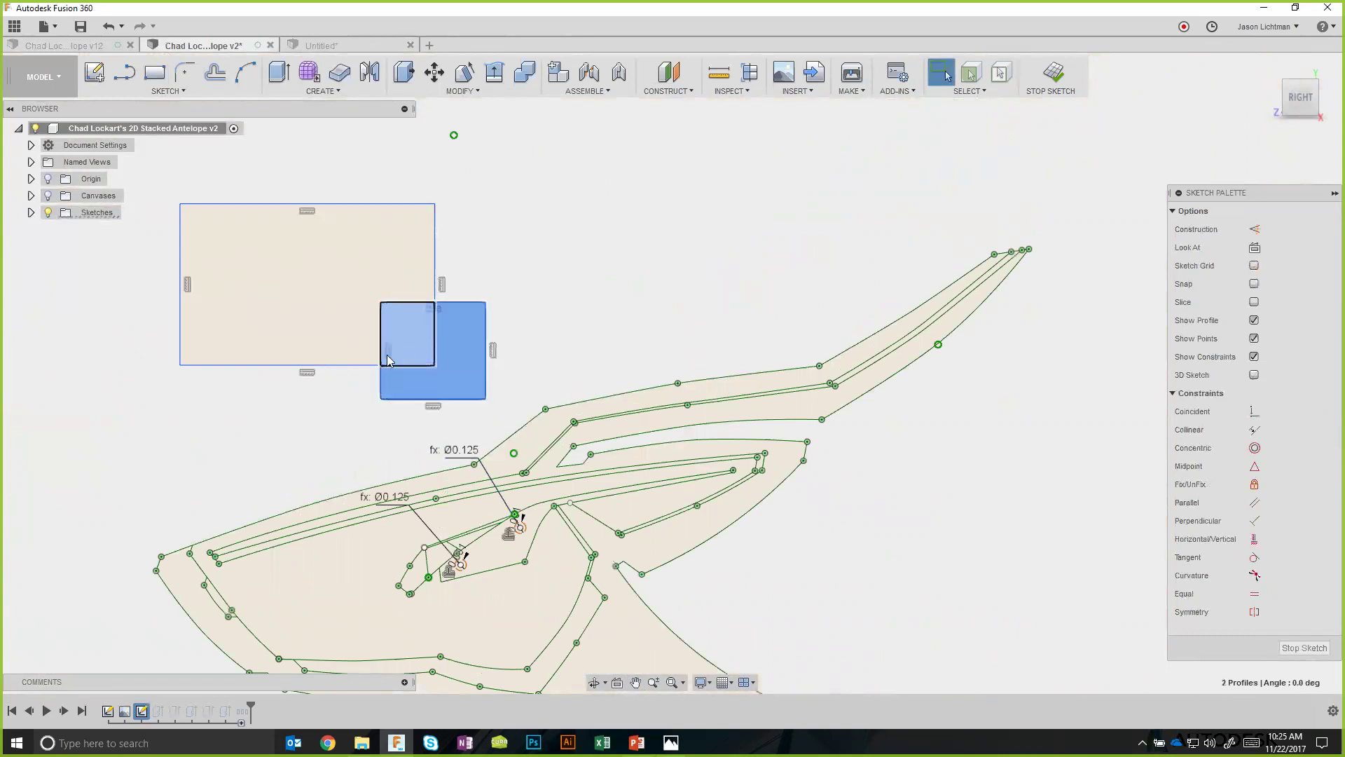
# Delete both overlapping test rectangles from the master sketch.
pyautogui.click(331, 407)
pyautogui.doubleClick(180, 205)
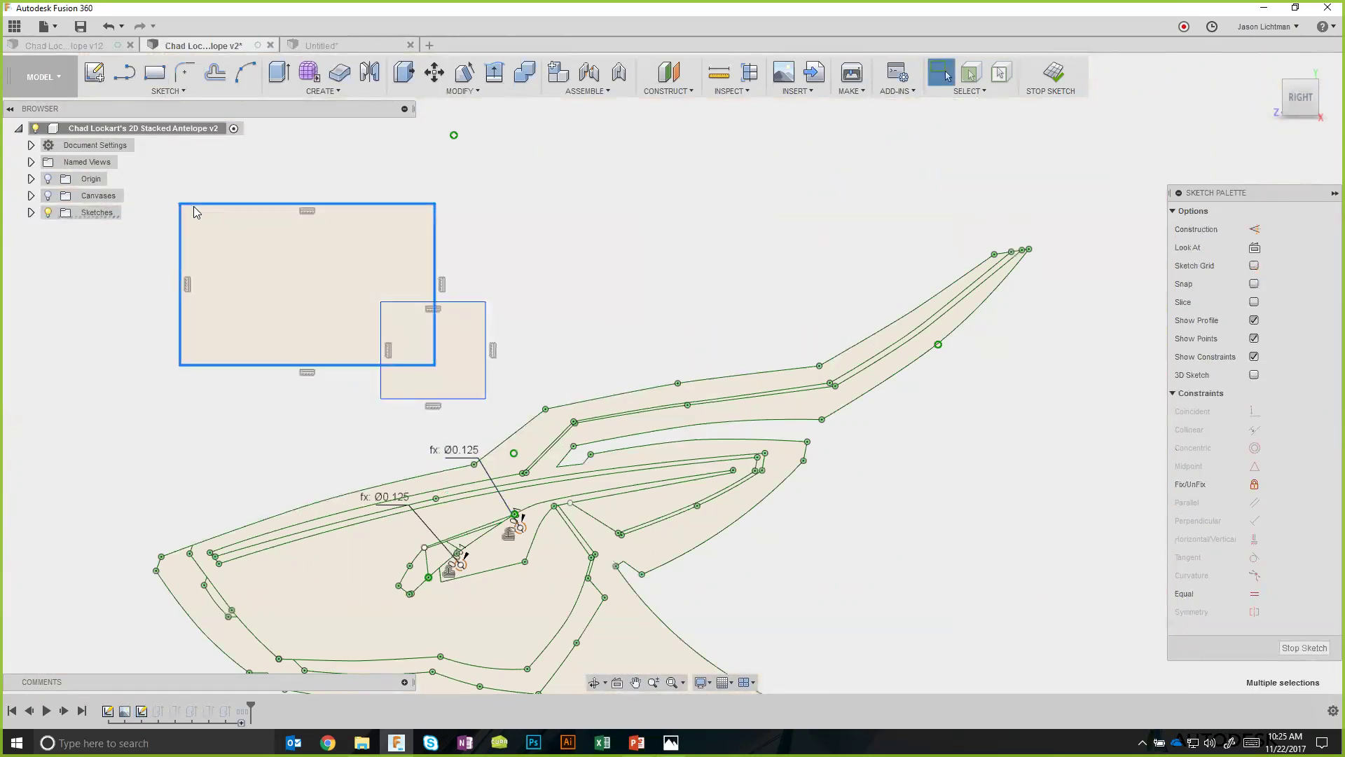
pyautogui.press('Delete')
pyautogui.click(397, 327)
pyautogui.press('Delete')
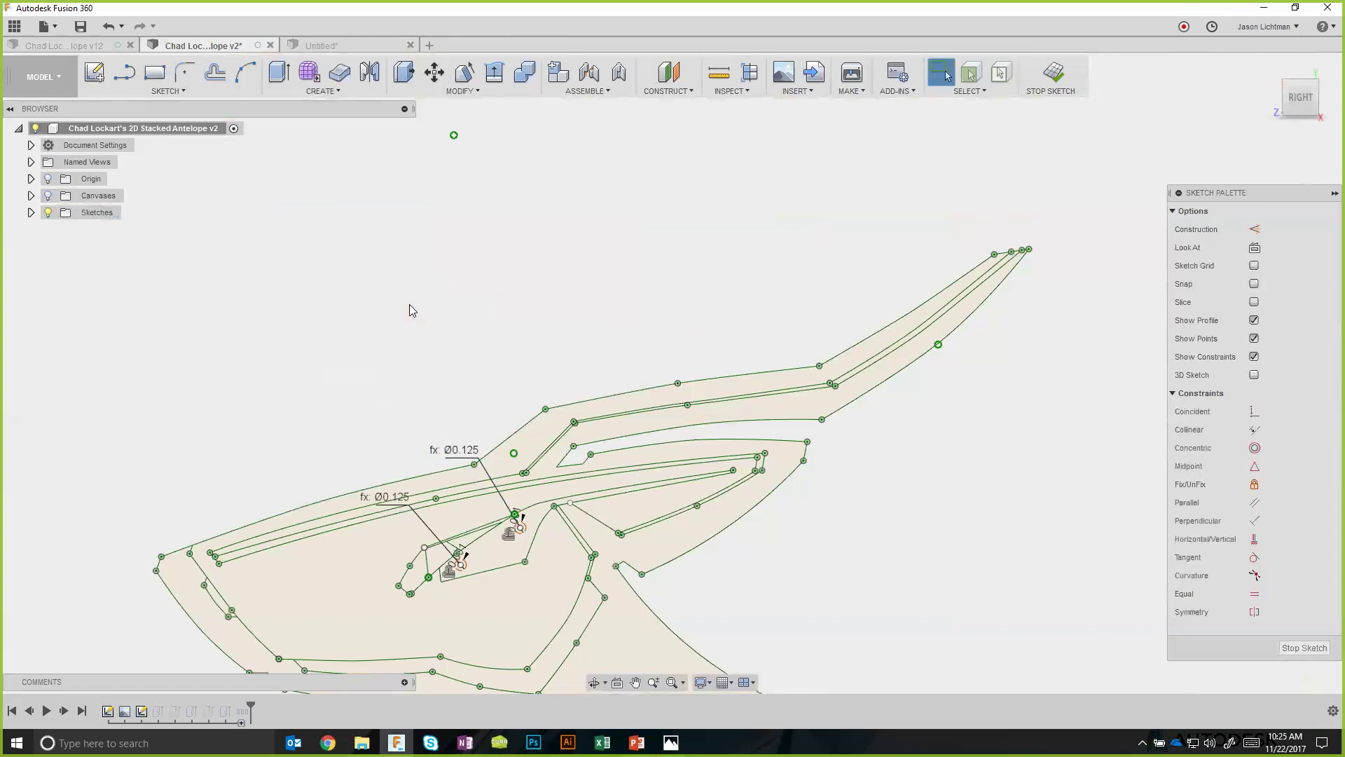
# Finish editing the master sketch and open the Glowforge Cutting Area sketch for editing.
pyautogui.scroll(-3, 395, 377)
pyautogui.scroll(-1, 703, 563)
pyautogui.moveTo(795, 582); pyautogui.dragTo(771, 499, button='middle')
pyautogui.scroll(1, 772, 499)
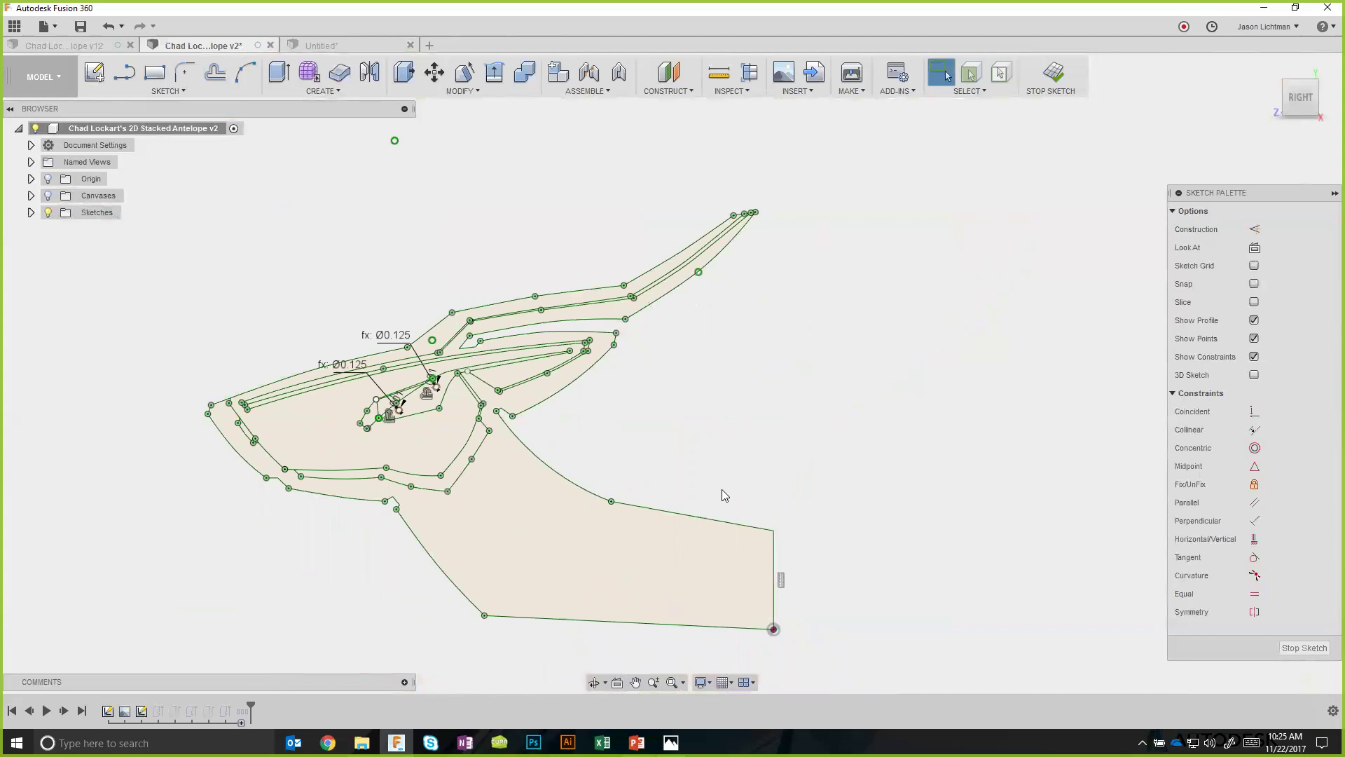
pyautogui.click(1283, 649)
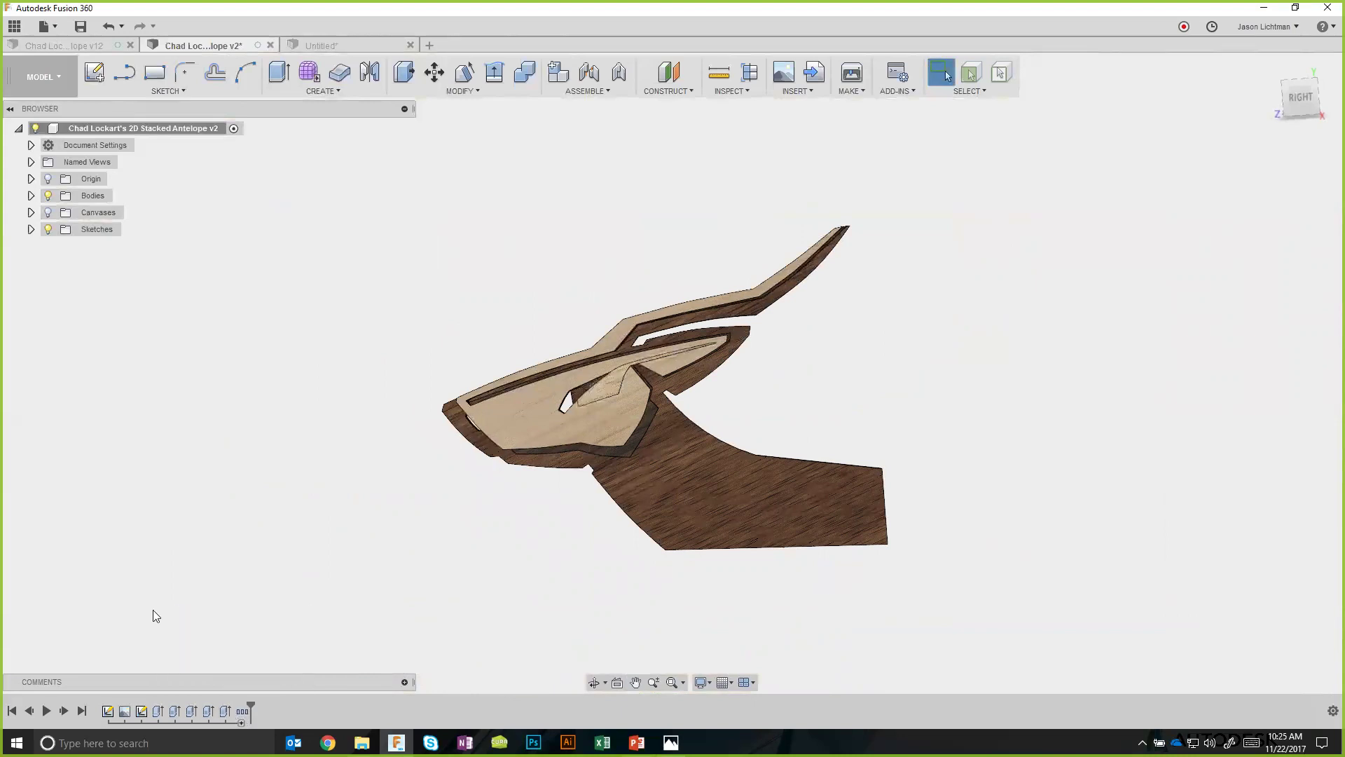
pyautogui.rightClick(107, 711)
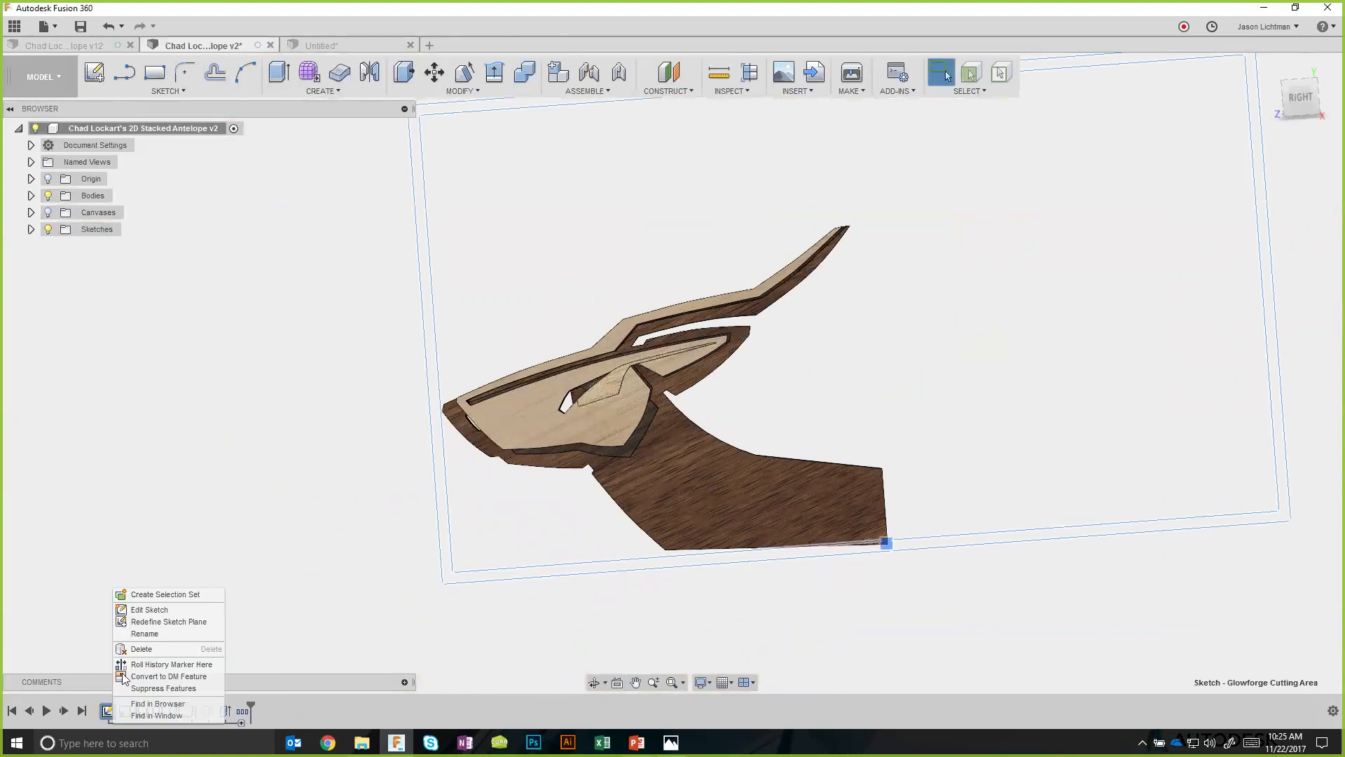
pyautogui.click(146, 608)
pyautogui.moveTo(958, 595); pyautogui.dragTo(633, 591, button='middle')
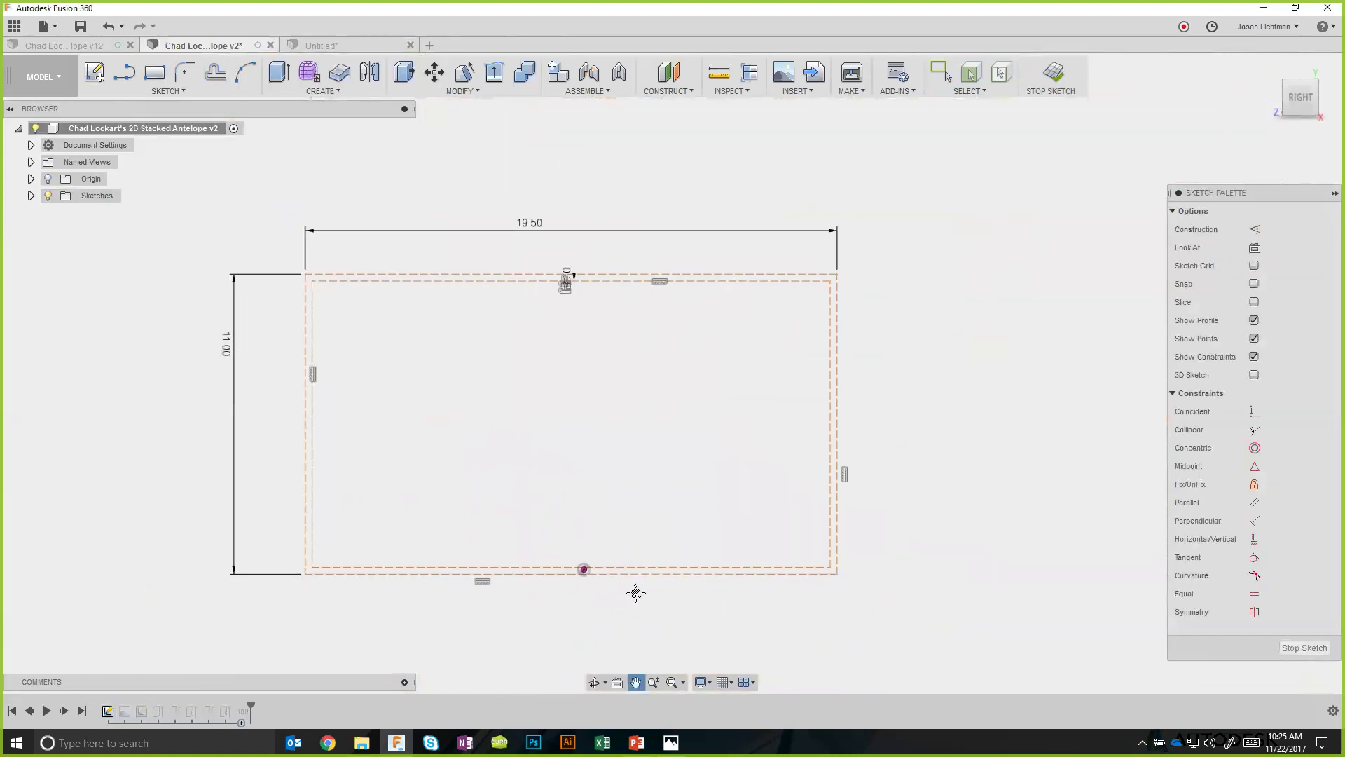
# Check the offset dimension between the cutting area's two rectangles and delete the inner offset rectangle.
pyautogui.scroll(1, 636, 594)
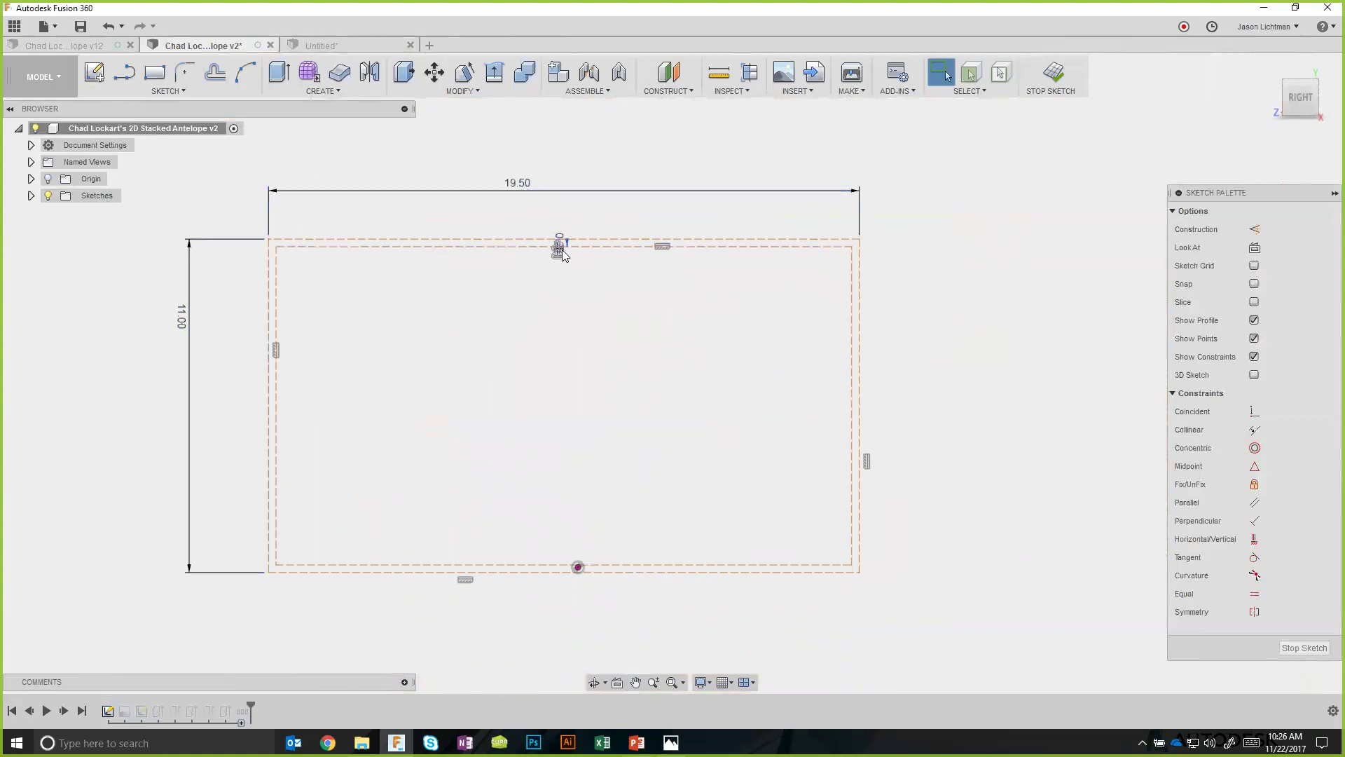
pyautogui.scroll(5, 562, 249)
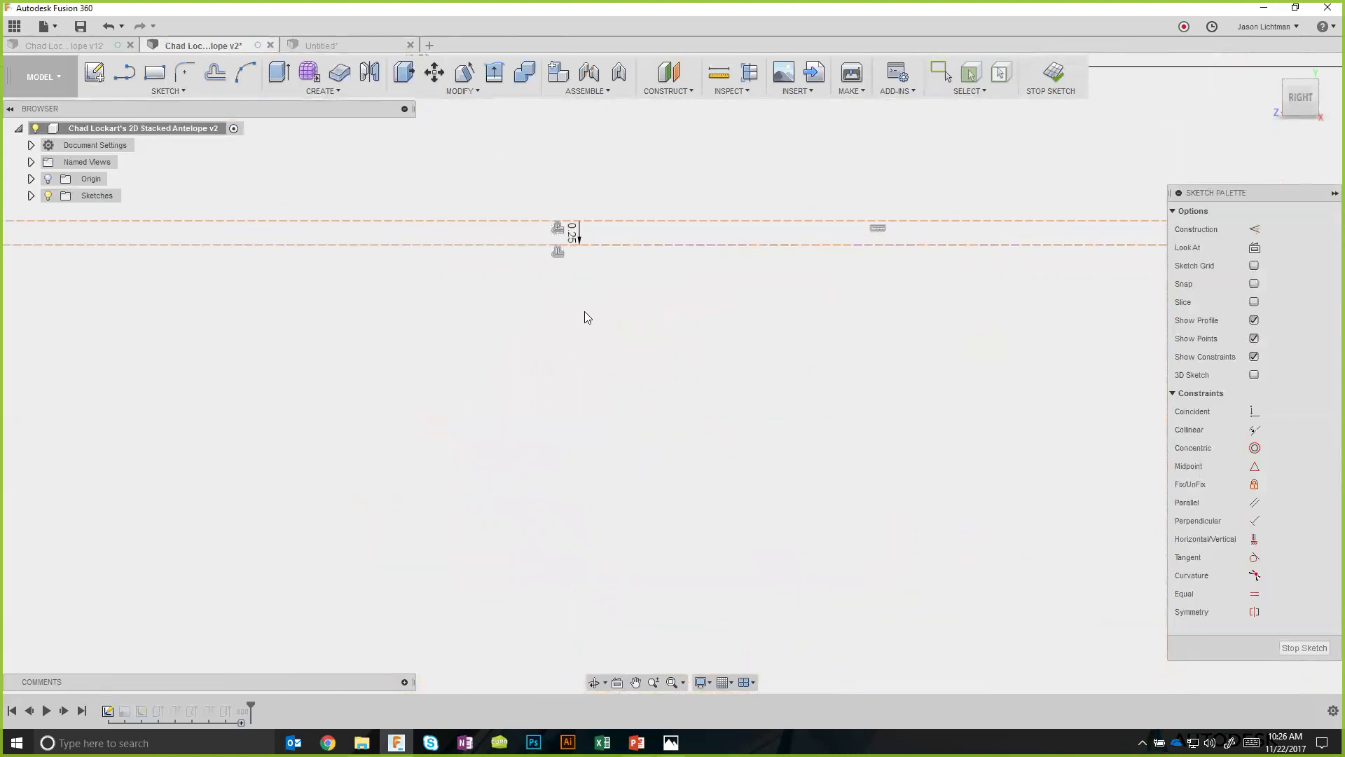
pyautogui.scroll(3, 589, 238)
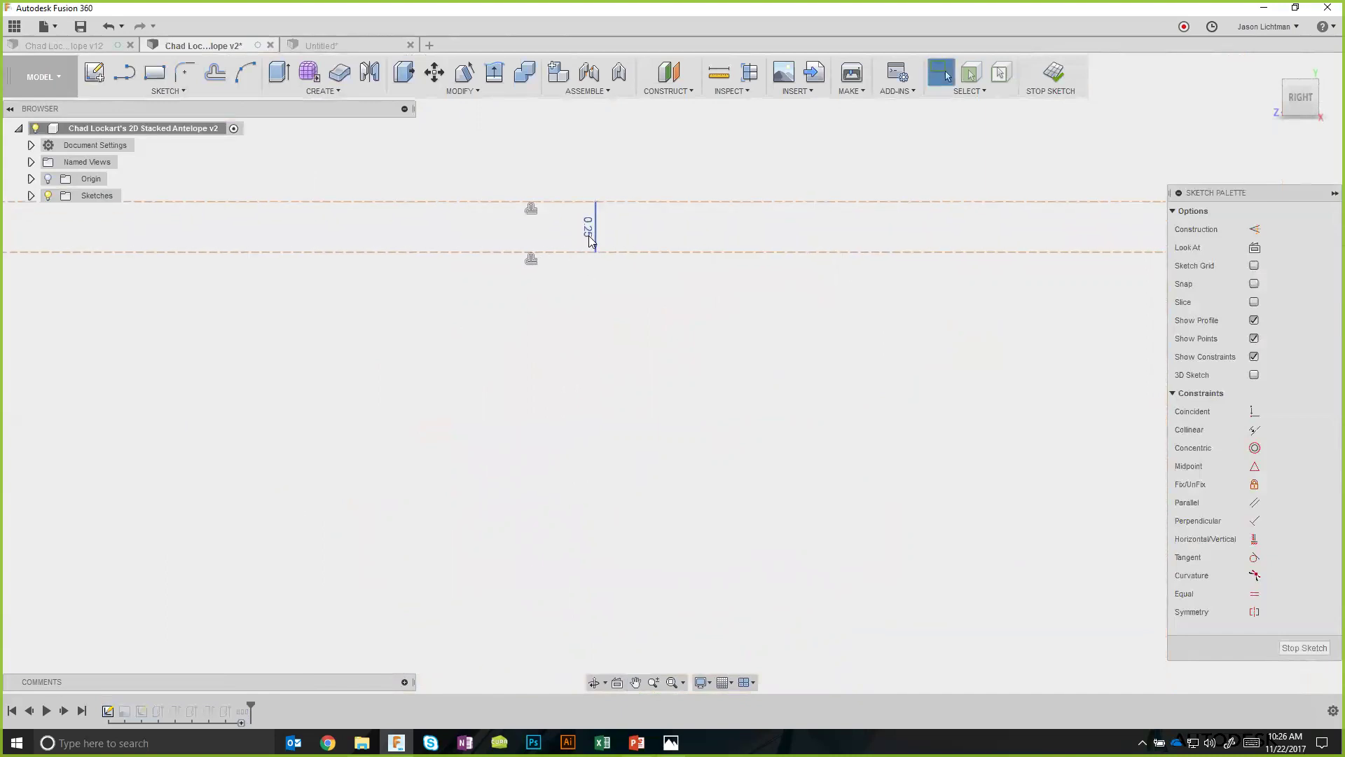
pyautogui.scroll(-8, 607, 312)
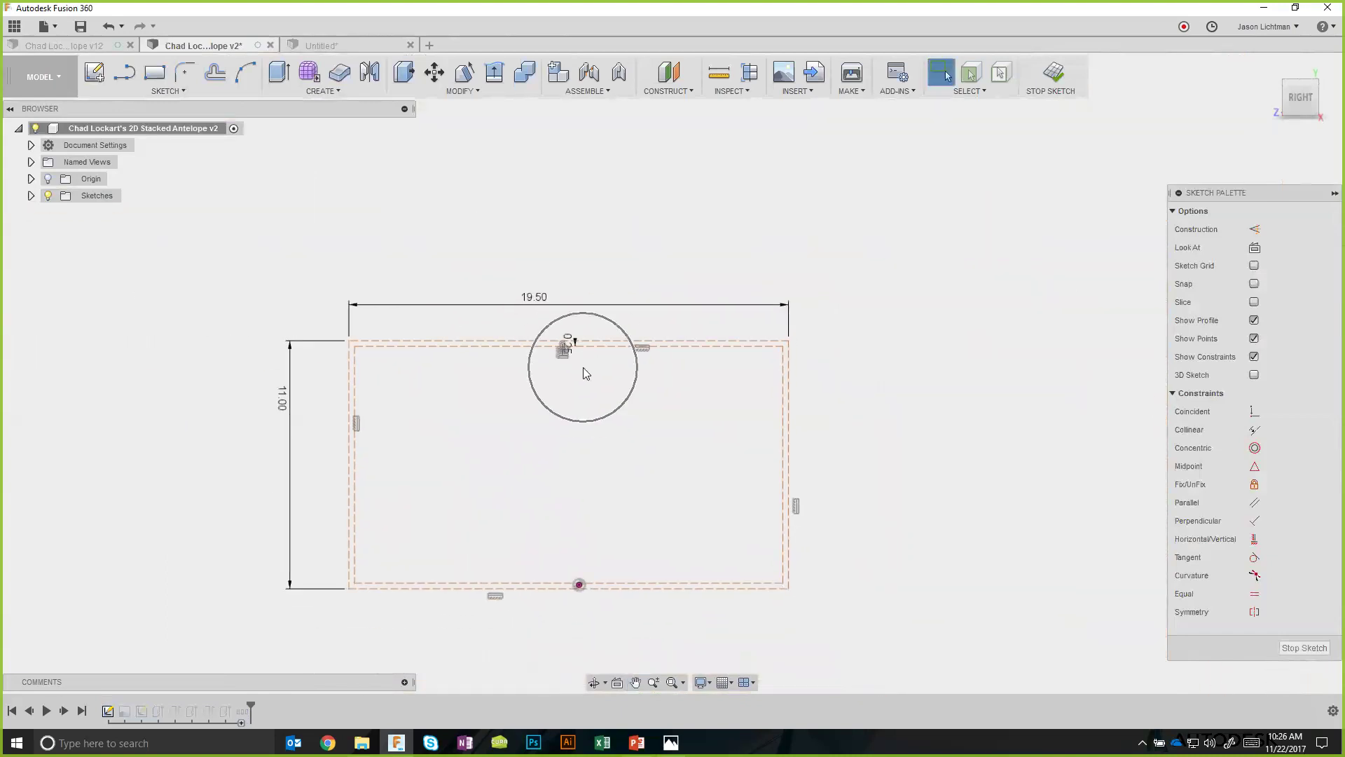
pyautogui.doubleClick(595, 348)
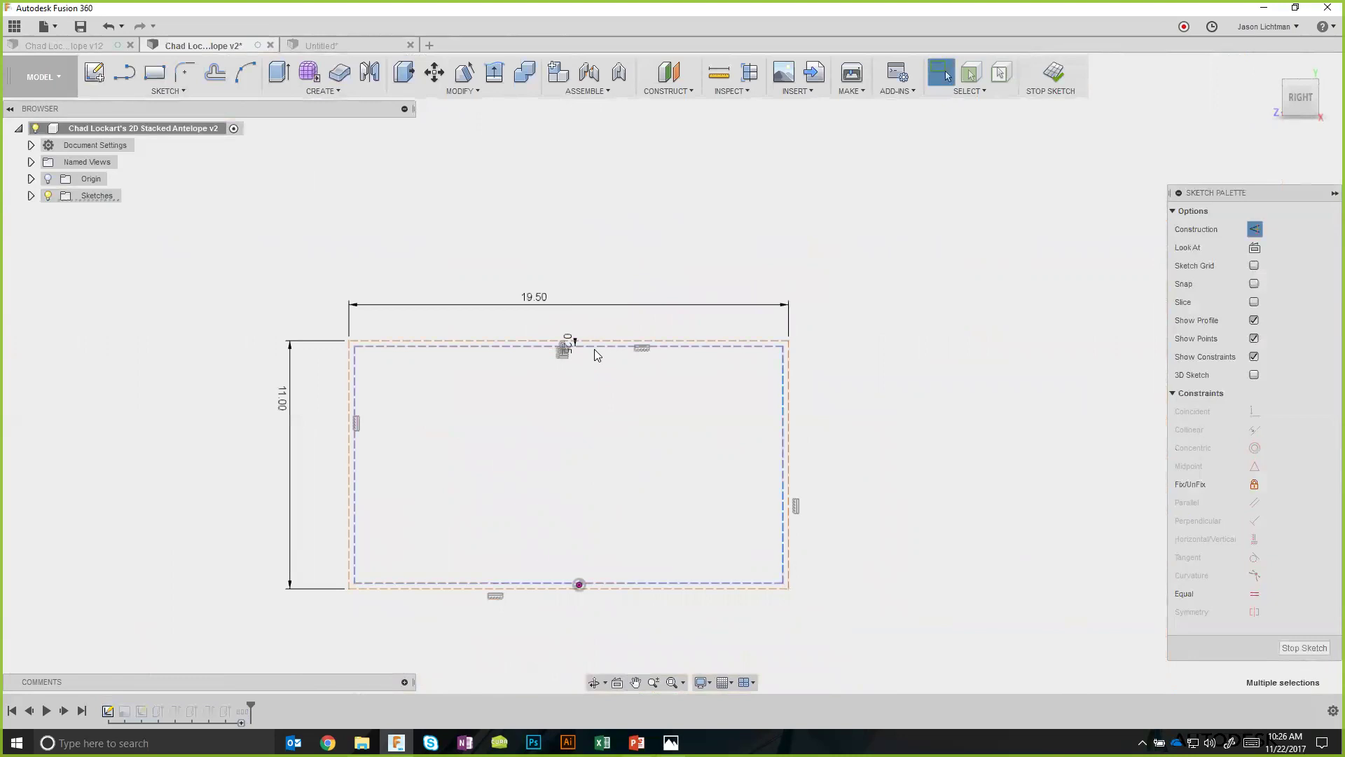
pyautogui.press('Delete')
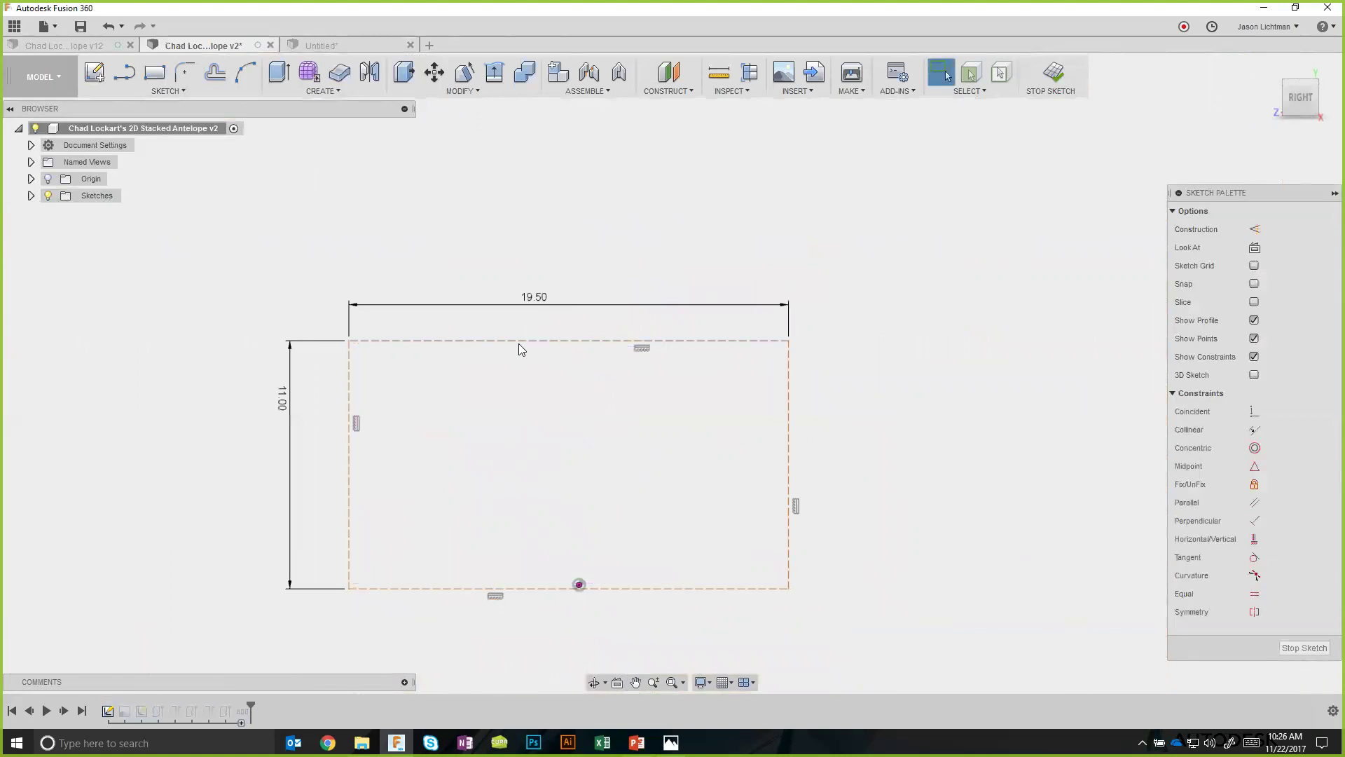
# Draw a two-point rectangle about 11 in tall beside the existing dashed cutting-area rectangle.
pyautogui.keyDown('ctrl'); pyautogui.moveTo(680, 499); pyautogui.dragTo(510, 454, button='middle'); pyautogui.keyUp('ctrl')
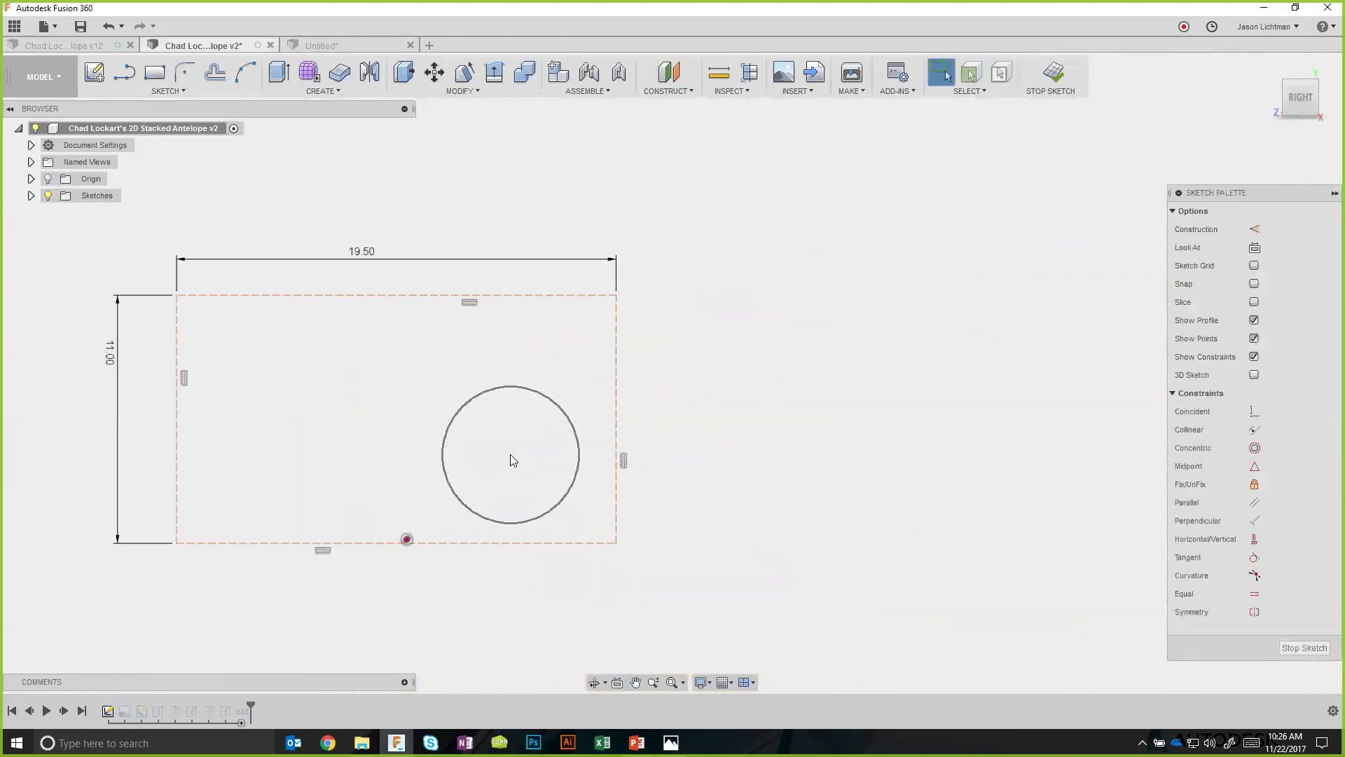
pyautogui.press('r')
pyautogui.click(694, 294)
pyautogui.click(1092, 544)
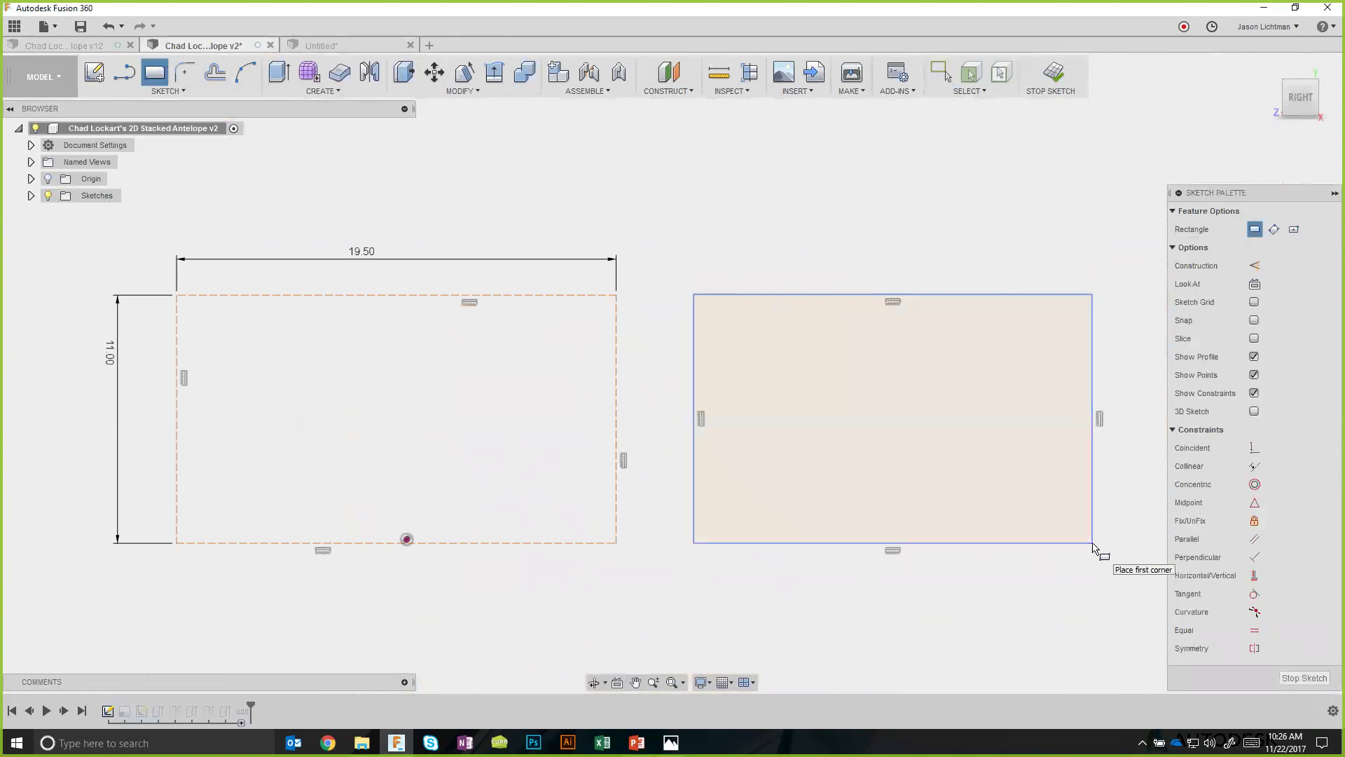
# Dimension the new rectangle with a width of 19.5 in and a height of 11 in.
pyautogui.press('d')
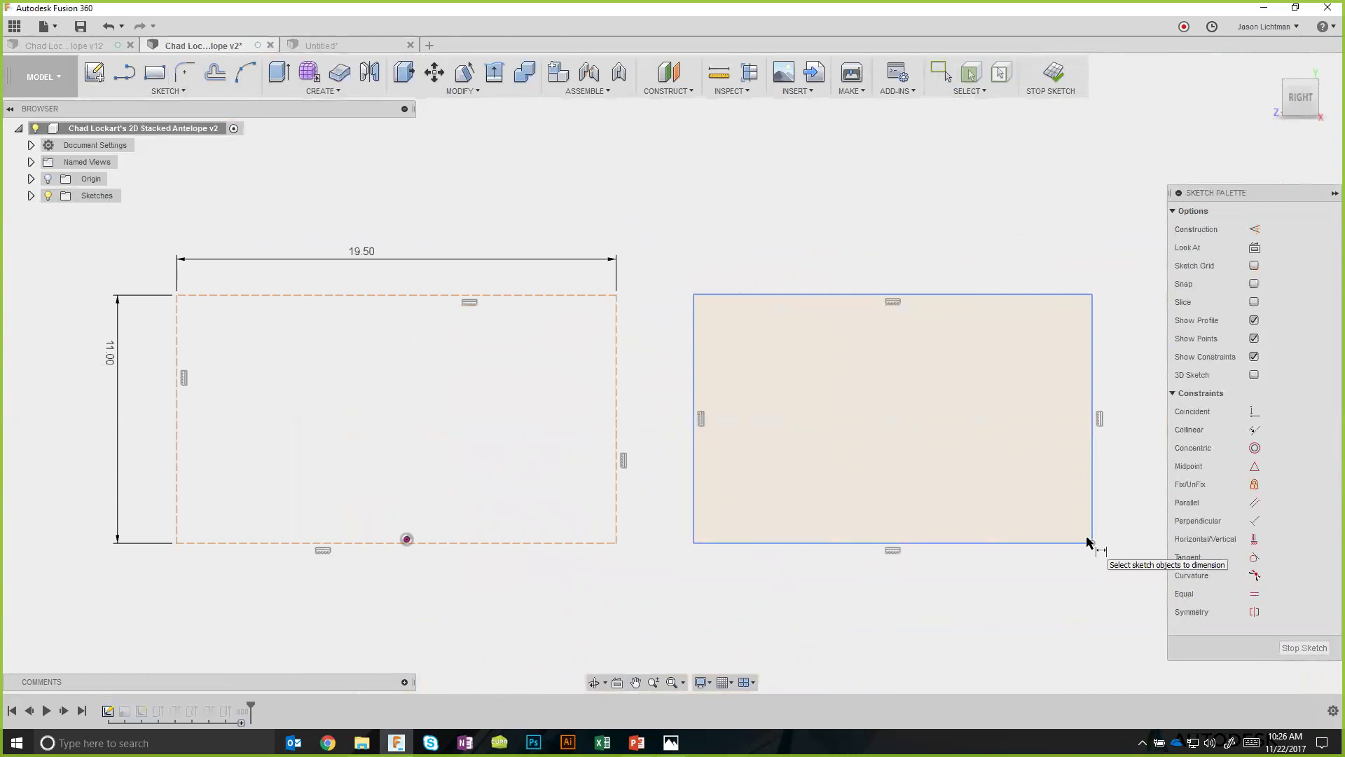
pyautogui.click(907, 297)
pyautogui.click(902, 265)
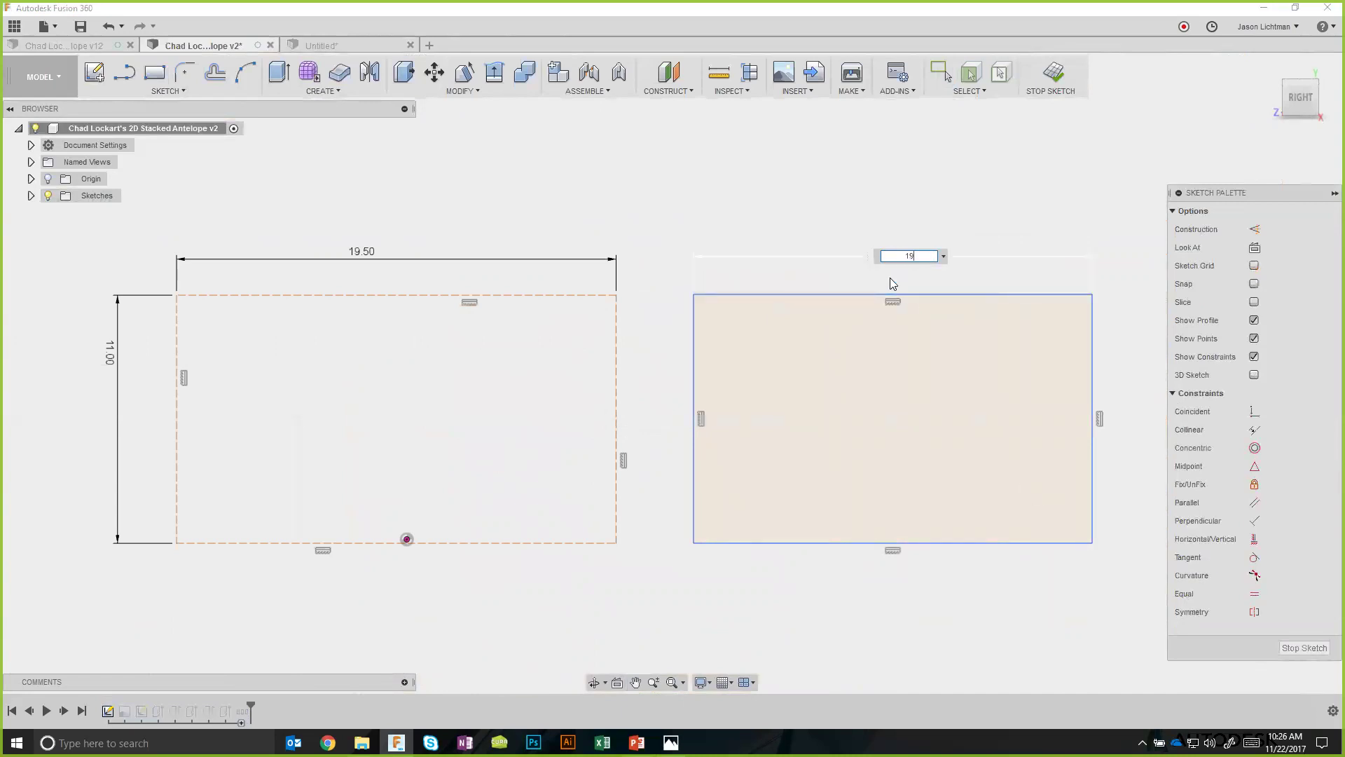
pyautogui.press('Return')
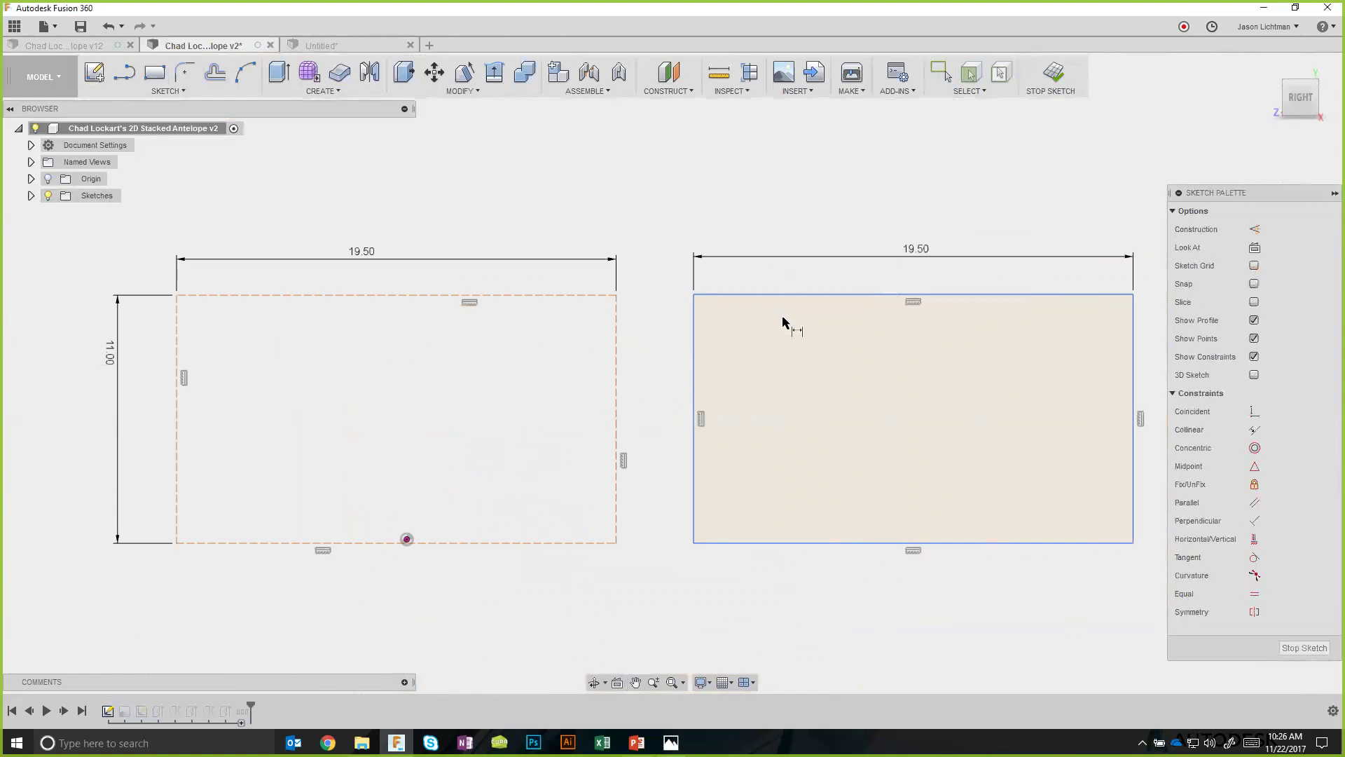
pyautogui.click(695, 339)
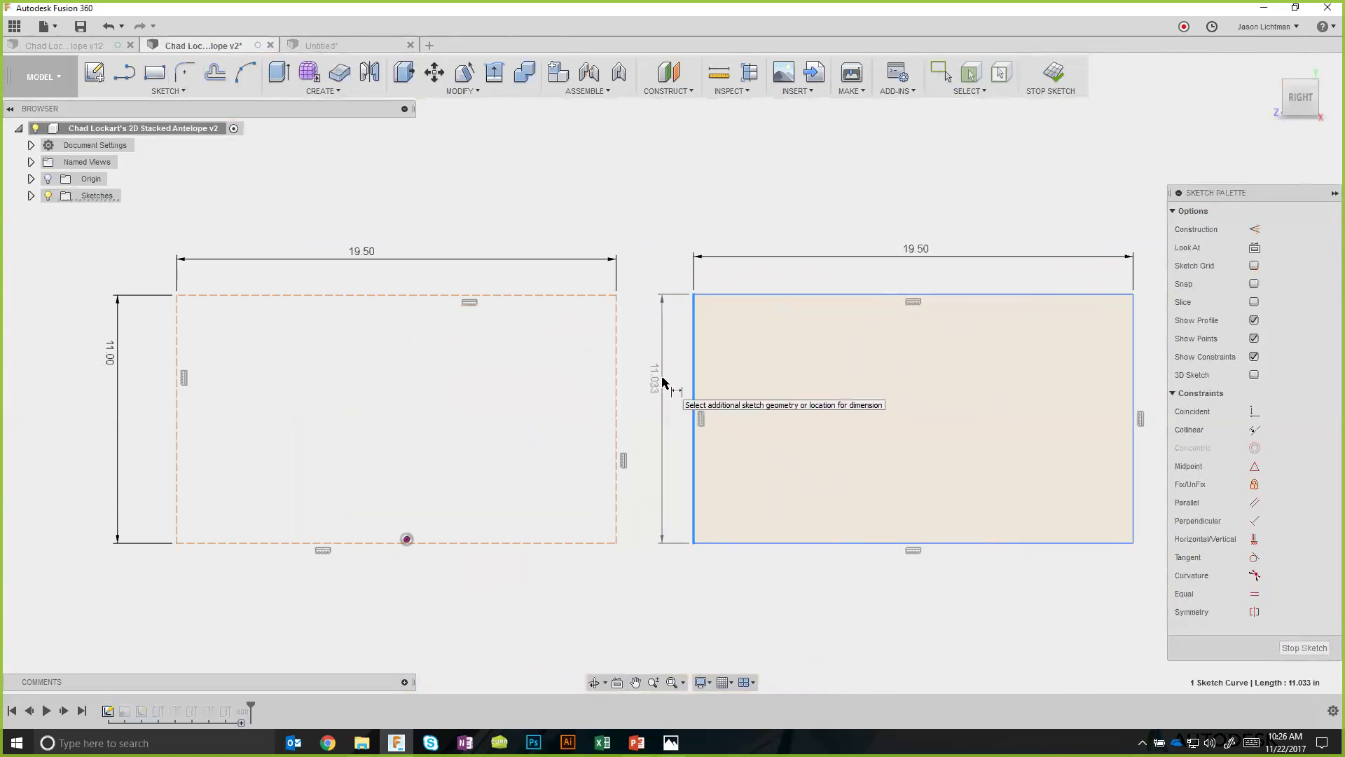
pyautogui.click(662, 382)
pyautogui.write('11')
pyautogui.press('Return')
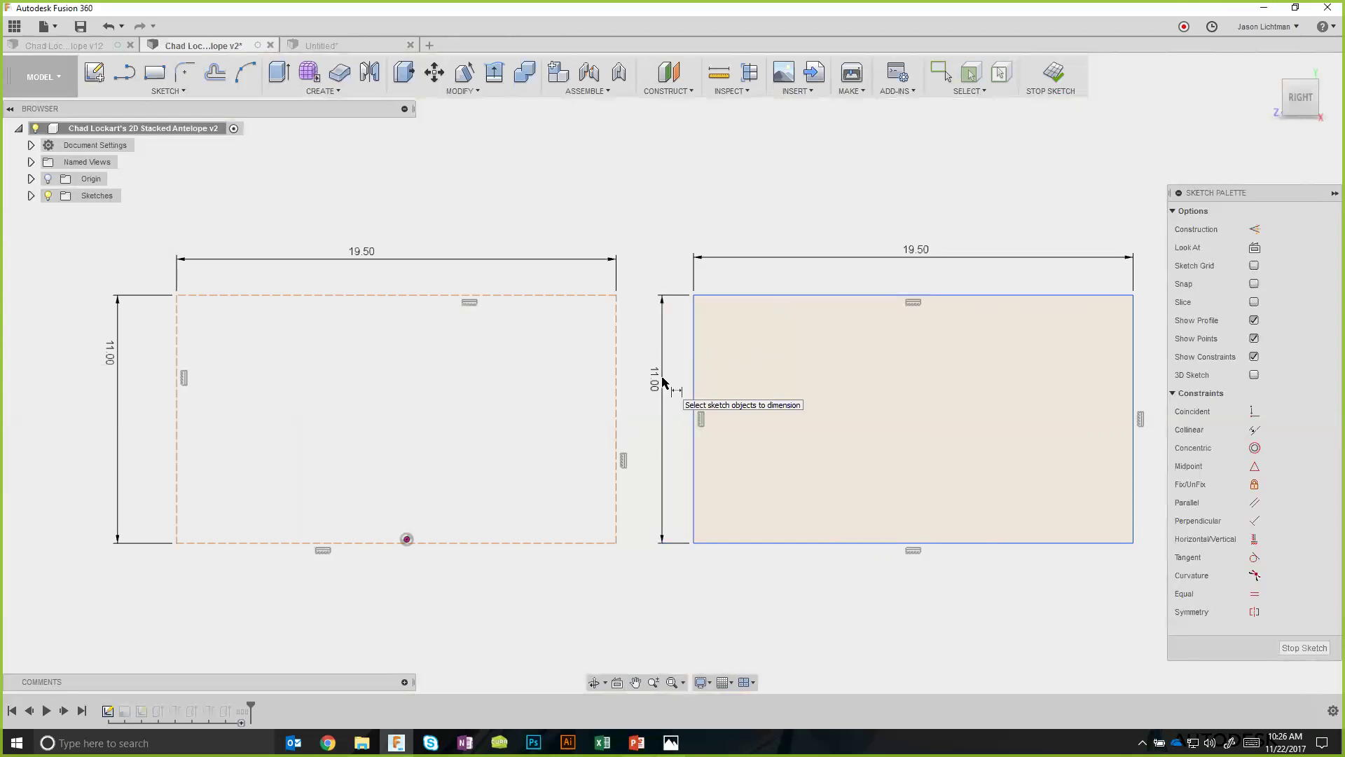
# Convert all four sides of the new 19.5 by 11 in rectangle to construction lines.
pyautogui.press('Escape')
pyautogui.doubleClick(759, 296)
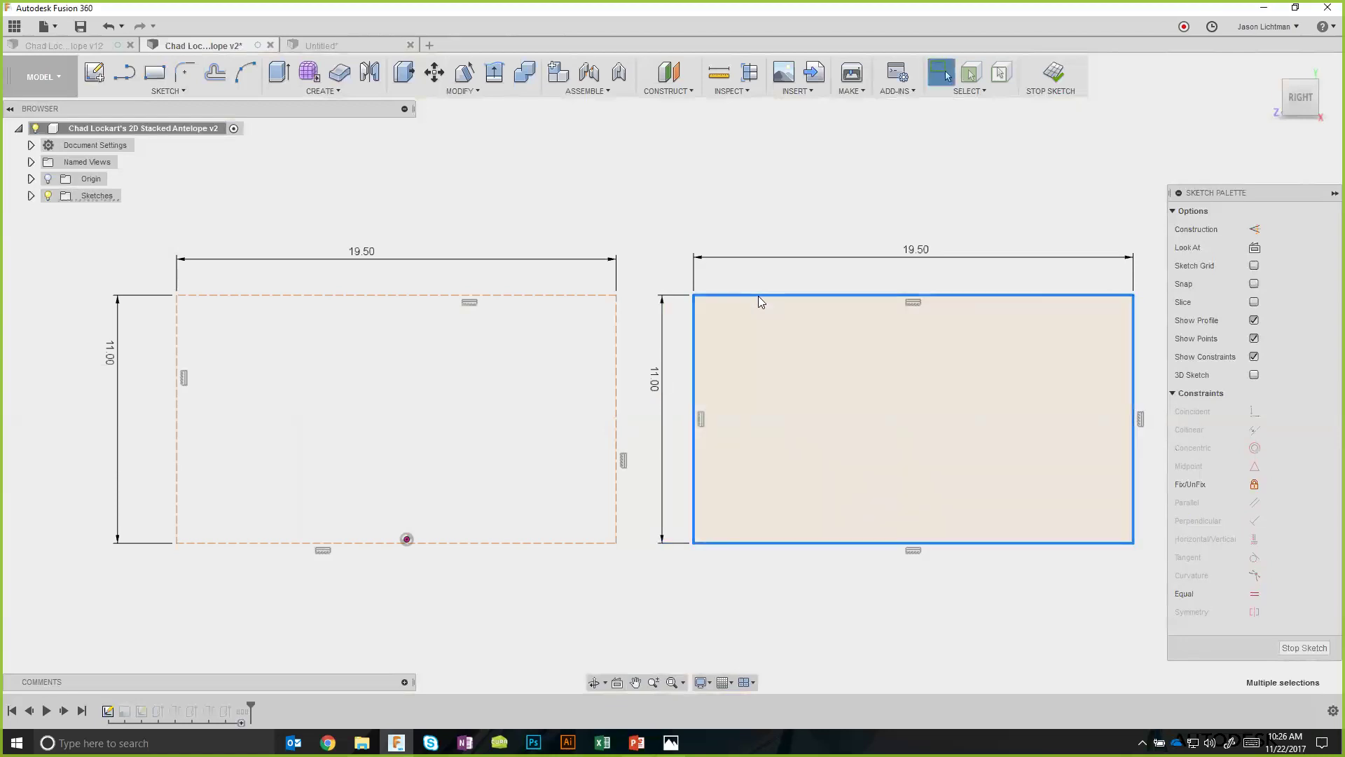
pyautogui.click(1254, 230)
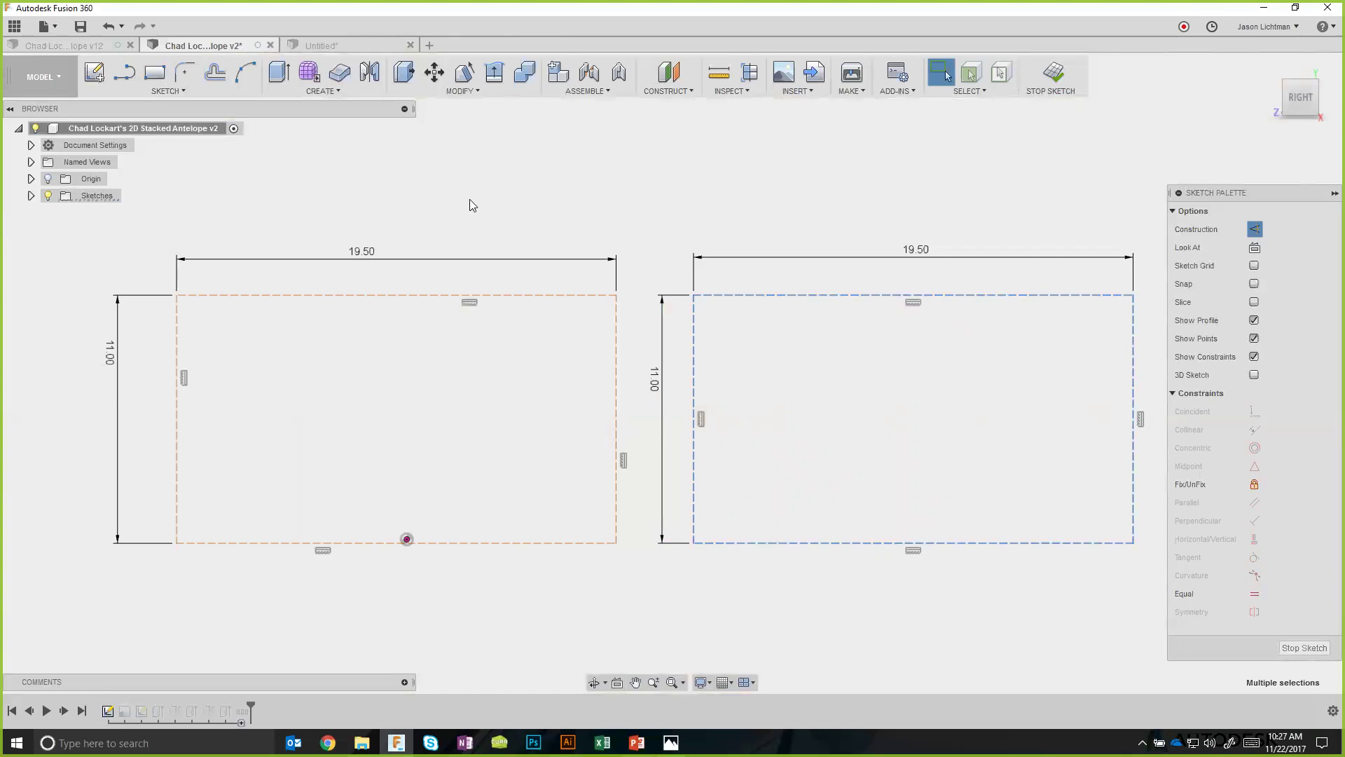
# Offset the new construction rectangle inward by 0.25 in.
pyautogui.click(233, 89)
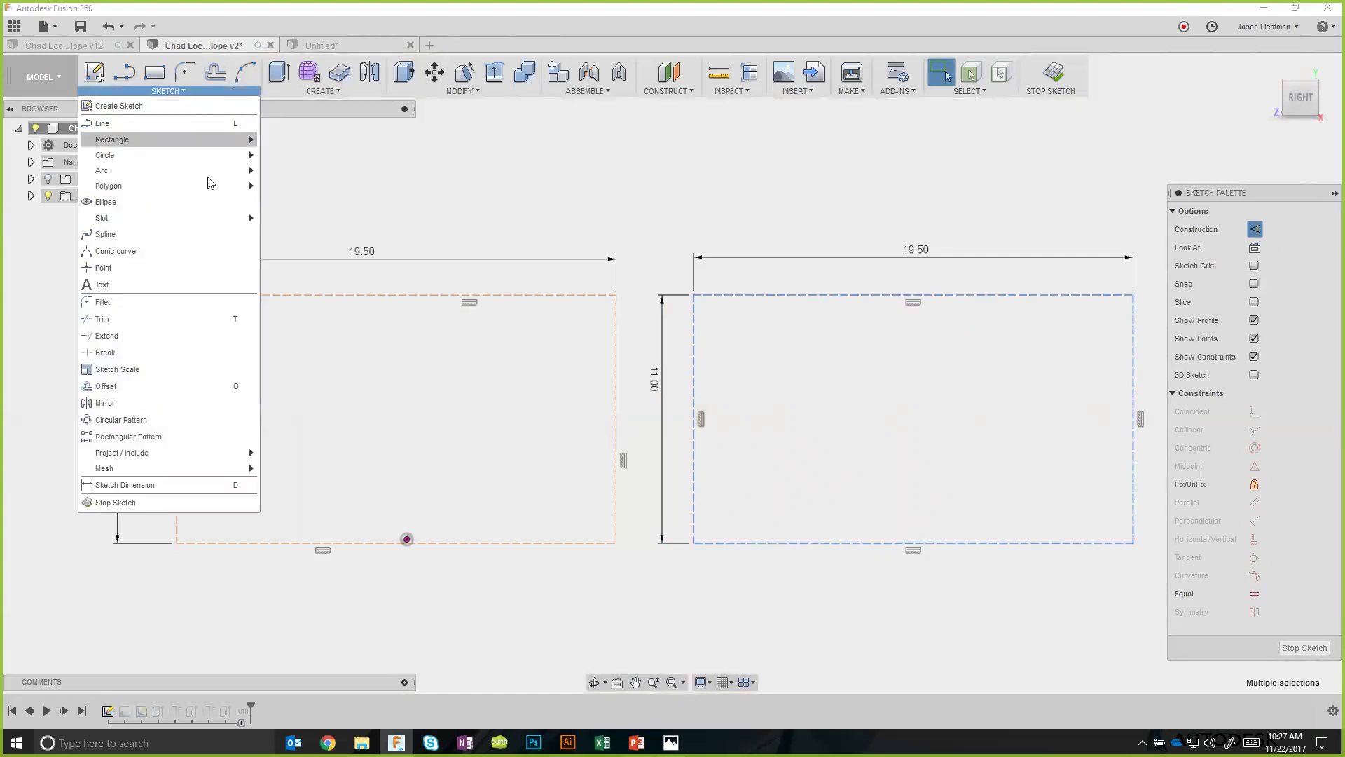
pyautogui.click(181, 385)
pyautogui.moveTo(699, 417); pyautogui.dragTo(714, 419)
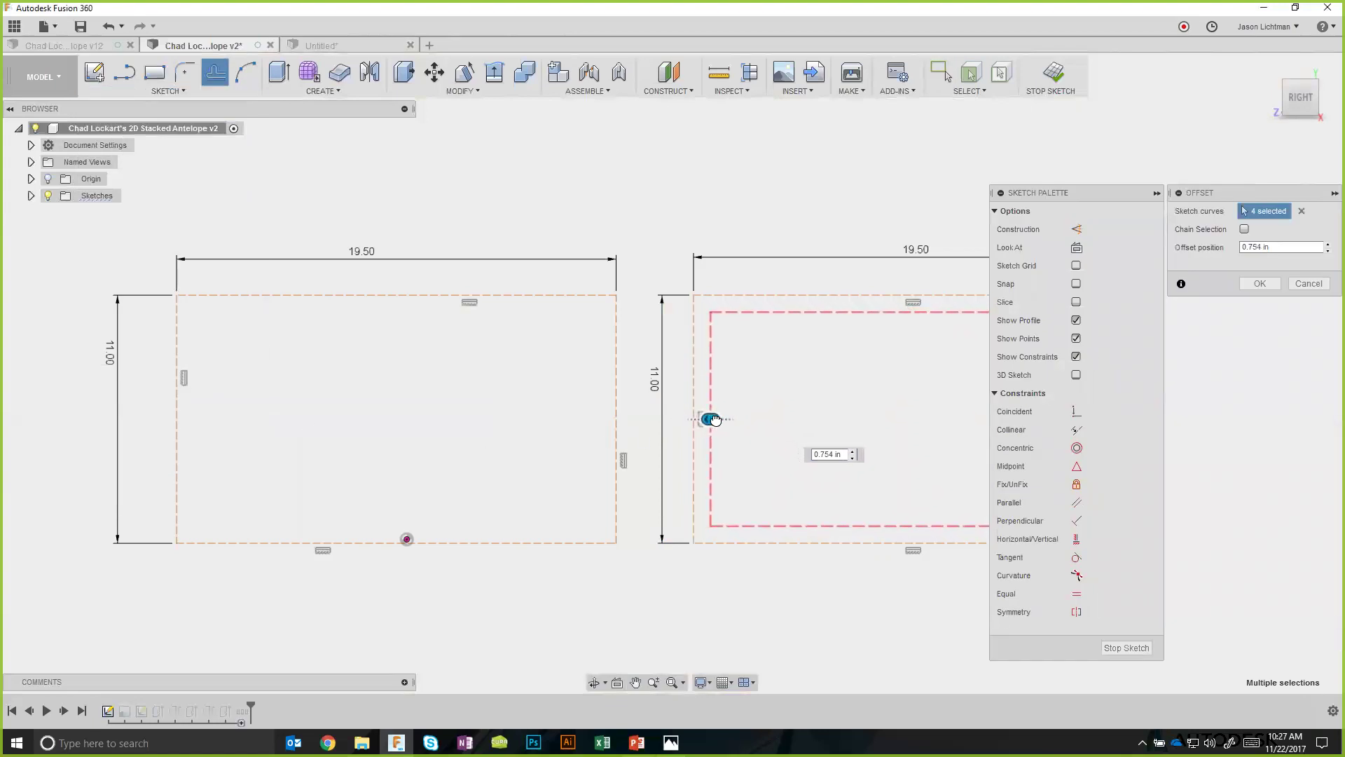
pyautogui.click(834, 453)
pyautogui.write('0.25')
pyautogui.press('Return')
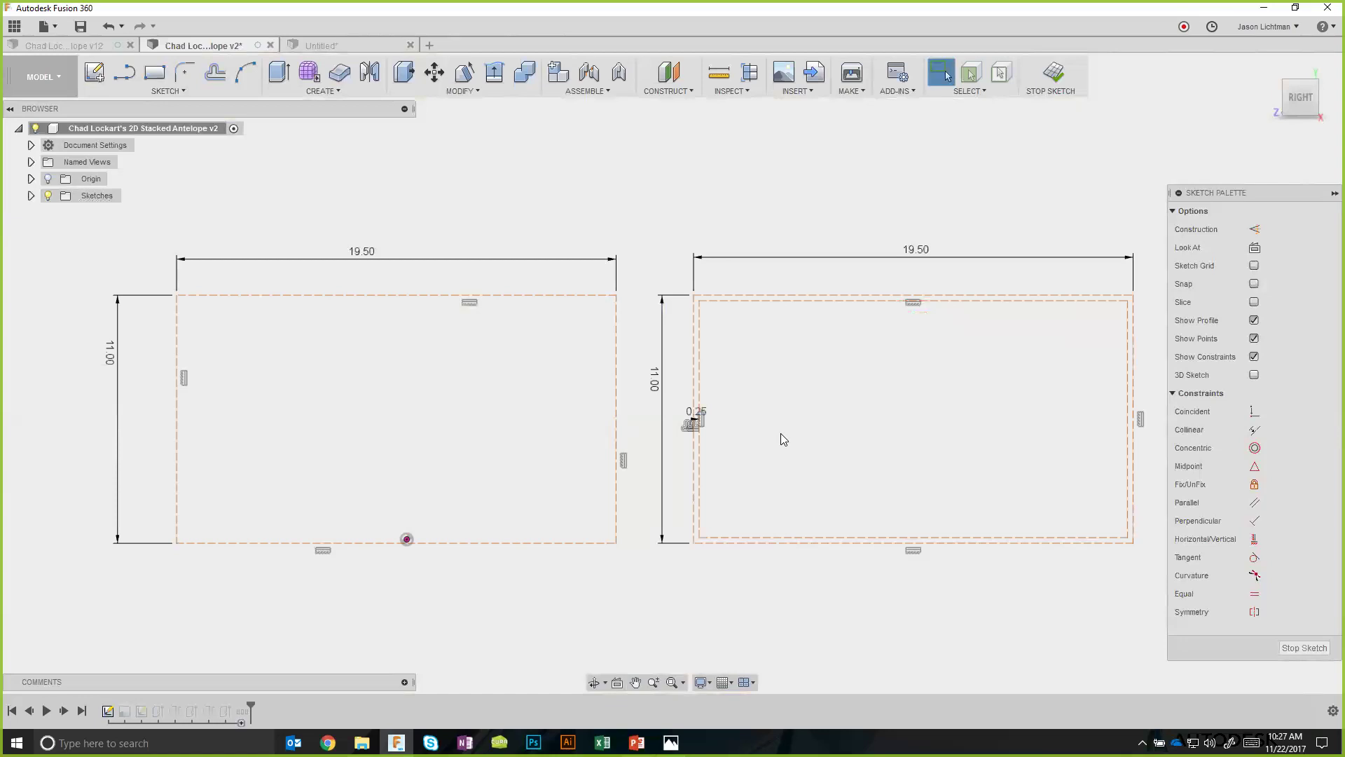
# Undo the practice rectangle with its dimensions and offset, and restore the deleted inner offset of the original cutting area.
pyautogui.hotkey('ctrl', 'z')
pyautogui.hotkey('ctrl', 'z')
pyautogui.hotkey('ctrl', 'z')
pyautogui.hotkey('ctrl', 'z')
pyautogui.hotkey('ctrl', 'z')
pyautogui.hotkey('ctrl', 'z')
pyautogui.hotkey('ctrl', 'z')
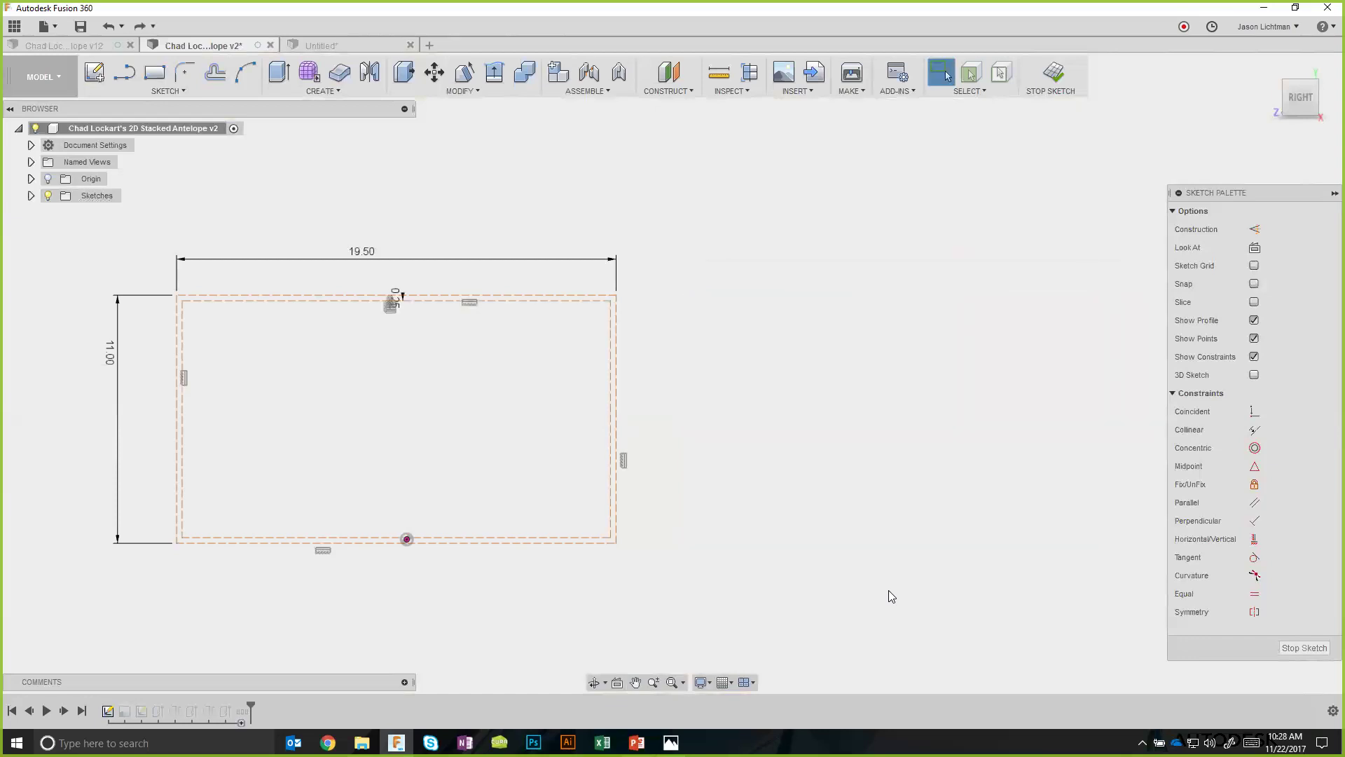
# Finish editing the cutting-area sketch and open the antelope canvas image for editing.
pyautogui.click(1305, 648)
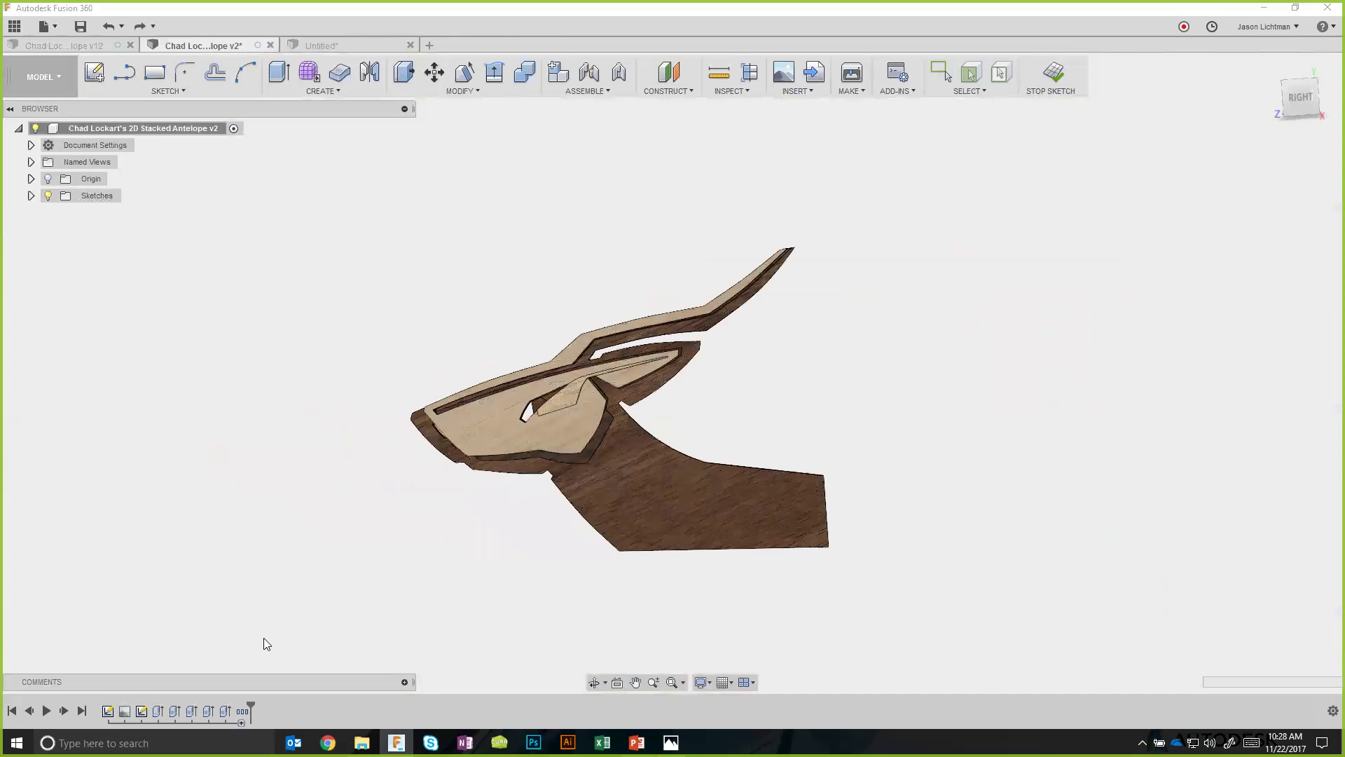
pyautogui.rightClick(125, 711)
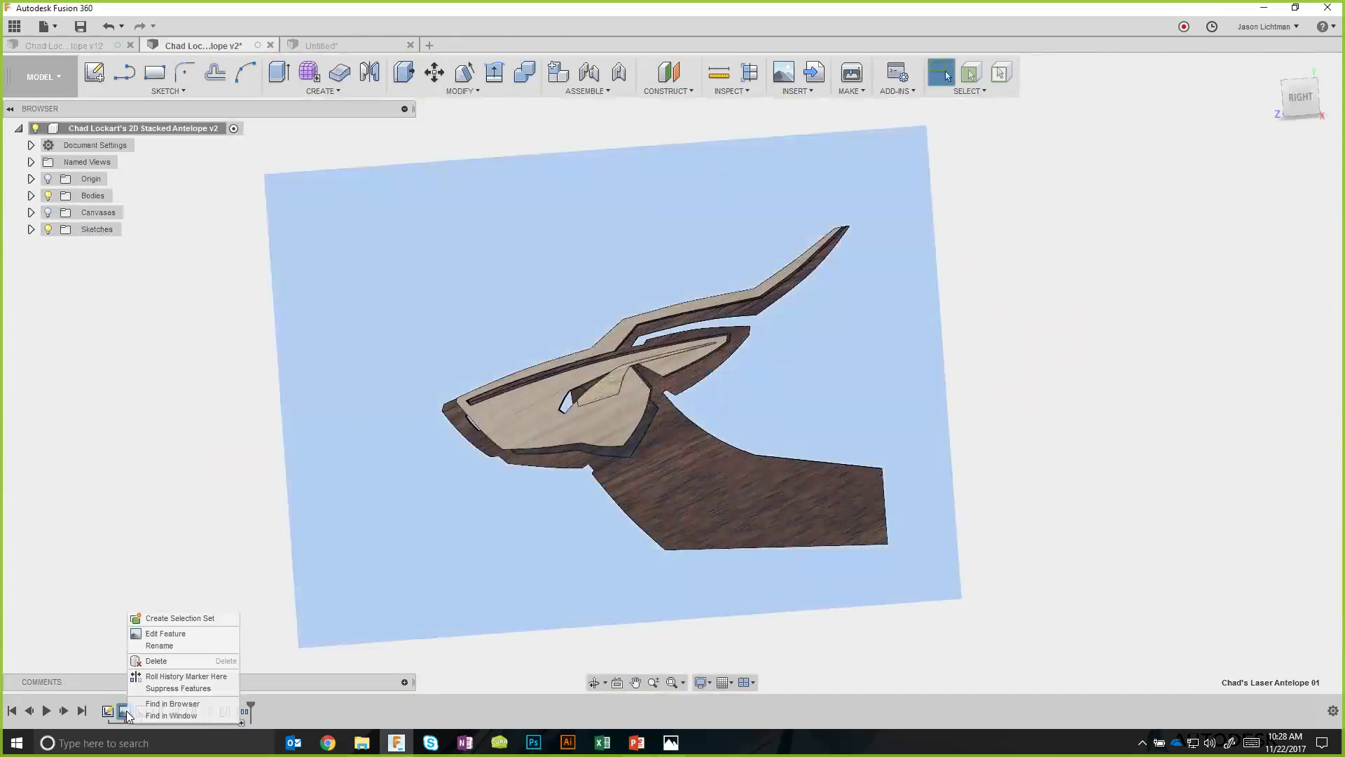
pyautogui.click(73, 628)
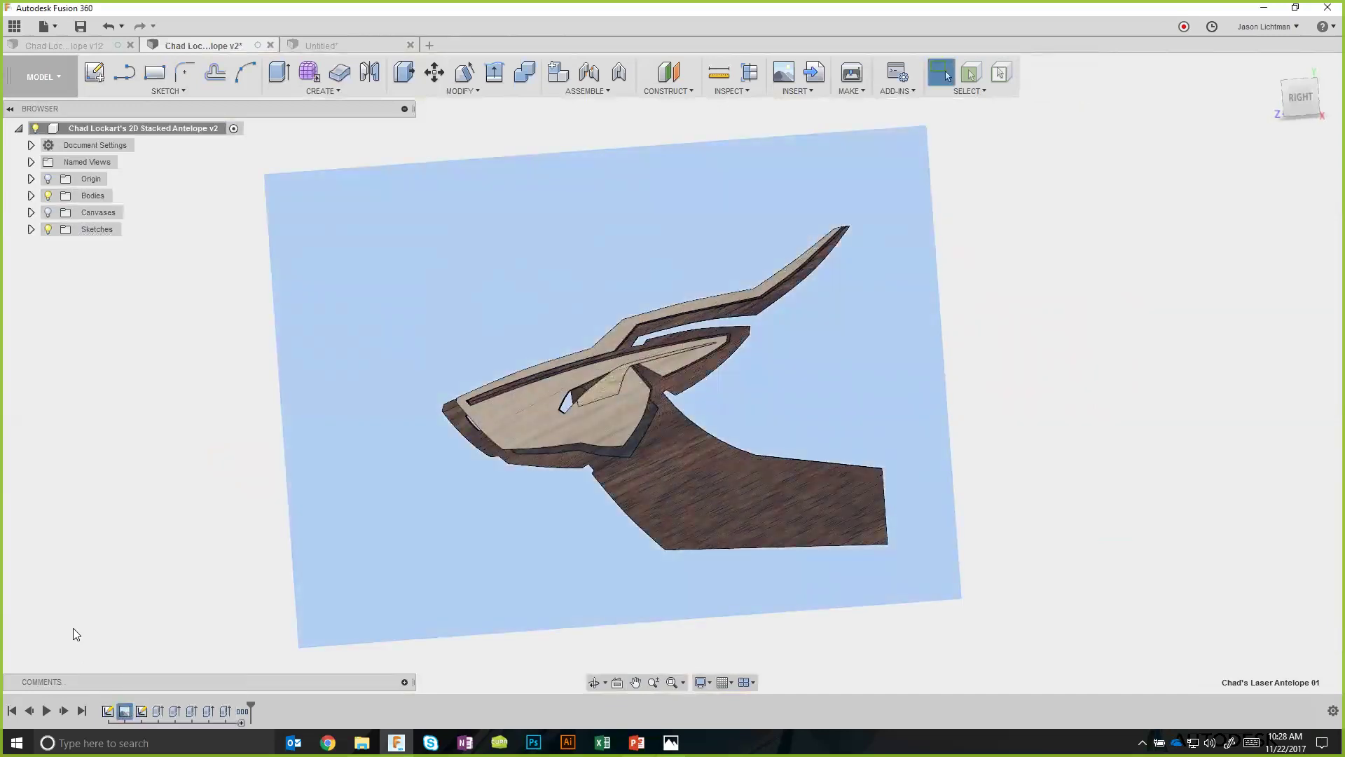
pyautogui.rightClick(124, 713)
pyautogui.click(145, 634)
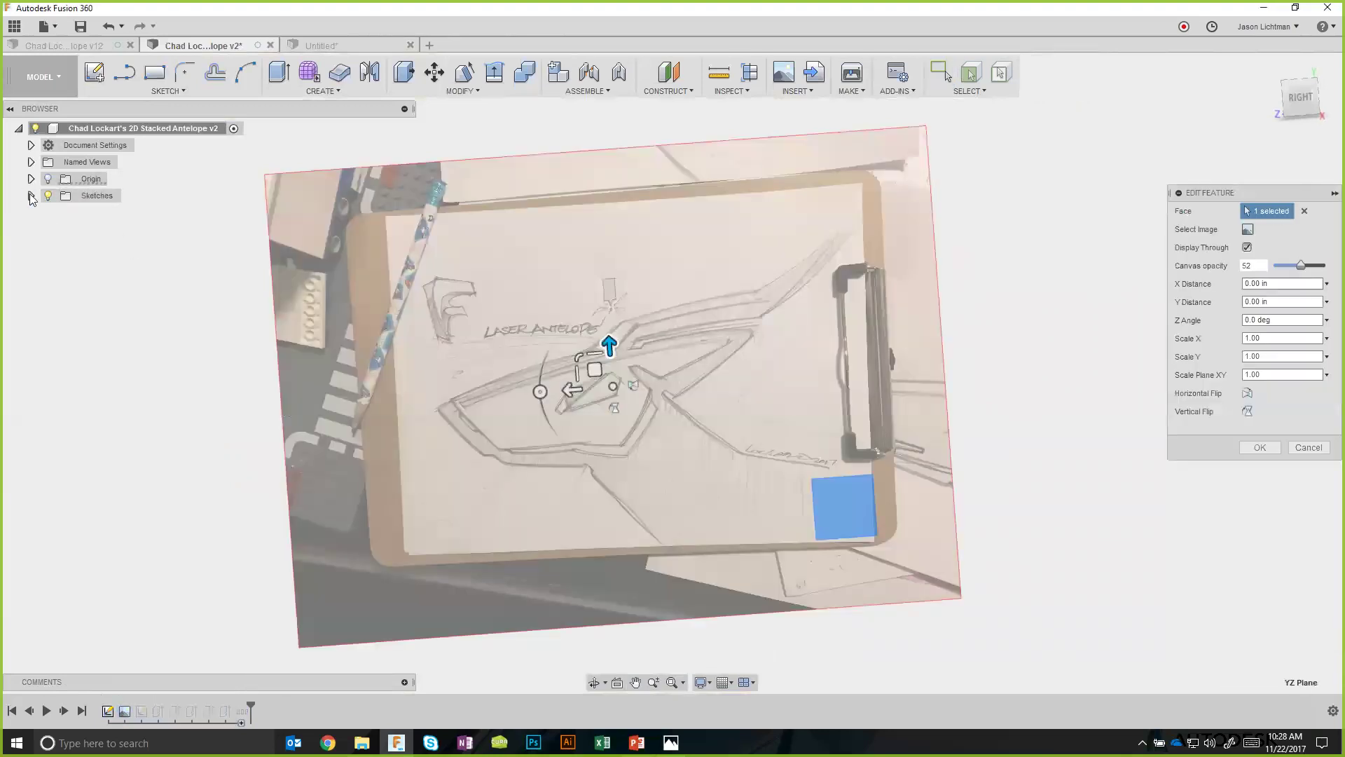
# Show the Glowforge Cutting Area sketch, compare it with the canvas in the Right view, and close the canvas edit.
pyautogui.click(31, 196)
pyautogui.click(61, 213)
pyautogui.scroll(-4, 518, 456)
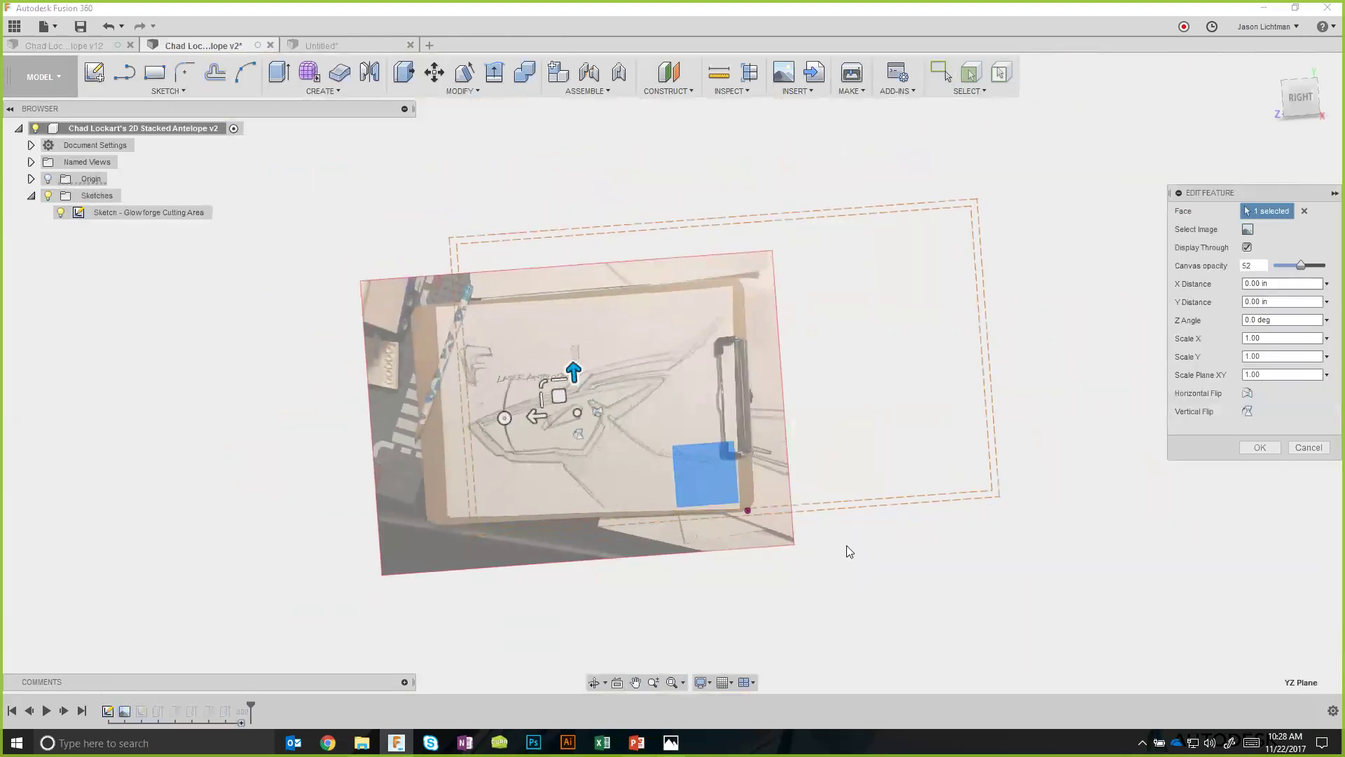
pyautogui.scroll(1, 863, 393)
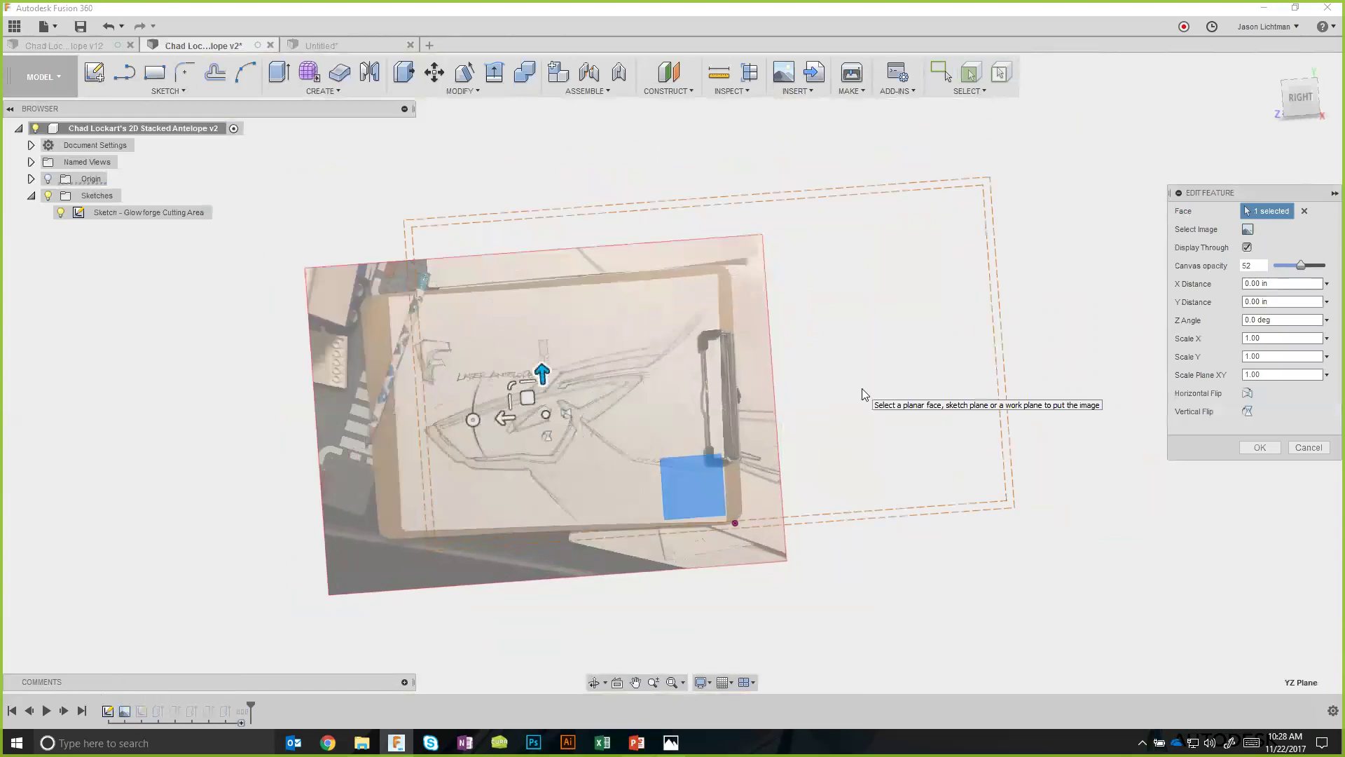
pyautogui.click(1301, 98)
pyautogui.scroll(1, 1152, 247)
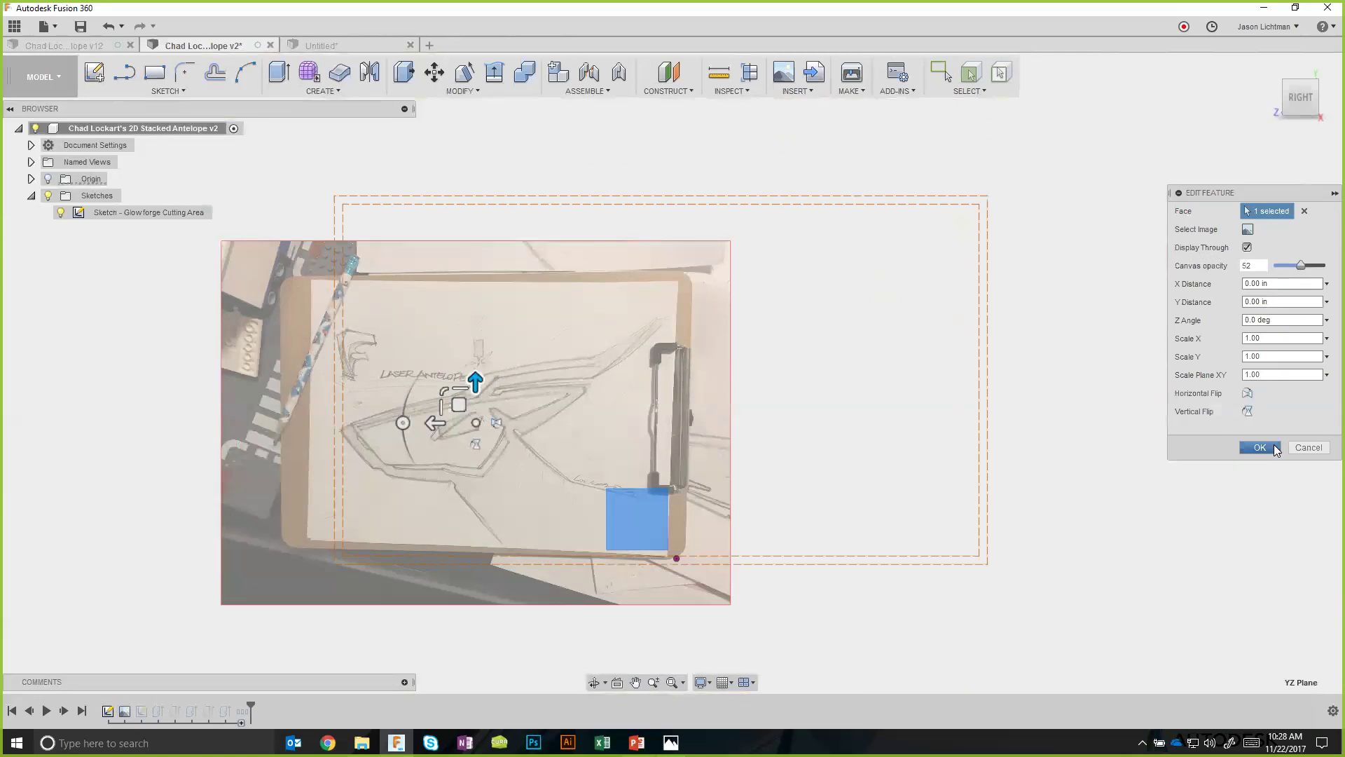
pyautogui.click(1276, 449)
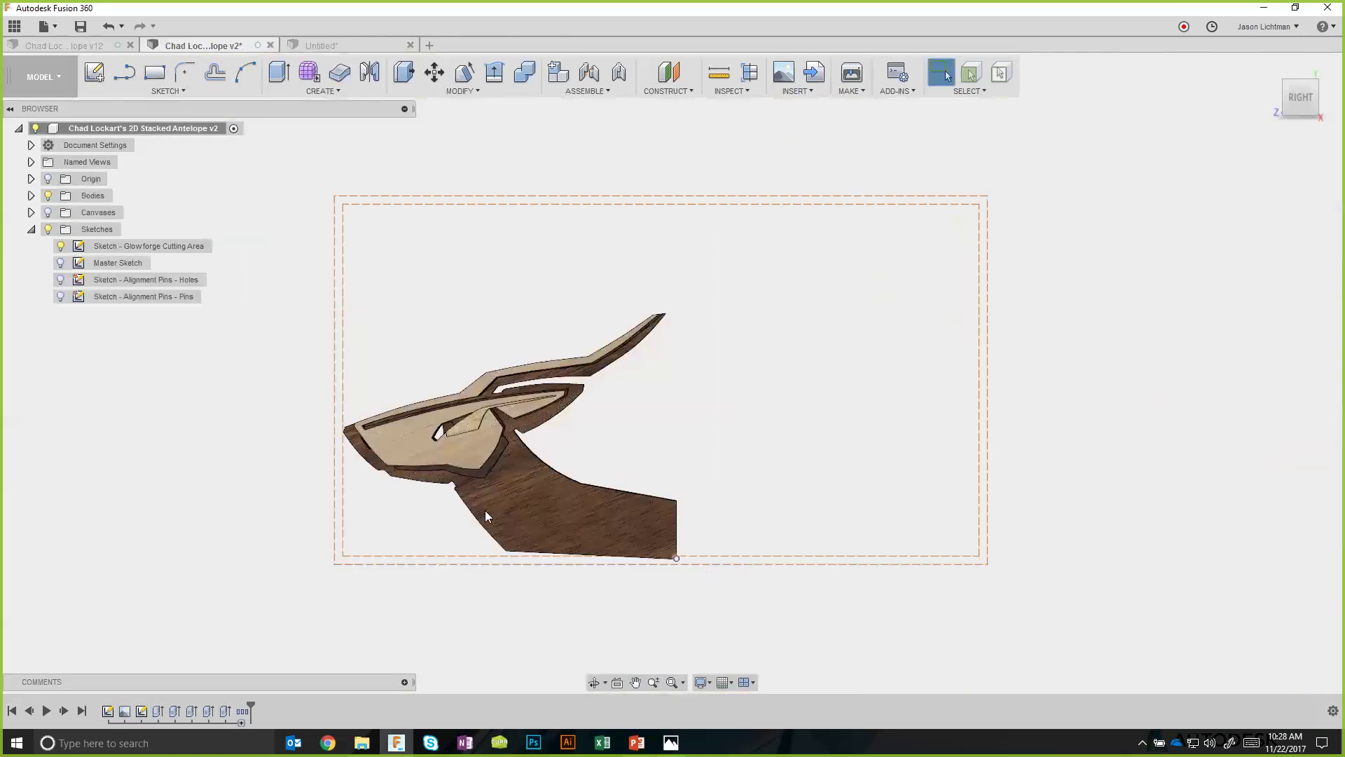
# Show the origin, inspect its planes at the base of the neck from an angle, and return to the Right view.
pyautogui.click(49, 179)
pyautogui.keyDown('shift'); pyautogui.moveTo(280, 420); pyautogui.dragTo(768, 544, button='middle'); pyautogui.keyUp('shift')
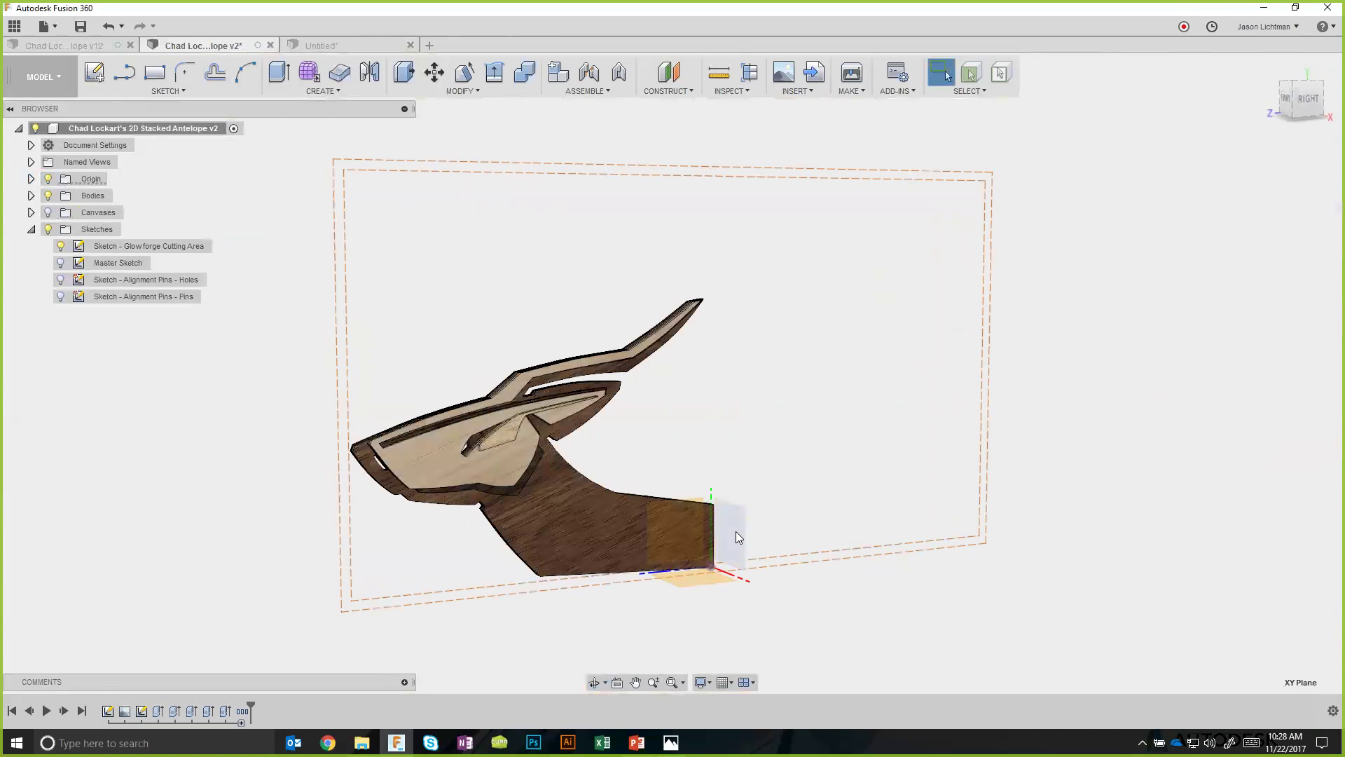
pyautogui.keyDown('shift'); pyautogui.moveTo(736, 533); pyautogui.dragTo(737, 534, button='middle'); pyautogui.keyUp('shift')
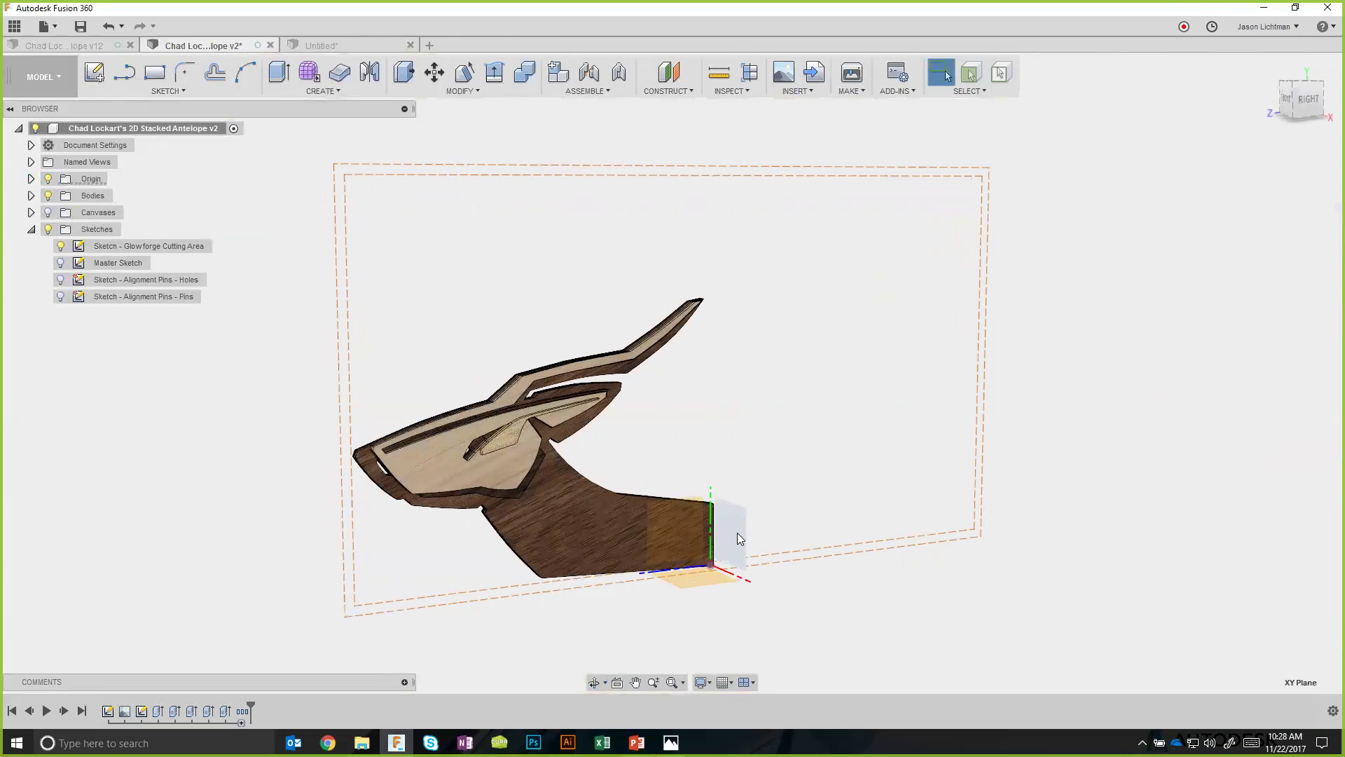
pyautogui.click(1305, 99)
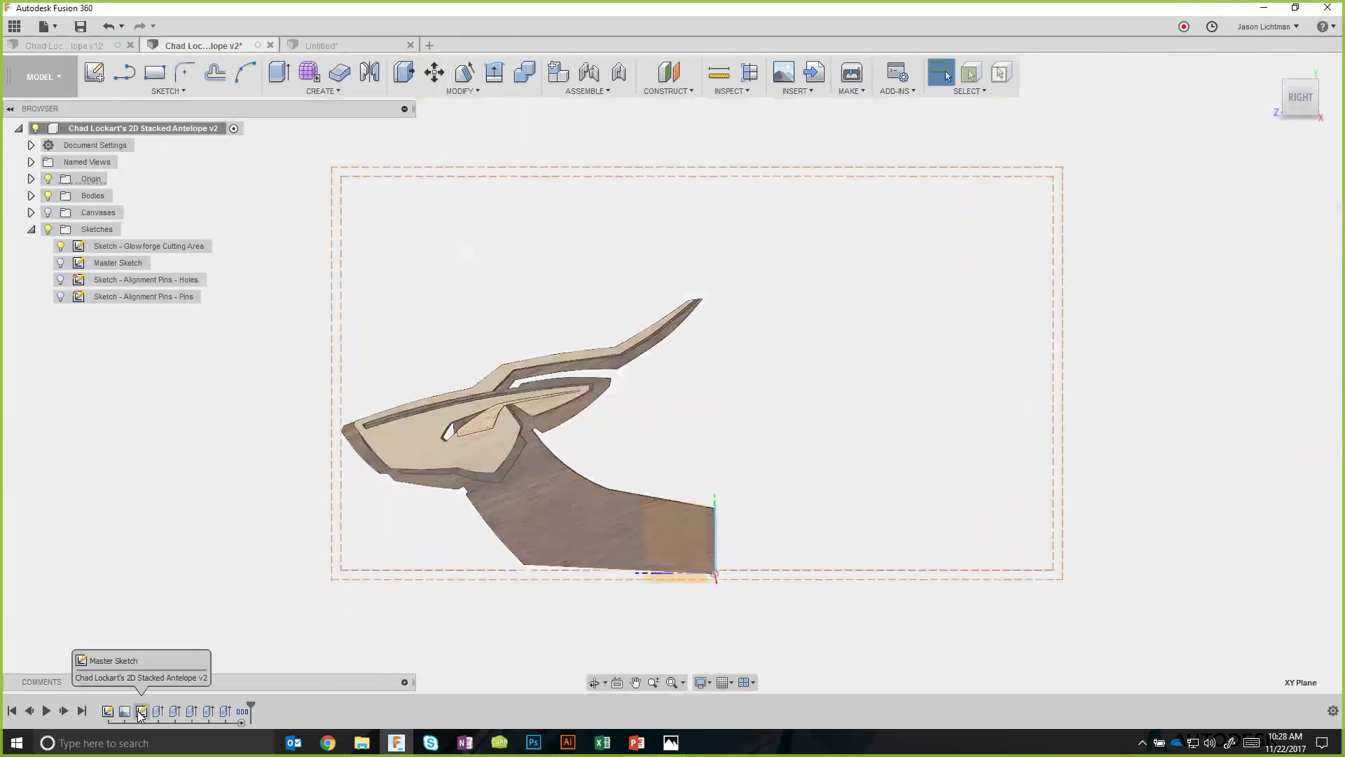
# Hide the Glowforge Cutting Area sketch, show the Master Sketch, and roll the timeline back to just after the Master Sketch.
pyautogui.click(60, 246)
pyautogui.click(61, 262)
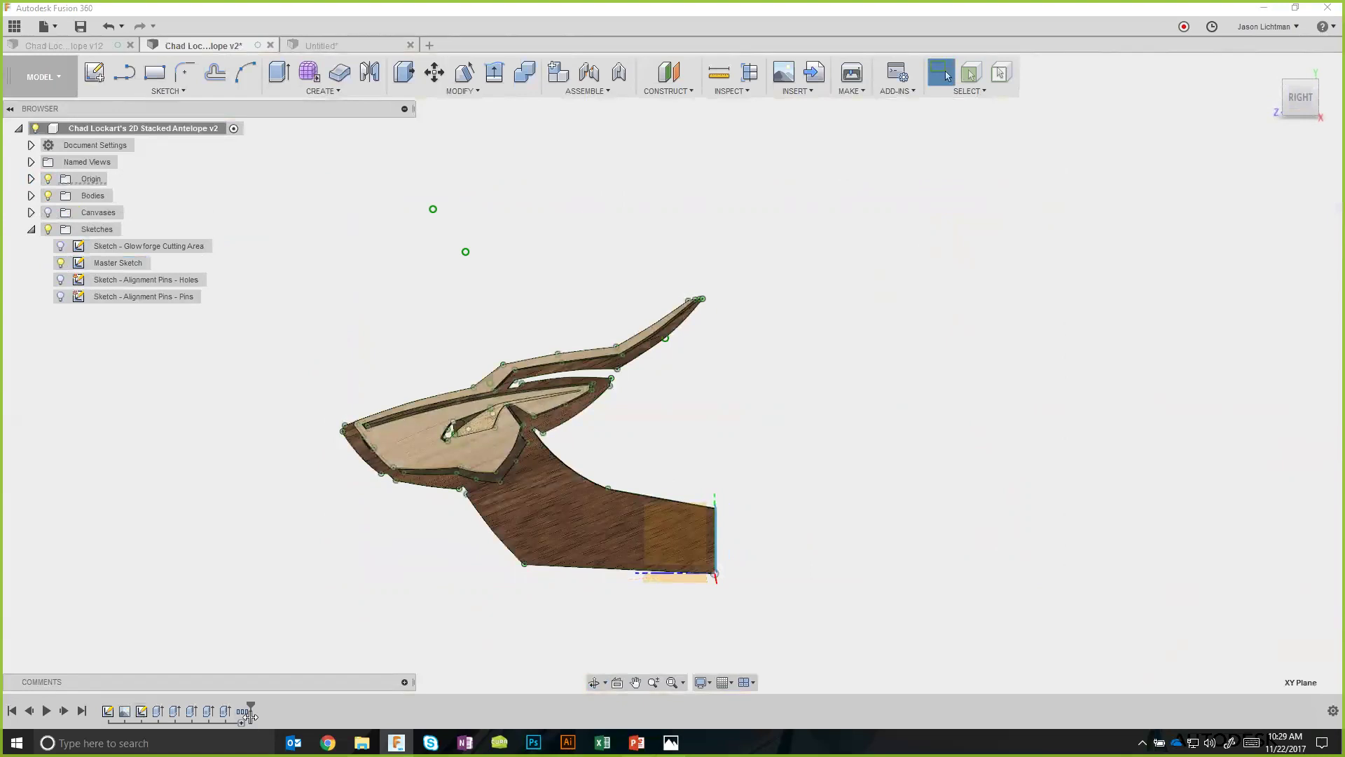
pyautogui.moveTo(250, 712)
pyautogui.moveTo(249, 713); pyautogui.dragTo(147, 712)
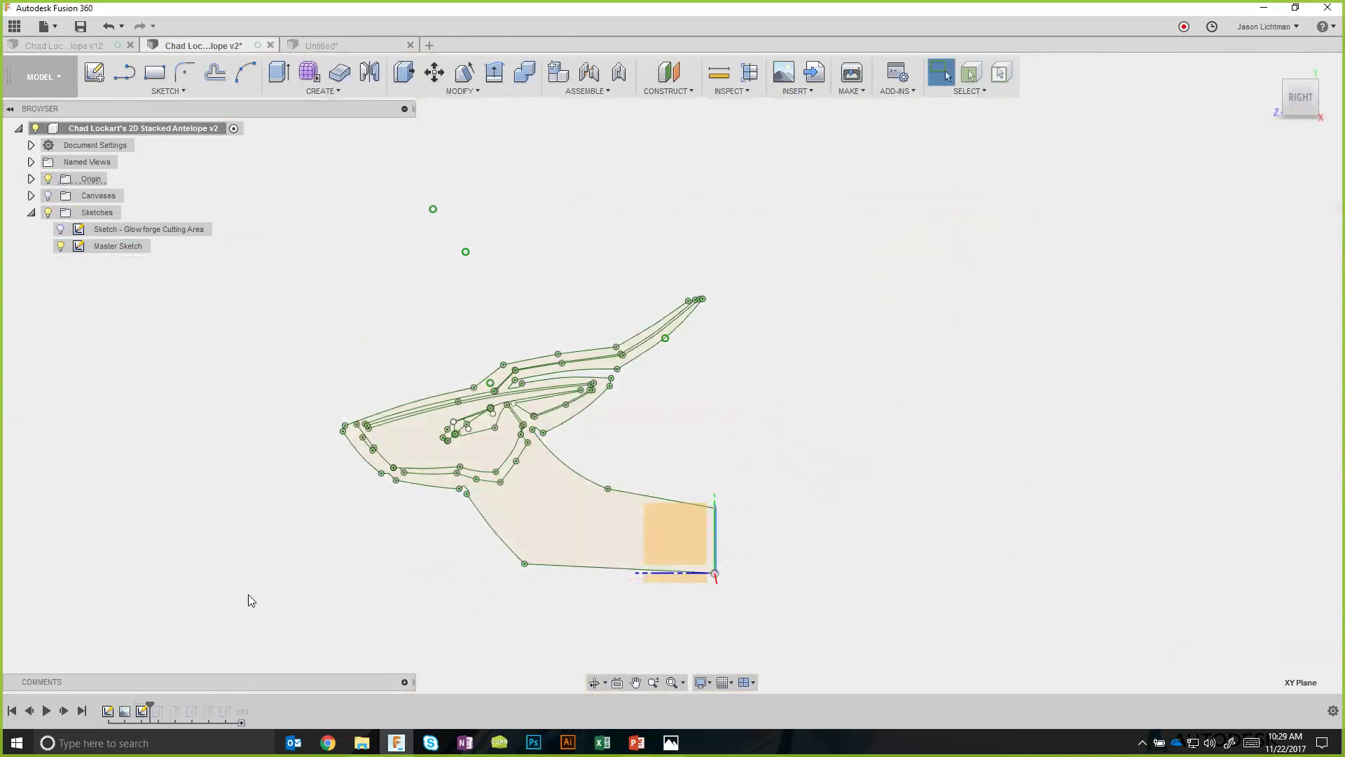
pyautogui.scroll(3, 257, 435)
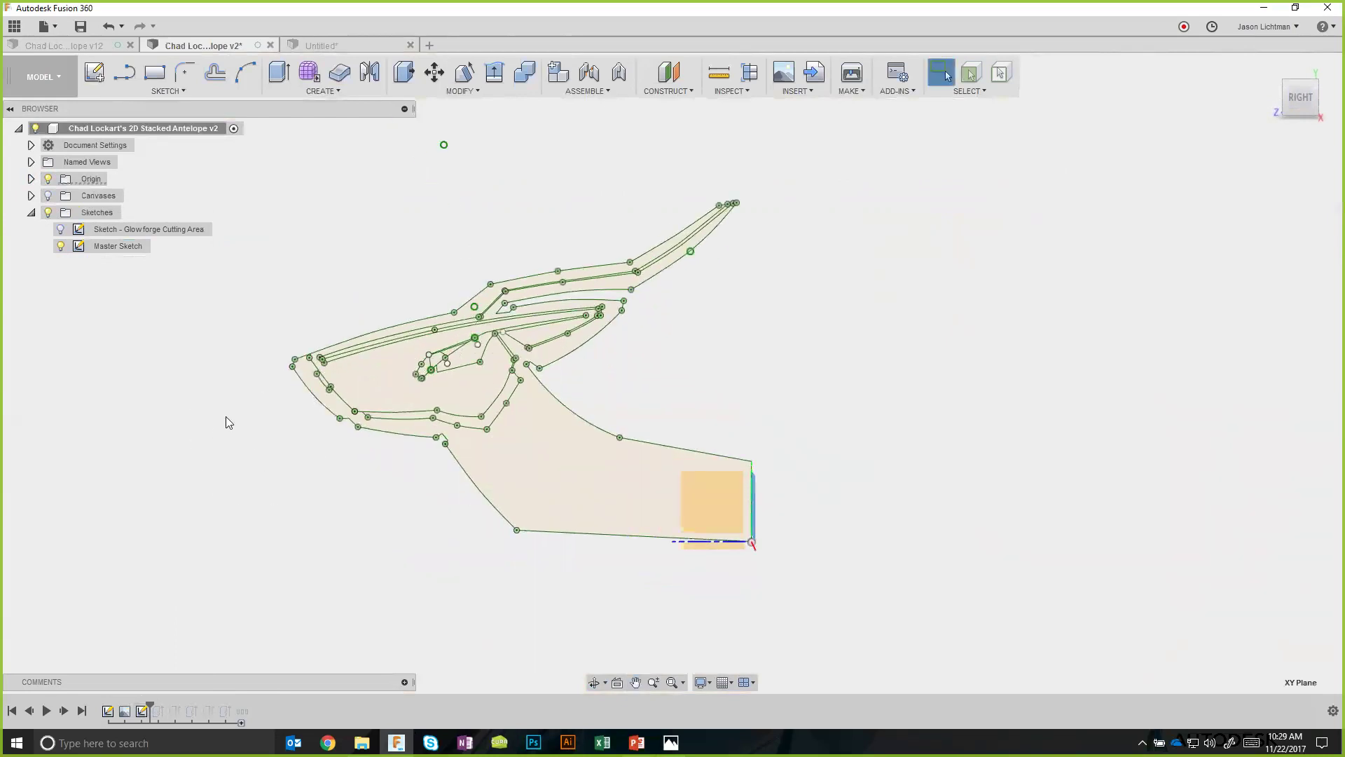
# Start an extrusion with the canvas visible and select the neck, jaw strip, face and eye-side patch profiles of the Master Sketch.
pyautogui.click(280, 73)
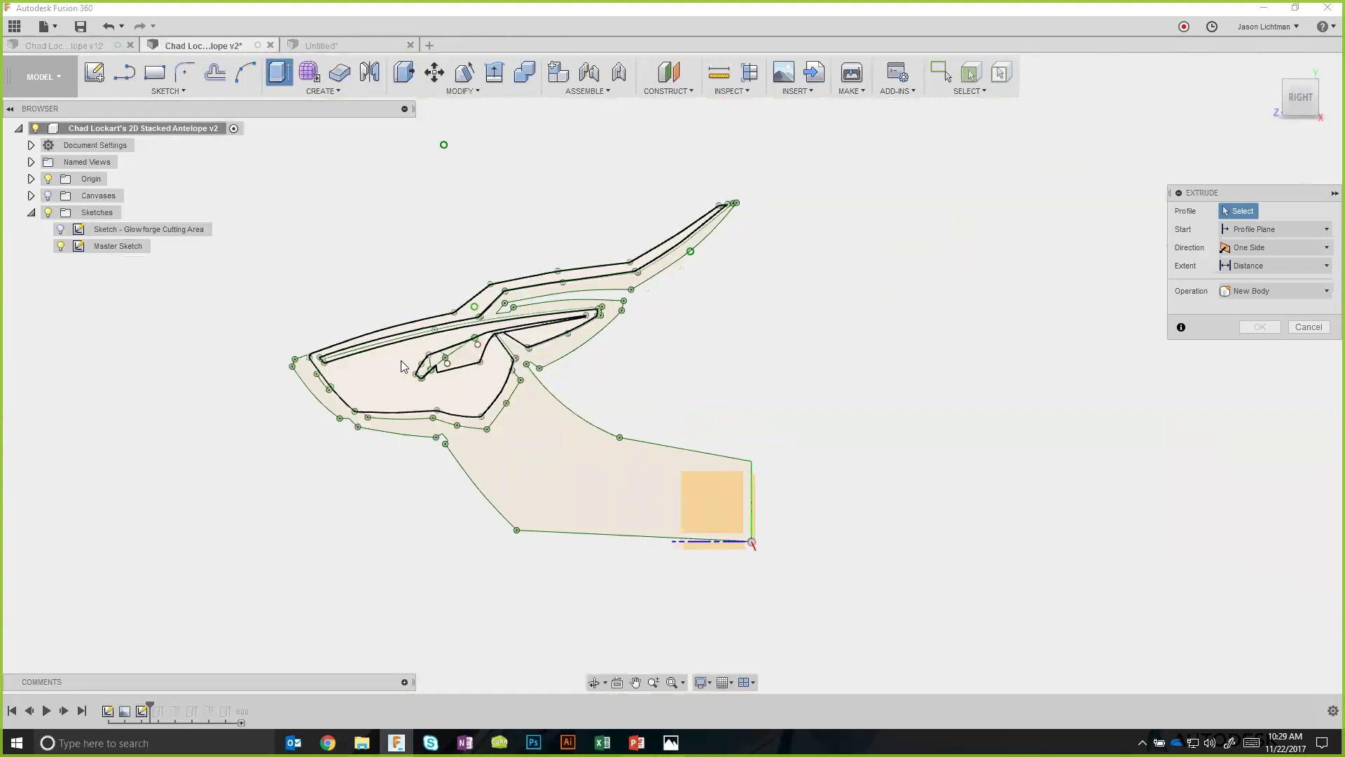
pyautogui.click(48, 197)
pyautogui.scroll(2, 556, 435)
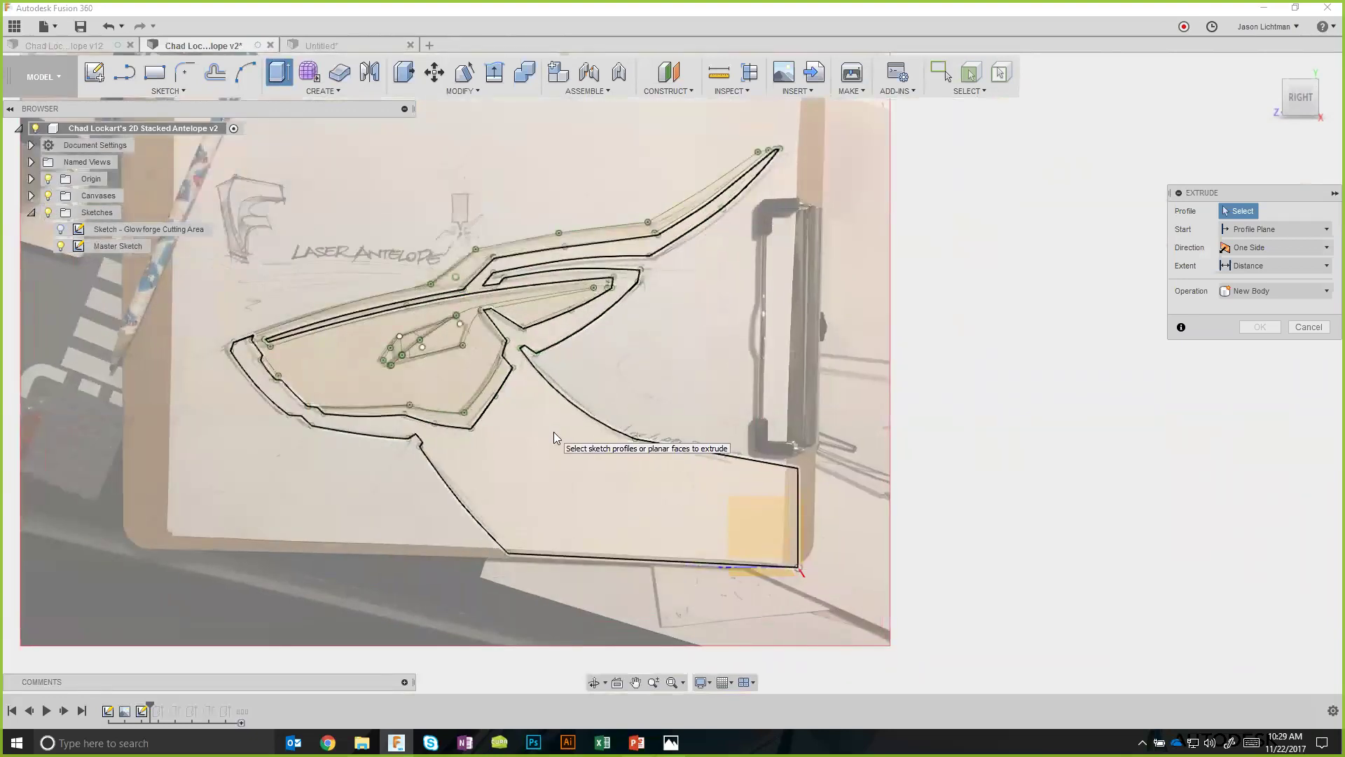
pyautogui.click(554, 433)
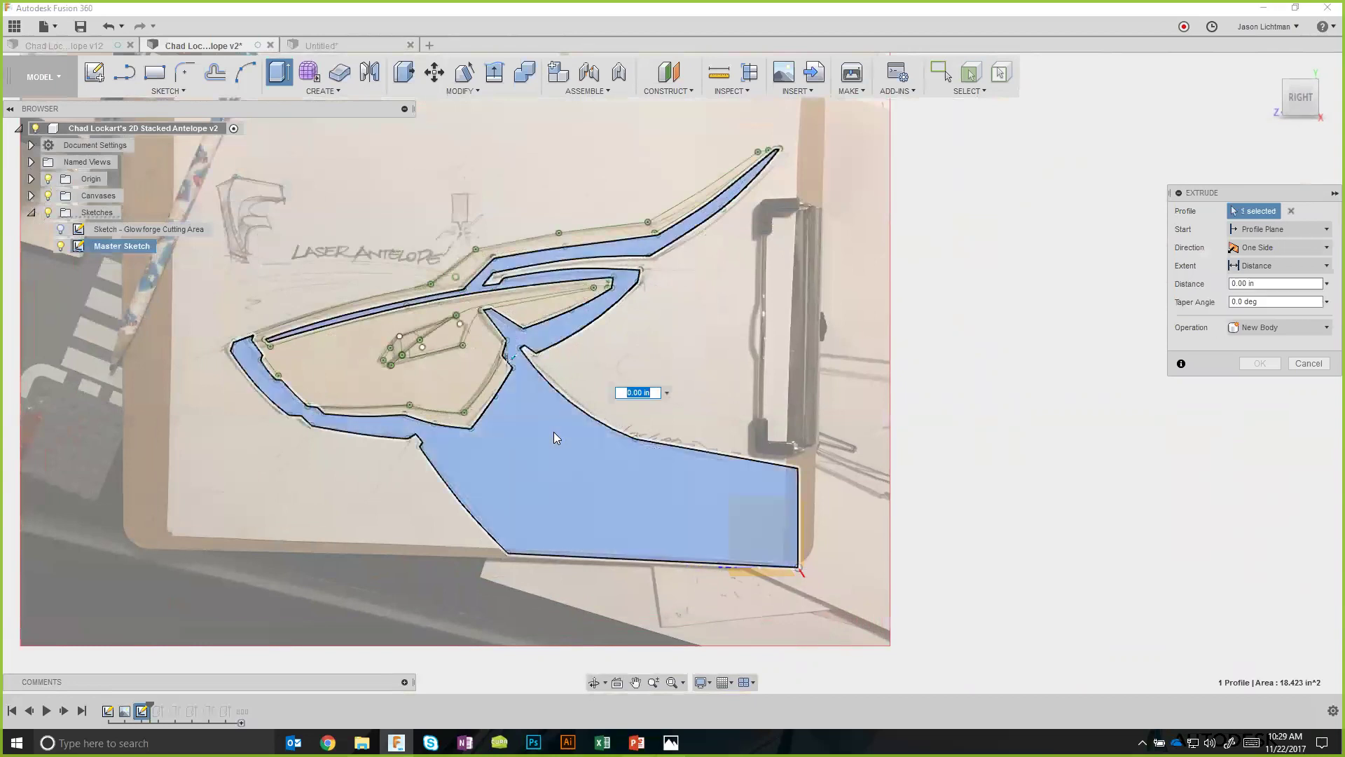
pyautogui.click(497, 397)
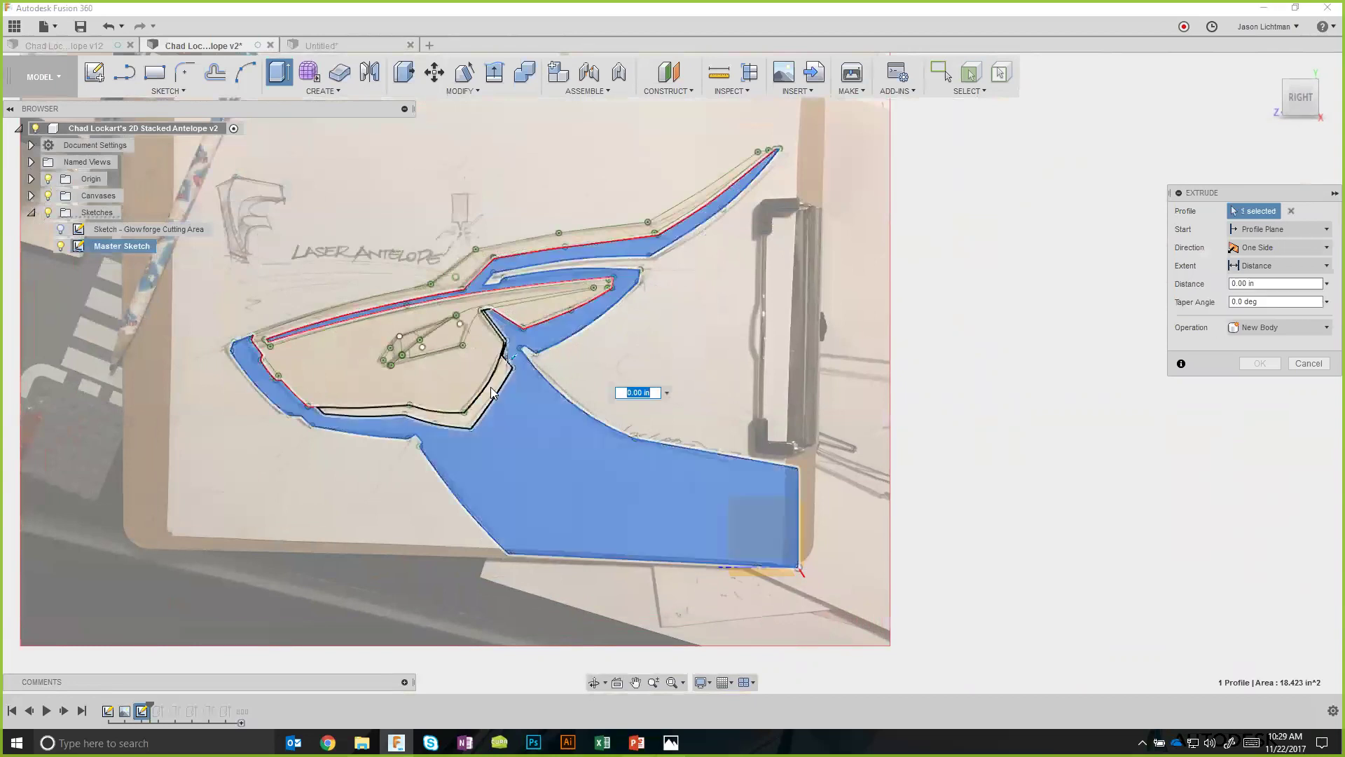
pyautogui.click(468, 371)
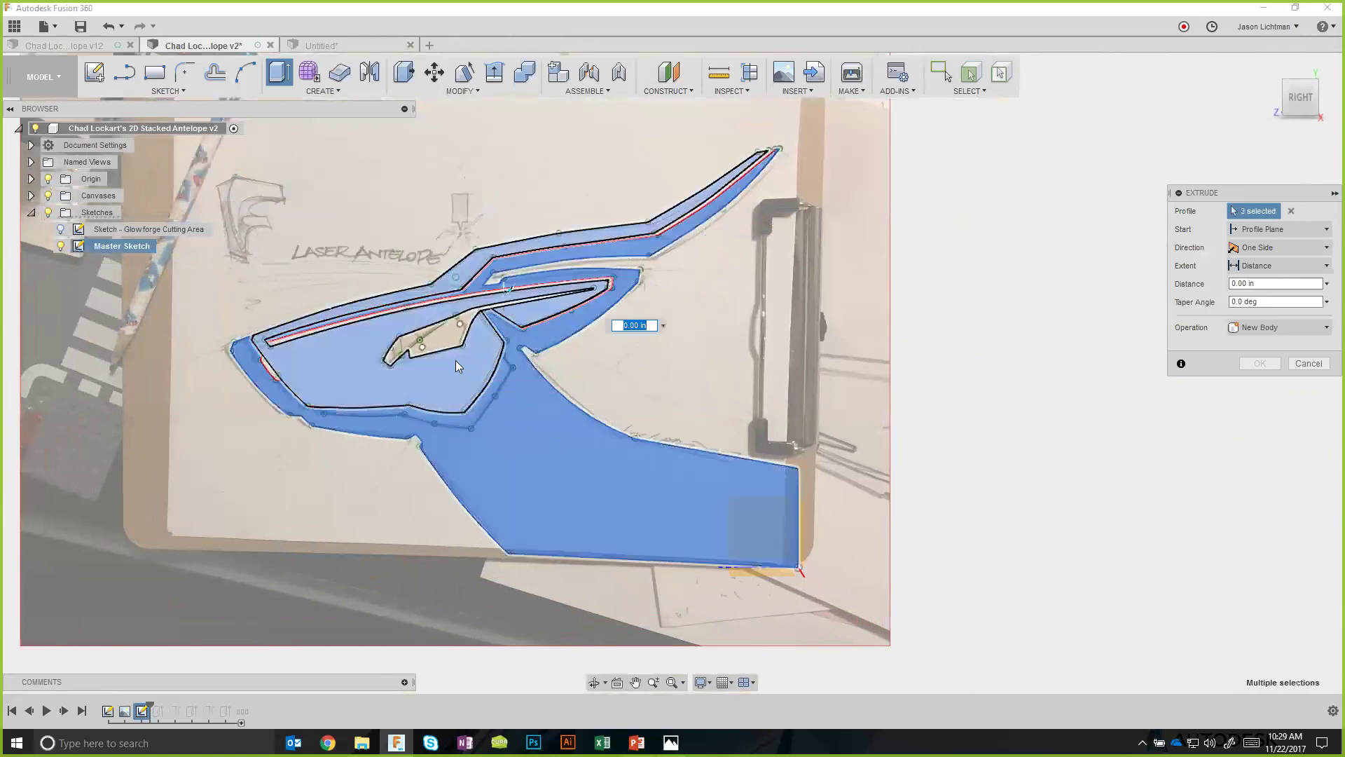
pyautogui.scroll(2, 452, 354)
pyautogui.click(445, 344)
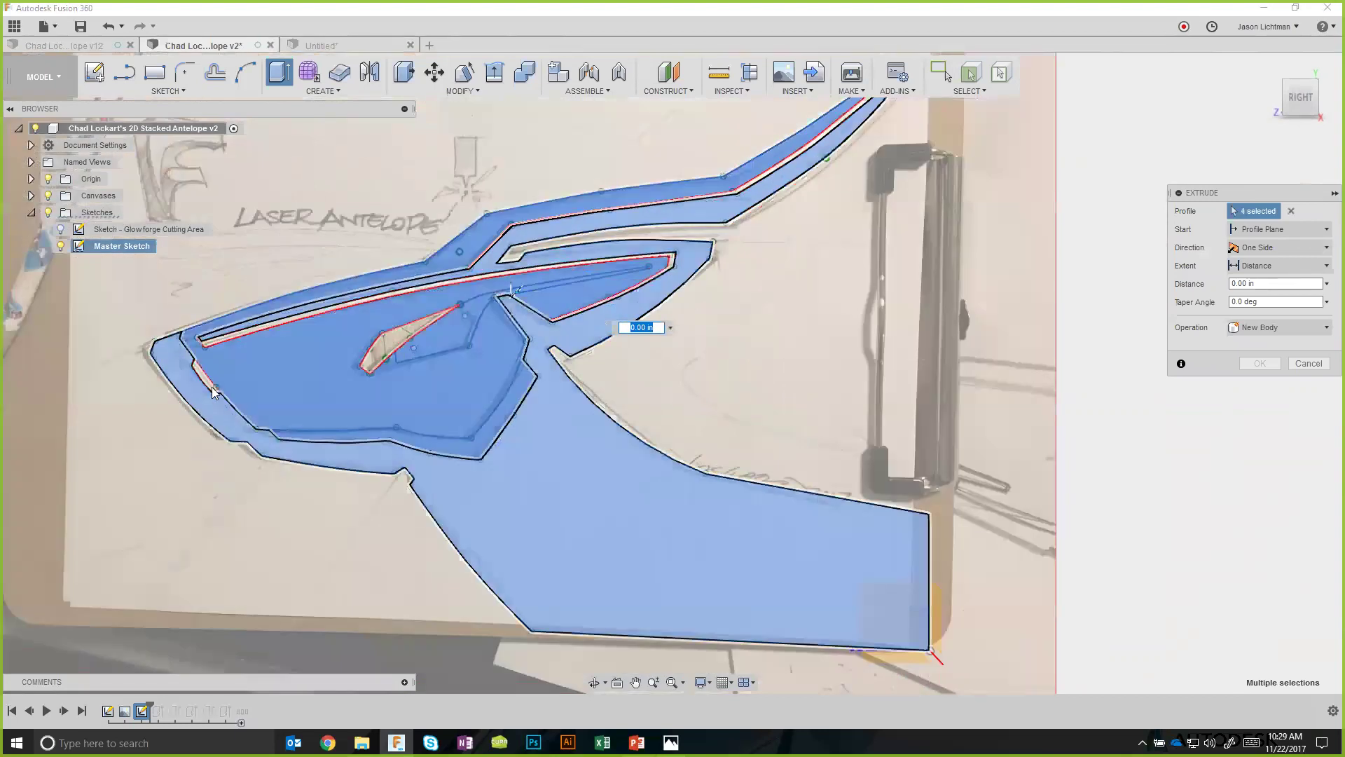
# Add the small snout sliver, the thin brow strip and the thin horn strip to the extrusion profiles, leaving out the eye opening.
pyautogui.scroll(2, 208, 377)
pyautogui.scroll(1, 209, 378)
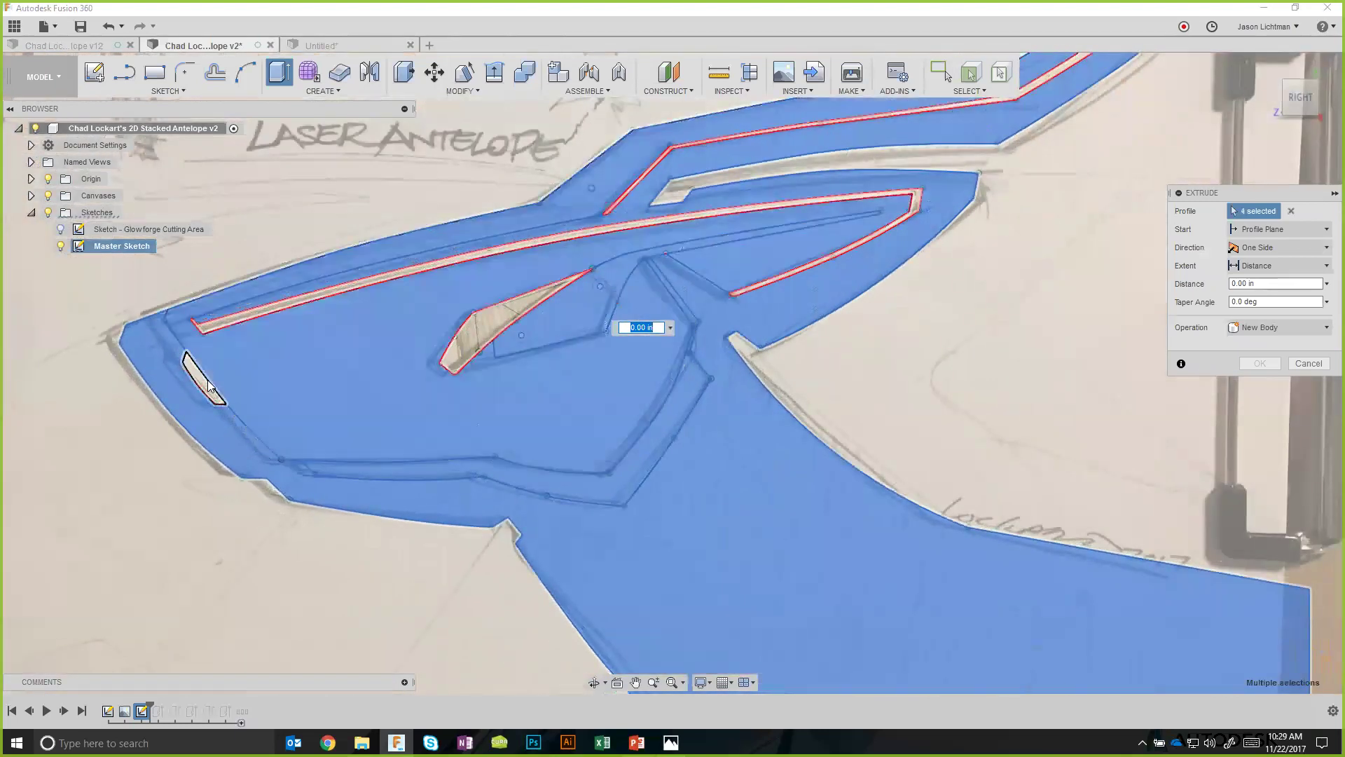
pyautogui.click(208, 385)
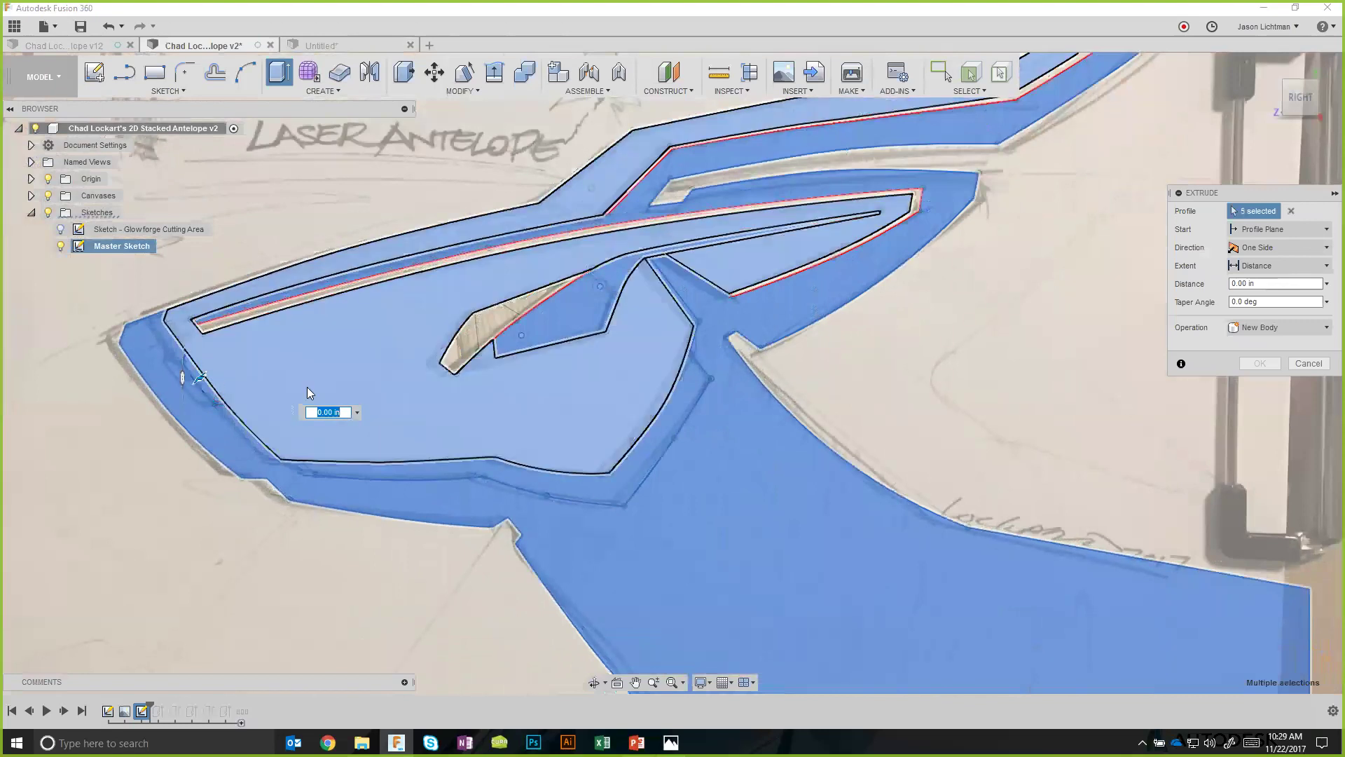
pyautogui.click(469, 256)
pyautogui.scroll(4, 656, 169)
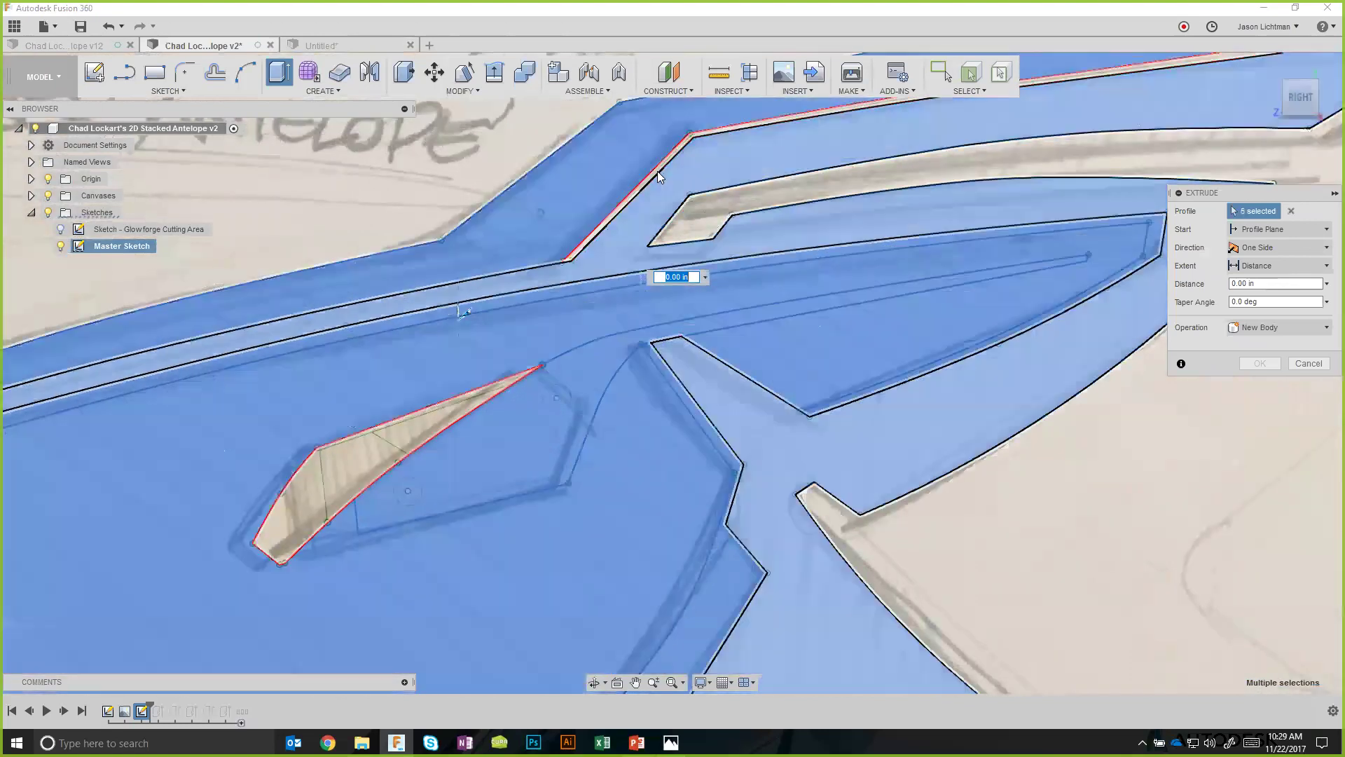
pyautogui.click(657, 171)
pyautogui.scroll(-4, 655, 178)
pyautogui.scroll(-3, 655, 180)
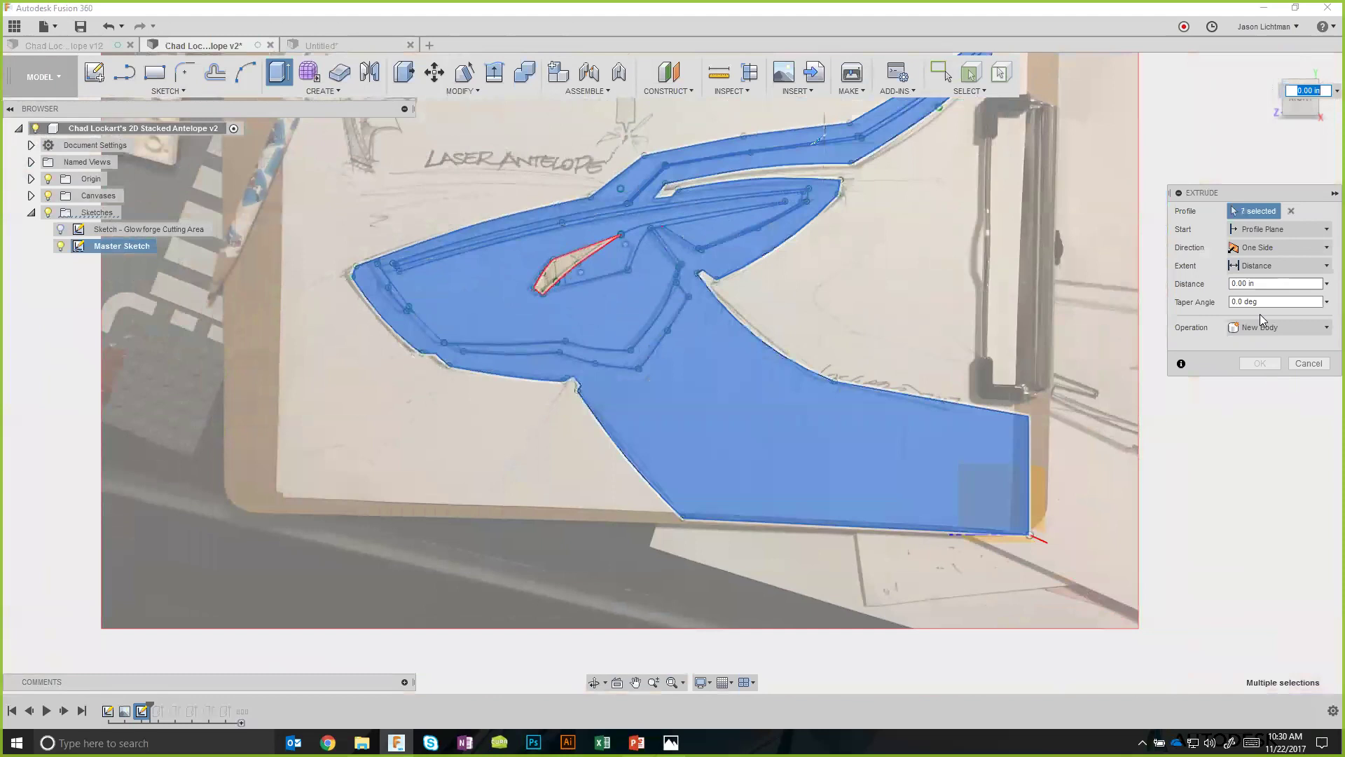
# Extrude the selected antelope profiles 8 in to one side as a new body.
pyautogui.keyDown('shift'); pyautogui.moveTo(1109, 483); pyautogui.dragTo(1145, 491, button='middle'); pyautogui.keyUp('shift')
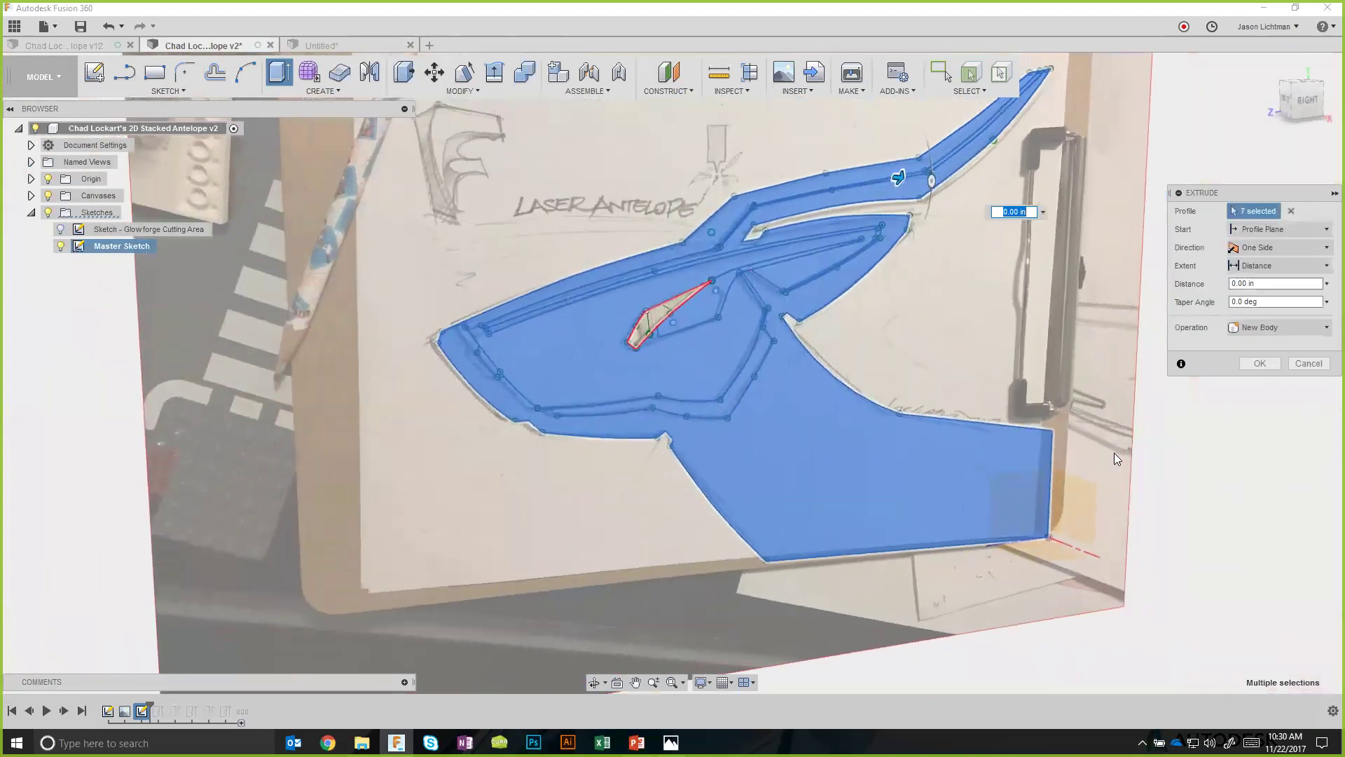
pyautogui.moveTo(902, 181); pyautogui.dragTo(1116, 365)
pyautogui.scroll(-5, 1150, 423)
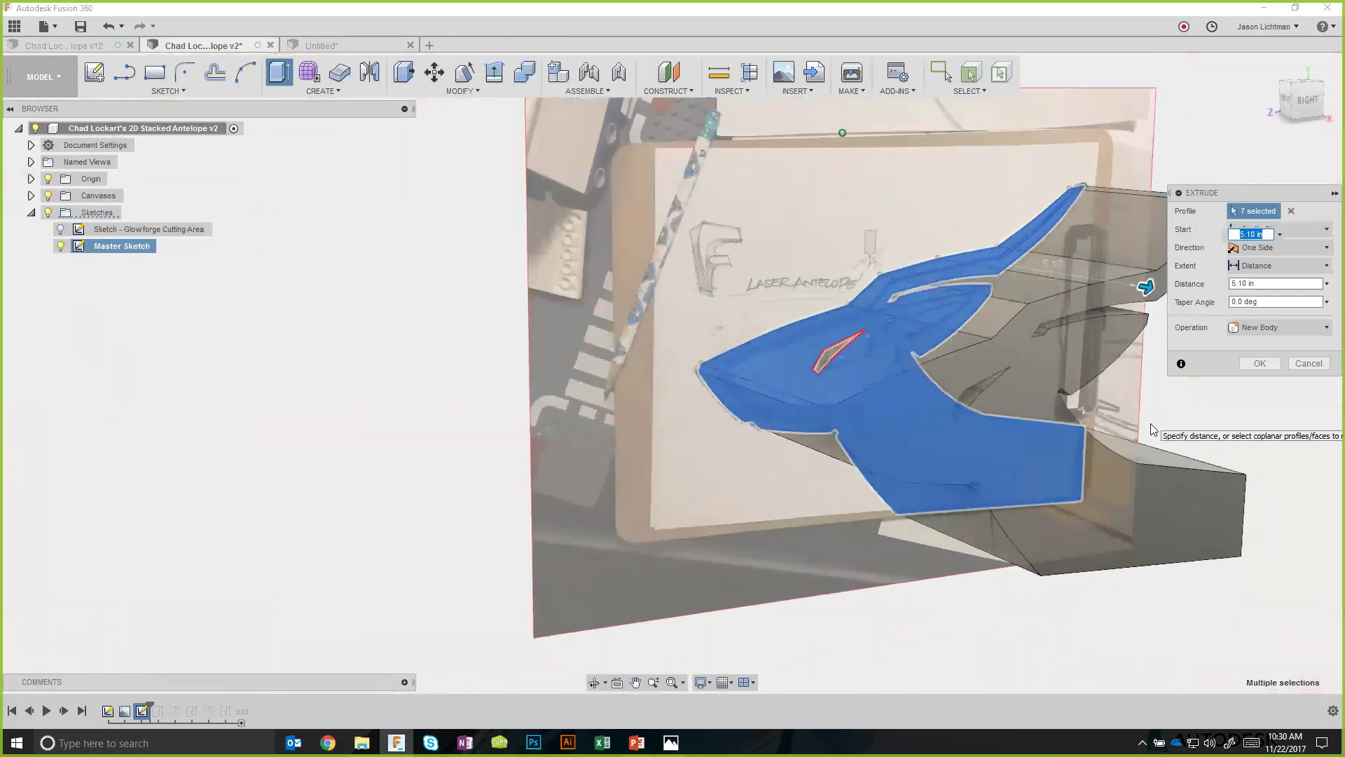
pyautogui.moveTo(1151, 423); pyautogui.dragTo(869, 402, button='middle')
pyautogui.moveTo(722, 306); pyautogui.dragTo(788, 329)
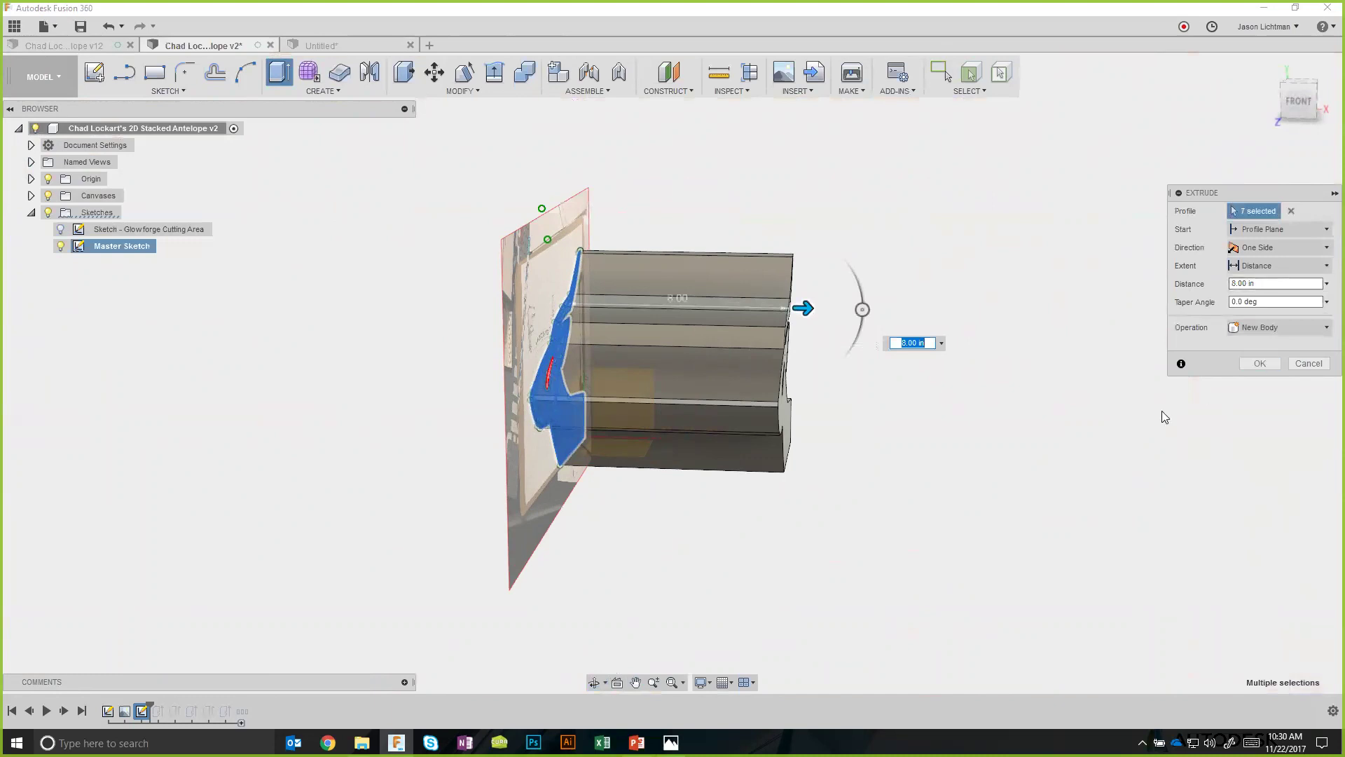
pyautogui.click(1278, 363)
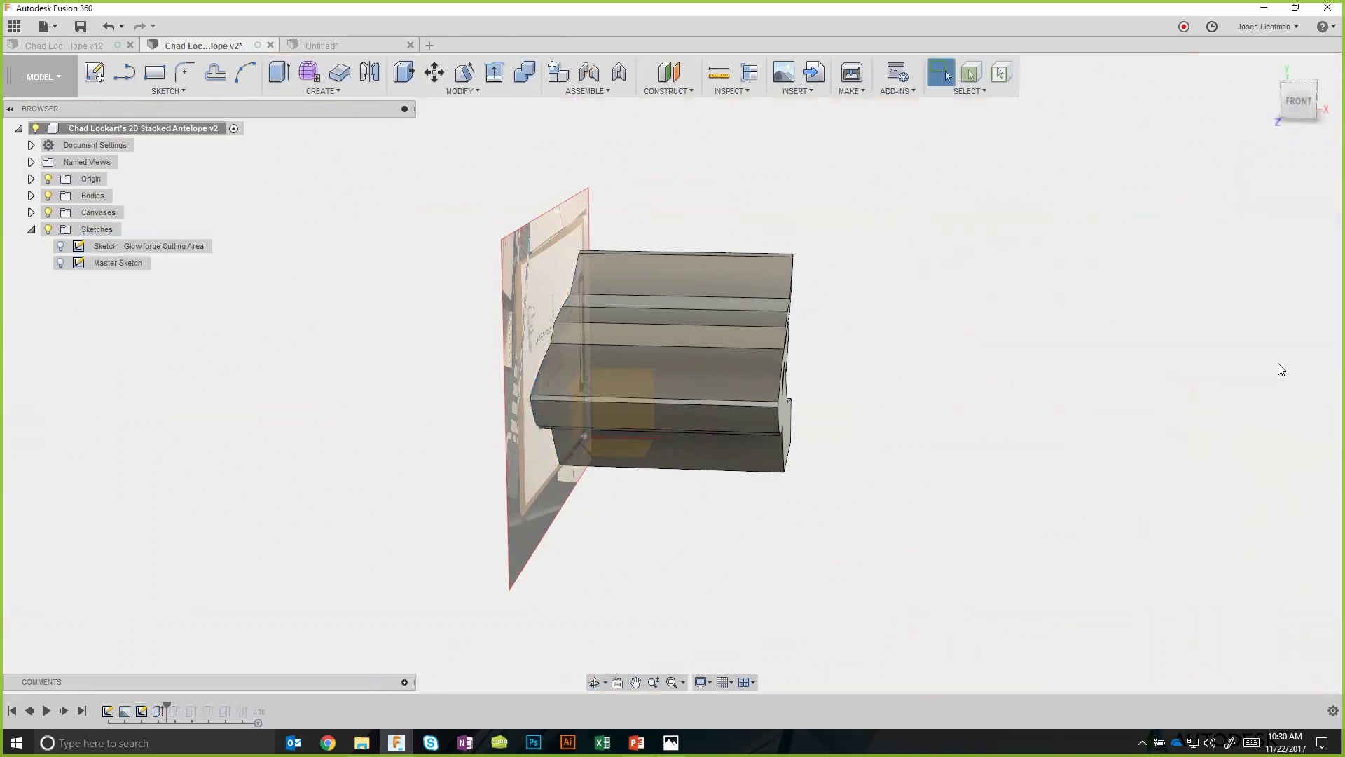
# Open the design's parameters and collapse the model parameters to examine only the user parameters.
pyautogui.click(450, 91)
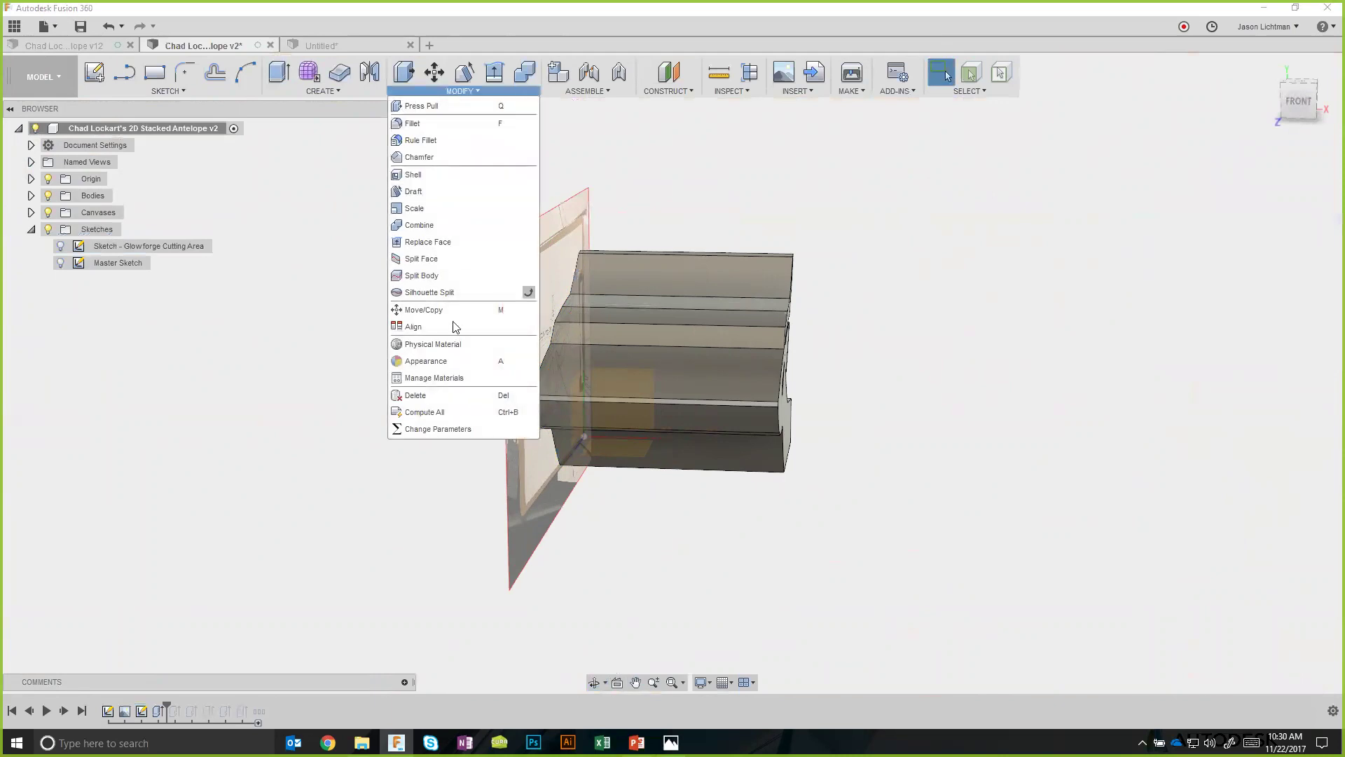
pyautogui.click(451, 428)
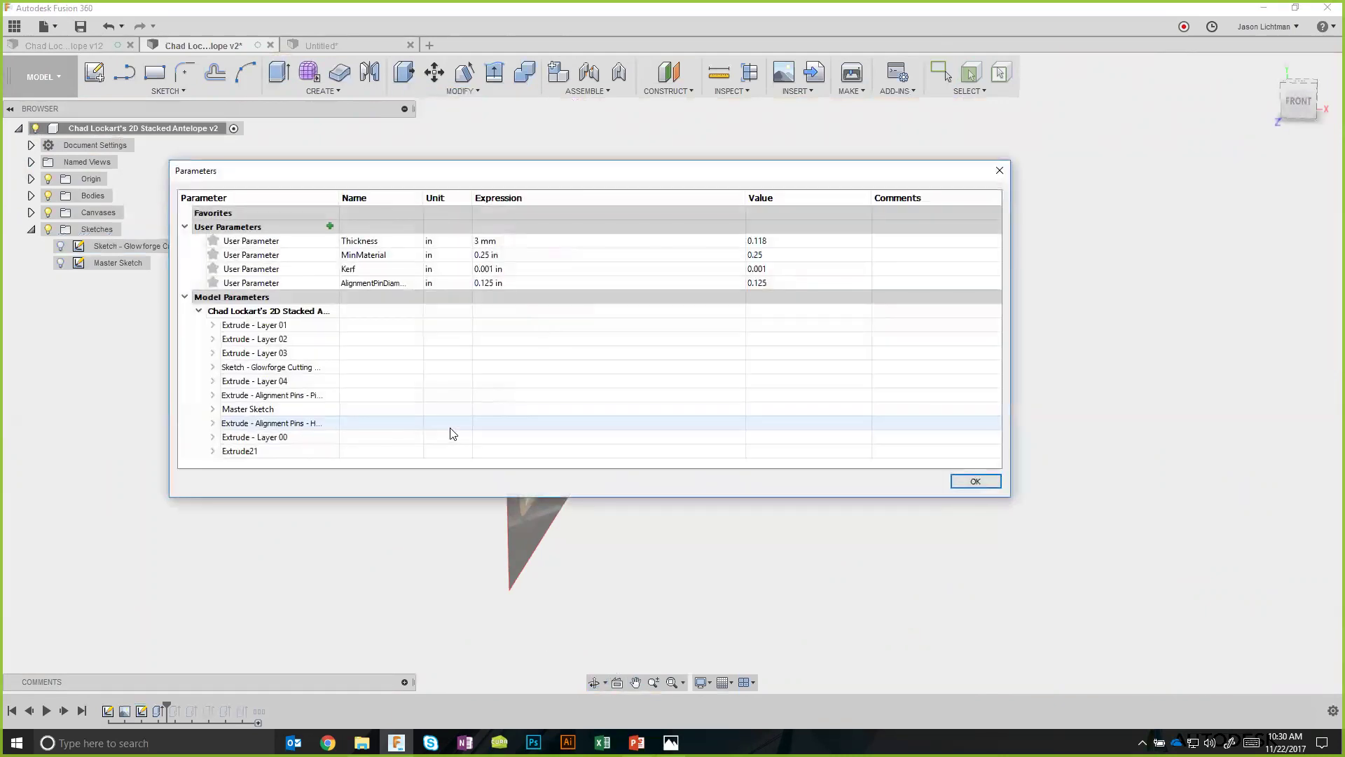
pyautogui.click(184, 297)
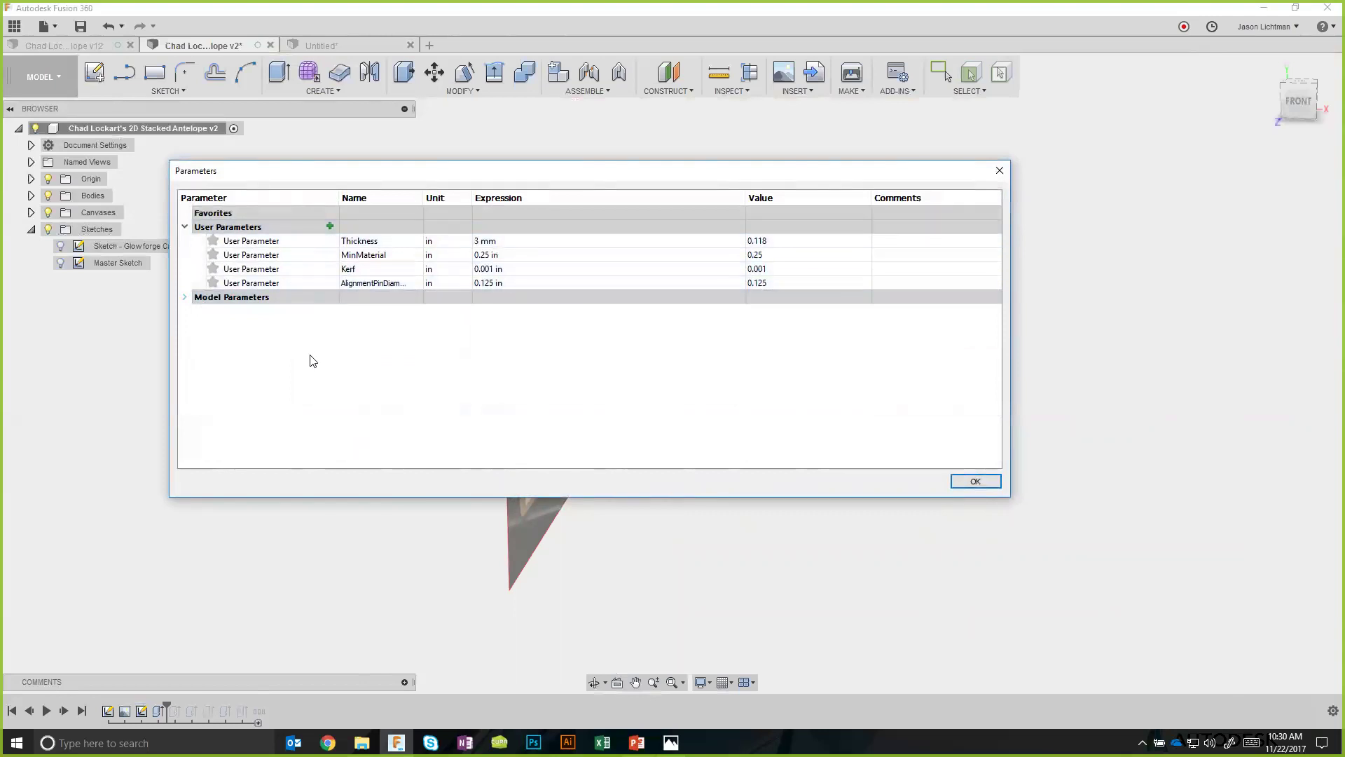
pyautogui.click(330, 226)
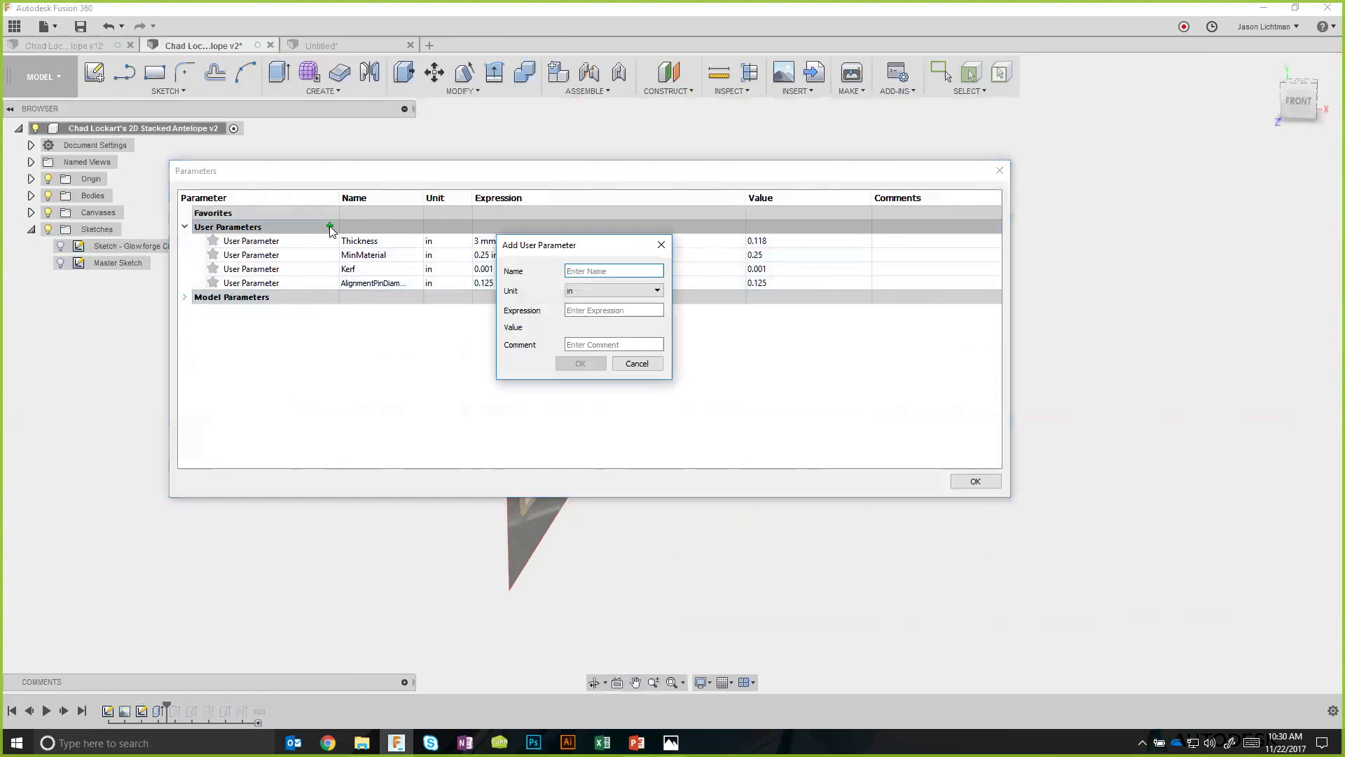
pyautogui.click(588, 290)
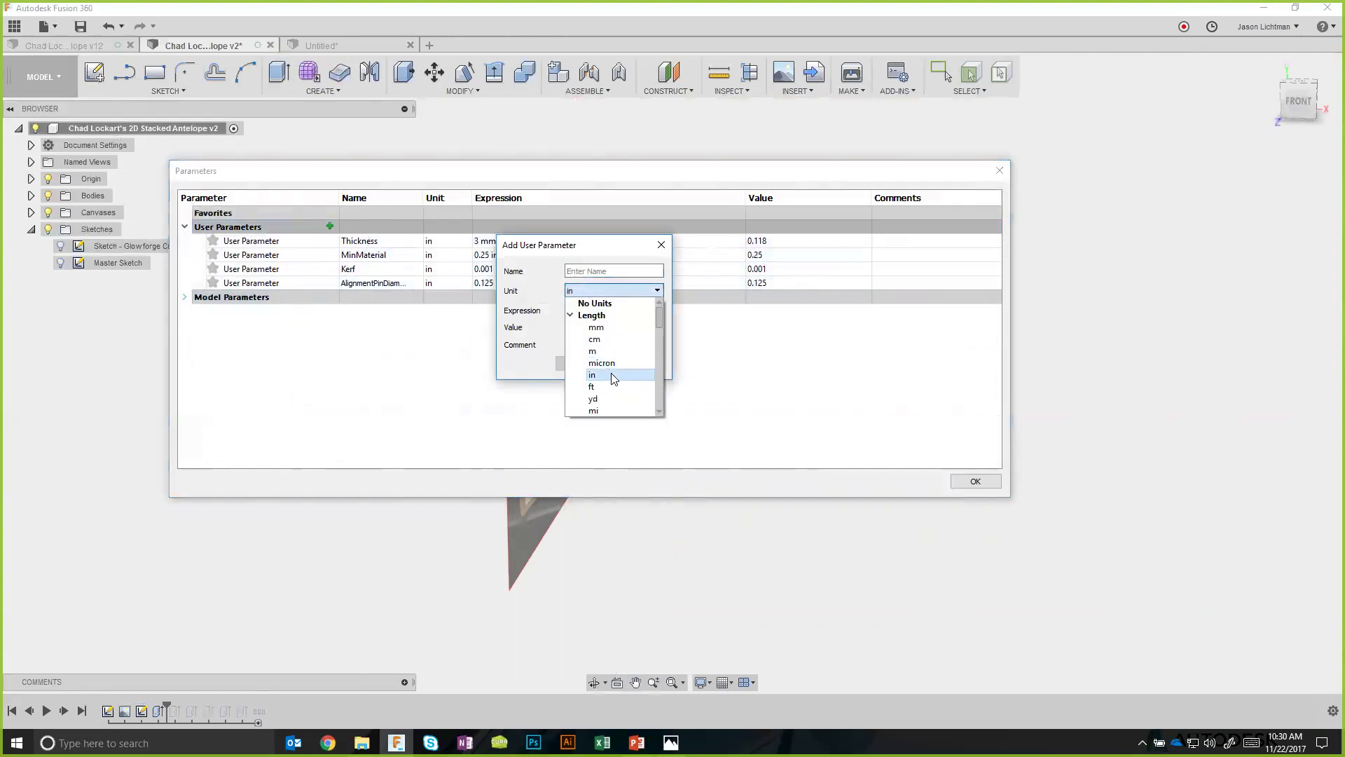
pyautogui.click(609, 375)
pyautogui.click(598, 311)
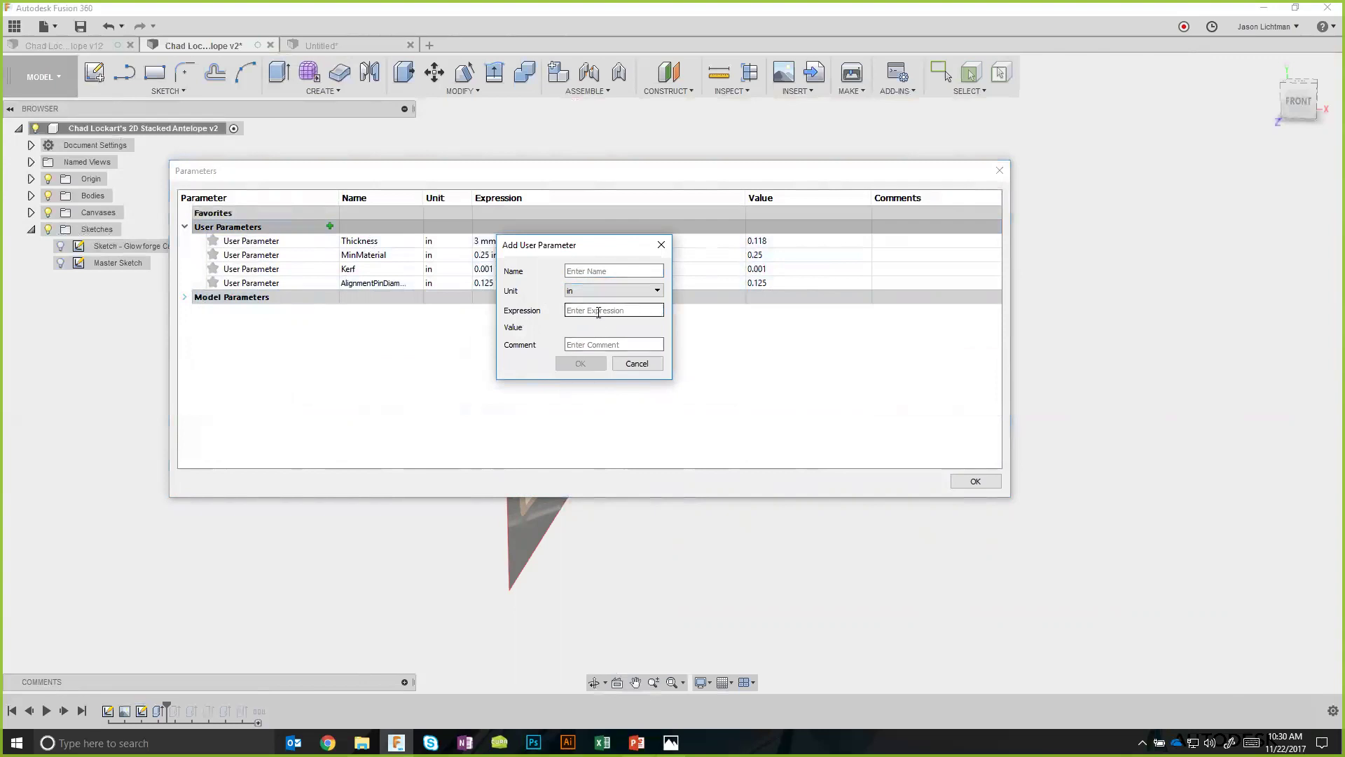
pyautogui.click(636, 363)
# Inspect the expression of the Thickness user parameter and close the parameter list.
pyautogui.click(517, 242)
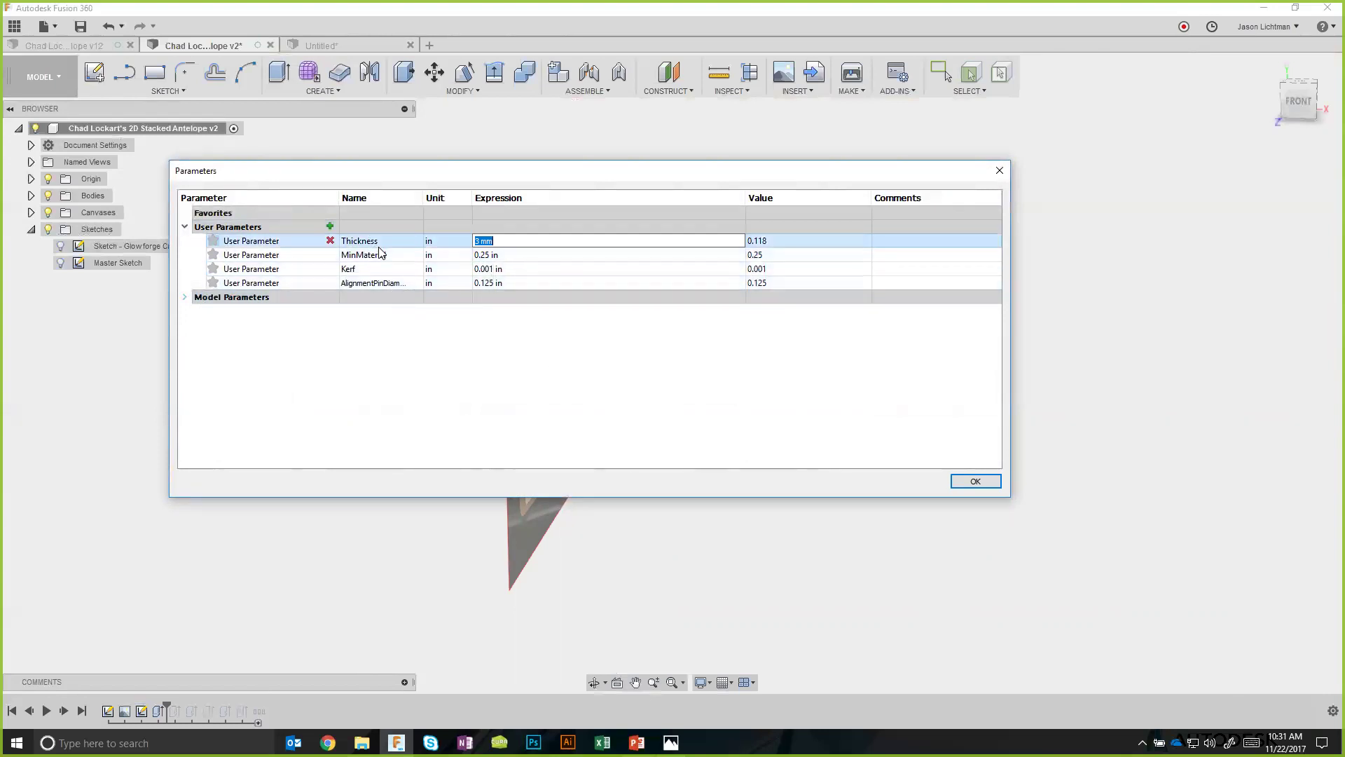
pyautogui.click(994, 482)
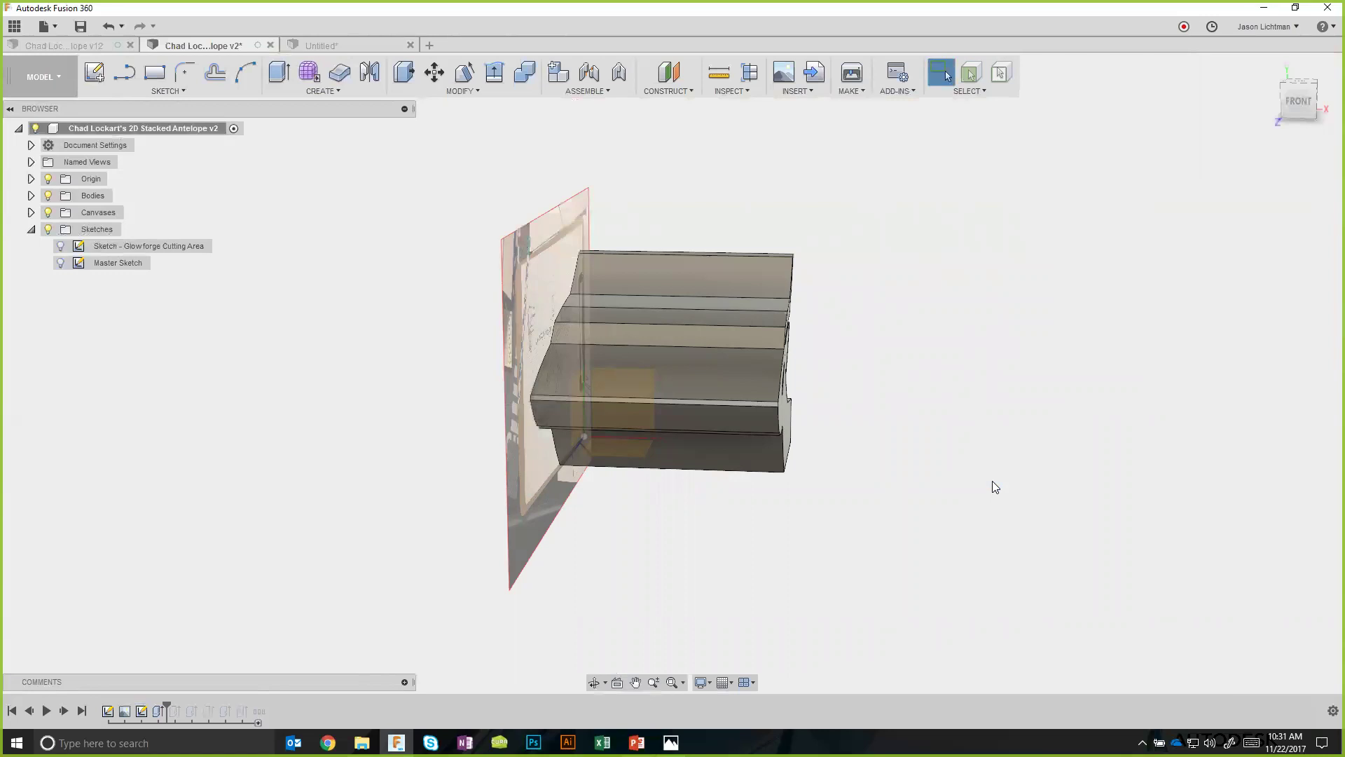
# Hide the canvas and edit the antelope extrusion so its distance uses the Thickness parameter.
pyautogui.keyDown('shift'); pyautogui.moveTo(976, 477); pyautogui.dragTo(918, 465, button='middle'); pyautogui.keyUp('shift')
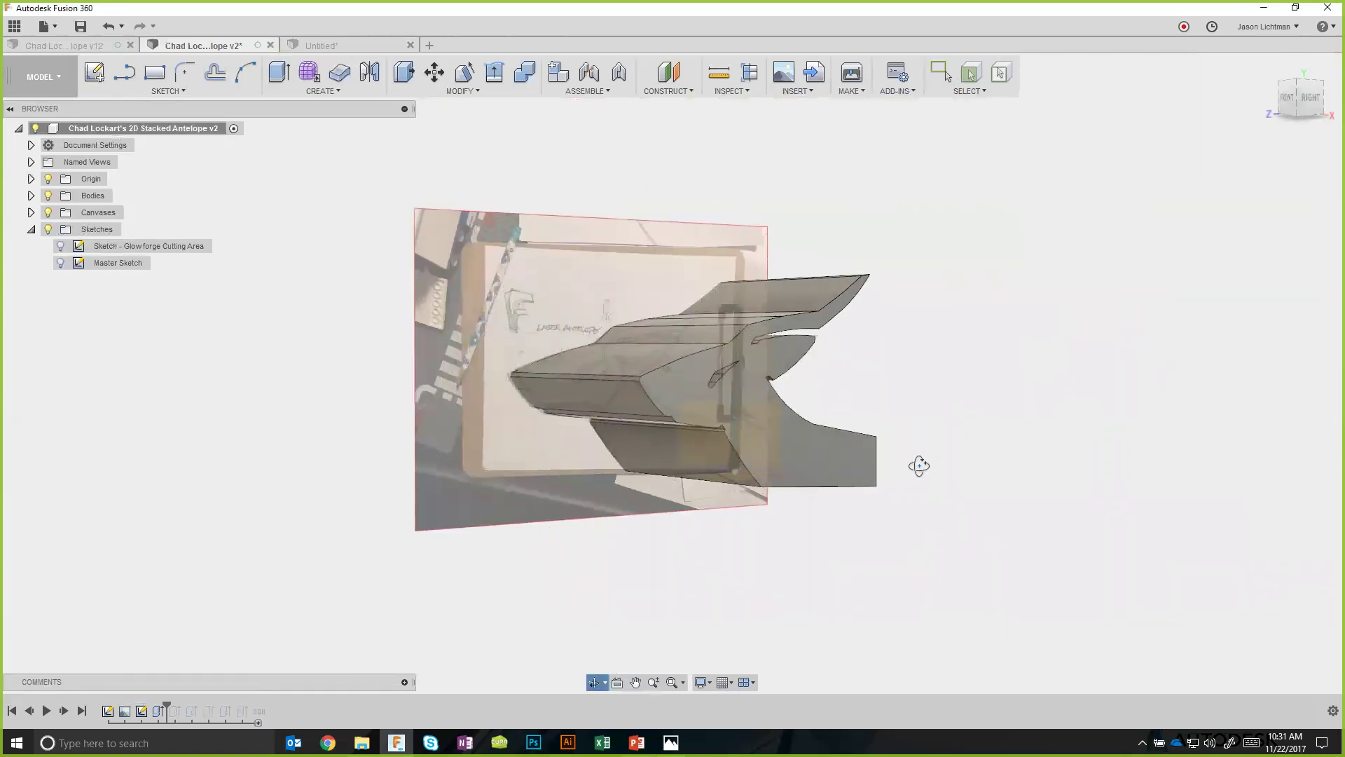
pyautogui.click(48, 212)
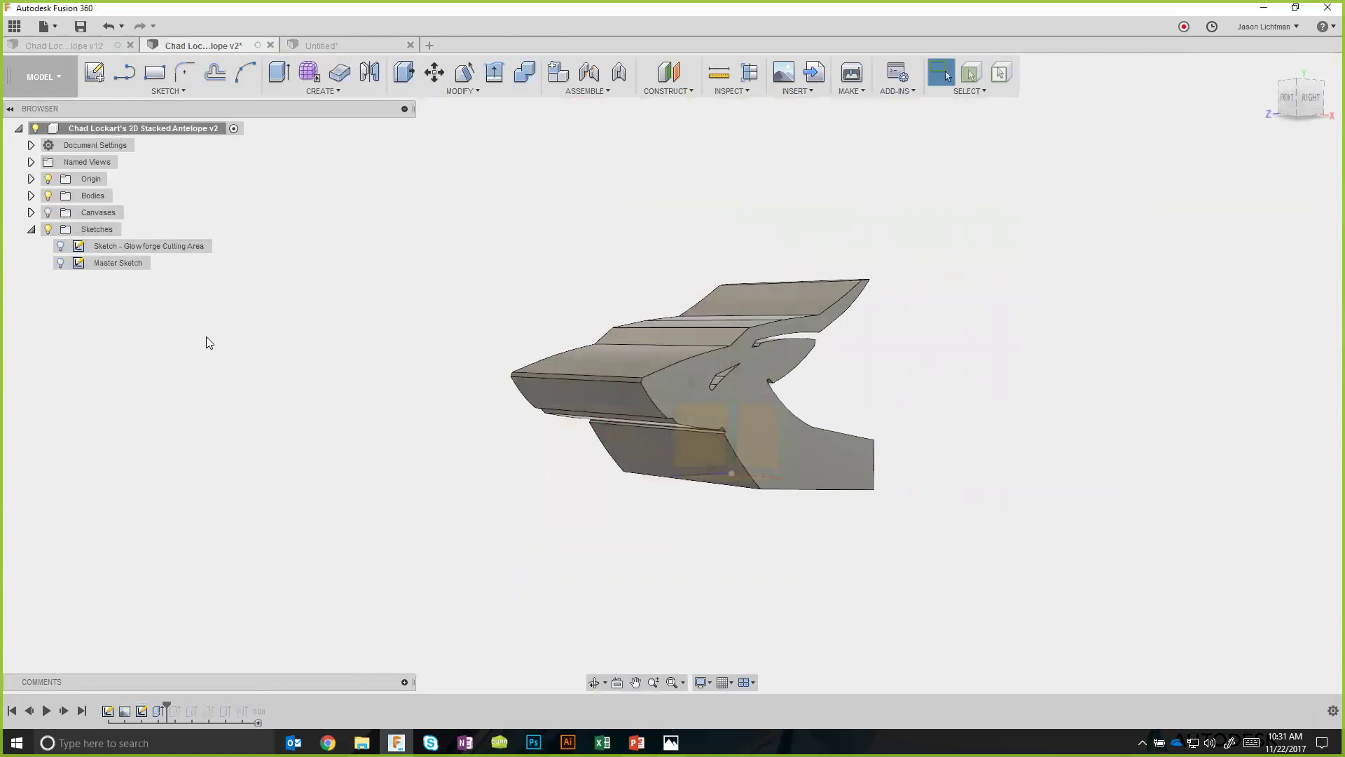
pyautogui.rightClick(159, 711)
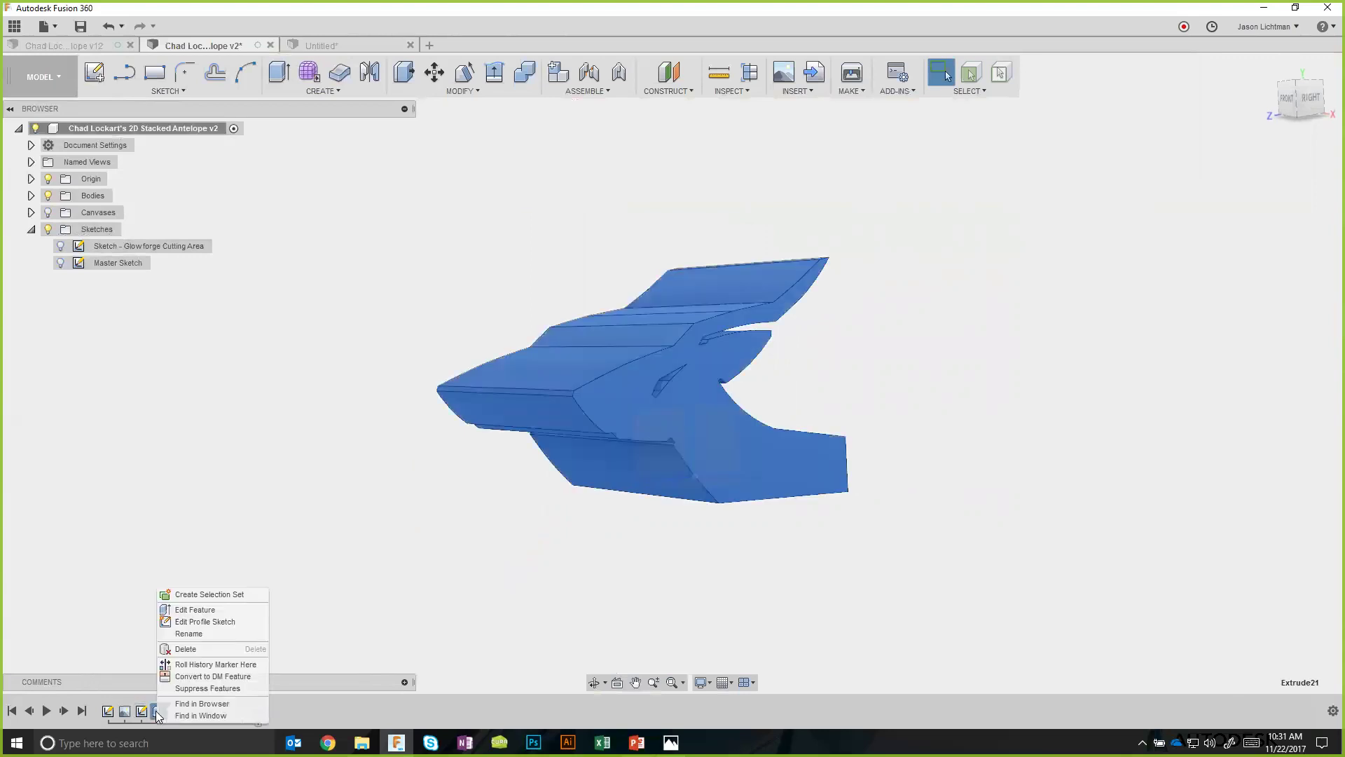
pyautogui.click(195, 610)
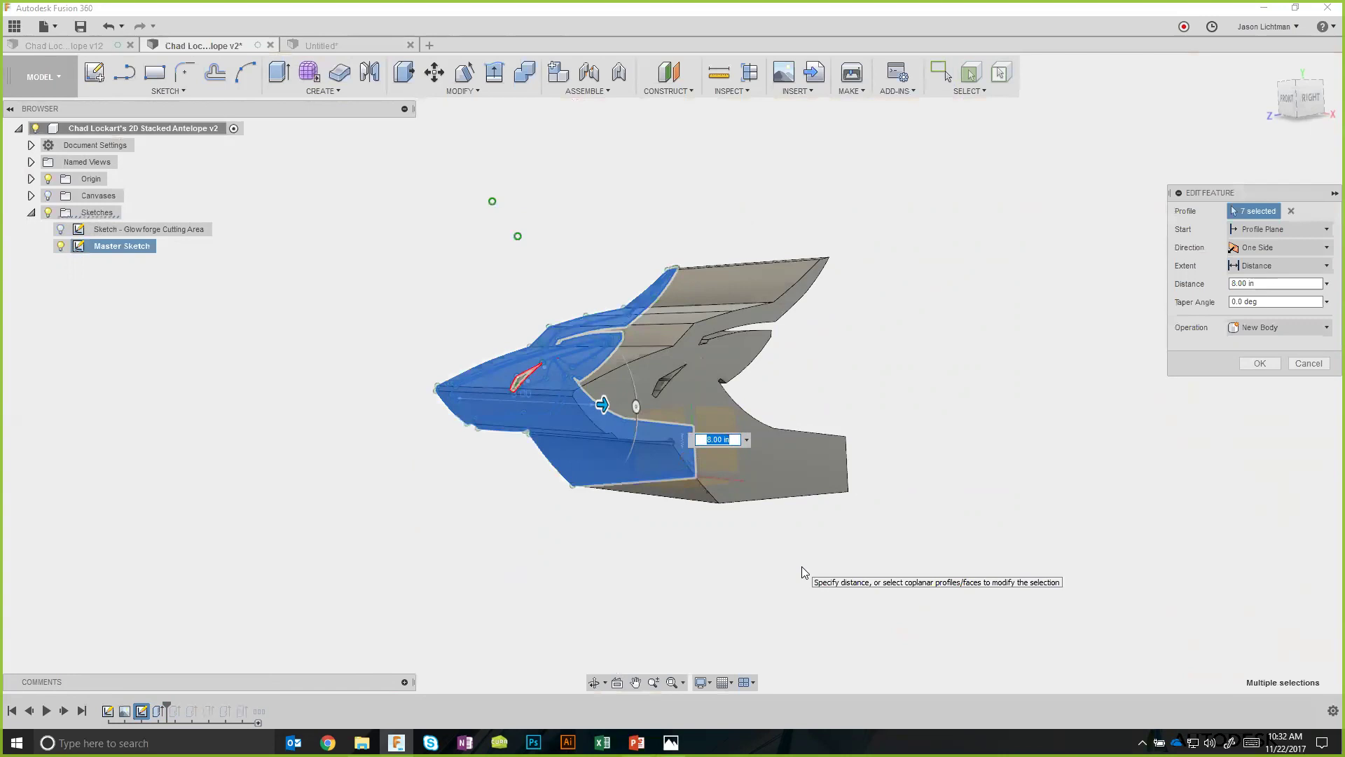
pyautogui.write('th')
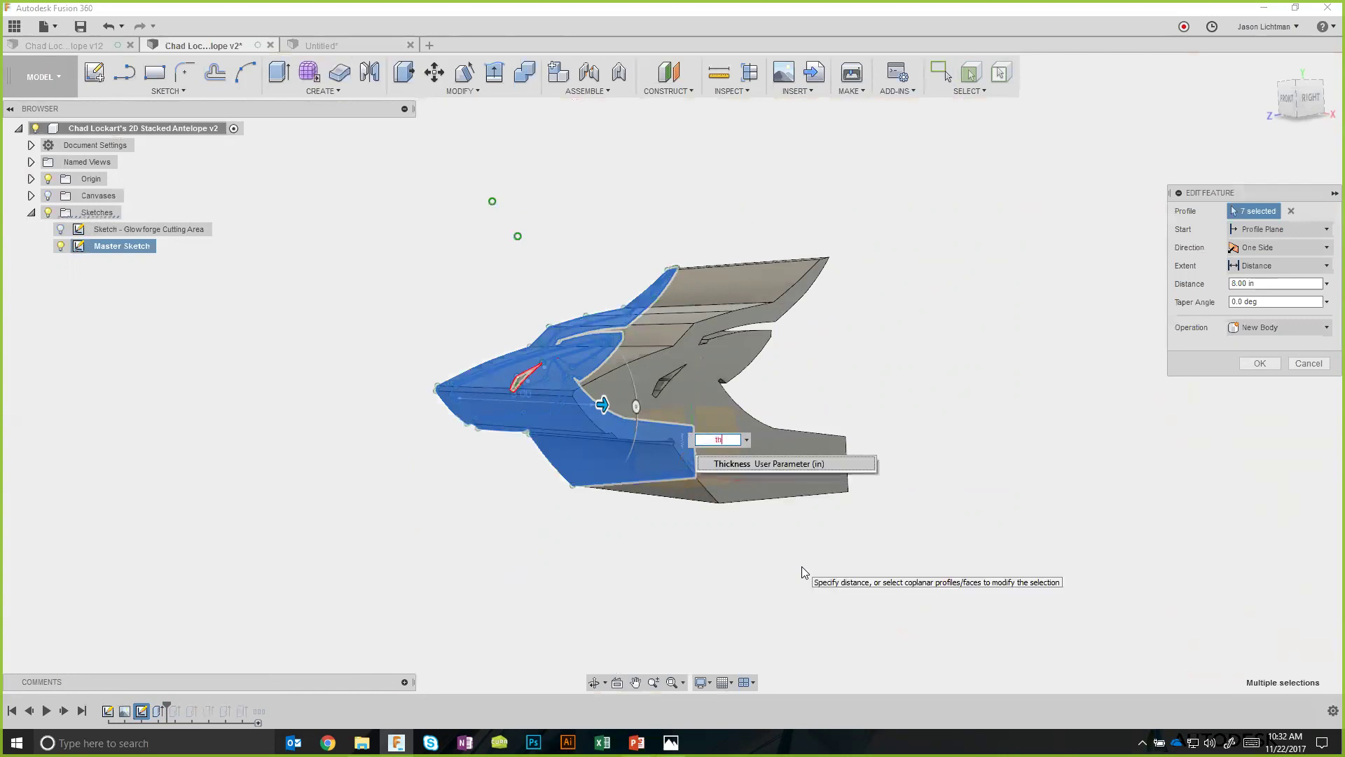
pyautogui.click(768, 464)
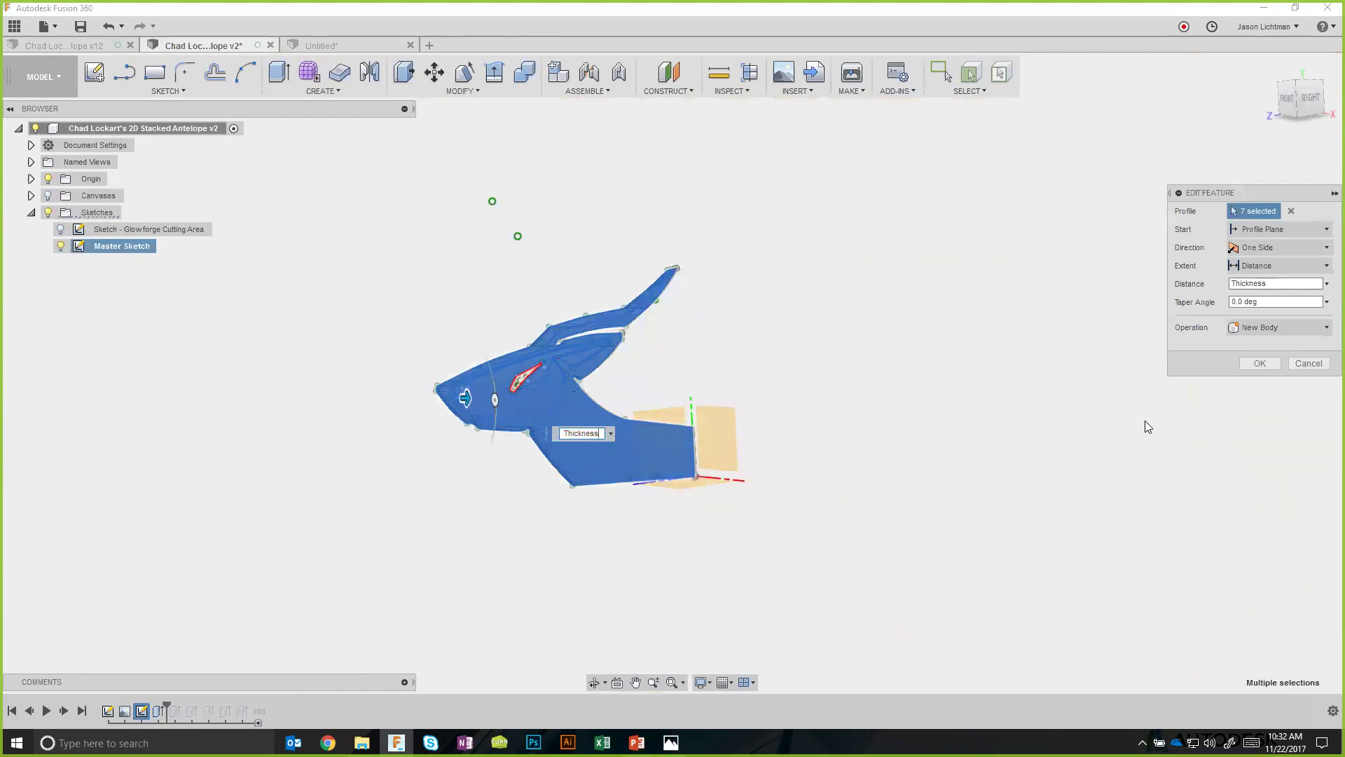
pyautogui.click(1259, 363)
pyautogui.scroll(1, 563, 534)
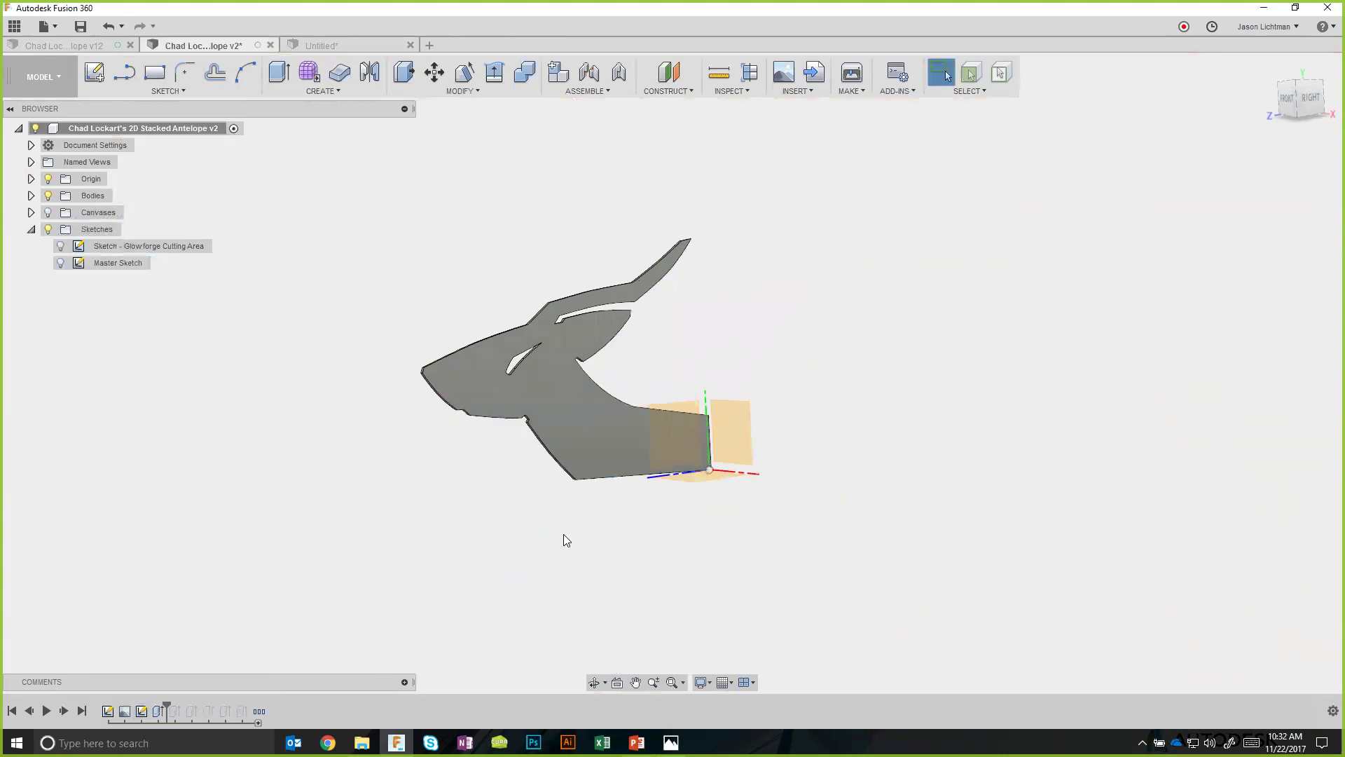
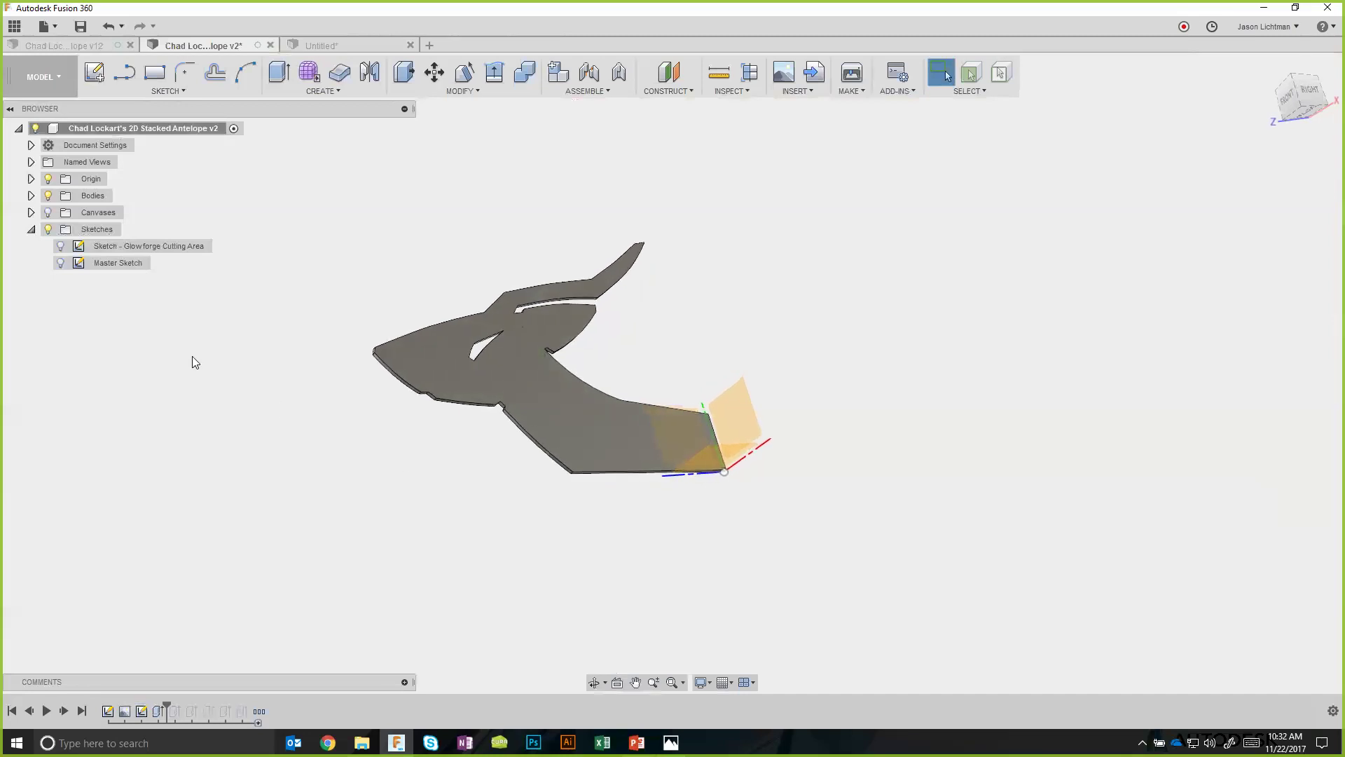
# Rename the extruded antelope body to _Layer 01, keeping the Master Sketch hidden.
pyautogui.click(61, 263)
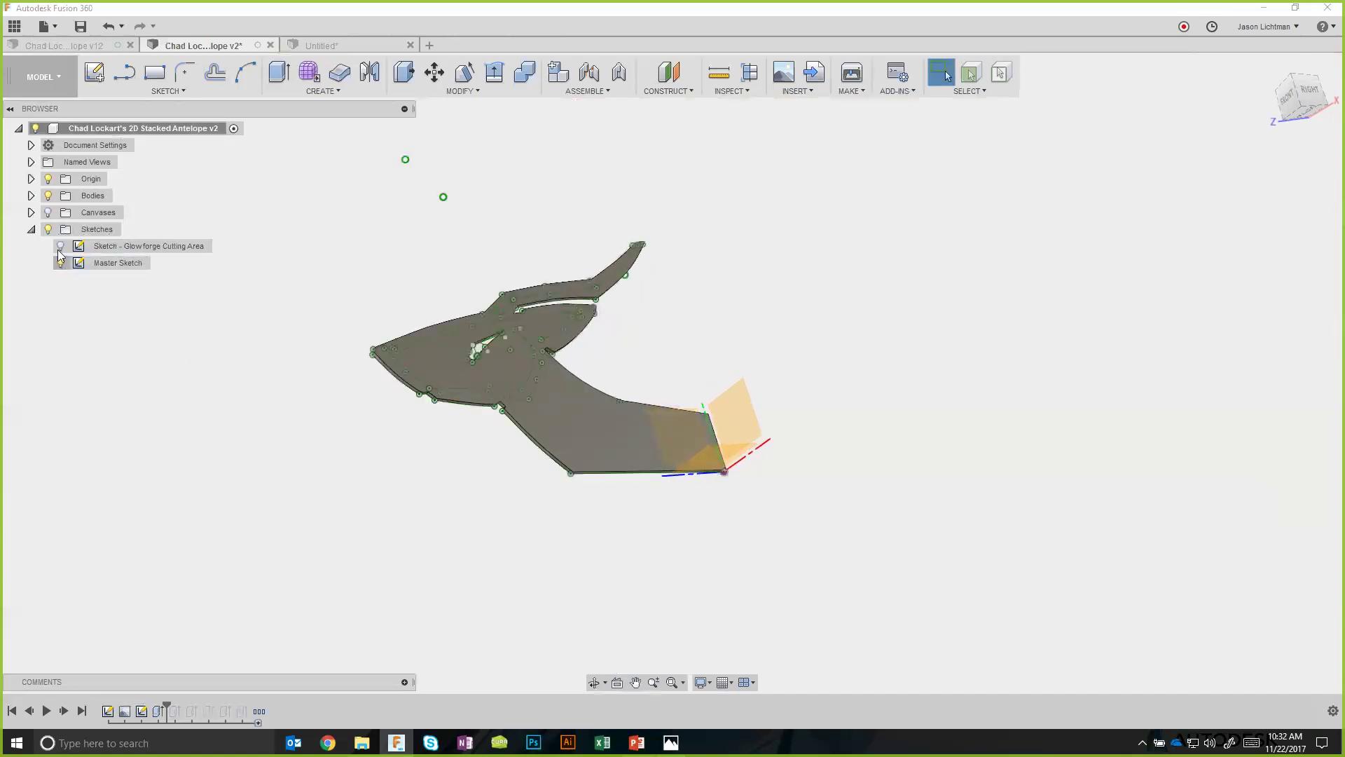
pyautogui.click(60, 263)
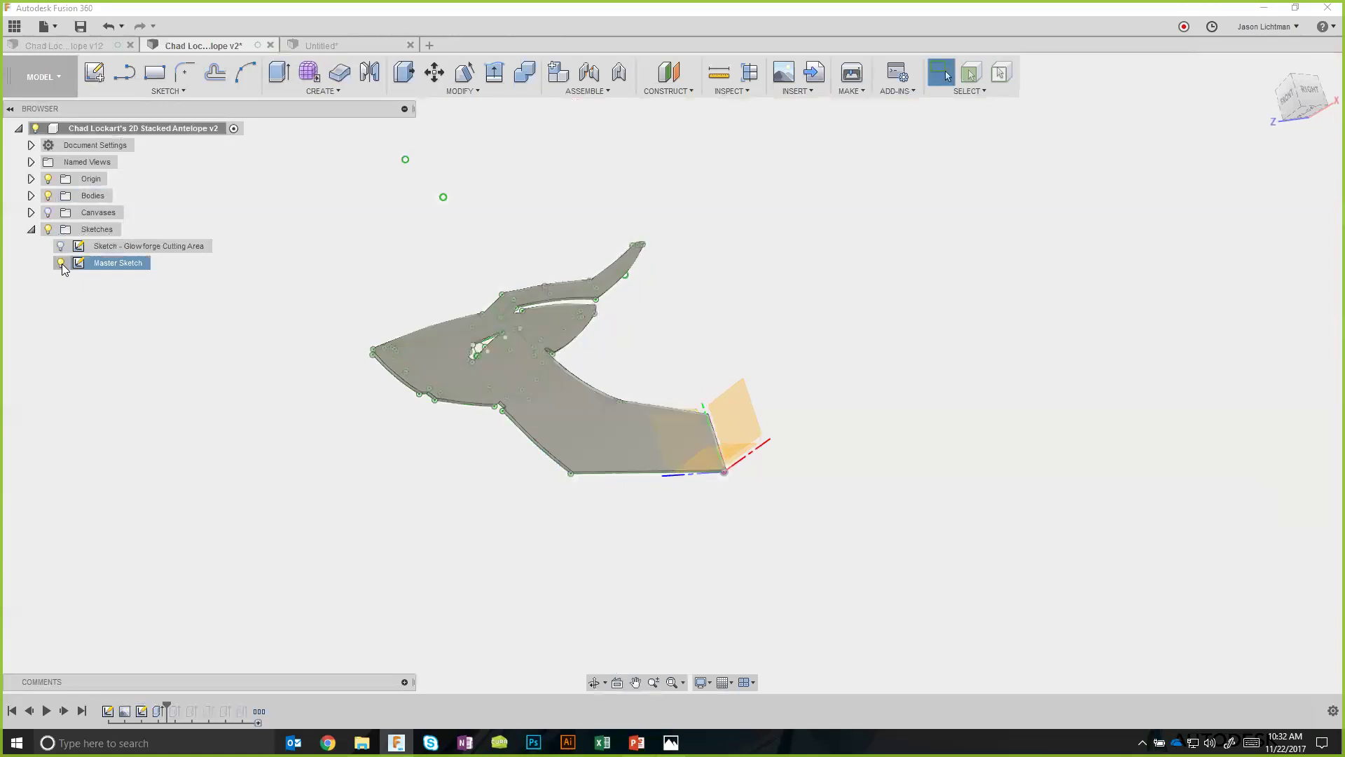
pyautogui.click(31, 196)
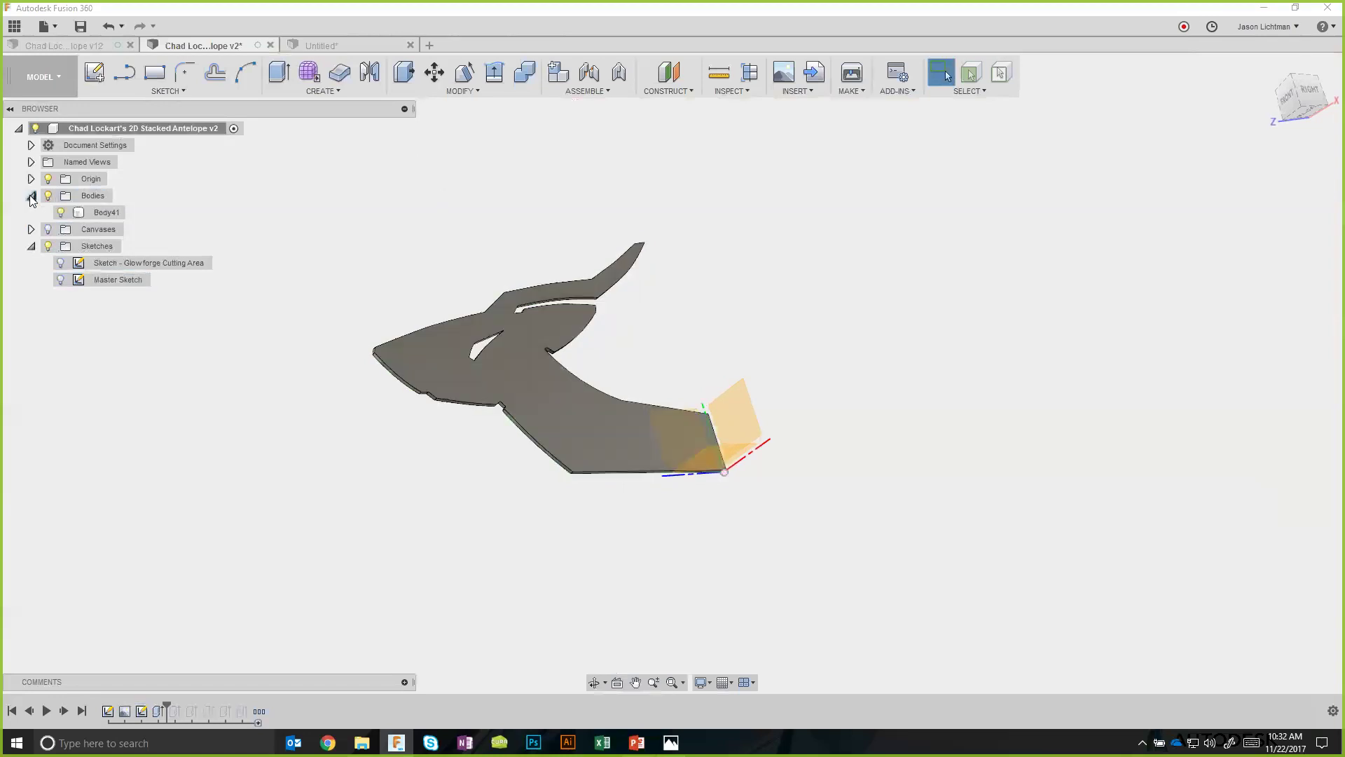
pyautogui.click(108, 213)
pyautogui.doubleClick(110, 213)
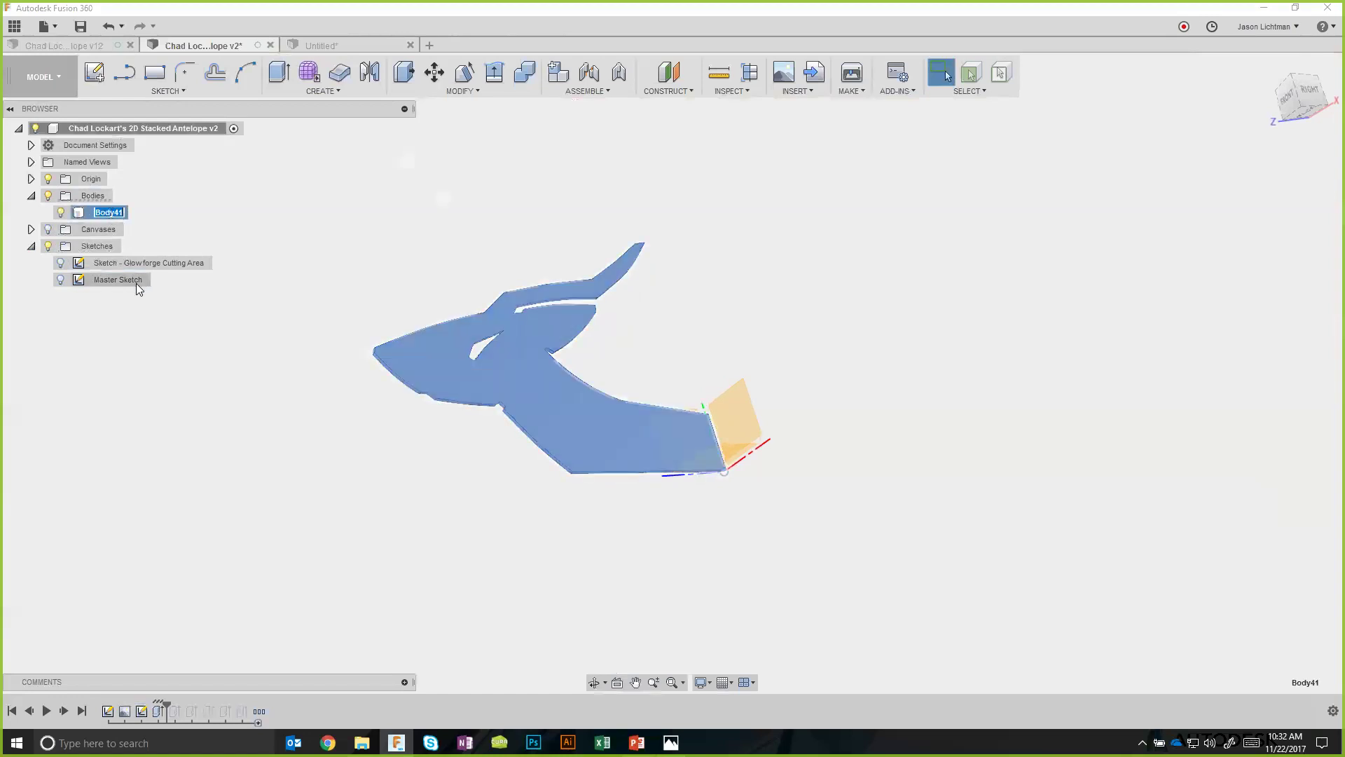
pyautogui.write('Layer')
pyautogui.press('BackSpace')
pyautogui.press('BackSpace')
pyautogui.press('BackSpace')
pyautogui.press('BackSpace')
pyautogui.press('BackSpace')
pyautogui.write('_Layer 01')
pyautogui.press('Return')
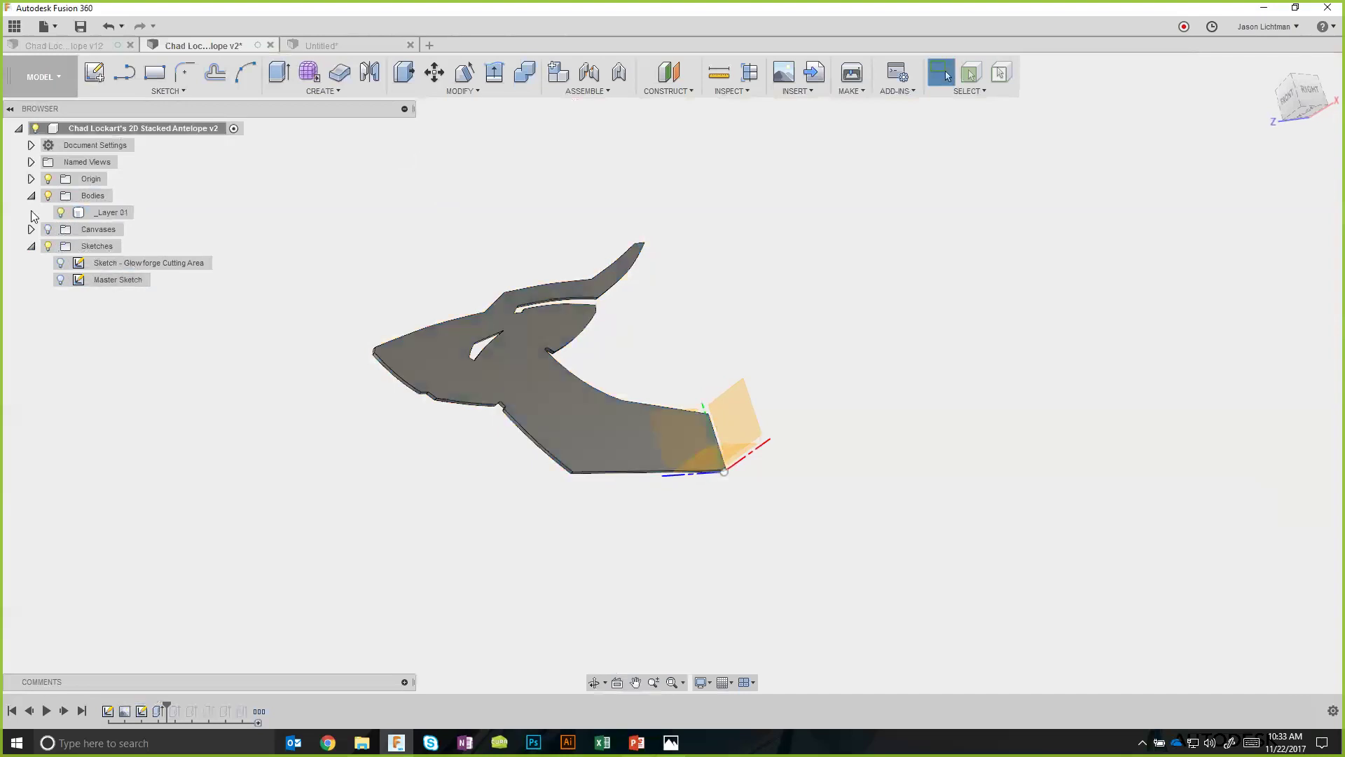
# Hide _Layer 01, show the Master Sketch and canvas, and start an extrusion with the jaw strip, face and forehead-to-horn profiles.
pyautogui.click(61, 212)
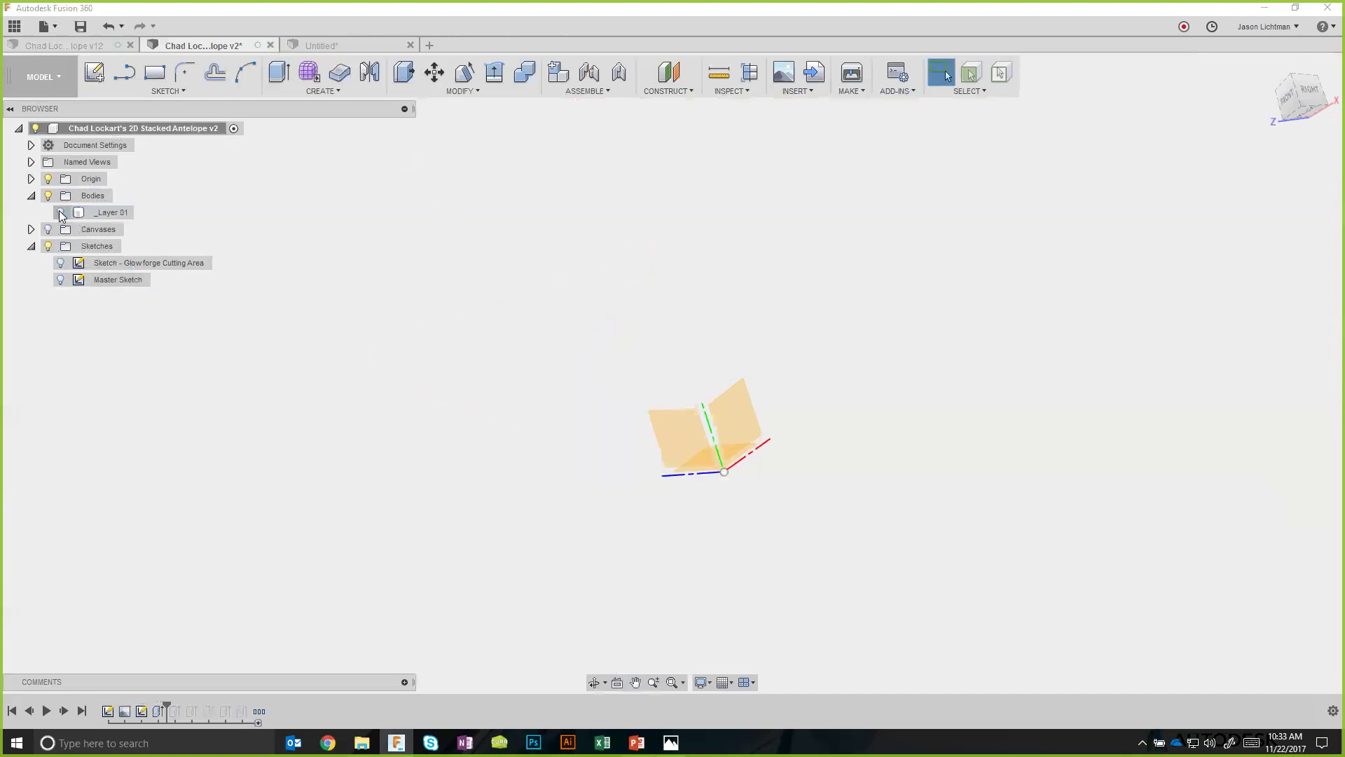
pyautogui.click(60, 279)
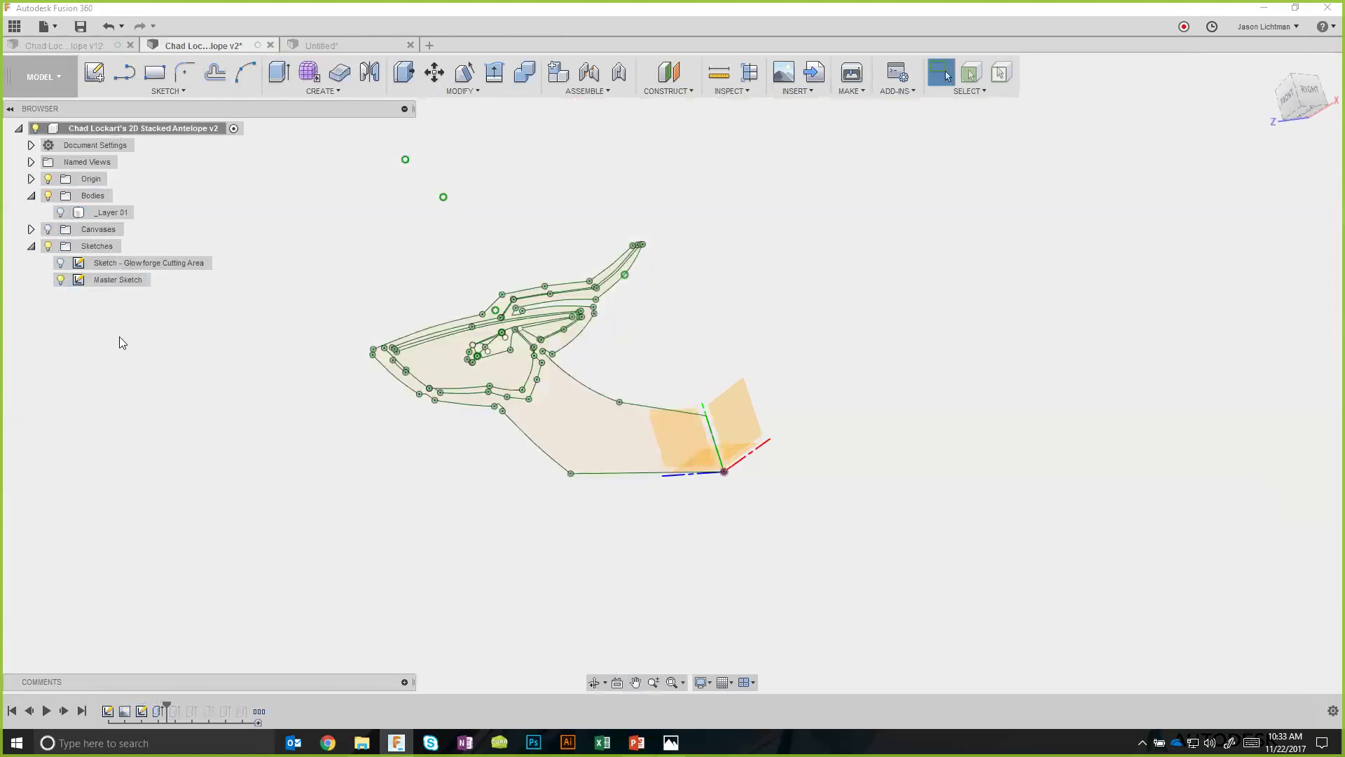
pyautogui.click(279, 72)
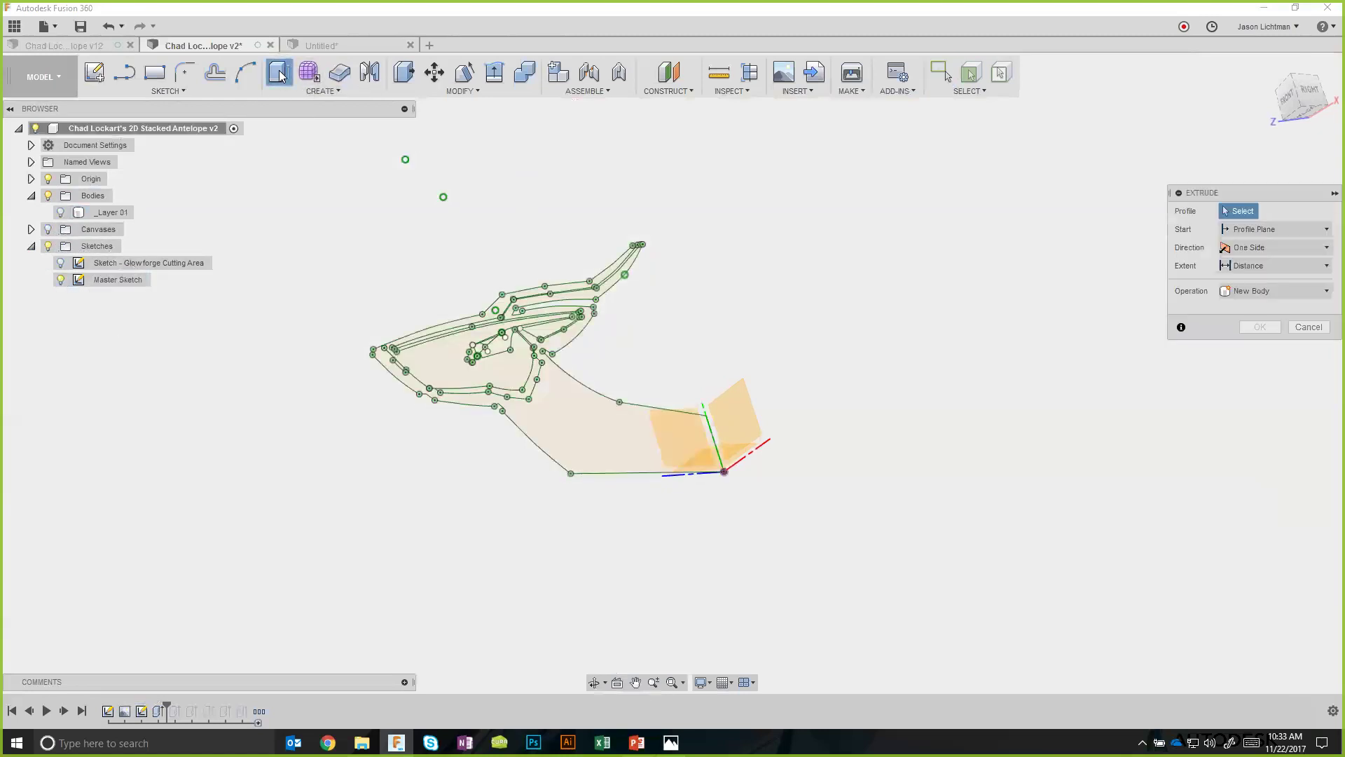
pyautogui.scroll(4, 488, 230)
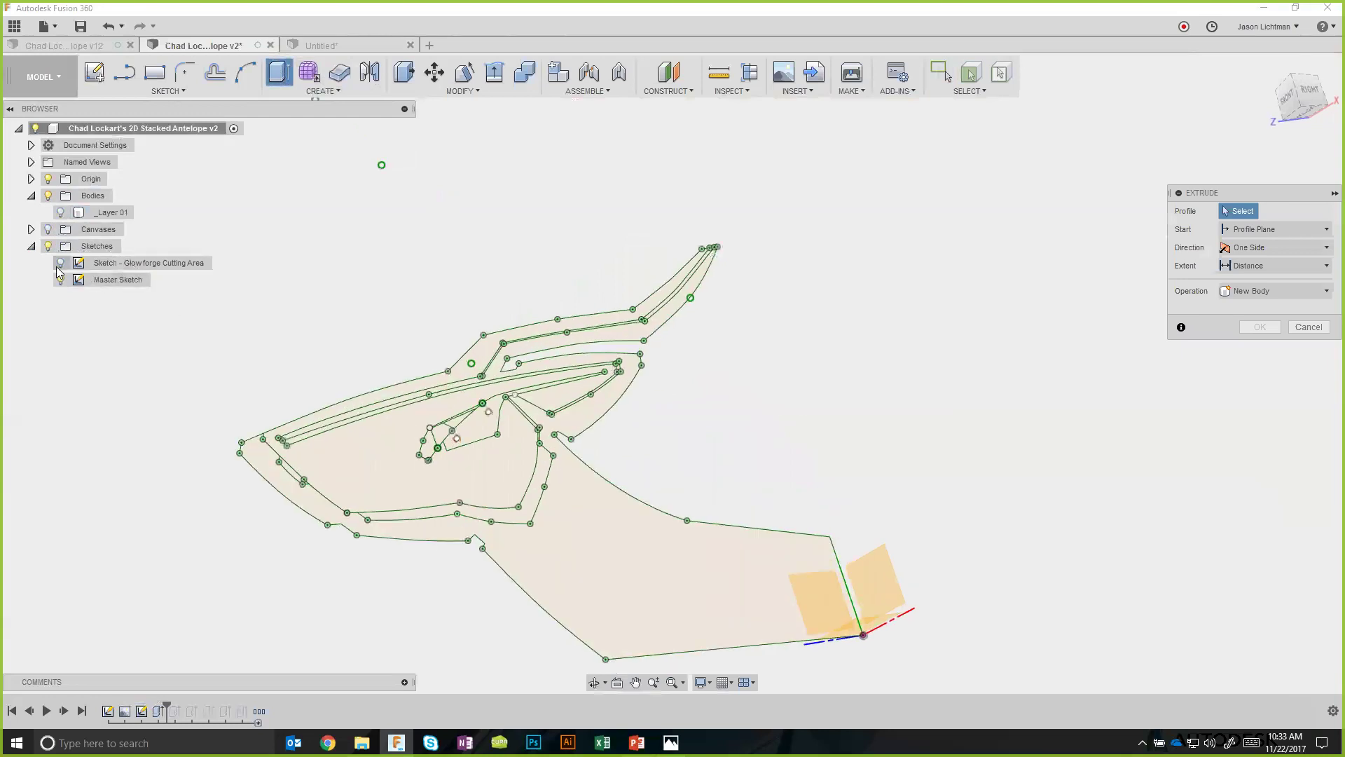
pyautogui.click(47, 231)
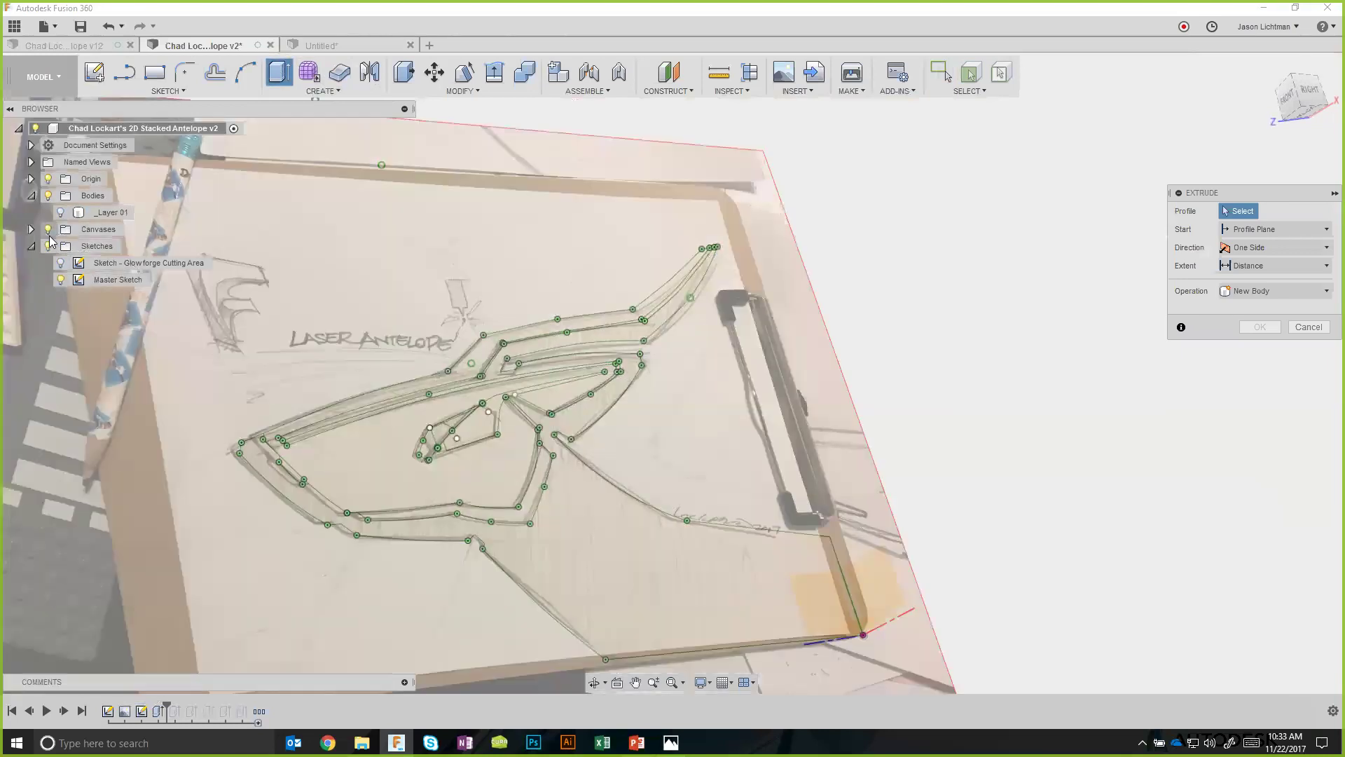
pyautogui.click(498, 517)
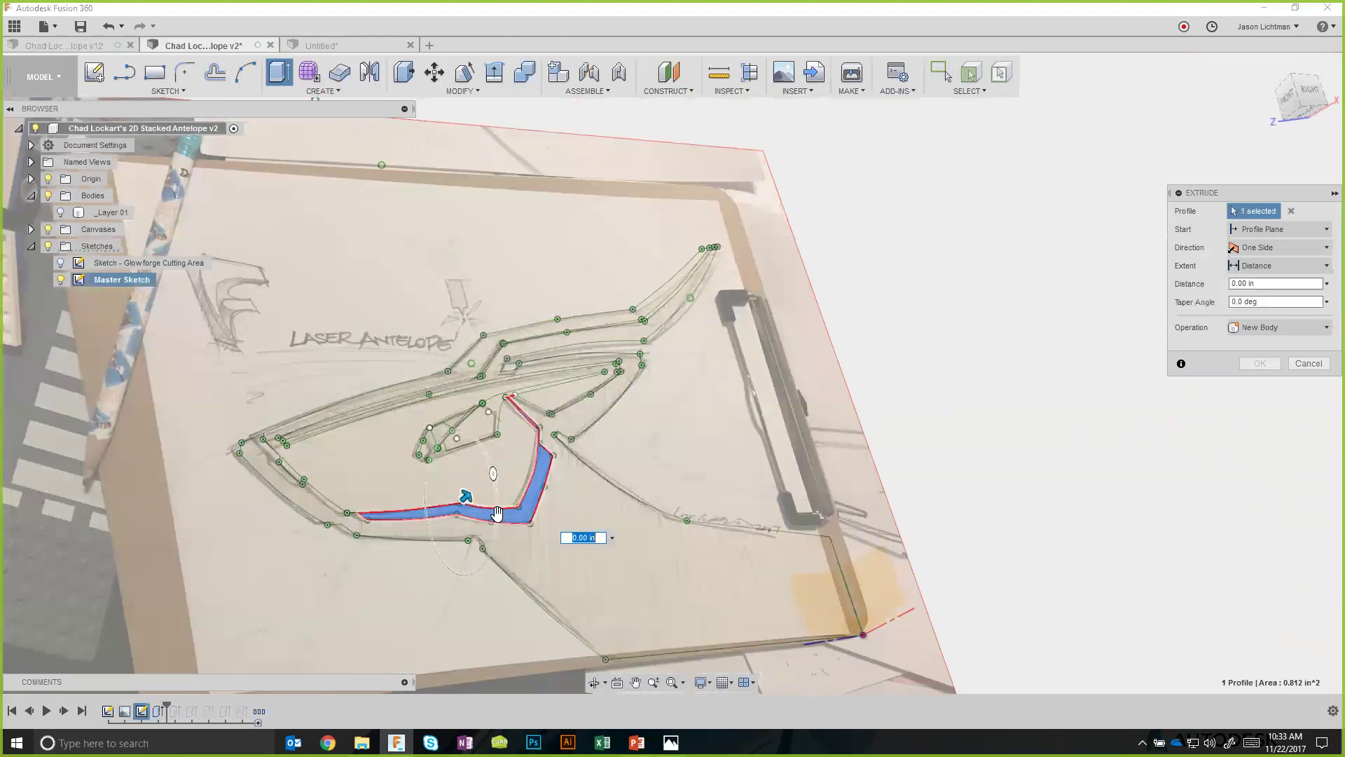
pyautogui.click(377, 481)
pyautogui.keyDown('shift'); pyautogui.moveTo(377, 480); pyautogui.dragTo(343, 494, button='middle'); pyautogui.keyUp('shift')
pyautogui.scroll(3, 484, 367)
pyautogui.scroll(2, 480, 359)
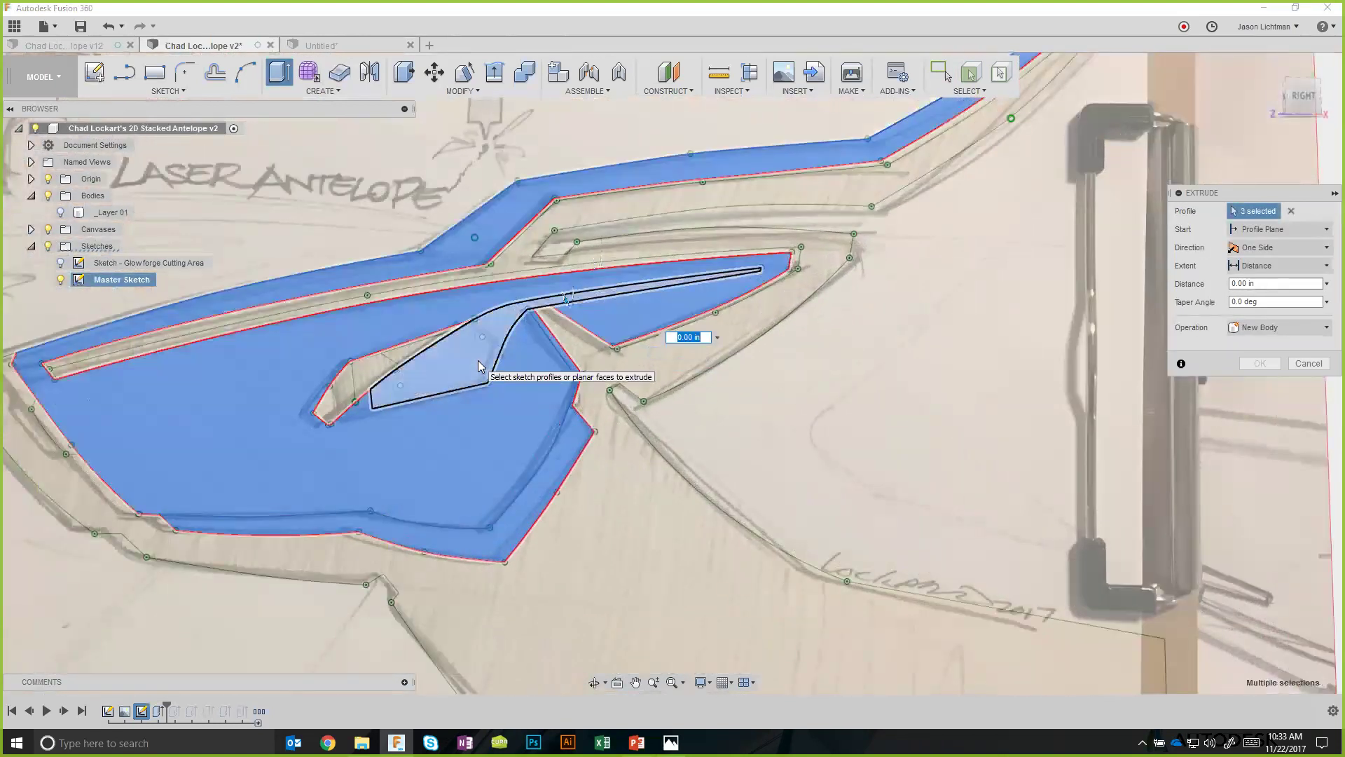
# Add the eye-side patch and the small profiles inside the eye to the extrusion, leaving out the eye's front corner.
pyautogui.click(386, 375)
pyautogui.click(382, 377)
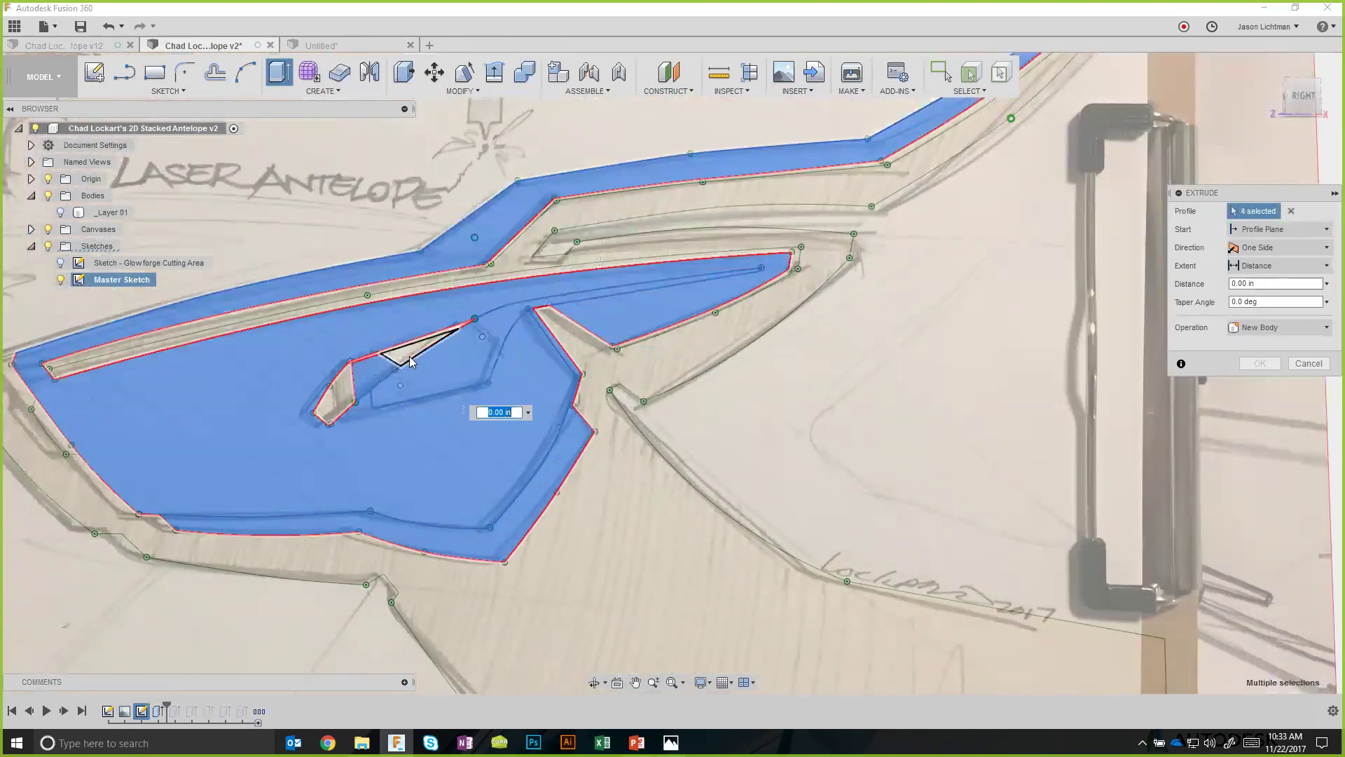
pyautogui.click(402, 353)
pyautogui.scroll(3, 402, 352)
pyautogui.scroll(2, 392, 346)
pyautogui.scroll(-6, 370, 303)
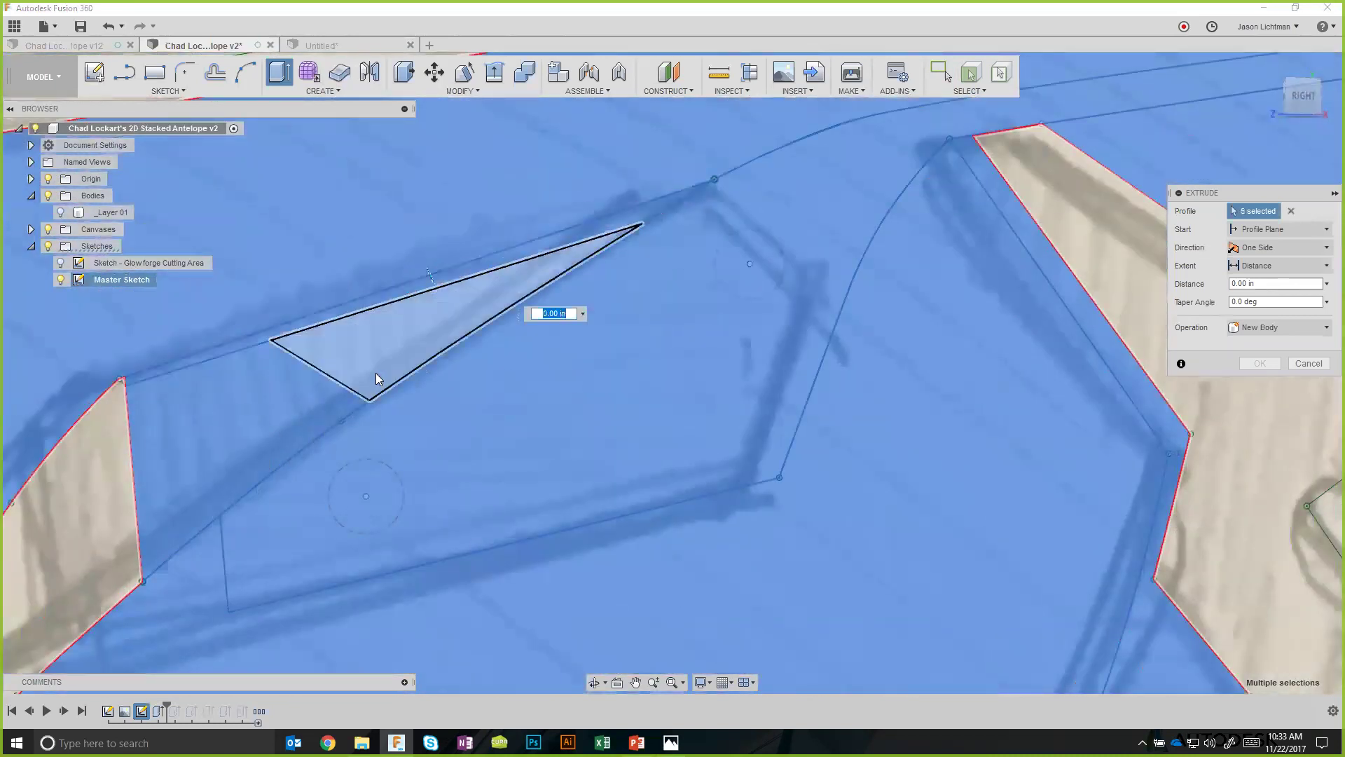
pyautogui.scroll(5, 527, 280)
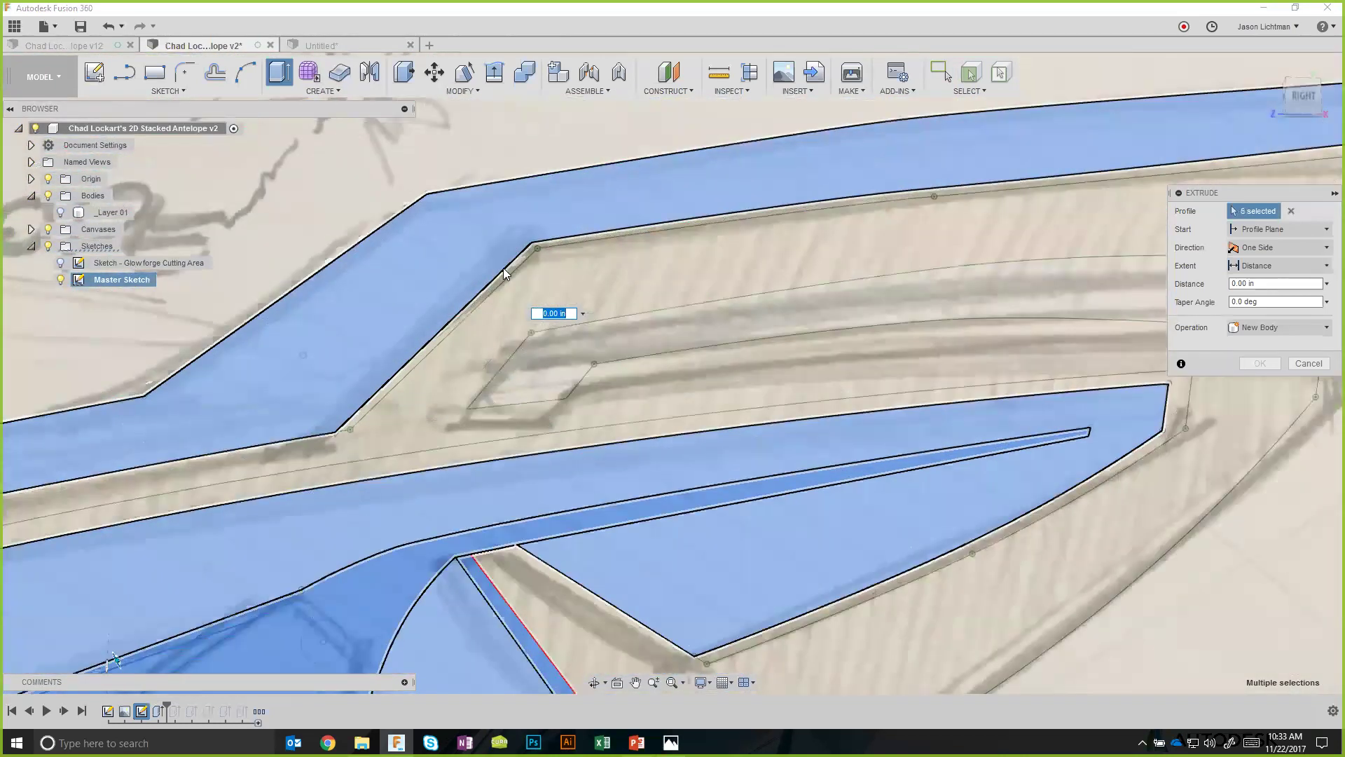
# Add the thin strip beneath the horn and the thin strip along the brow and ear to the extrusion profiles.
pyautogui.click(501, 276)
pyautogui.scroll(-3, 493, 487)
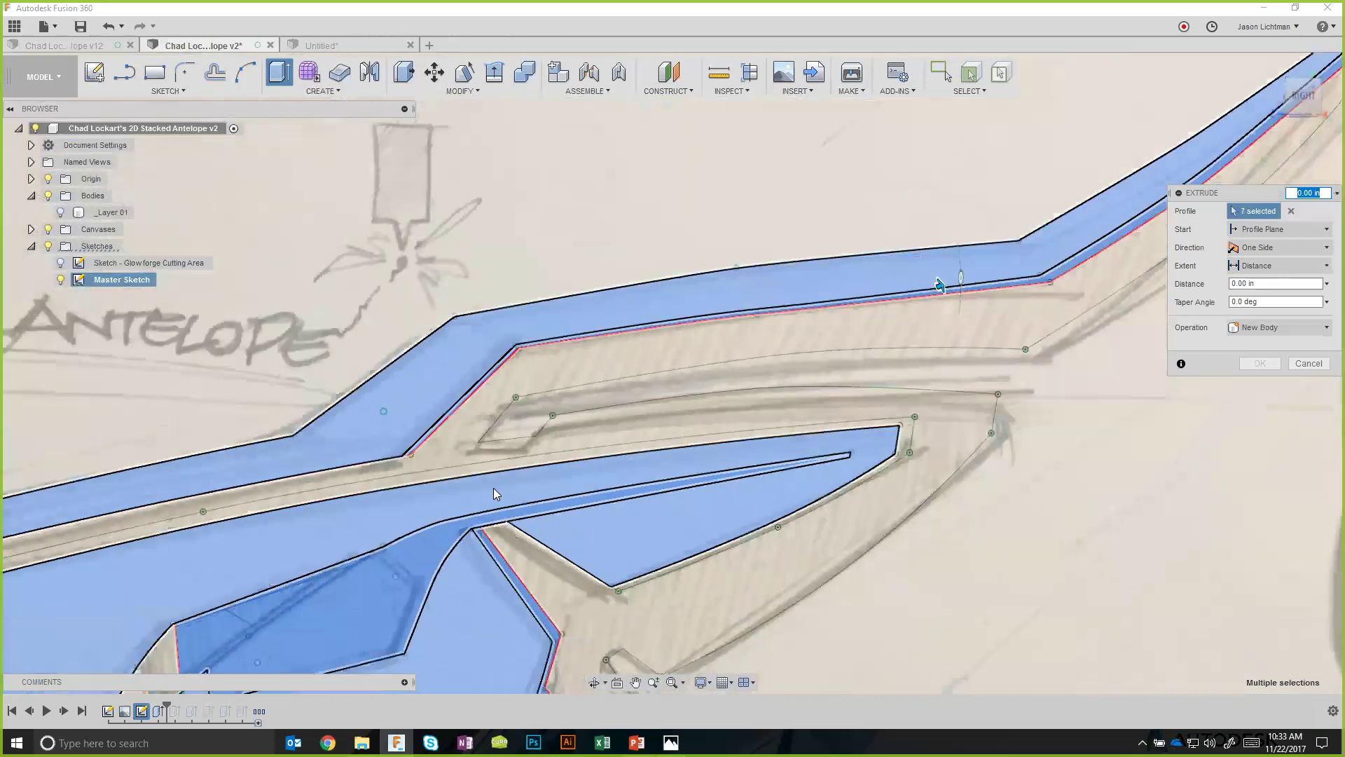
pyautogui.click(491, 466)
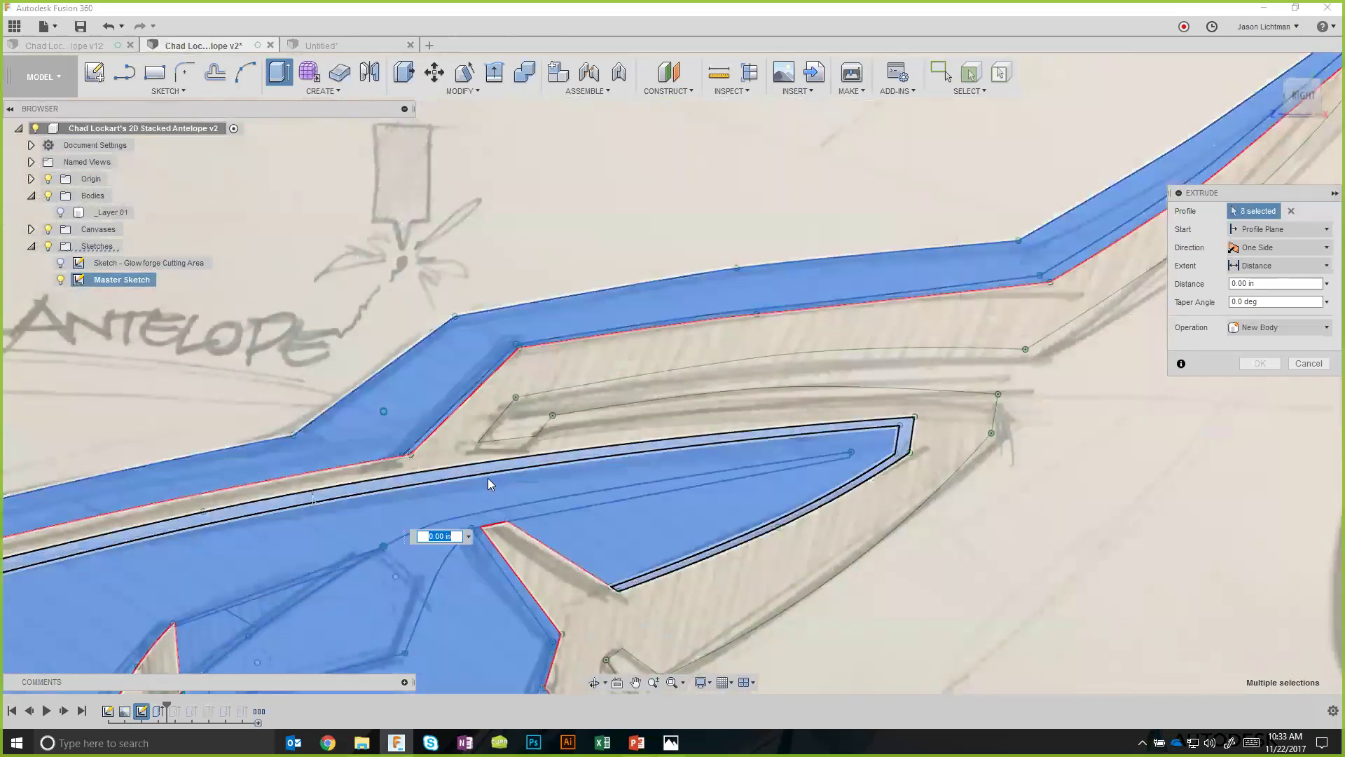
# Extrude the eight selected profiles by the Thickness parameter as a new body.
pyautogui.scroll(-4, 487, 478)
pyautogui.moveTo(489, 626); pyautogui.dragTo(536, 493, button='middle')
pyautogui.keyDown('shift'); pyautogui.moveTo(966, 512); pyautogui.dragTo(974, 479, button='middle'); pyautogui.keyUp('shift')
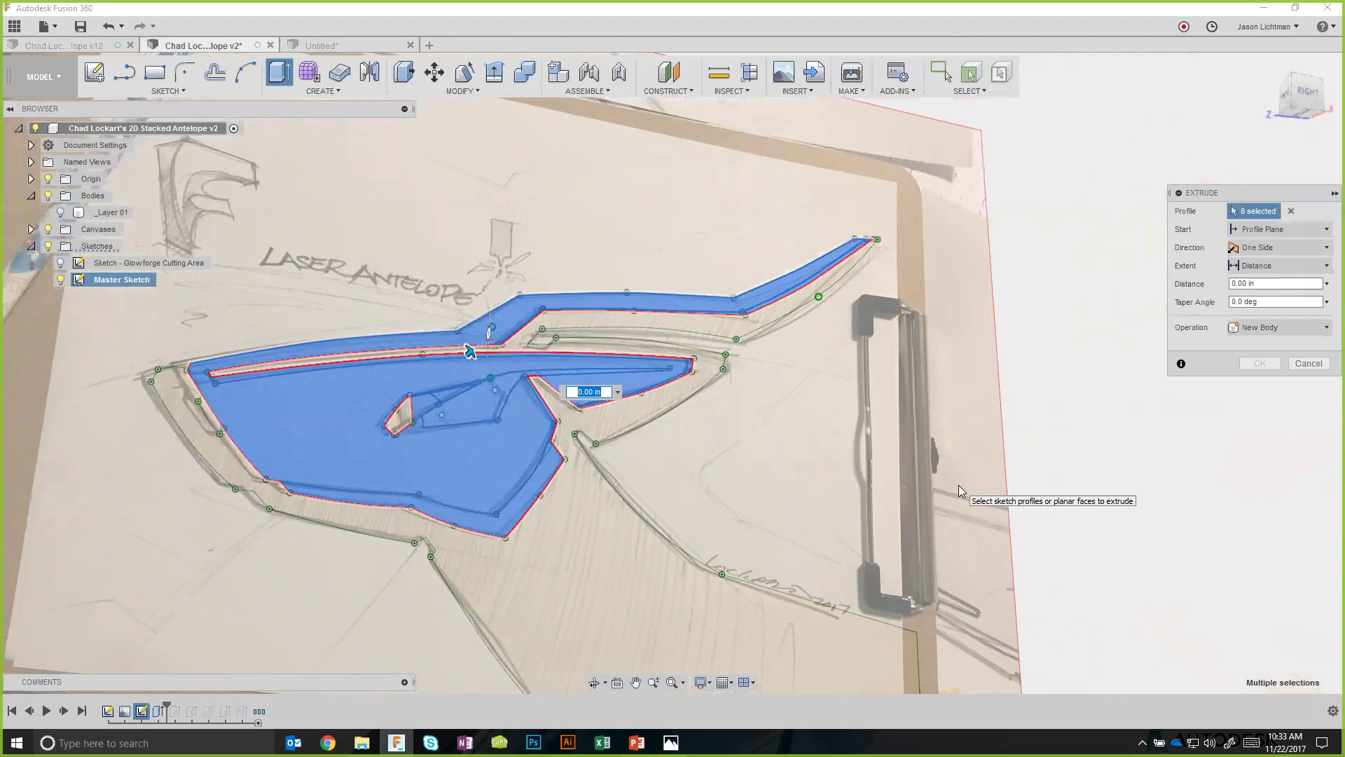
pyautogui.moveTo(469, 347); pyautogui.dragTo(571, 264)
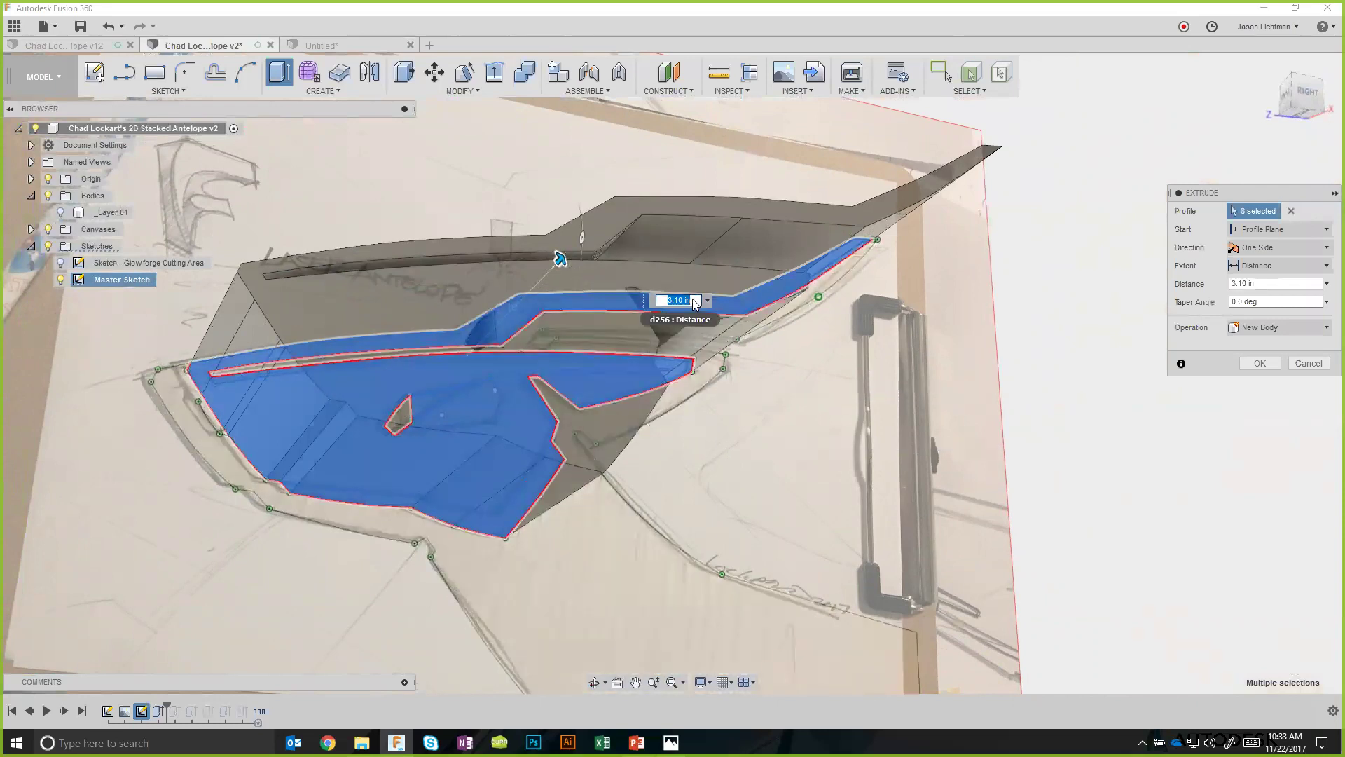
pyautogui.write('thick')
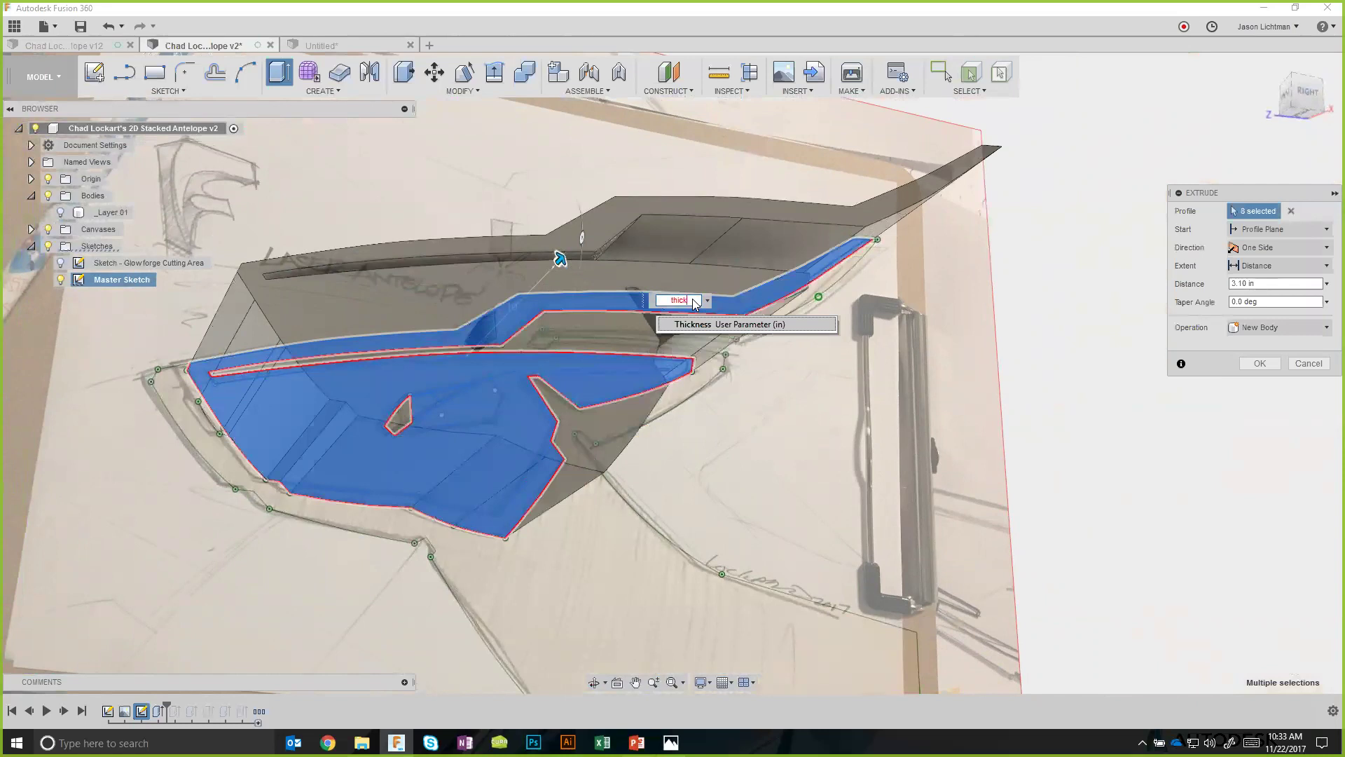
pyautogui.click(704, 324)
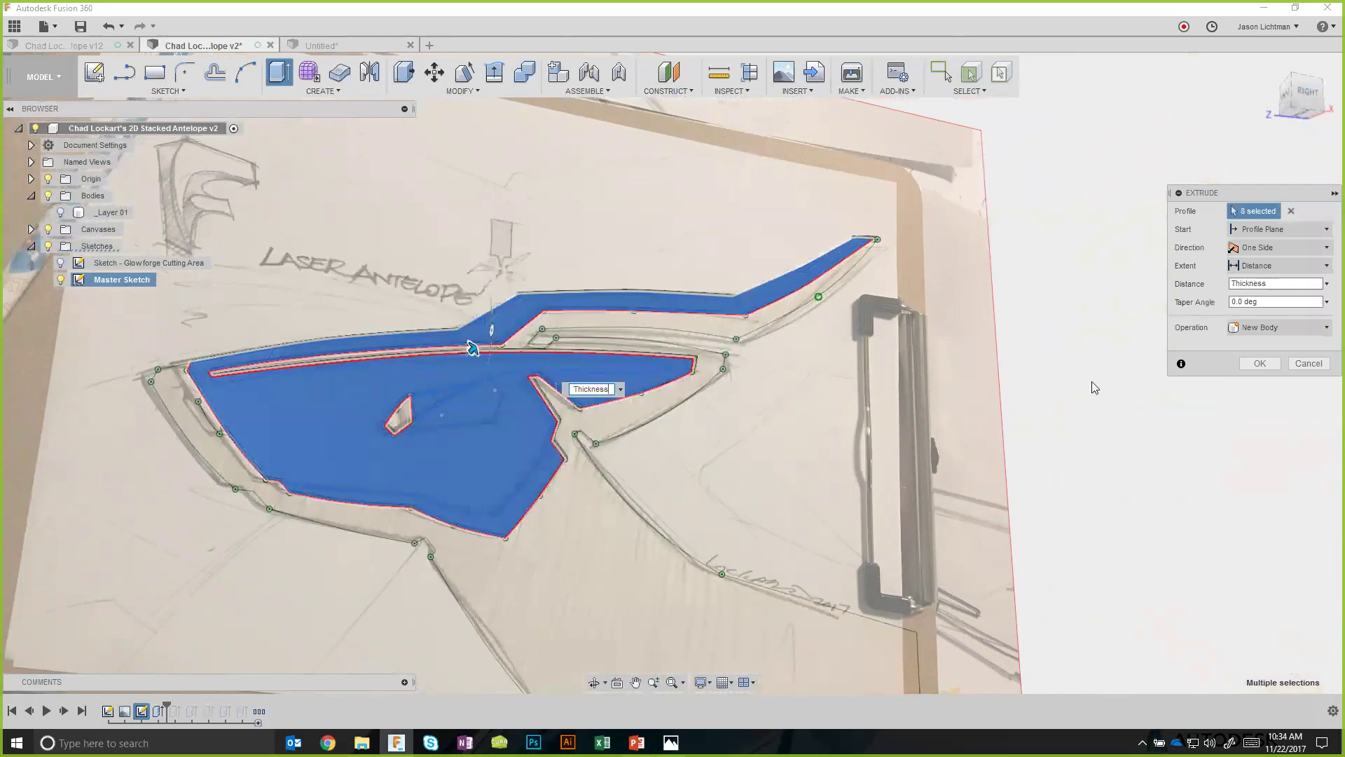
pyautogui.click(1262, 363)
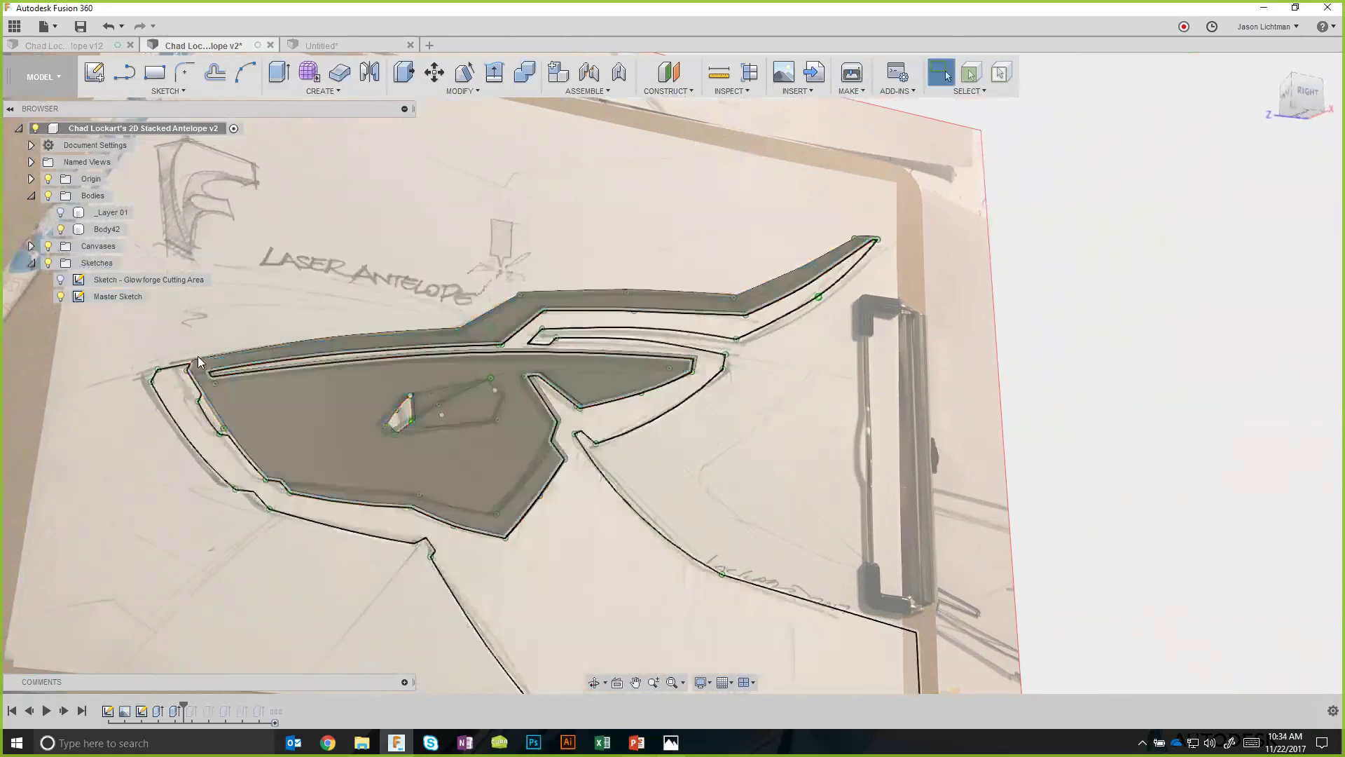
# Hide the Master Sketch and the canvases, and briefly show _Layer 01 behind the new body before hiding it again.
pyautogui.click(61, 296)
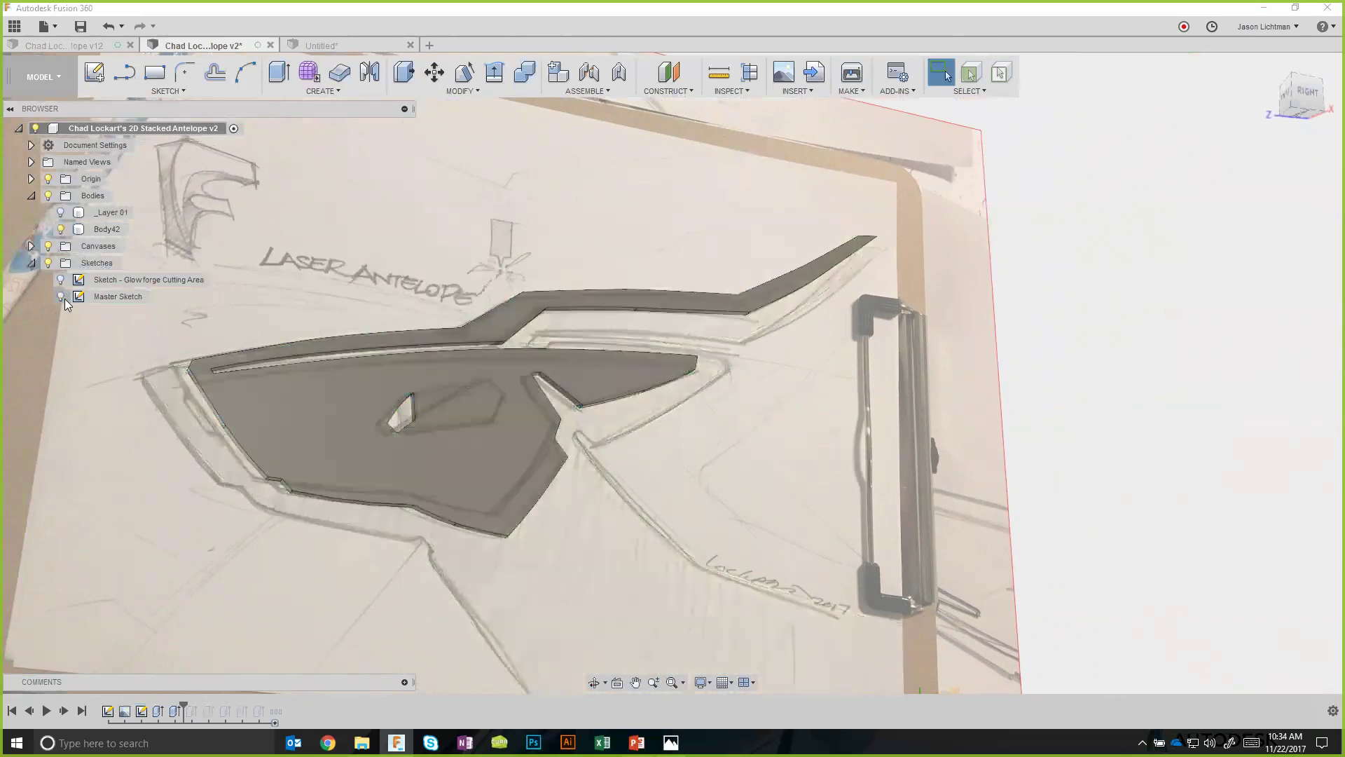
pyautogui.click(46, 246)
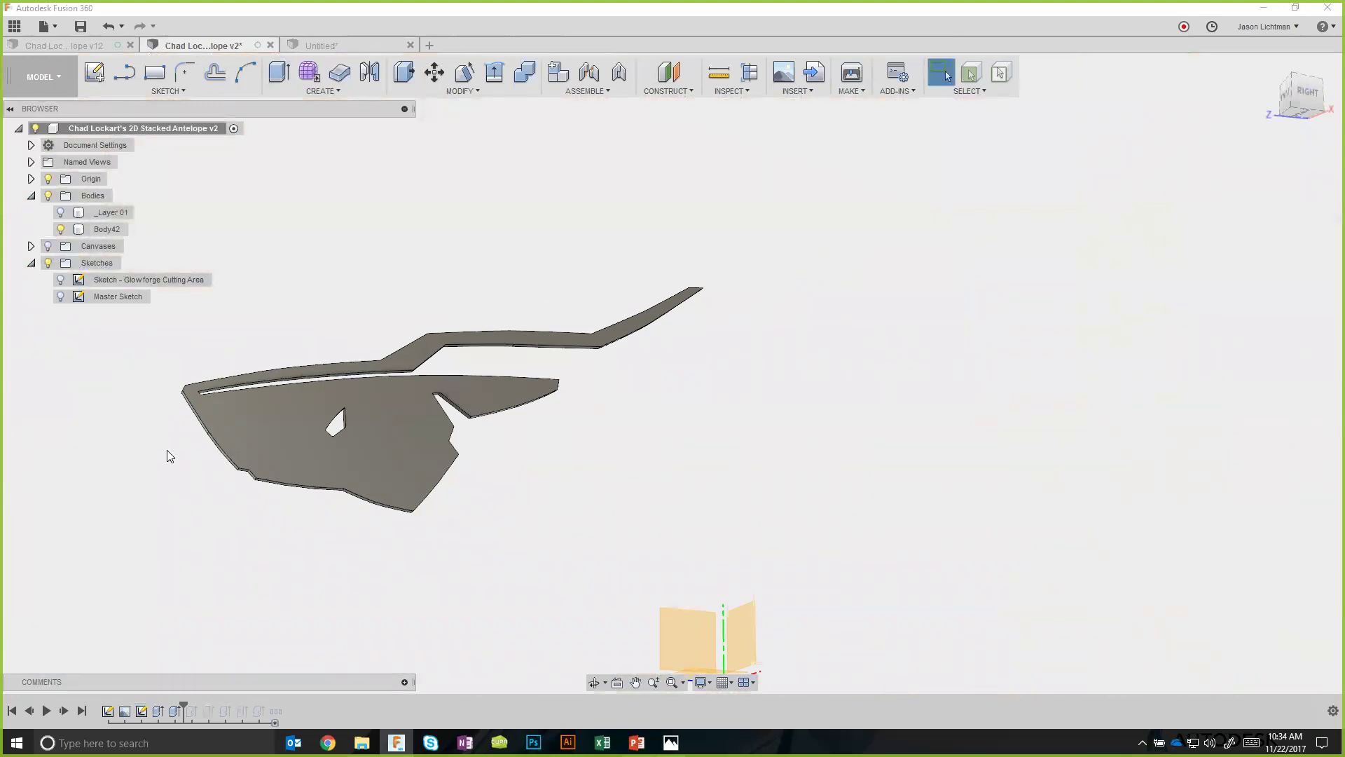
pyautogui.moveTo(167, 456); pyautogui.dragTo(421, 415, button='middle')
pyautogui.click(61, 213)
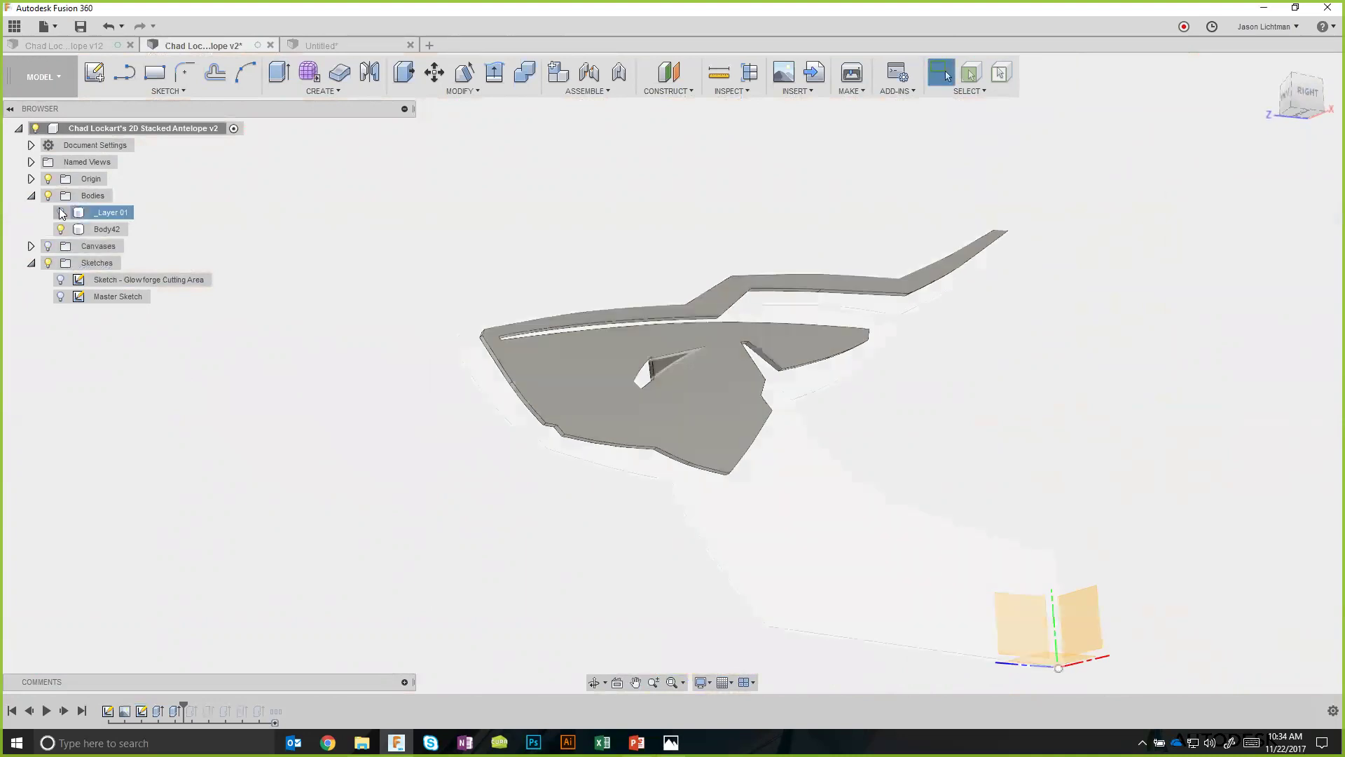
pyautogui.click(61, 212)
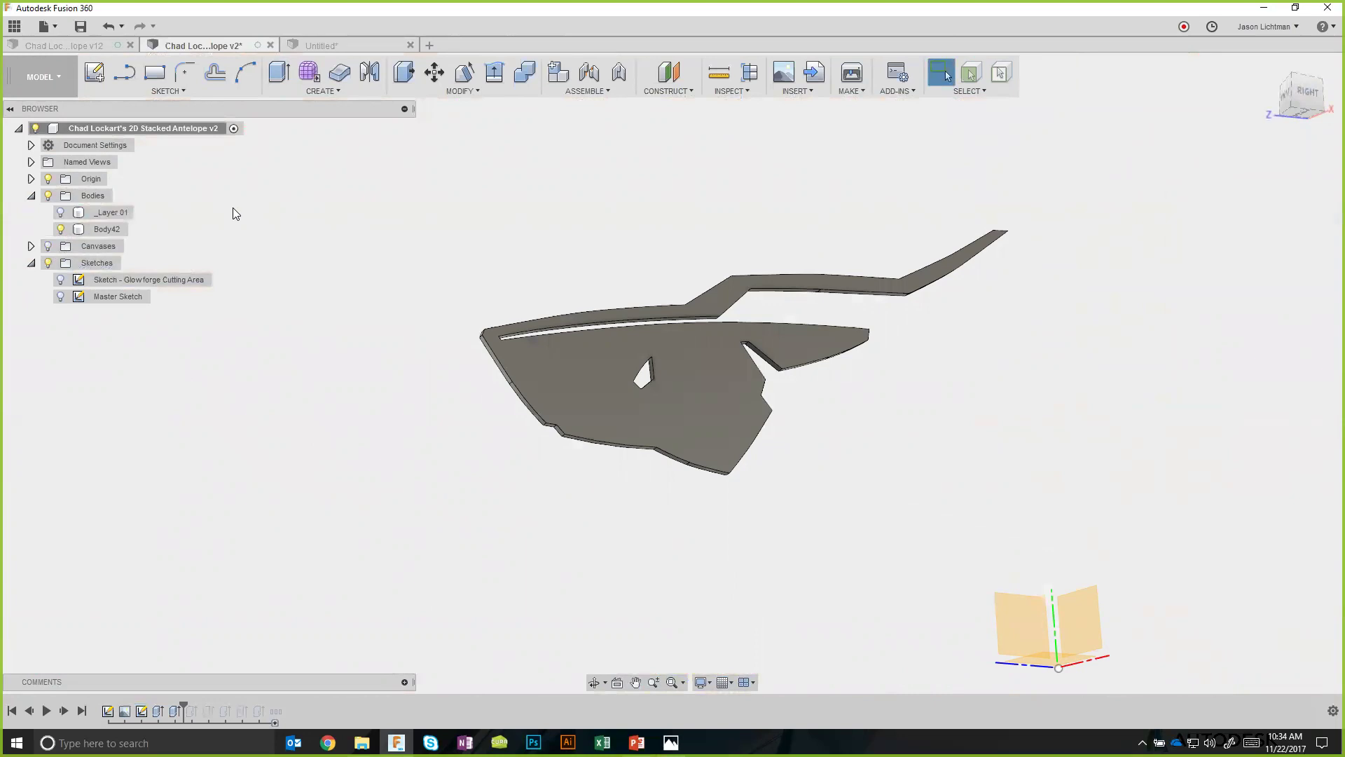
# Rename the newly extruded face-and-horn body to _Layer 02.
pyautogui.doubleClick(116, 230)
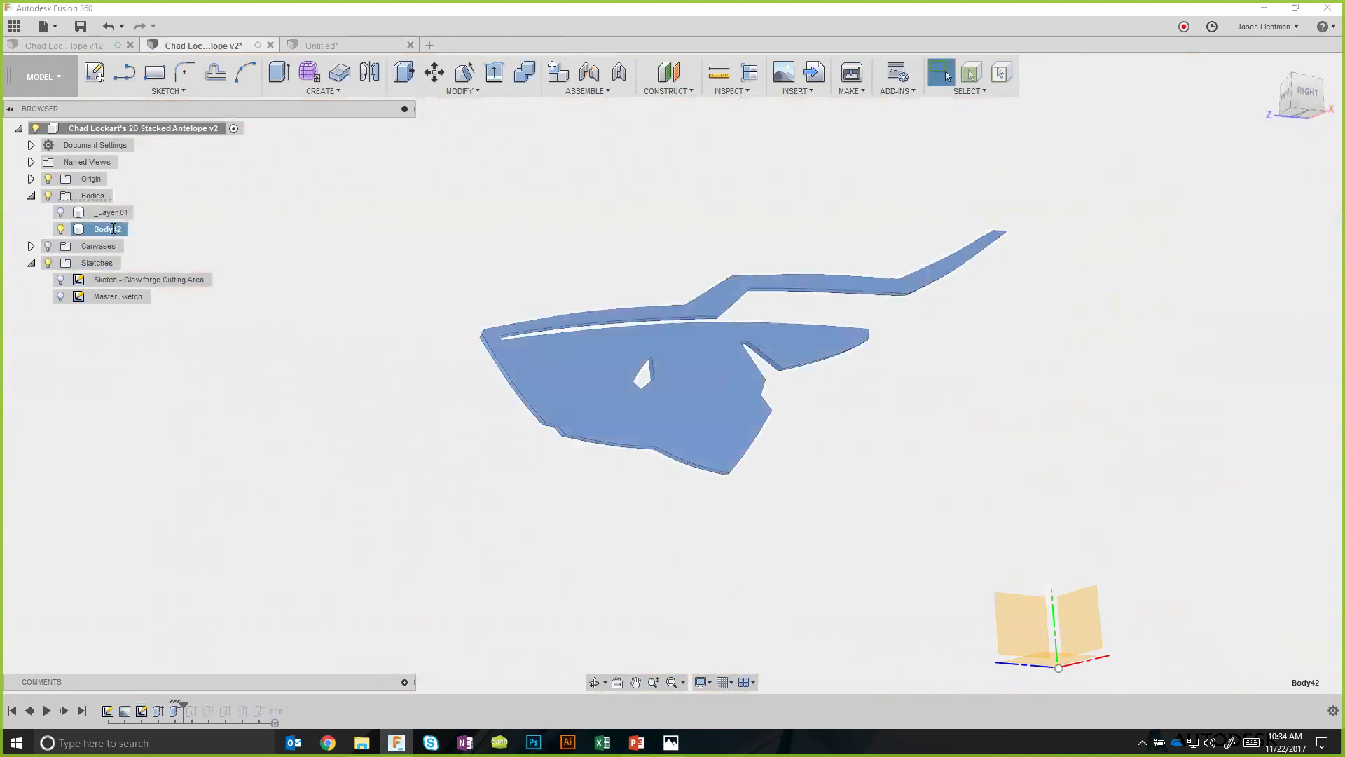
pyautogui.write('_Layer 02')
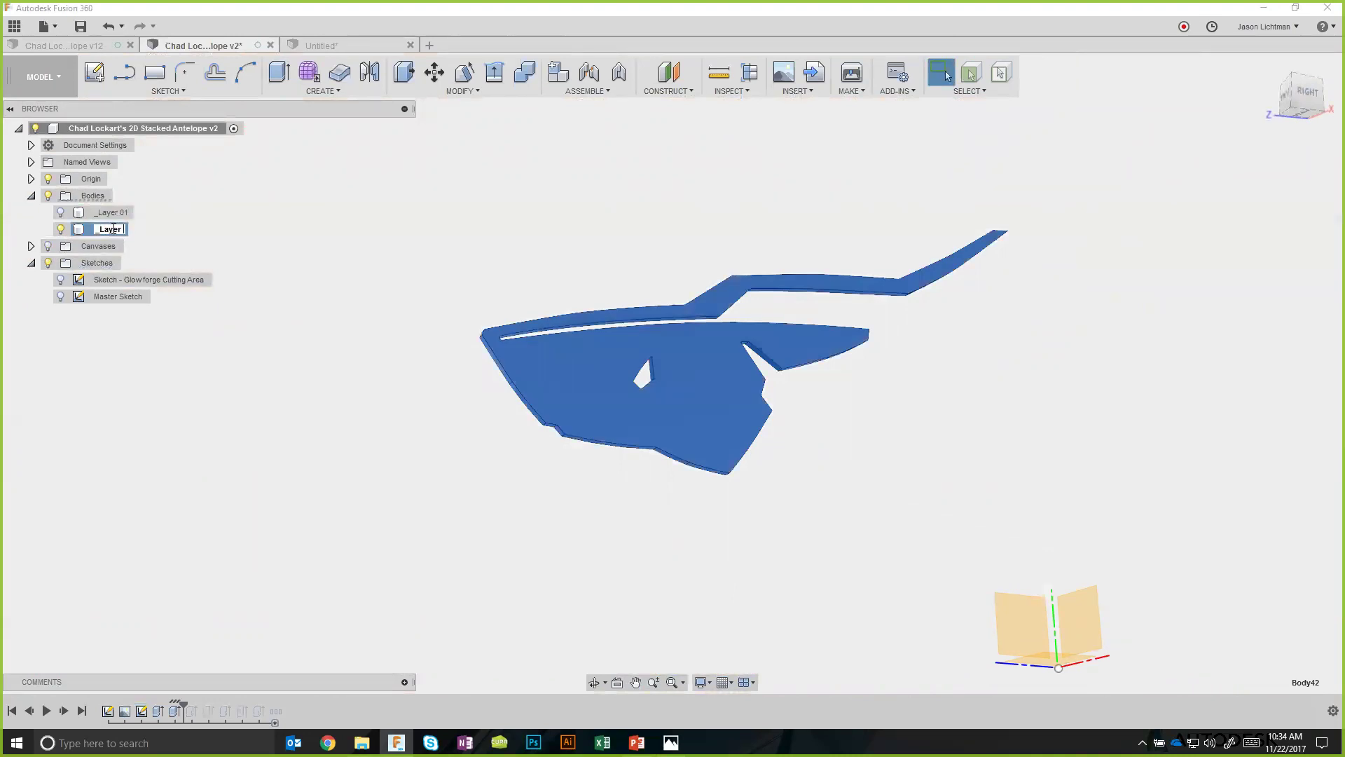
pyautogui.press('Return')
pyautogui.click(265, 248)
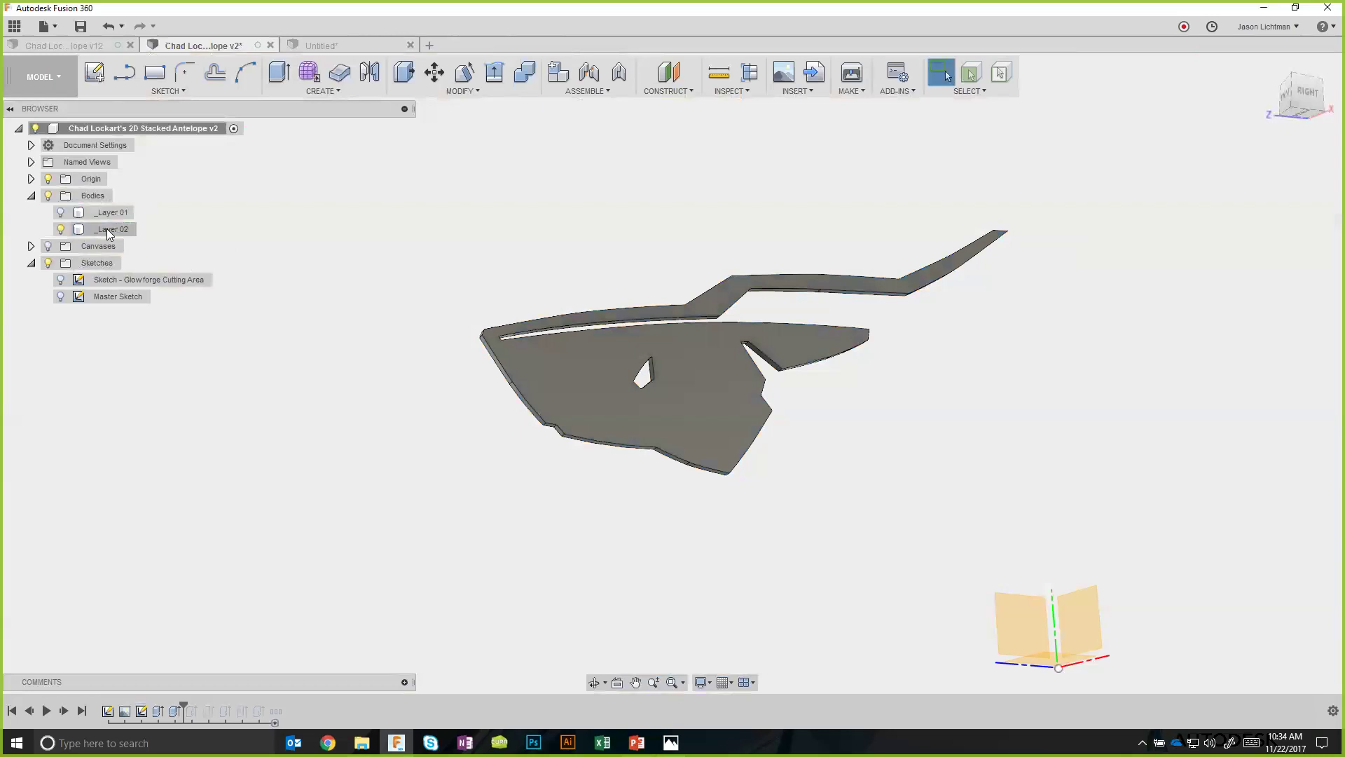
# Show _Layer 01 together with _Layer 02 and inspect from a low angle how the two layers overlap.
pyautogui.click(61, 213)
pyautogui.keyDown('shift'); pyautogui.moveTo(457, 583); pyautogui.dragTo(456, 583, button='middle'); pyautogui.keyUp('shift')
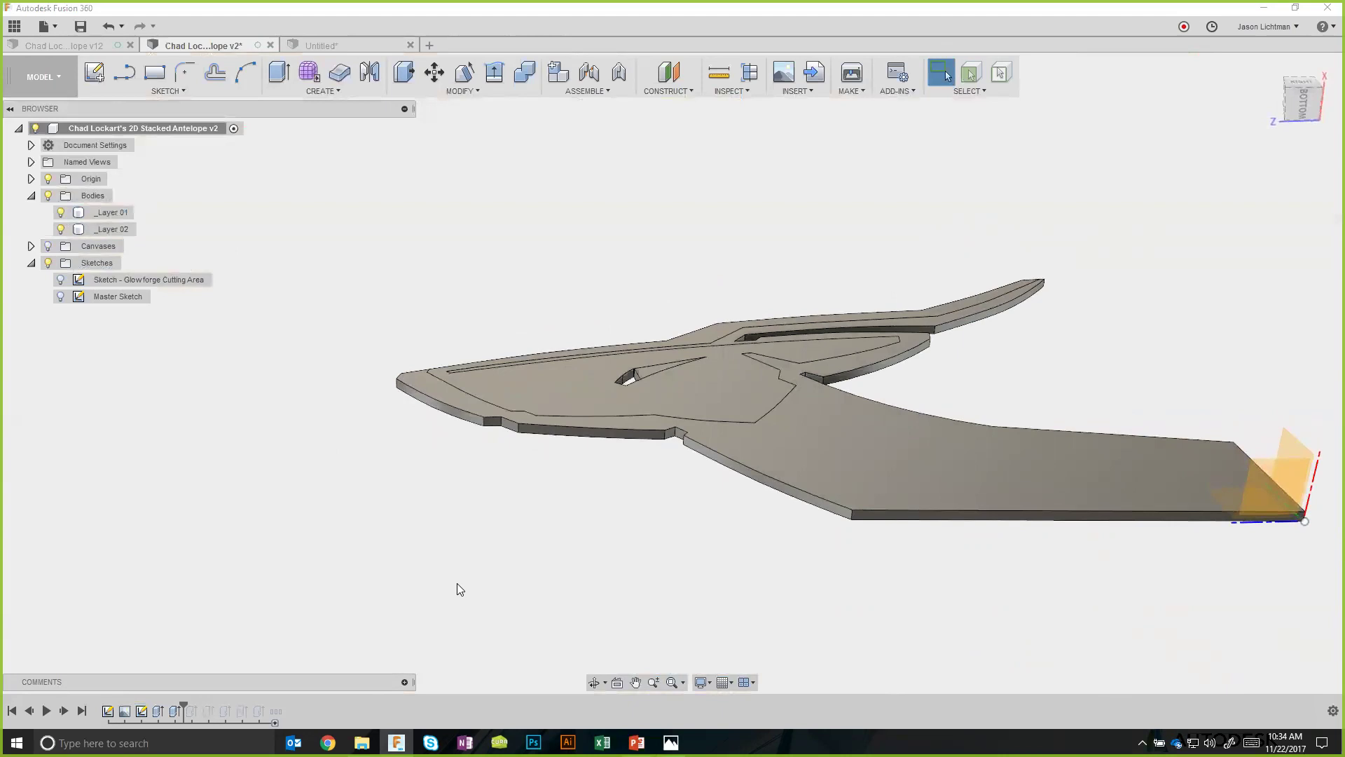
pyautogui.keyDown('shift'); pyautogui.moveTo(457, 585); pyautogui.dragTo(457, 584, button='middle'); pyautogui.keyUp('shift')
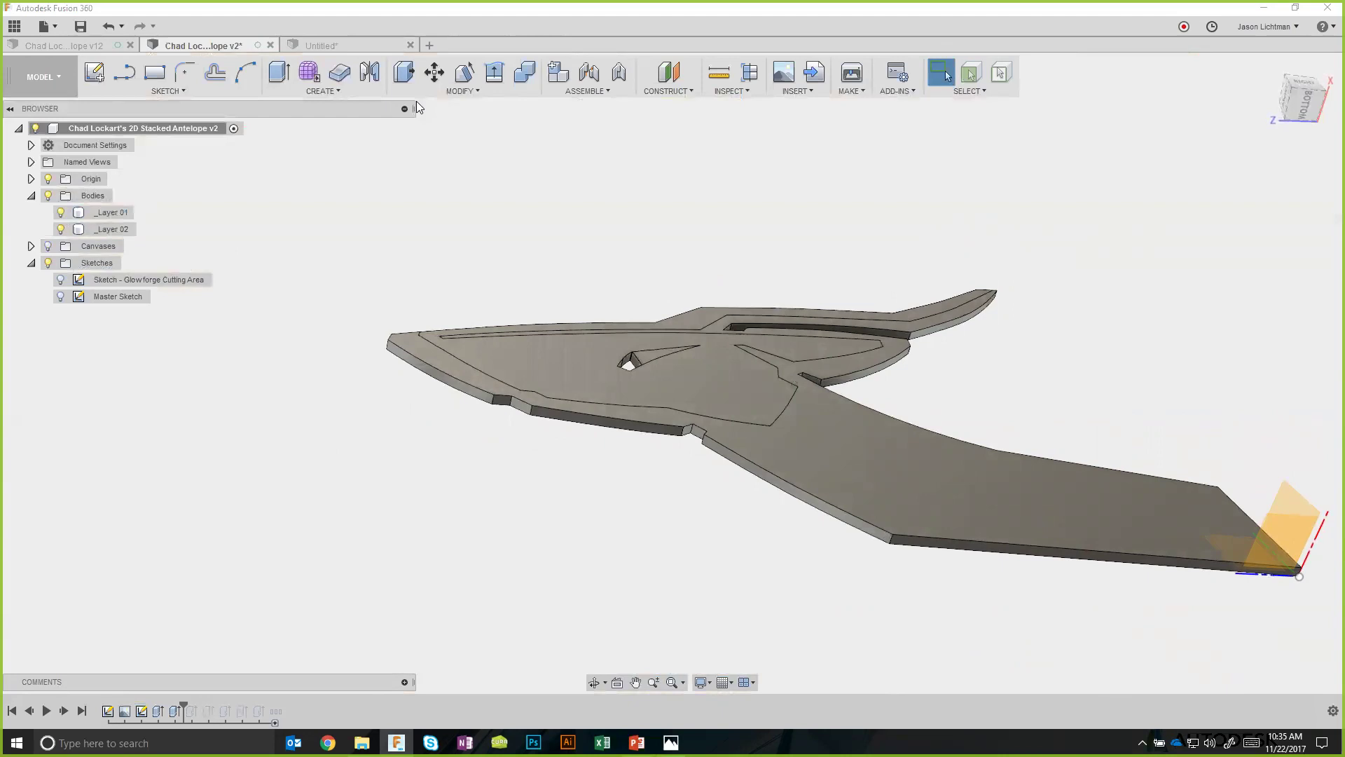
# Move the _Layer 02 body with a translate move, setting its X distance to the Thickness parameter.
pyautogui.click(435, 72)
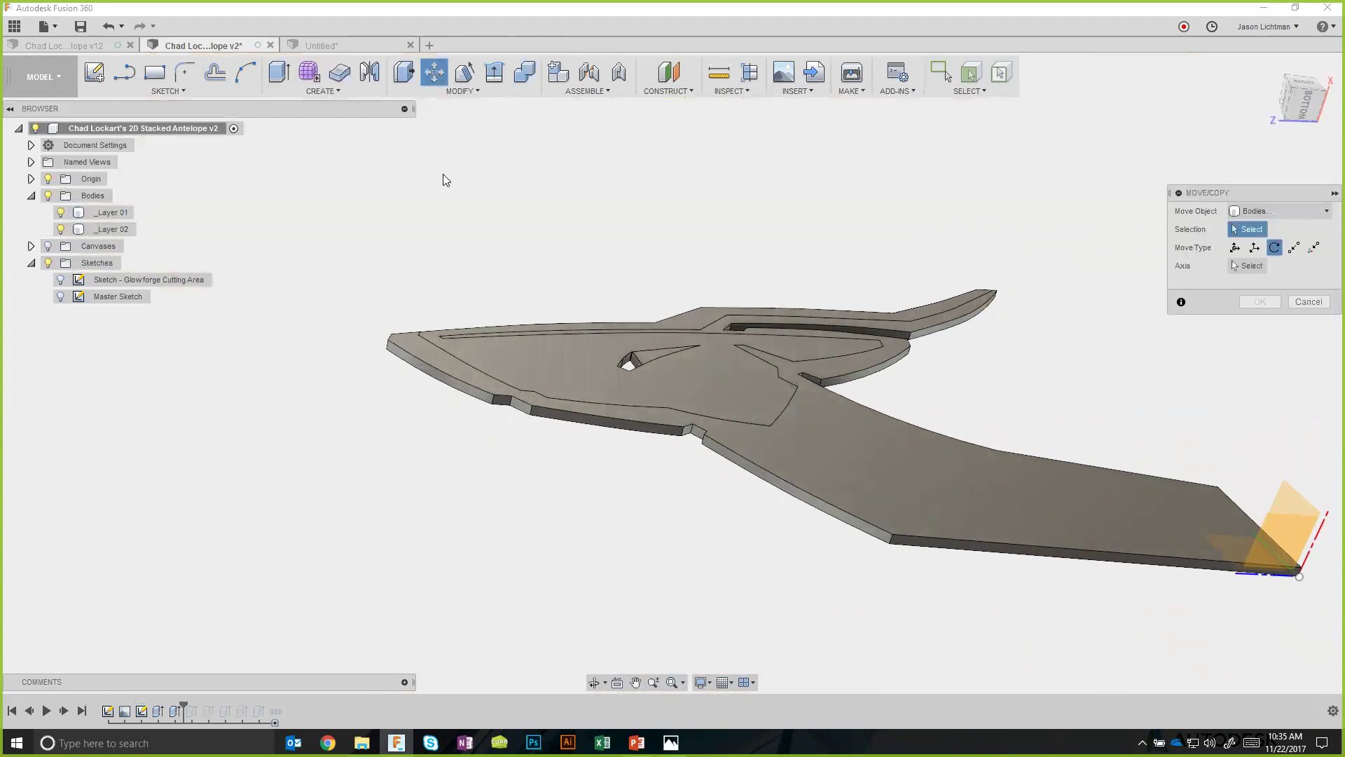
pyautogui.click(505, 356)
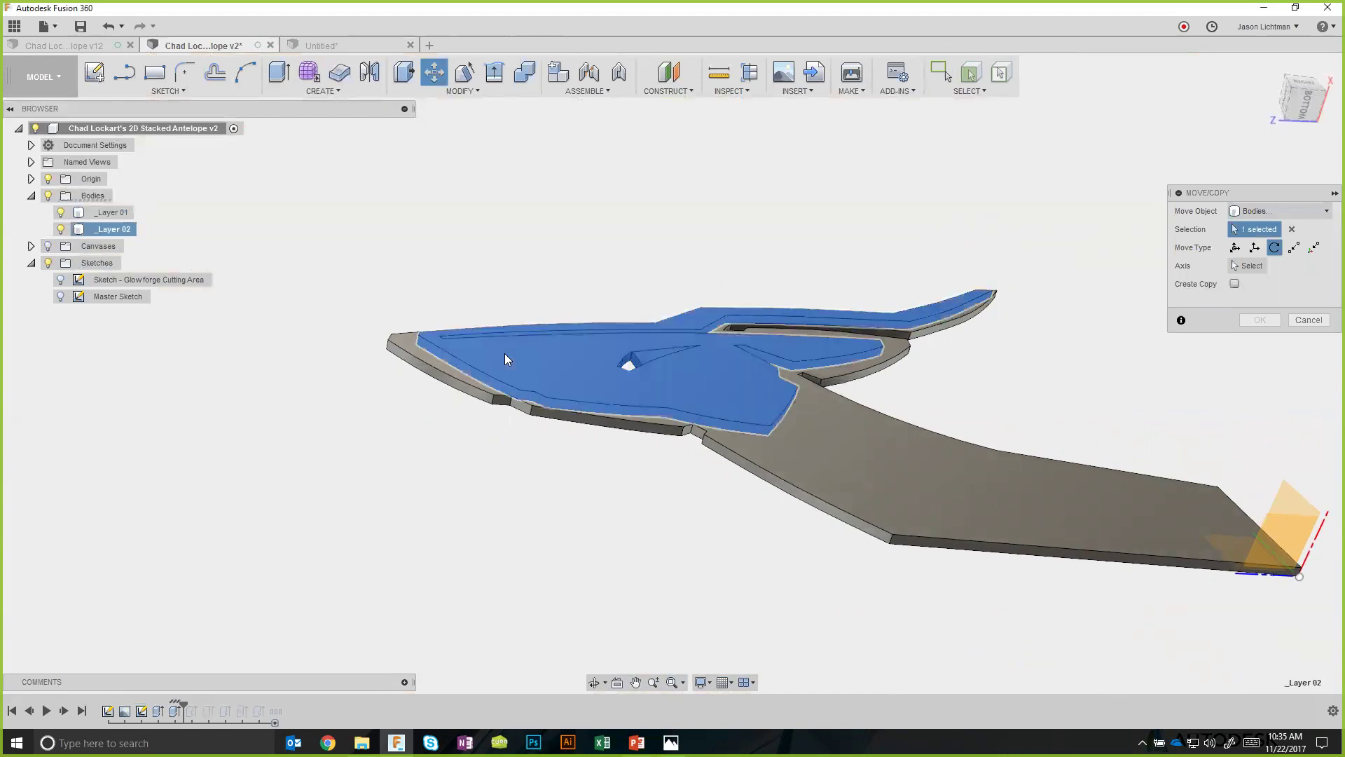
pyautogui.click(1254, 249)
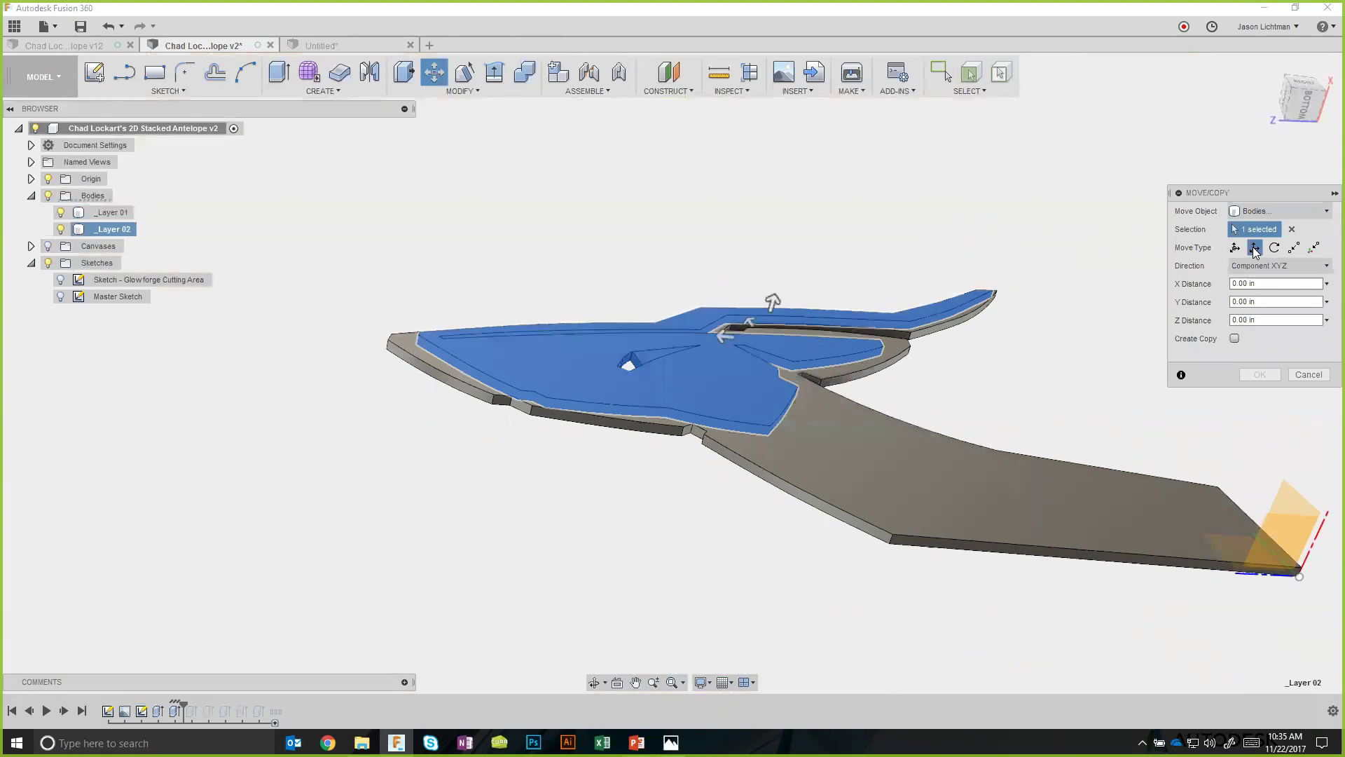
pyautogui.moveTo(783, 286)
pyautogui.mouseDown()
pyautogui.moveTo(792, 222)
pyautogui.moveTo(783, 286)
pyautogui.mouseUp()
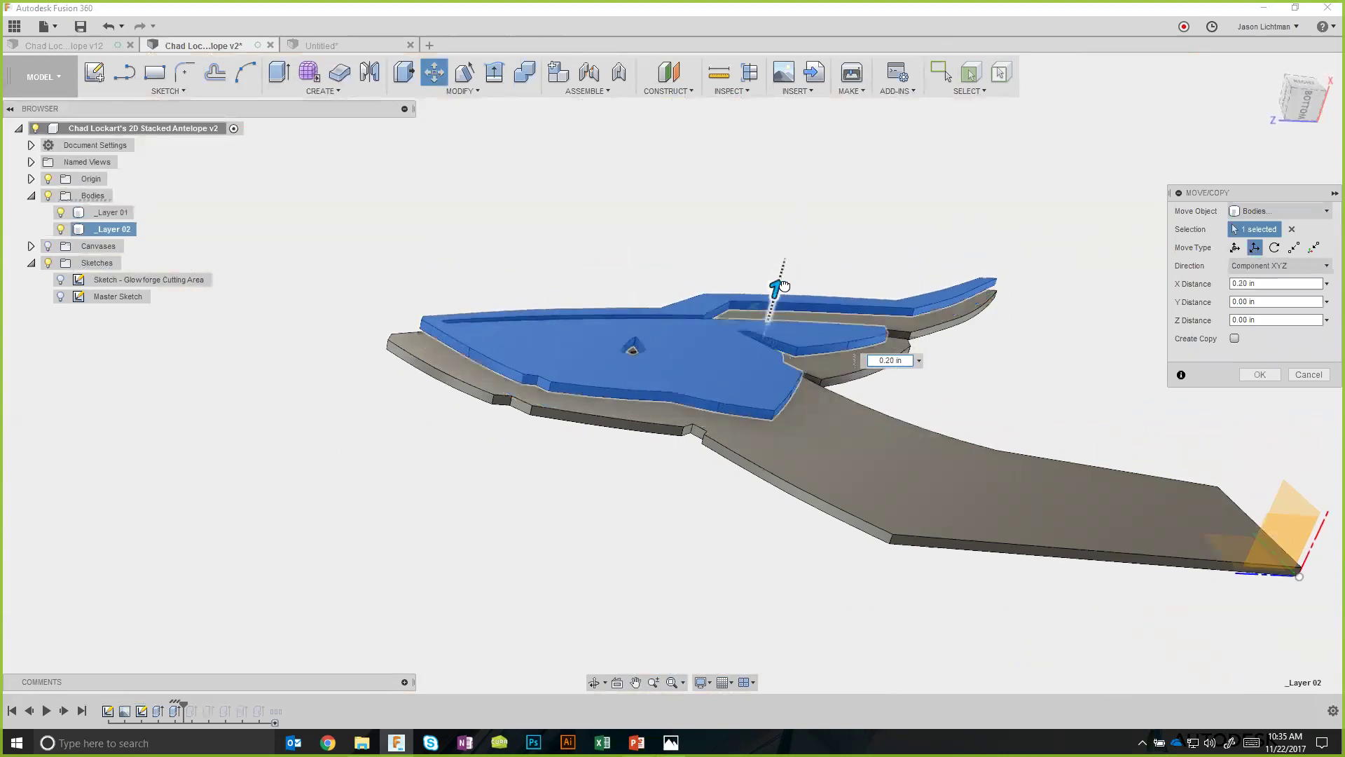
pyautogui.keyDown('shift'); pyautogui.moveTo(745, 374); pyautogui.dragTo(817, 354, button='middle'); pyautogui.keyUp('shift')
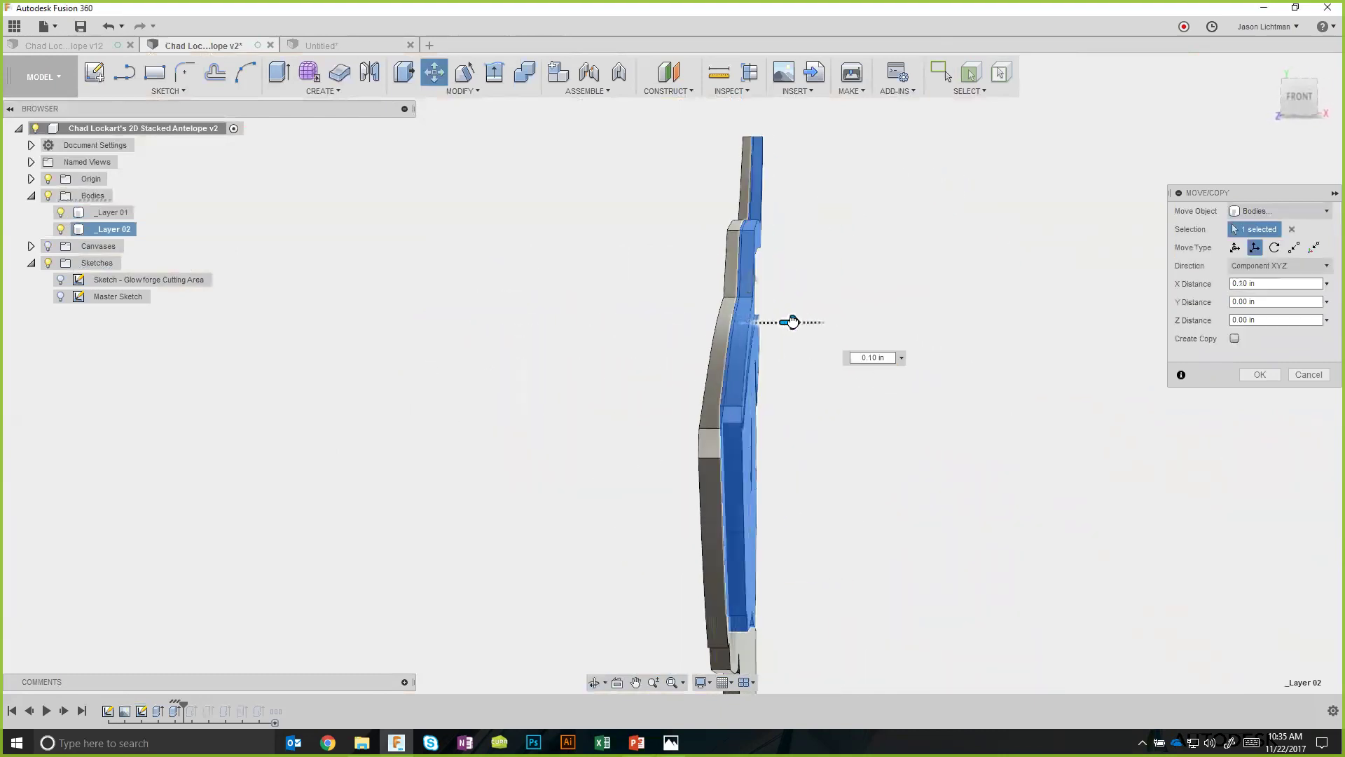
pyautogui.moveTo(803, 322); pyautogui.dragTo(792, 322)
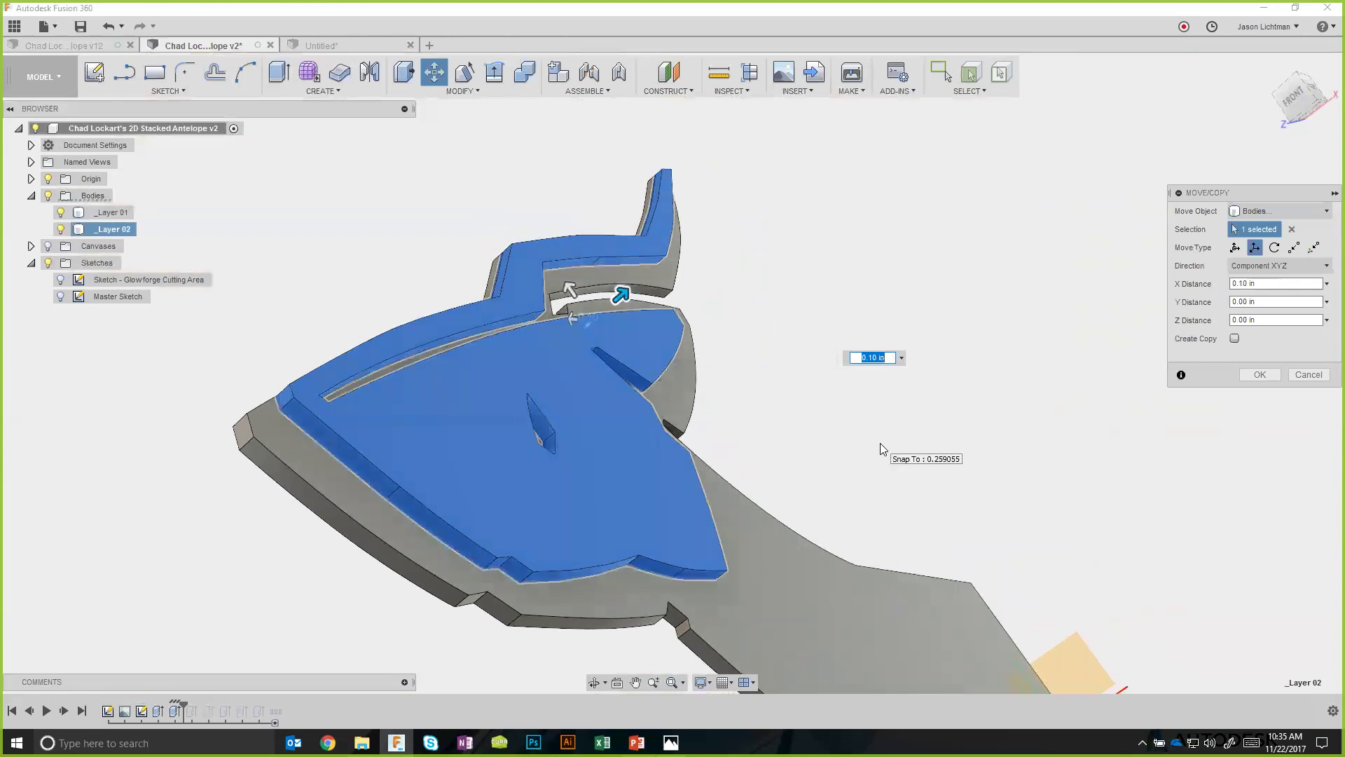
pyautogui.click(1244, 283)
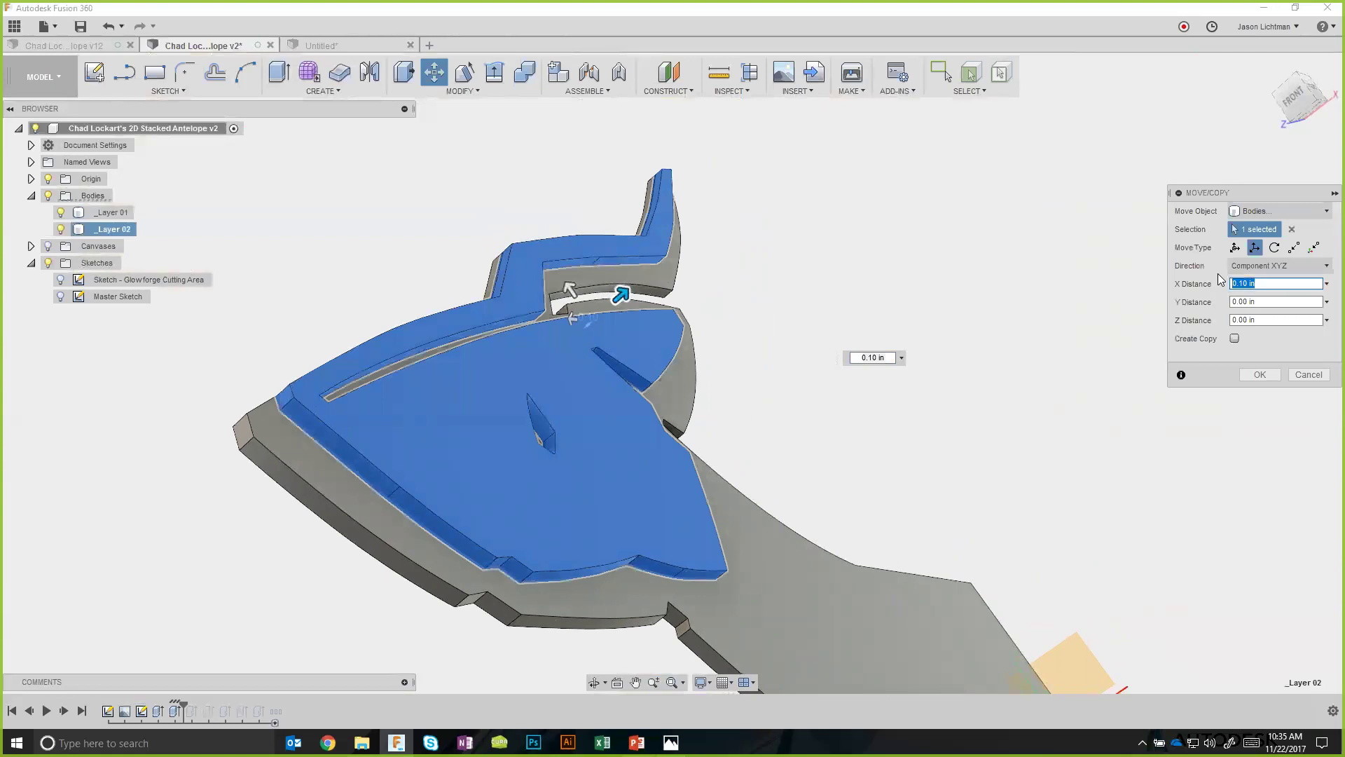
pyautogui.write('thick')
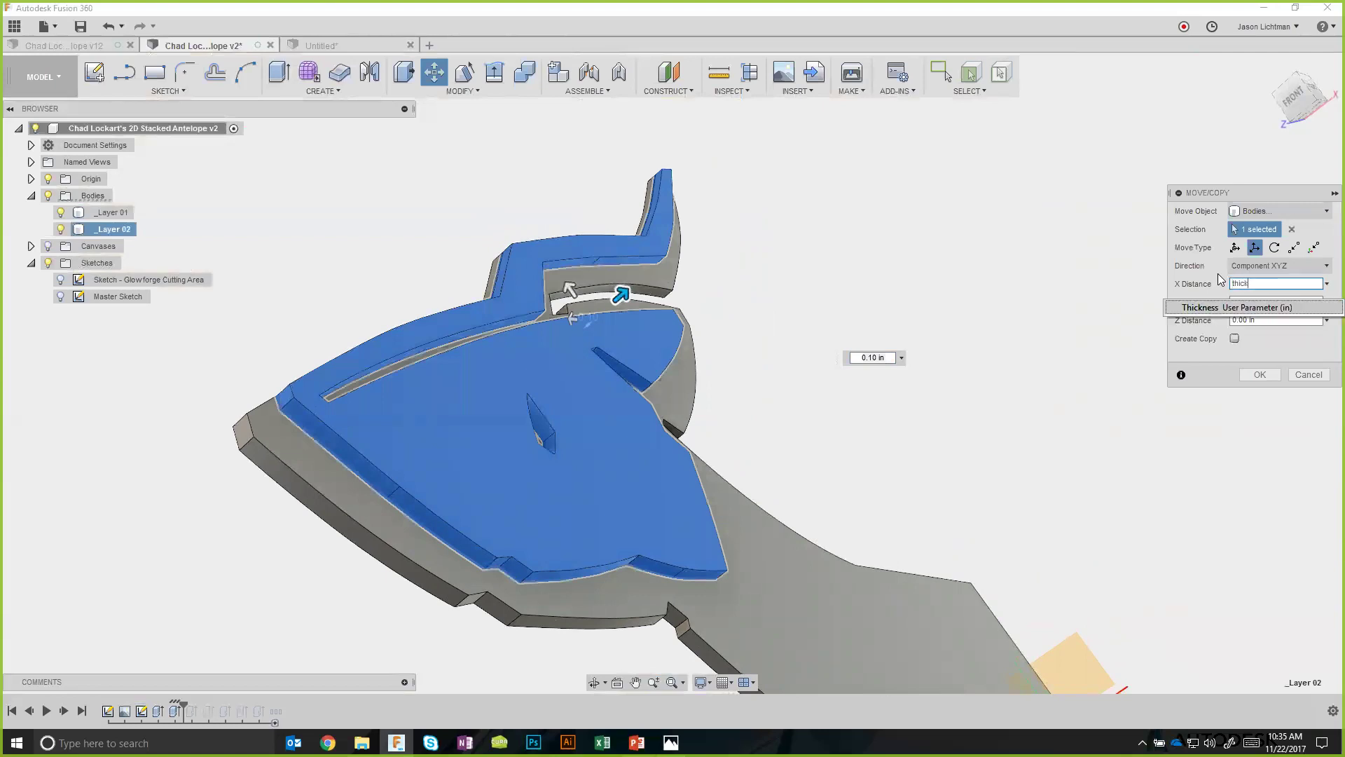
pyautogui.press('Return')
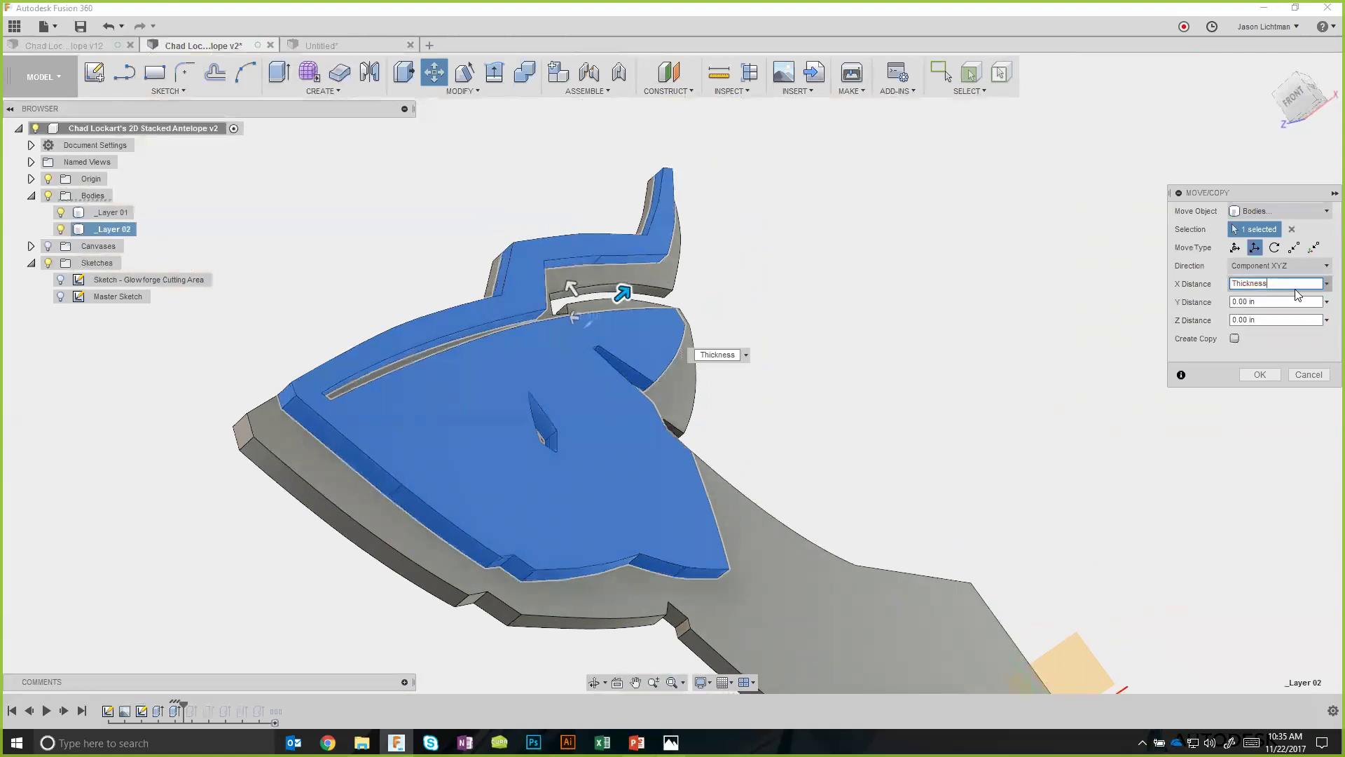
pyautogui.click(1267, 373)
pyautogui.scroll(-3, 990, 467)
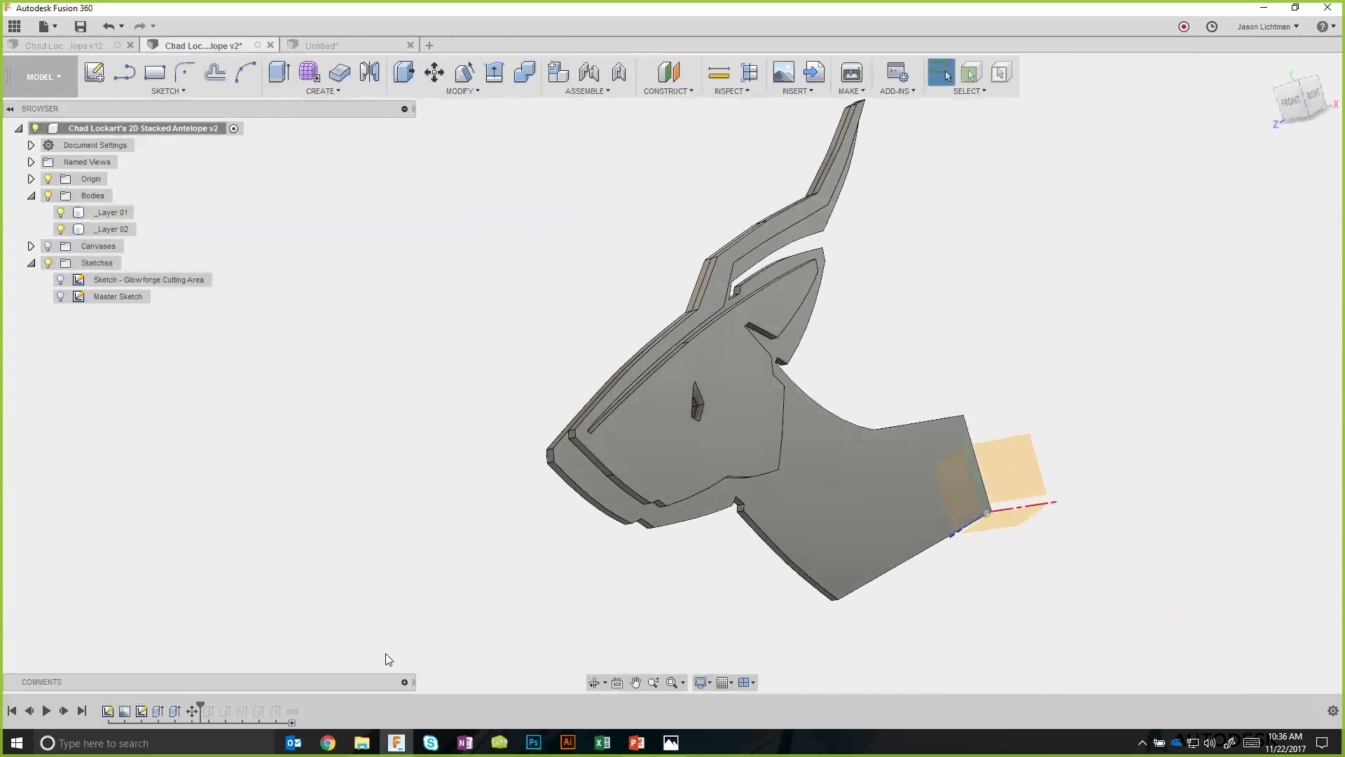
# Delete the move feature of _Layer 02 from the design history.
pyautogui.rightClick(189, 711)
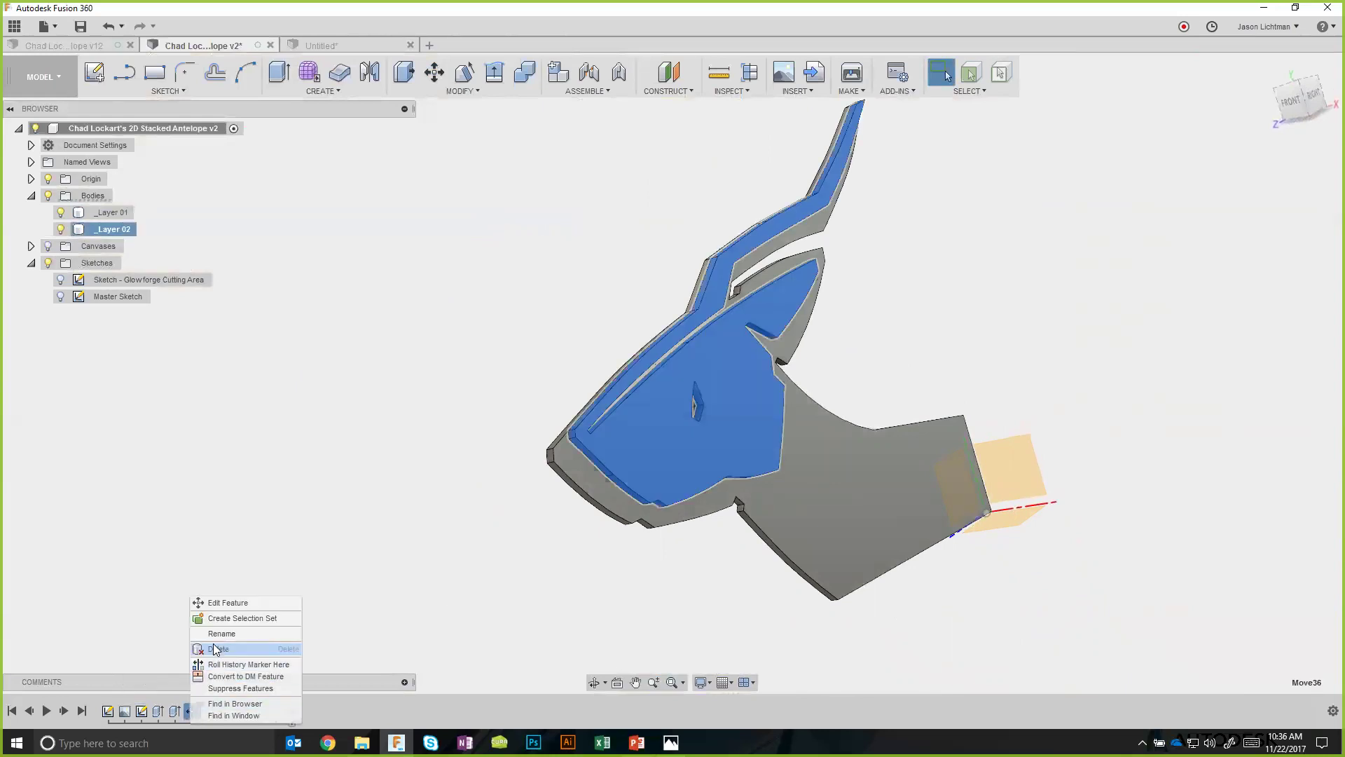
pyautogui.click(217, 650)
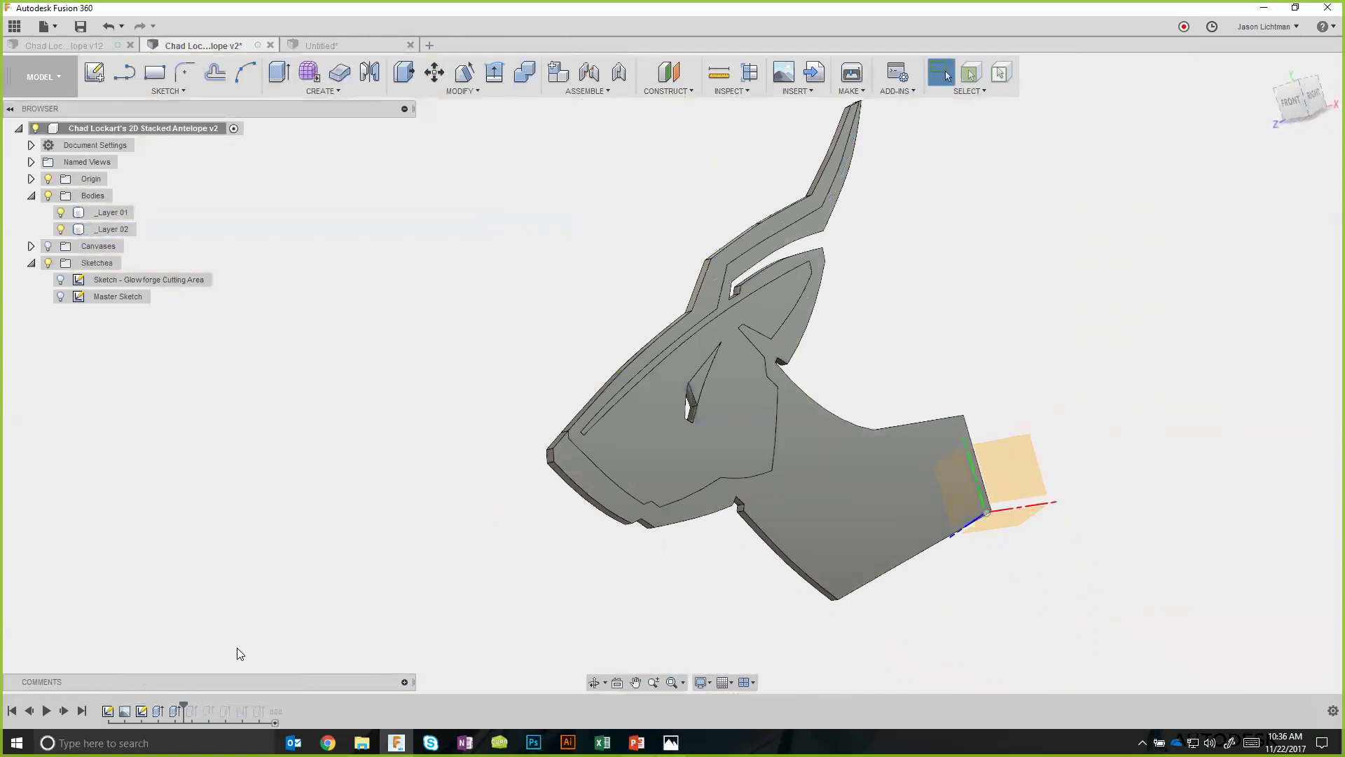
# Open the extrude feature of _Layer 02 from the design history for editing.
pyautogui.click(168, 710)
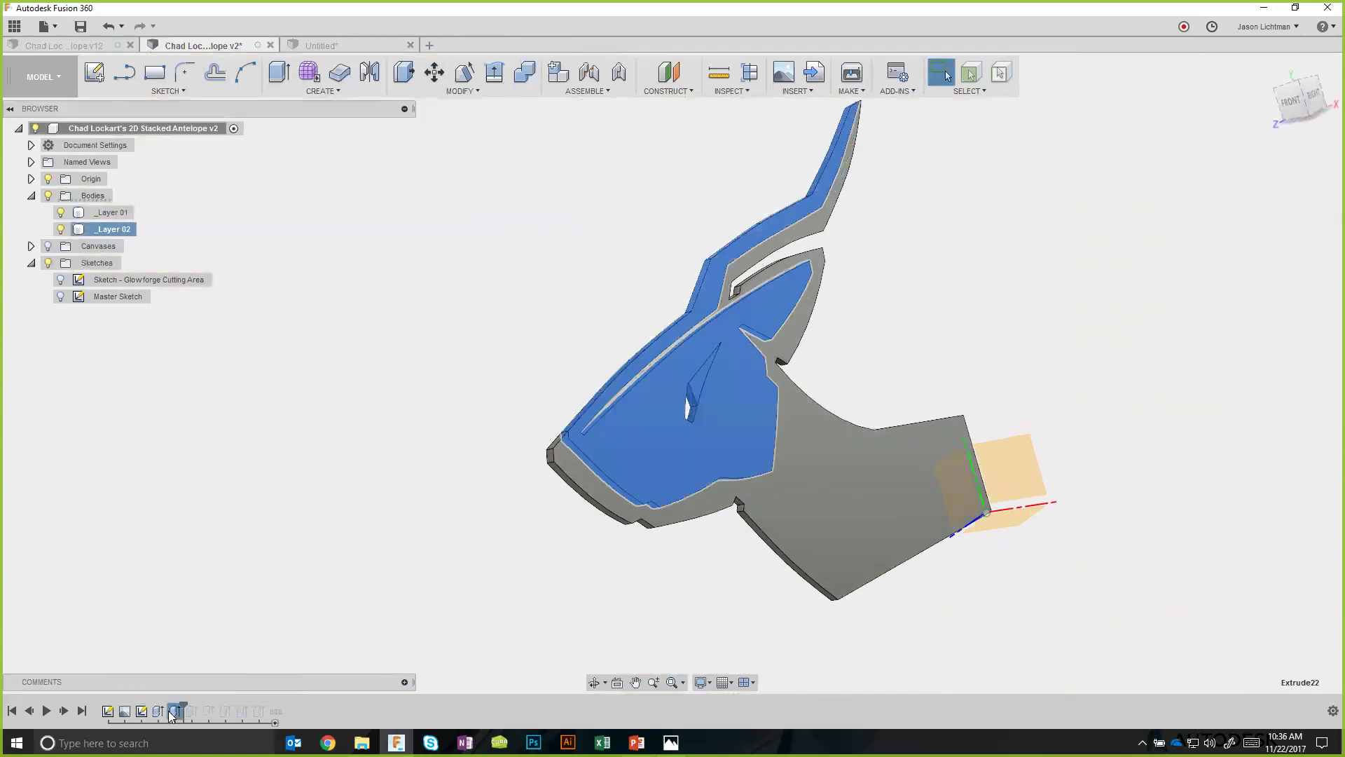
pyautogui.rightClick(168, 710)
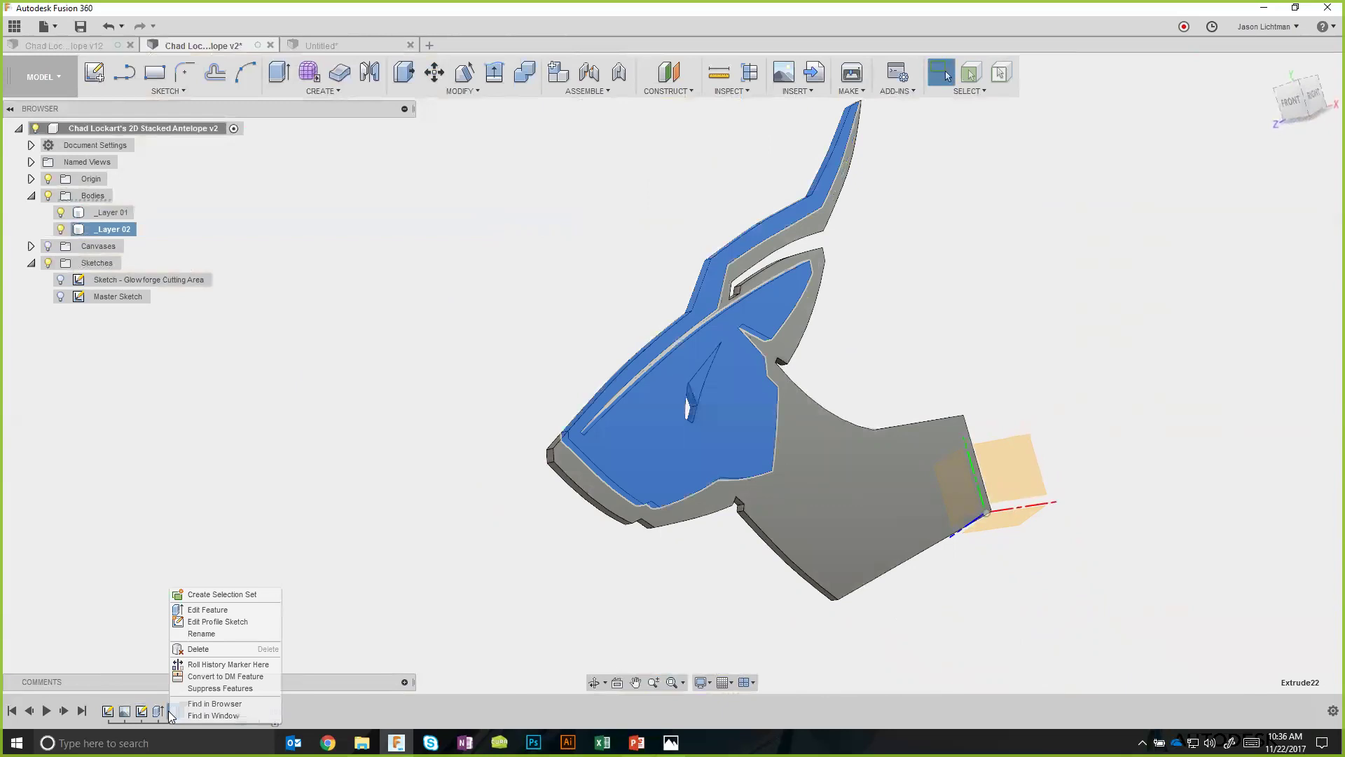
pyautogui.click(199, 611)
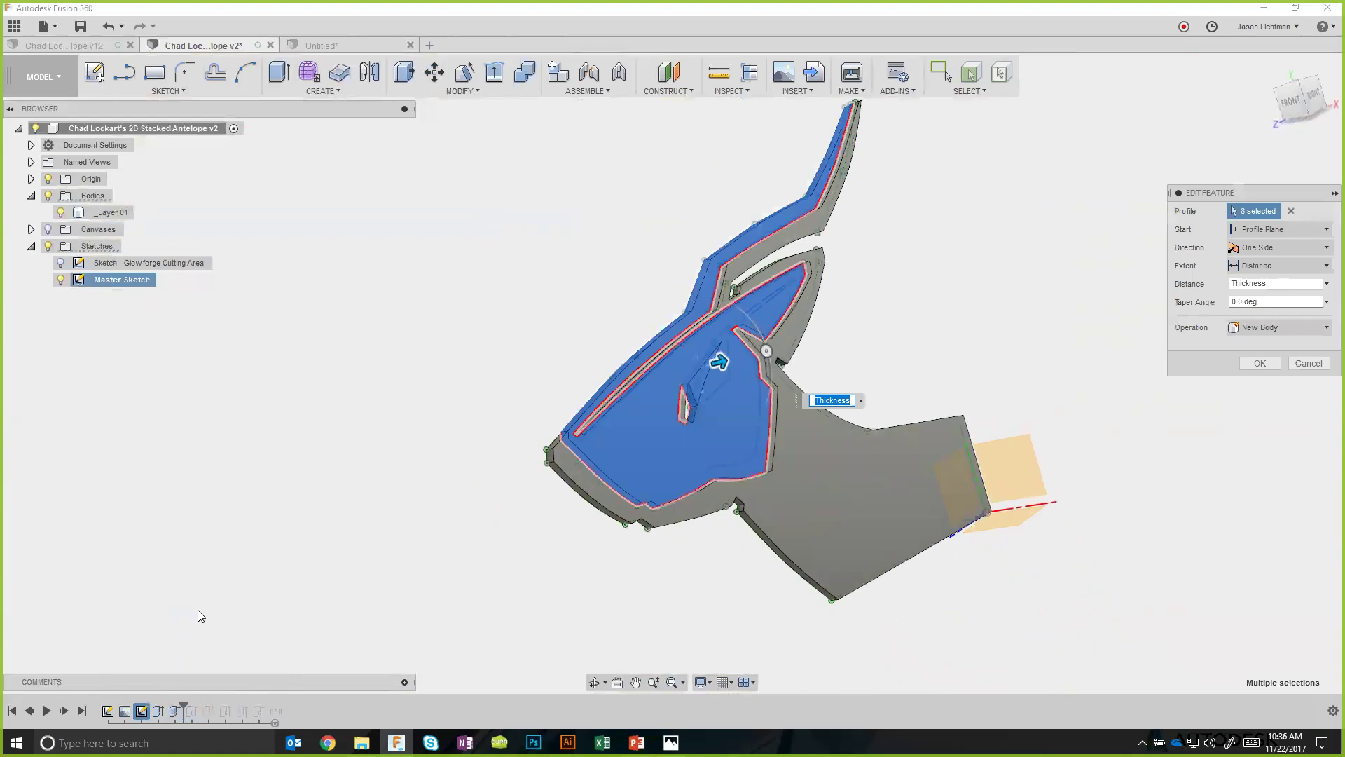
# Examine the Start, Direction and Extent options available for the _Layer 02 extrusion.
pyautogui.click(1248, 234)
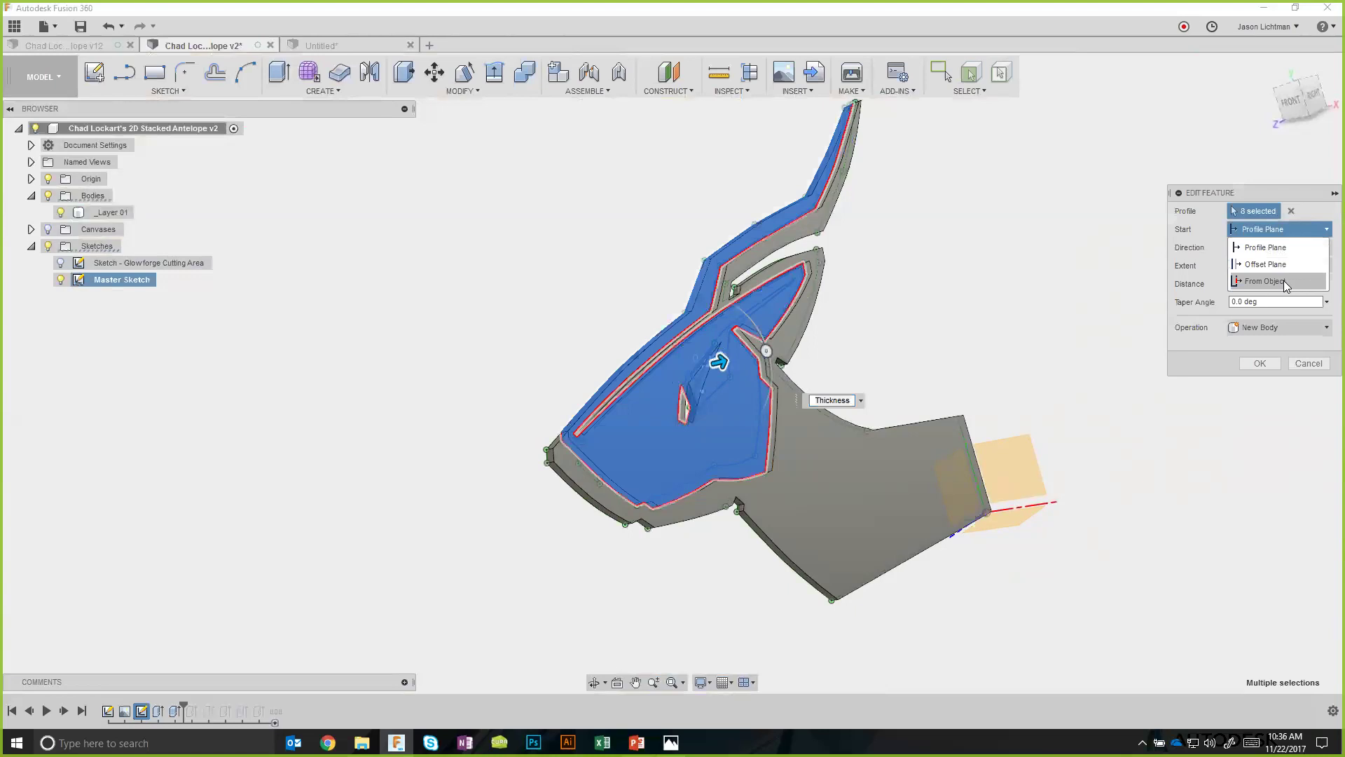
pyautogui.click(1255, 248)
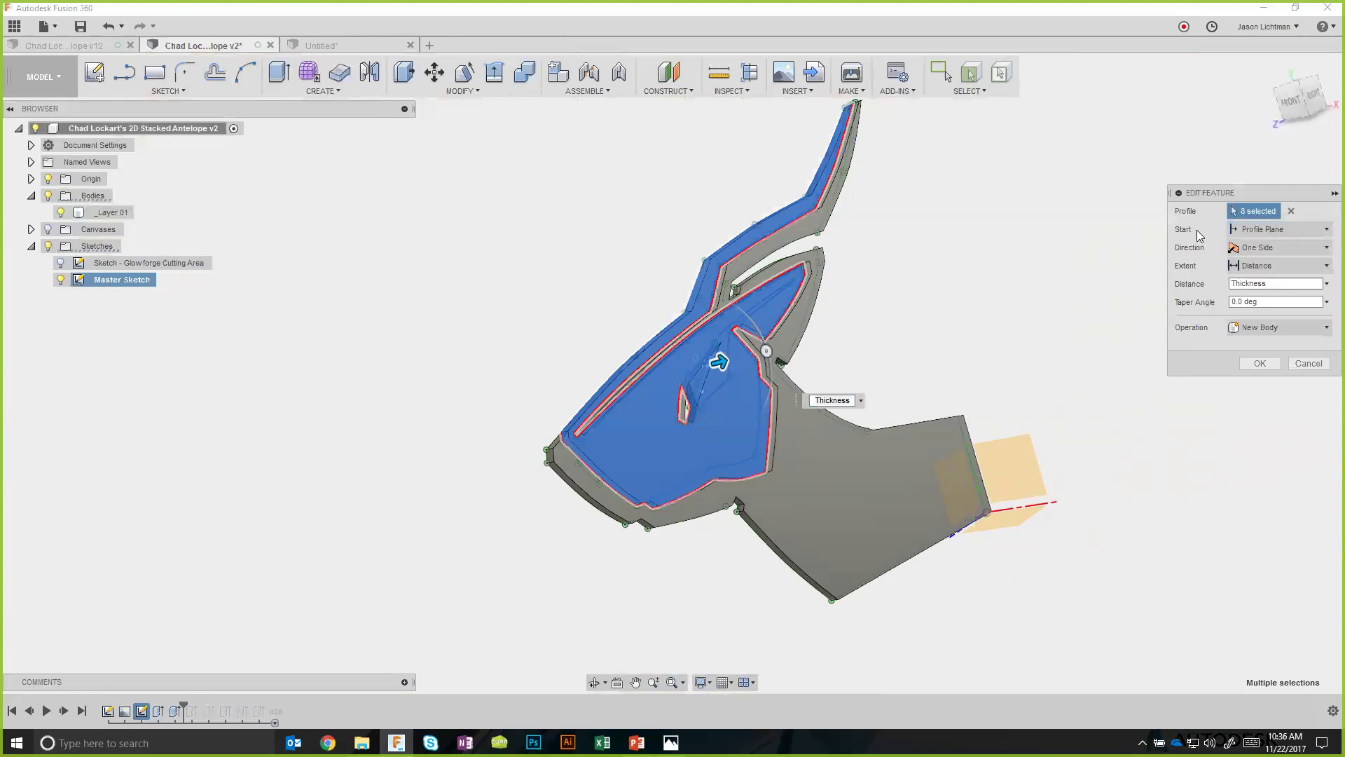
pyautogui.click(1246, 249)
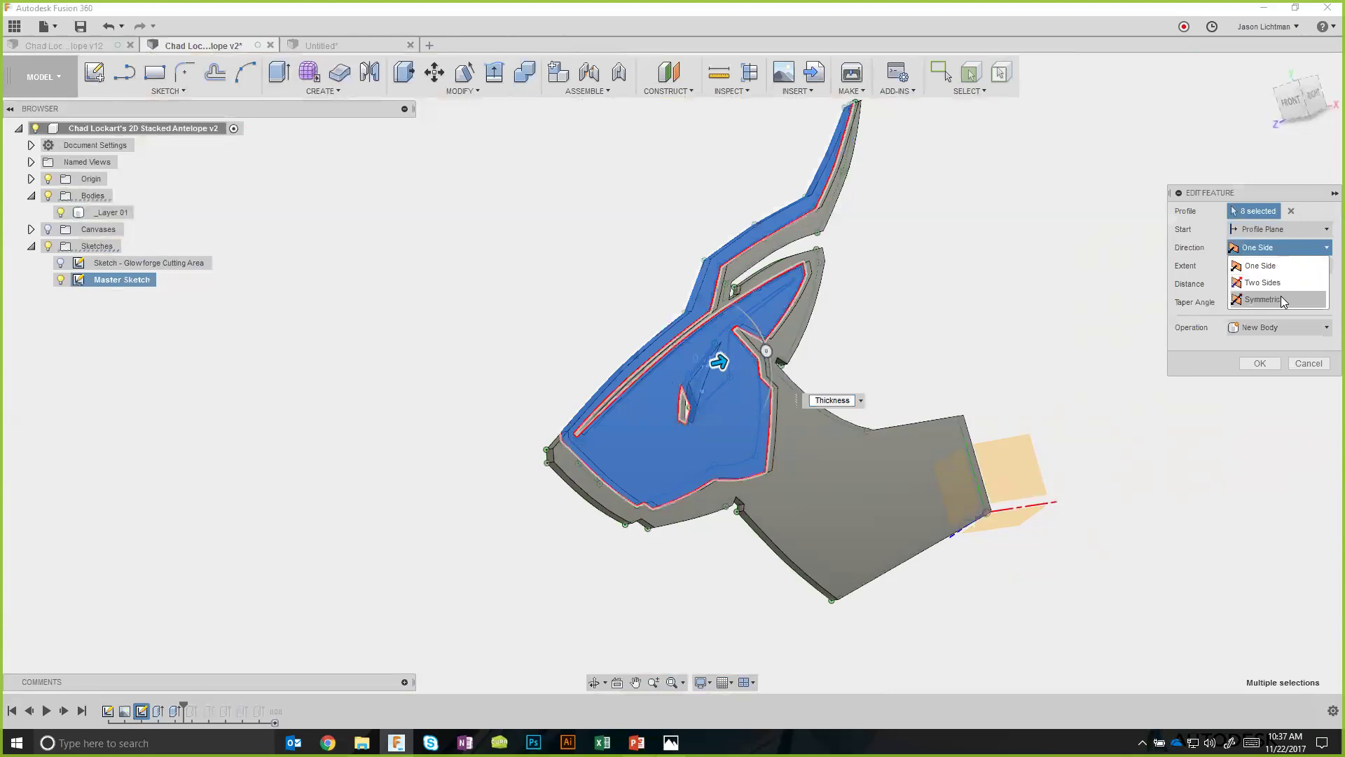
pyautogui.click(1212, 264)
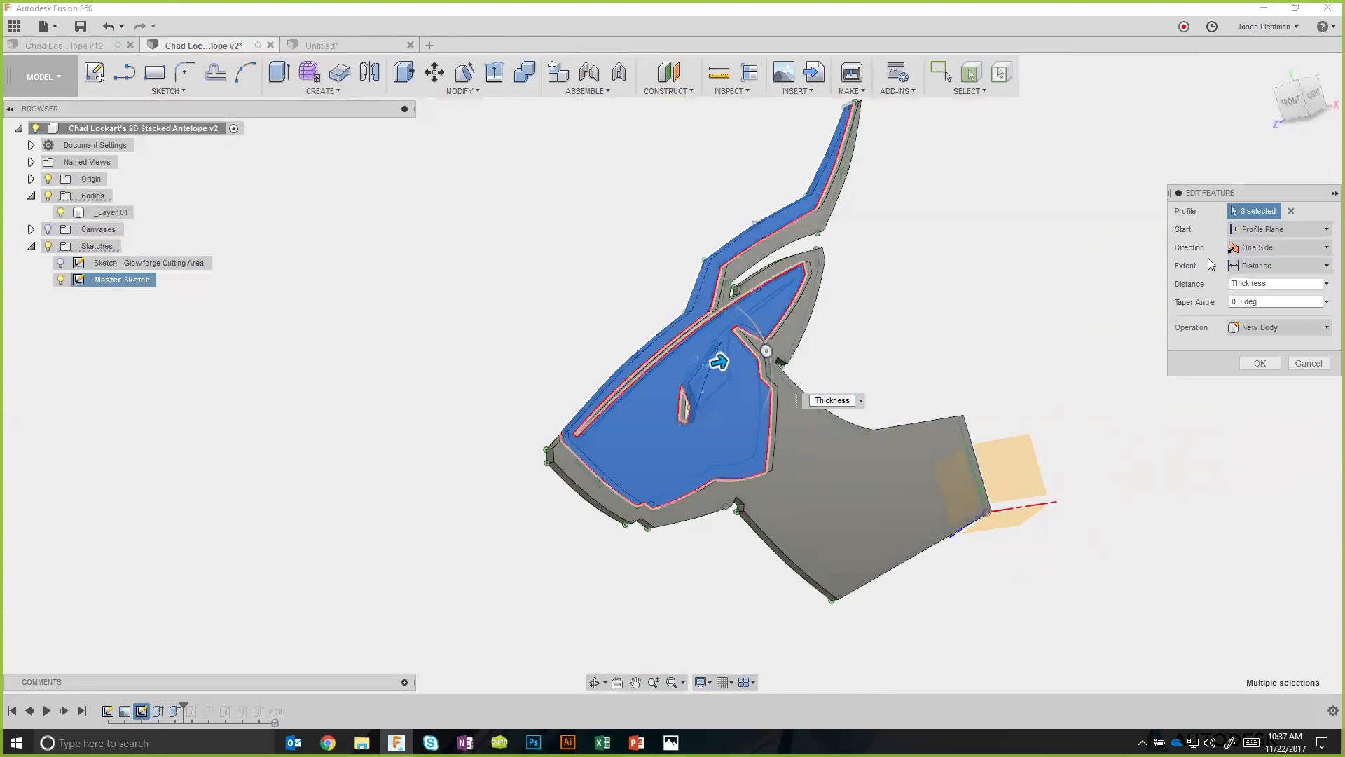
pyautogui.click(1258, 271)
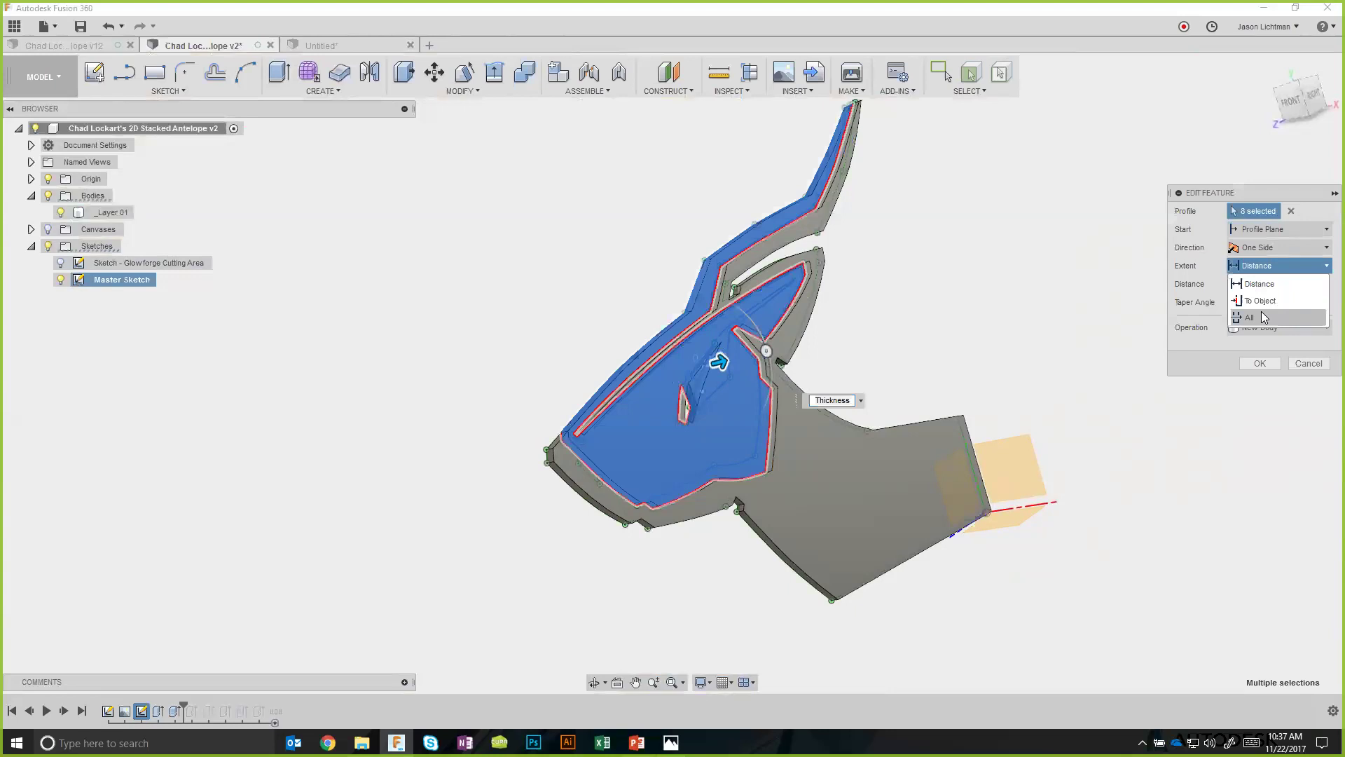
pyautogui.click(1232, 351)
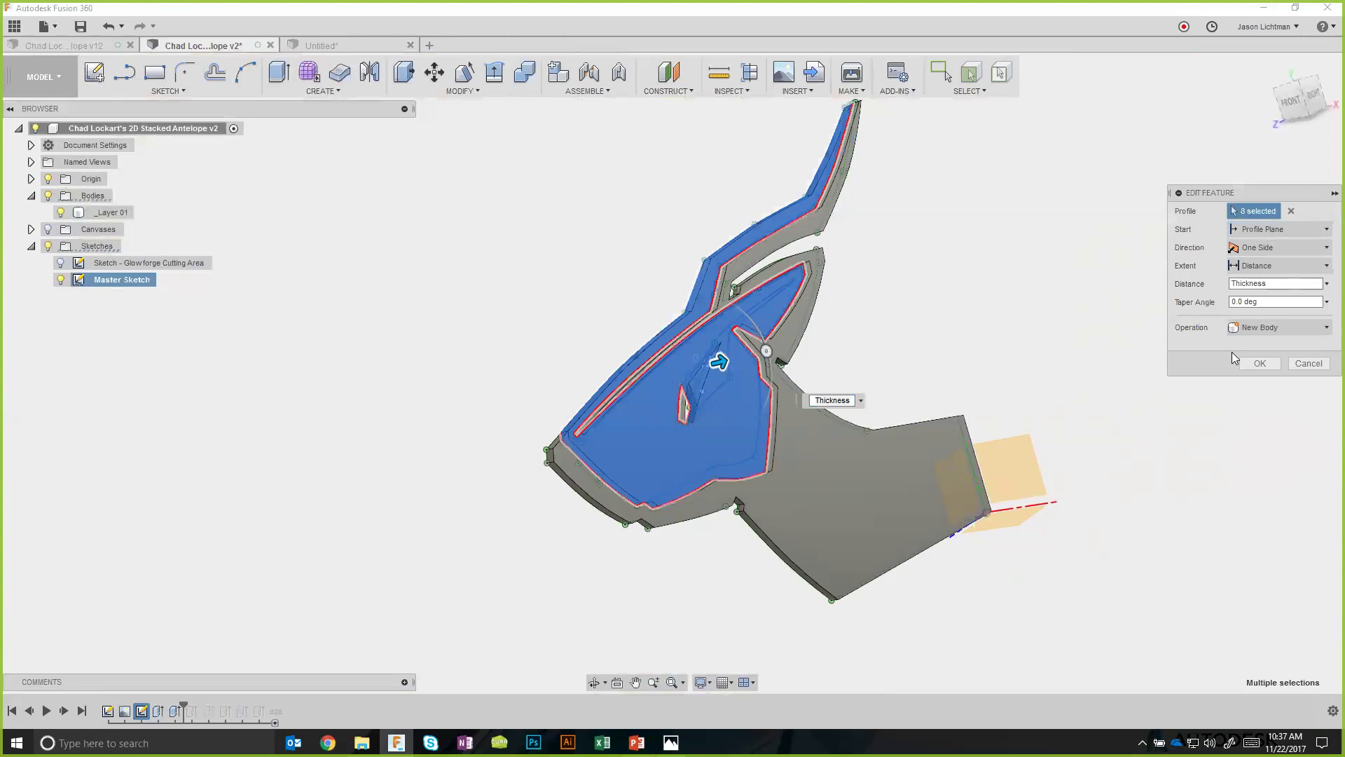
# Set the _Layer 02 extrusion to start From Object at the outer face of _Layer 01 and apply the edit.
pyautogui.click(1270, 229)
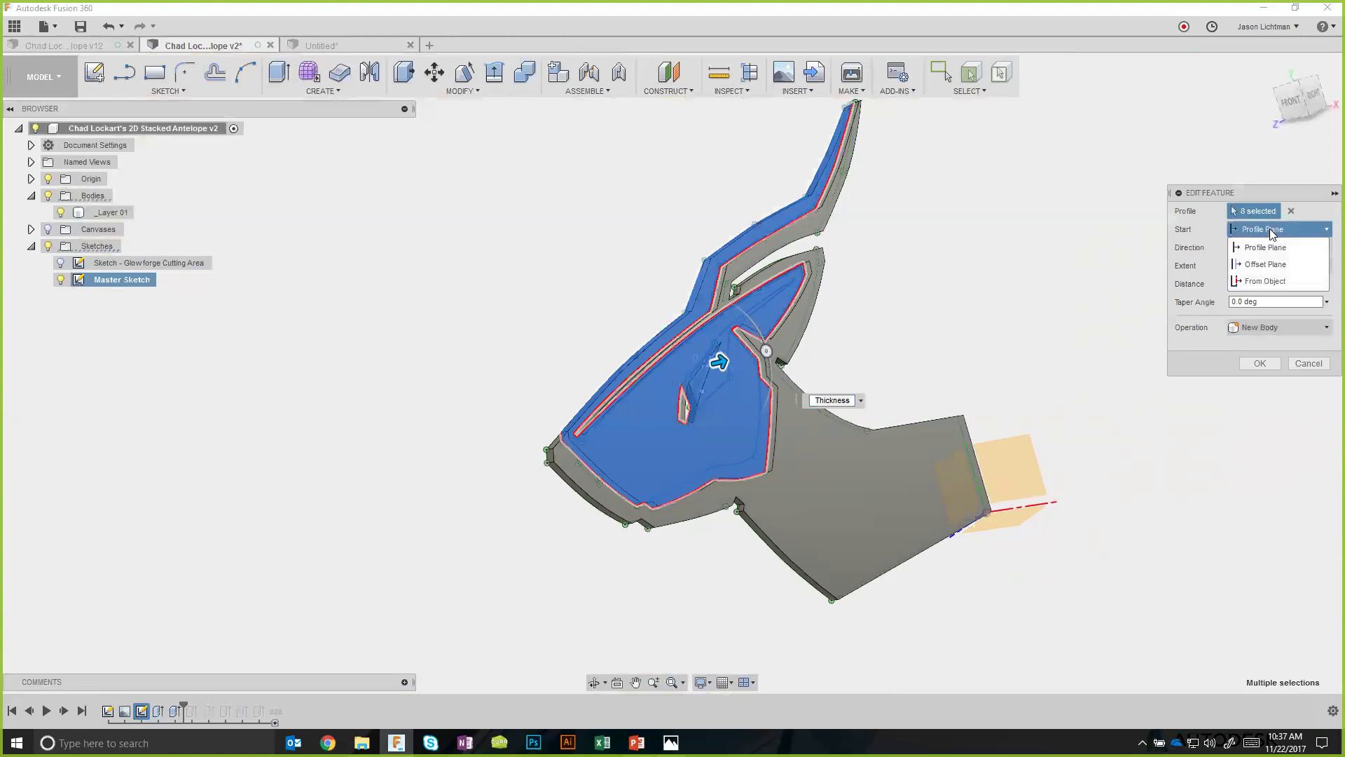
pyautogui.click(1273, 280)
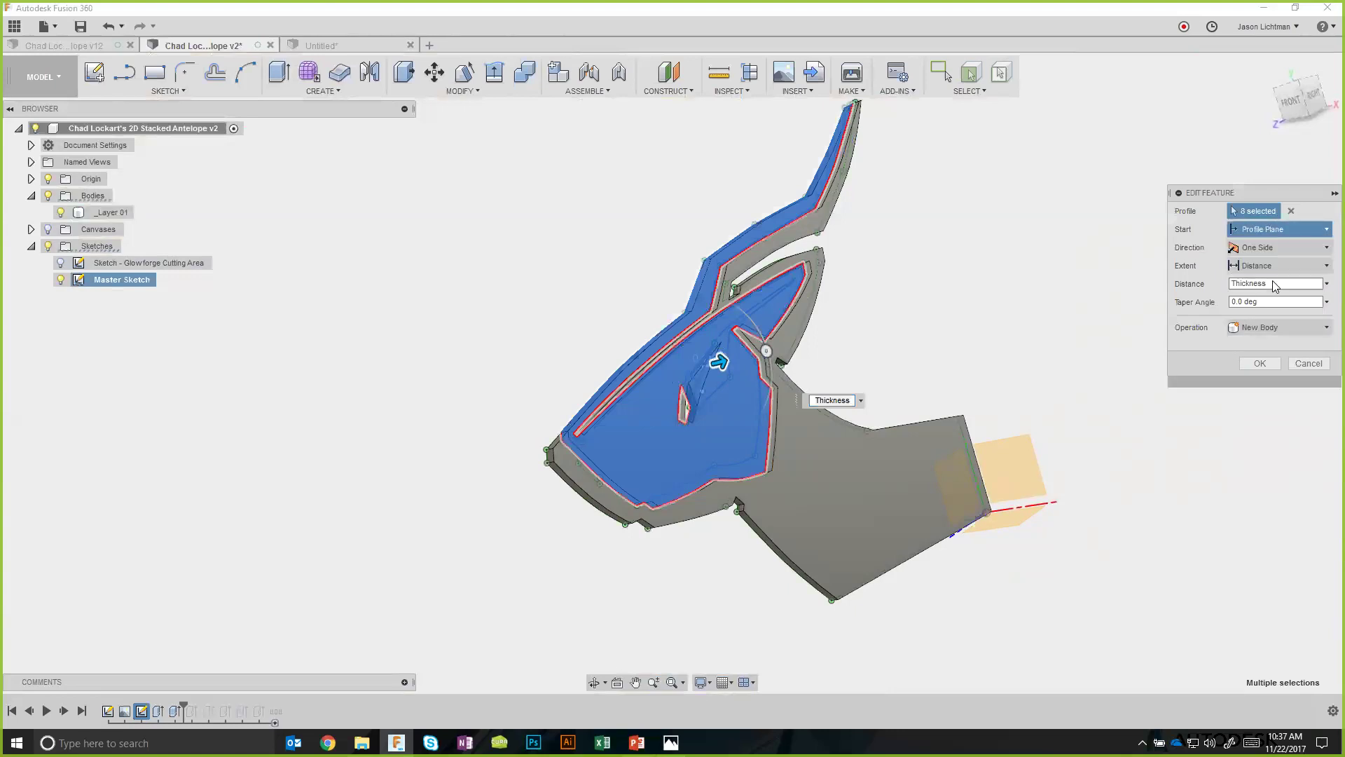
pyautogui.click(806, 506)
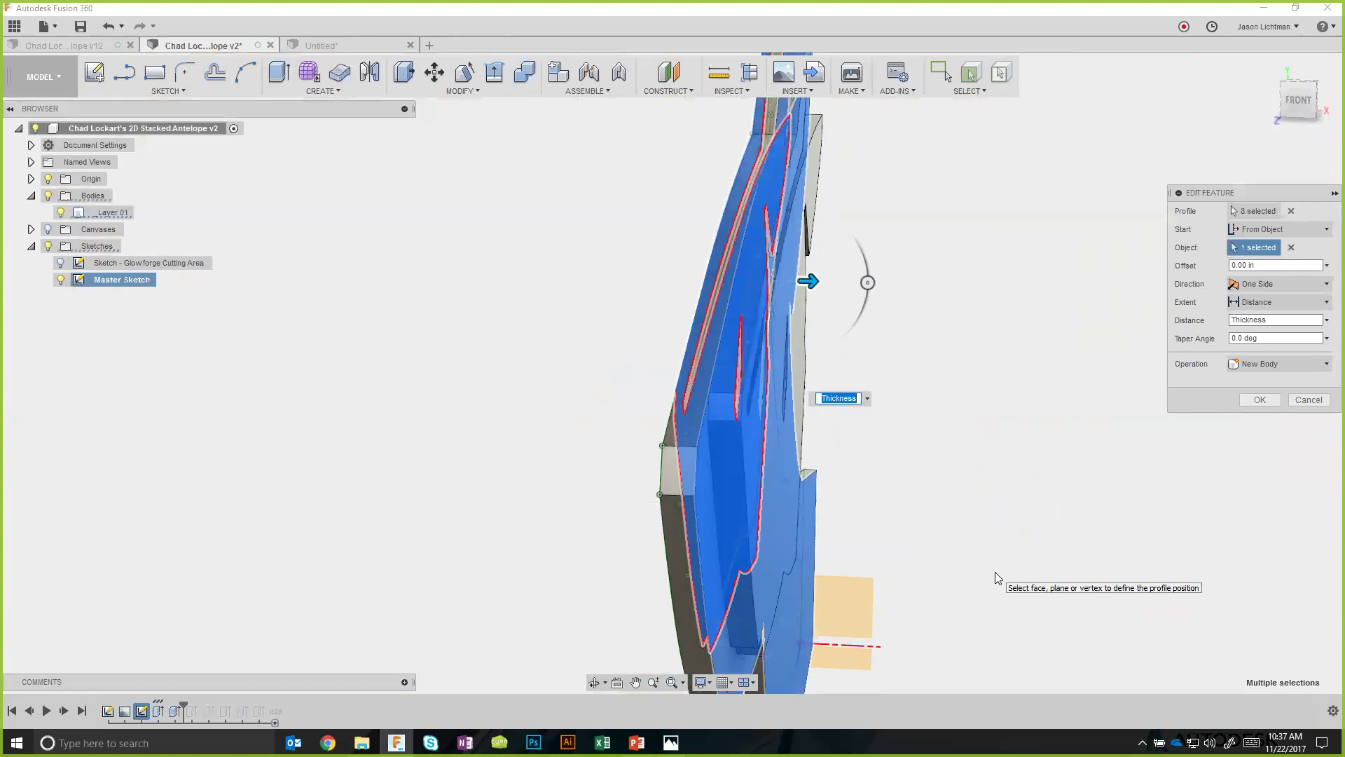
pyautogui.scroll(-2, 1152, 476)
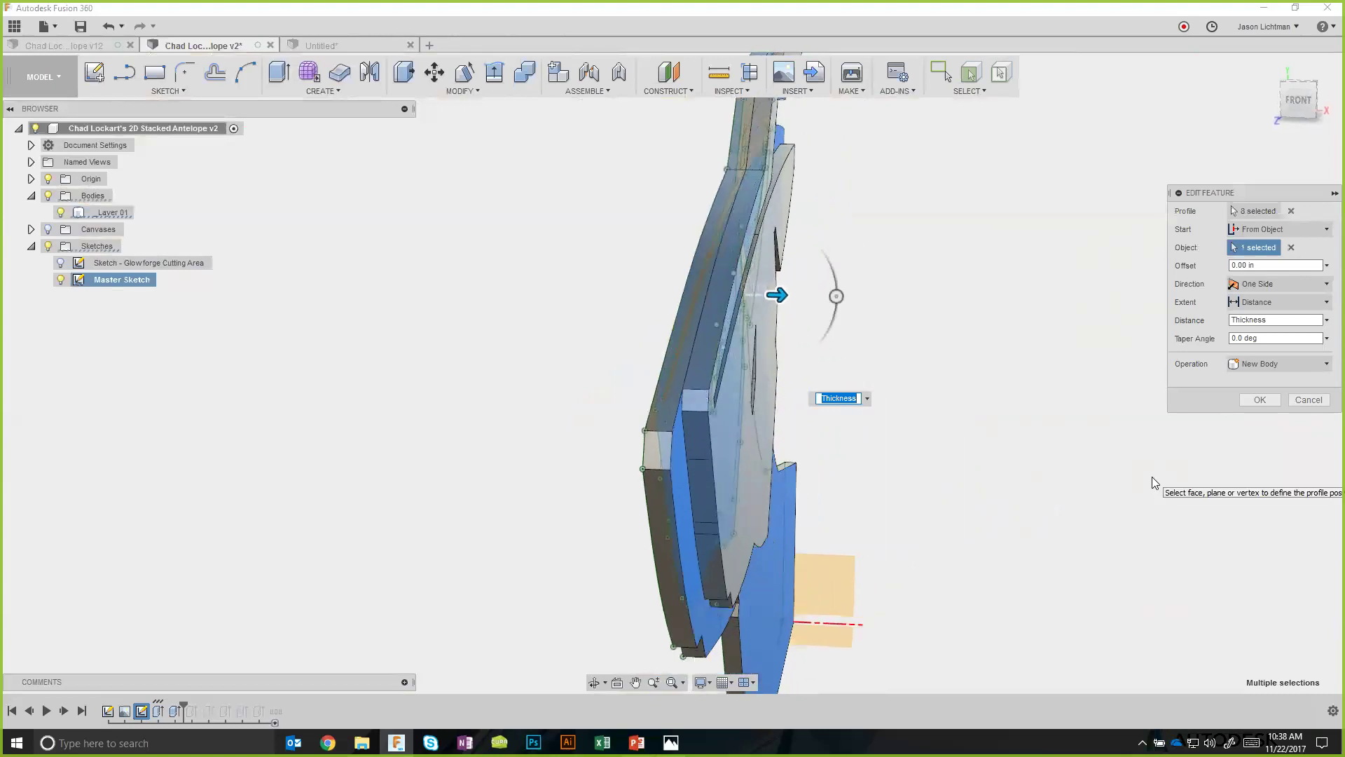
pyautogui.scroll(2, 1152, 482)
pyautogui.click(1276, 229)
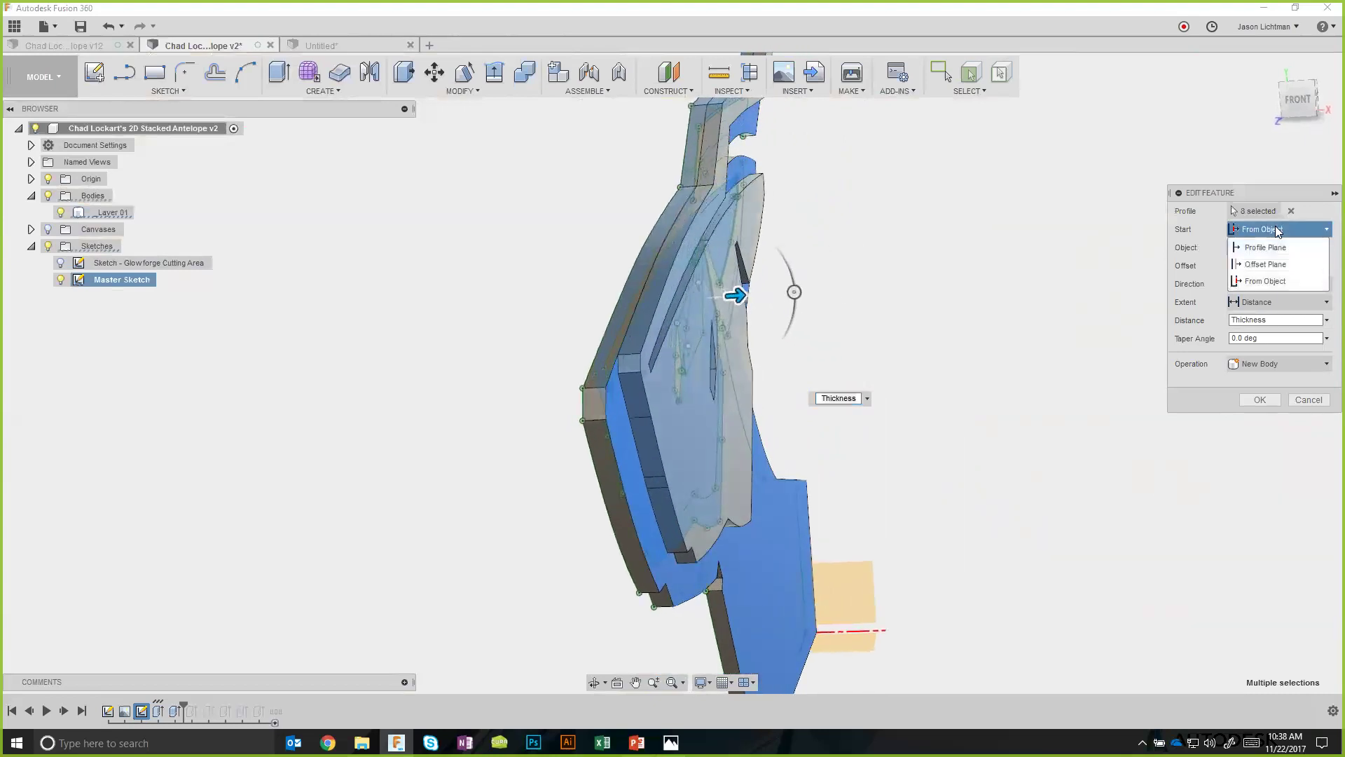
pyautogui.click(1266, 281)
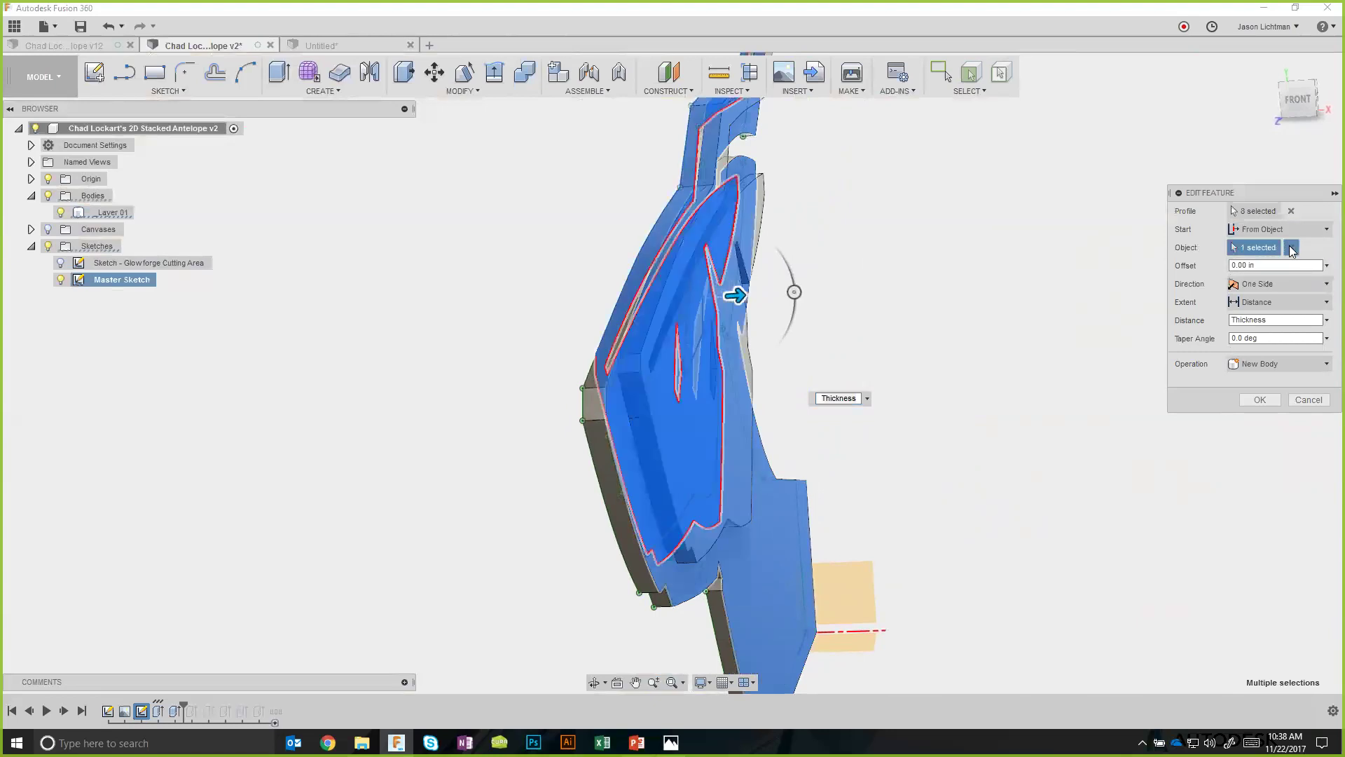
pyautogui.click(779, 530)
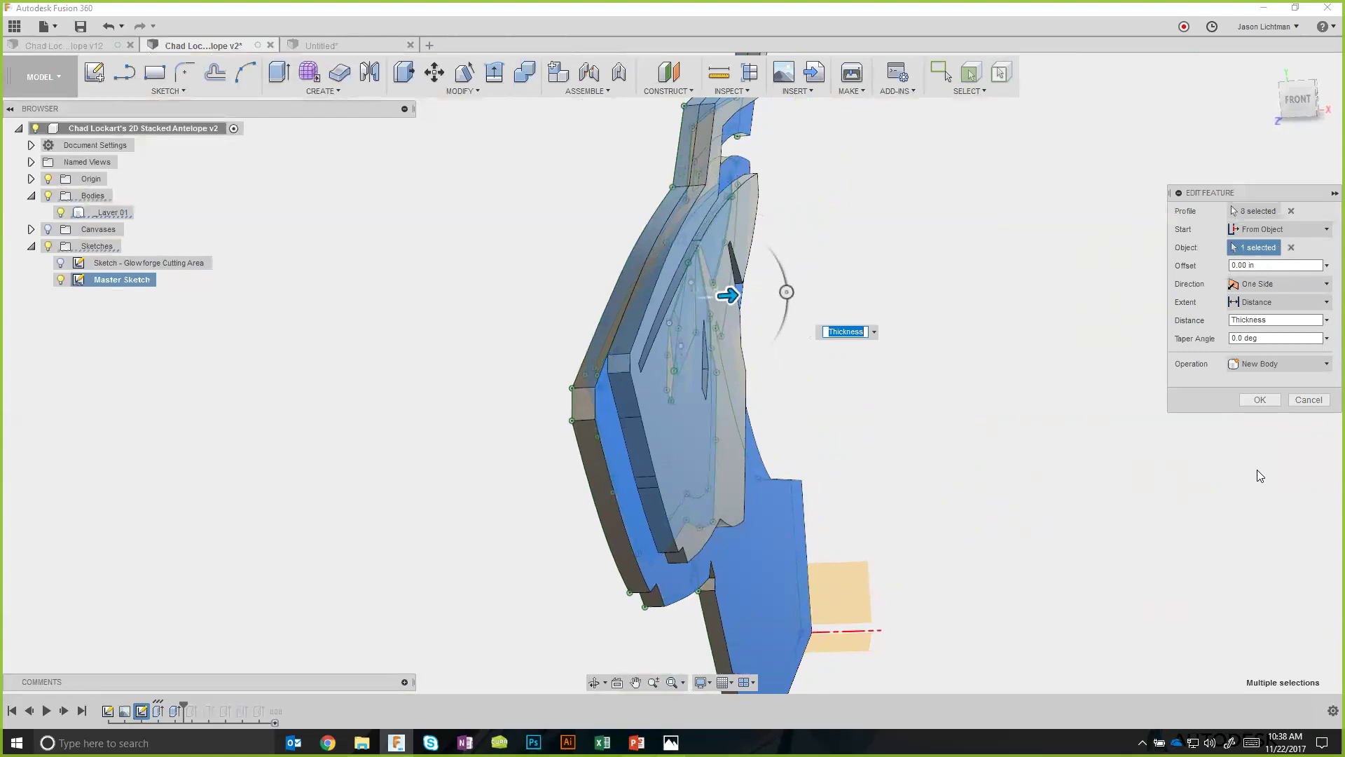
pyautogui.click(1260, 399)
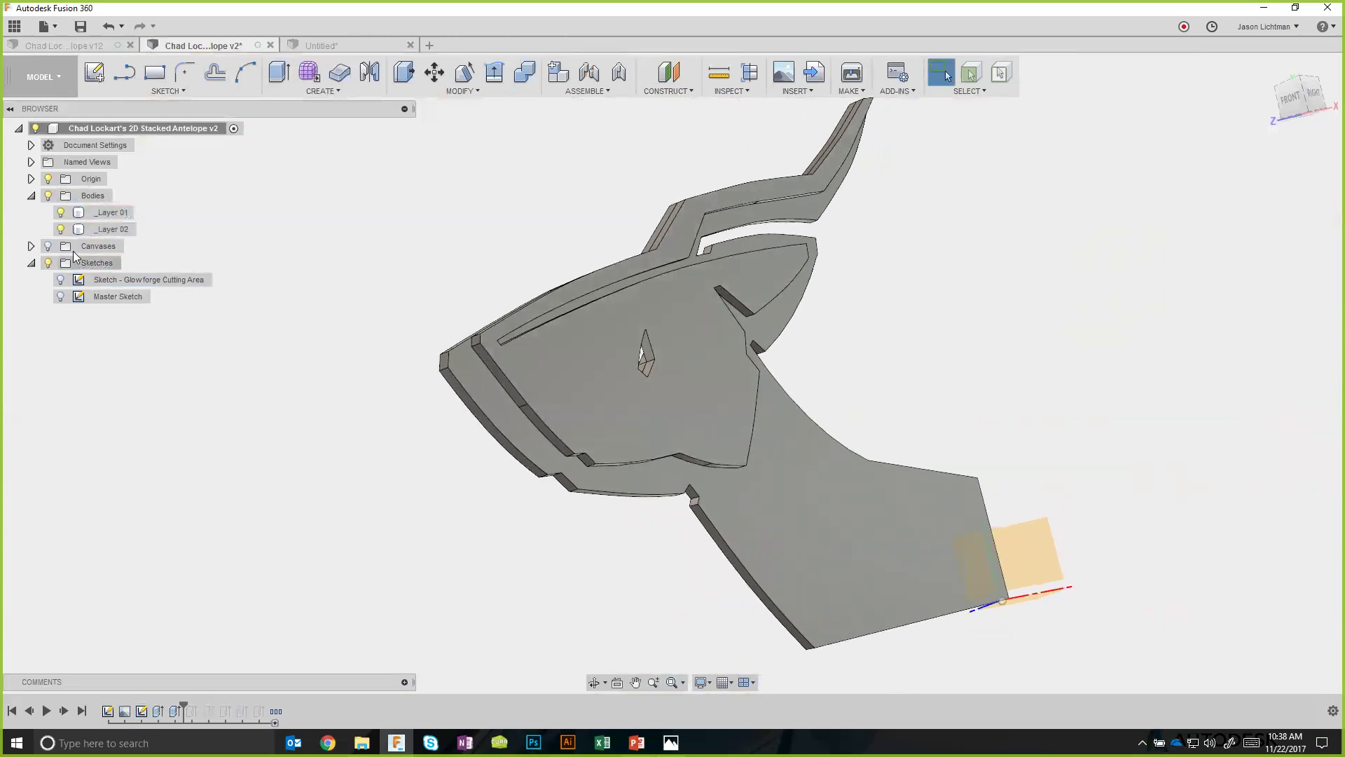
# Hide the _Layer 01 and _Layer 02 bodies, and show the Master Sketch with the canvas image.
pyautogui.click(60, 229)
pyautogui.click(60, 213)
pyautogui.click(60, 296)
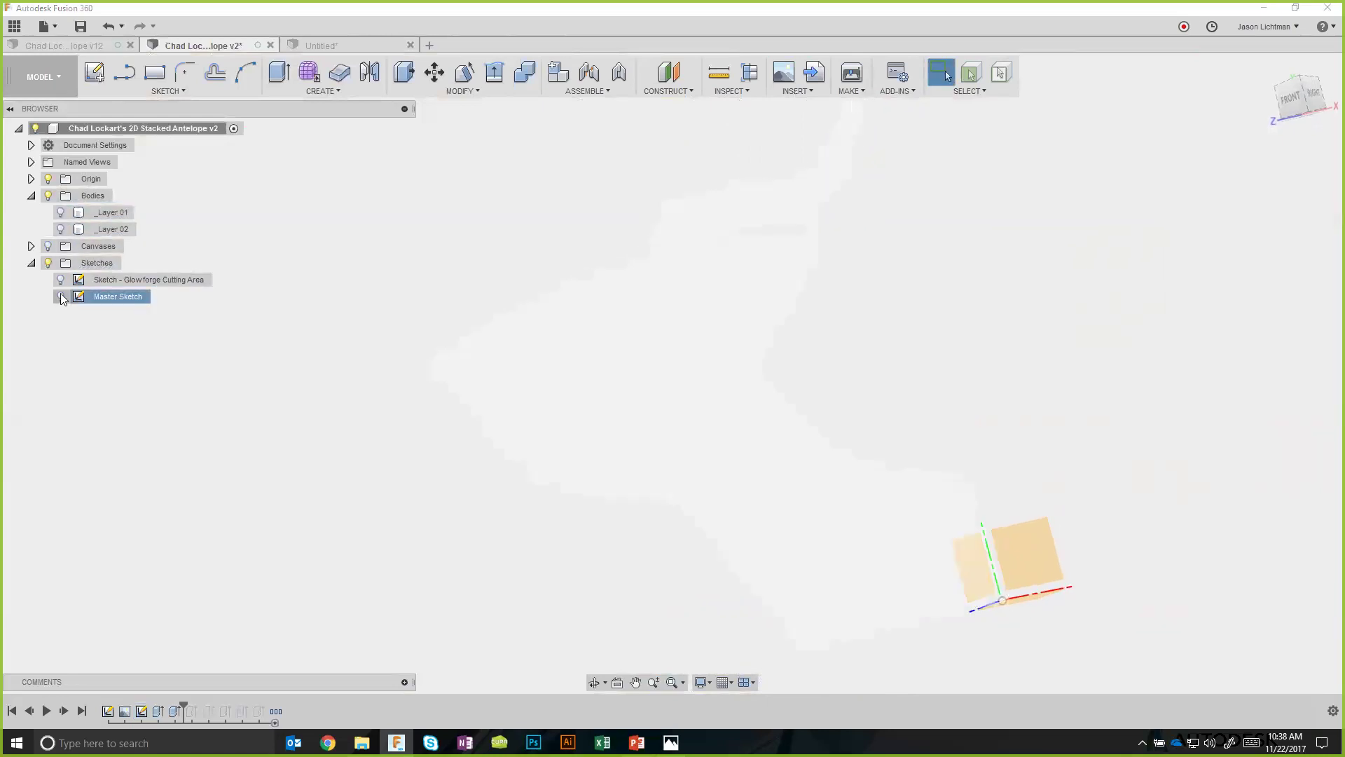
pyautogui.click(47, 246)
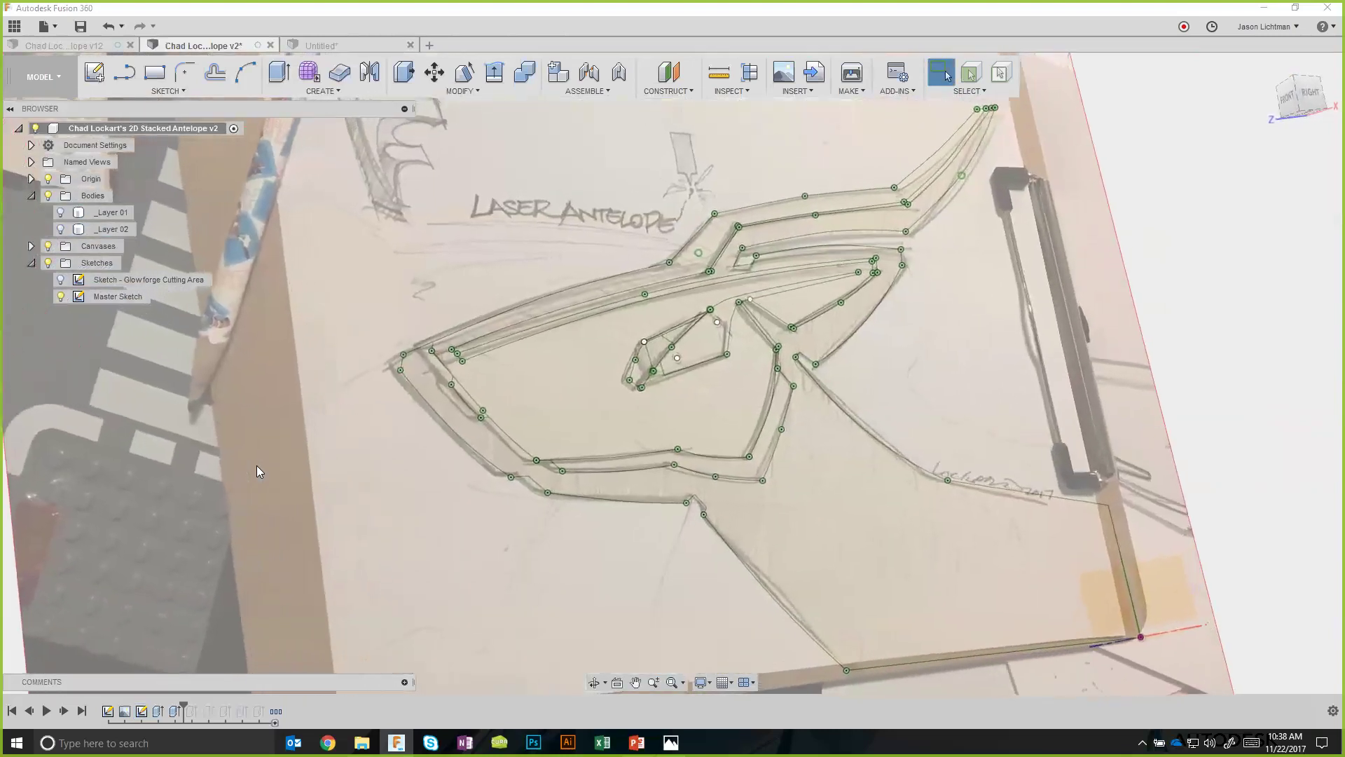
# Begin a new-body extrusion with the five Master Sketch profiles that fill the inner face and horn, leaving out the small eye opening.
pyautogui.click(288, 73)
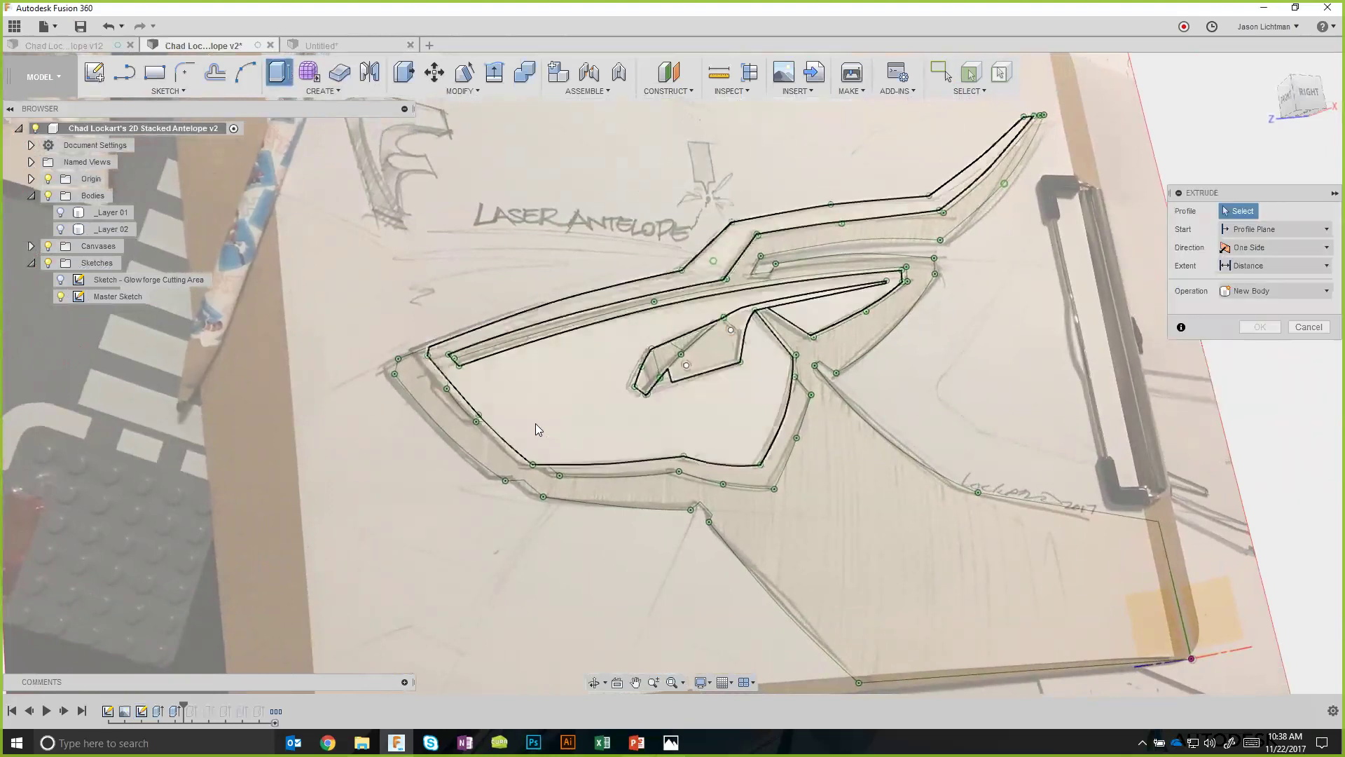
pyautogui.click(535, 423)
pyautogui.scroll(3, 736, 379)
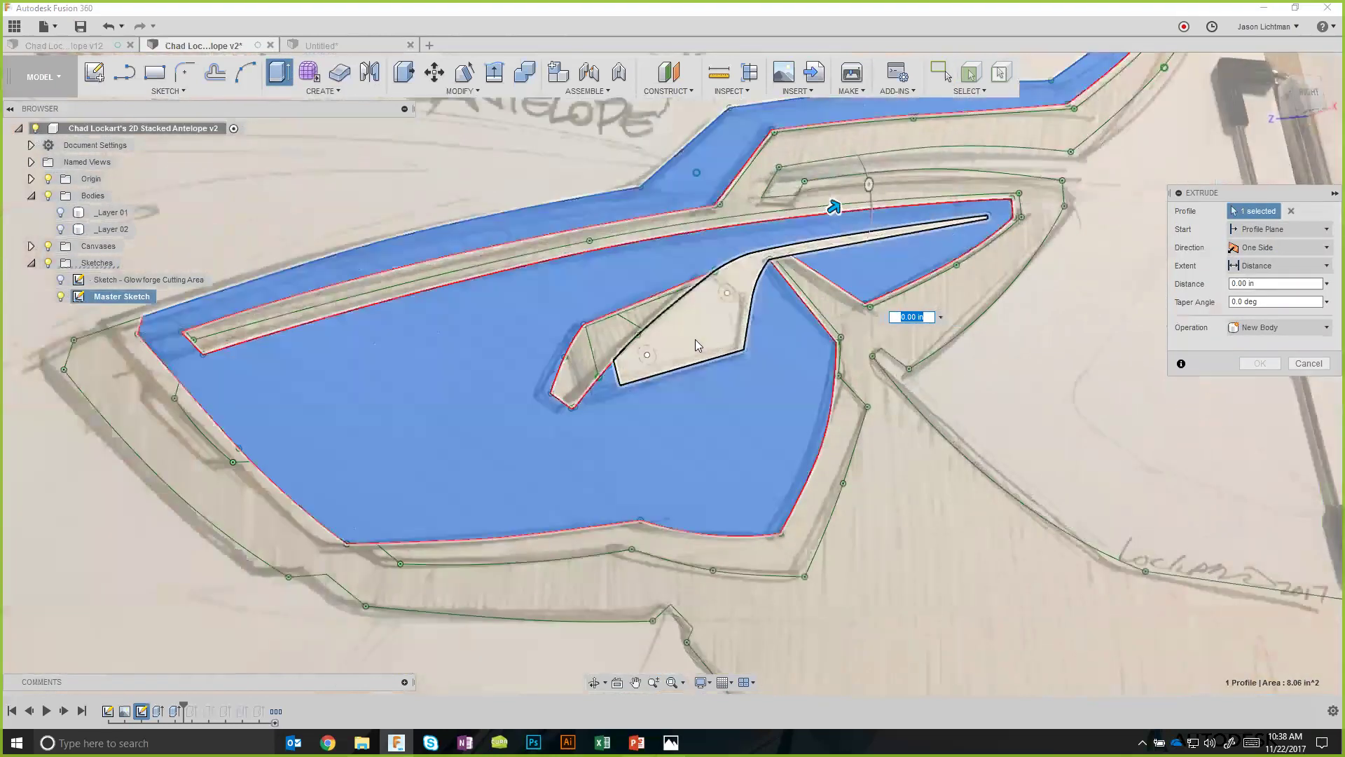
pyautogui.click(695, 339)
pyautogui.click(652, 321)
pyautogui.click(667, 298)
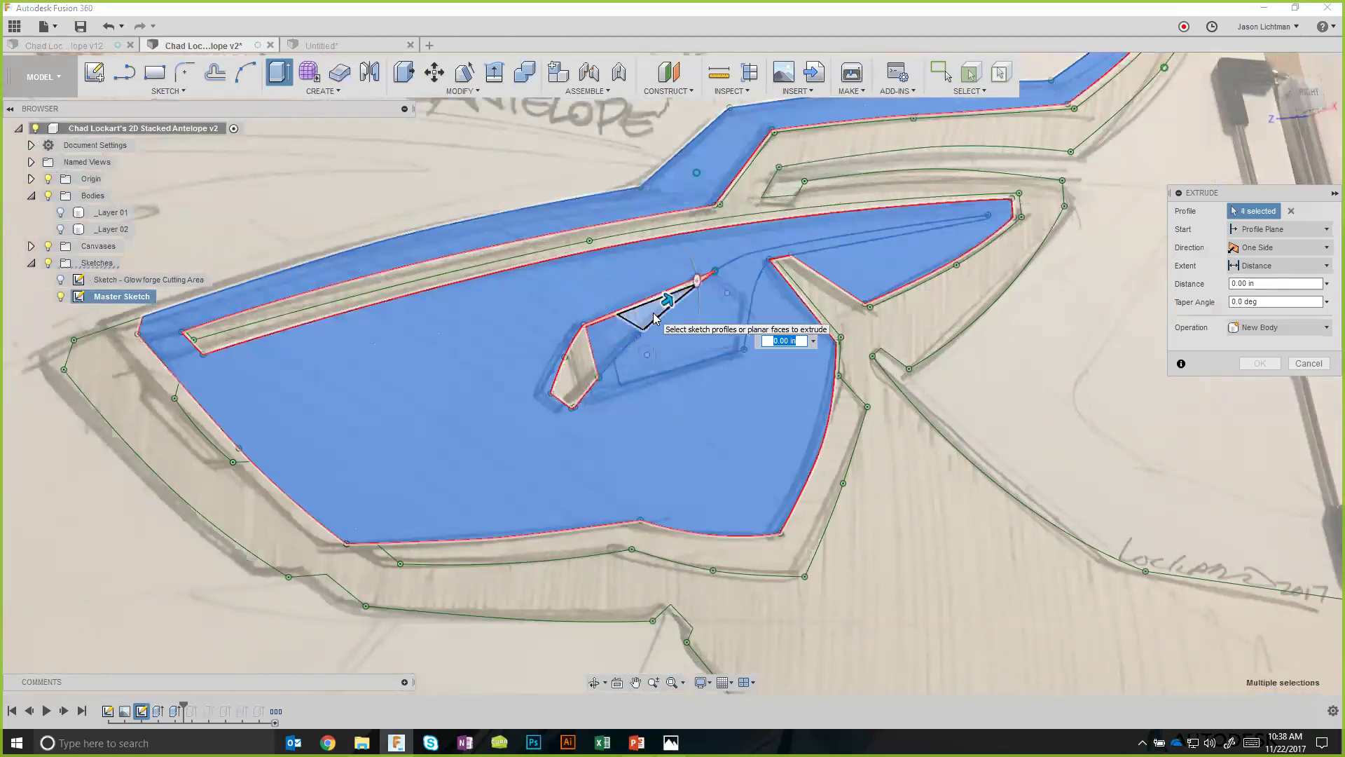
pyautogui.scroll(3, 671, 296)
pyautogui.click(678, 286)
pyautogui.scroll(-3, 670, 344)
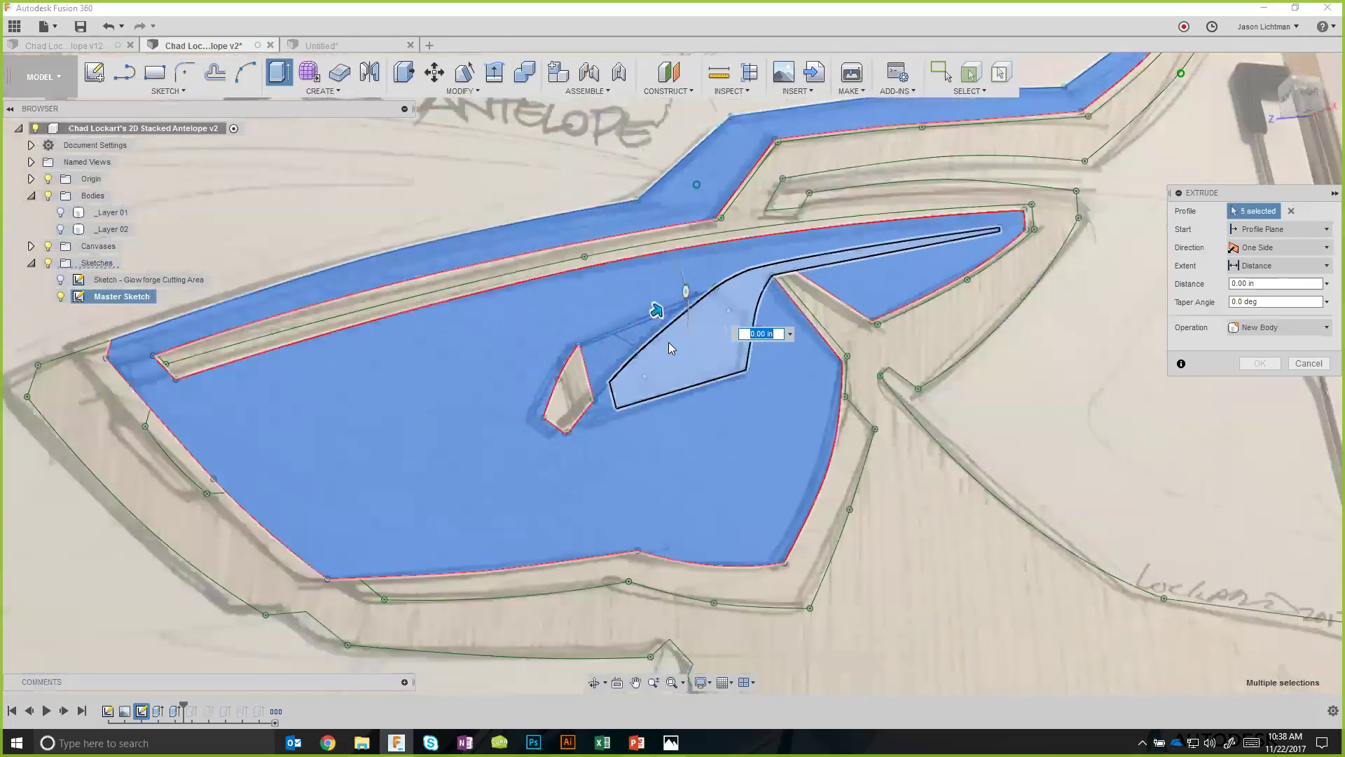
pyautogui.scroll(-2, 668, 342)
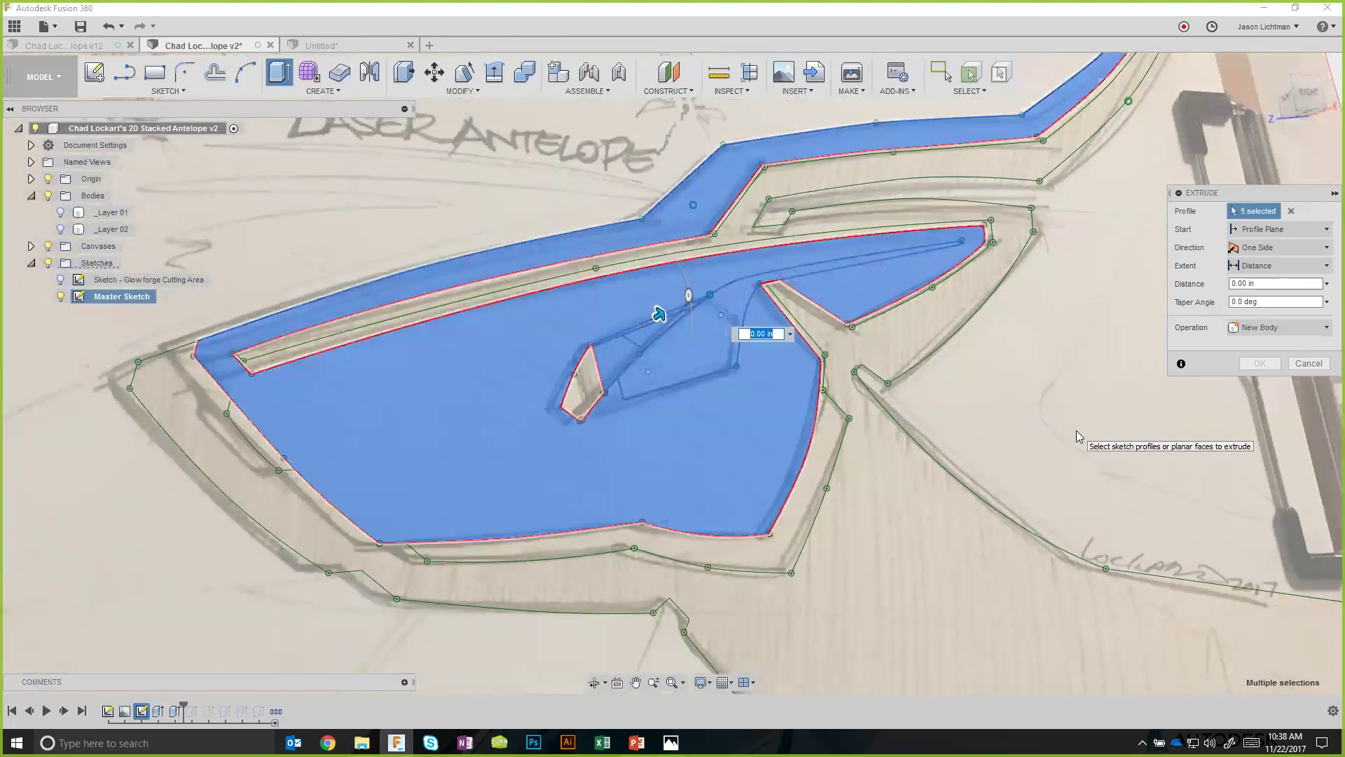
pyautogui.scroll(-3, 1076, 430)
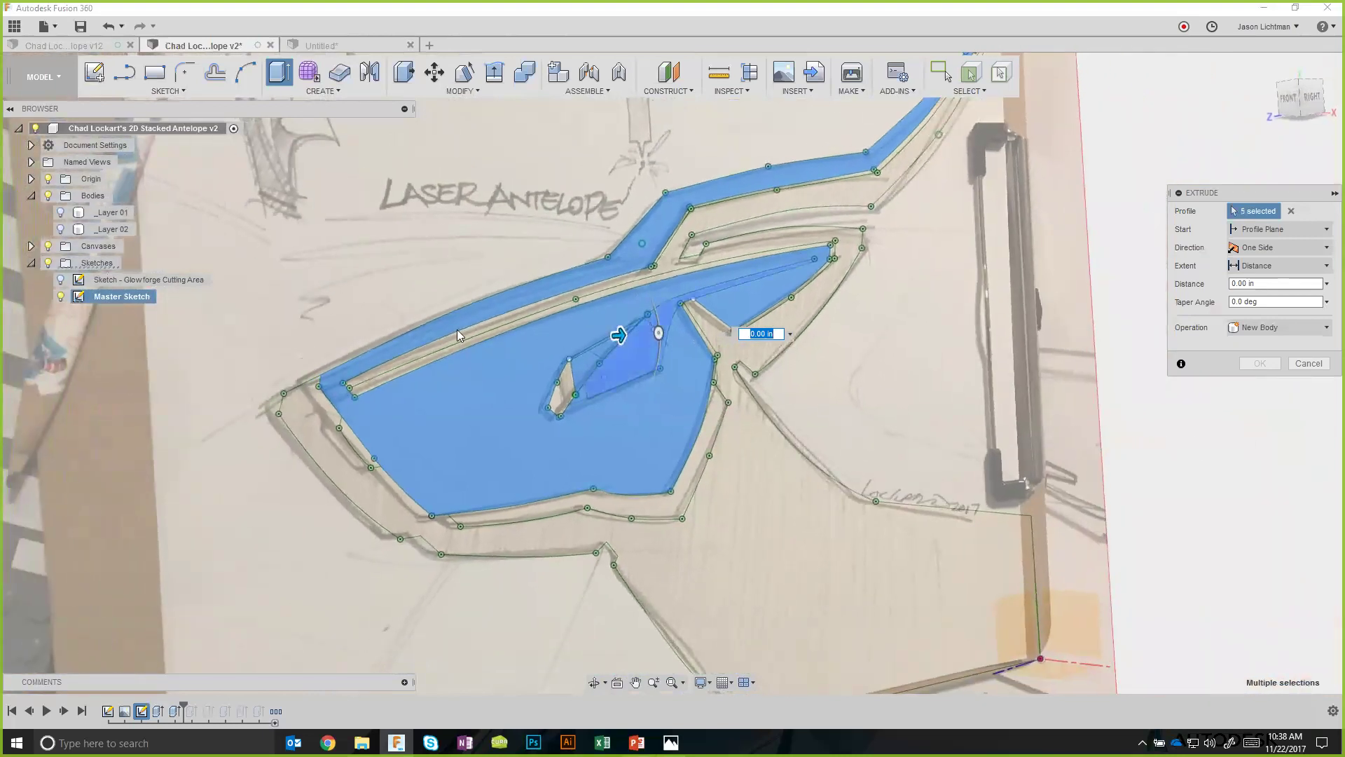
# Hide the canvas image and show the _Layer 01 and _Layer 02 bodies again.
pyautogui.click(47, 246)
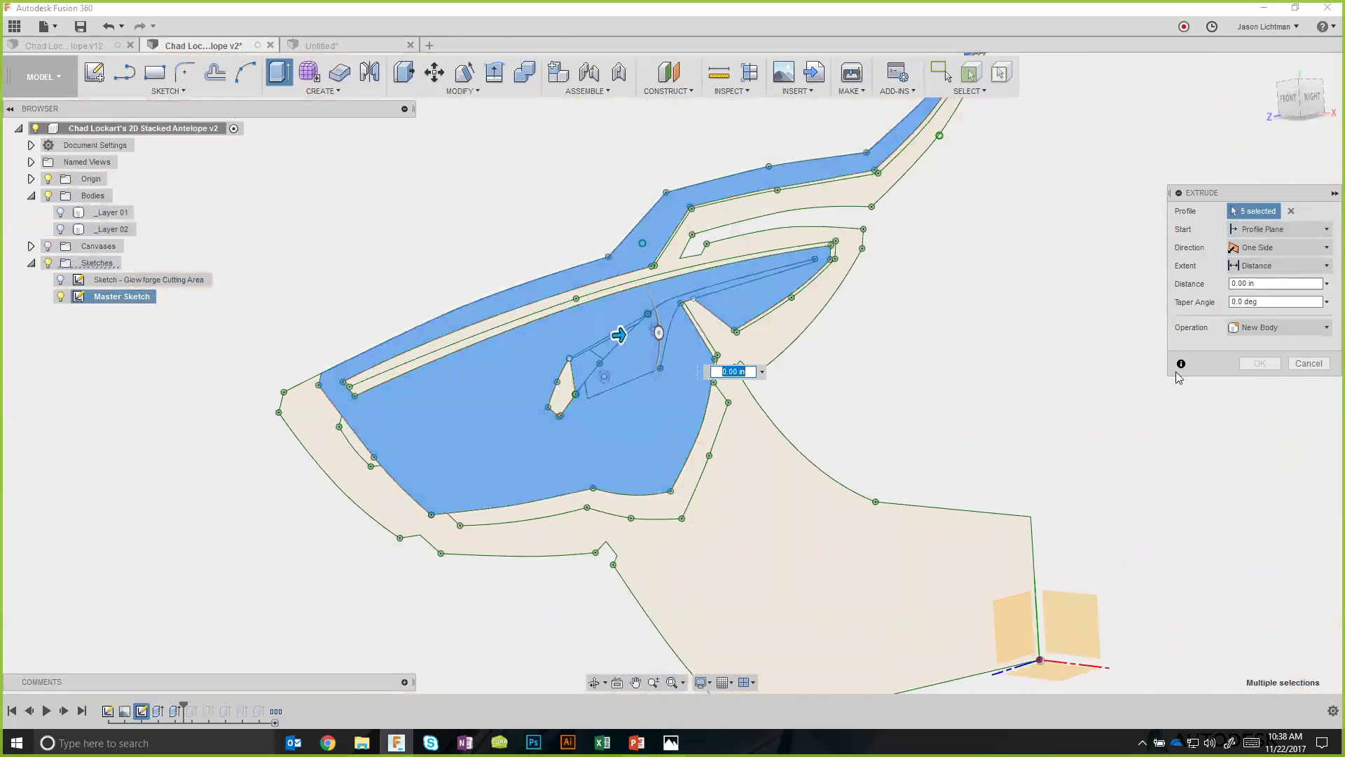
pyautogui.click(60, 212)
pyautogui.click(61, 229)
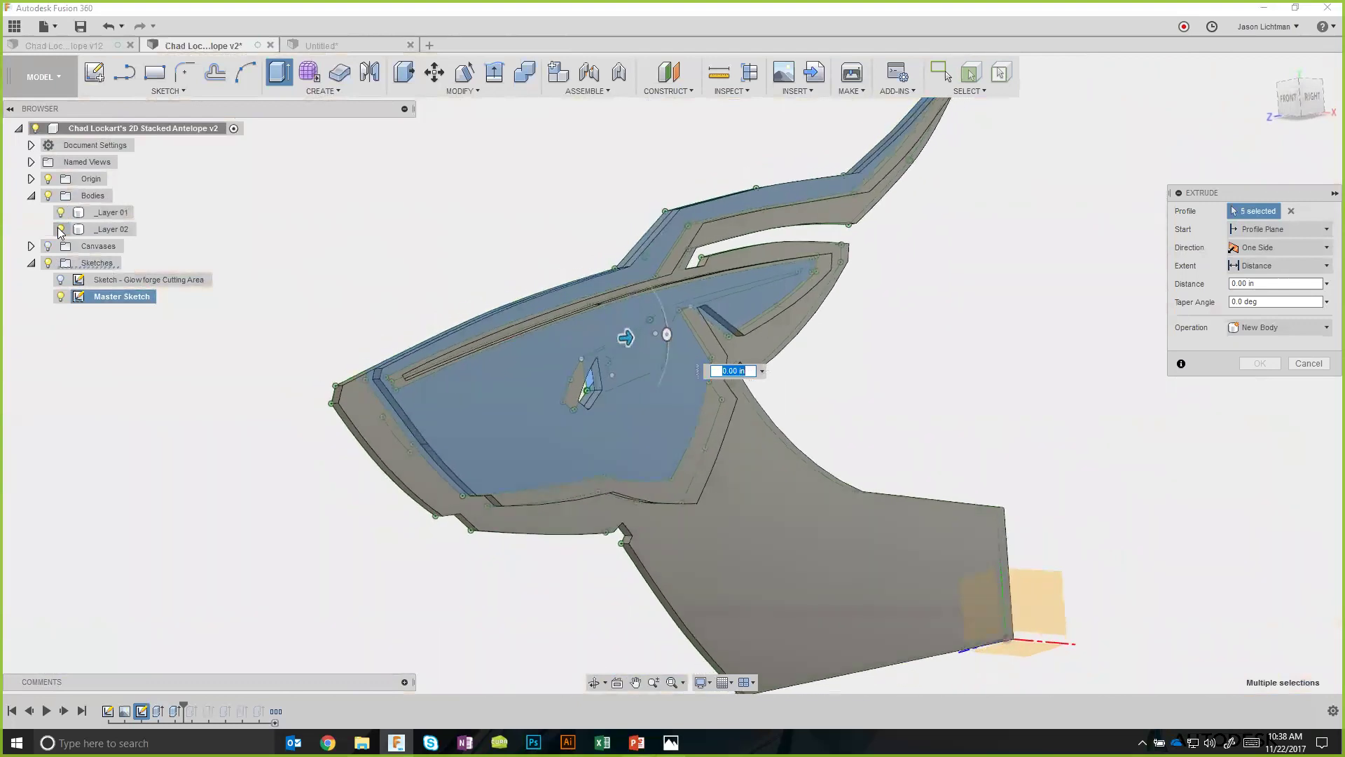
# Set the new extrusion to start From Object at the outer face of _Layer 02.
pyautogui.click(1265, 231)
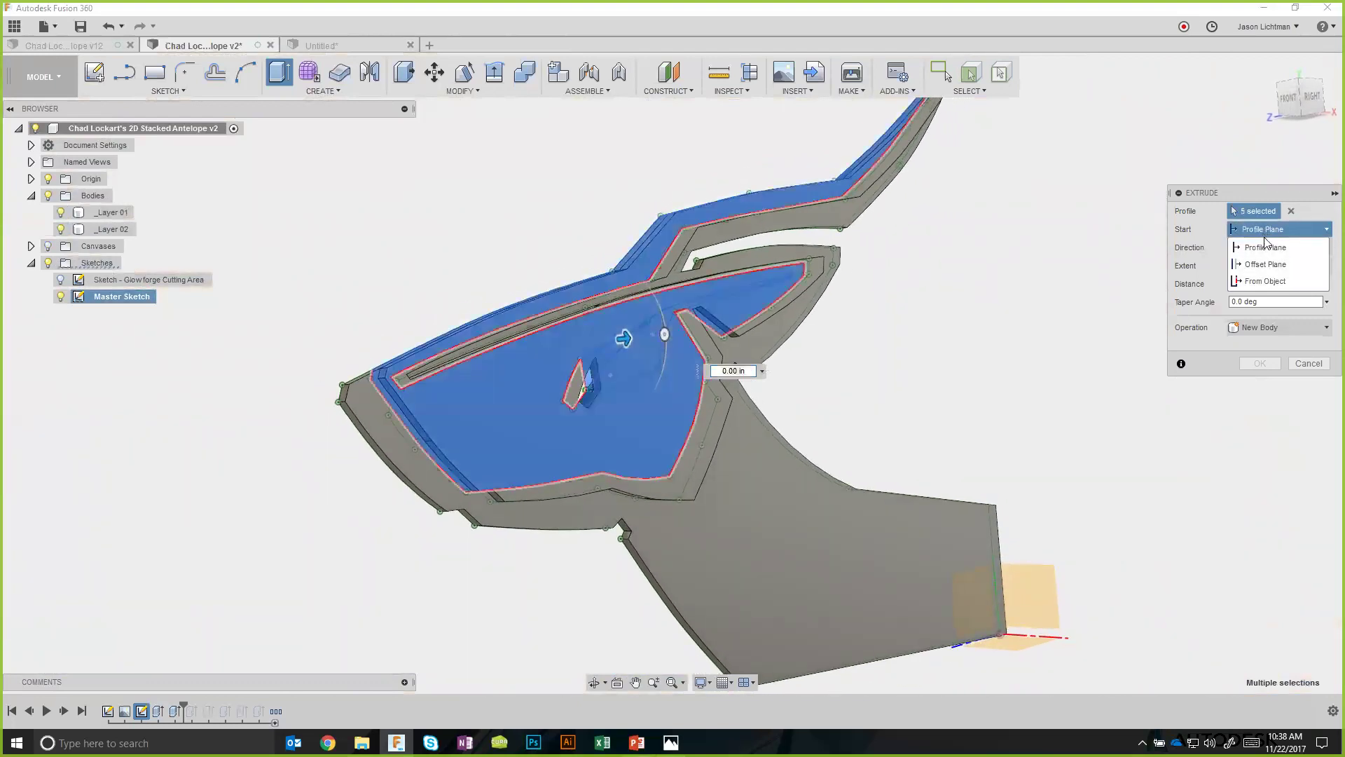
pyautogui.click(1272, 279)
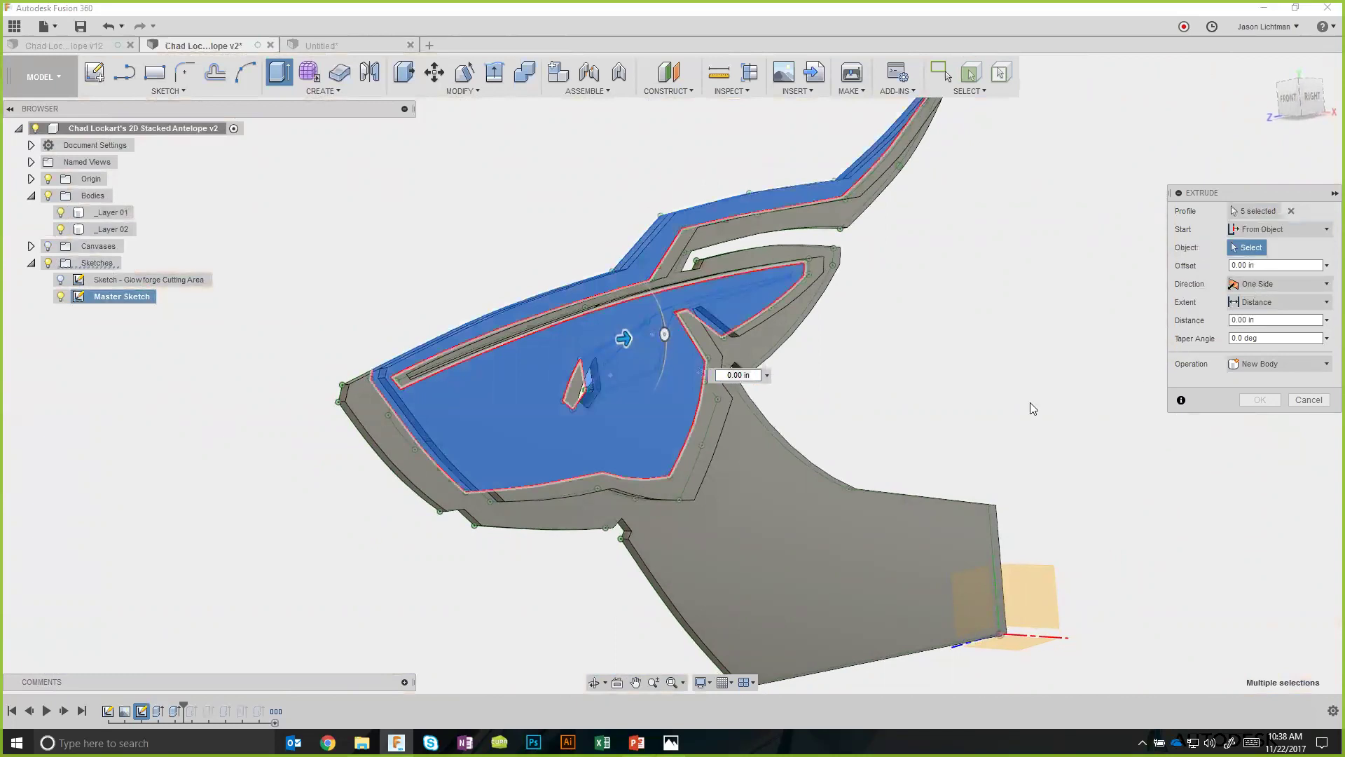
pyautogui.click(688, 454)
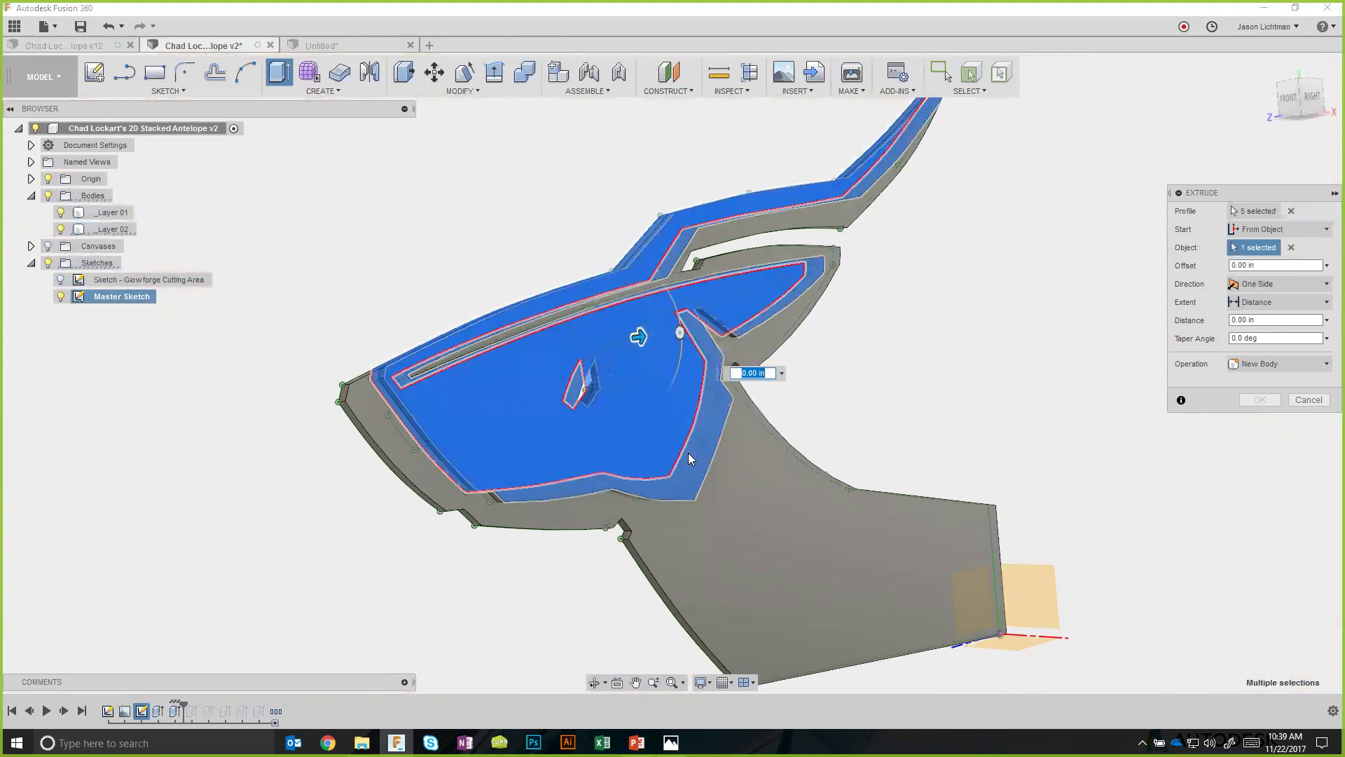
# Extrude the five selected head, ear and horn profiles from the chosen object by the Thickness parameter.
pyautogui.click(1239, 303)
pyautogui.click(1252, 319)
pyautogui.moveTo(1256, 320); pyautogui.dragTo(1216, 321)
pyautogui.write('th')
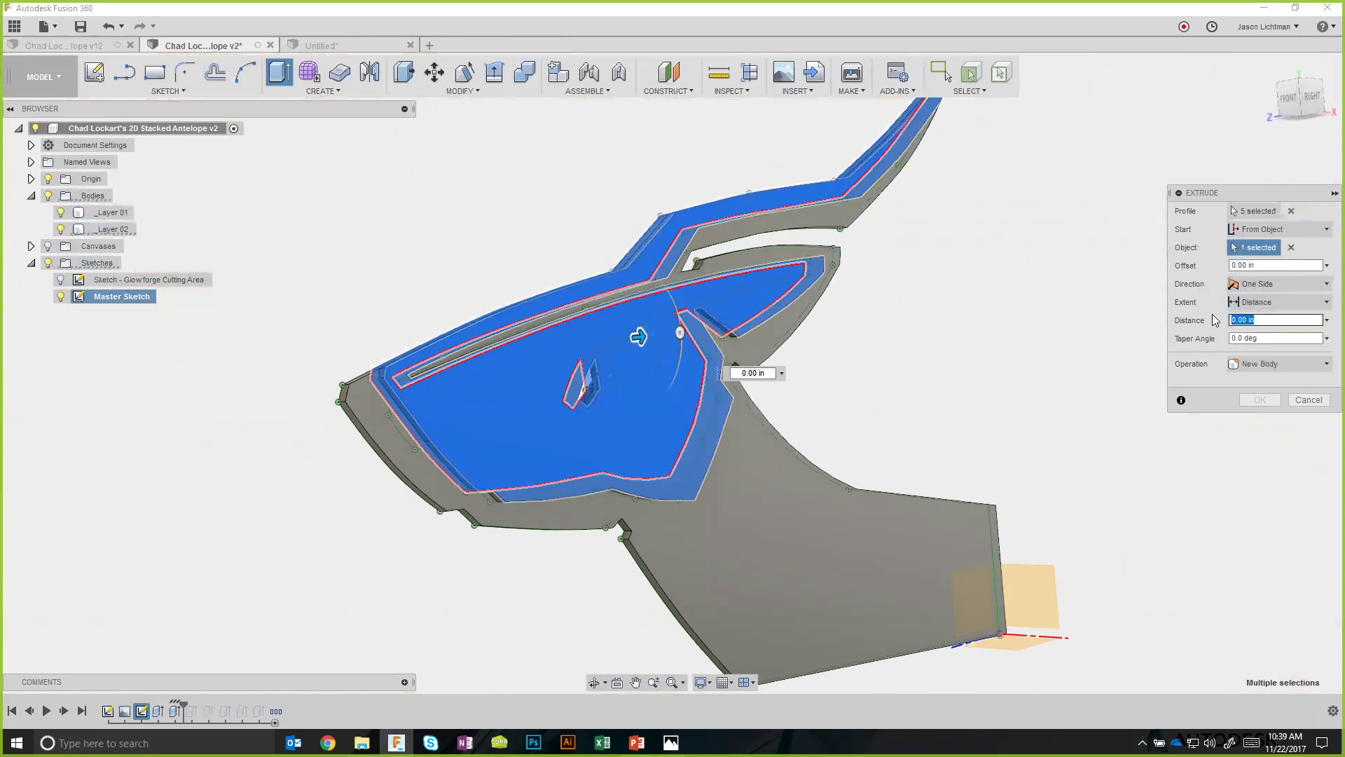
pyautogui.write('ick')
pyautogui.press('Return')
pyautogui.click(1260, 399)
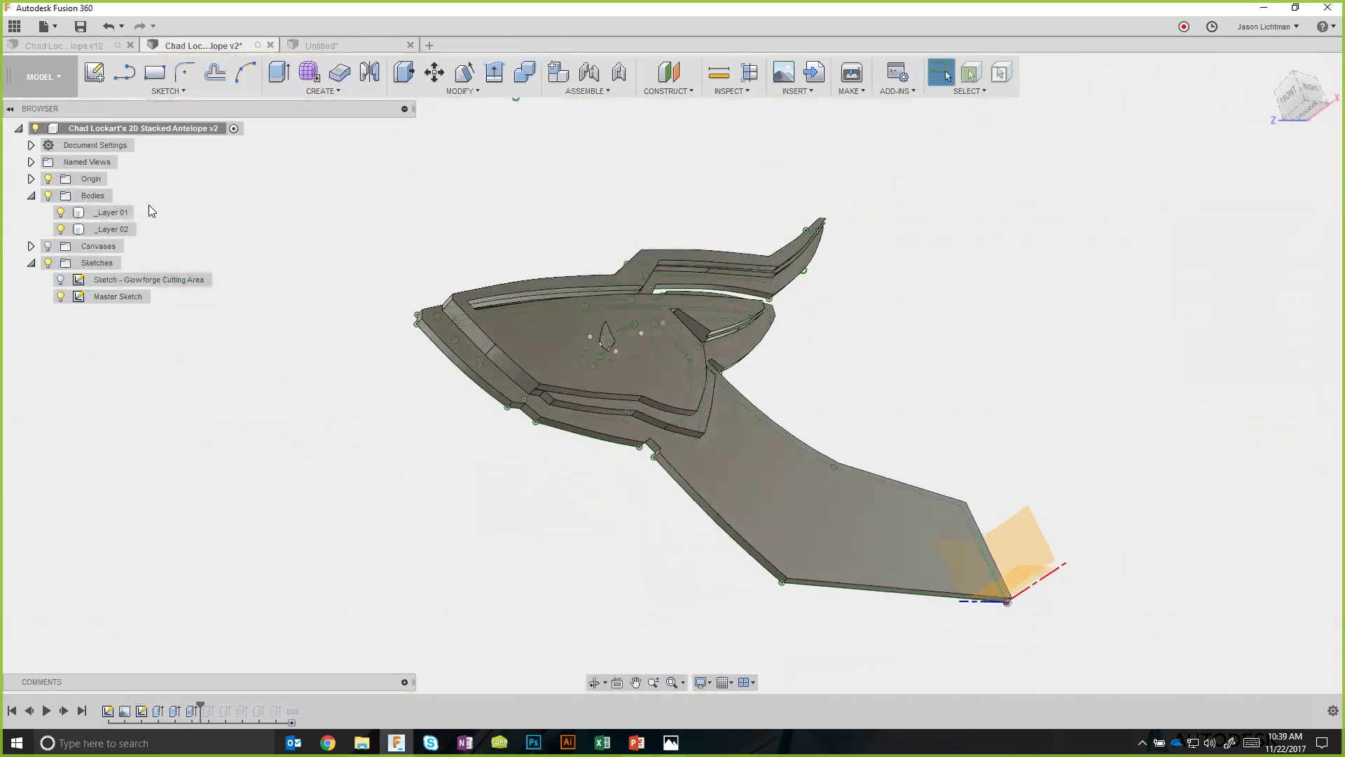
# Hide _Layer 01 and change the latest extrusion's operation to New Body.
pyautogui.click(75, 231)
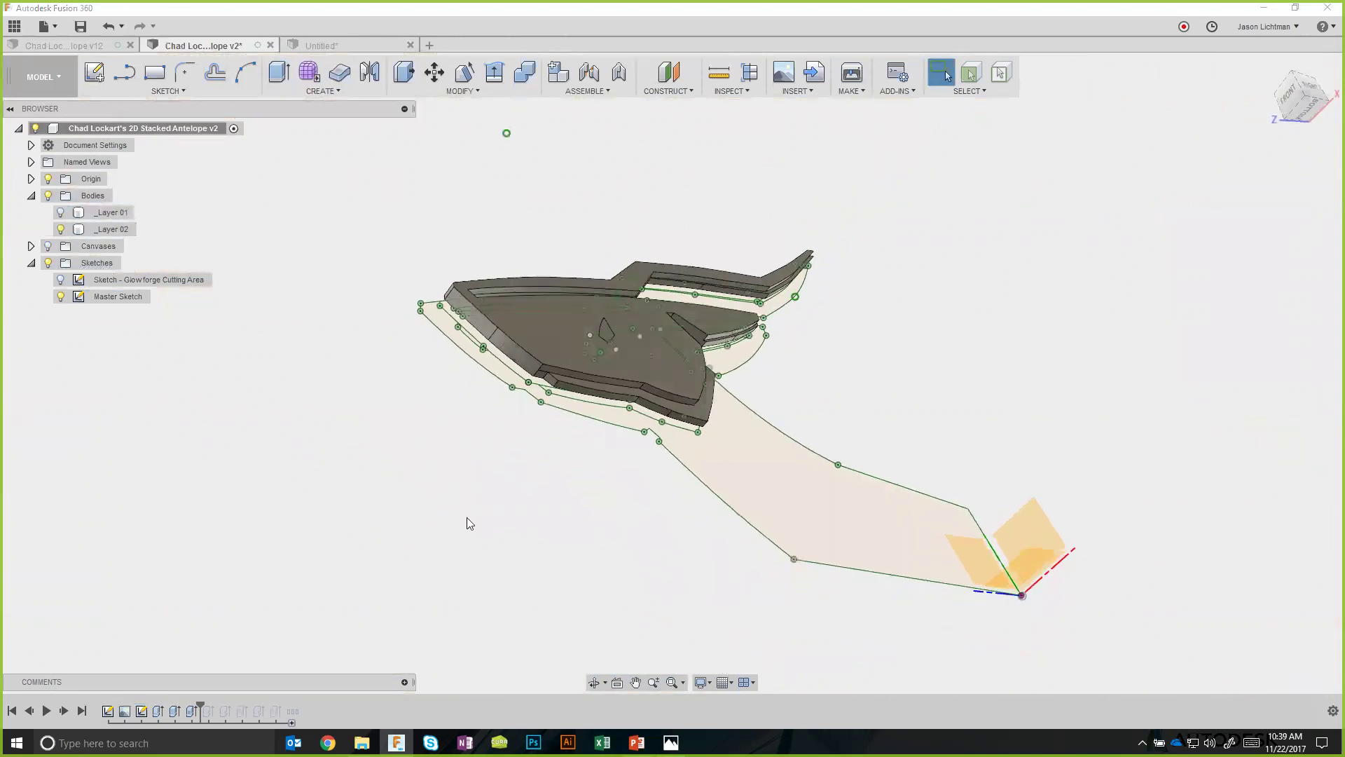
pyautogui.click(848, 356)
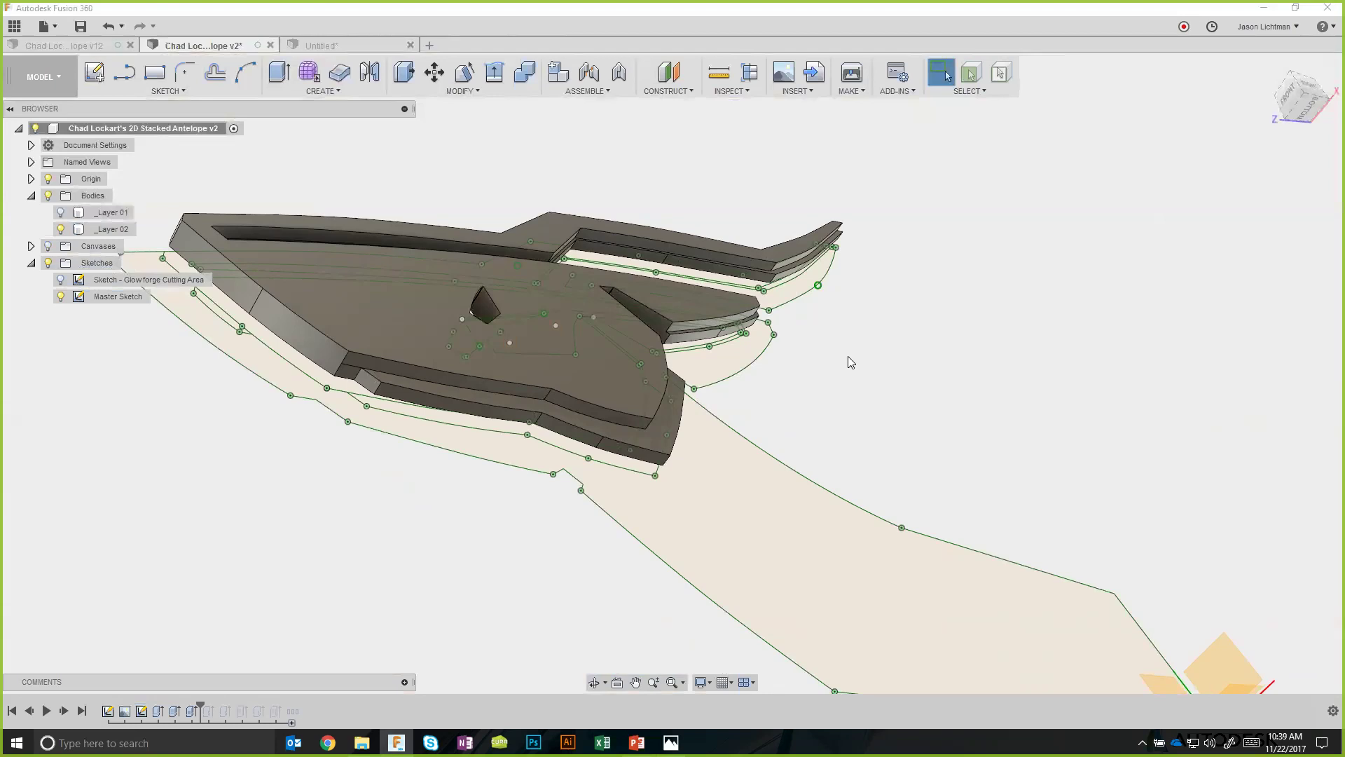
pyautogui.rightClick(193, 714)
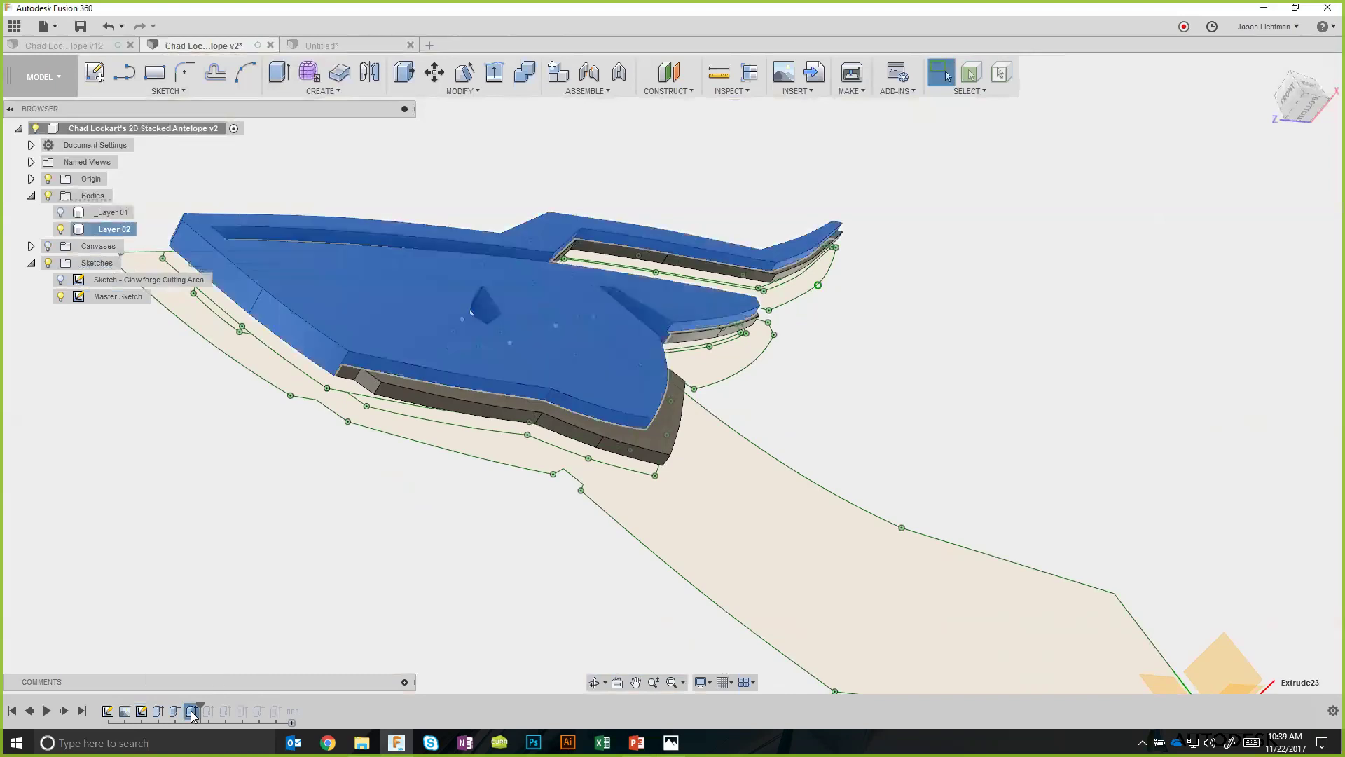
pyautogui.click(223, 614)
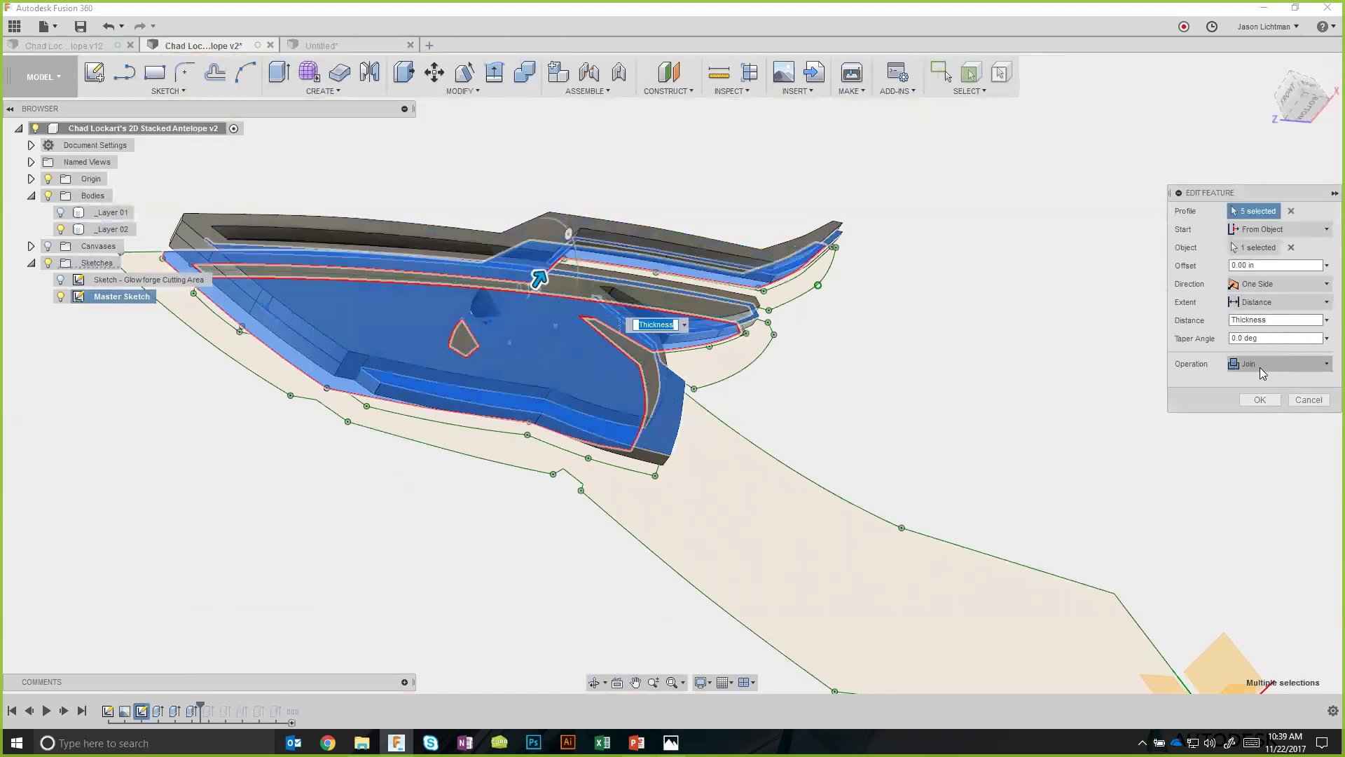
pyautogui.click(1260, 367)
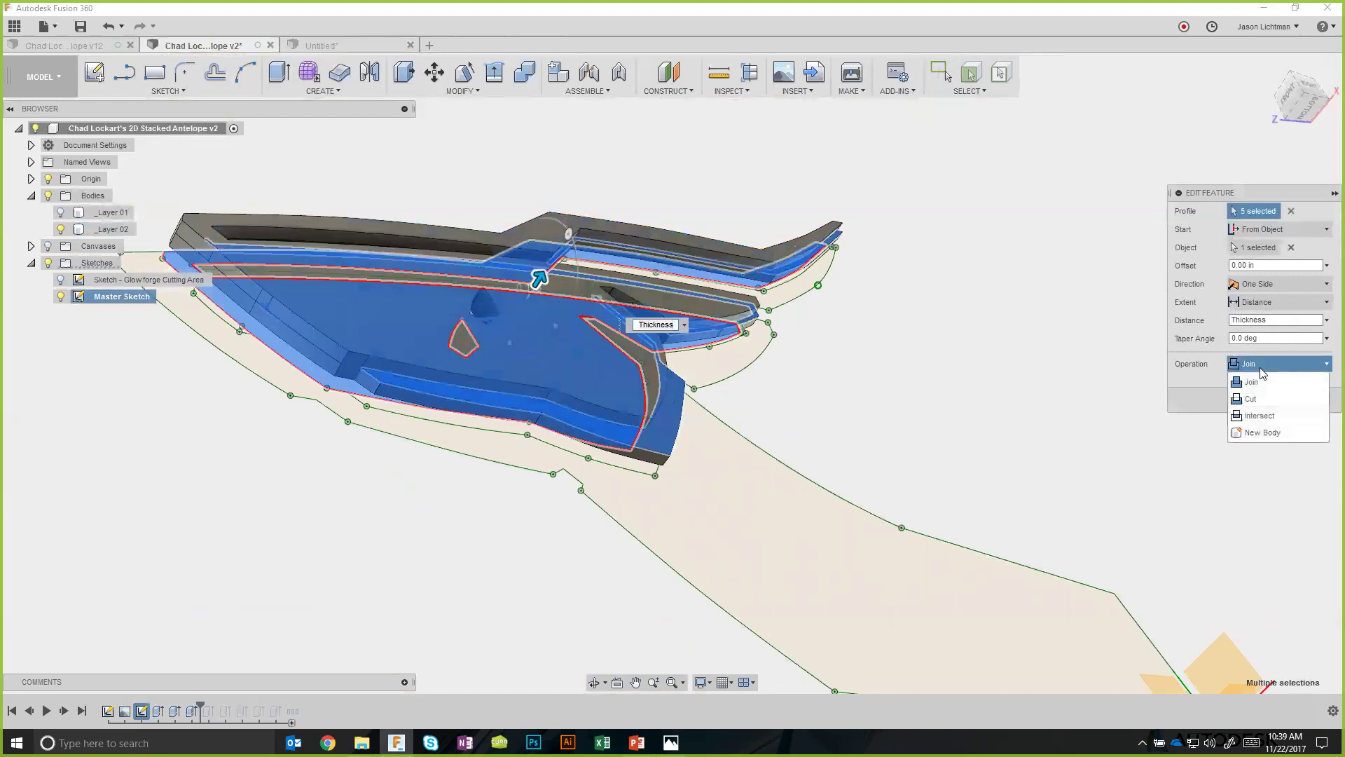
pyautogui.click(1278, 429)
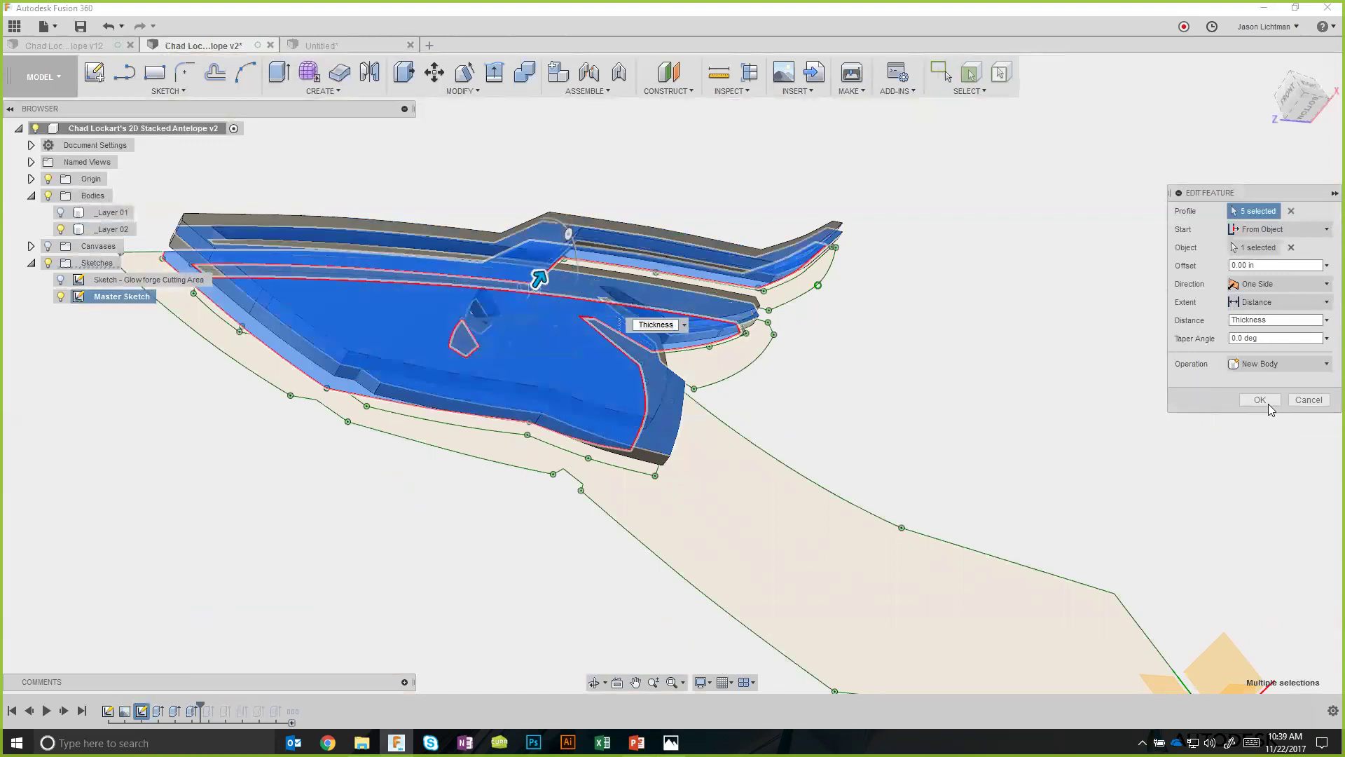
pyautogui.click(1269, 403)
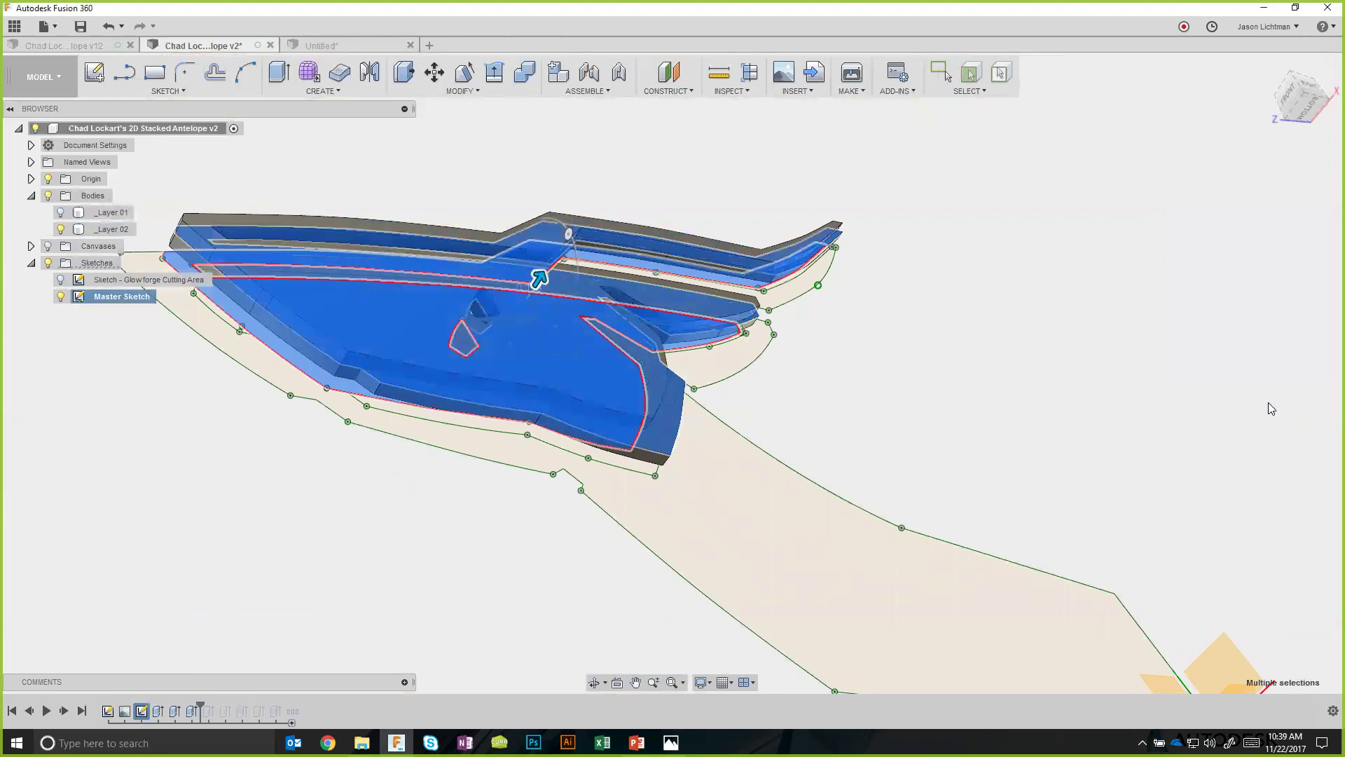
# Show _Layer 01 again and rename the newly extruded body as _Layer 03.
pyautogui.click(61, 212)
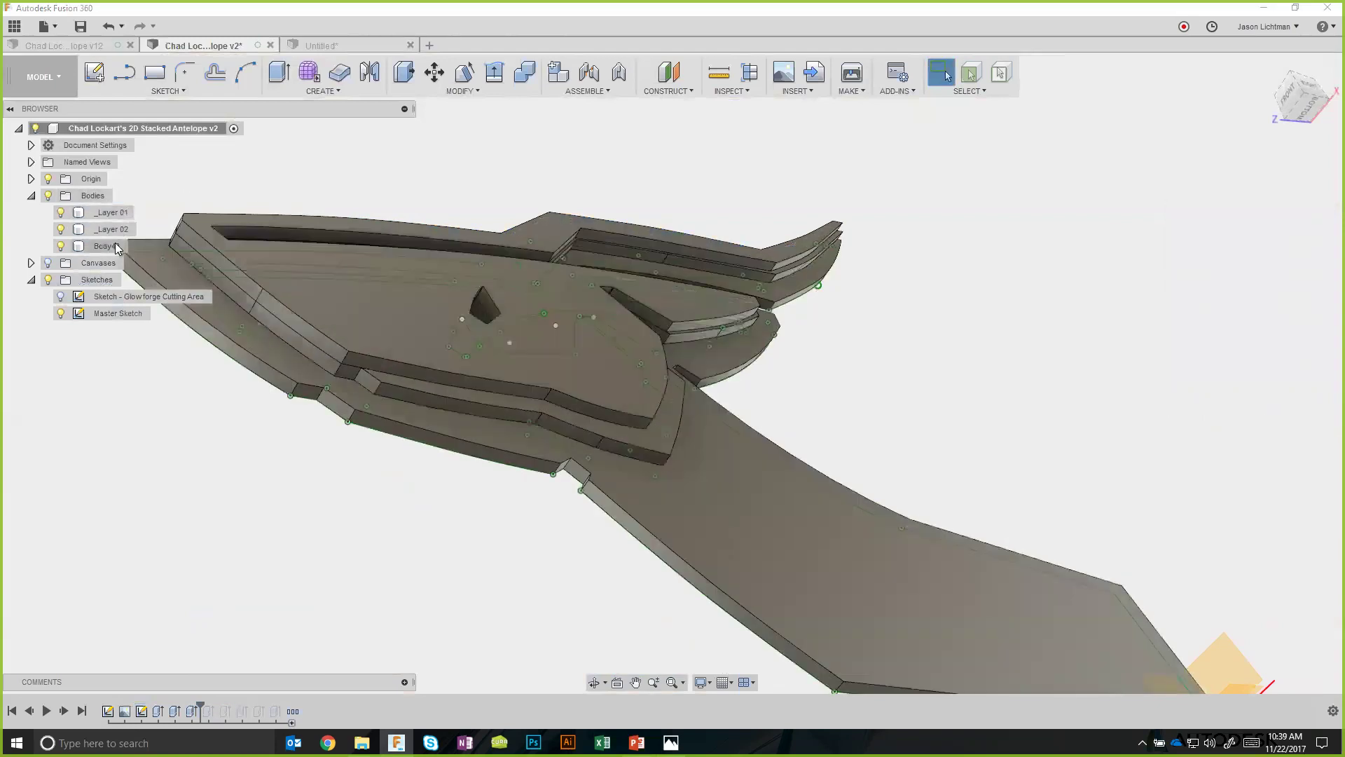
pyautogui.click(116, 247)
pyautogui.doubleClick(116, 247)
pyautogui.write('_L')
pyautogui.press('Return')
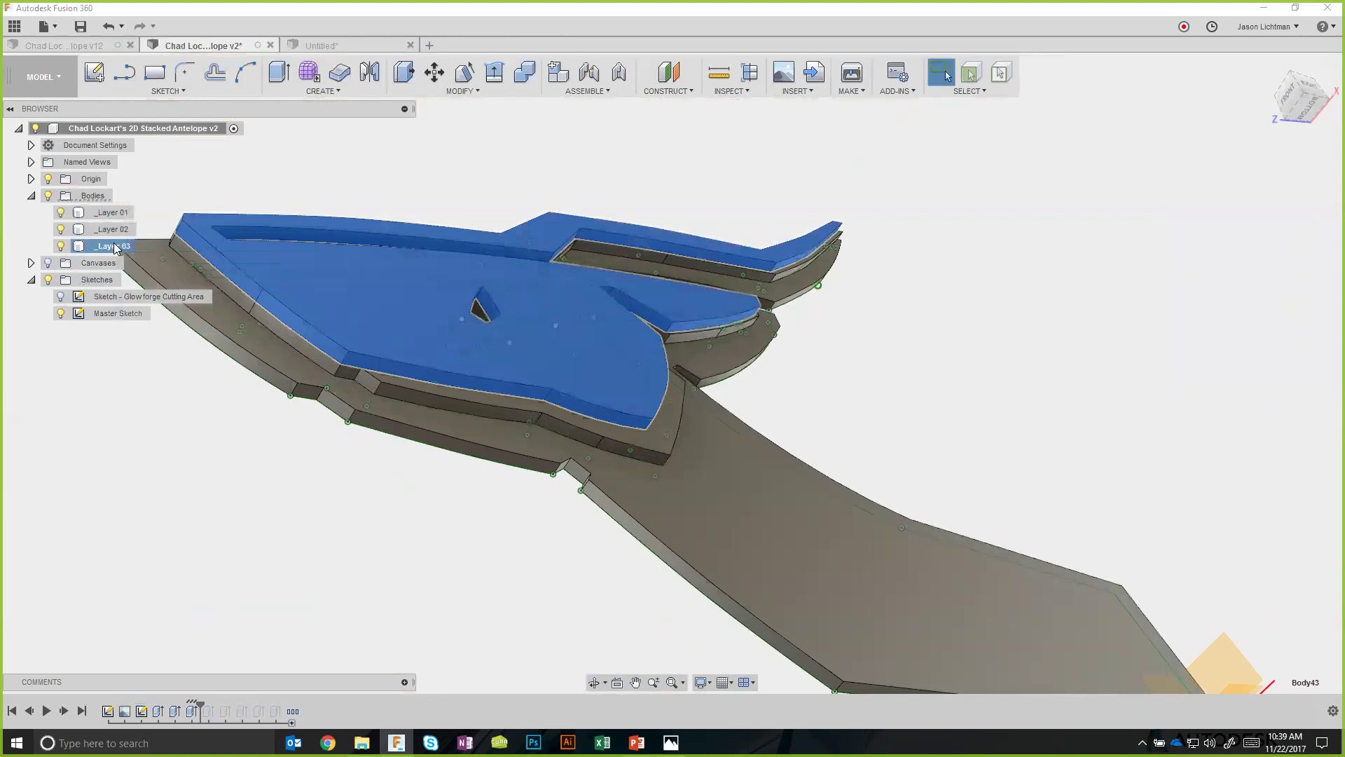
# Hide the Master Sketch so only the three stacked layer bodies are displayed.
pyautogui.click(159, 391)
pyautogui.moveTo(303, 535)
pyautogui.keyDown('shift'); pyautogui.mouseDown(button='middle')
pyautogui.moveTo(21, 364)
pyautogui.moveTo(39, 339)
pyautogui.mouseUp(button='middle'); pyautogui.keyUp('shift')
pyautogui.click(61, 314)
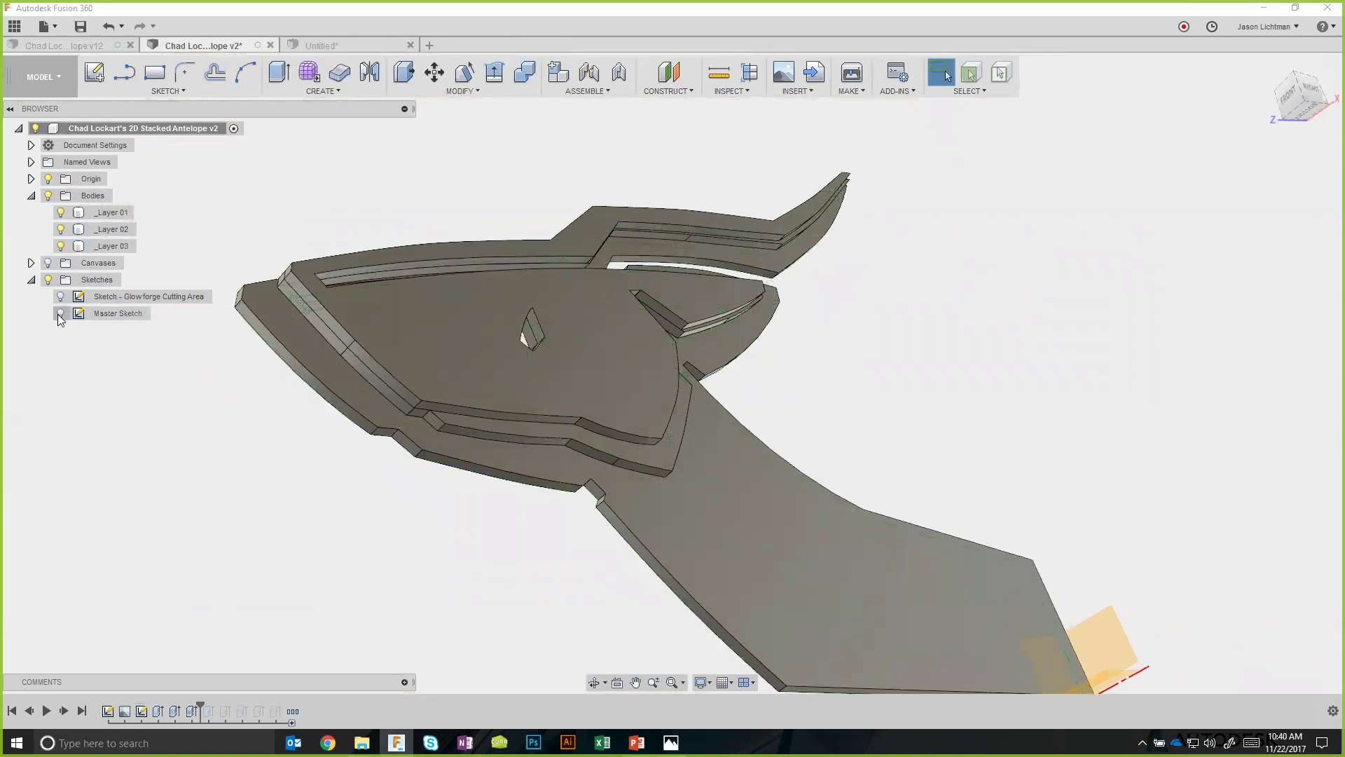
pyautogui.scroll(-2, 207, 477)
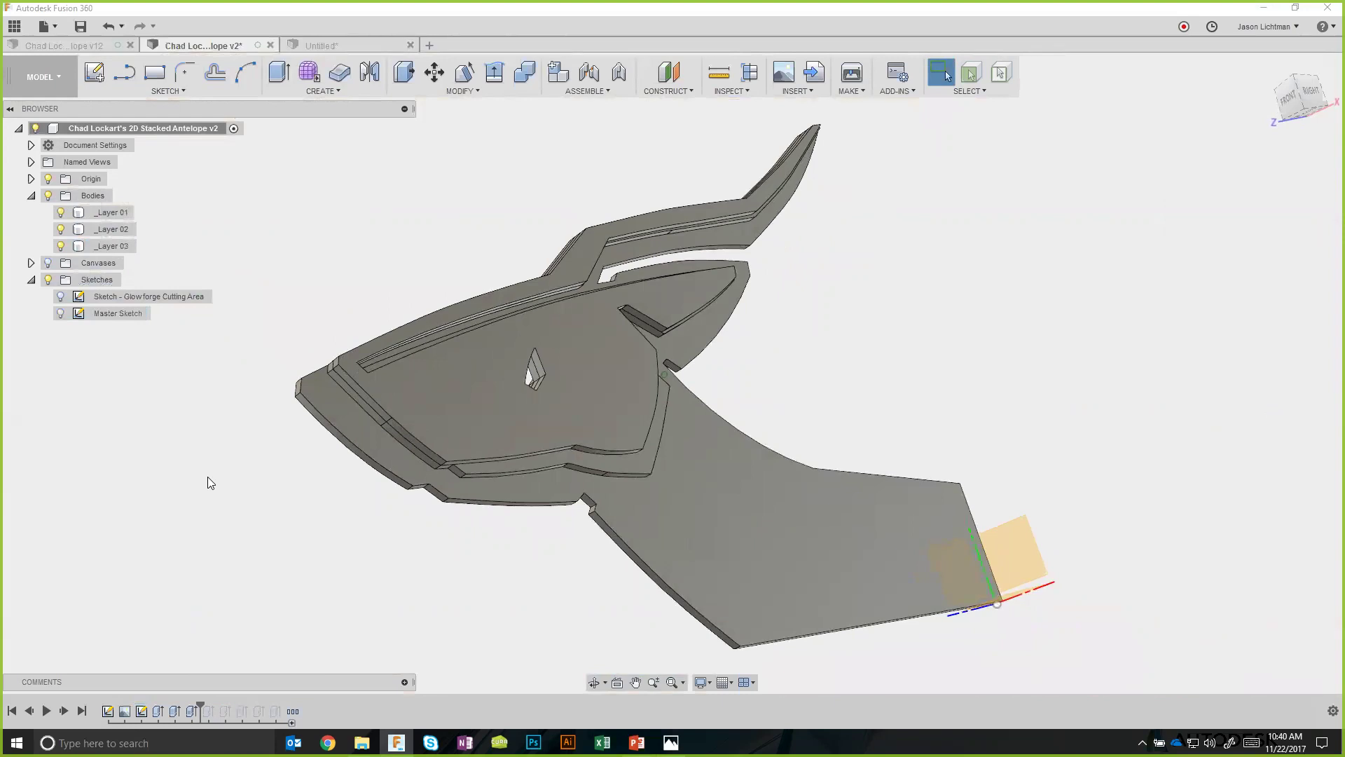
# Apply Paint - Enamel Glossy appearances to the bodies: Blue on _Layer 01, Green on _Layer 02 and Red on _Layer 03.
pyautogui.press('a')
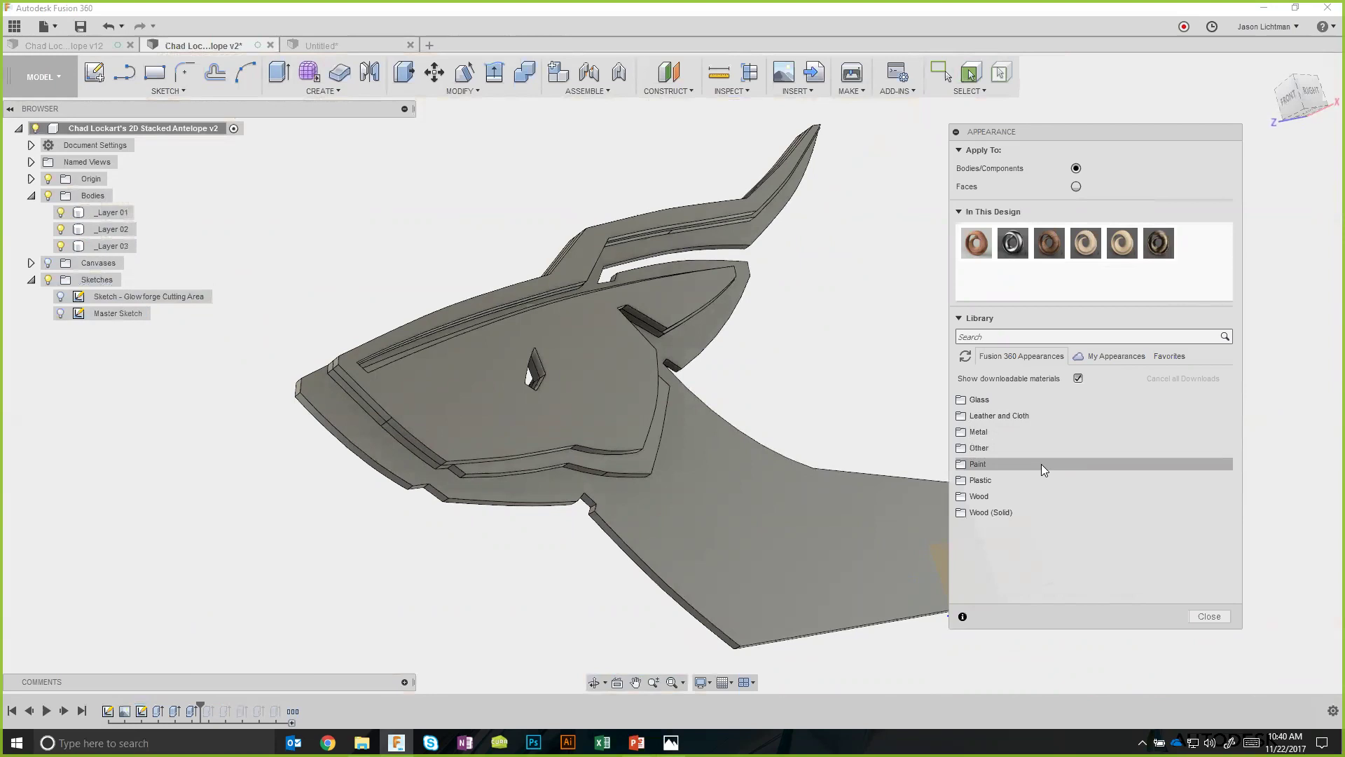
pyautogui.click(980, 464)
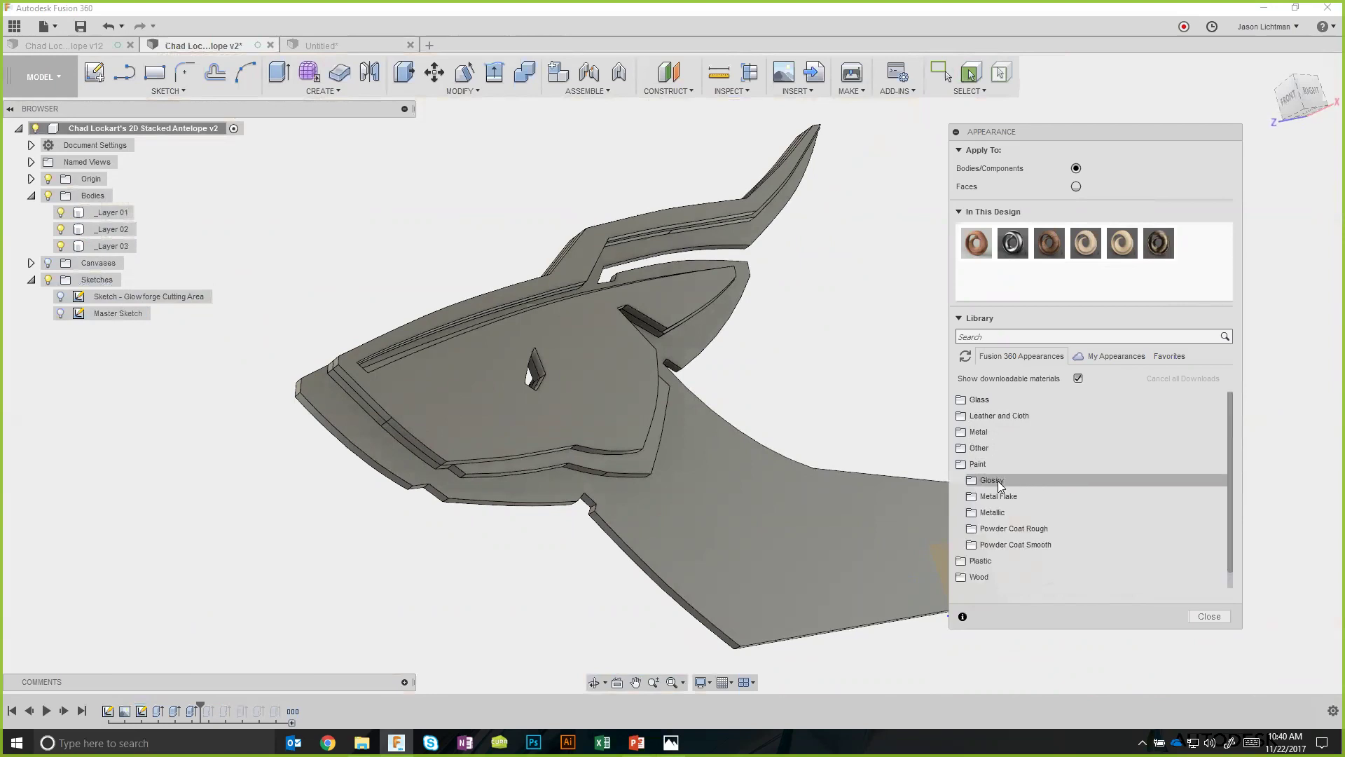
pyautogui.click(998, 480)
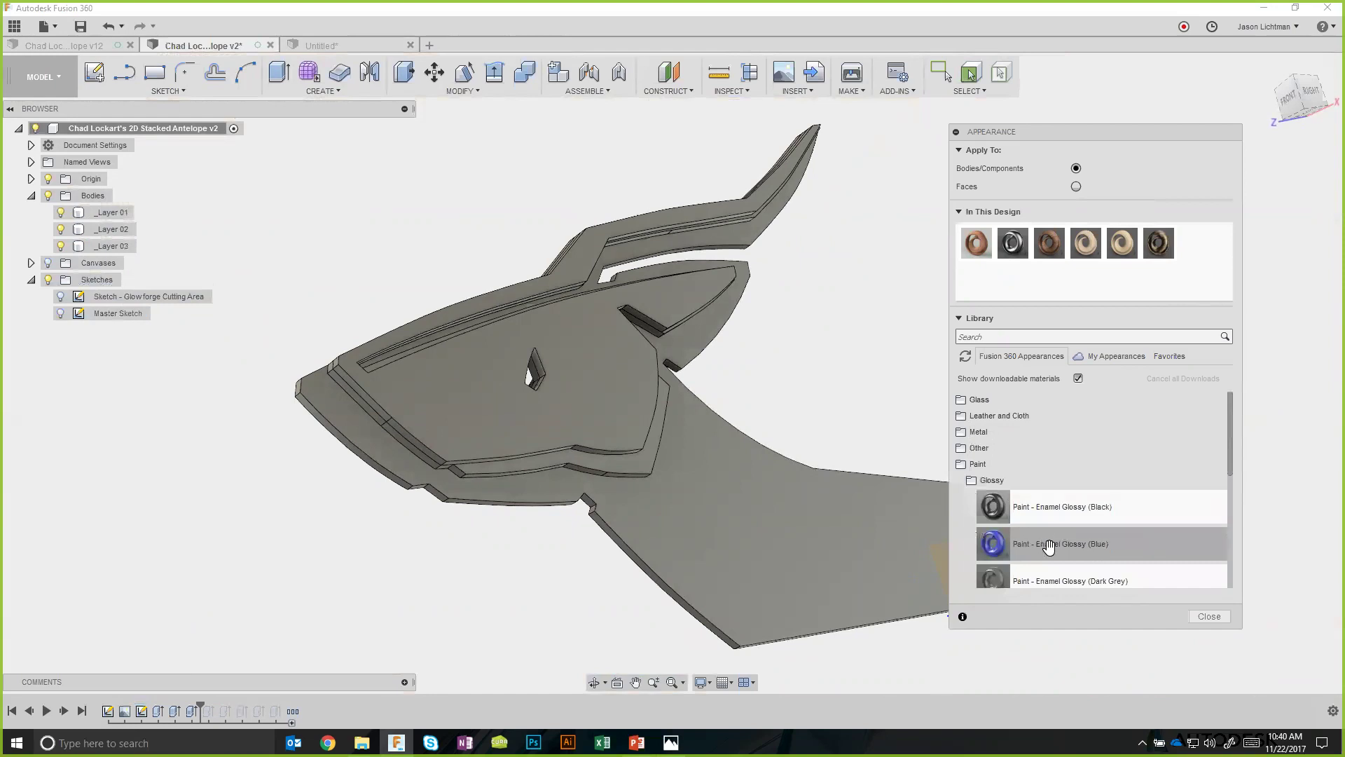
pyautogui.moveTo(1046, 546); pyautogui.dragTo(927, 521)
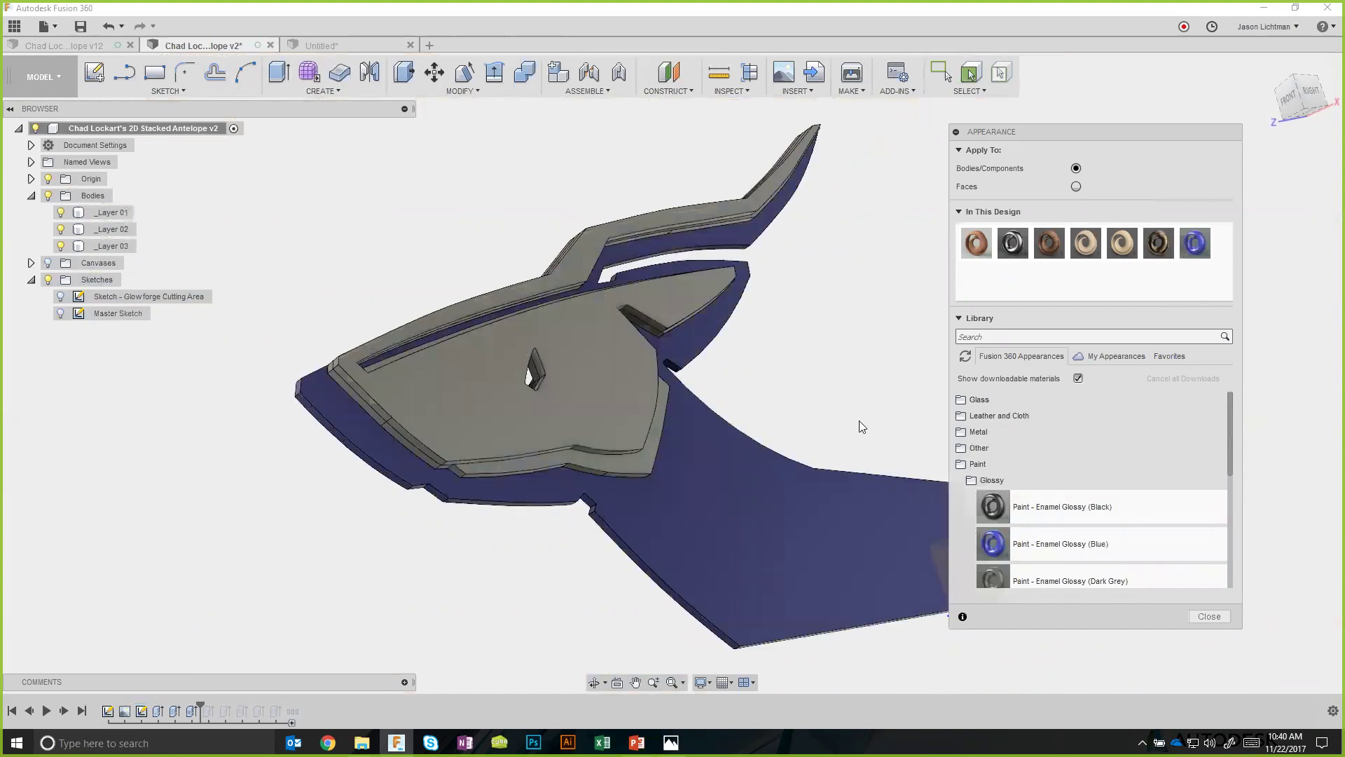
pyautogui.scroll(-3, 1065, 532)
pyautogui.moveTo(1064, 525); pyautogui.dragTo(666, 478)
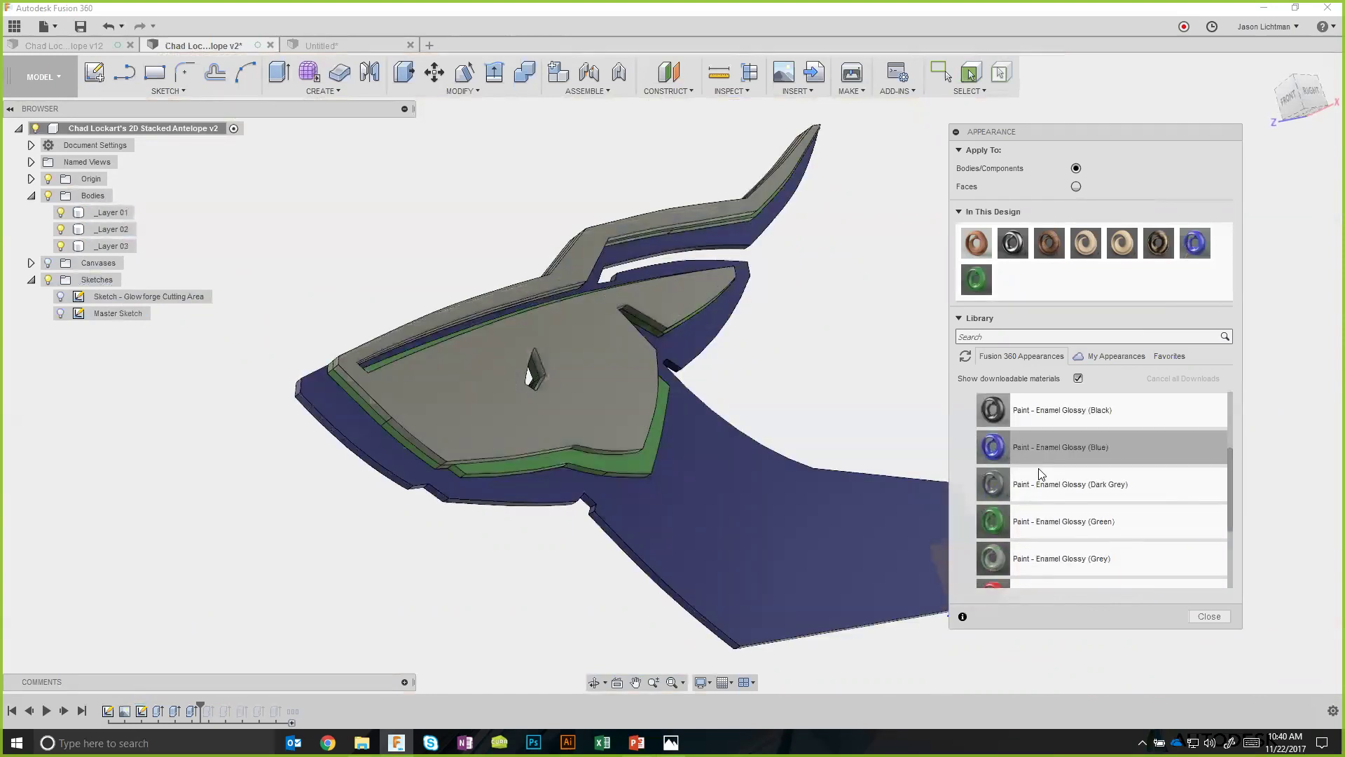
pyautogui.scroll(-3, 1075, 506)
pyautogui.moveTo(1063, 488); pyautogui.dragTo(607, 374)
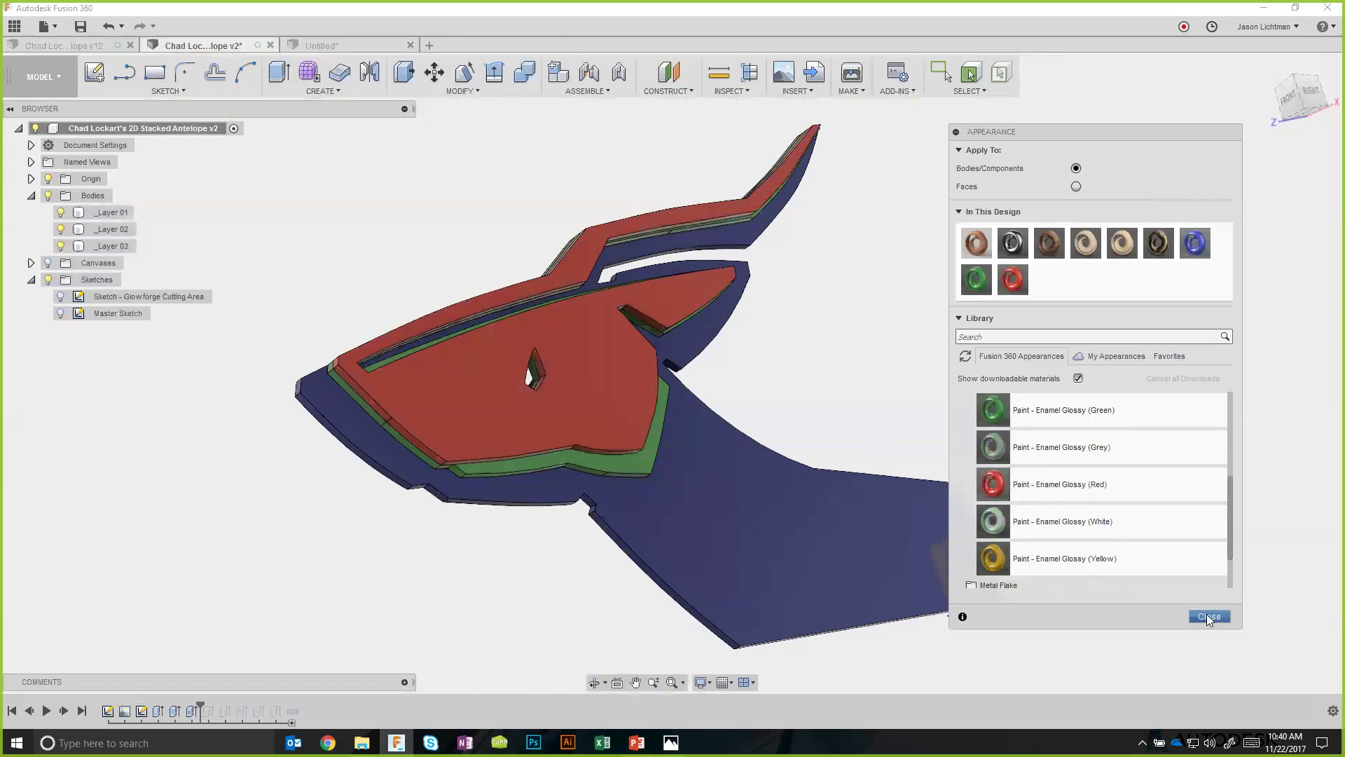
pyautogui.click(1202, 615)
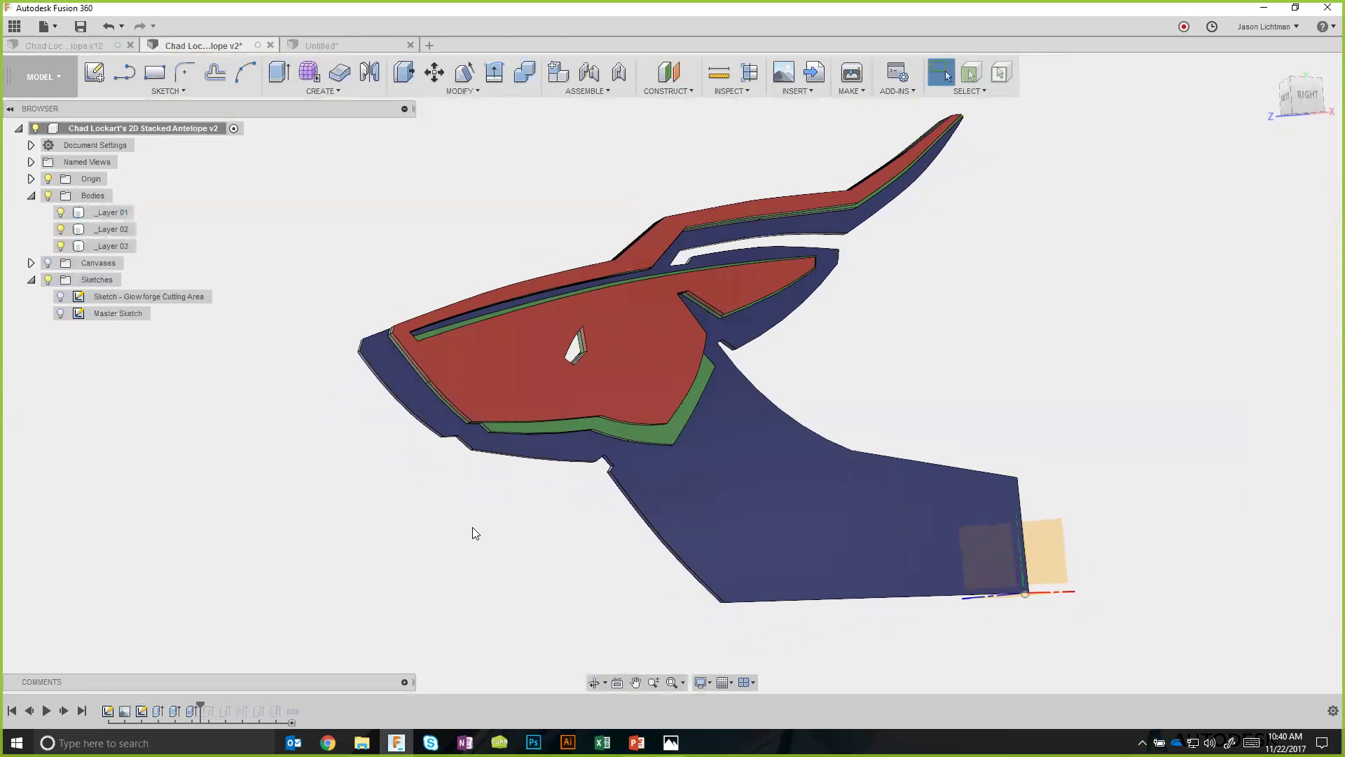
# Show the Master Sketch and hide _Layer 01 and _Layer 02, leaving only _Layer 03 displayed.
pyautogui.click(61, 314)
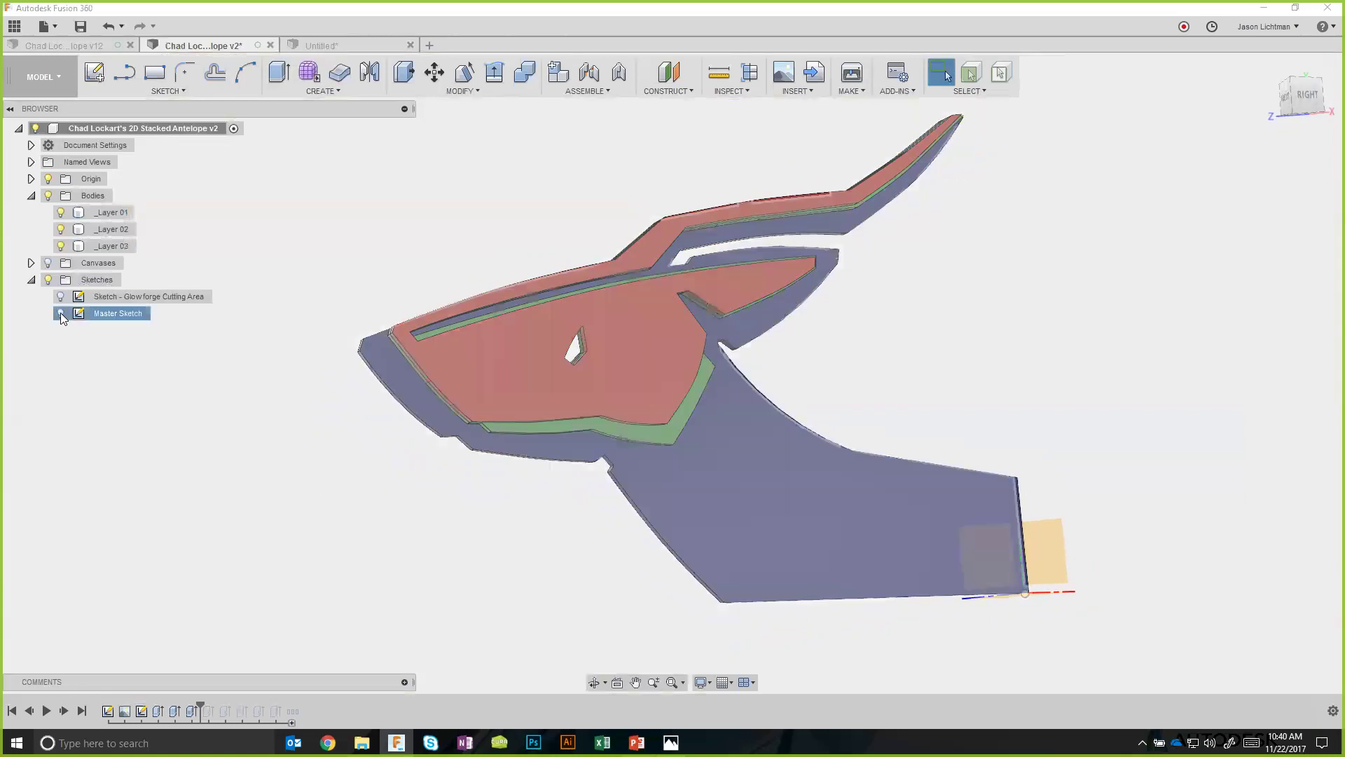
pyautogui.click(60, 312)
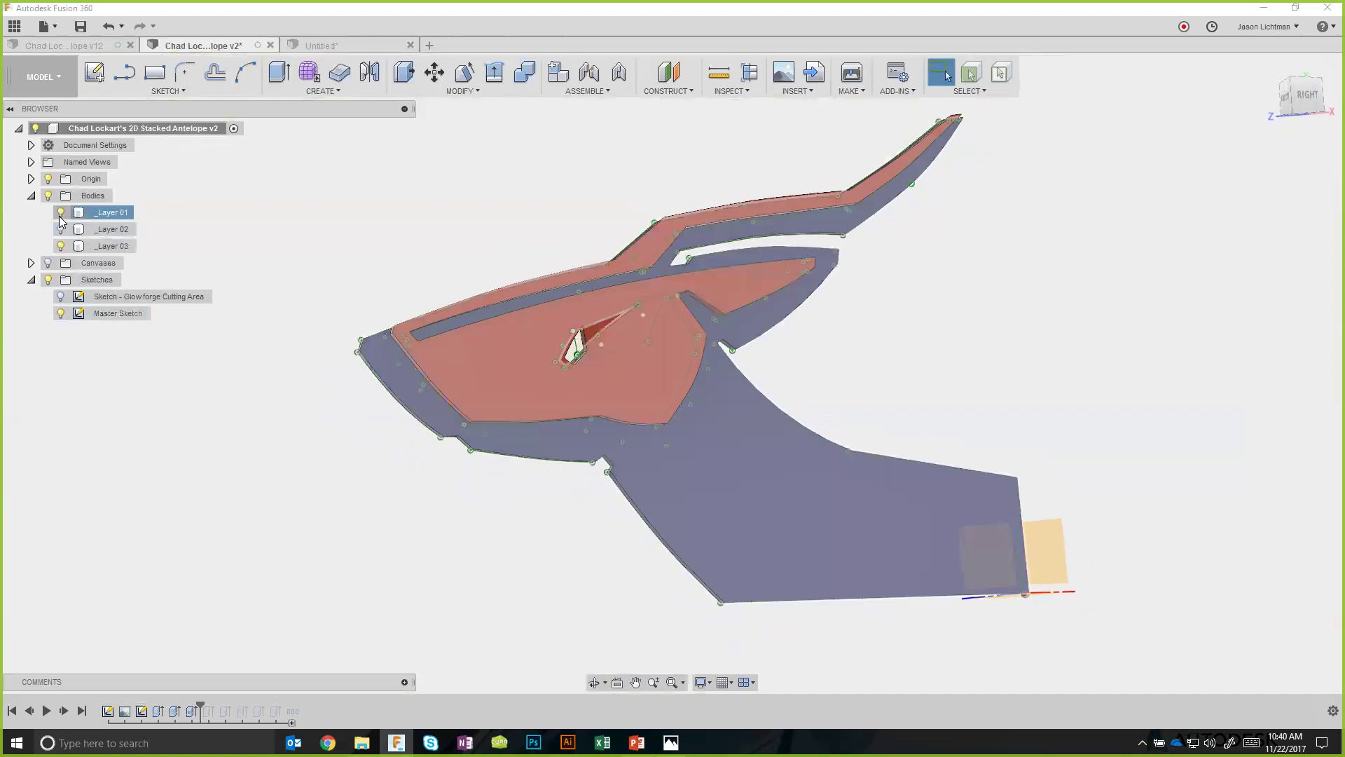
pyautogui.click(61, 229)
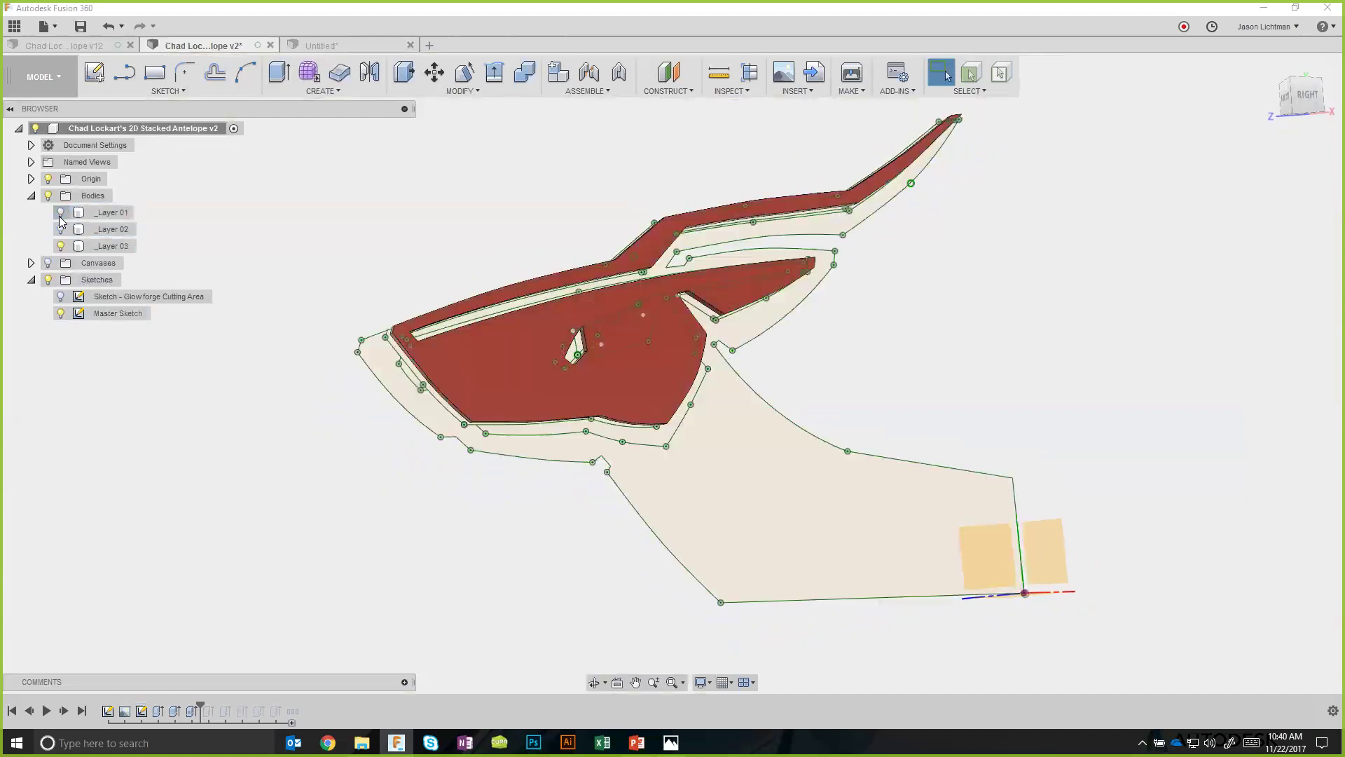
# Edit the _Layer 03 extrusion to remove the small profiles beside the eye, enlarging the eye cutout.
pyautogui.click(192, 711)
pyautogui.rightClick(194, 713)
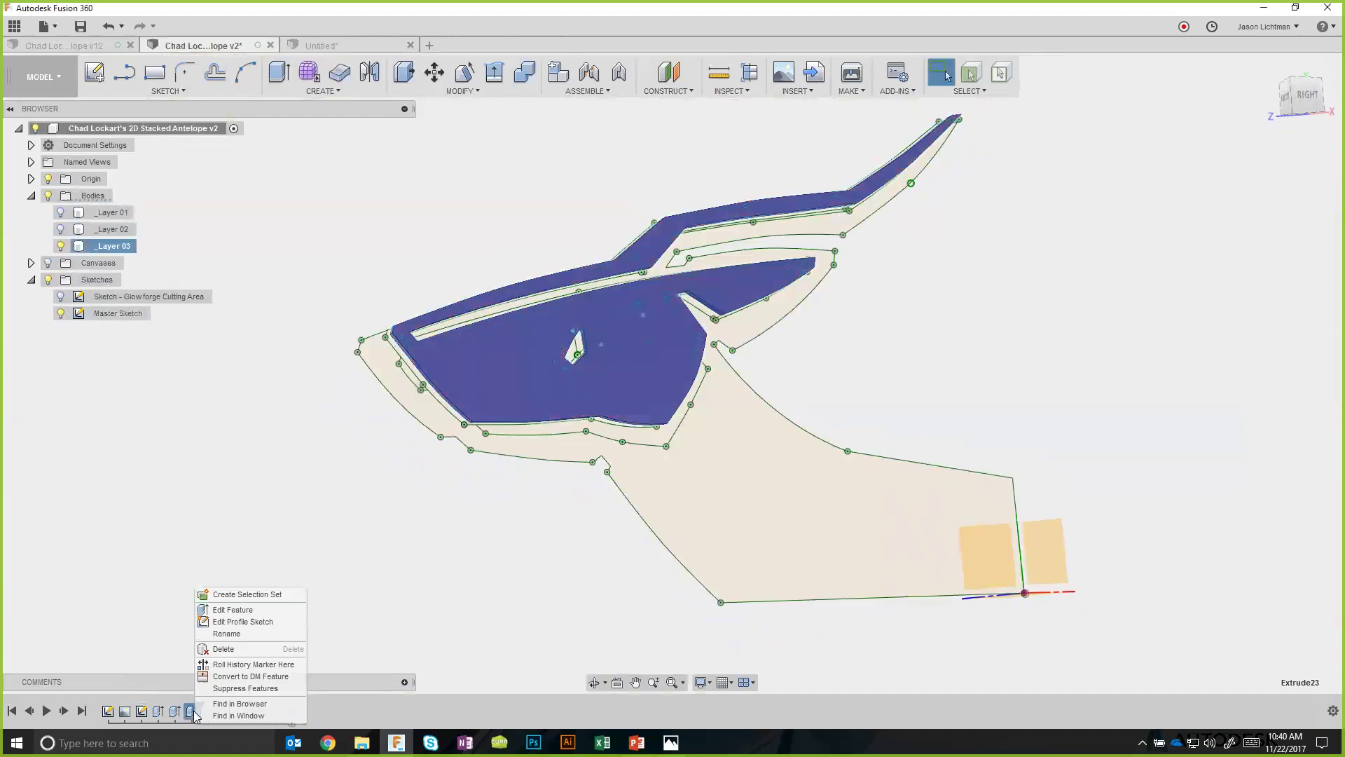
pyautogui.click(244, 611)
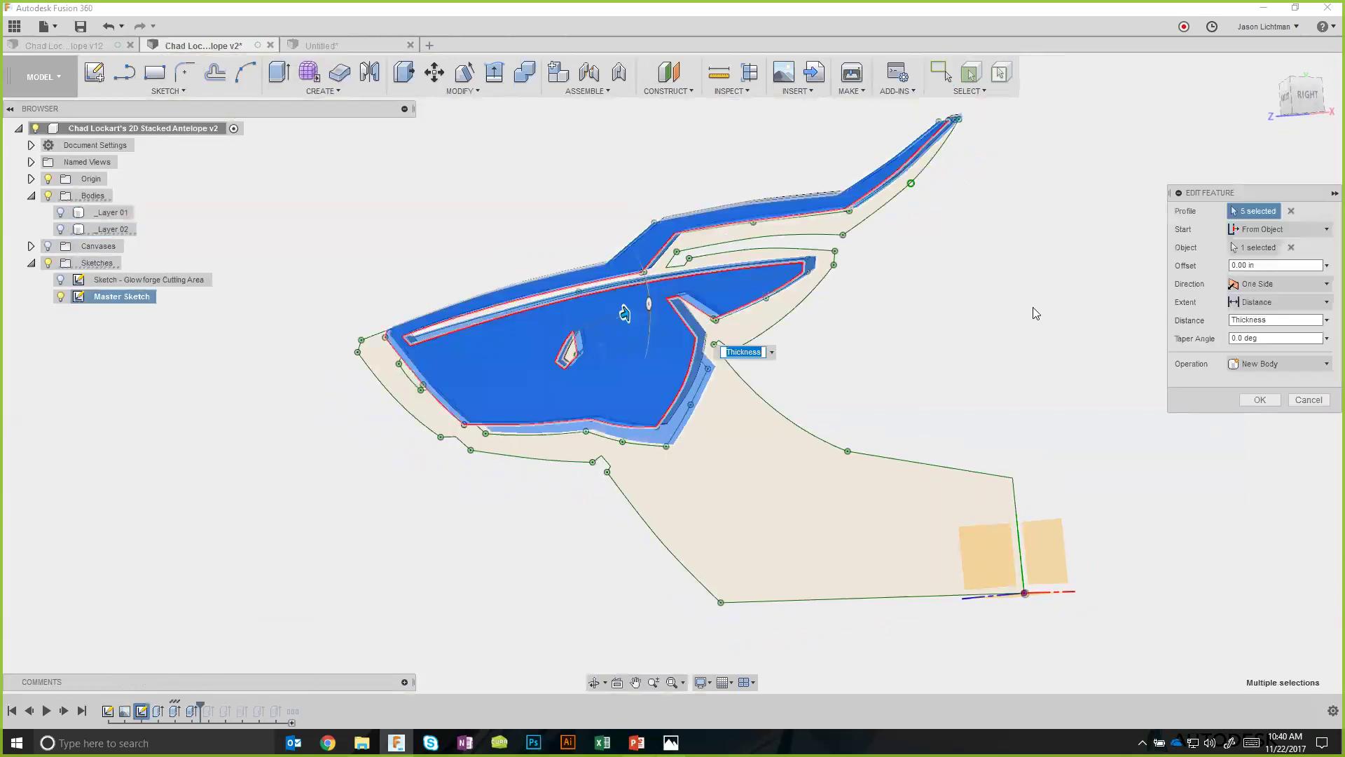
pyautogui.scroll(4, 595, 342)
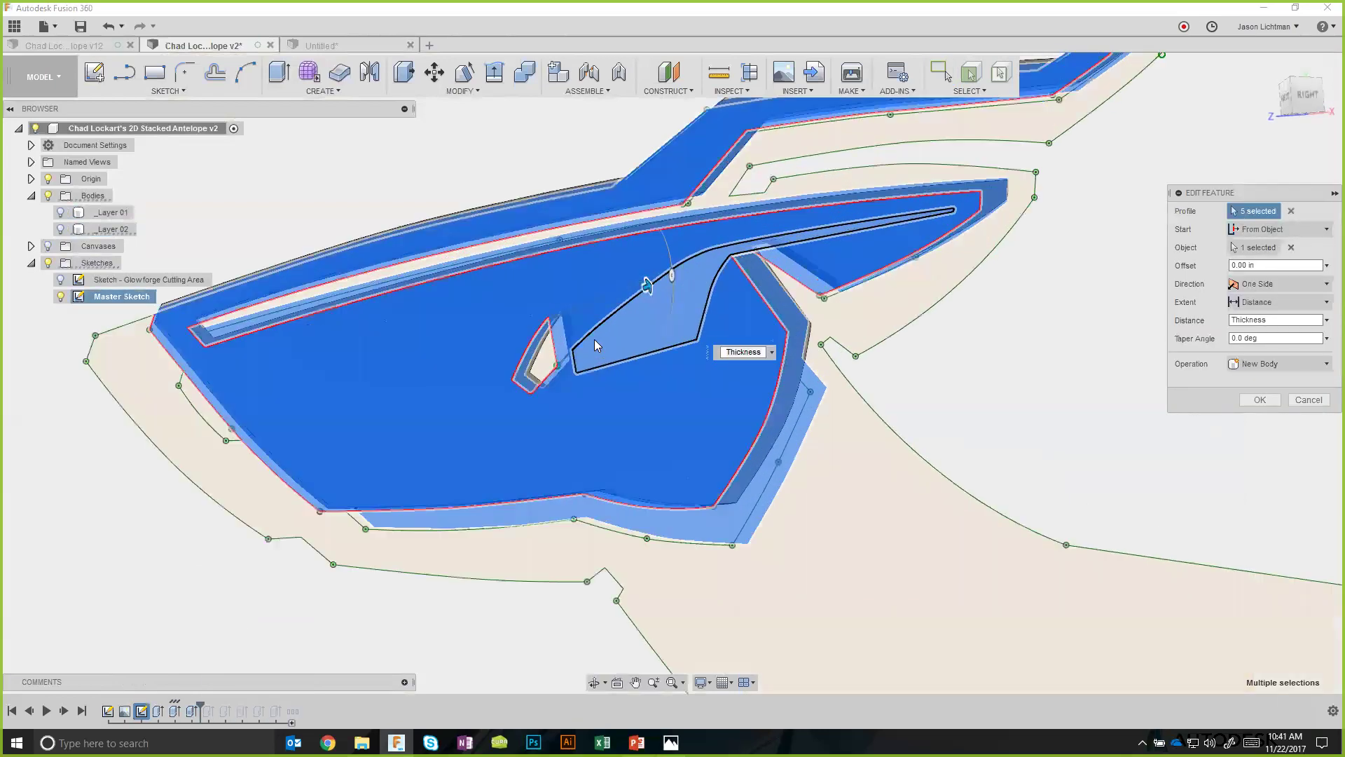
pyautogui.click(587, 336)
pyautogui.click(605, 319)
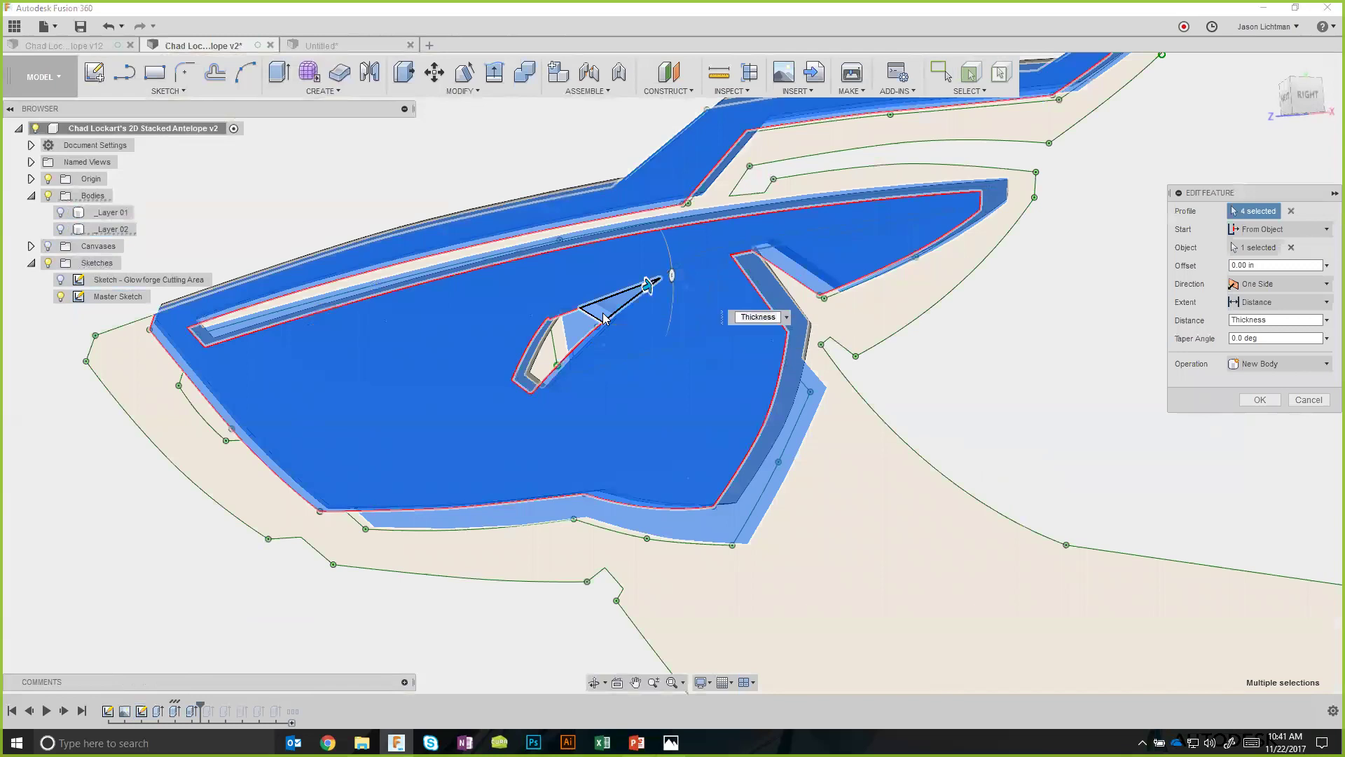
pyautogui.click(1254, 403)
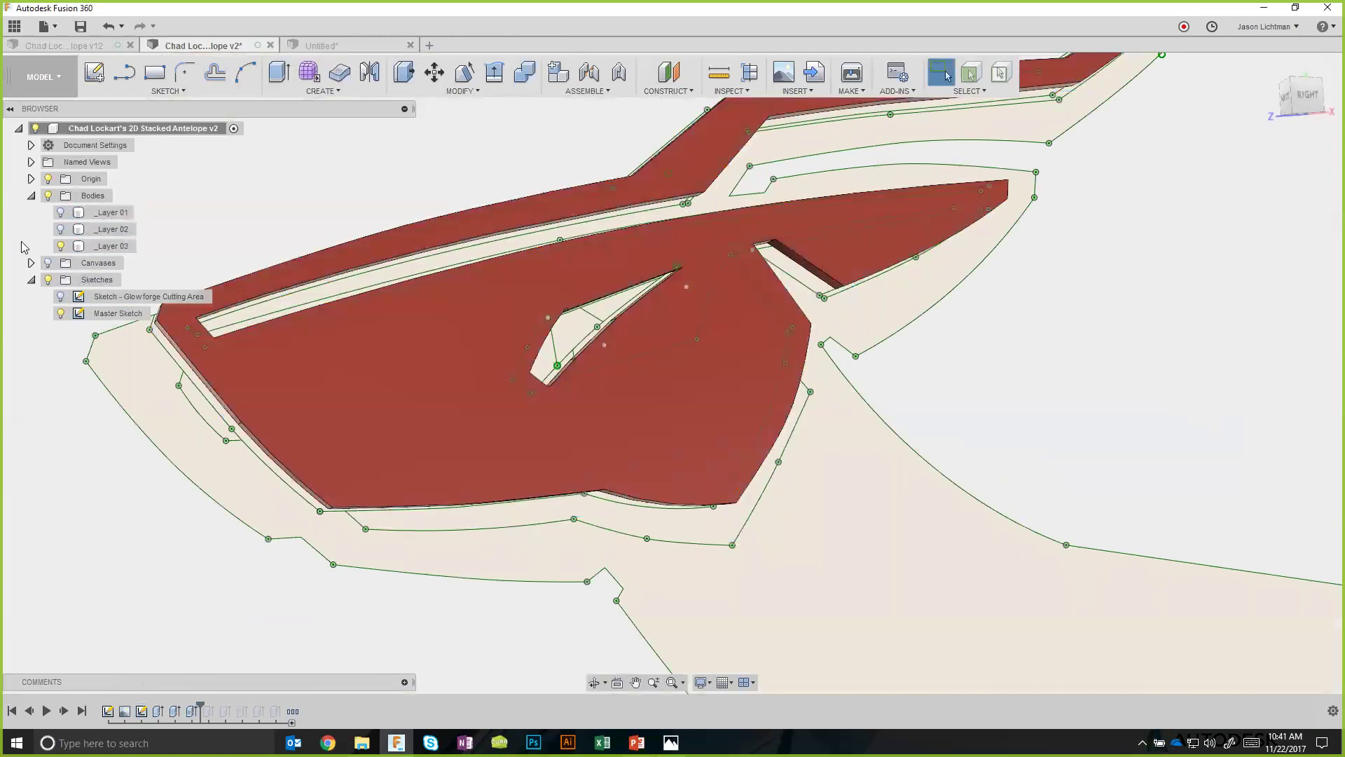
# Turn _Layer 01 and _Layer 02 back on and examine the eye opening against the layers beneath.
pyautogui.click(60, 213)
pyautogui.scroll(2, 387, 182)
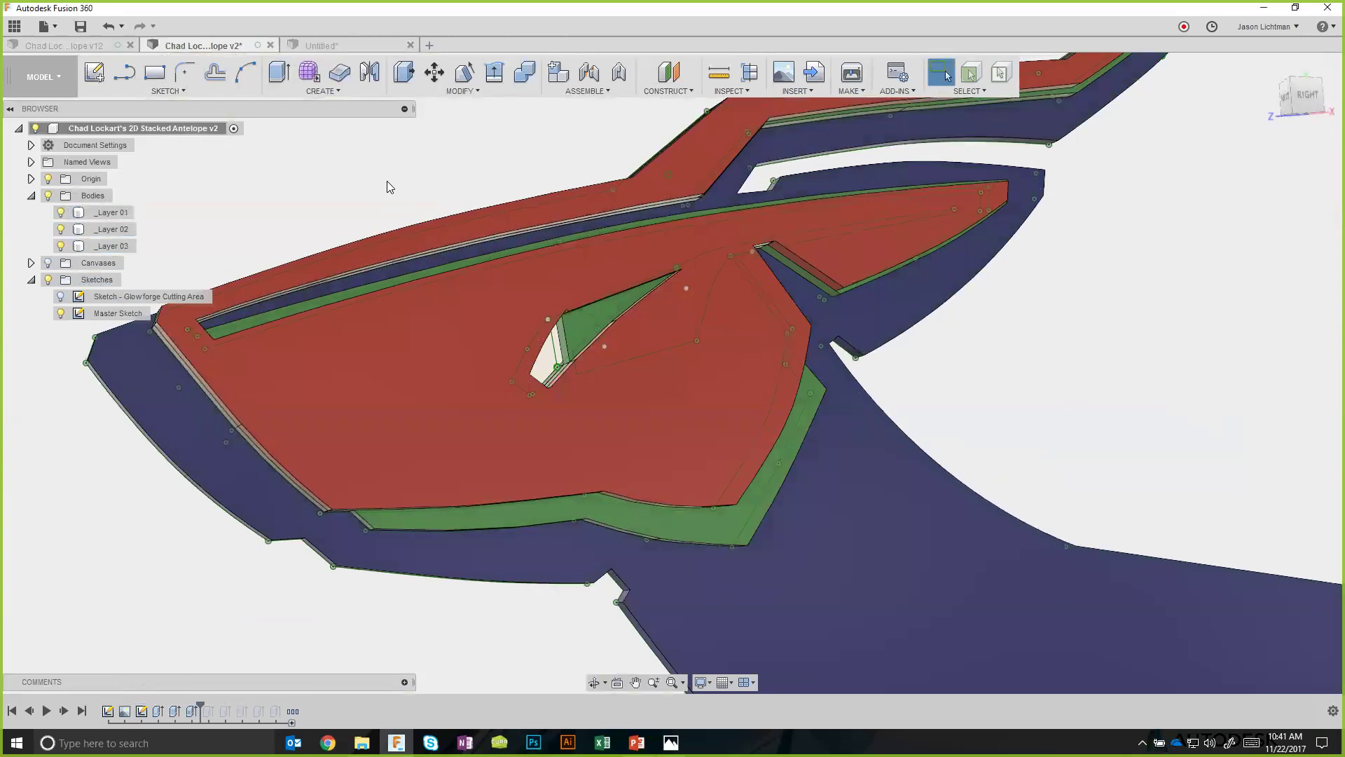
pyautogui.scroll(-3, 387, 184)
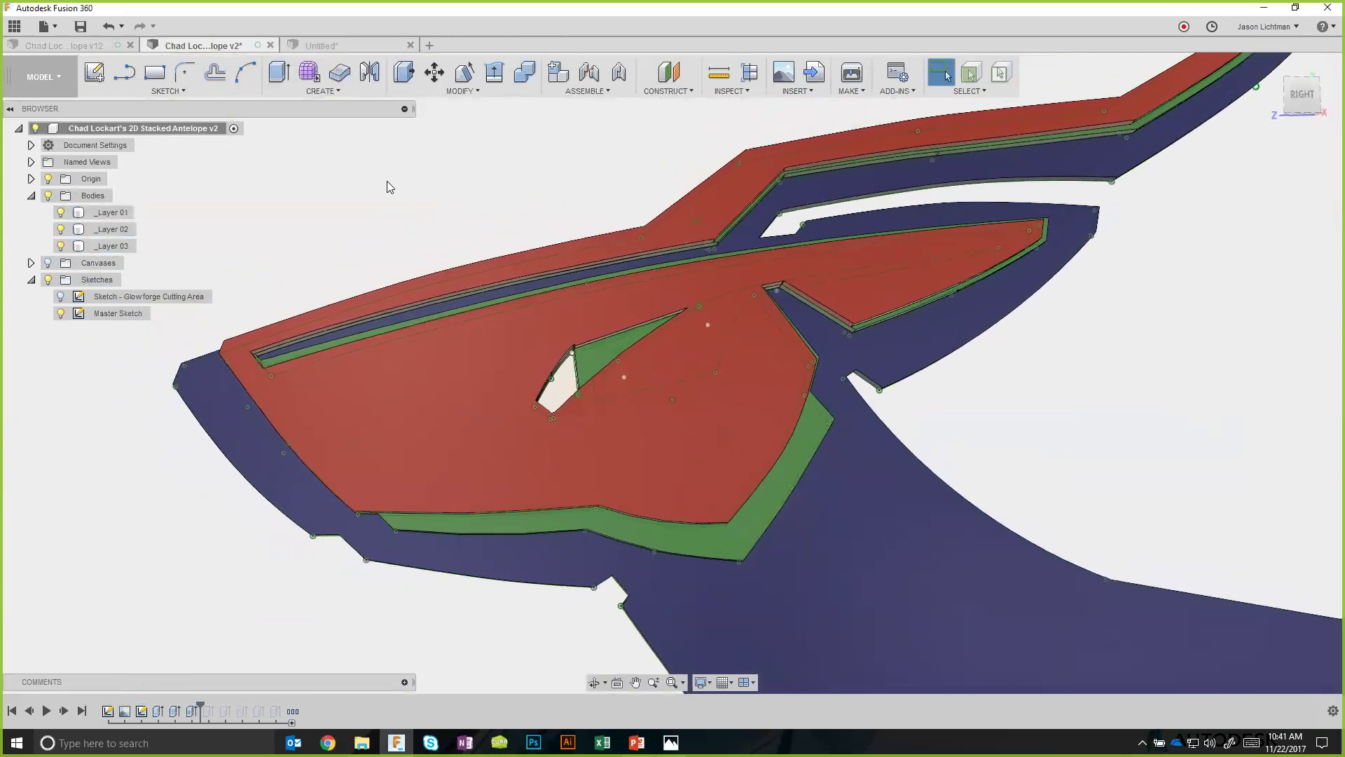
pyautogui.scroll(-2, 389, 182)
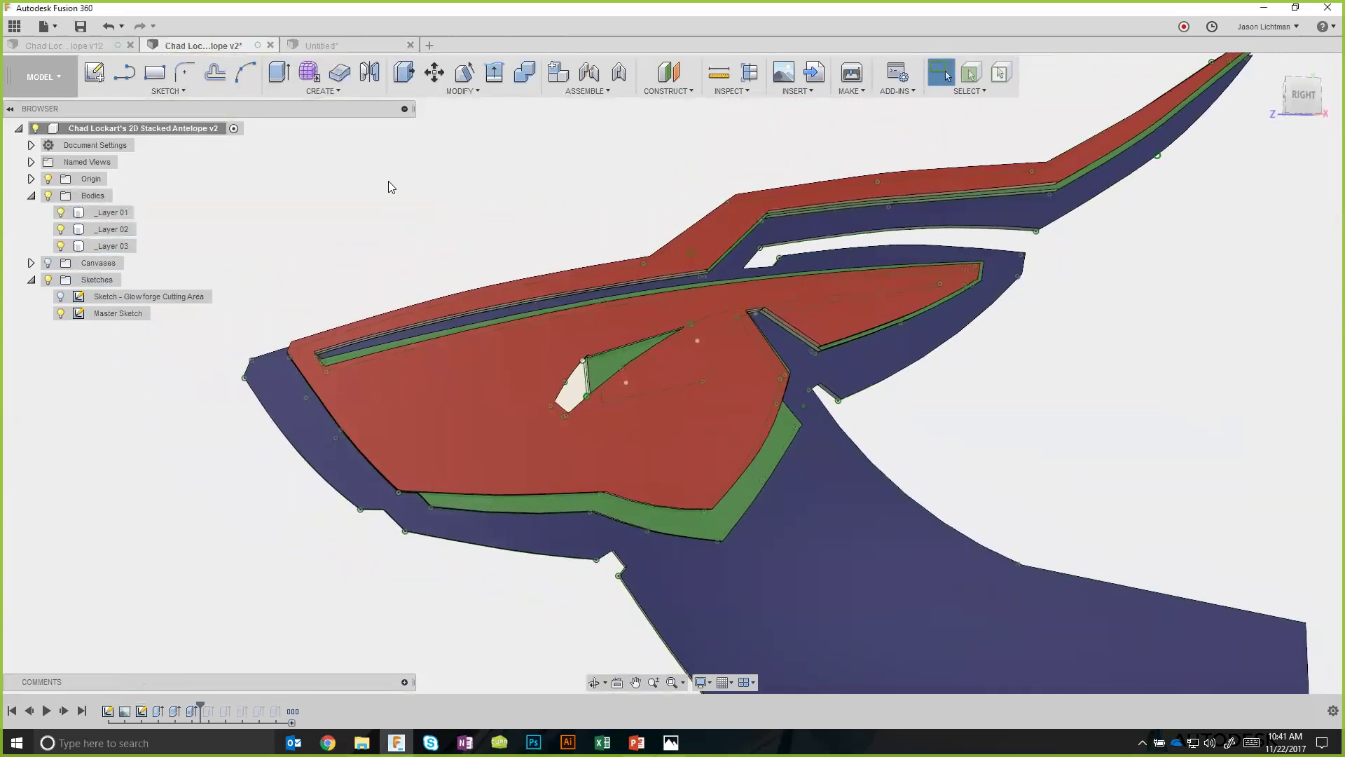
pyautogui.scroll(-3, 389, 182)
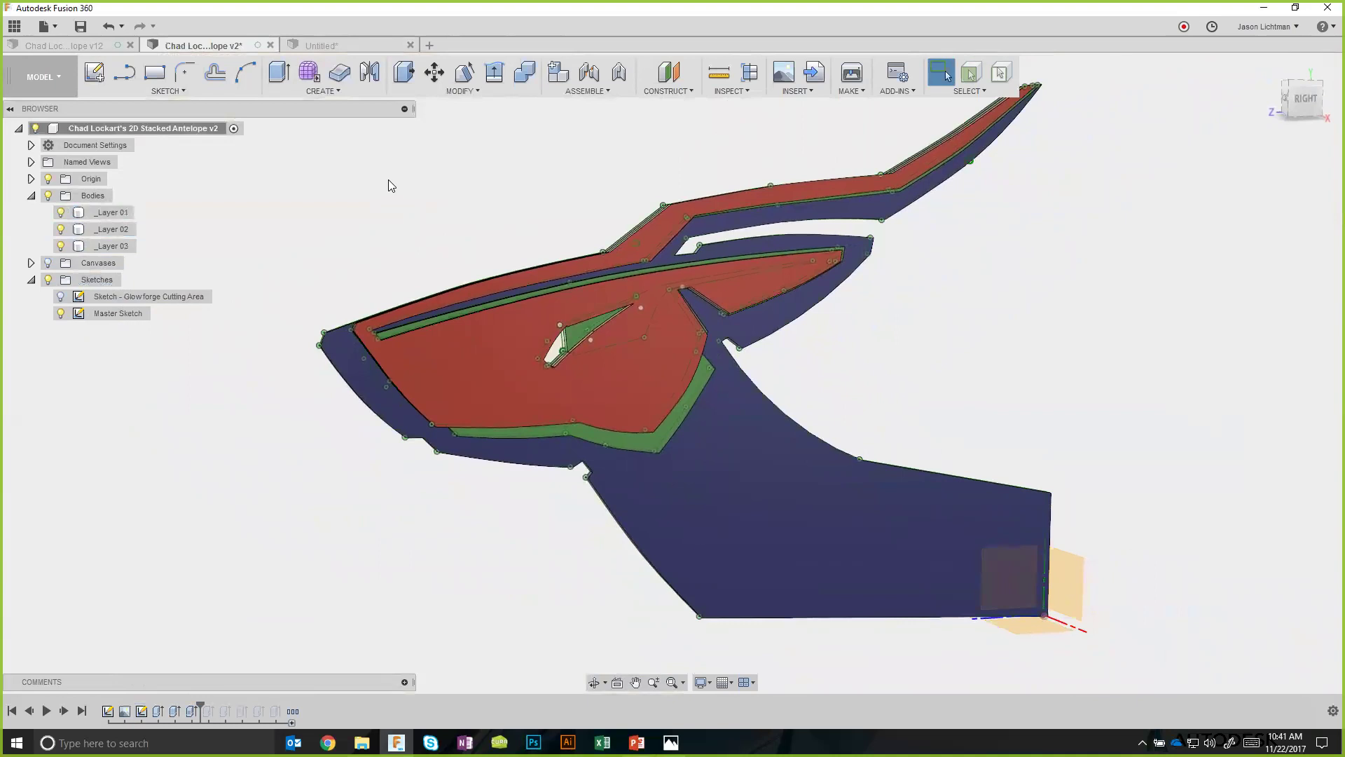
# Hide _Layer 01, _Layer 02 and _Layer 03 and start extruding the brow profile that runs from behind the eye into the ear.
pyautogui.click(60, 212)
pyautogui.click(61, 229)
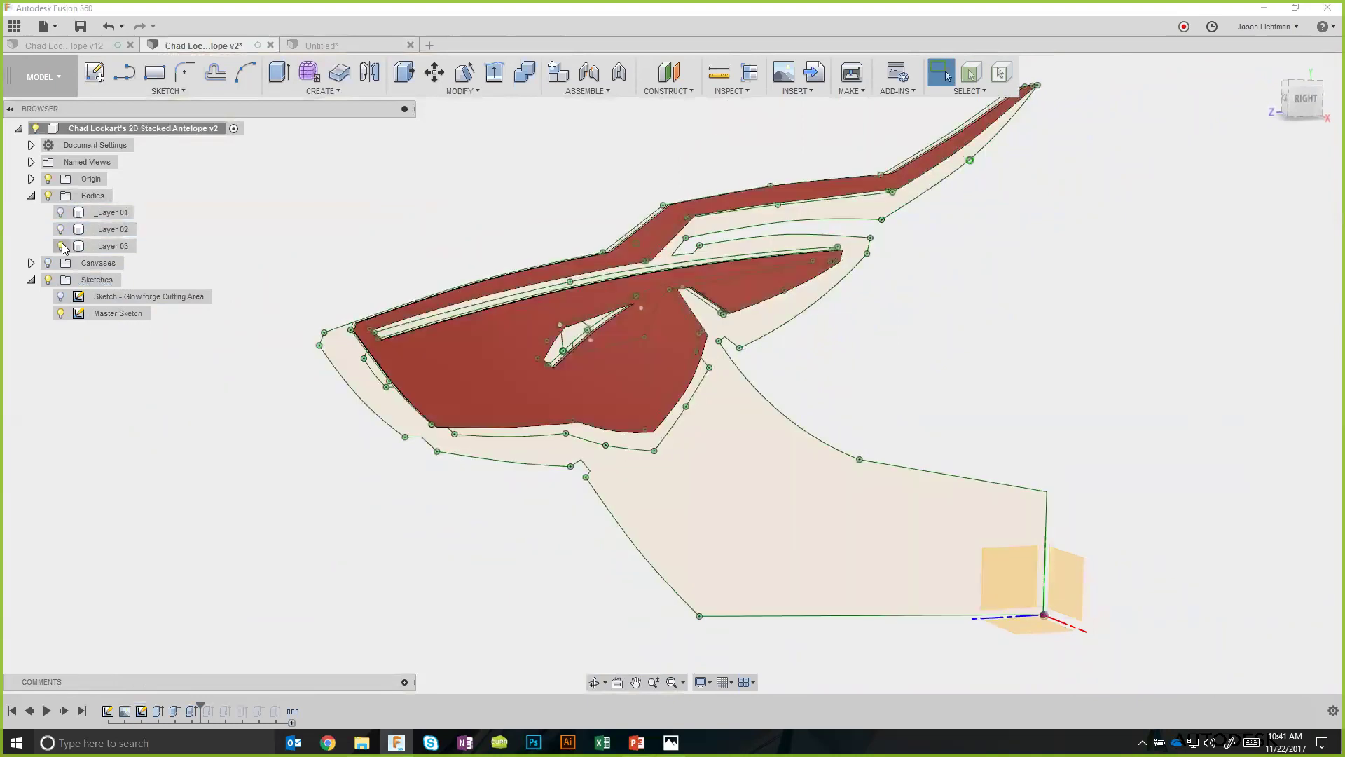
pyautogui.click(61, 246)
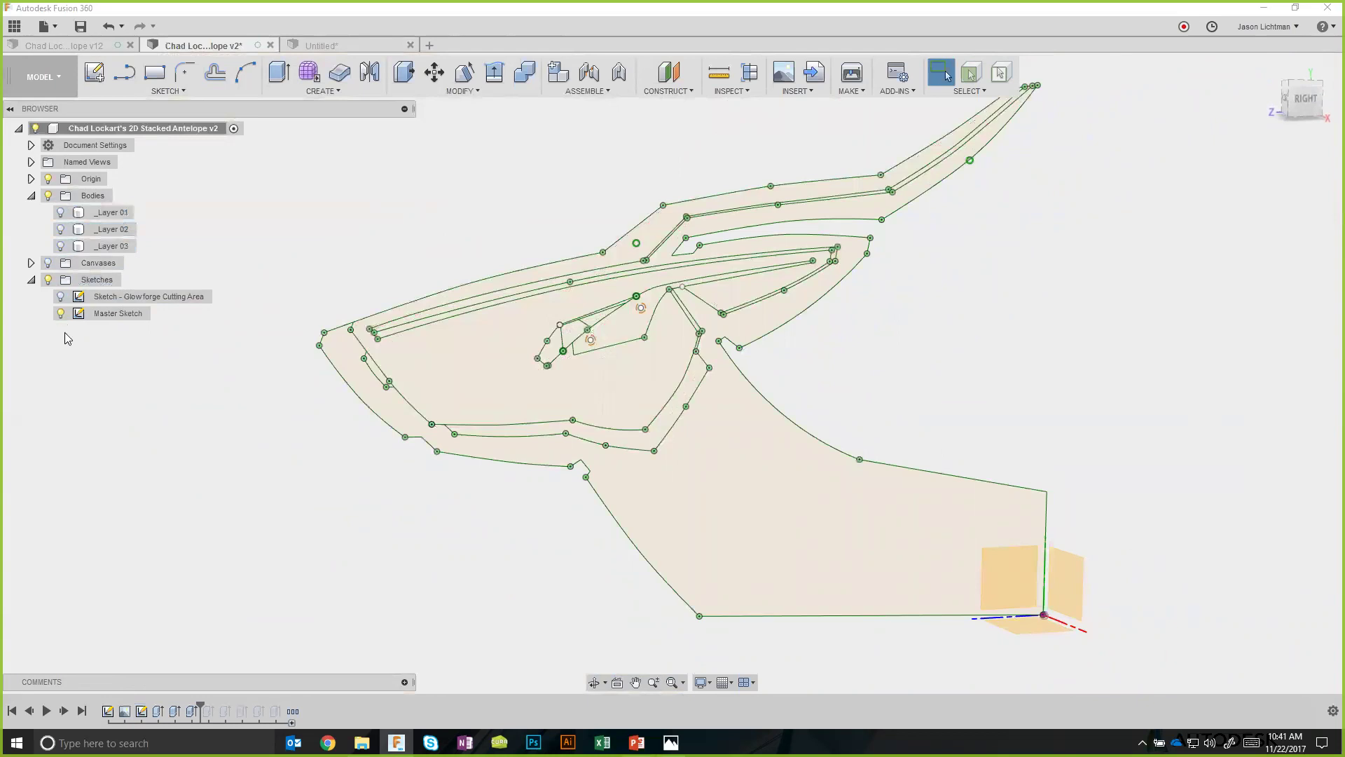
pyautogui.click(279, 72)
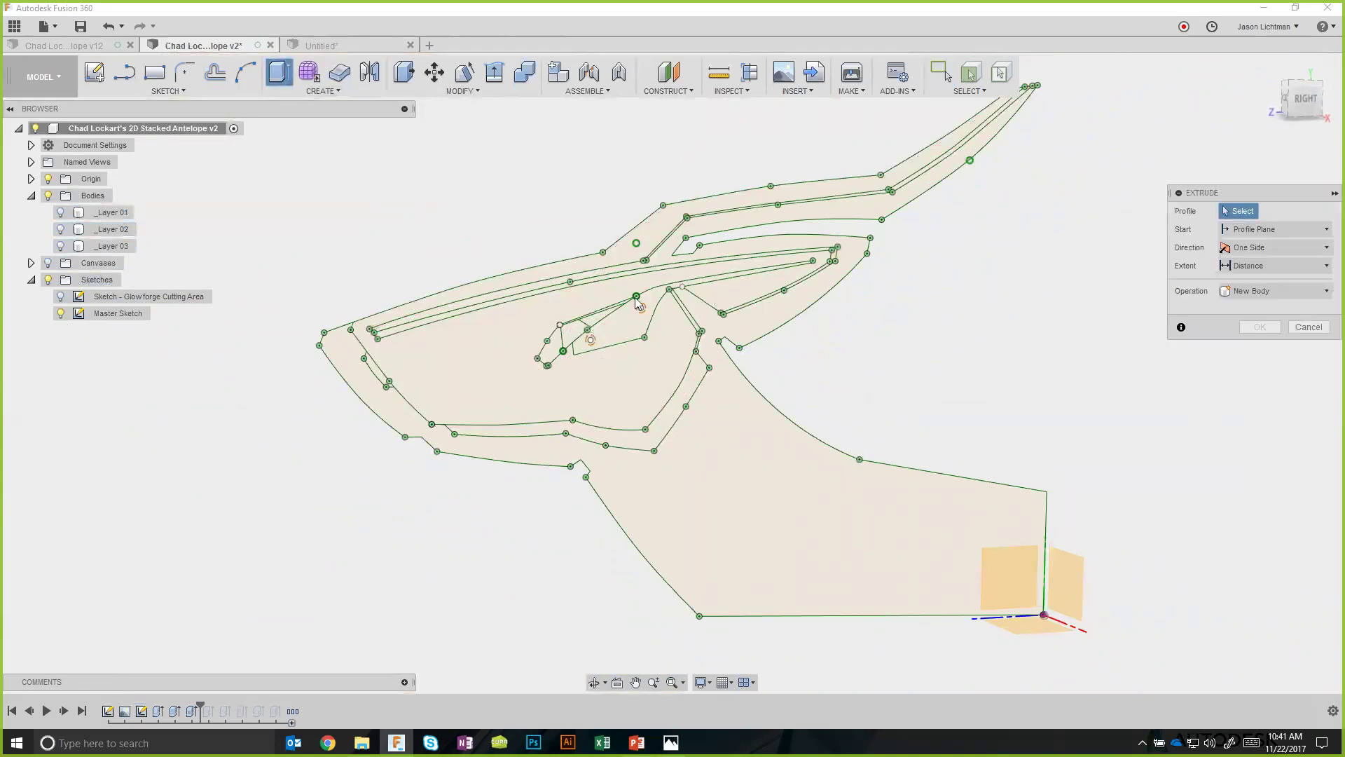
pyautogui.scroll(3, 651, 321)
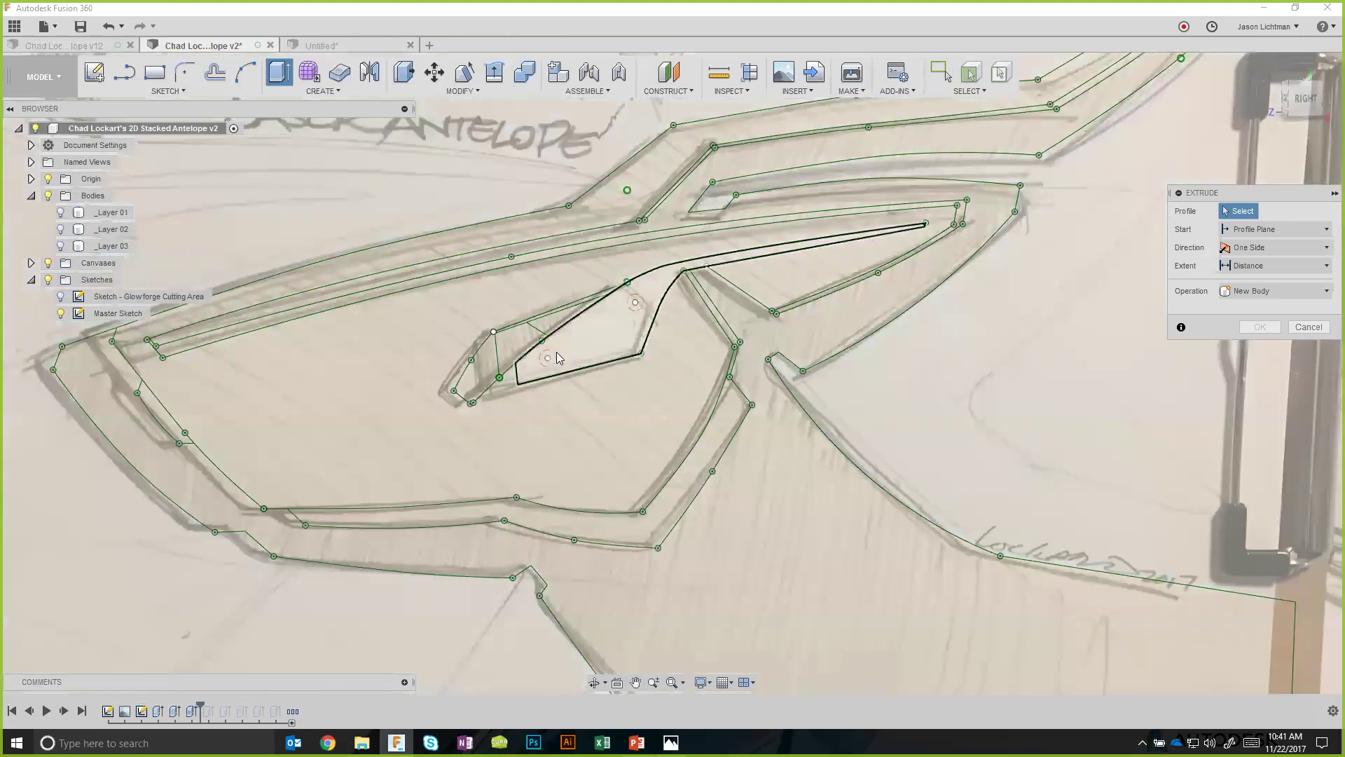
pyautogui.click(558, 358)
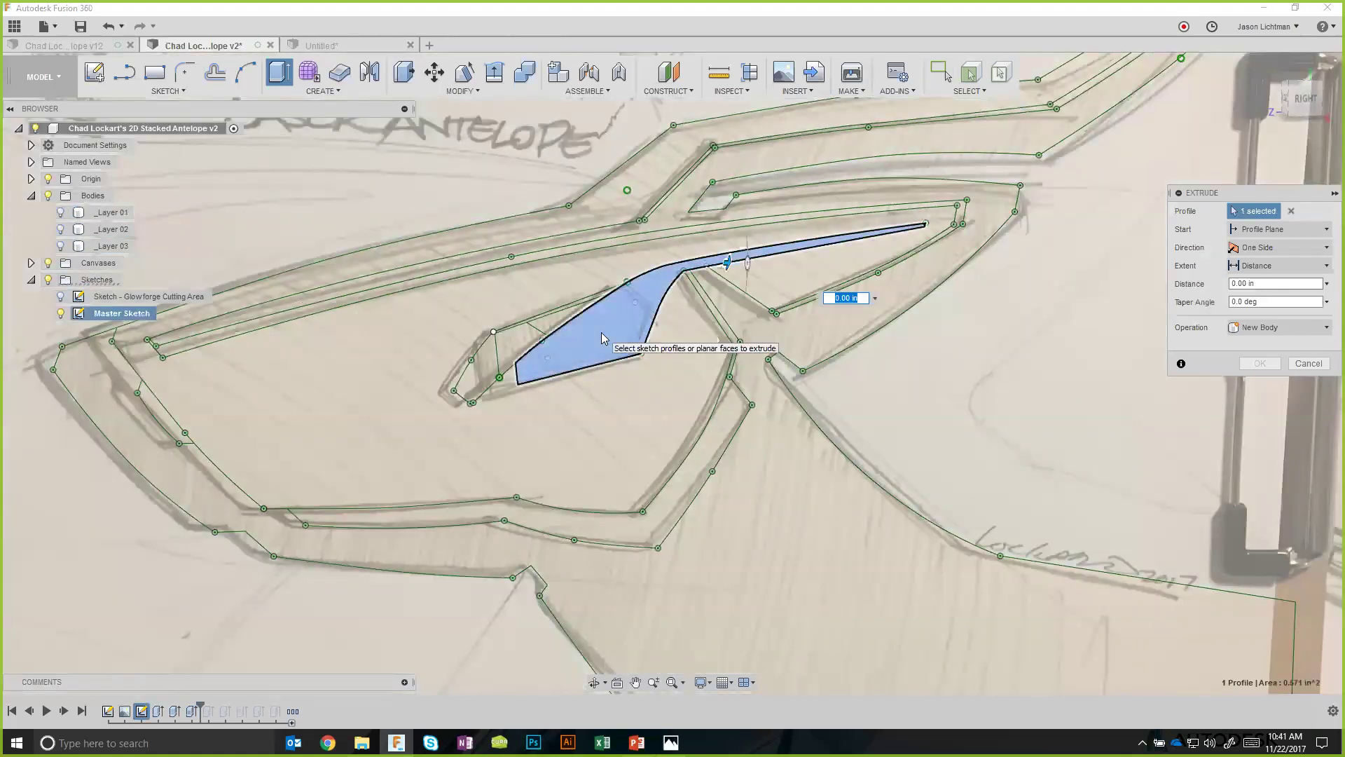
# Turn off the canvas and show _Layer 01, _Layer 02 and _Layer 03 again while keeping the brow profile selected.
pyautogui.click(49, 263)
pyautogui.click(60, 212)
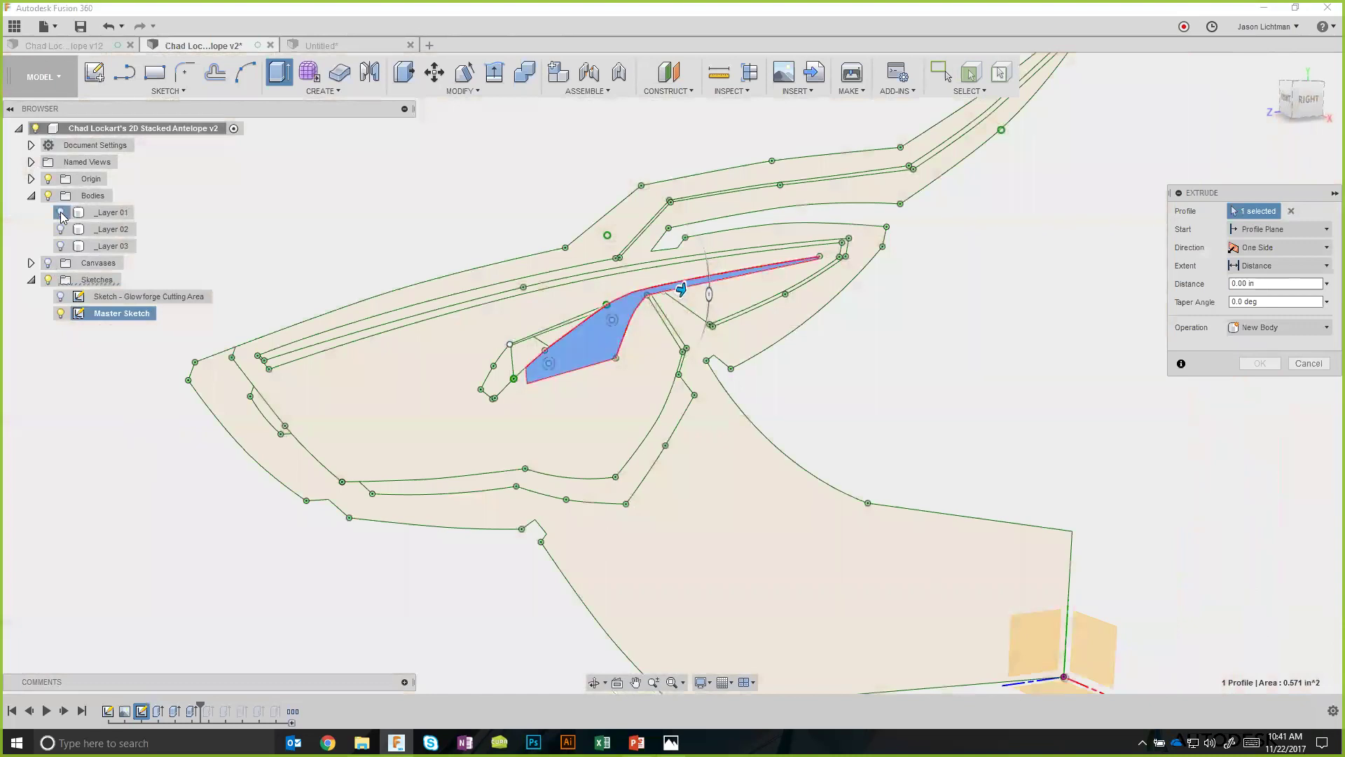
pyautogui.click(60, 229)
pyautogui.click(61, 246)
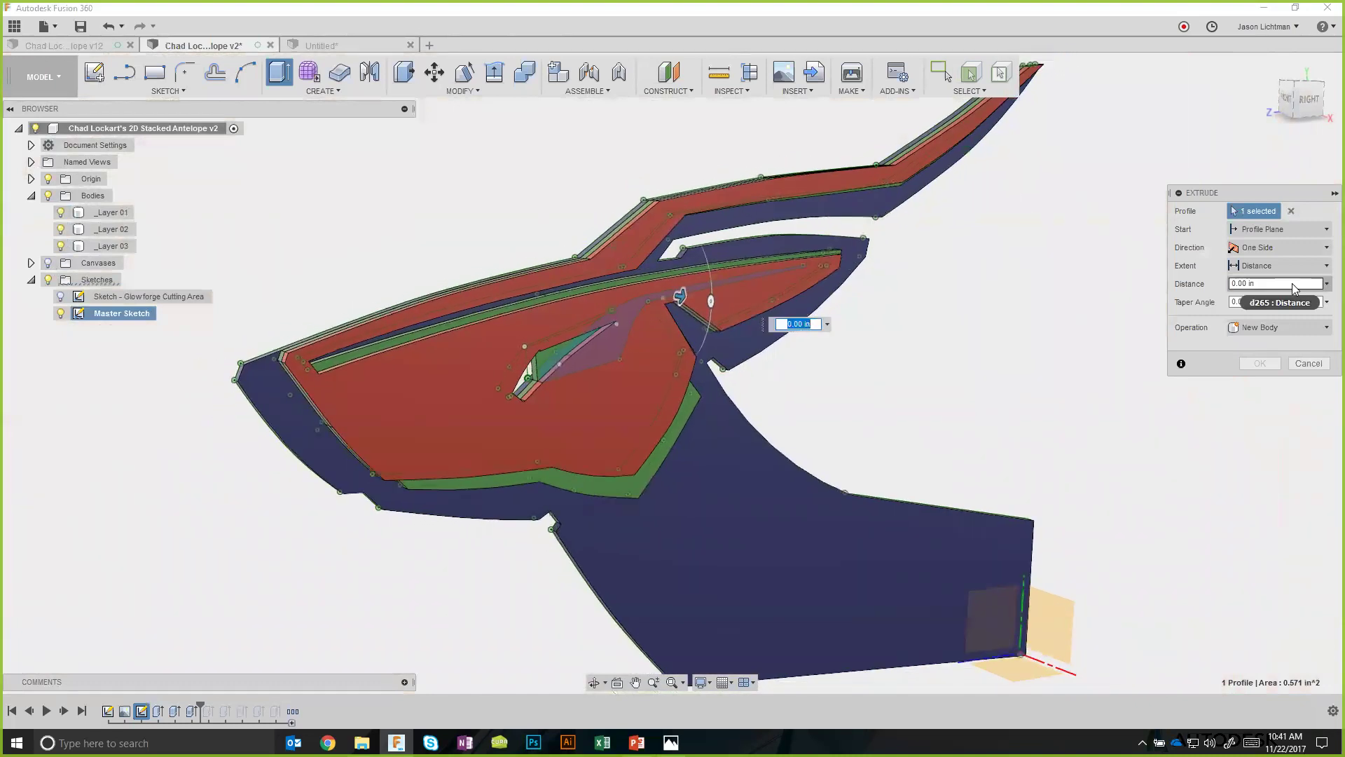
# Extrude the brow profile by the Thickness parameter, starting from the outer face of _Layer 03.
pyautogui.click(1276, 235)
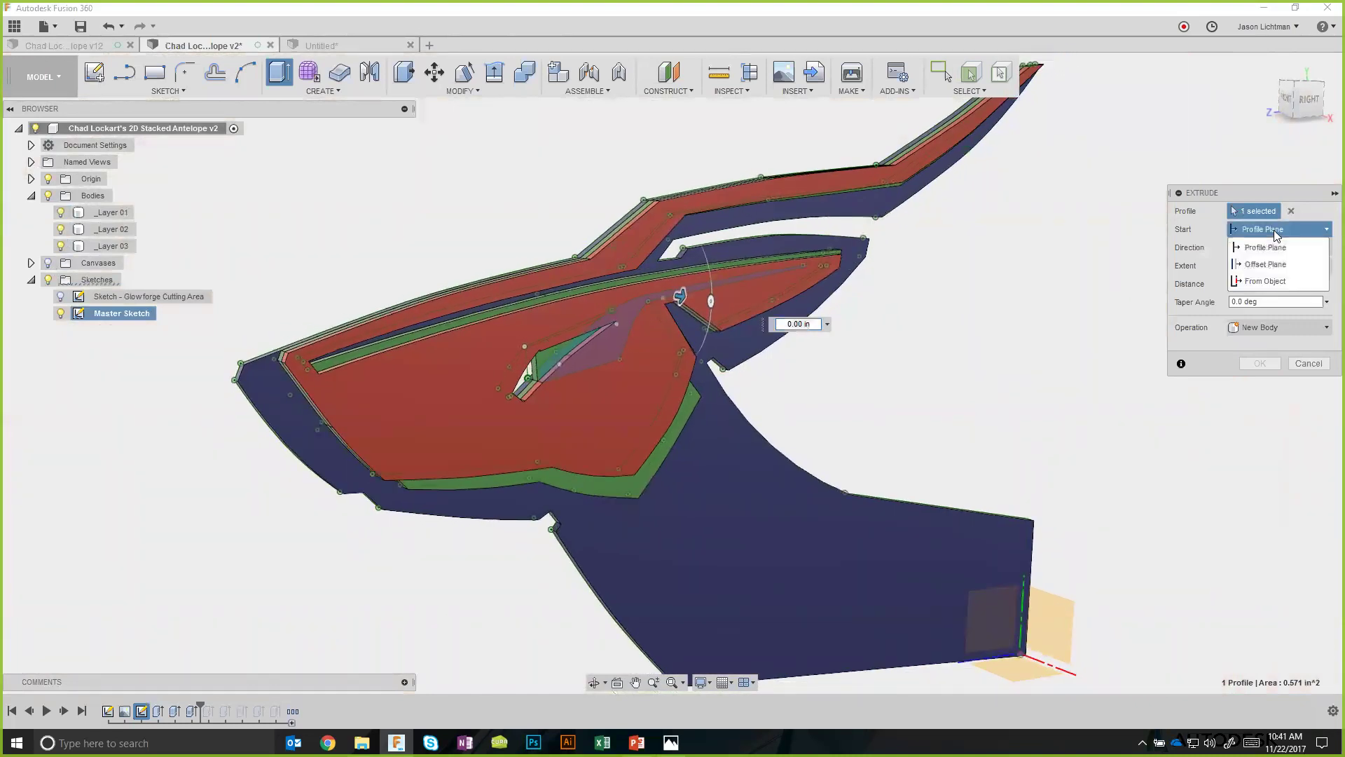
pyautogui.click(1274, 278)
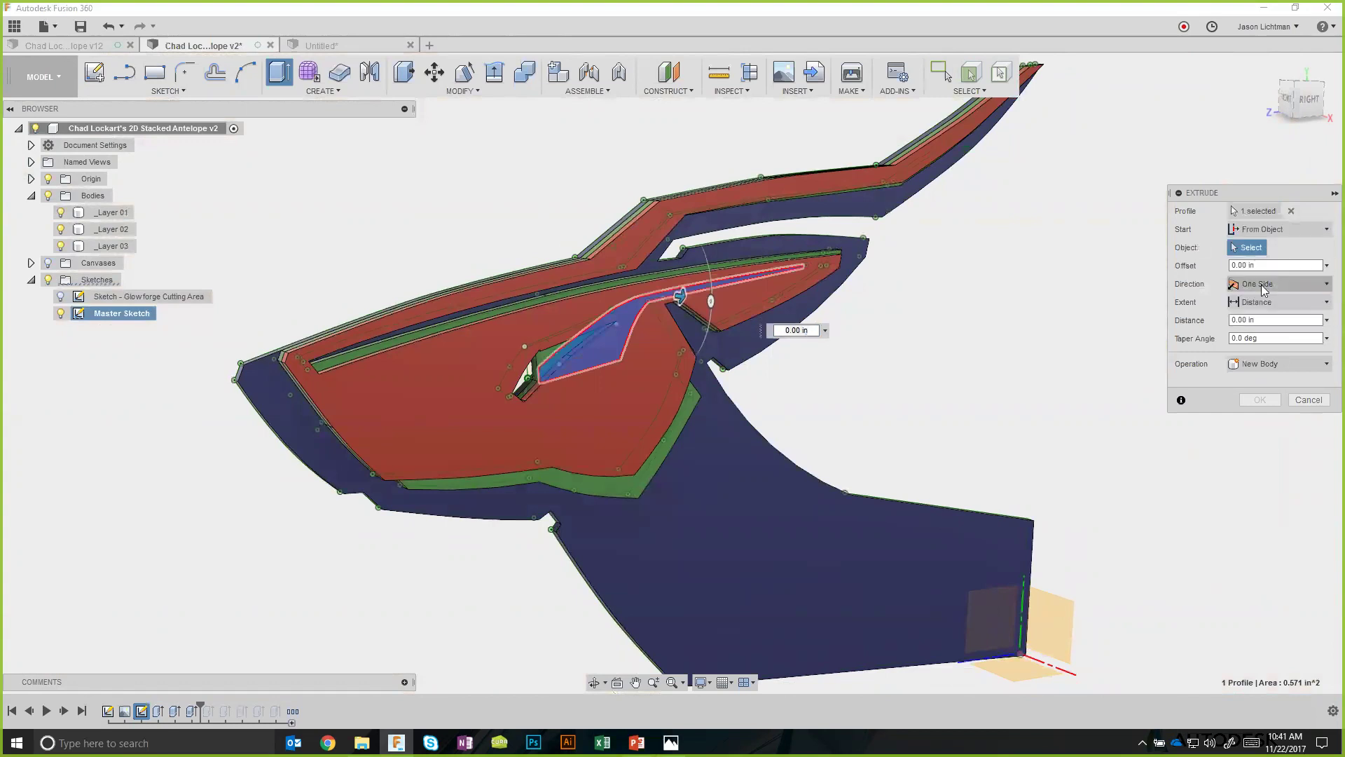
pyautogui.click(610, 419)
pyautogui.moveTo(1277, 321); pyautogui.dragTo(1197, 319)
pyautogui.write('Thickness')
pyautogui.press('Return')
pyautogui.press('Return')
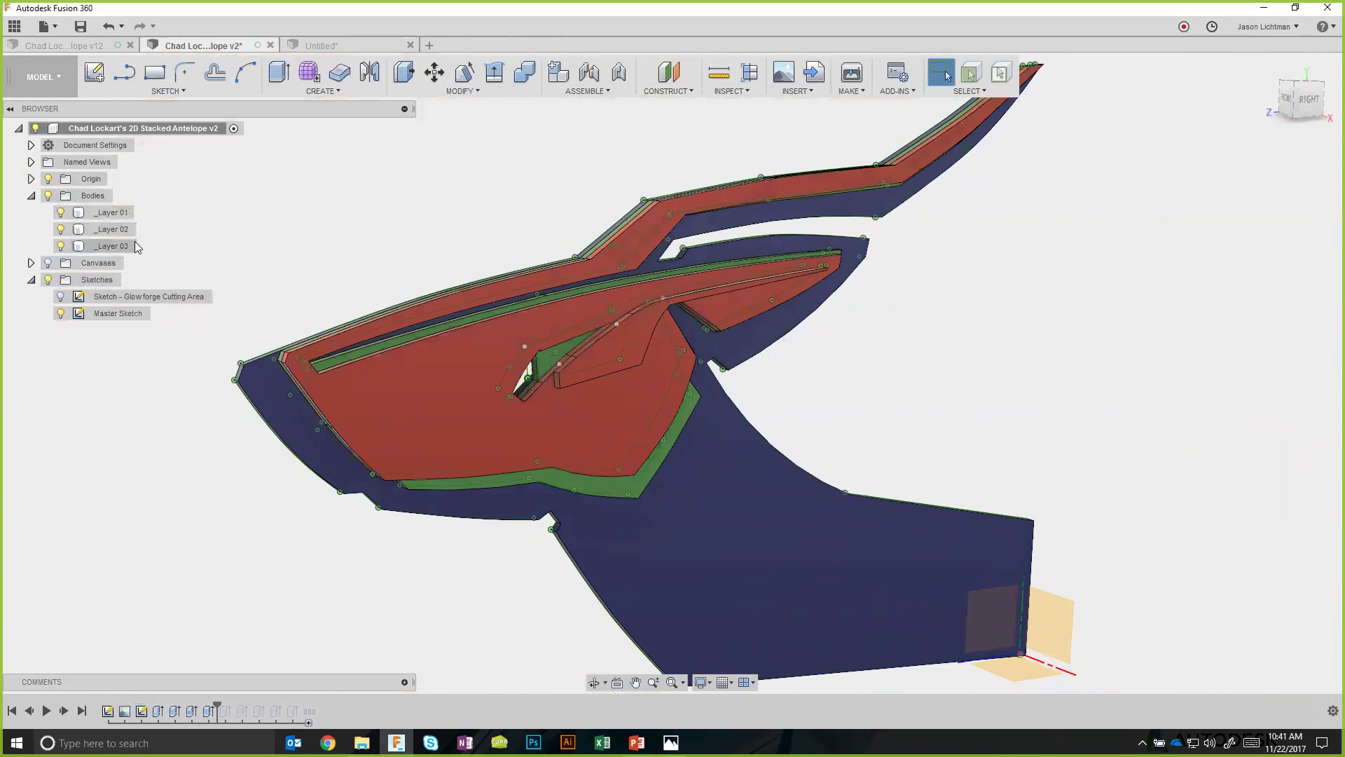
# Edit the brow extrusion and set its operation to New Body.
pyautogui.rightClick(213, 711)
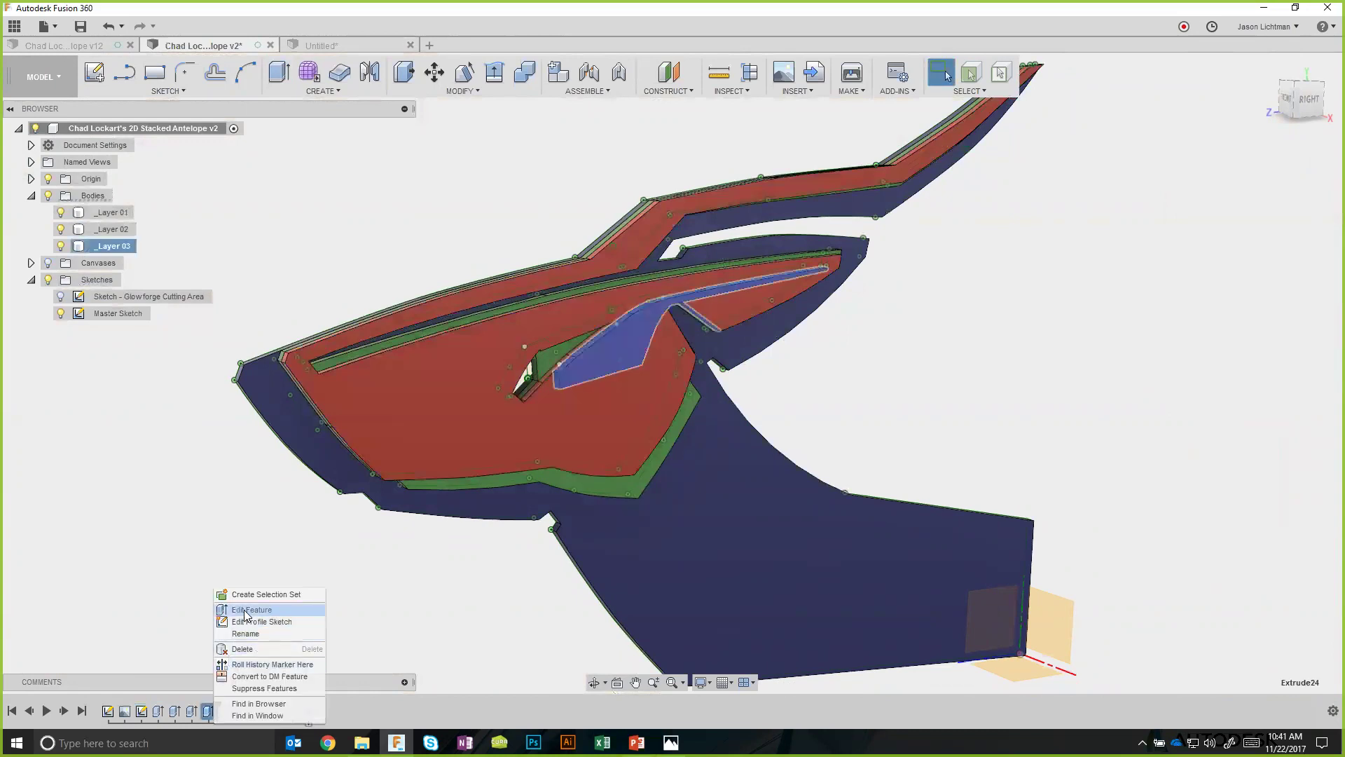
pyautogui.click(246, 609)
pyautogui.click(1279, 364)
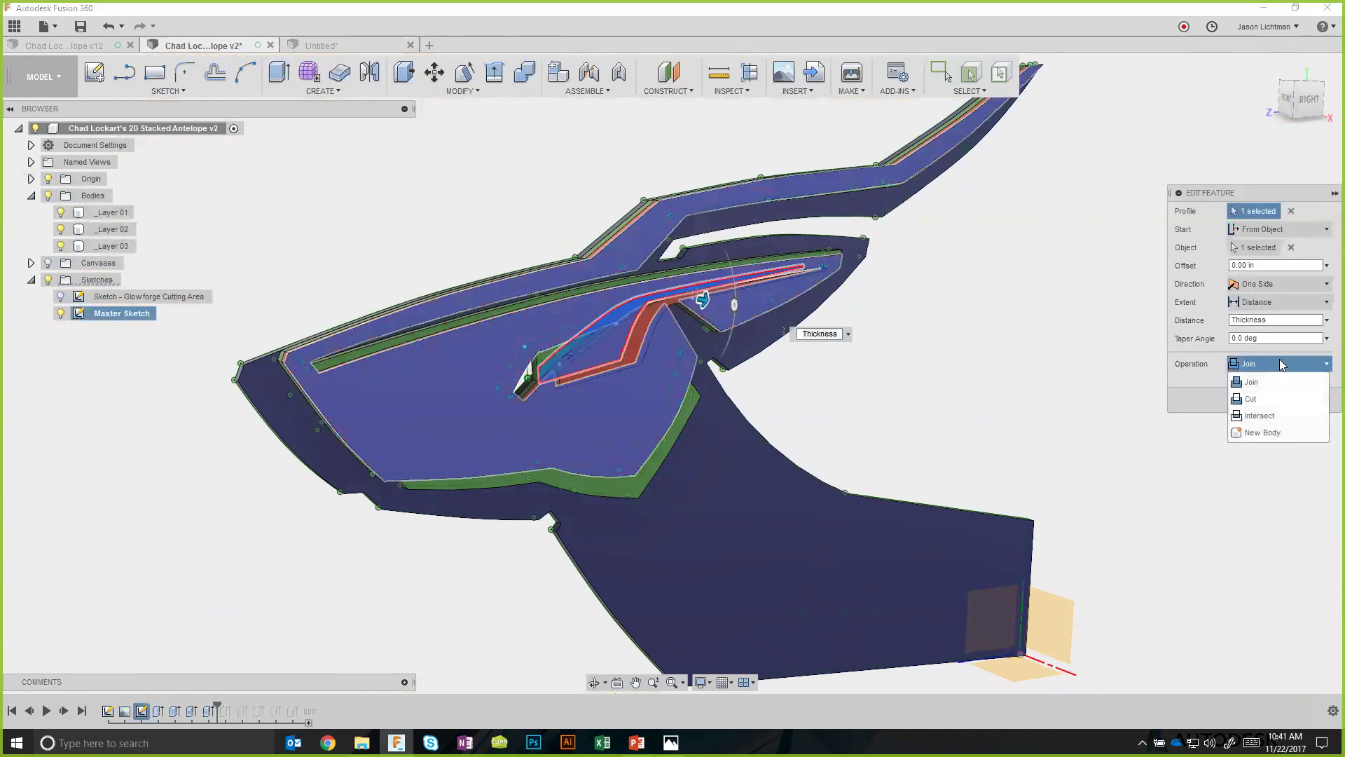
pyautogui.click(1265, 432)
pyautogui.click(1271, 403)
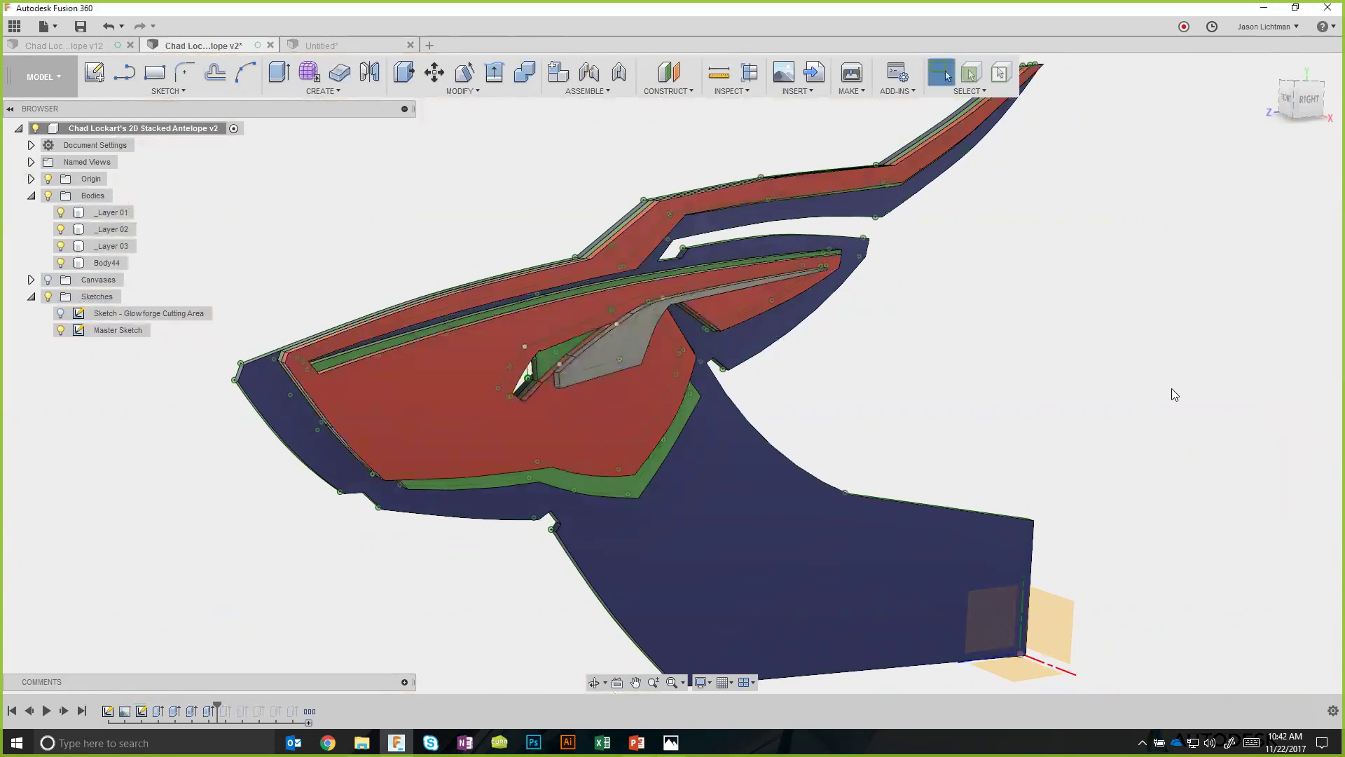
# Apply the Paint - Enamel Glossy (Yellow) appearance to the brow body and hide the Master Sketch.
pyautogui.press('a')
pyautogui.scroll(-3, 1086, 489)
pyautogui.moveTo(1074, 446); pyautogui.dragTo(639, 345)
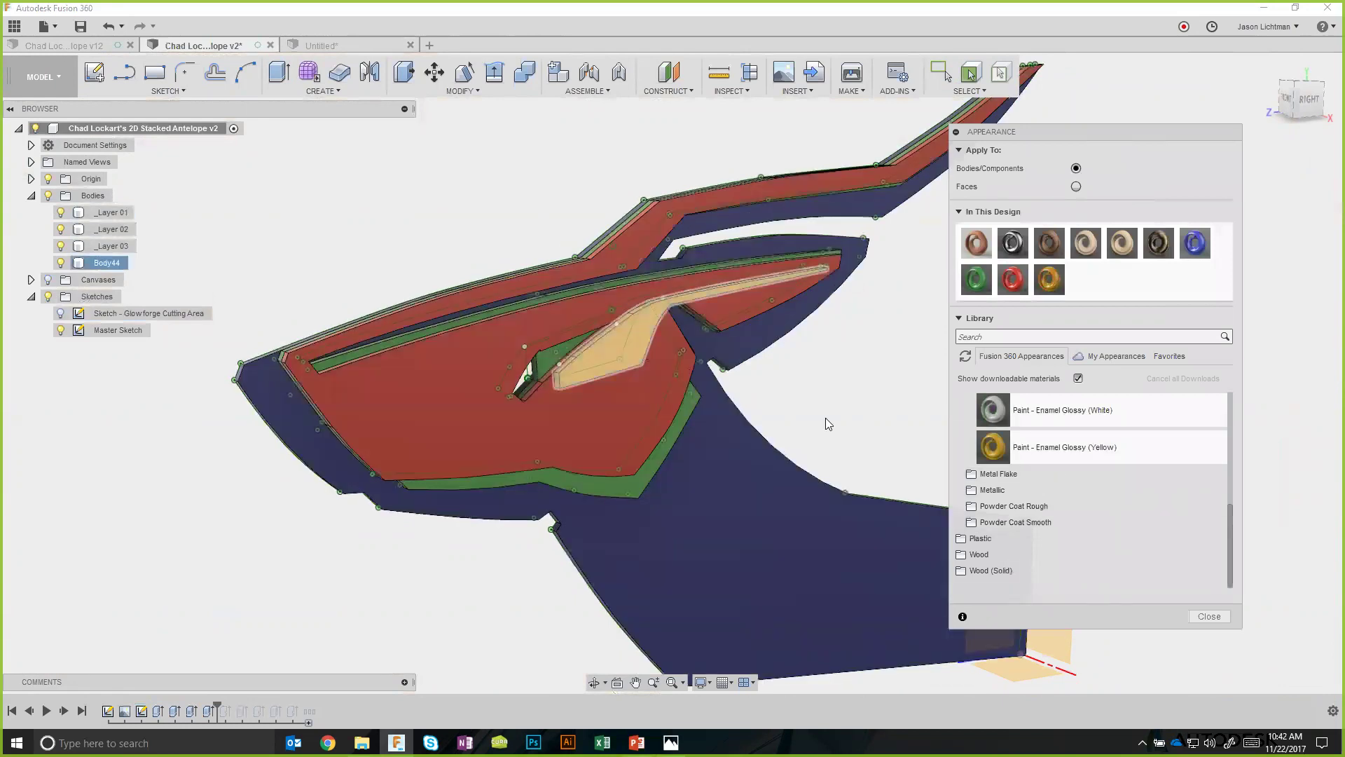
pyautogui.click(1208, 616)
pyautogui.click(60, 330)
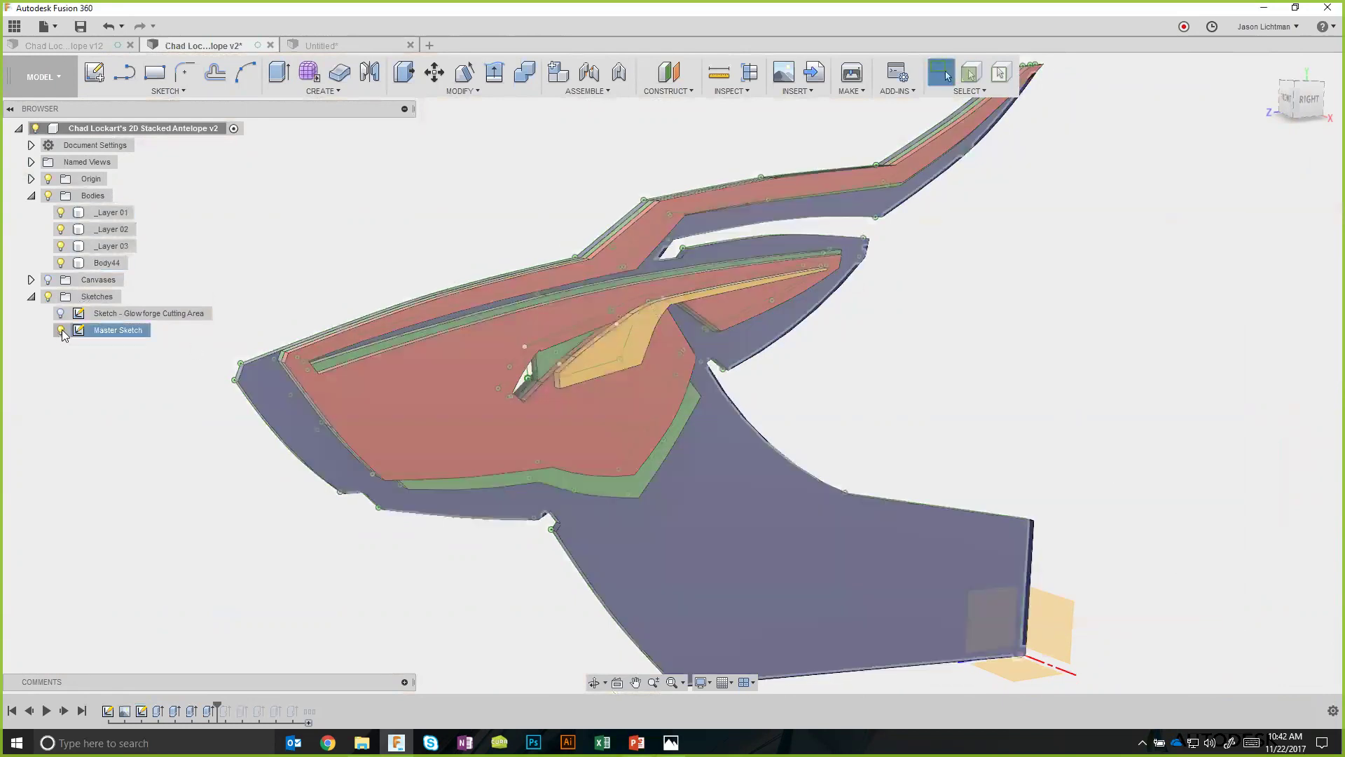
pyautogui.click(171, 439)
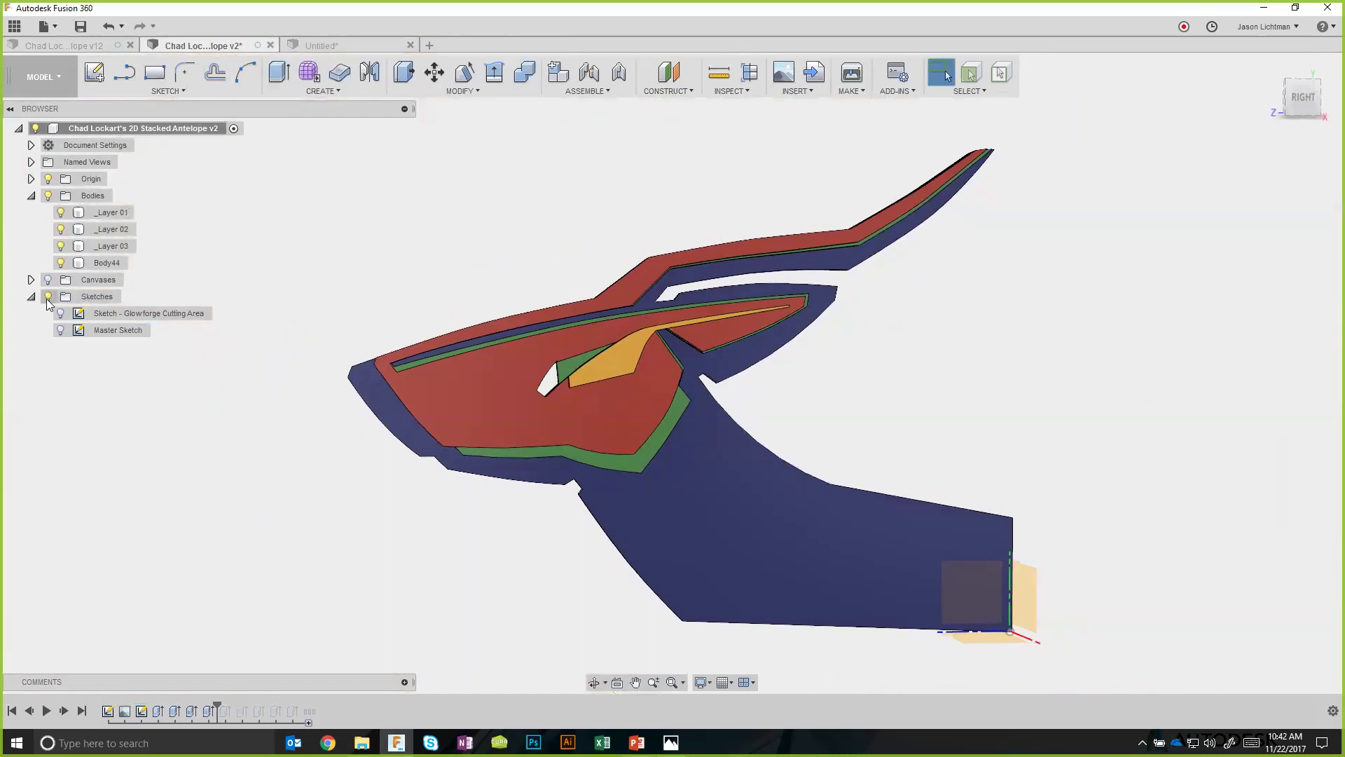
# Roll the timeline forward to its end and hide the coloured bodies, leaving only the wood-finished layers displayed.
pyautogui.moveTo(216, 714); pyautogui.dragTo(295, 715)
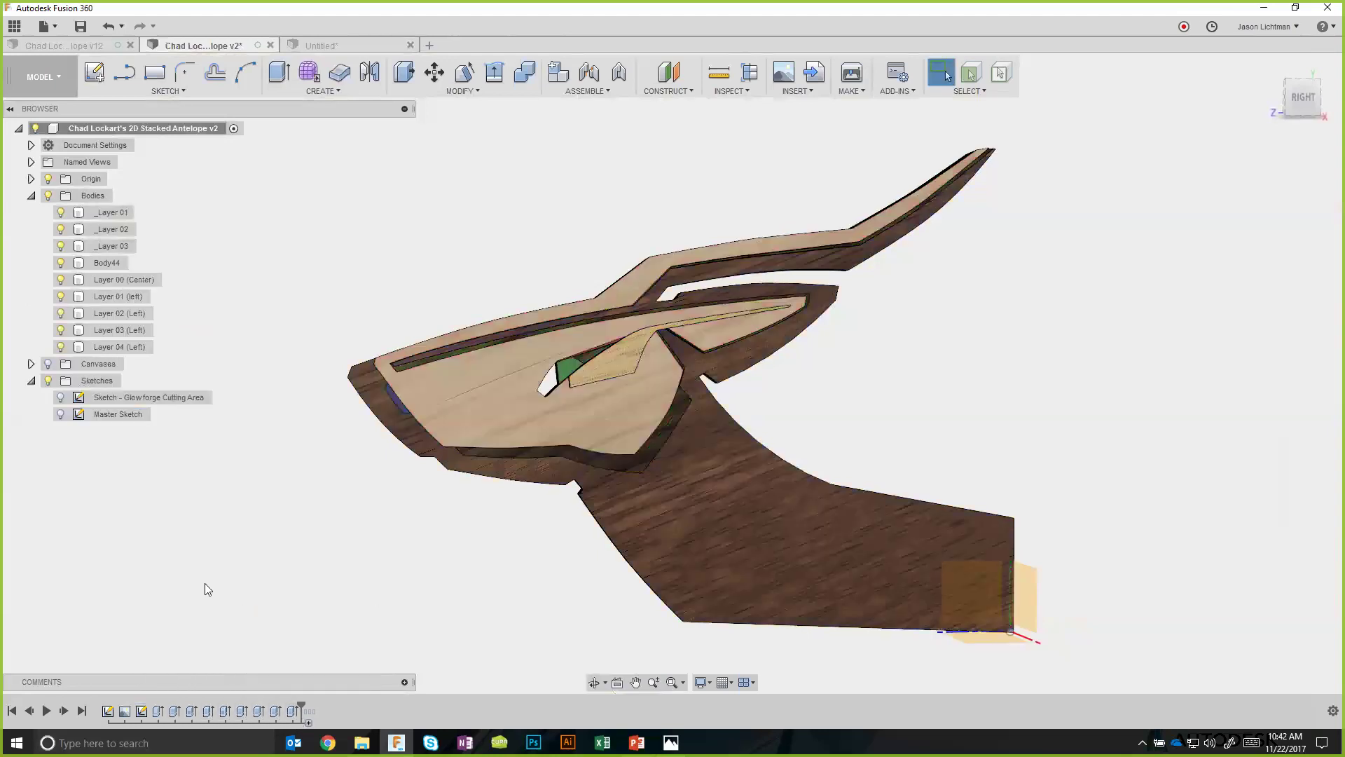
pyautogui.click(60, 213)
pyautogui.click(60, 229)
pyautogui.click(61, 246)
pyautogui.click(61, 263)
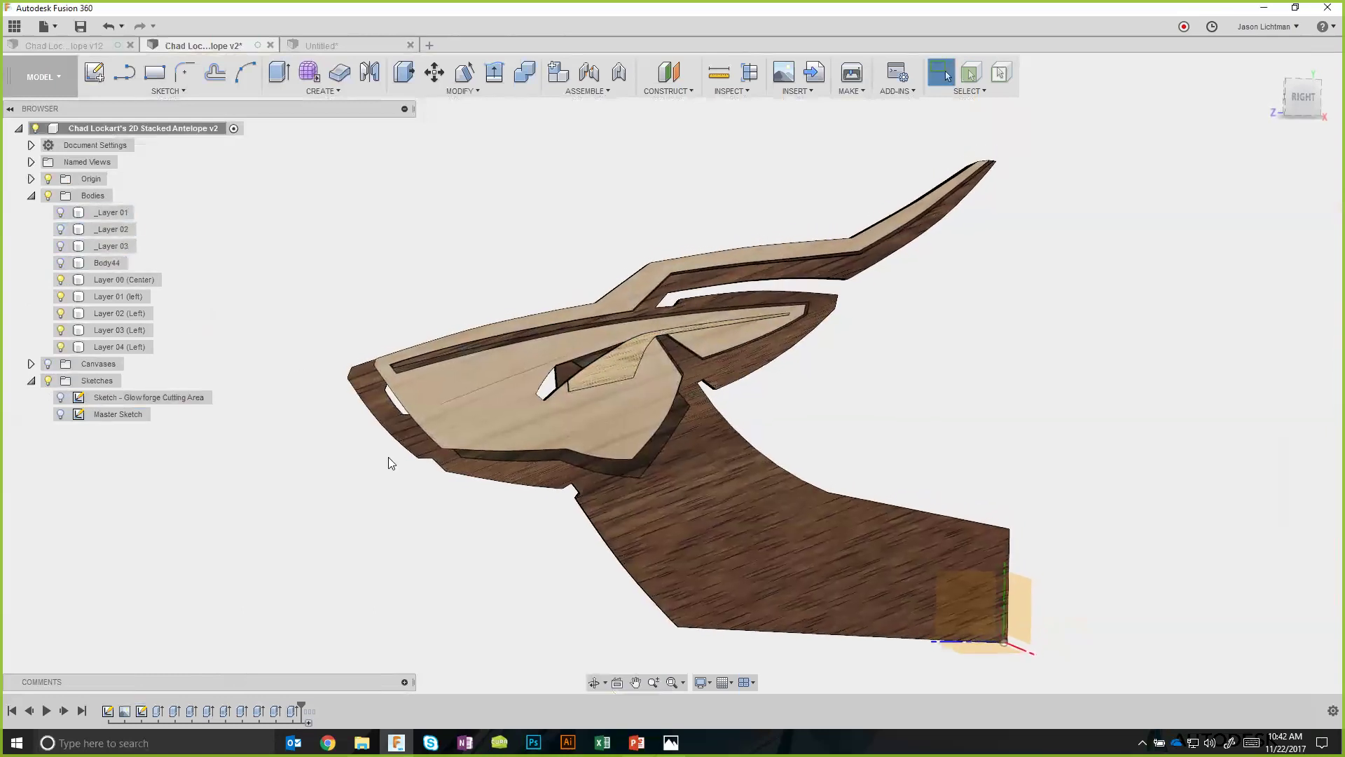
# Examine the nose slot and the stepped eye opening of the finished wooden layers up close.
pyautogui.scroll(1, 423, 408)
pyautogui.scroll(5, 424, 407)
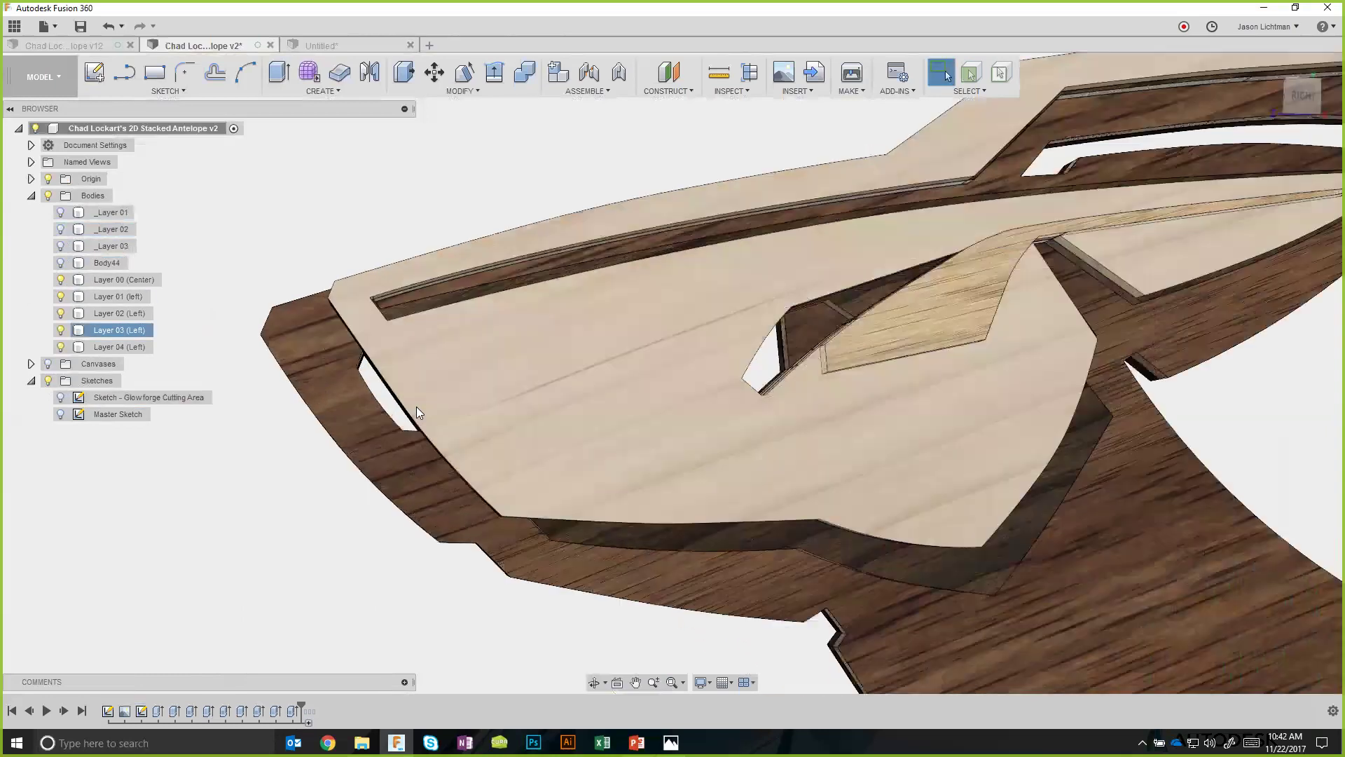
pyautogui.scroll(-5, 373, 407)
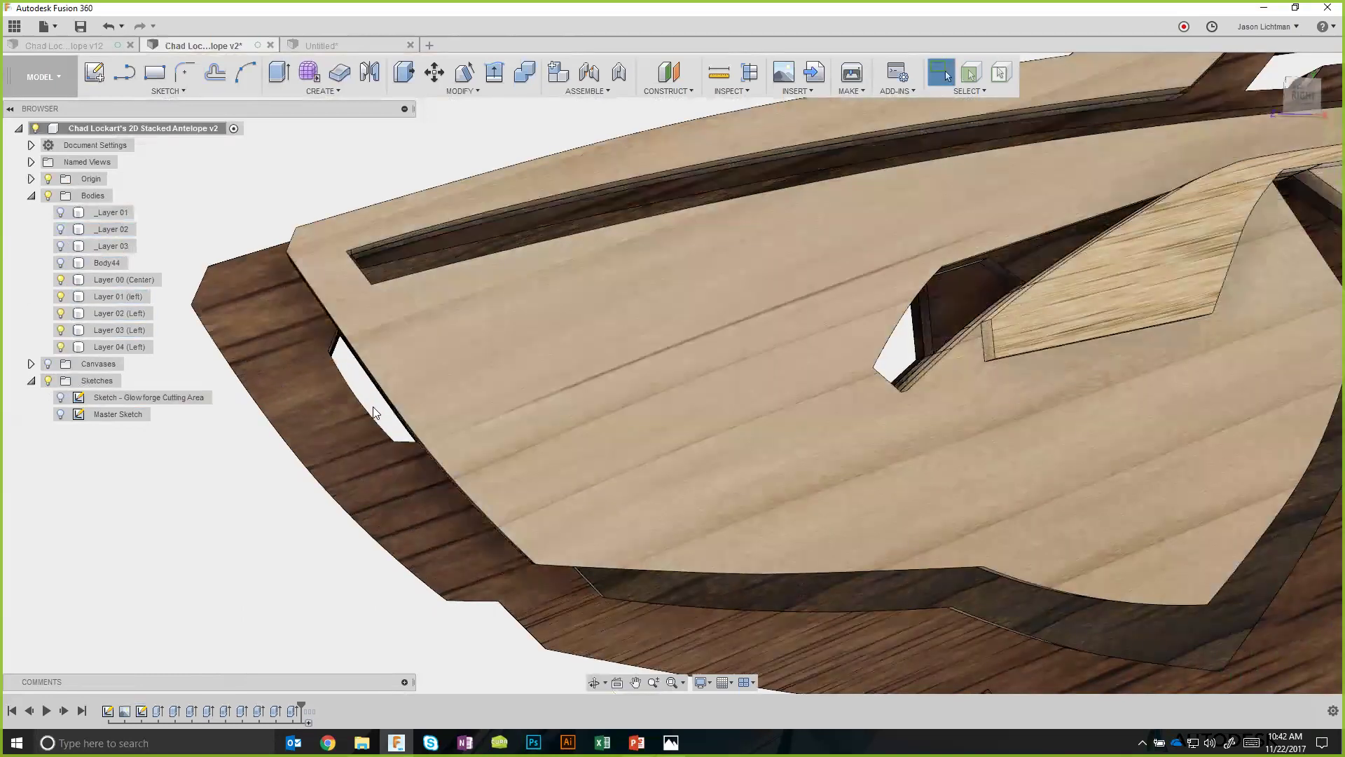
pyautogui.scroll(6, 554, 421)
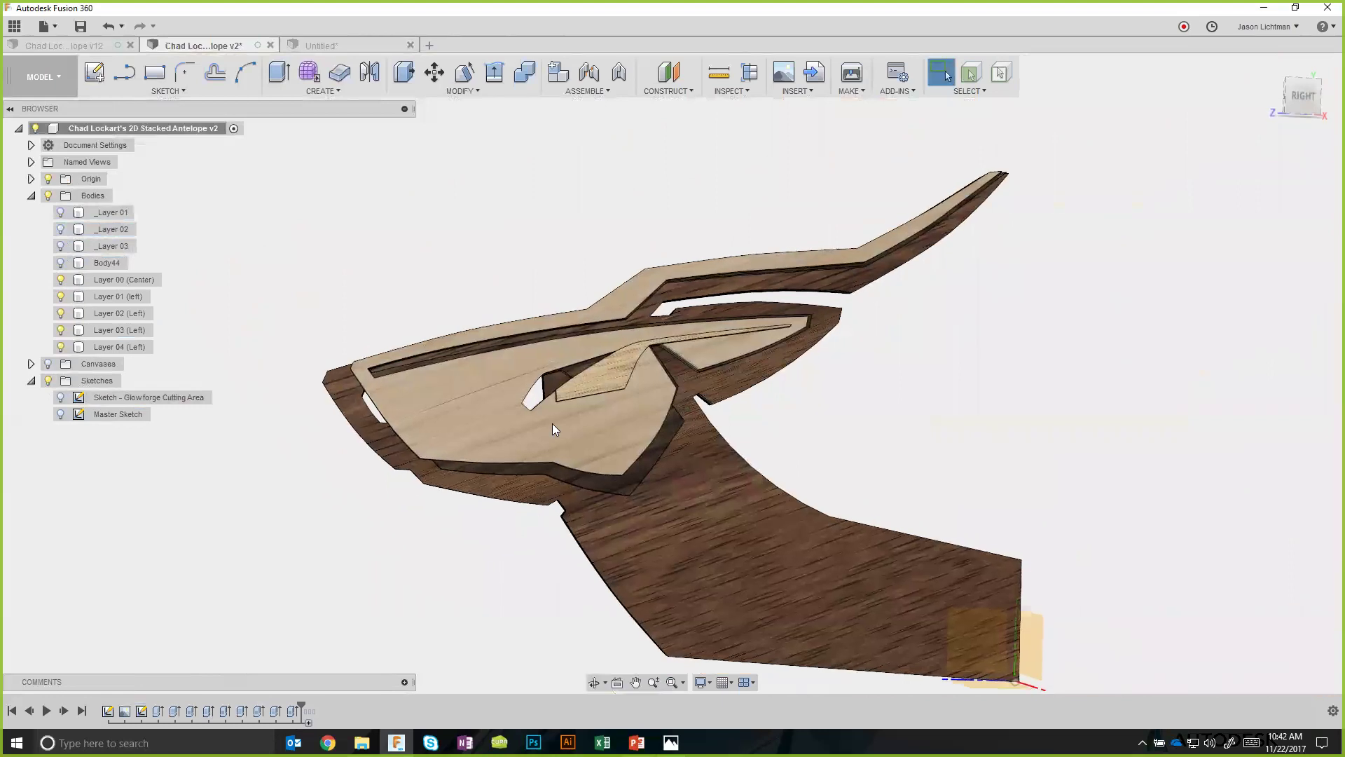
pyautogui.scroll(4, 552, 417)
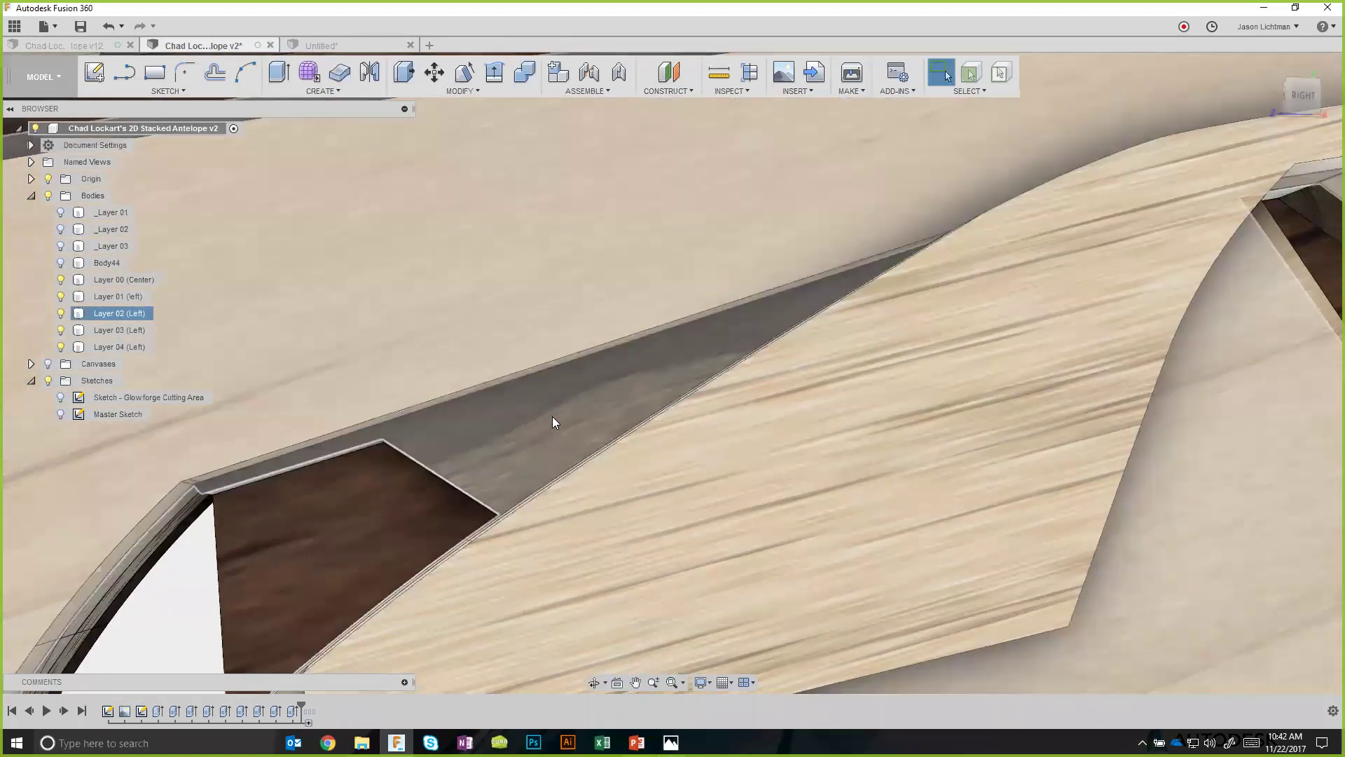
pyautogui.scroll(-3, 552, 416)
pyautogui.moveTo(356, 552)
pyautogui.keyDown('shift'); pyautogui.mouseDown(button='middle')
pyautogui.moveTo(381, 522)
pyautogui.moveTo(333, 551)
pyautogui.mouseUp(button='middle'); pyautogui.keyUp('shift')
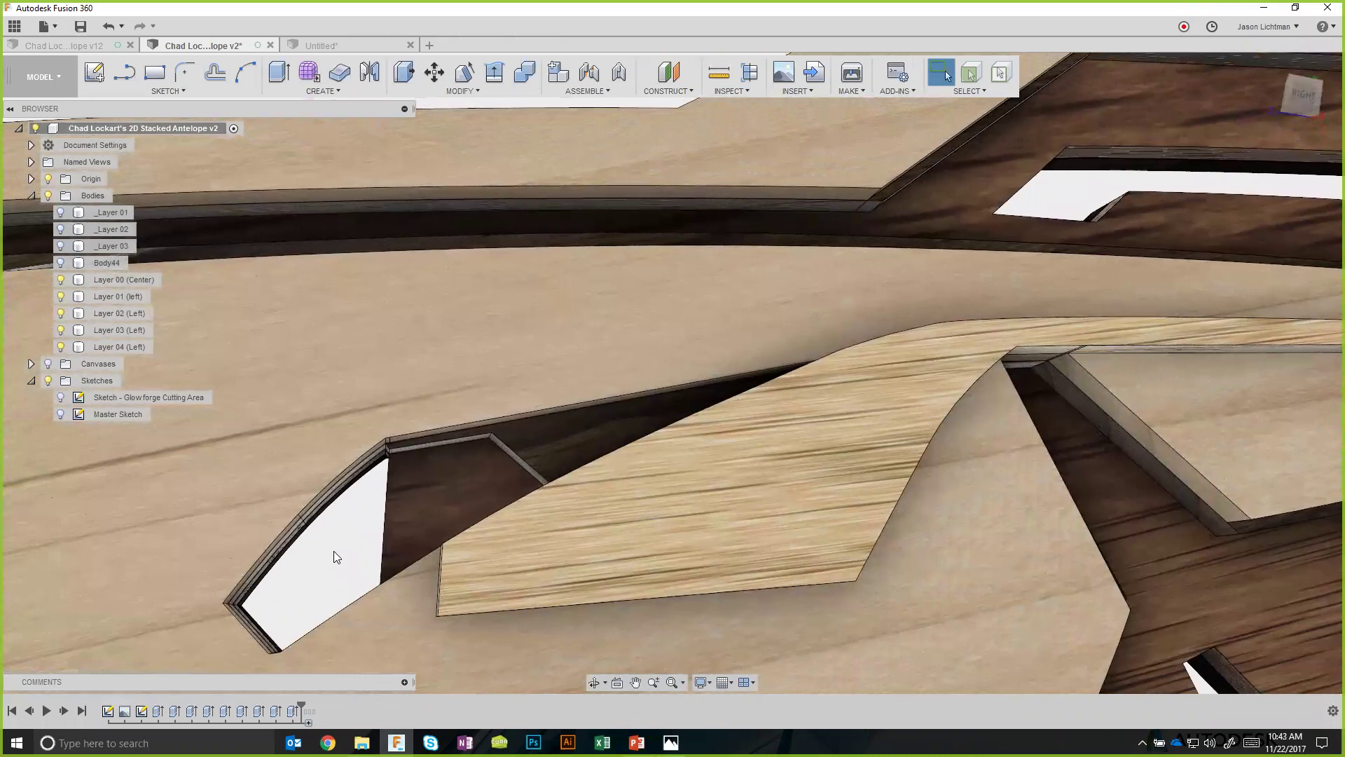
pyautogui.scroll(-5, 333, 551)
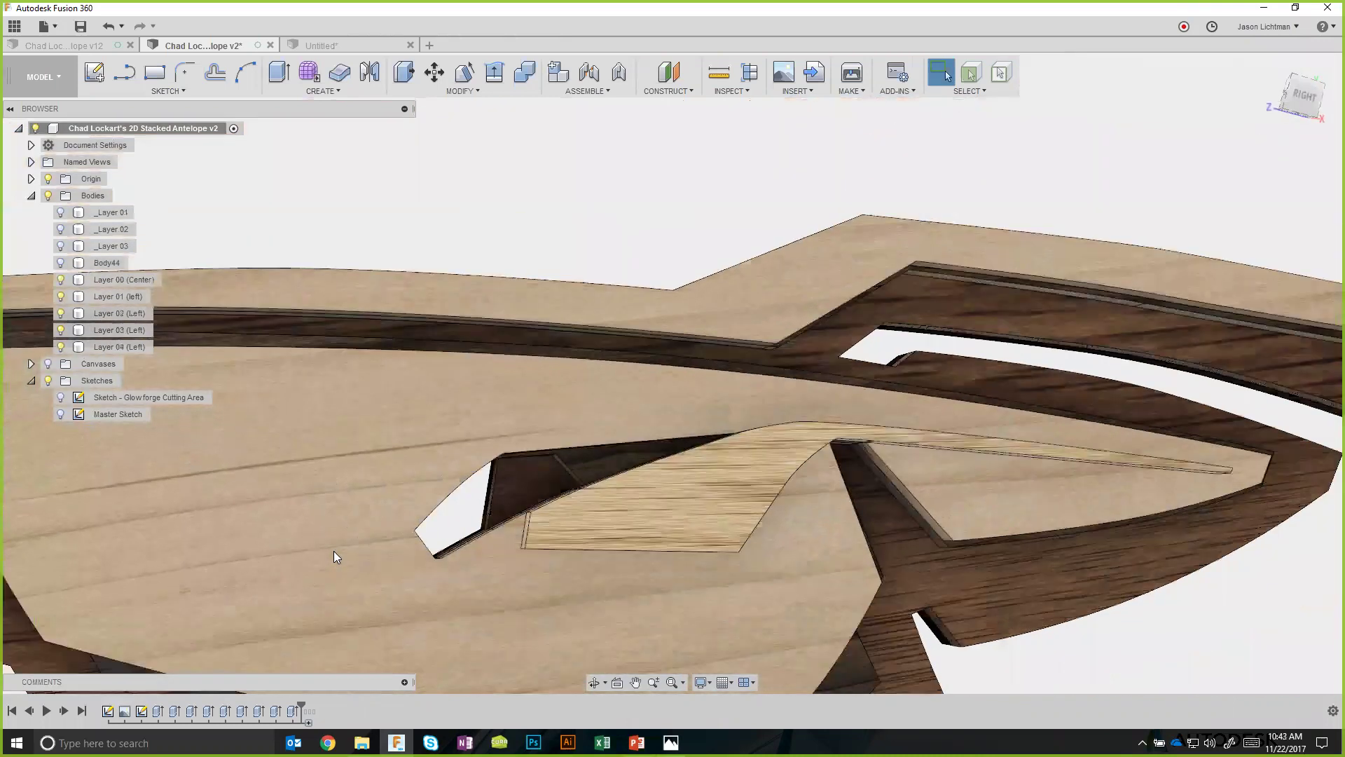
pyautogui.scroll(-8, 334, 550)
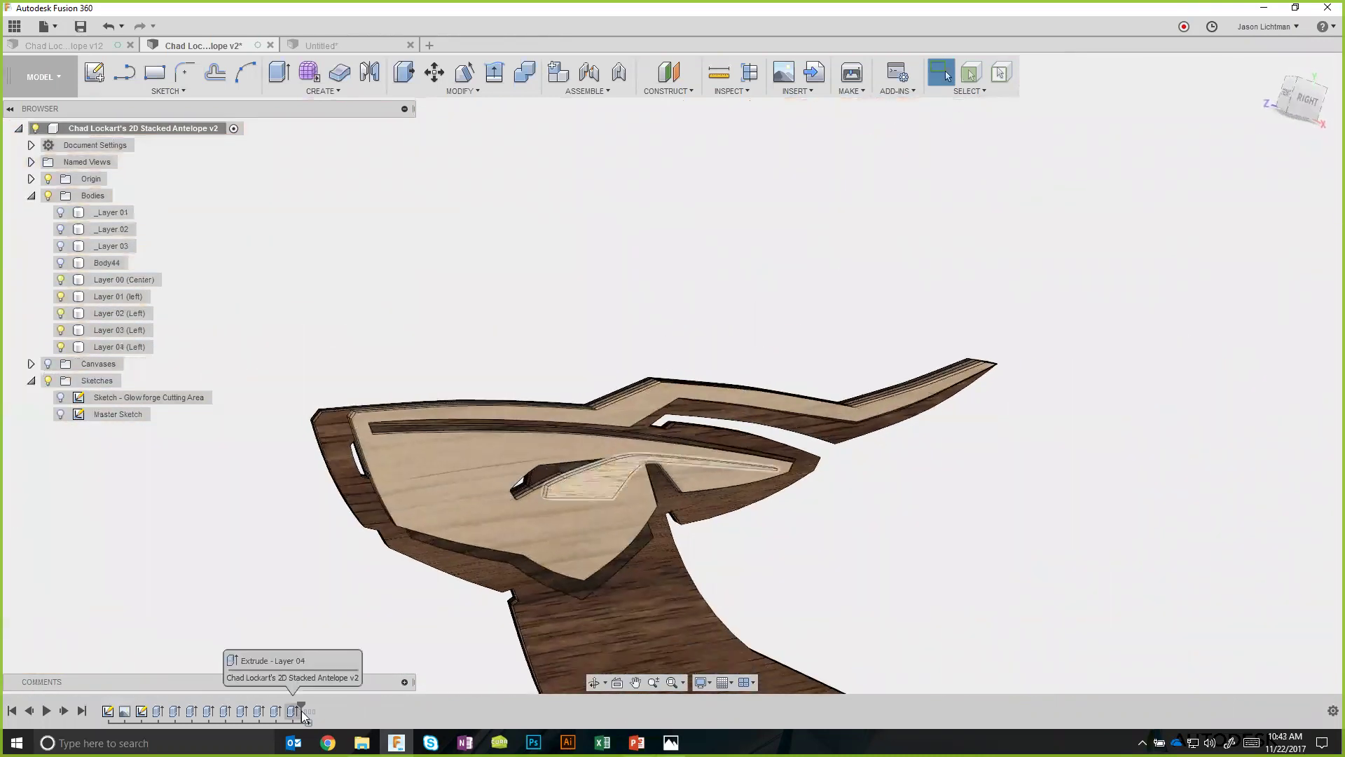
# Roll the timeline back to just after the brow extrusion and show all four coloured bodies.
pyautogui.moveTo(301, 709); pyautogui.dragTo(216, 712)
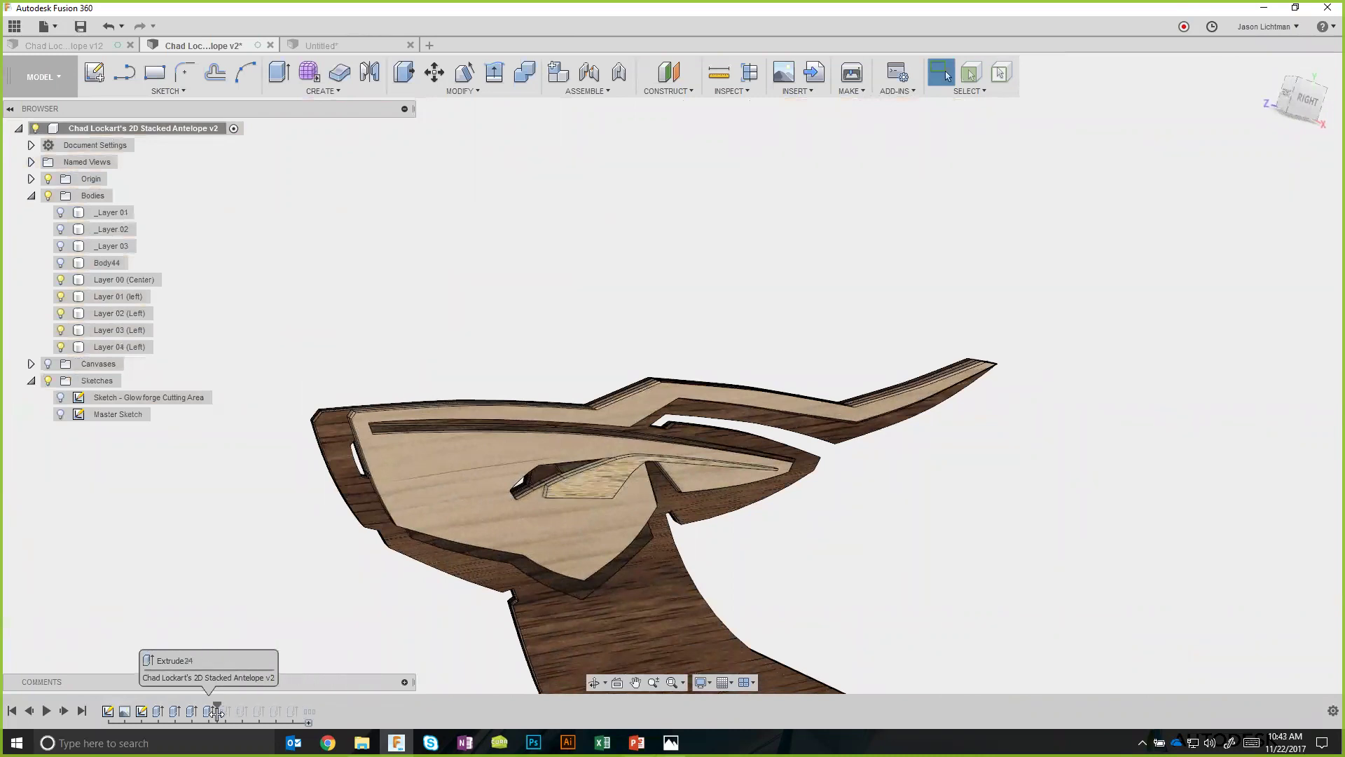
pyautogui.click(63, 260)
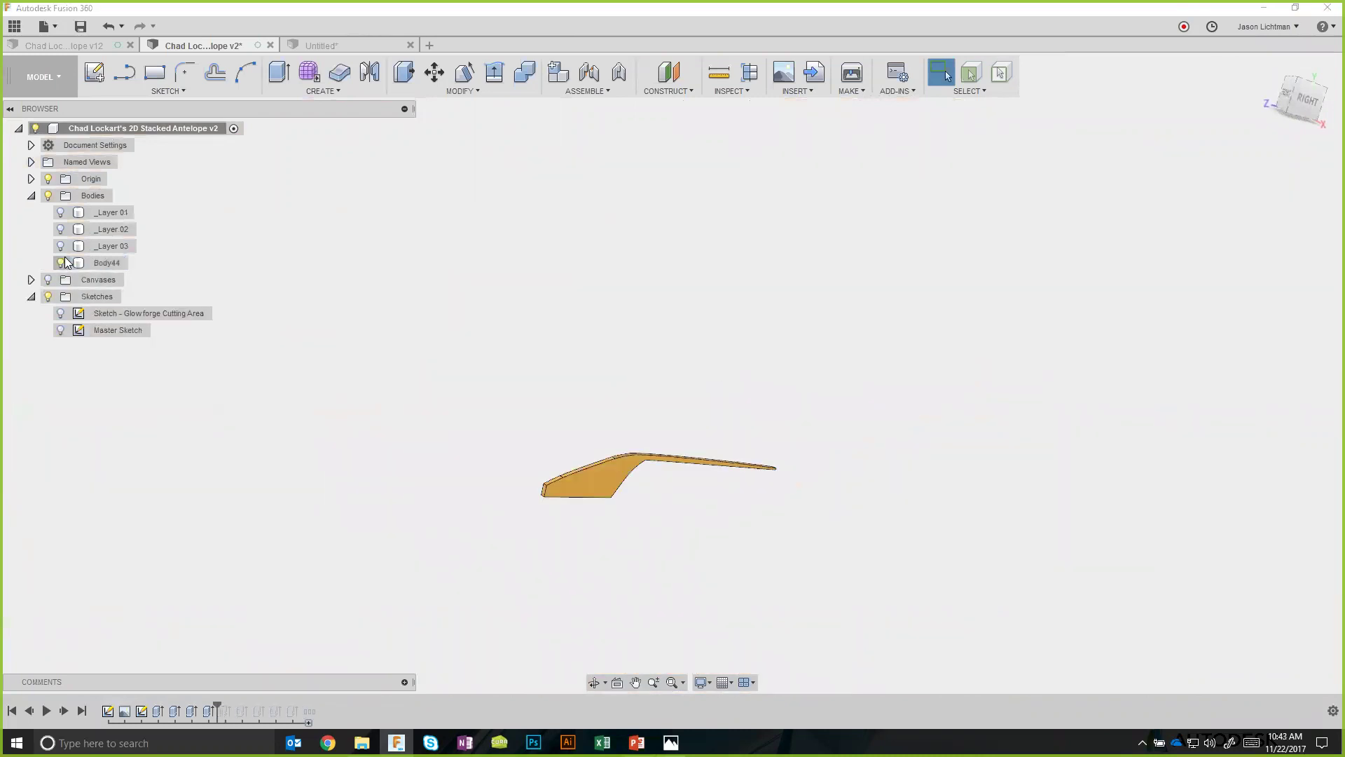
pyautogui.click(60, 245)
pyautogui.click(60, 229)
pyautogui.click(60, 212)
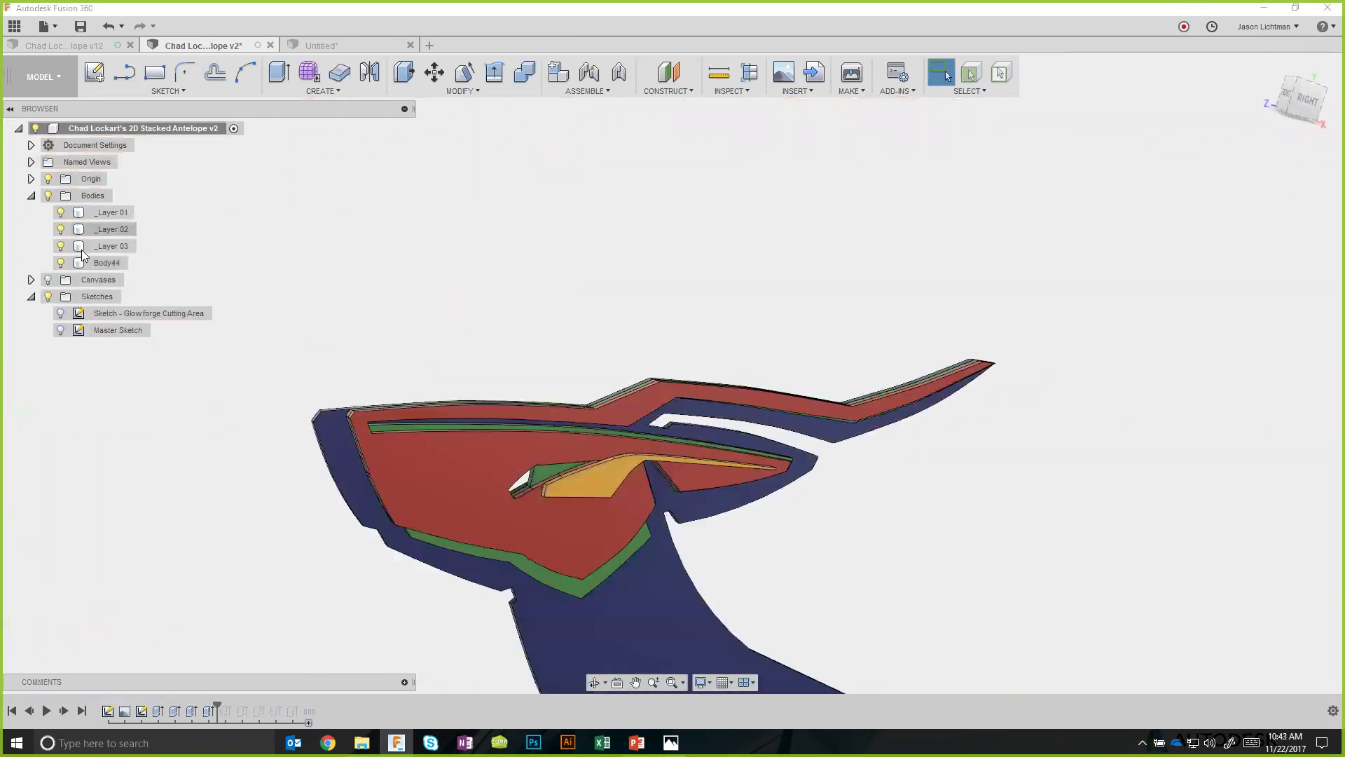
# Rename the yellow brow body as _Layer 04.
pyautogui.doubleClick(106, 263)
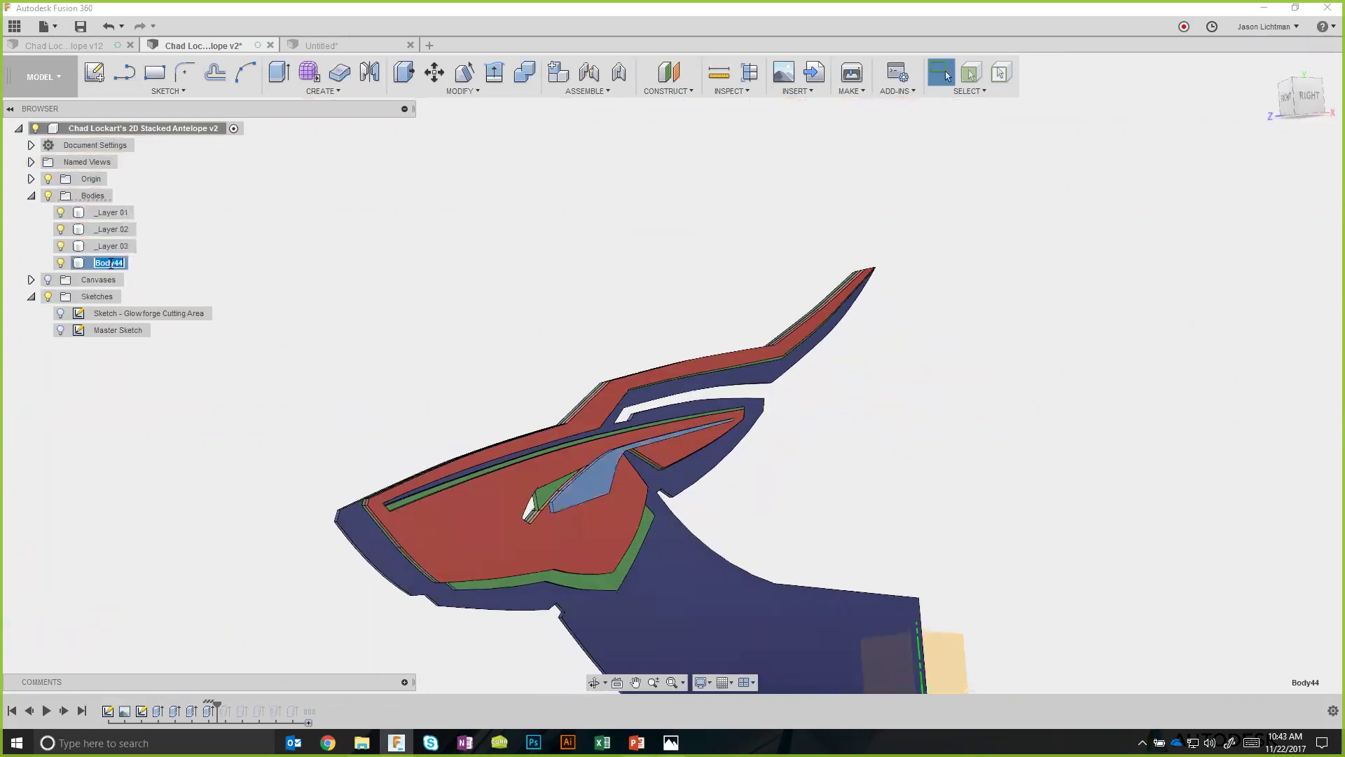
pyautogui.write('_Layer 04')
pyautogui.press('Return')
pyautogui.click(467, 294)
pyautogui.keyDown('shift'); pyautogui.moveTo(467, 295); pyautogui.dragTo(356, 445, button='middle'); pyautogui.keyUp('shift')
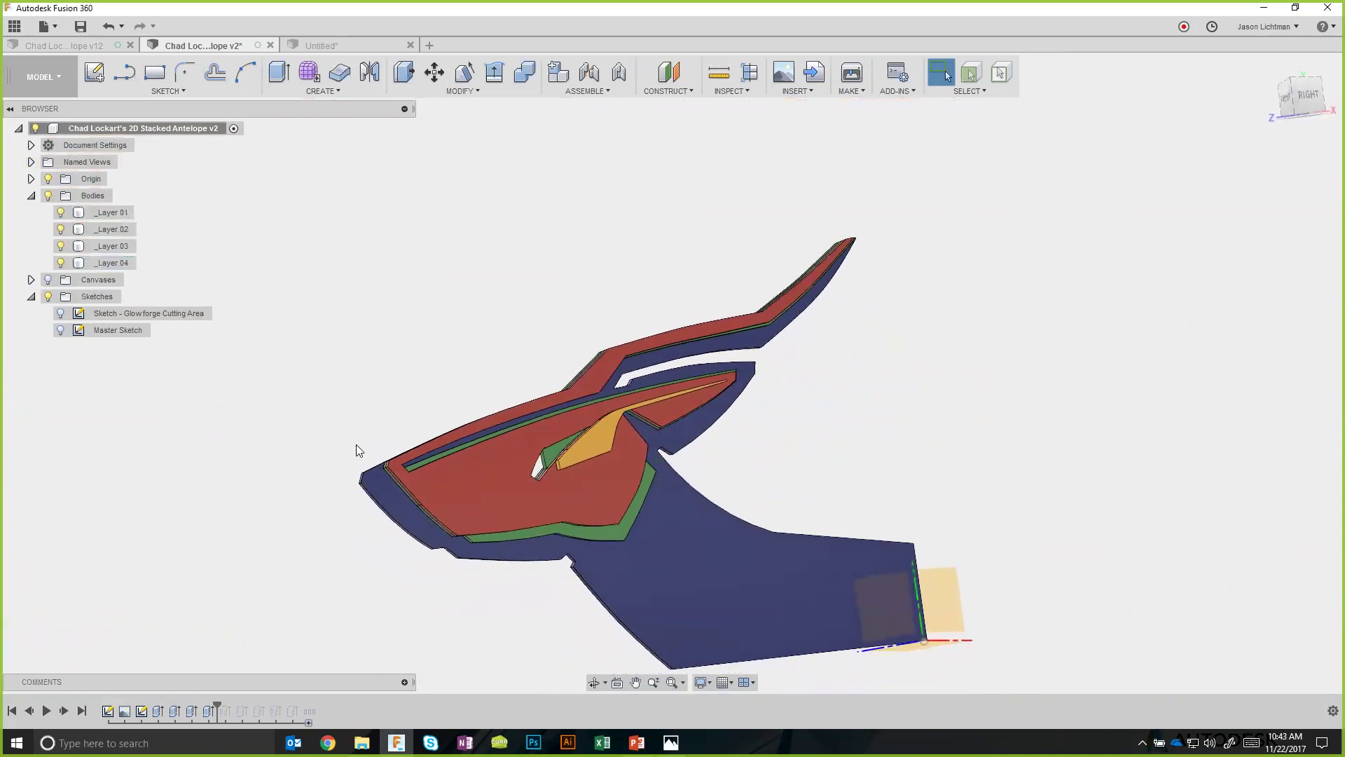
# Edit the _Layer 01 extrusion to remove the nose slot profile and add the middle and rear profiles of the eye opening.
pyautogui.click(157, 711)
pyautogui.rightClick(158, 711)
pyautogui.click(202, 610)
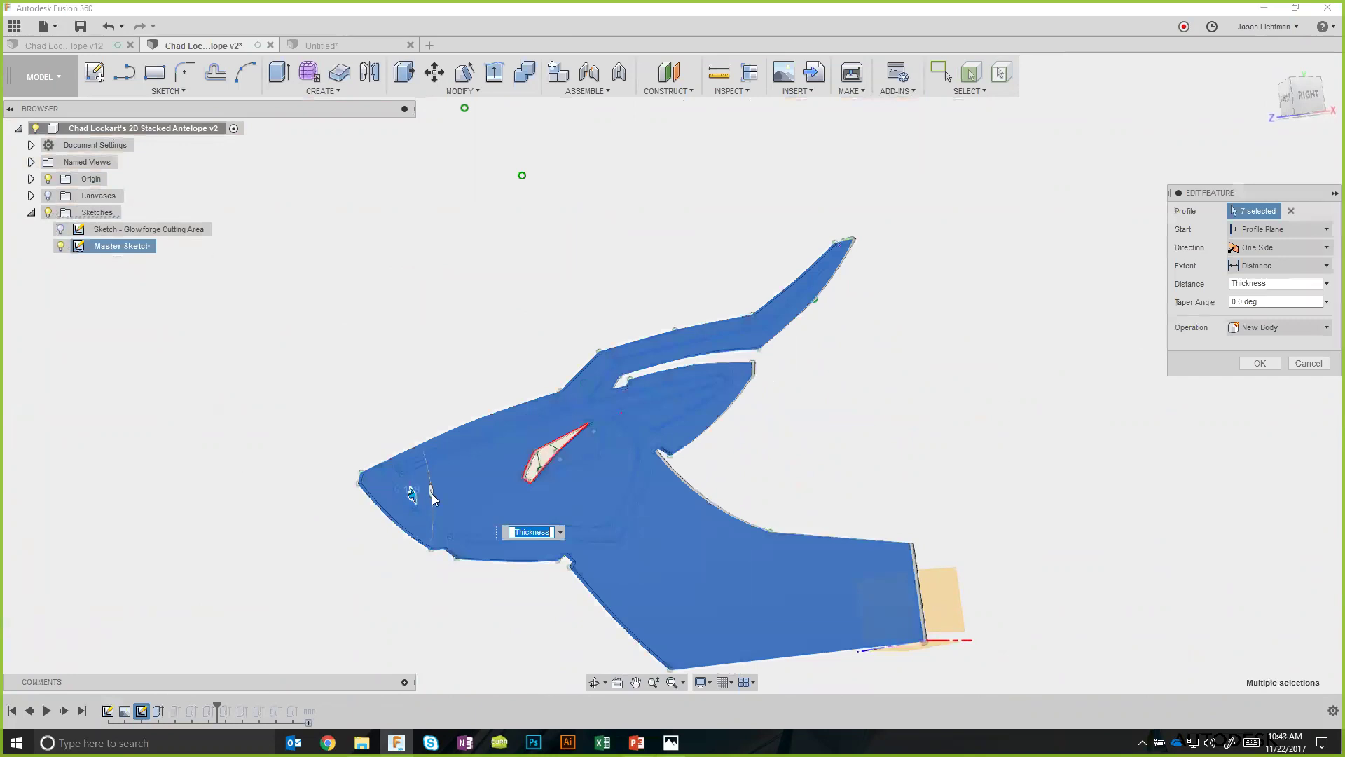
pyautogui.scroll(5, 435, 489)
pyautogui.click(369, 520)
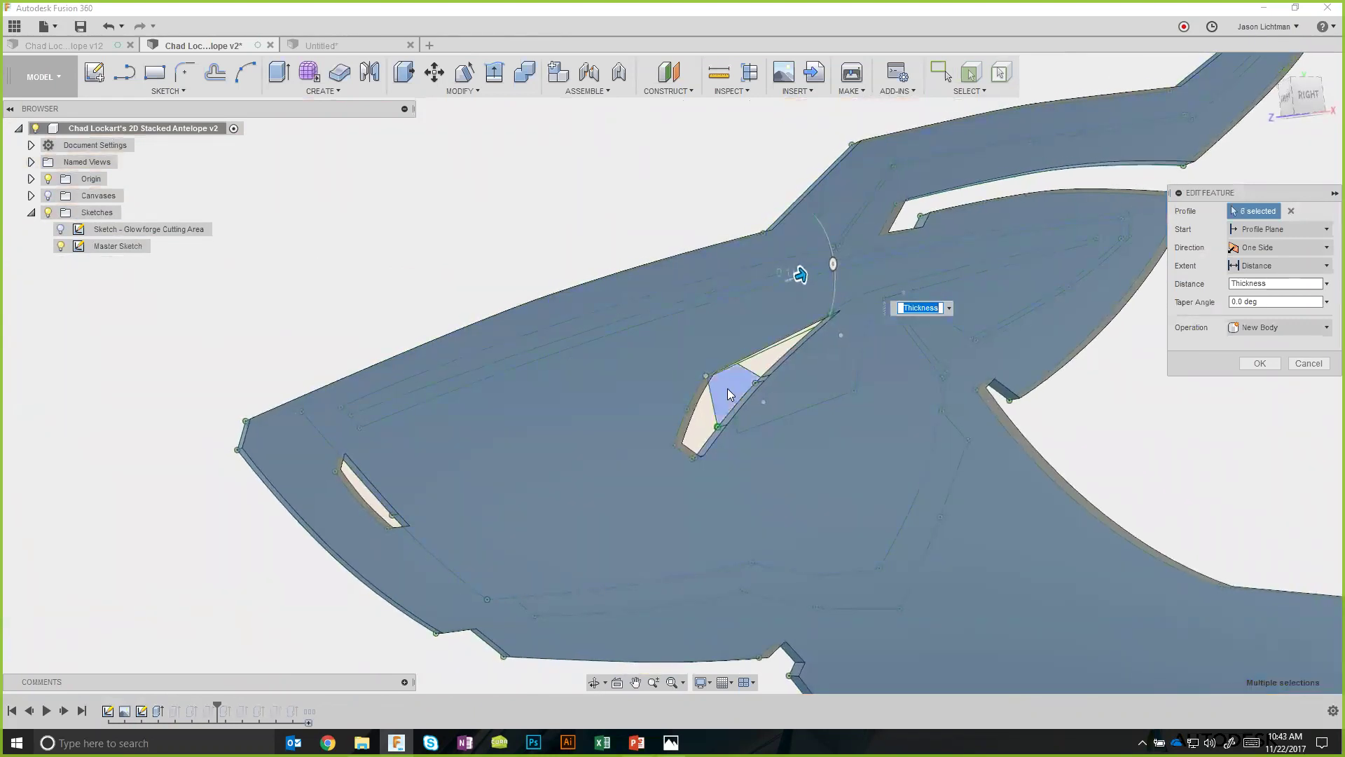
pyautogui.click(728, 387)
pyautogui.click(761, 362)
pyautogui.scroll(5, 768, 356)
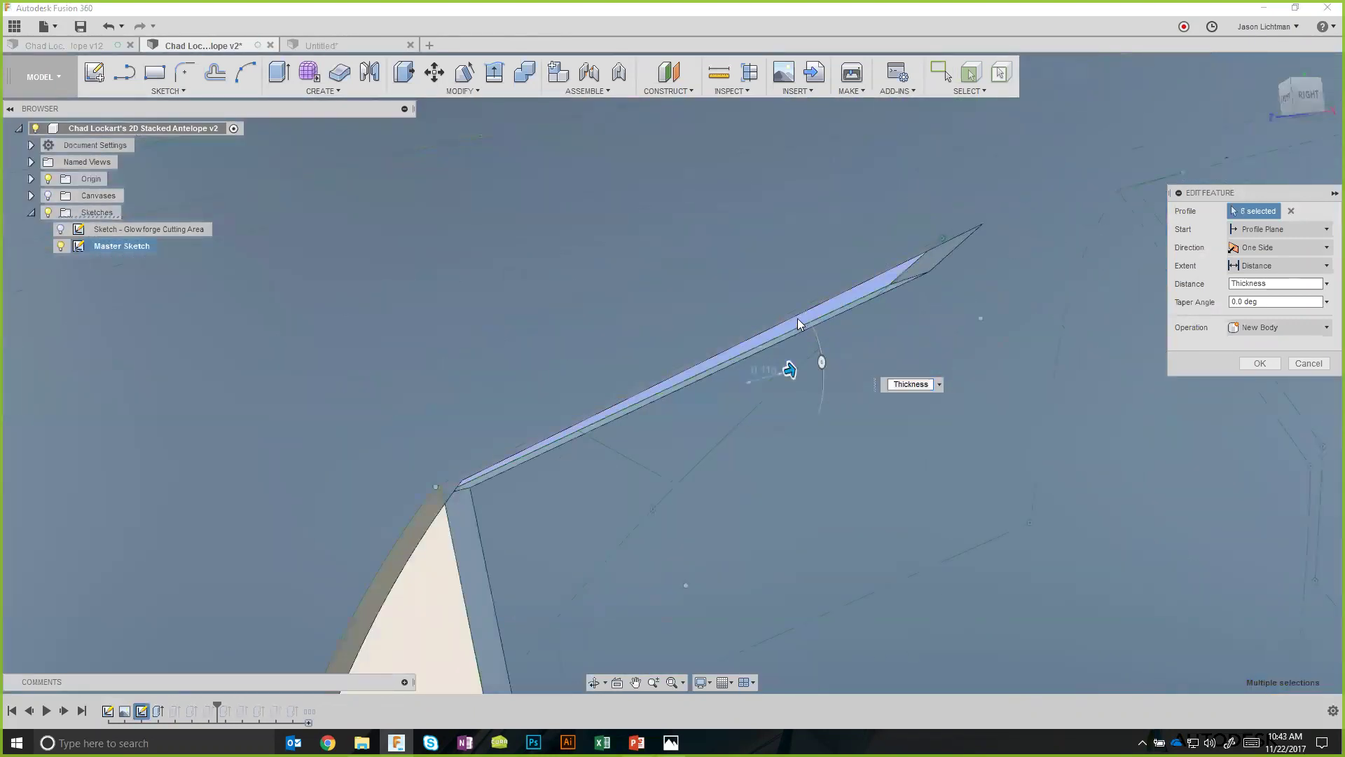
pyautogui.click(1276, 360)
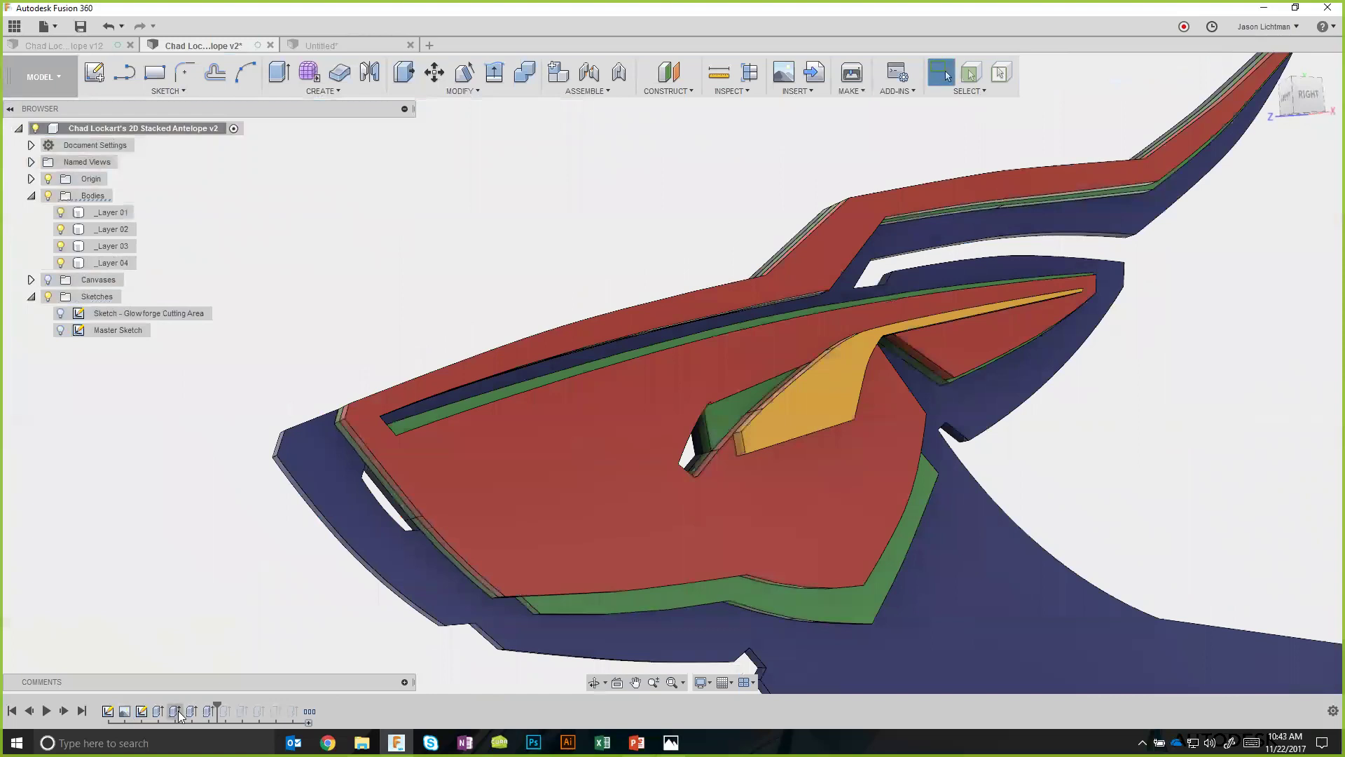
# Edit the _Layer 02 extrusion to remove the middle and rear profiles of the eye opening.
pyautogui.rightClick(176, 710)
pyautogui.click(222, 607)
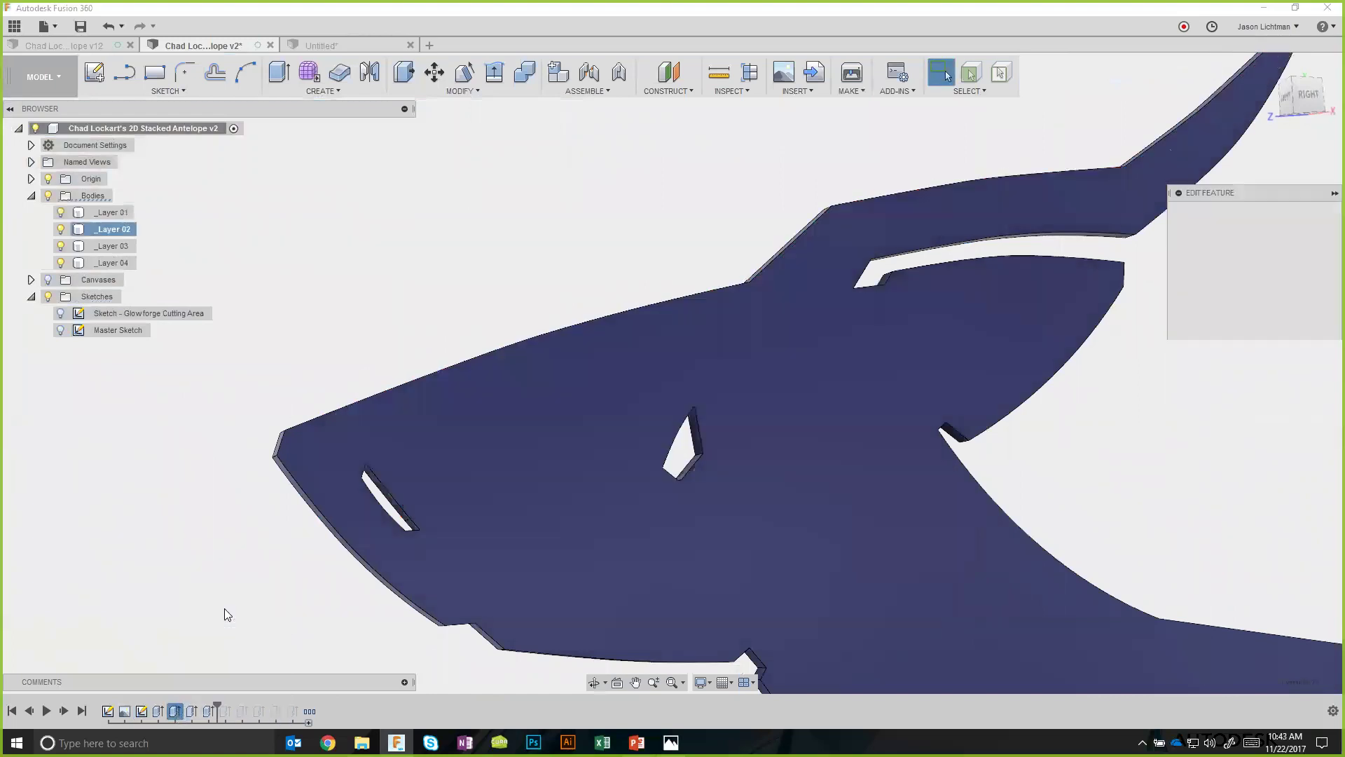
pyautogui.scroll(6, 710, 419)
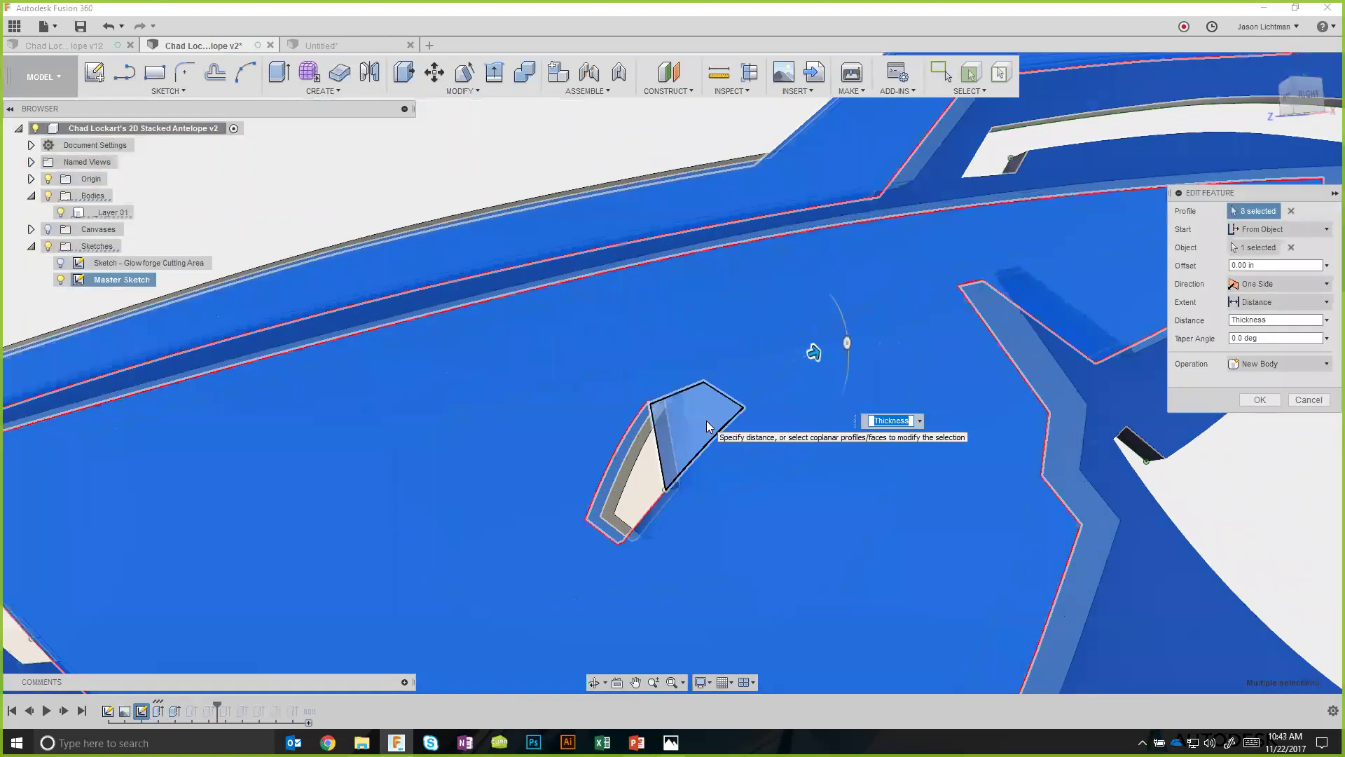
pyautogui.click(707, 420)
pyautogui.click(775, 369)
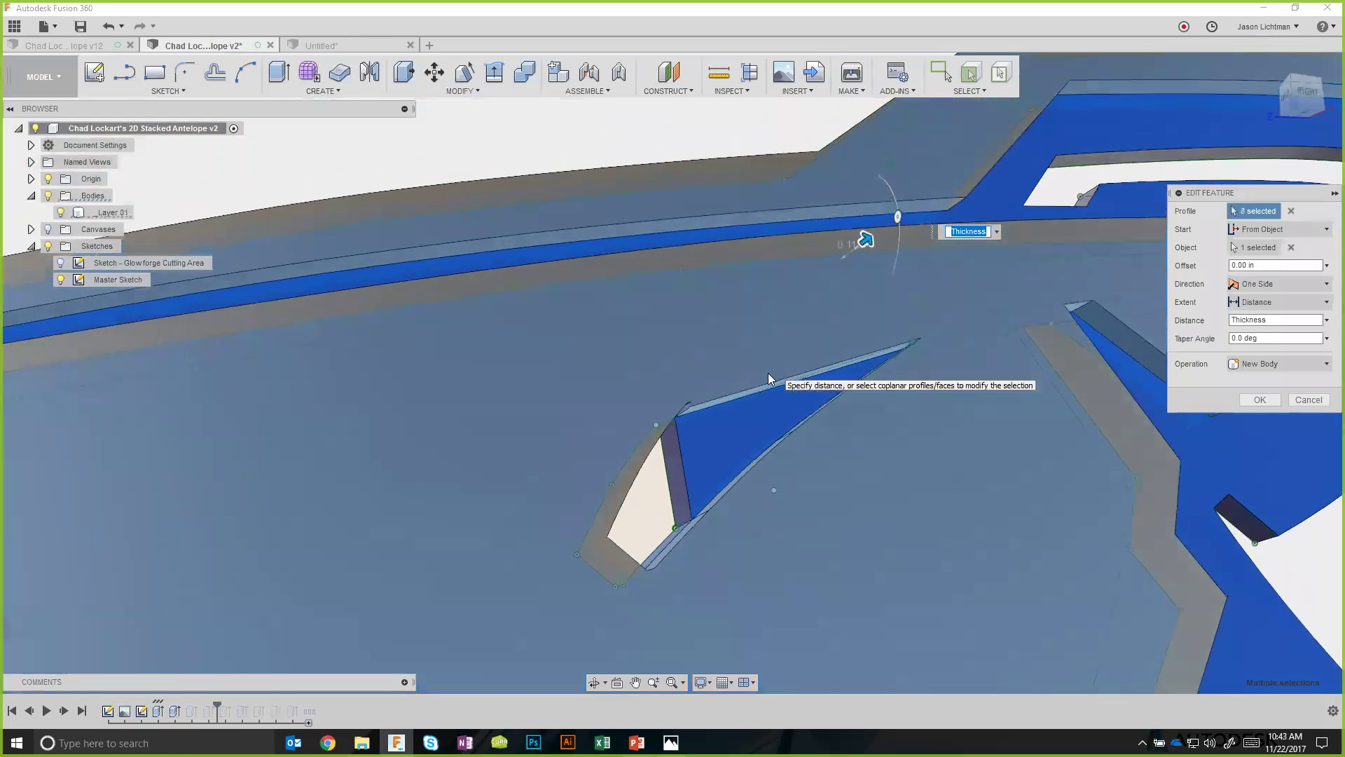
pyautogui.keyDown('shift'); pyautogui.moveTo(768, 372); pyautogui.dragTo(734, 416, button='middle'); pyautogui.keyUp('shift')
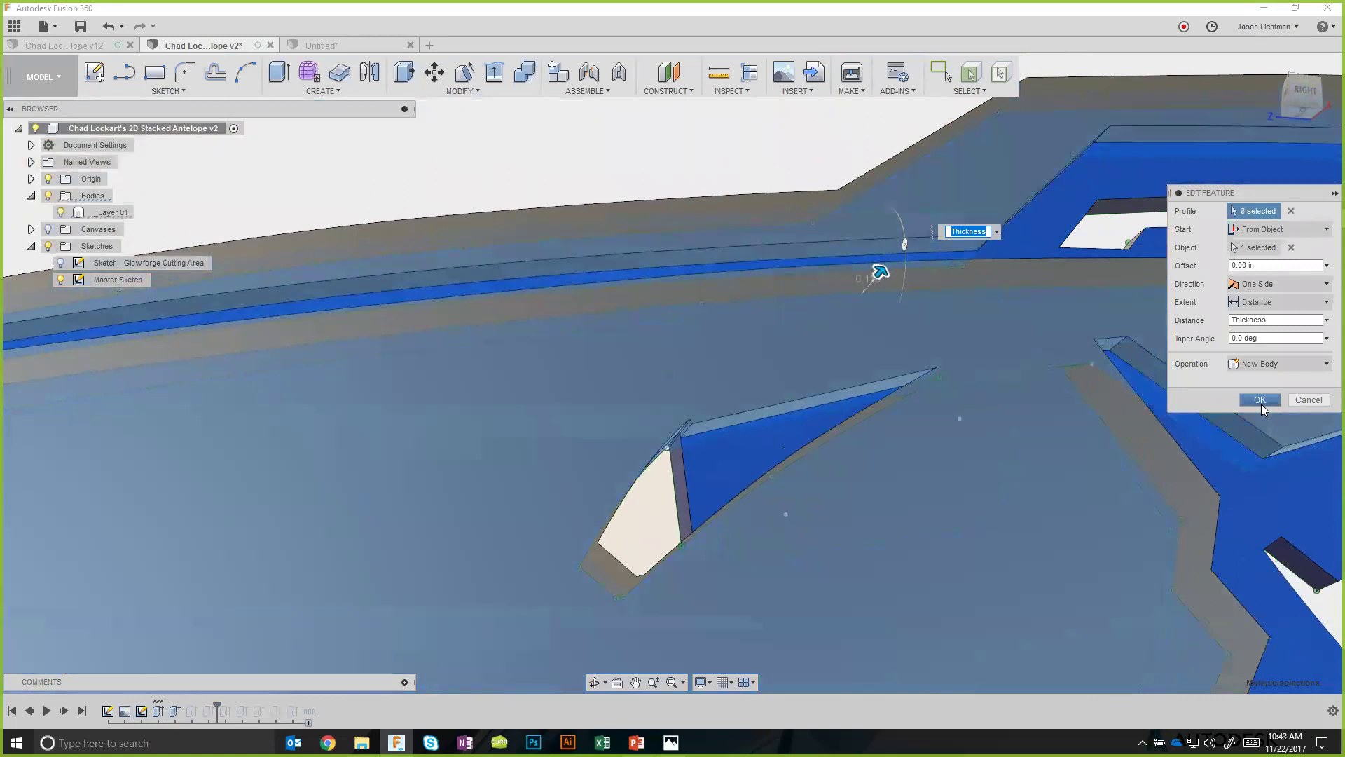
pyautogui.click(1260, 399)
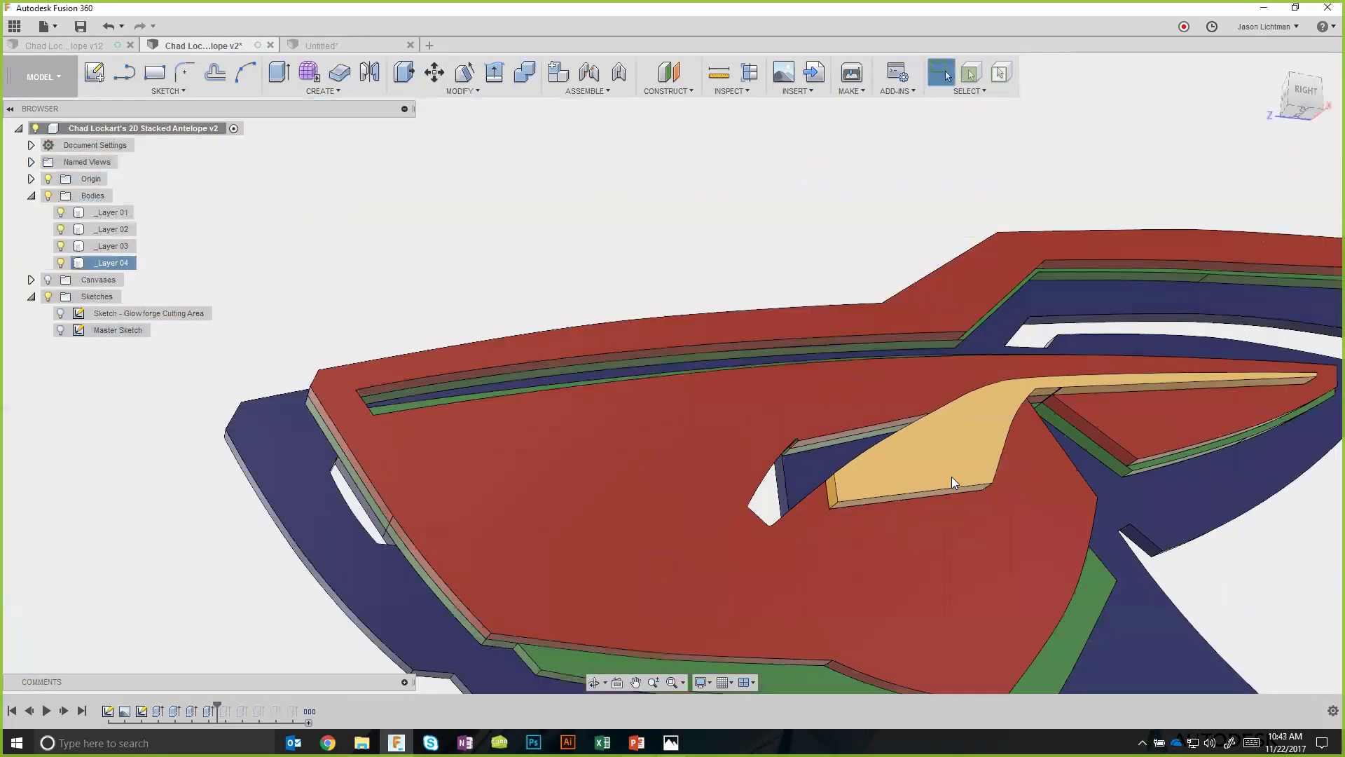
pyautogui.scroll(-3, 951, 477)
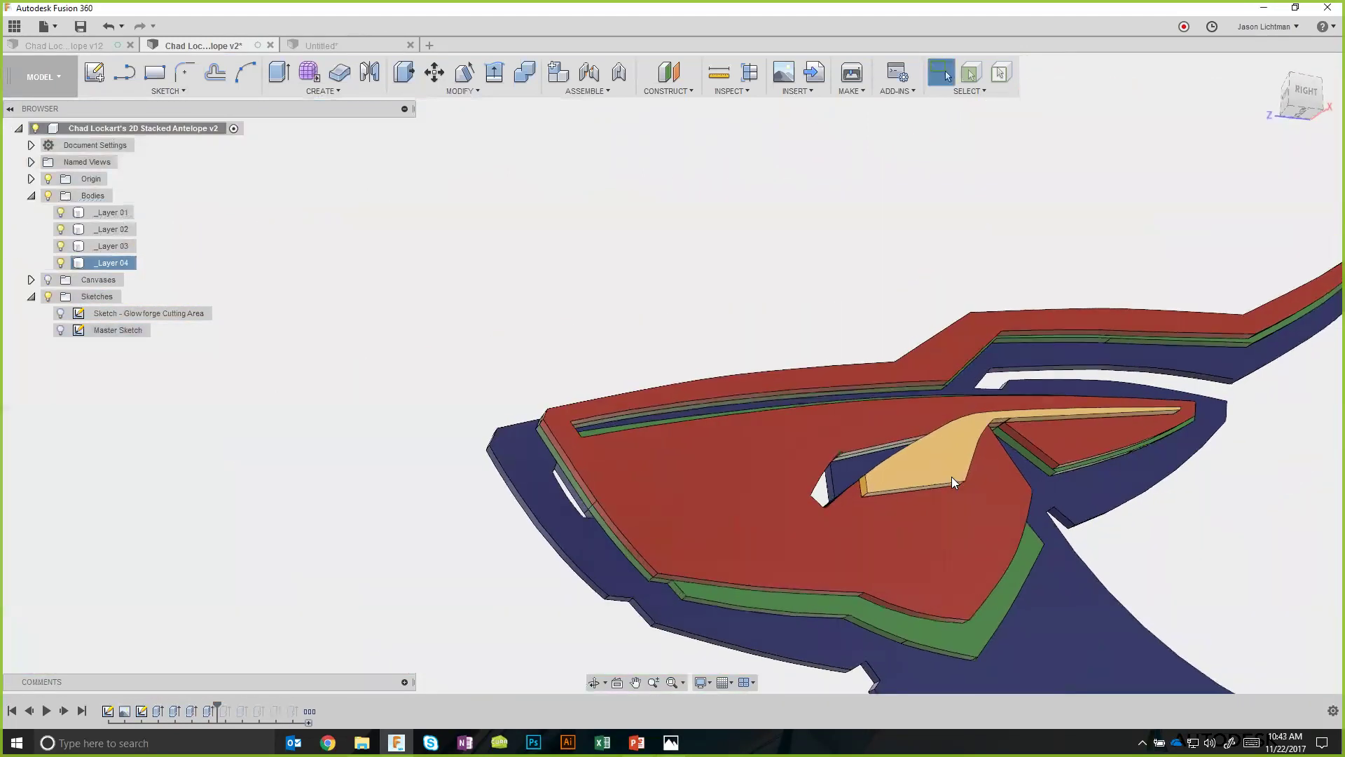
# Edit the _Layer 03 extrusion at the rear of the eye opening, setting its distance to -0.118 in.
pyautogui.click(380, 369)
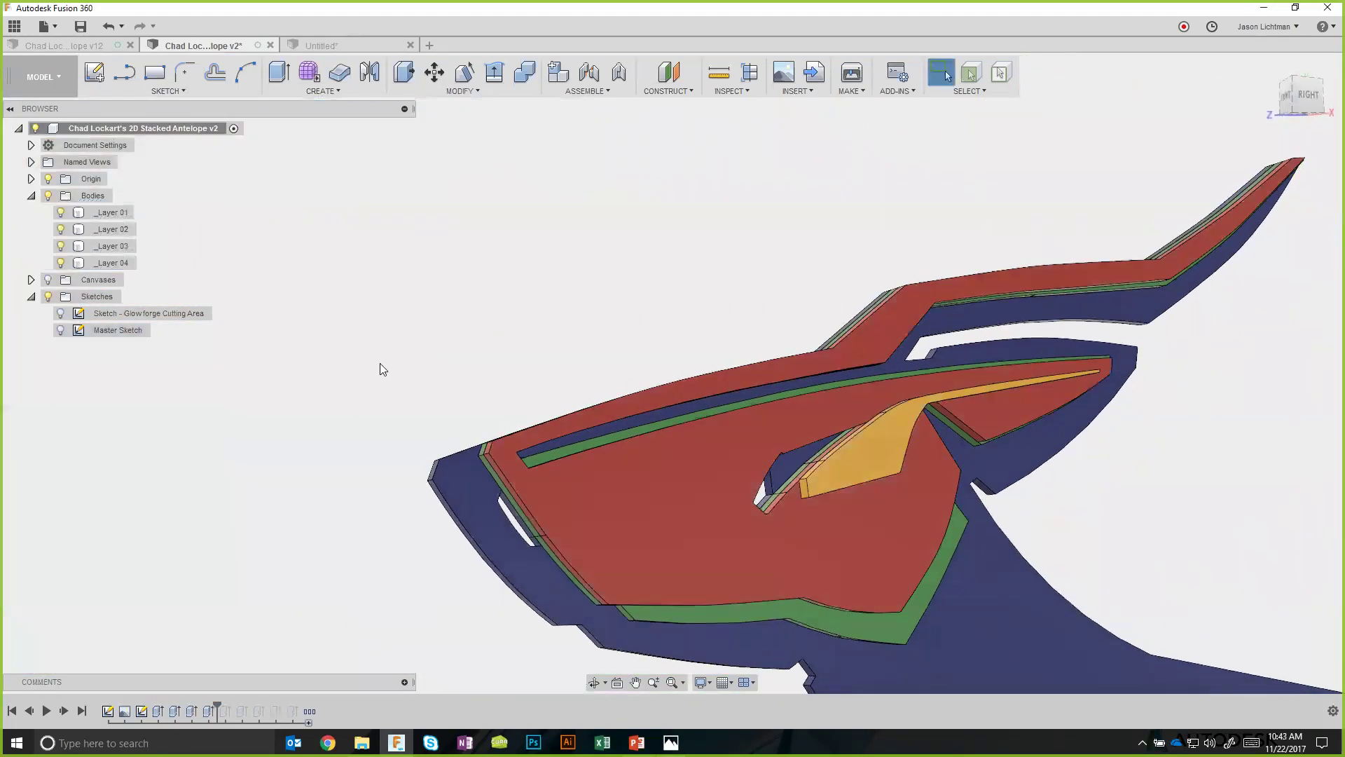
pyautogui.rightClick(196, 713)
pyautogui.click(219, 615)
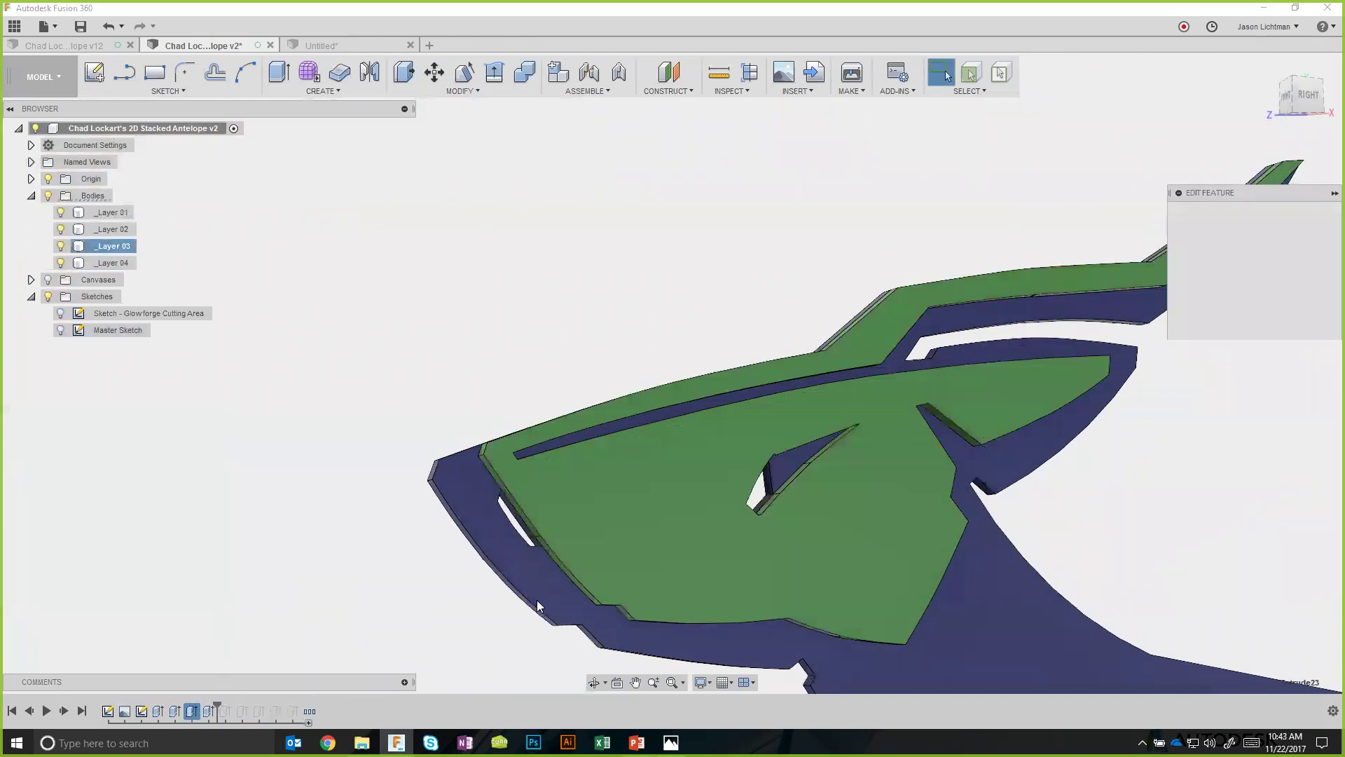
pyautogui.scroll(6, 777, 449)
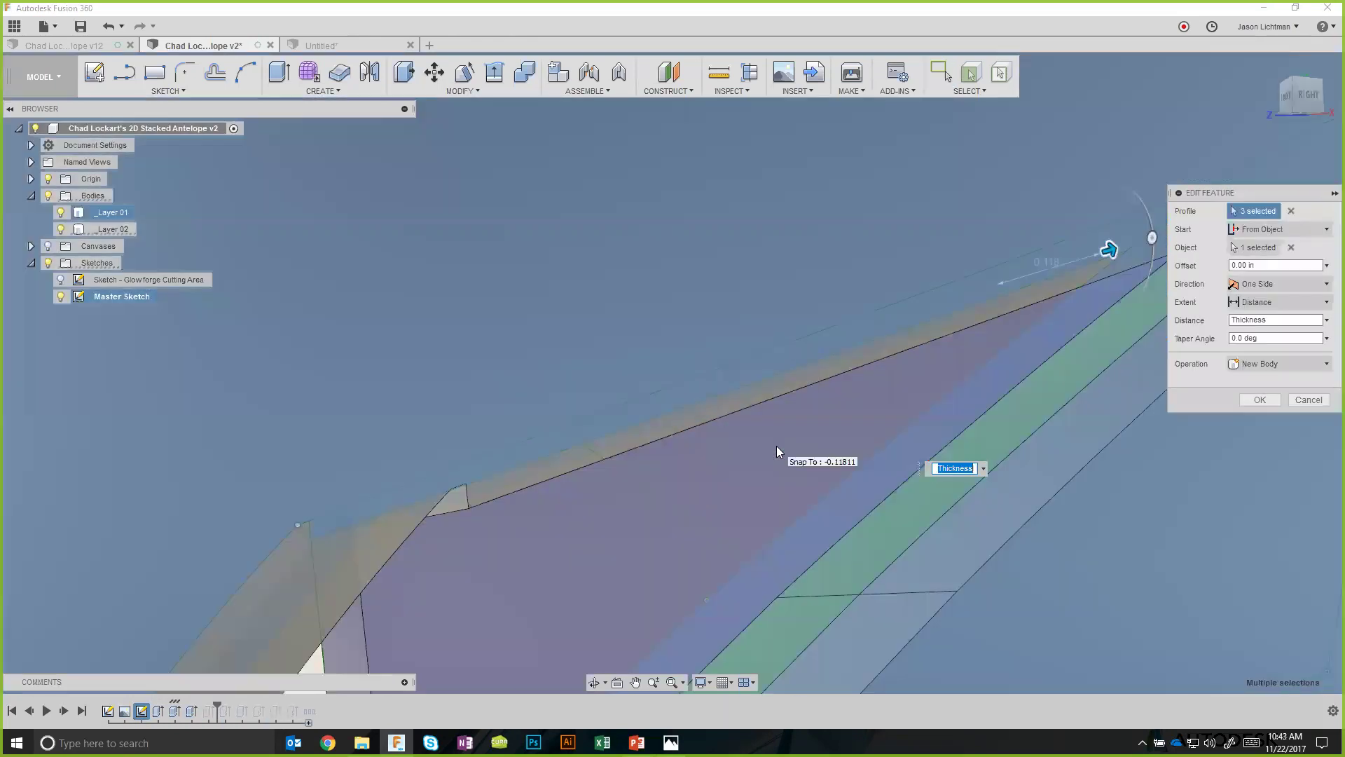
pyautogui.click(776, 447)
pyautogui.scroll(-3, 776, 451)
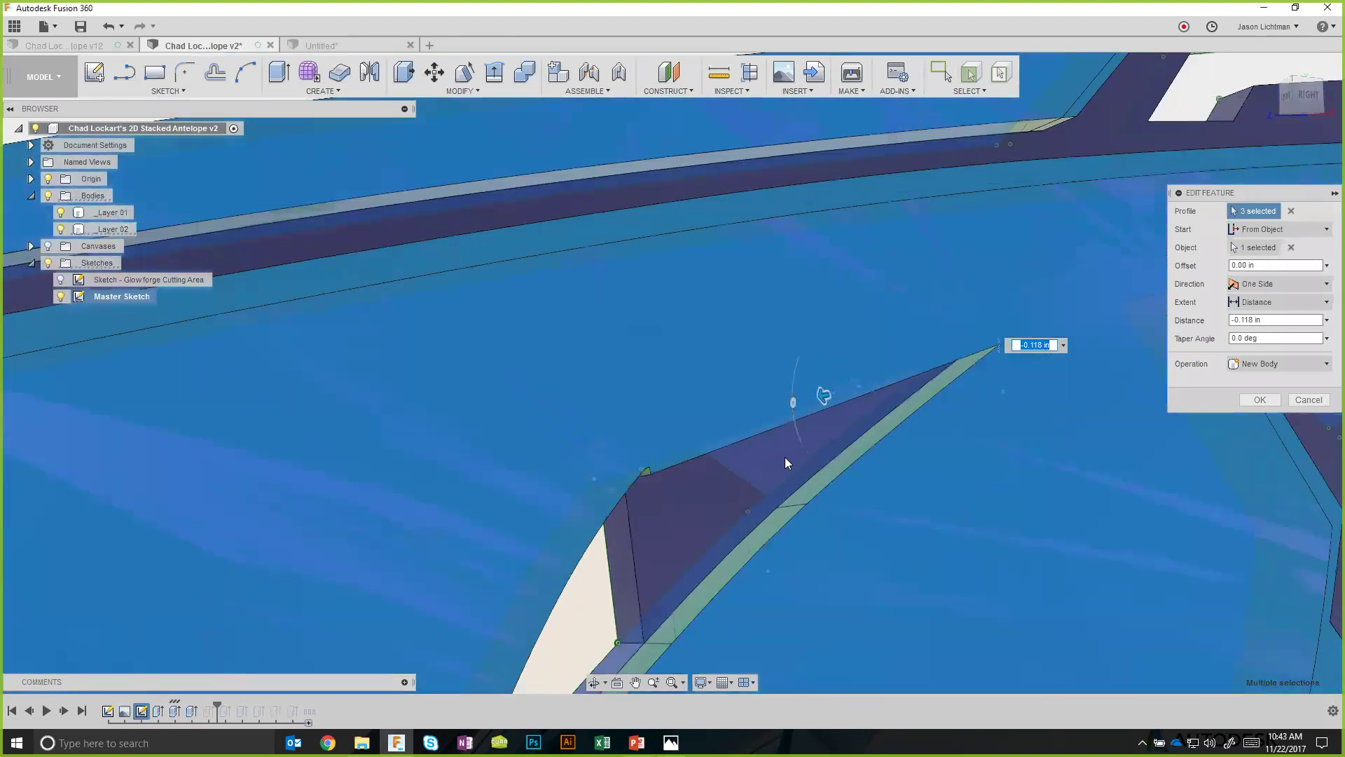
pyautogui.click(1259, 401)
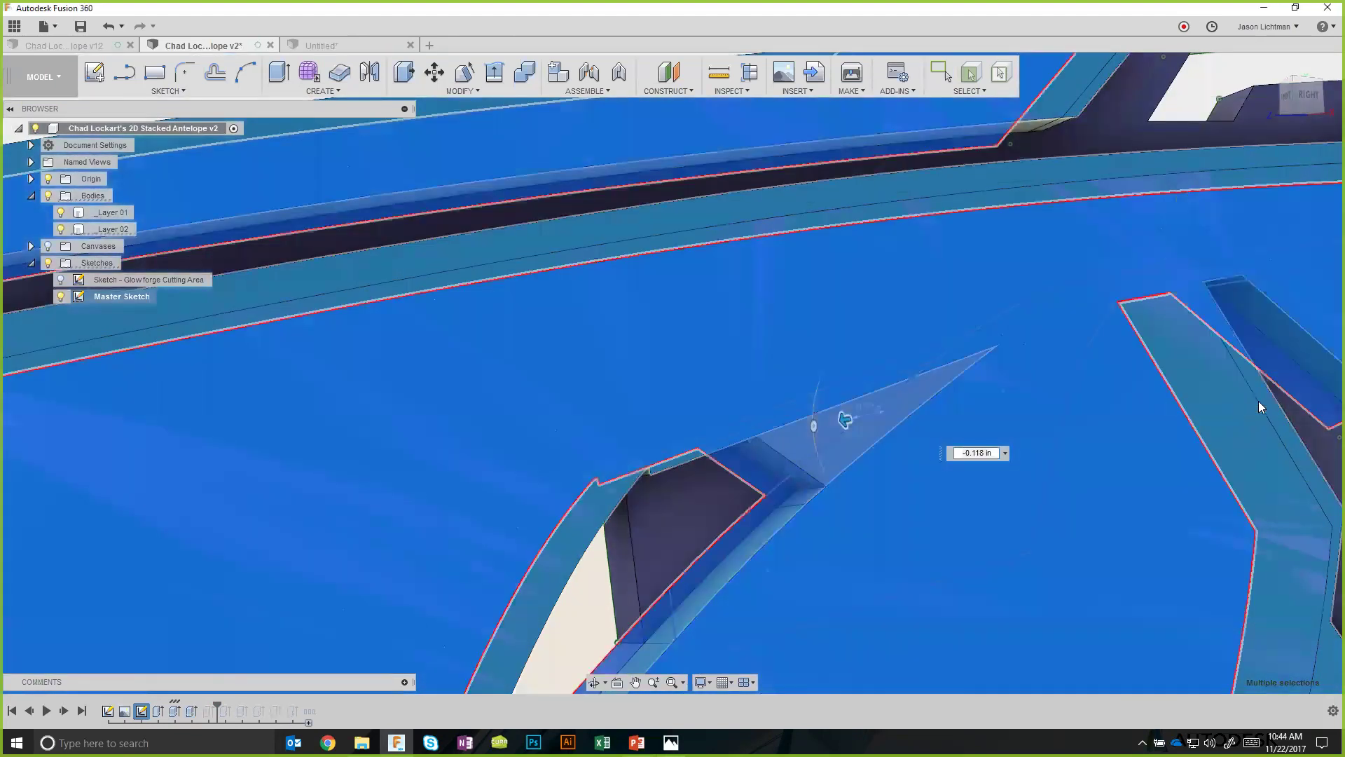
pyautogui.scroll(-5, 1082, 457)
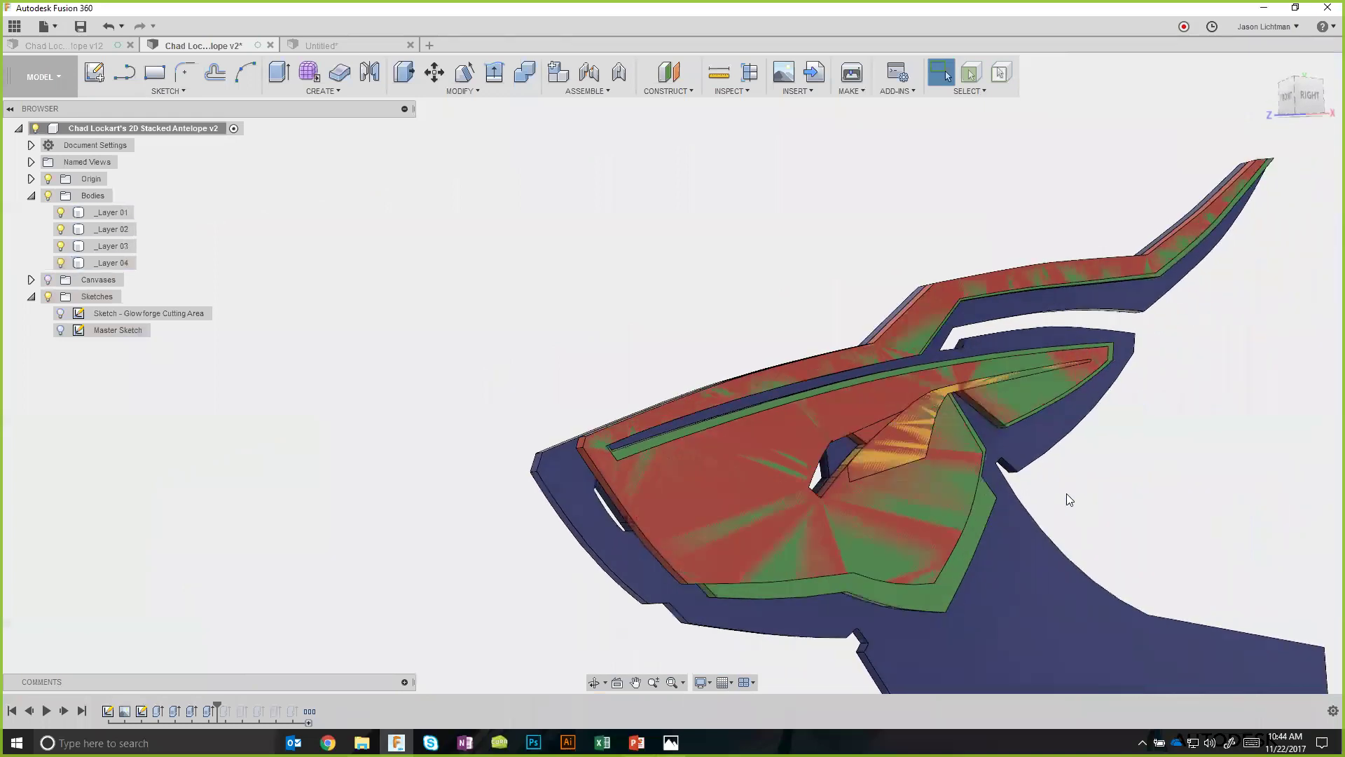
pyautogui.keyDown('shift'); pyautogui.moveTo(1067, 494); pyautogui.dragTo(1051, 496, button='middle'); pyautogui.keyUp('shift')
# Delete the four extrusions that form bodies _Layer 01 to _Layer 04.
pyautogui.keyDown('shift'); pyautogui.moveTo(220, 533); pyautogui.dragTo(245, 493, button='middle'); pyautogui.keyUp('shift')
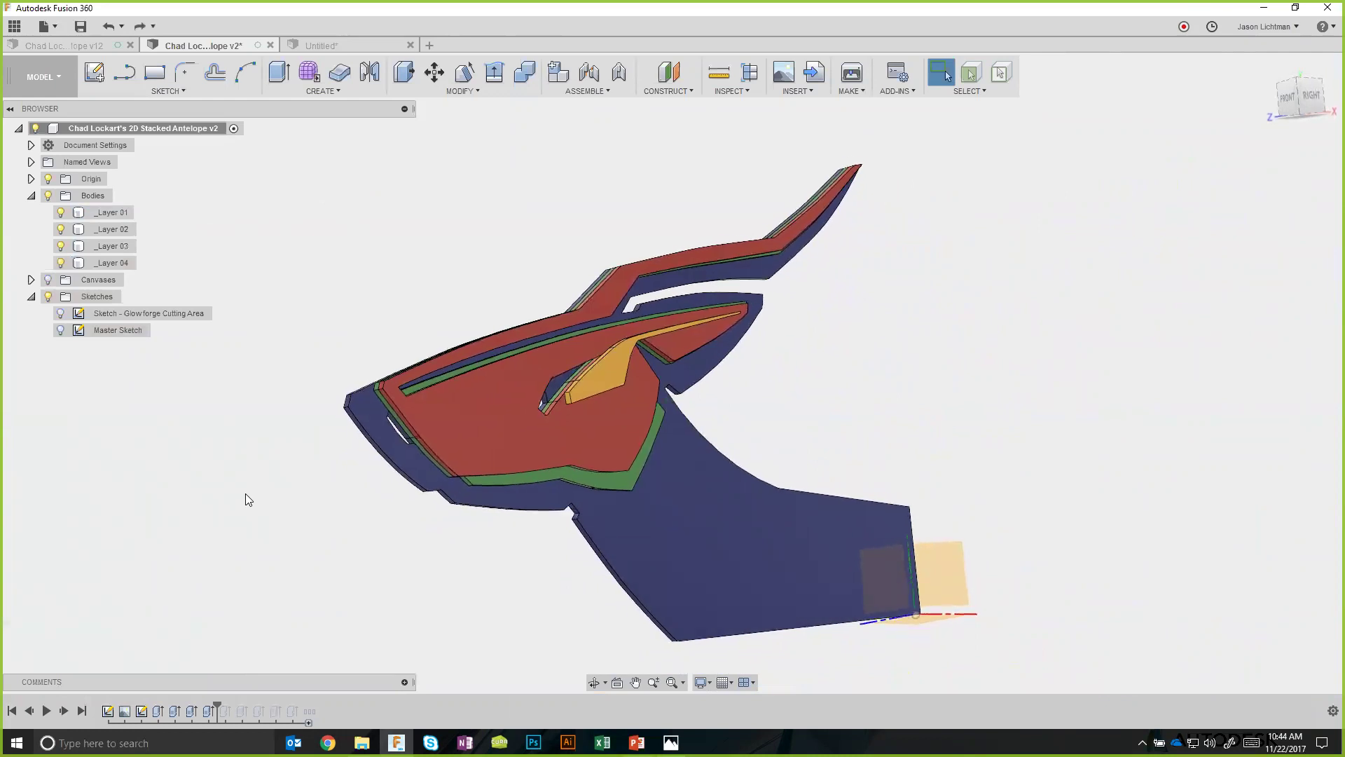
pyautogui.click(206, 710)
pyautogui.keyDown('shift'); pyautogui.click(160, 711); pyautogui.keyUp('shift')
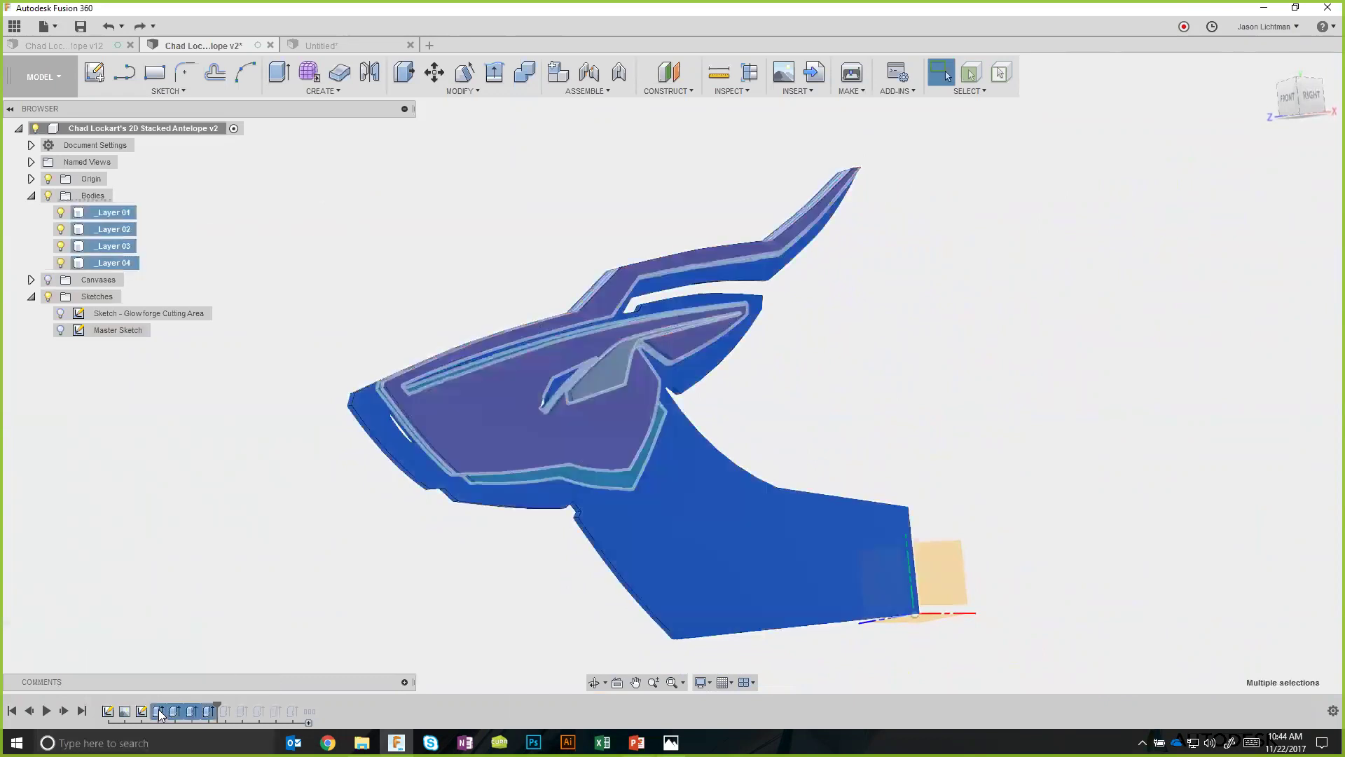
pyautogui.press('Delete')
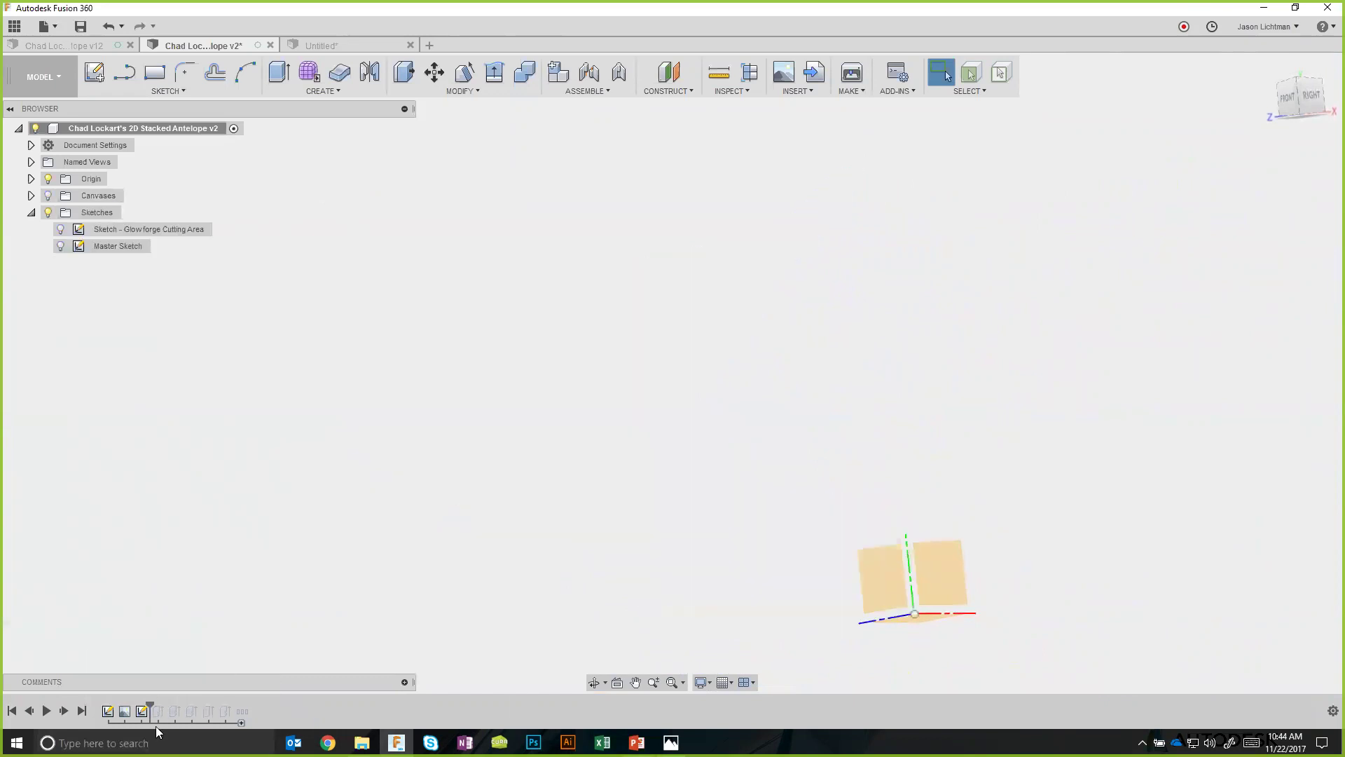
# Roll the timeline forward past the wooden layer extrusions, then hide the origin and expand the collapsed timeline group.
pyautogui.moveTo(151, 709); pyautogui.dragTo(234, 710)
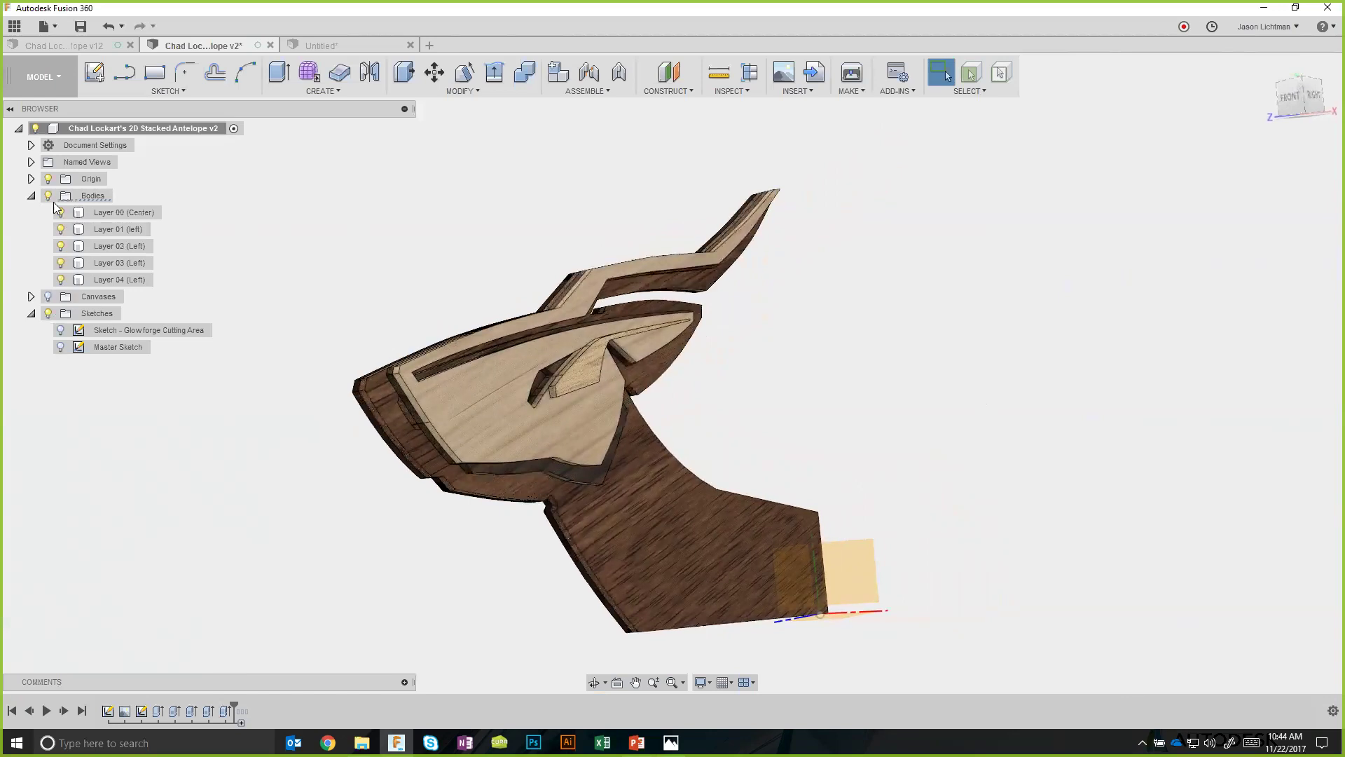
pyautogui.click(50, 180)
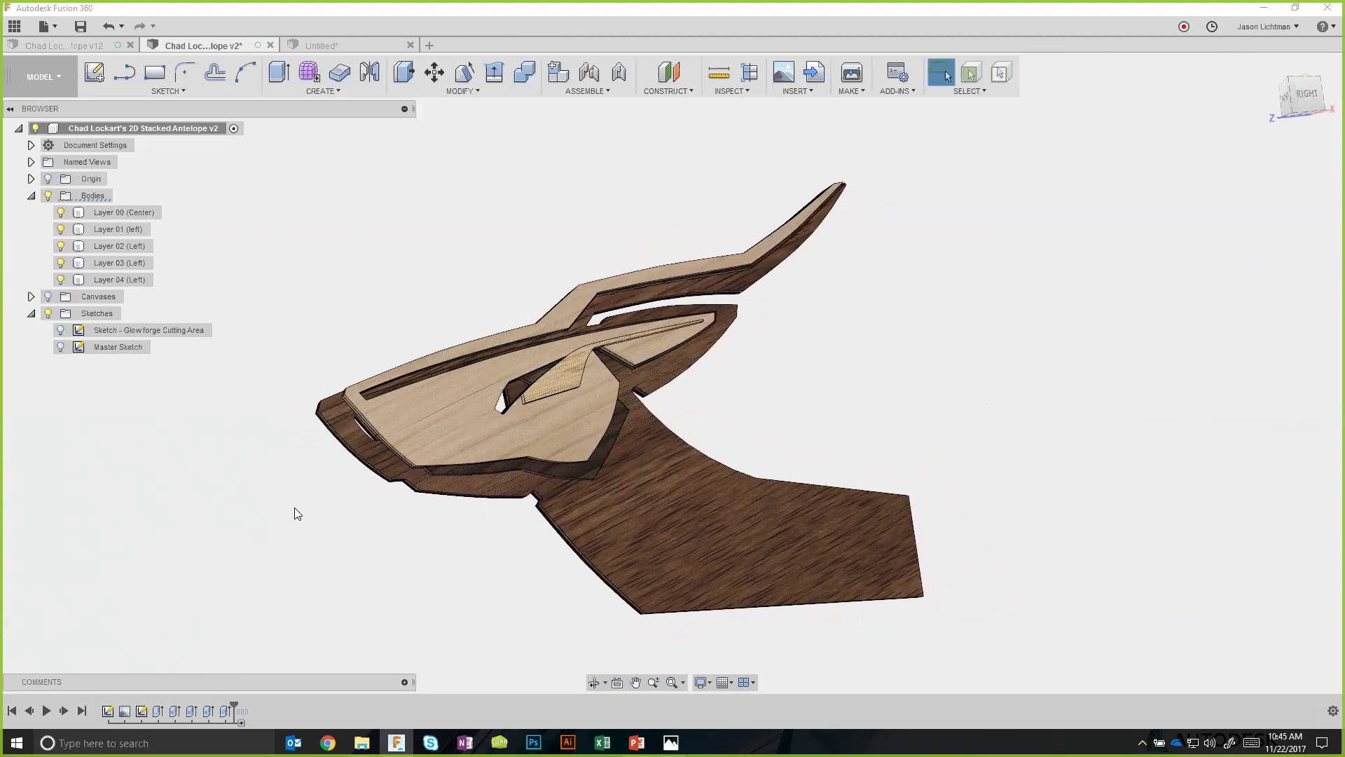
pyautogui.click(241, 722)
# Open the Master Sketch for editing and examine the concentric alignment pin circles near the eye.
pyautogui.rightClick(142, 712)
pyautogui.click(177, 609)
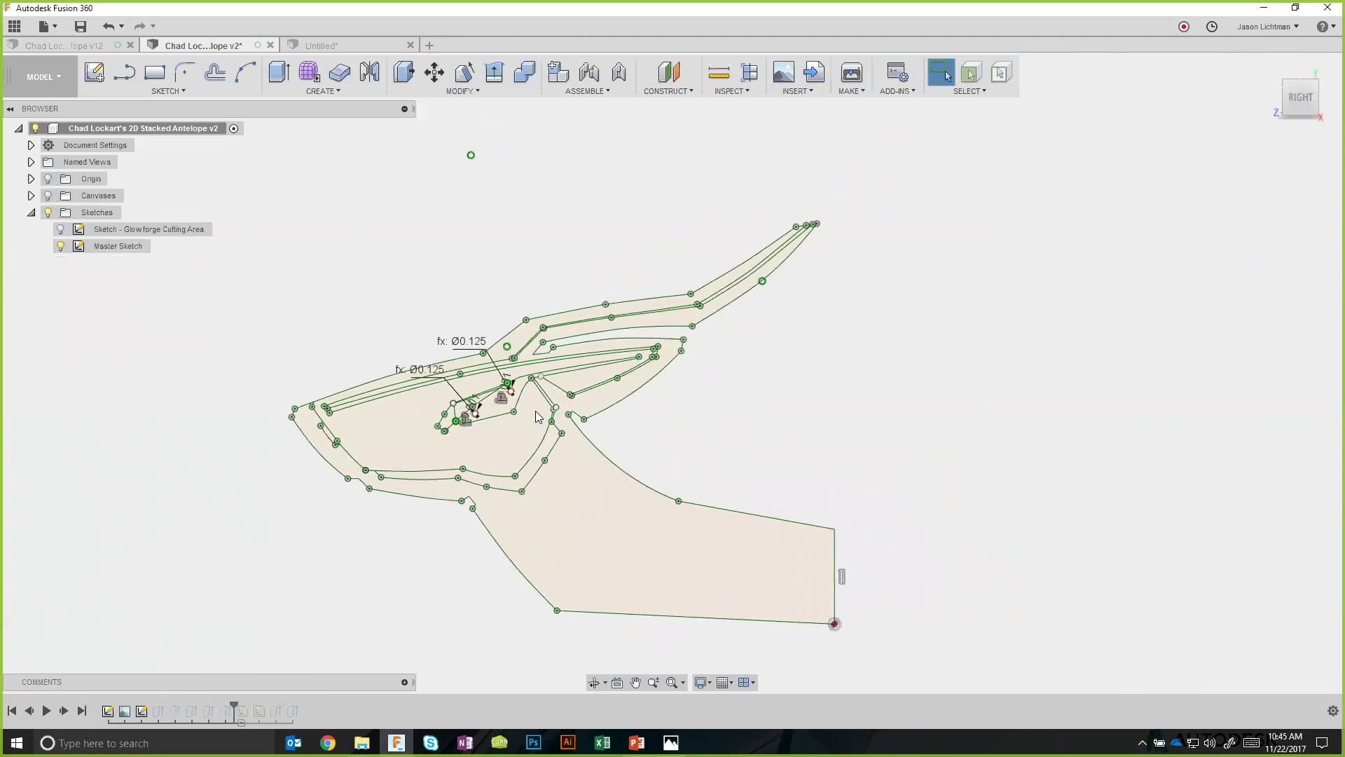
pyautogui.scroll(8, 477, 401)
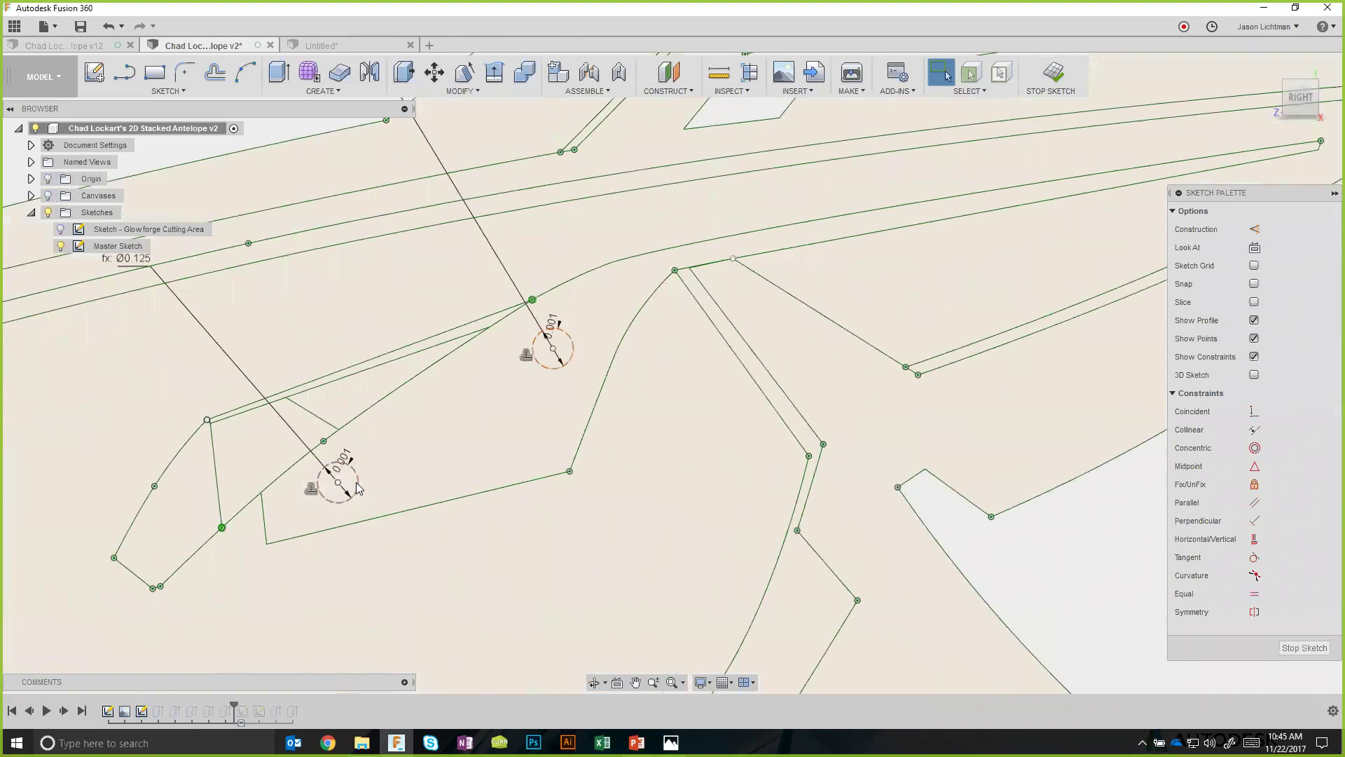
pyautogui.scroll(4, 355, 481)
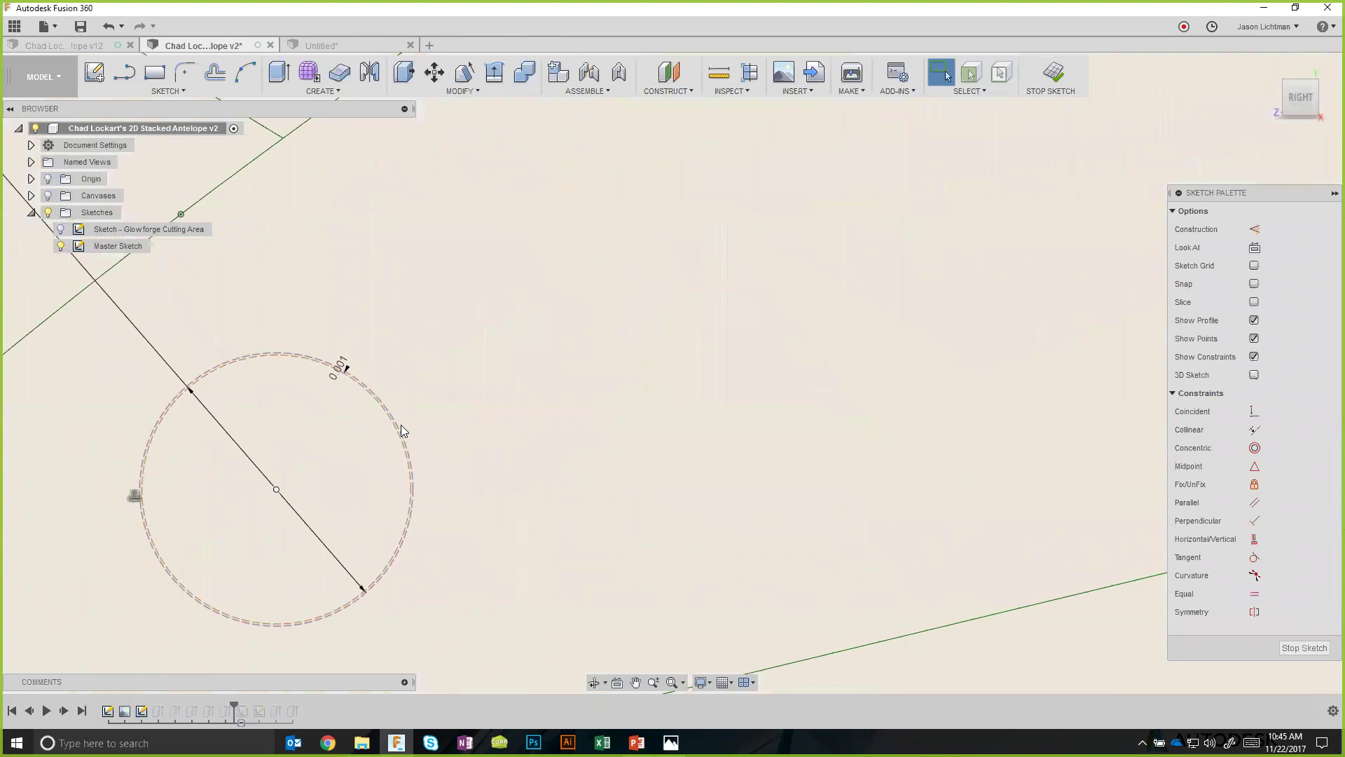
pyautogui.scroll(-6, 639, 459)
pyautogui.scroll(-4, 493, 275)
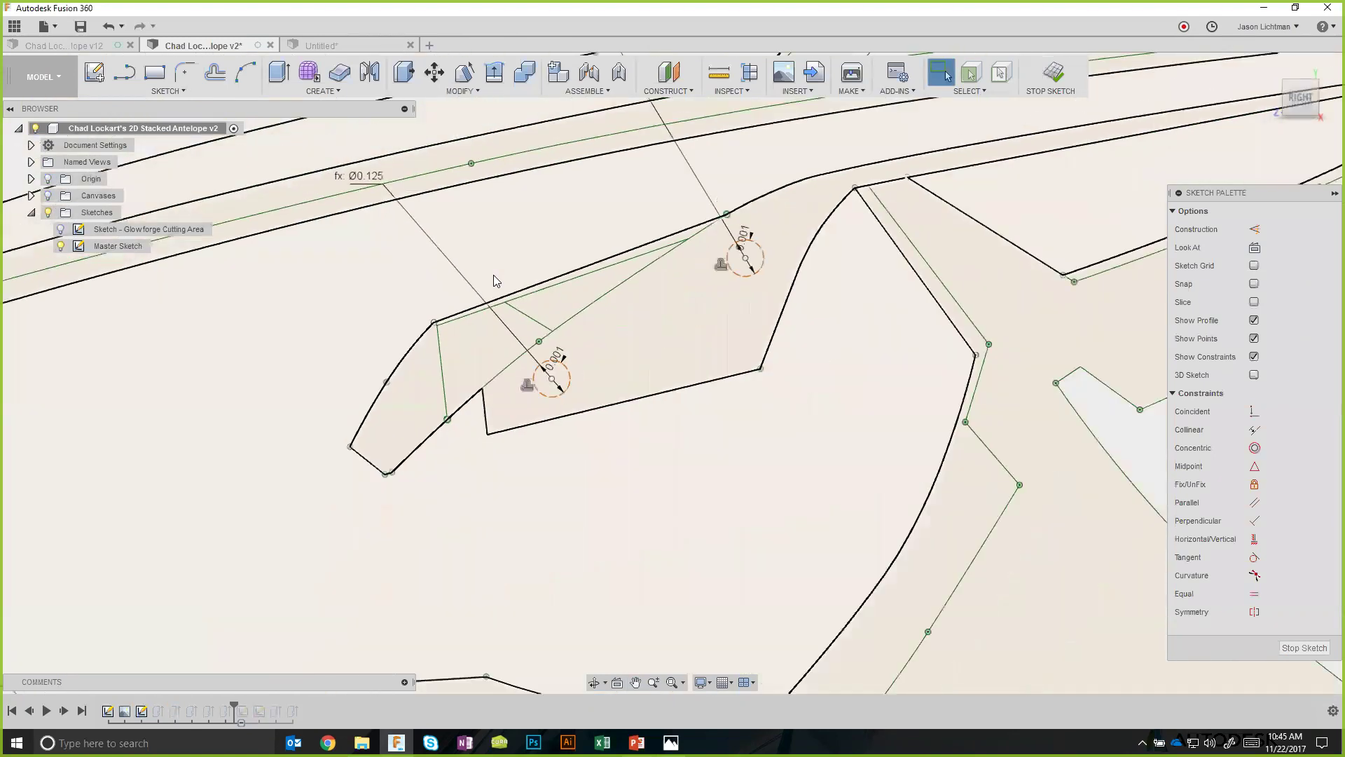
# Move the diameter label of the front alignment pin circle closer to it and check the dimension's expression.
pyautogui.moveTo(382, 183); pyautogui.dragTo(461, 284)
pyautogui.doubleClick(463, 286)
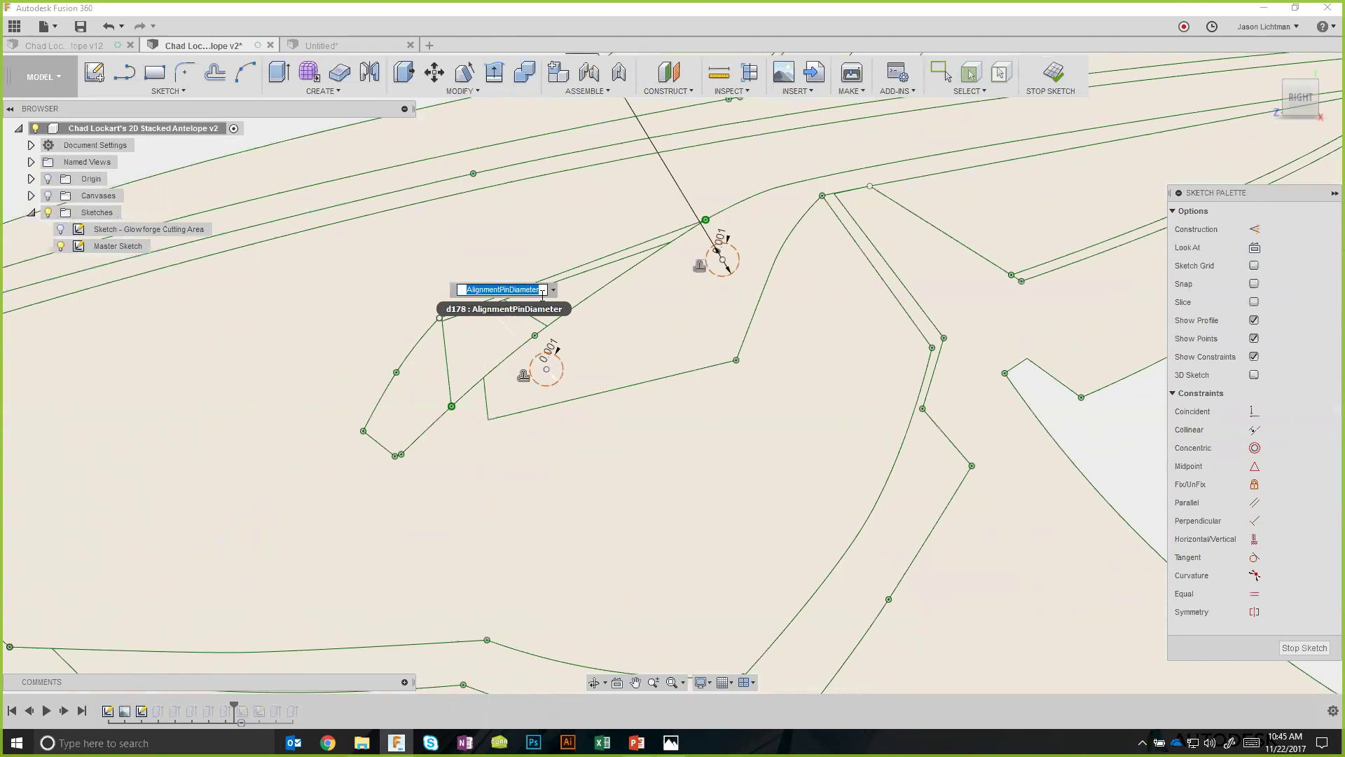
pyautogui.press('Return')
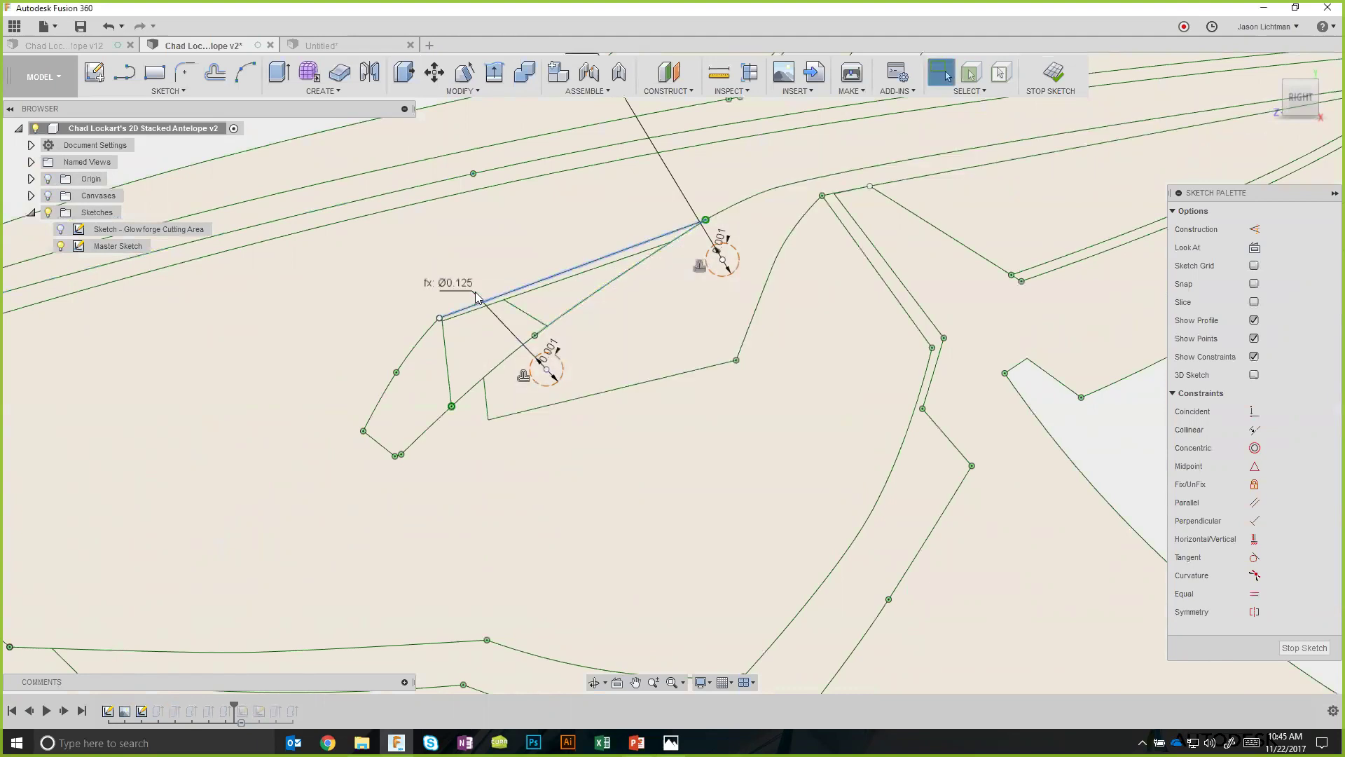
# Set the offset between the two concentric circles of the front alignment pin to the kerf parameter.
pyautogui.scroll(10, 559, 367)
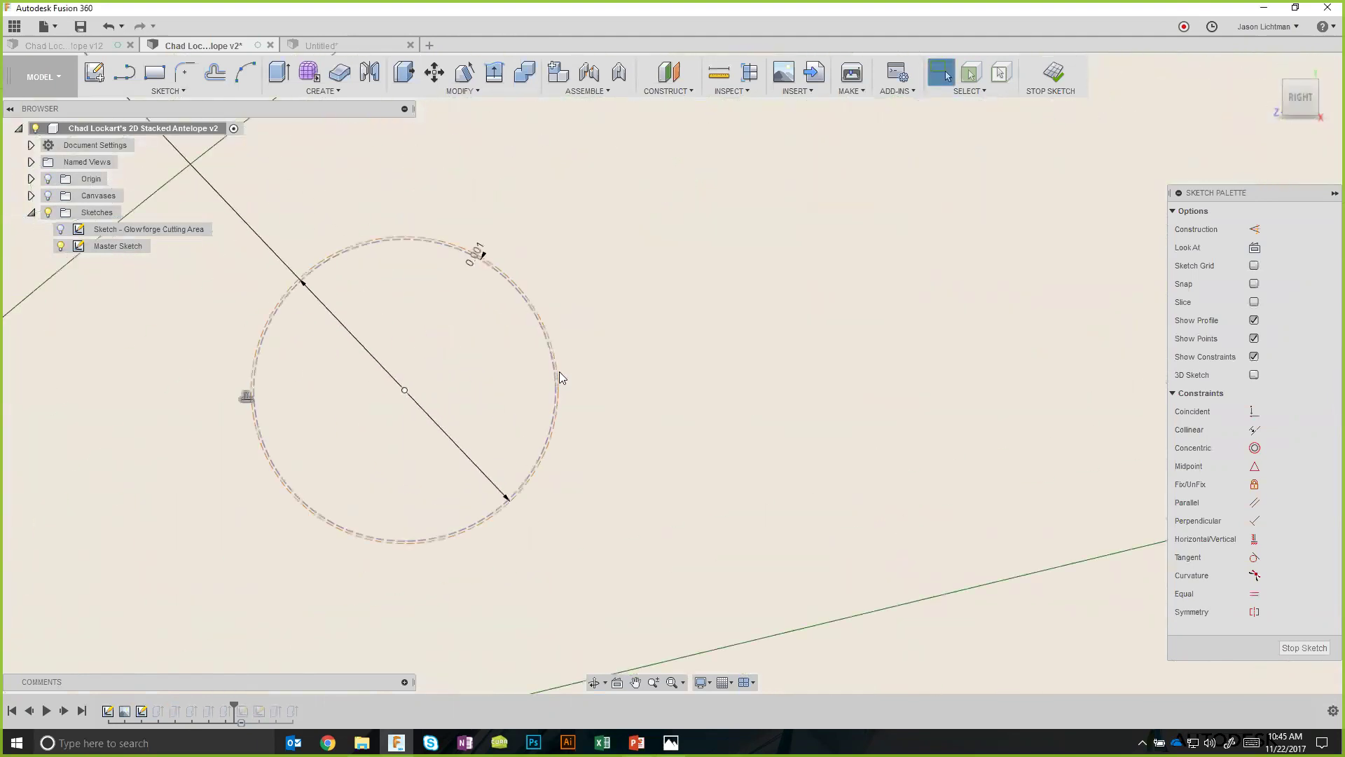
pyautogui.scroll(3, 550, 342)
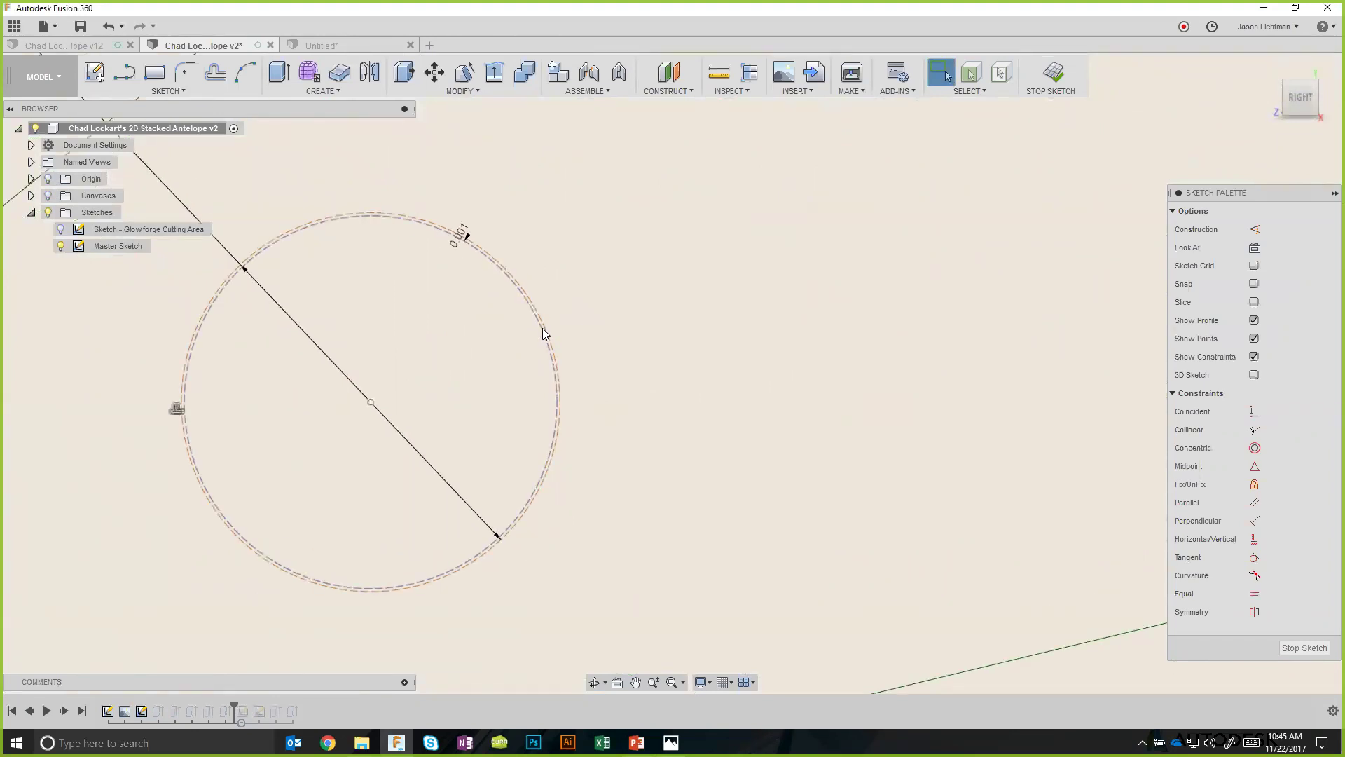
pyautogui.click(463, 234)
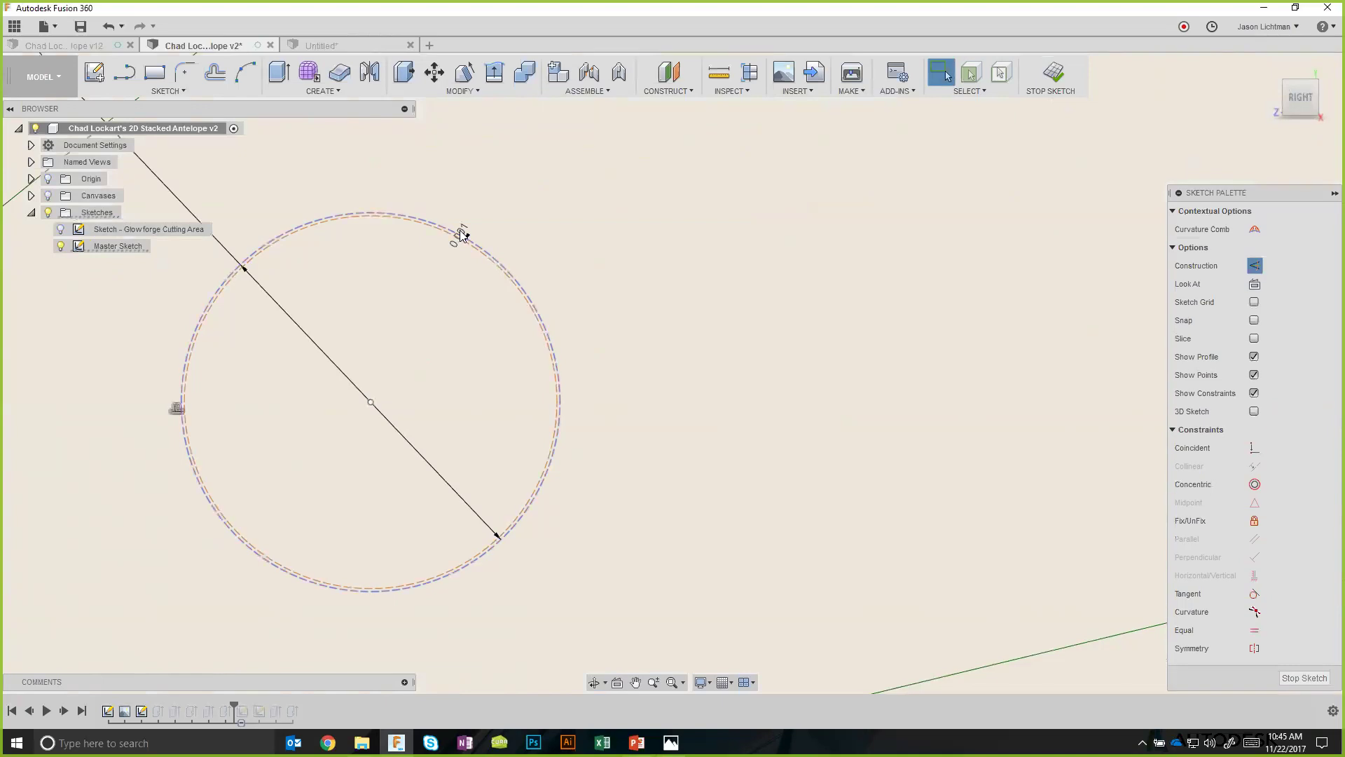
pyautogui.doubleClick(463, 235)
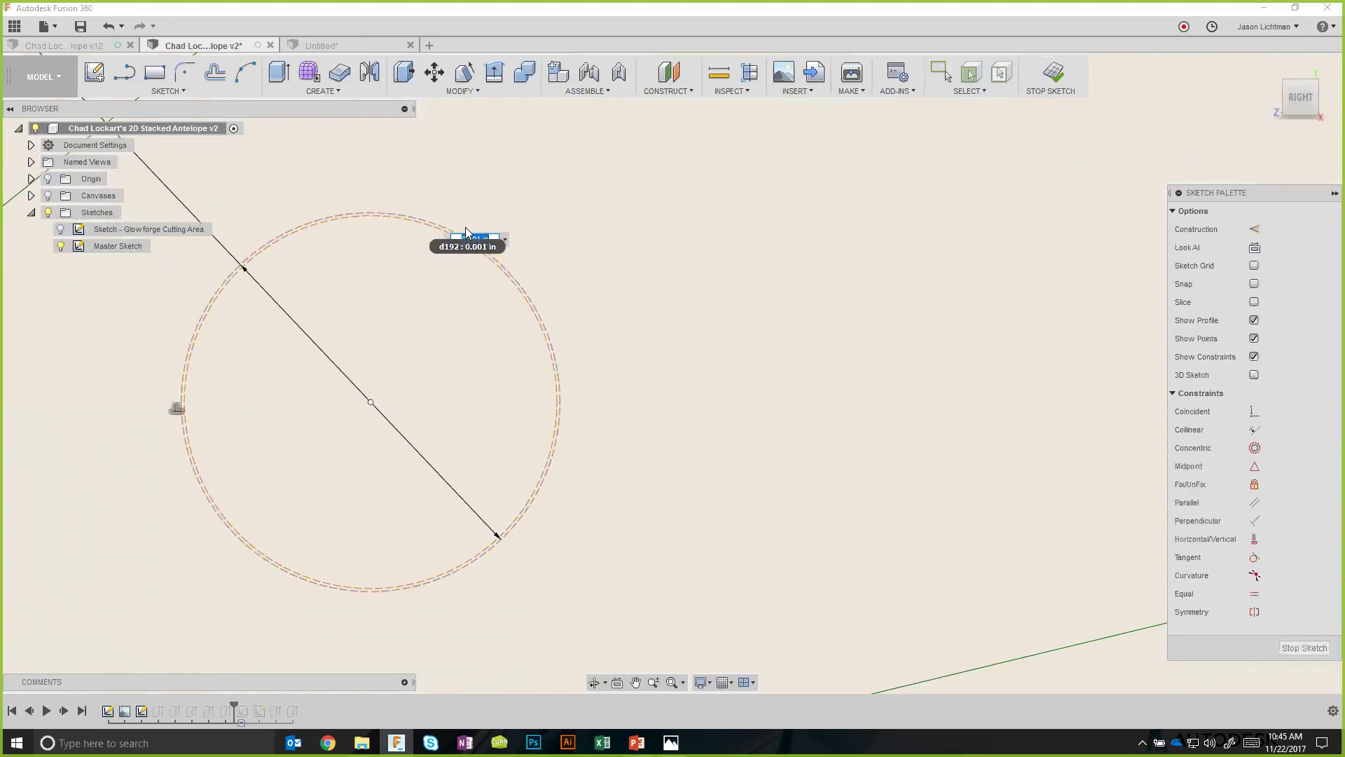
pyautogui.write('kerf')
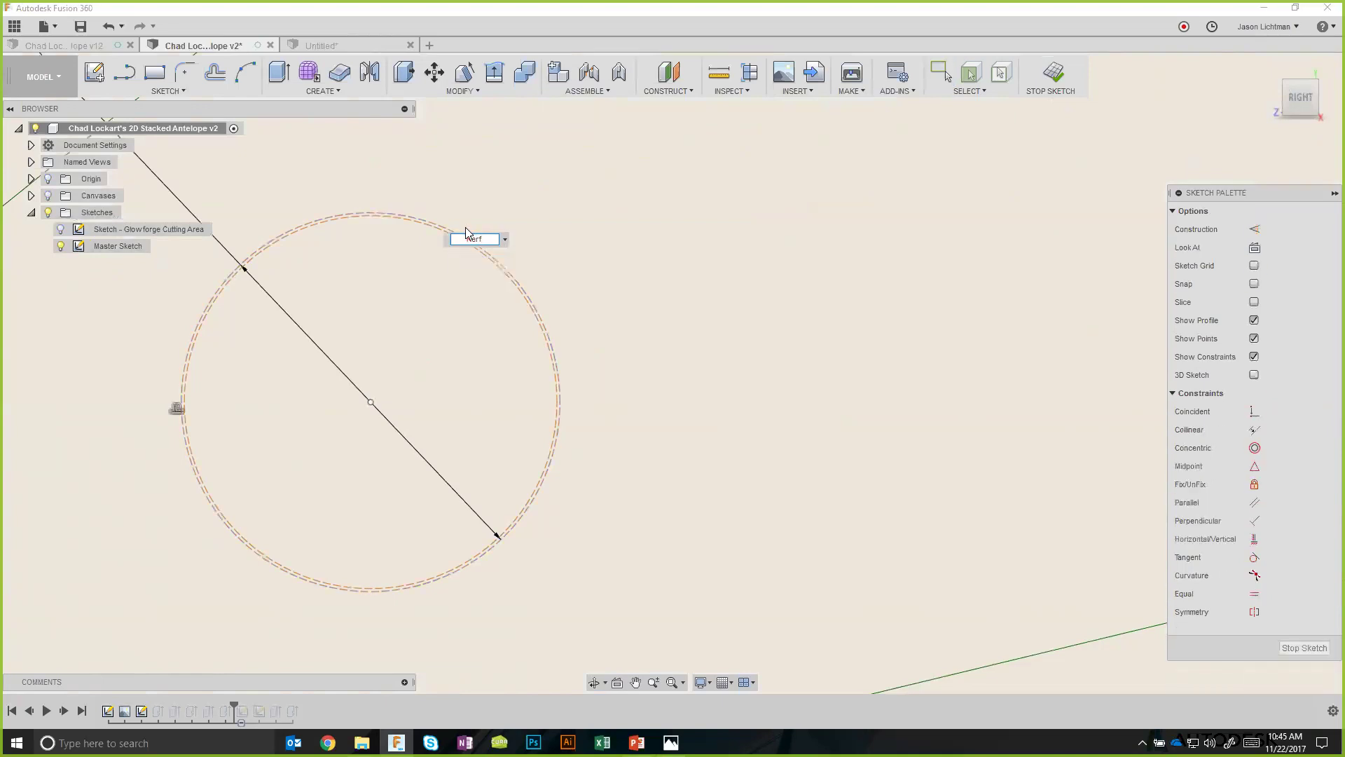
pyautogui.press('Return')
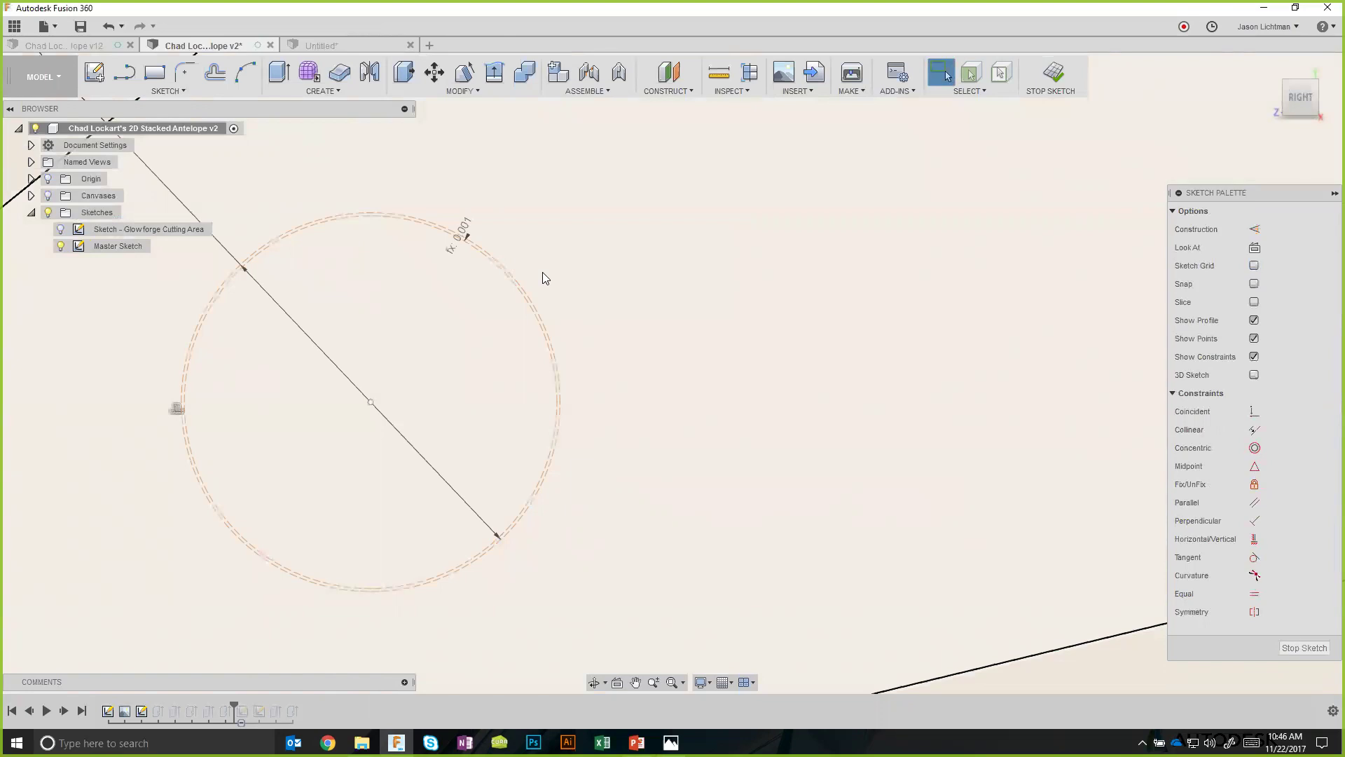
# Move the front alignment pin circles to about Y 3.81, Z 6.61 in and fix their centre point.
pyautogui.scroll(-10, 542, 277)
pyautogui.scroll(-2, 541, 278)
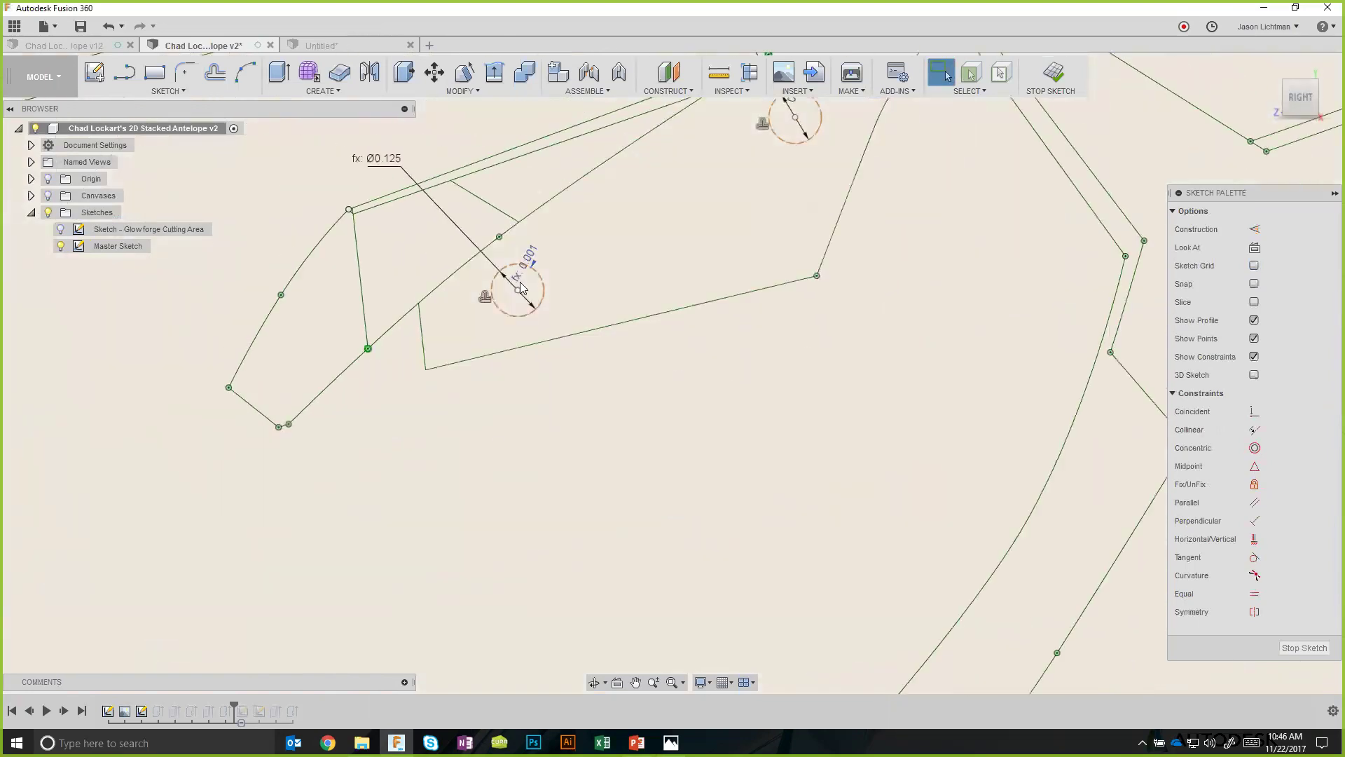
pyautogui.moveTo(520, 290)
pyautogui.mouseDown()
pyautogui.moveTo(541, 310)
pyautogui.moveTo(501, 305)
pyautogui.mouseUp()
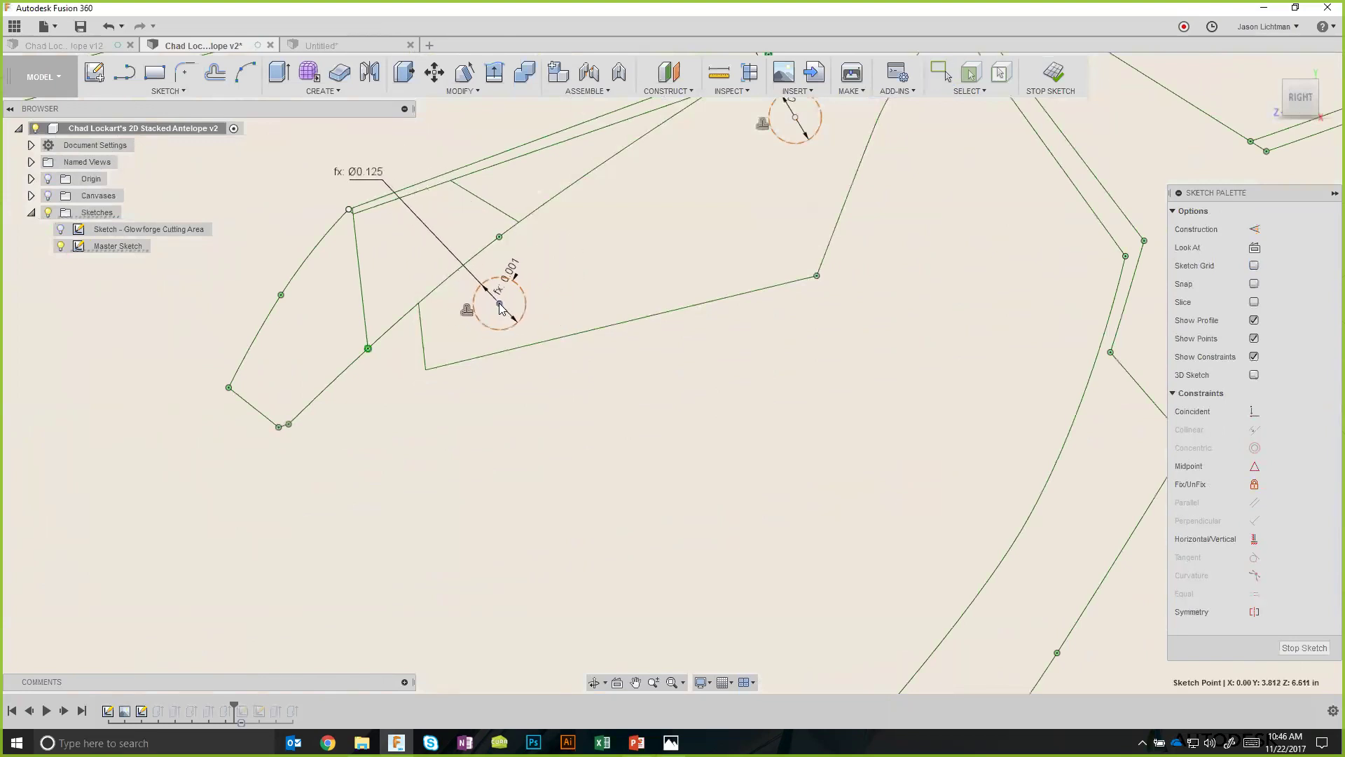
pyautogui.click(941, 72)
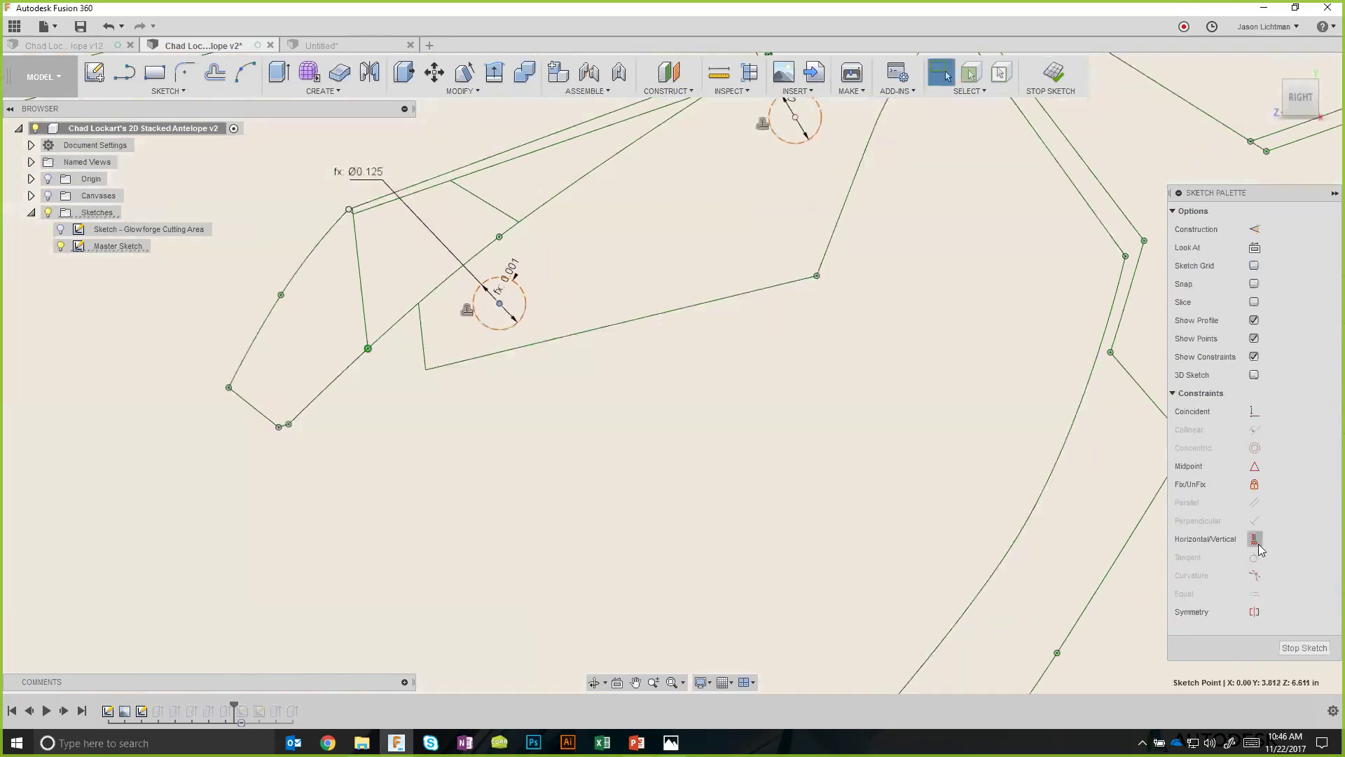
pyautogui.click(1254, 485)
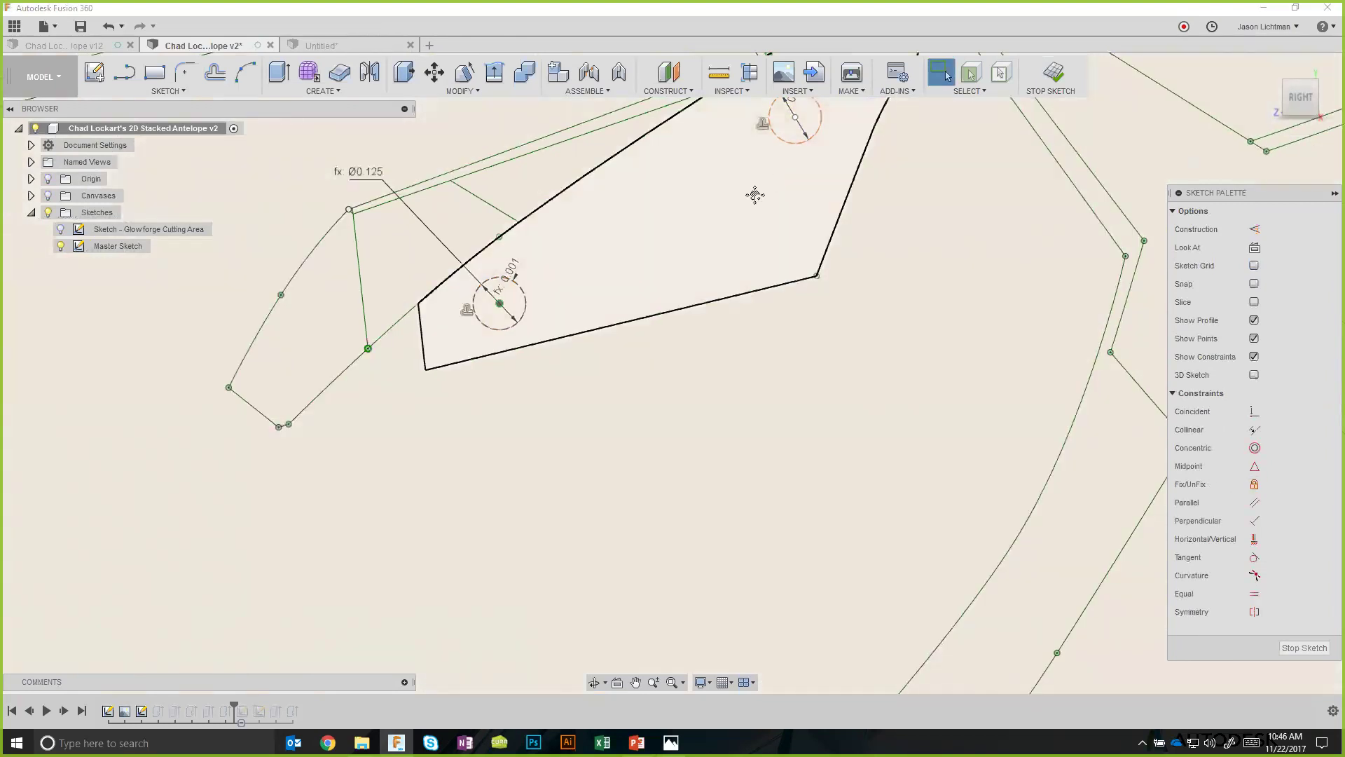
# Move the rear alignment pin circles to about Y 4.29, Z 5.88 in and fix their centre point.
pyautogui.scroll(-2, 754, 196)
pyautogui.scroll(1, 689, 244)
pyautogui.moveTo(689, 245); pyautogui.dragTo(701, 230)
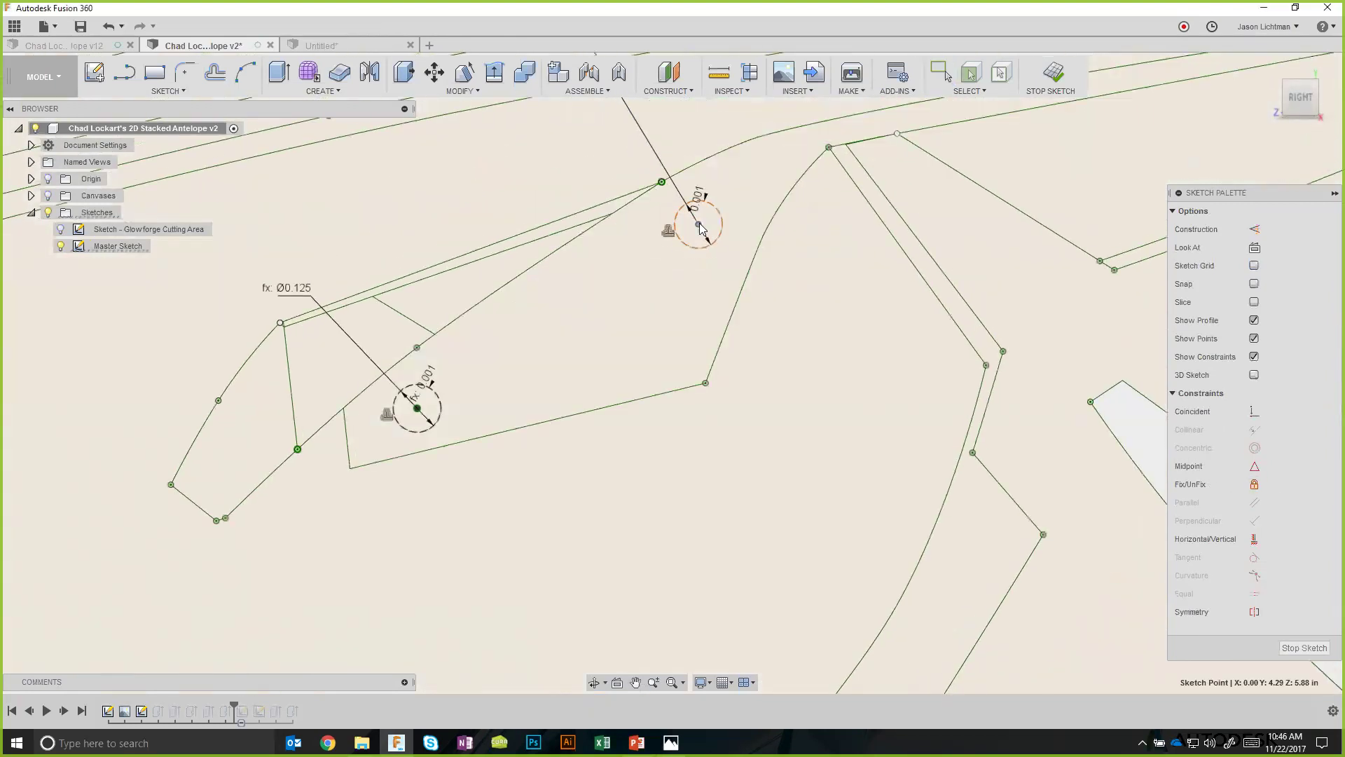
pyautogui.click(1199, 478)
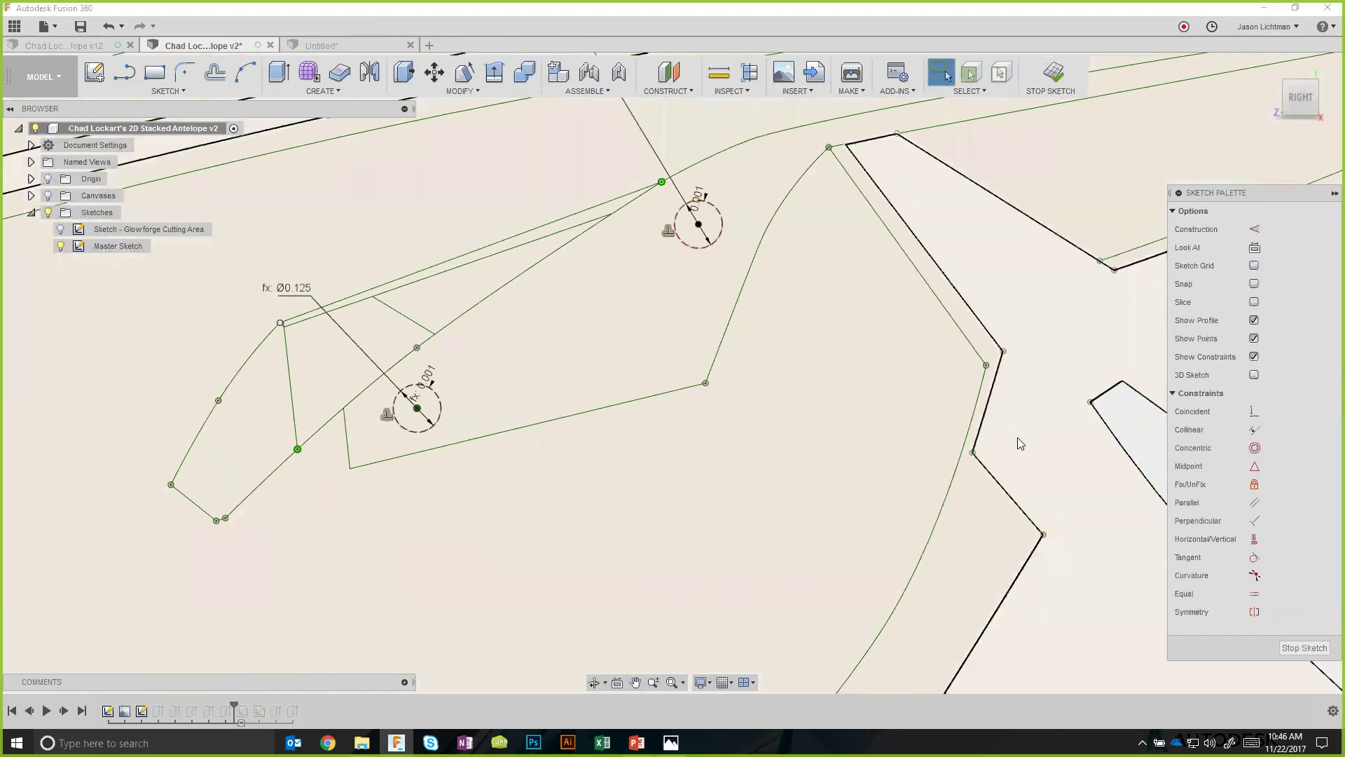
# Finish editing the Master Sketch and roll the timeline forward to its end, past the alignment pin holes extrusion.
pyautogui.scroll(-3, 1018, 437)
pyautogui.scroll(-2, 1040, 485)
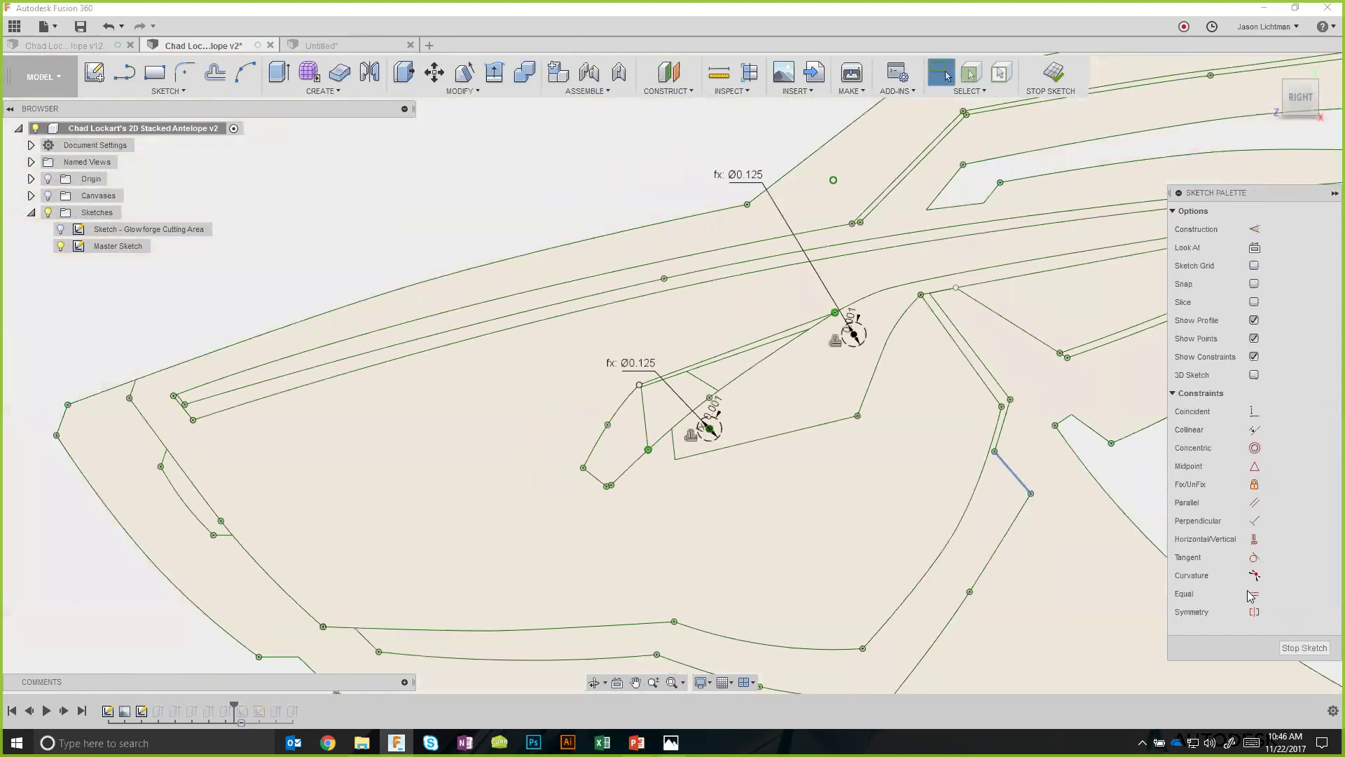
pyautogui.click(1305, 648)
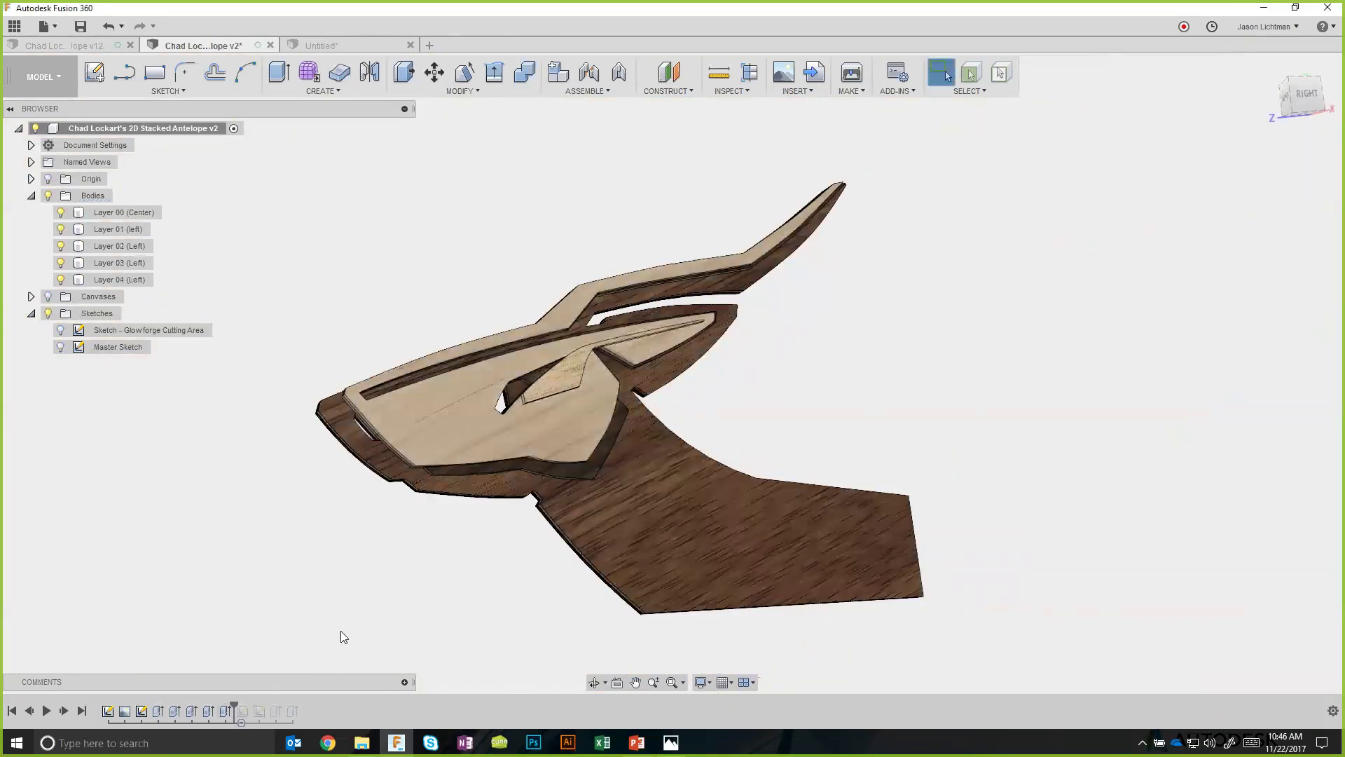
pyautogui.keyDown('shift'); pyautogui.moveTo(341, 631); pyautogui.dragTo(527, 576, button='middle'); pyautogui.keyUp('shift')
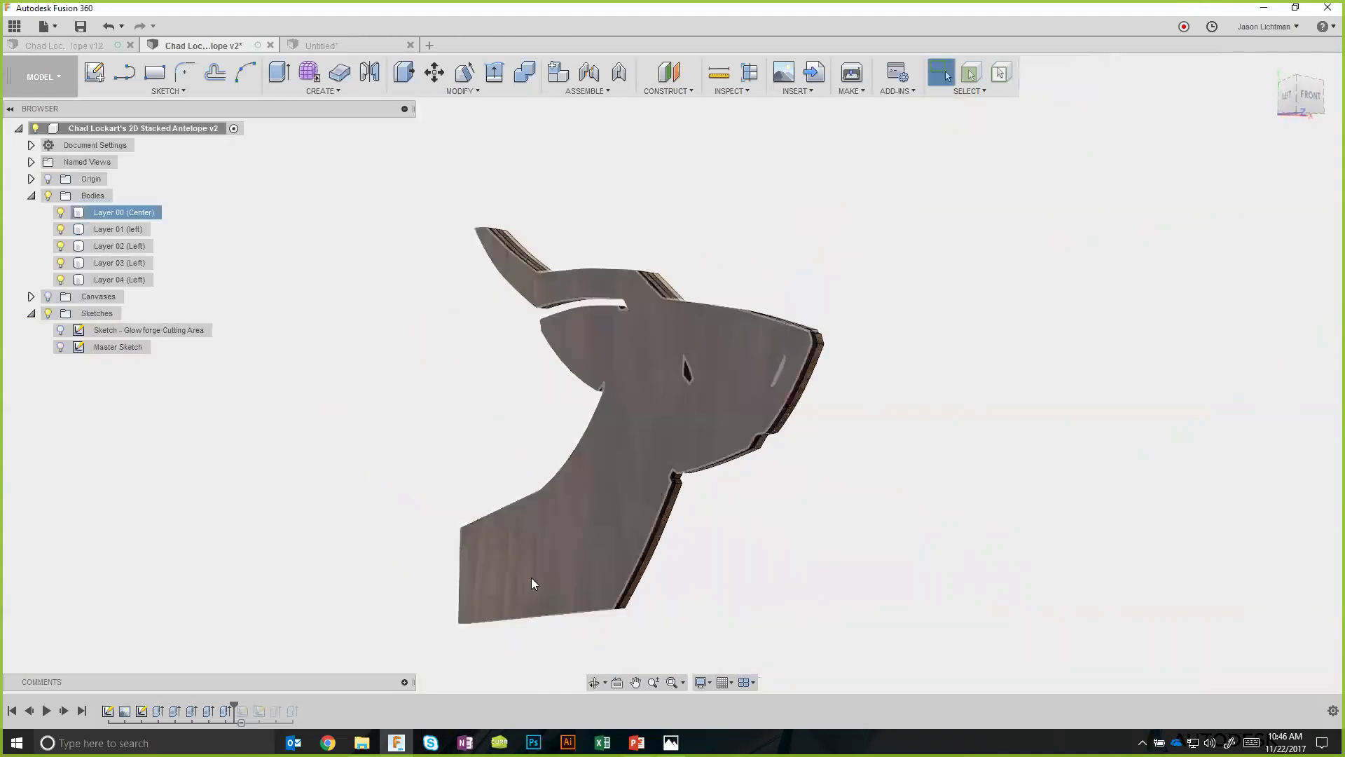
pyautogui.scroll(3, 537, 572)
pyautogui.moveTo(233, 710); pyautogui.dragTo(328, 709)
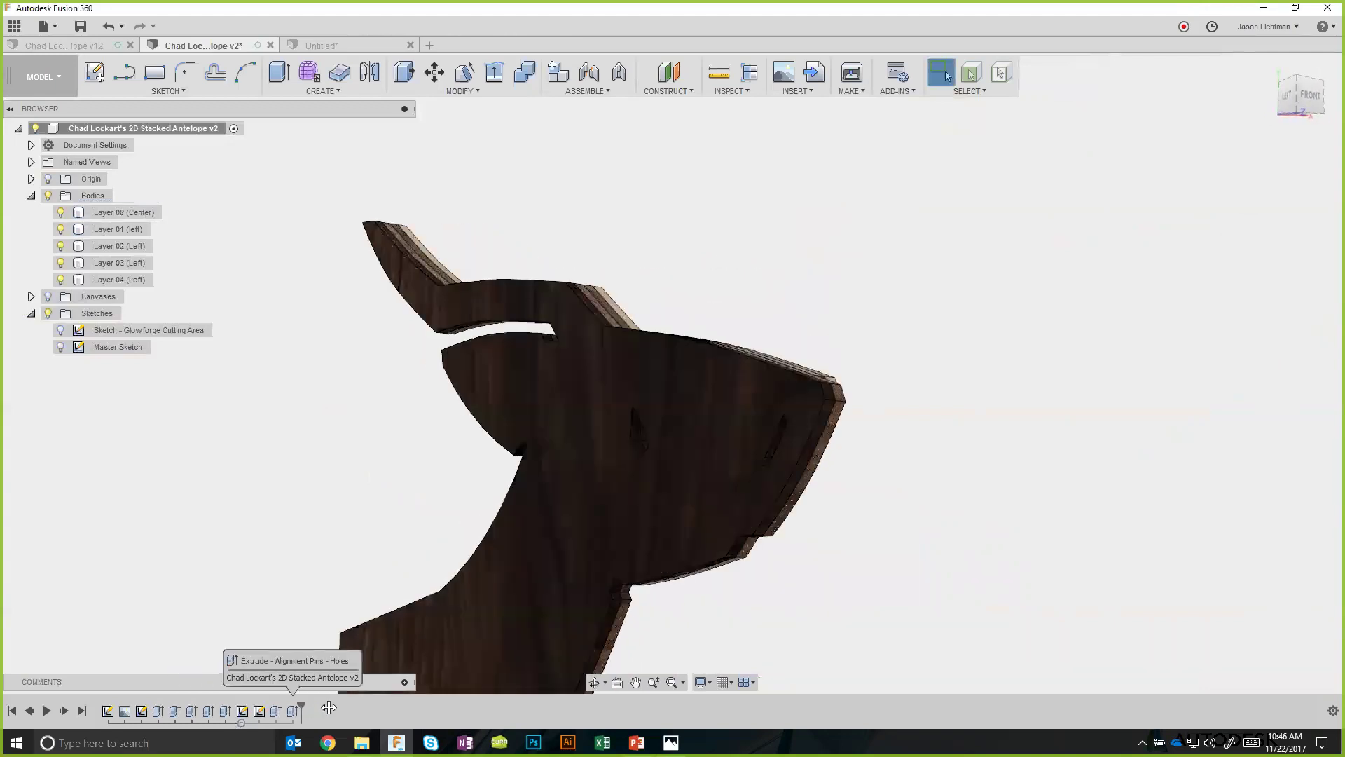
# Hide the five layer bodies, Layer 00 through Layer 04, to examine the two alignment pins alone.
pyautogui.click(60, 280)
pyautogui.click(60, 262)
pyautogui.click(60, 246)
pyautogui.click(60, 229)
pyautogui.click(61, 213)
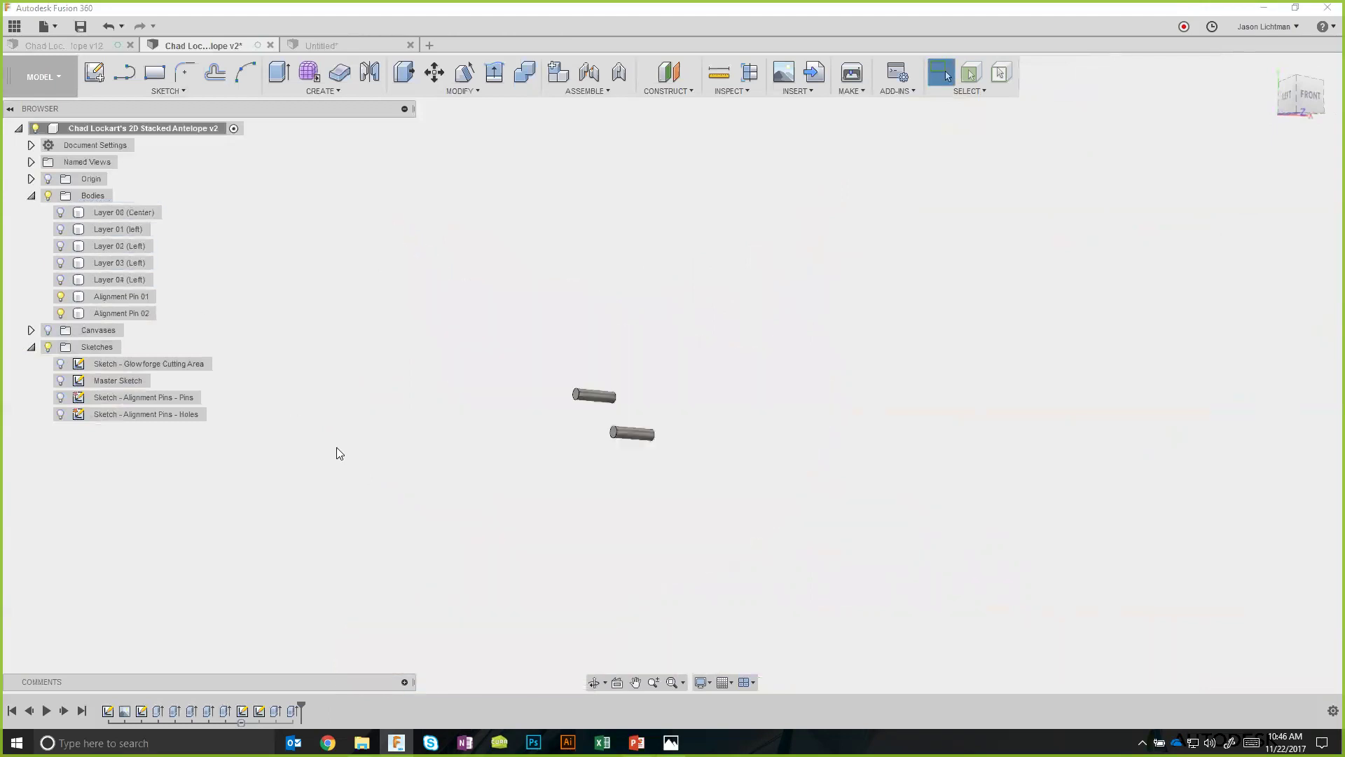
pyautogui.scroll(3, 656, 409)
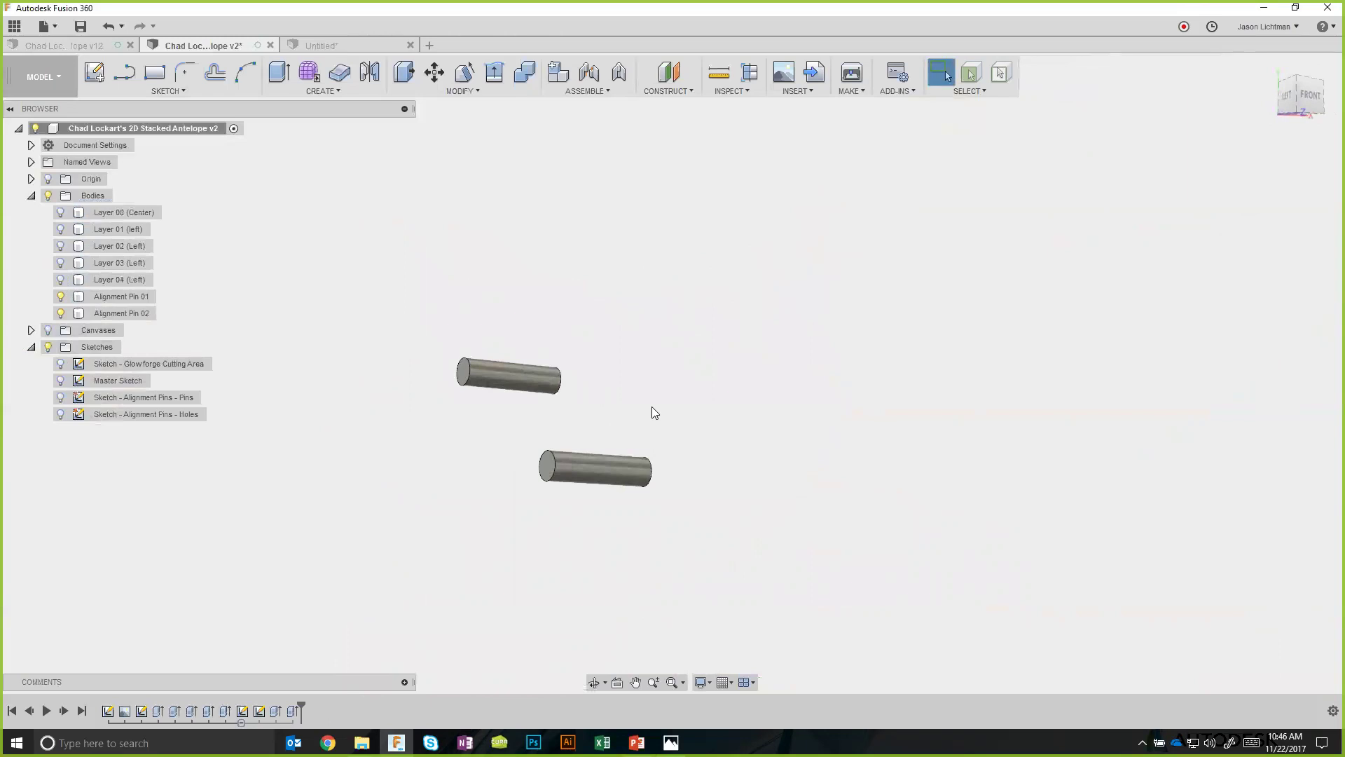
# Show Layer 00 (Center) to examine the pins in its holes, and turn the other four layer bodies back on.
pyautogui.click(60, 213)
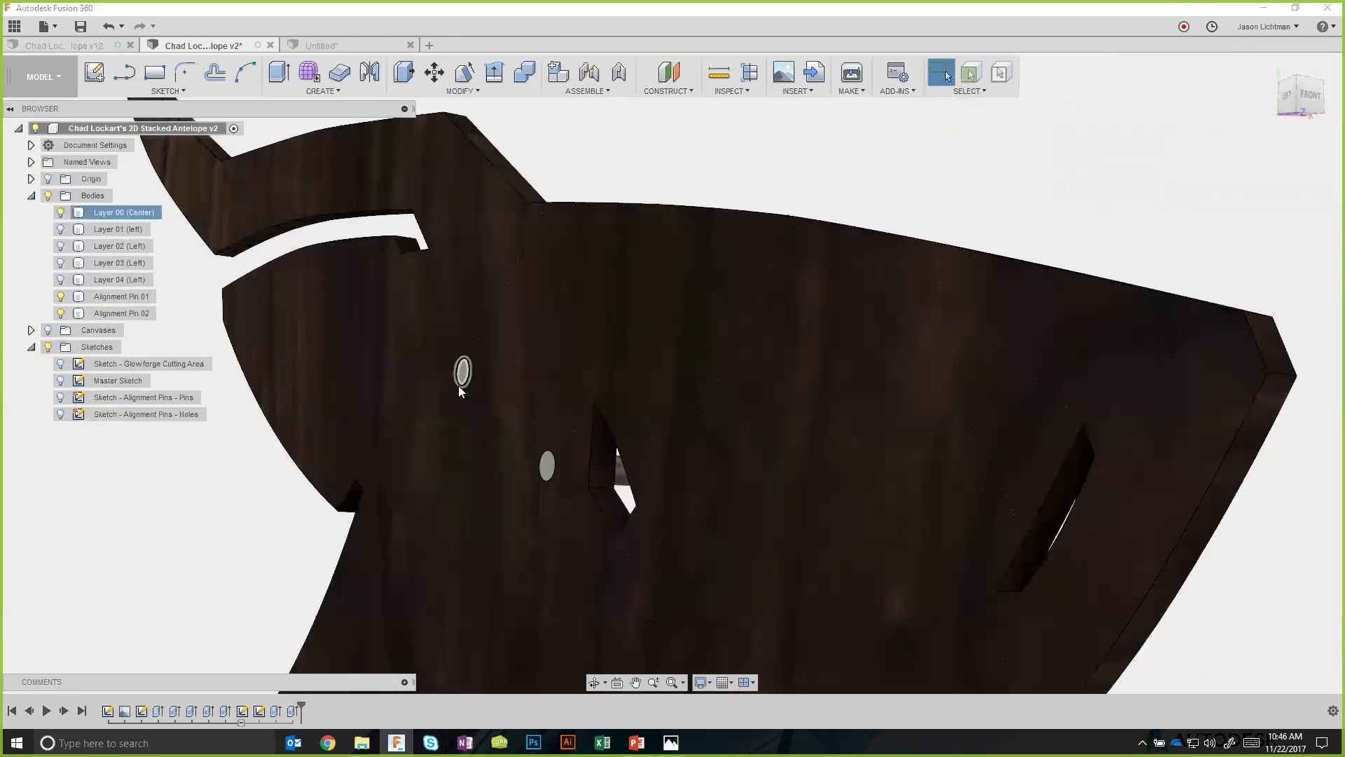
pyautogui.keyDown('shift'); pyautogui.moveTo(460, 391); pyautogui.dragTo(376, 452, button='middle'); pyautogui.keyUp('shift')
pyautogui.scroll(-3, 377, 453)
pyautogui.click(60, 280)
pyautogui.click(60, 262)
pyautogui.click(61, 246)
pyautogui.click(60, 229)
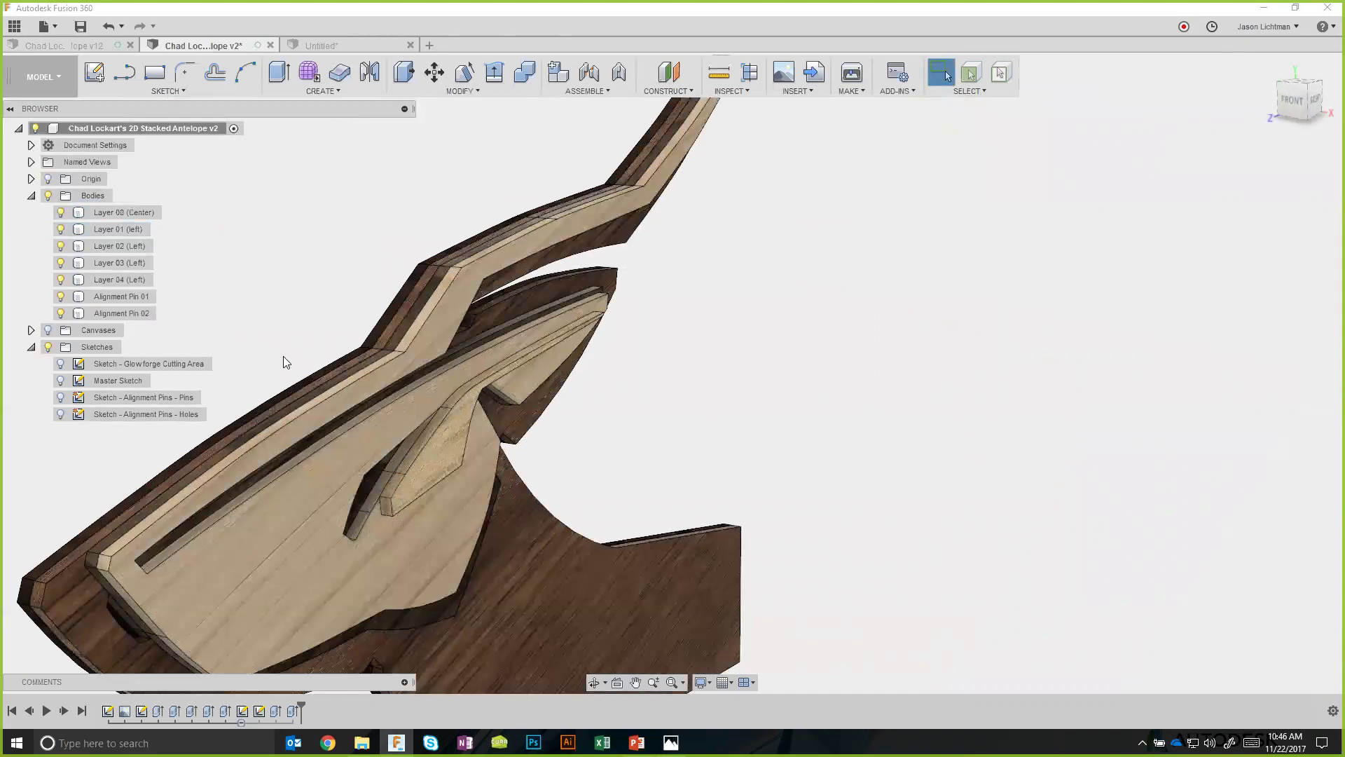
pyautogui.moveTo(282, 354); pyautogui.dragTo(403, 293, button='middle')
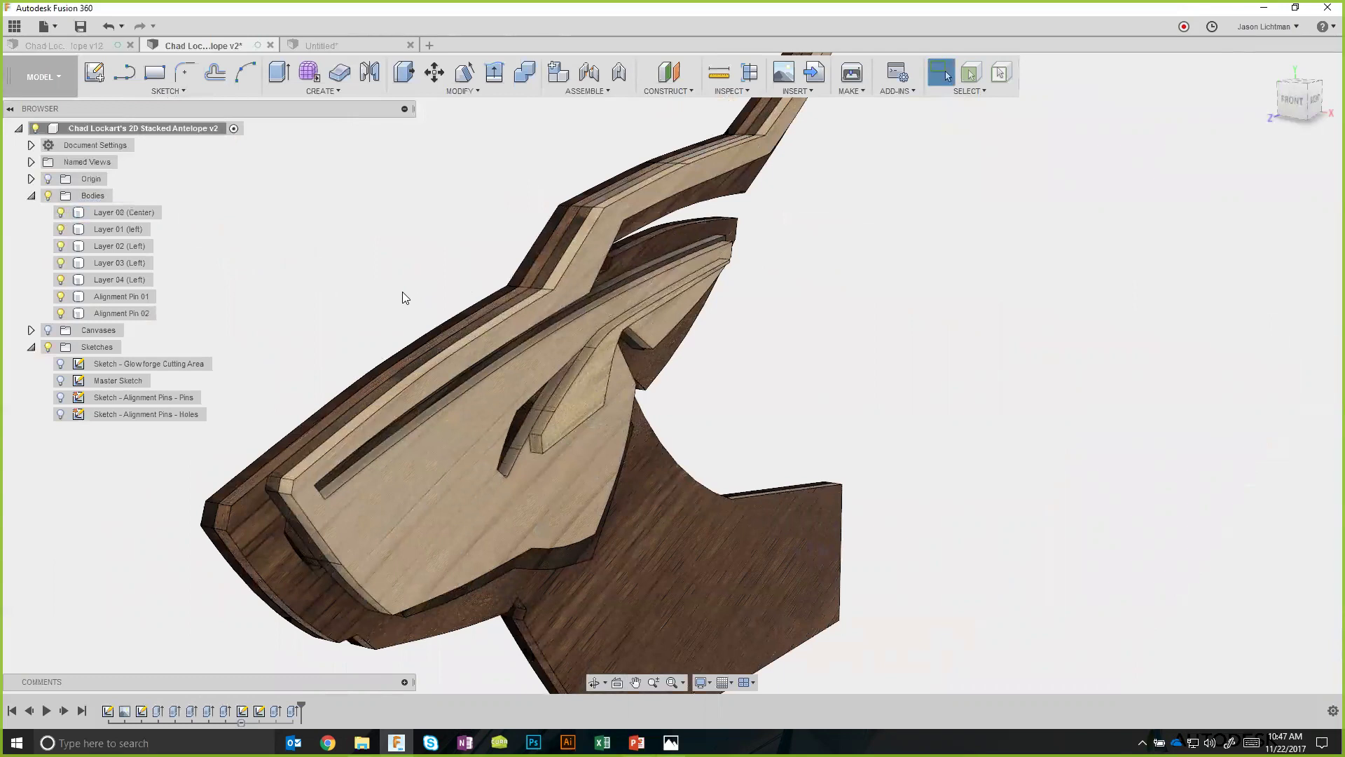
# Hide Layer 04 (Left) and open the alignment pins extrusion for editing.
pyautogui.click(60, 279)
pyautogui.keyDown('shift'); pyautogui.moveTo(251, 312); pyautogui.dragTo(300, 326, button='middle'); pyautogui.keyUp('shift')
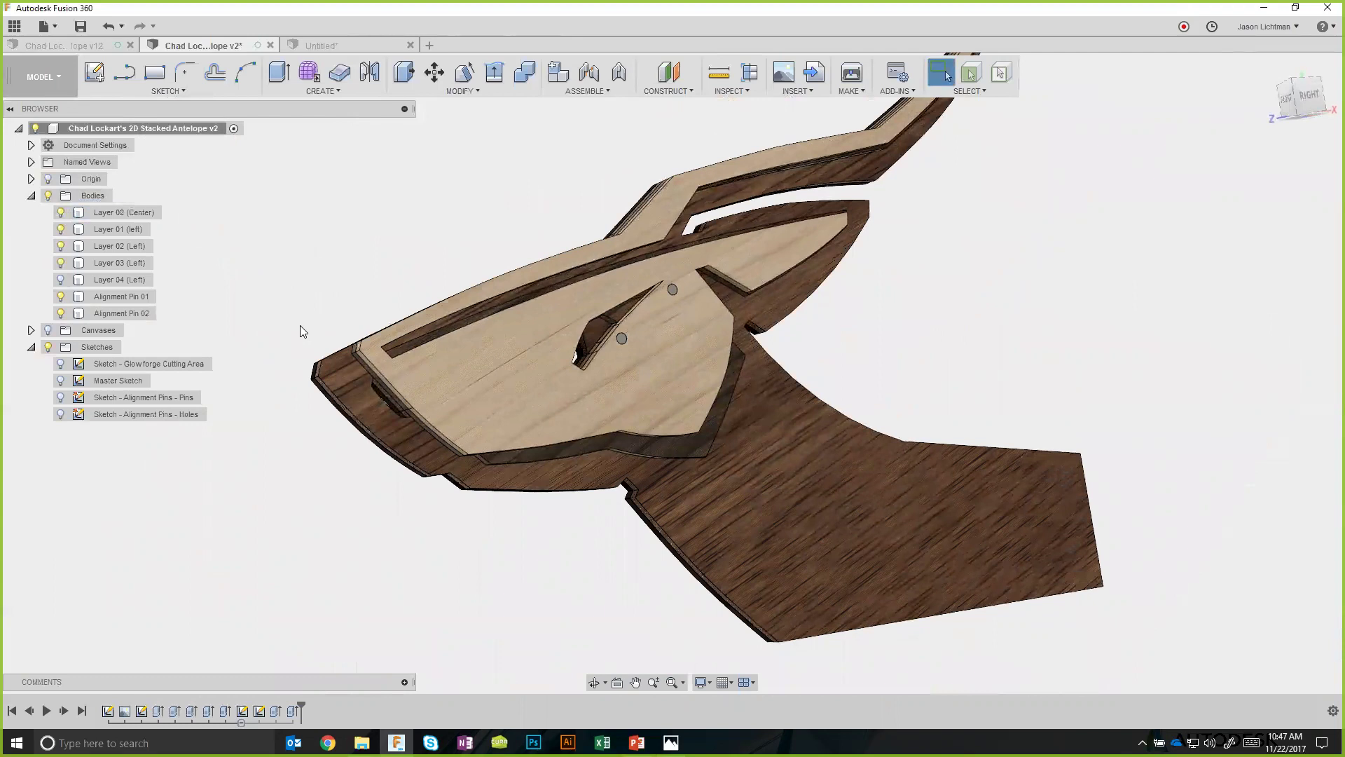
pyautogui.rightClick(279, 710)
pyautogui.click(311, 612)
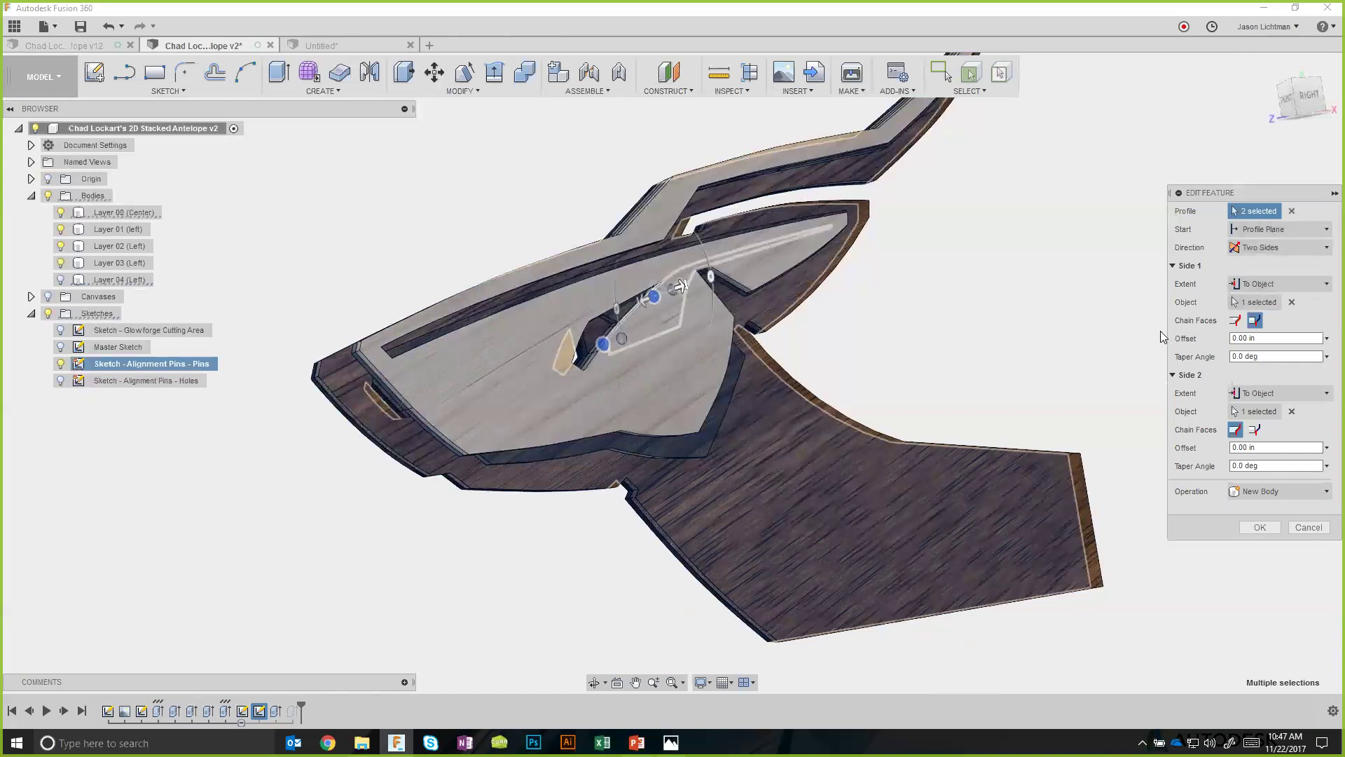
# Hide Layers 00 to 03, show Layer 04 (Left), examine the pins' two-sided To Object extents, and accept the extrusion.
pyautogui.click(61, 263)
pyautogui.click(61, 246)
pyautogui.click(62, 230)
pyautogui.click(63, 211)
pyautogui.click(62, 280)
pyautogui.keyDown('shift'); pyautogui.moveTo(144, 289); pyautogui.dragTo(818, 293, button='middle'); pyautogui.keyUp('shift')
pyautogui.scroll(10, 818, 293)
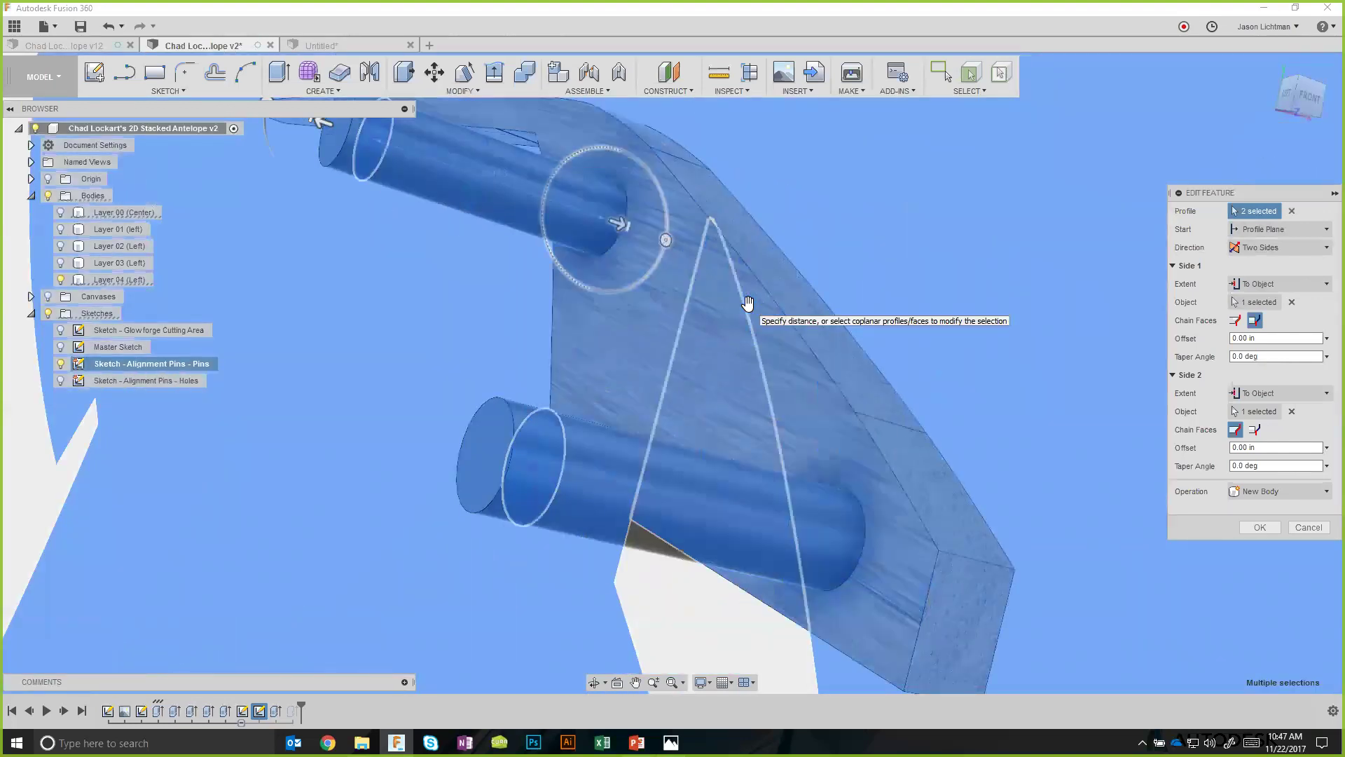
pyautogui.scroll(-5, 748, 303)
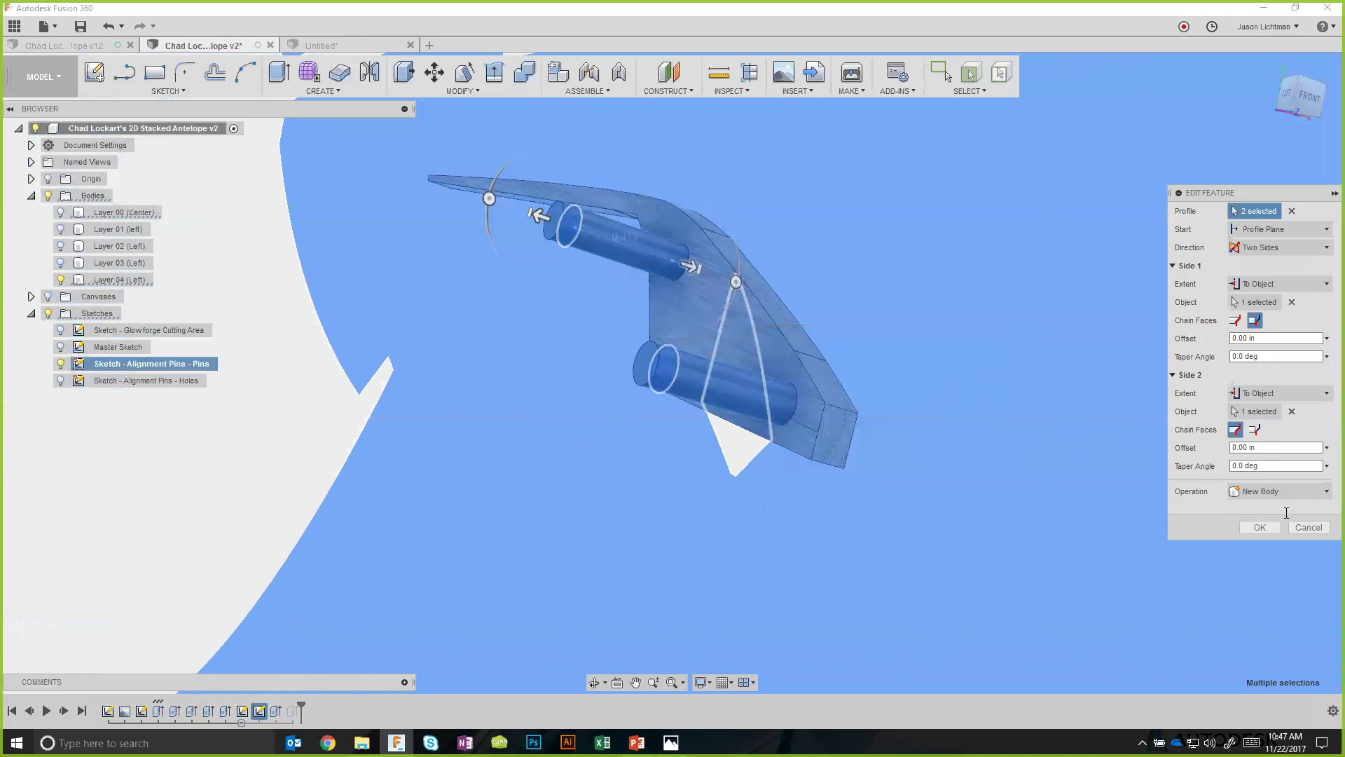
pyautogui.press('Return')
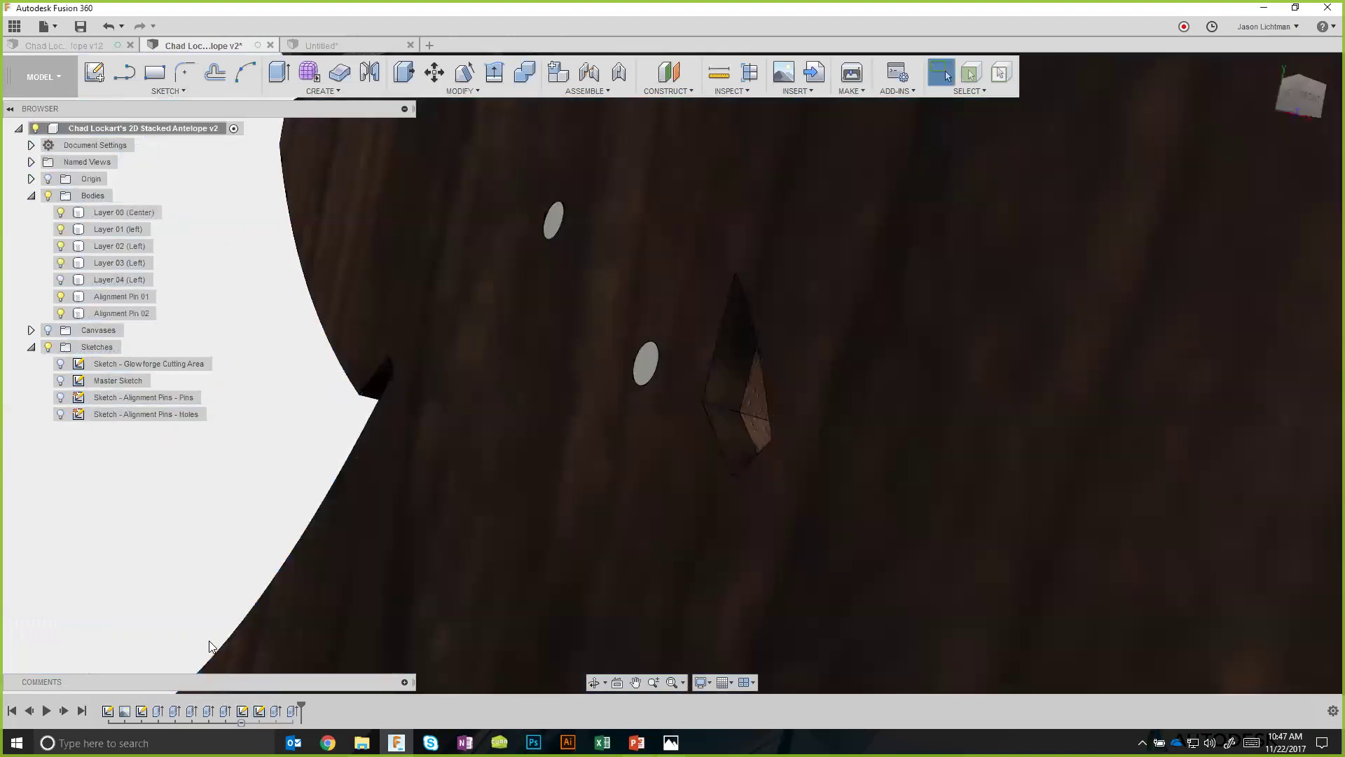
# Open the alignment pin holes extrusion, check its Cut operation and extents, and cancel the edit.
pyautogui.rightClick(294, 713)
pyautogui.click(322, 609)
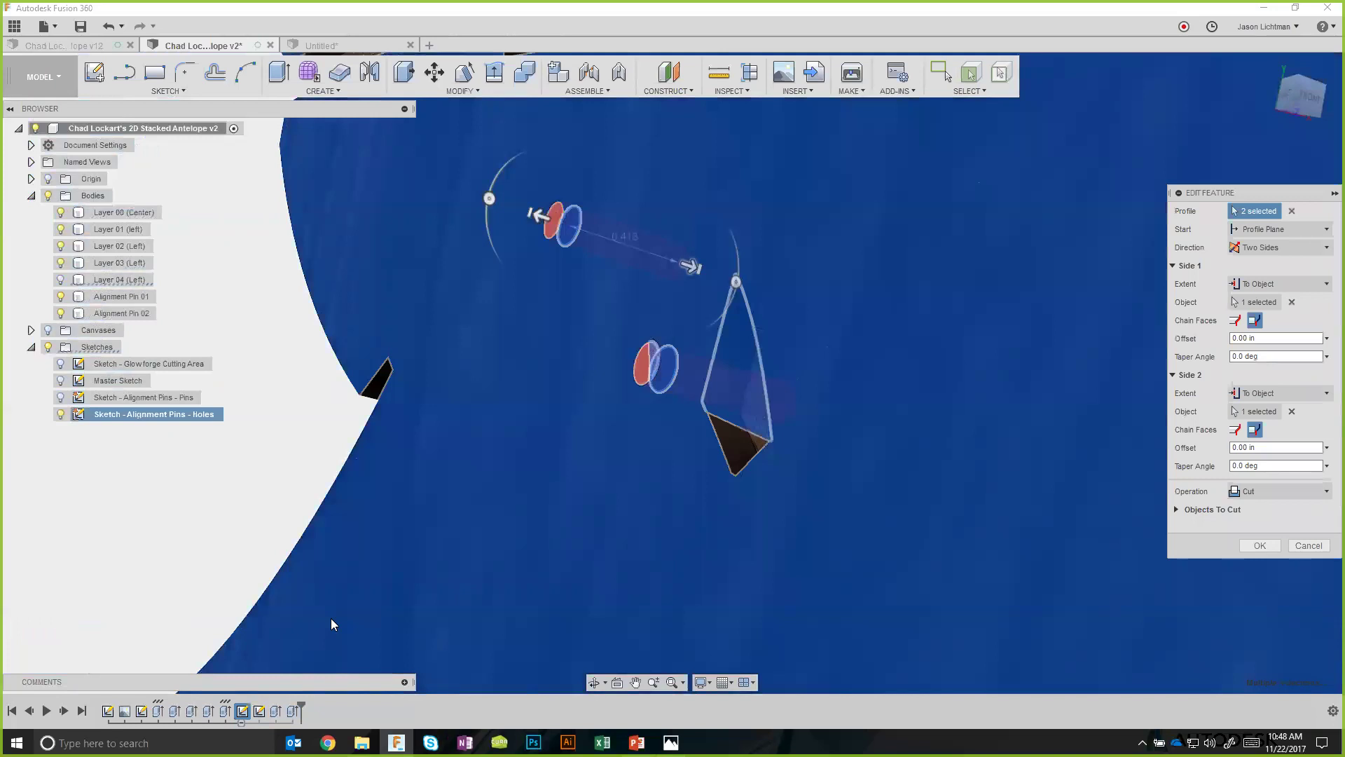
pyautogui.click(1285, 492)
pyautogui.click(1300, 545)
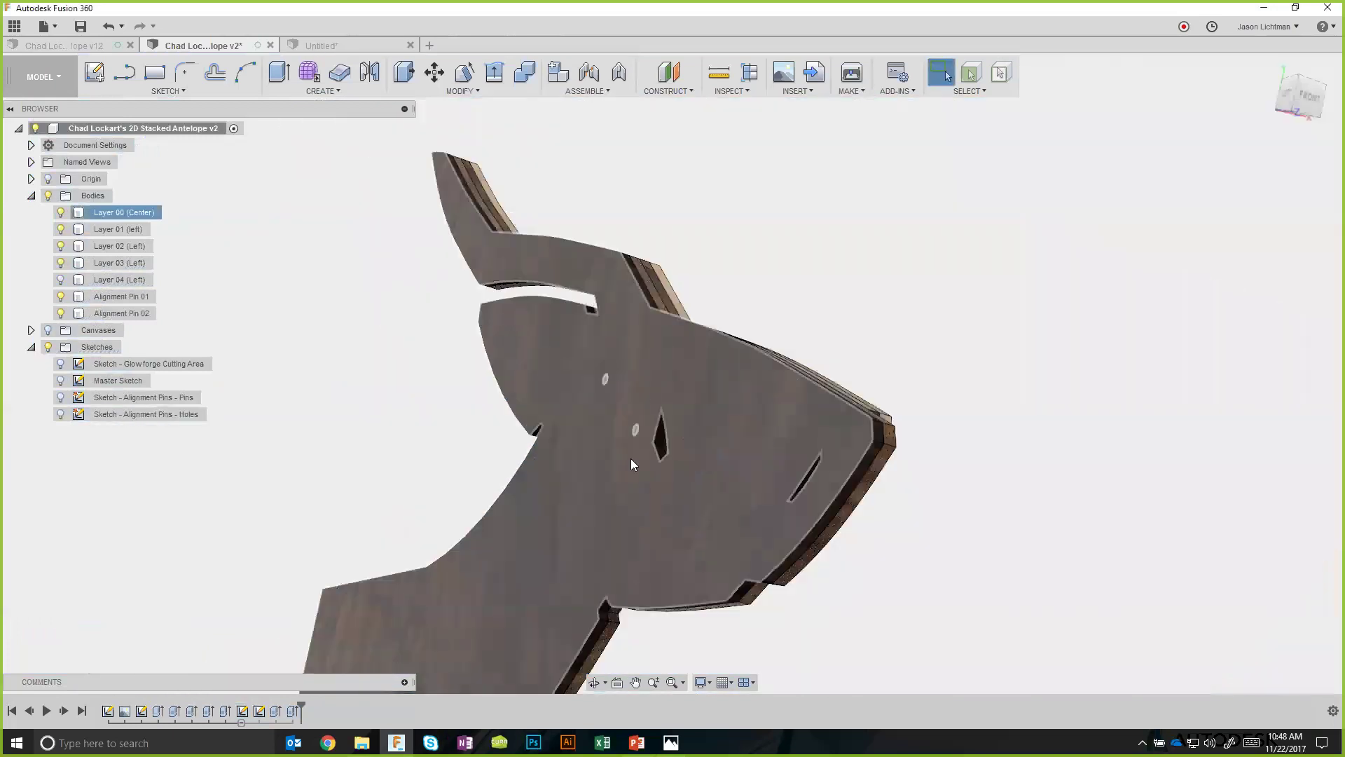
# Show Layer 04 (Left) again and set the model to the Right view.
pyautogui.keyDown('shift'); pyautogui.moveTo(513, 433); pyautogui.dragTo(720, 401, button='middle'); pyautogui.keyUp('shift')
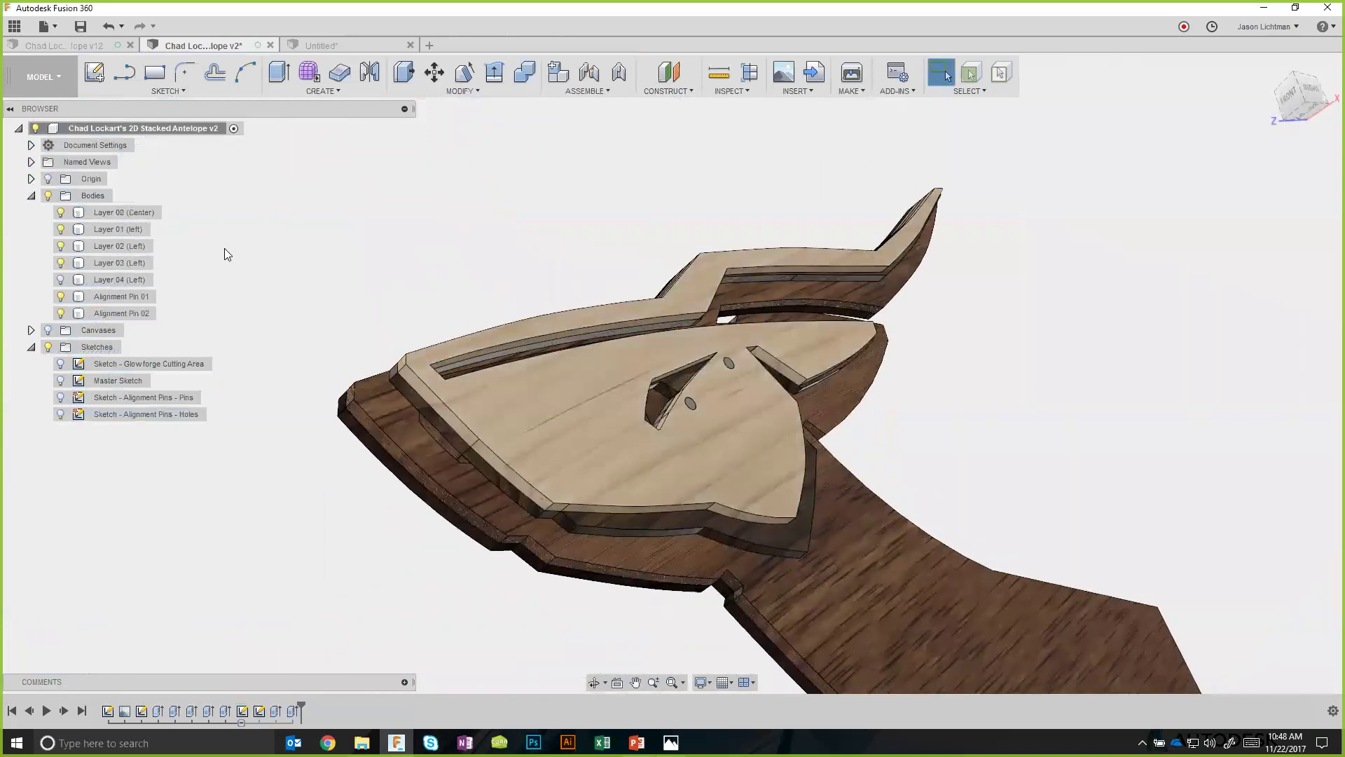
pyautogui.click(60, 279)
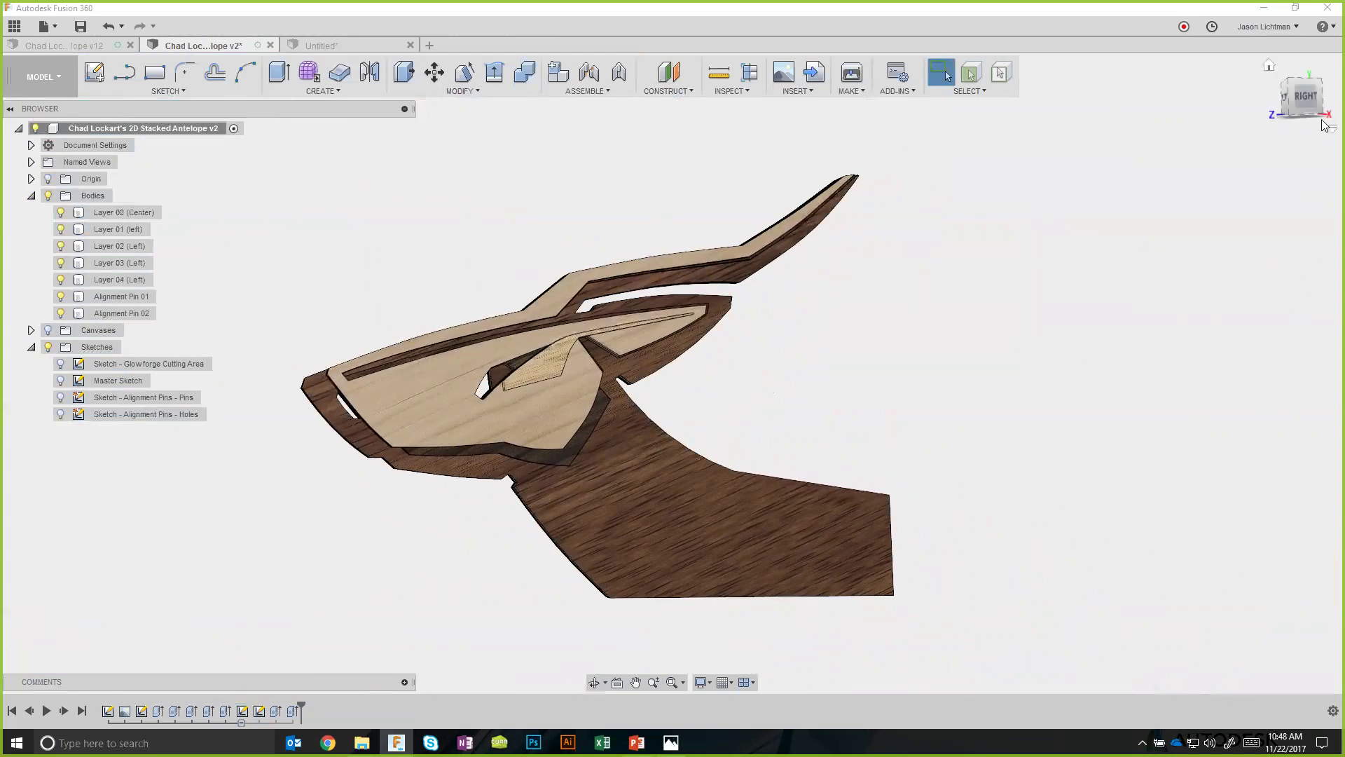
pyautogui.click(1312, 99)
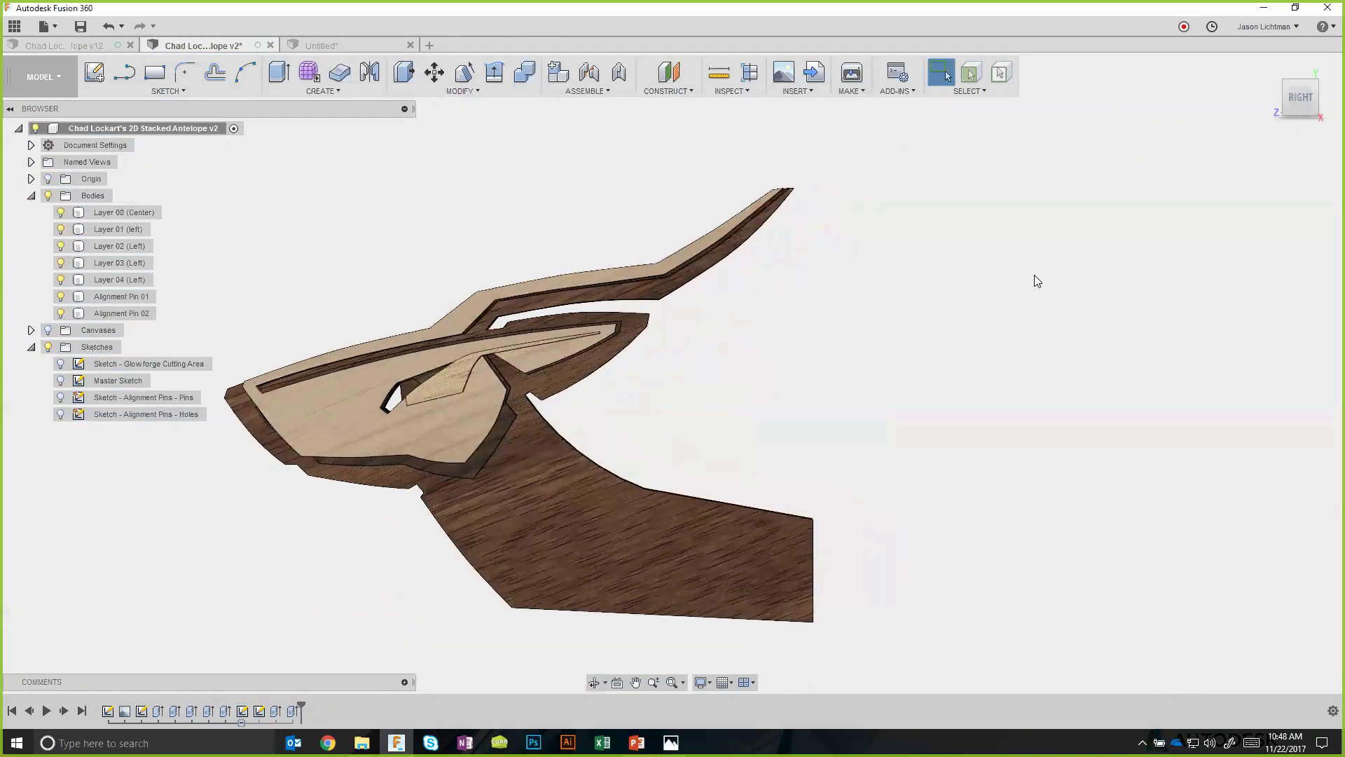
pyautogui.scroll(-2, 887, 350)
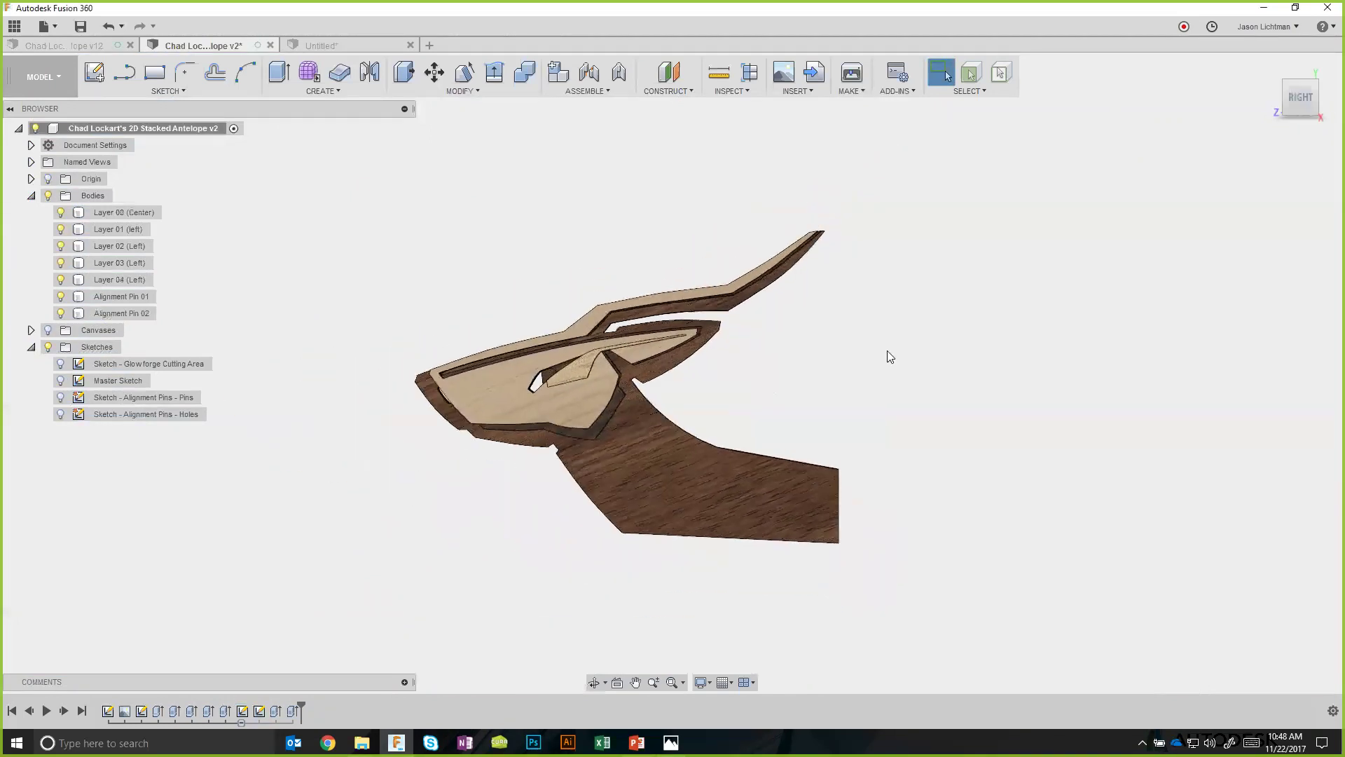
# Show the Glowforge cutting area sketch and shift its frame slightly down until it lies just below the antelope's neck.
pyautogui.click(61, 364)
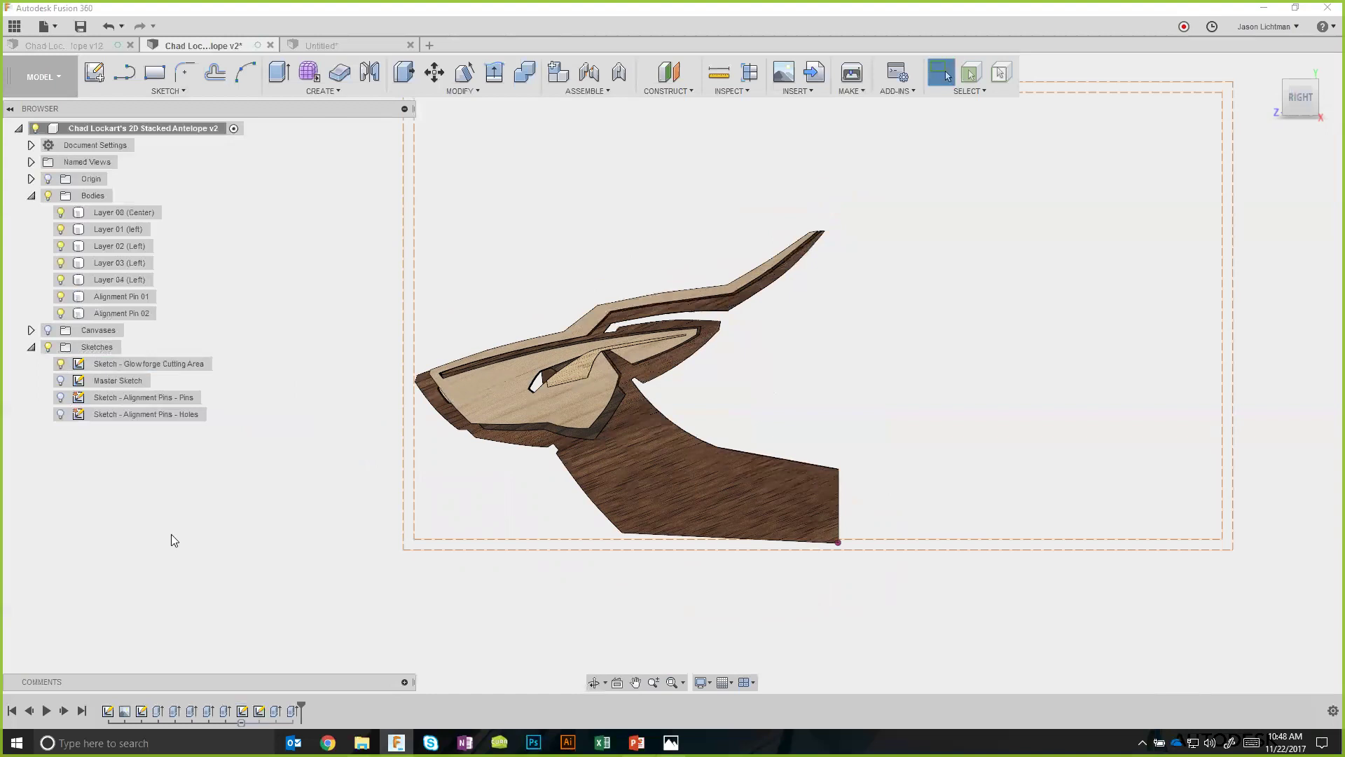
pyautogui.moveTo(806, 583); pyautogui.dragTo(760, 622, button='middle')
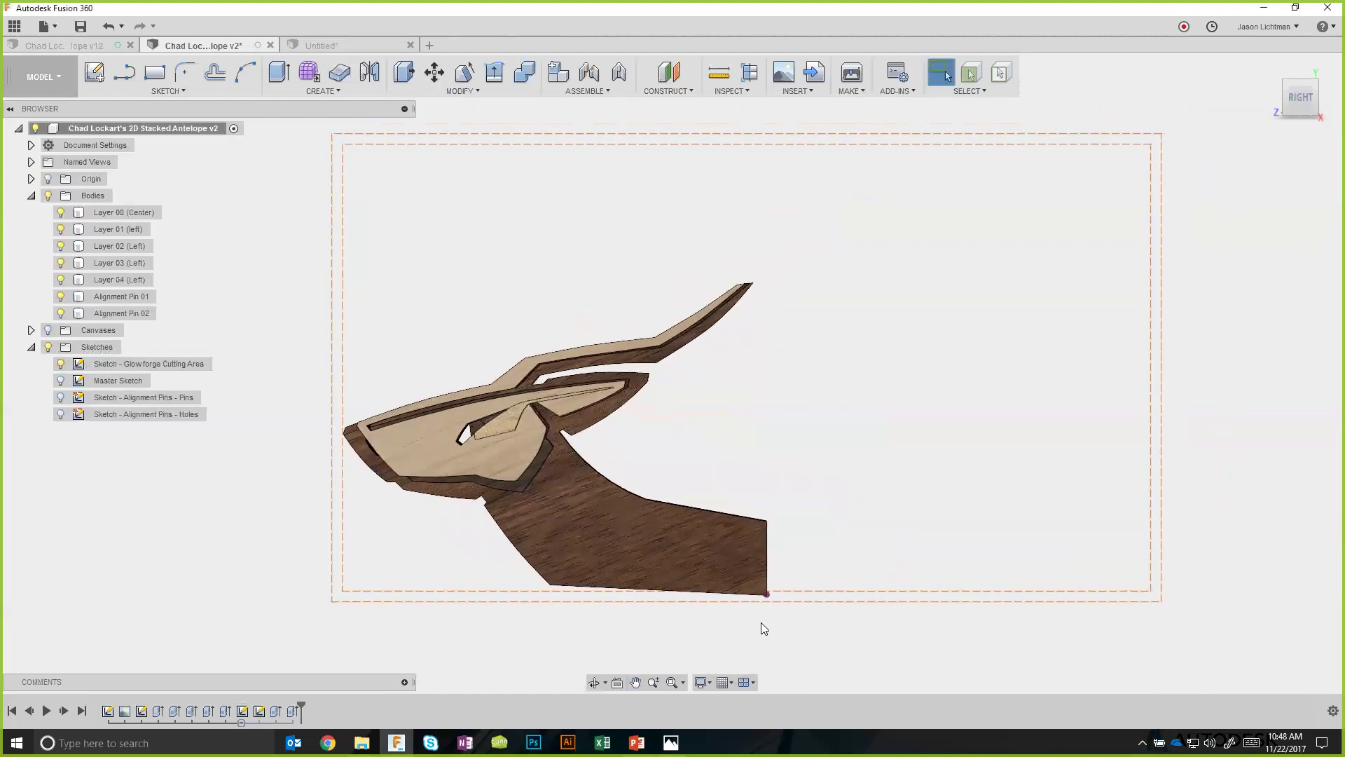
pyautogui.click(806, 589)
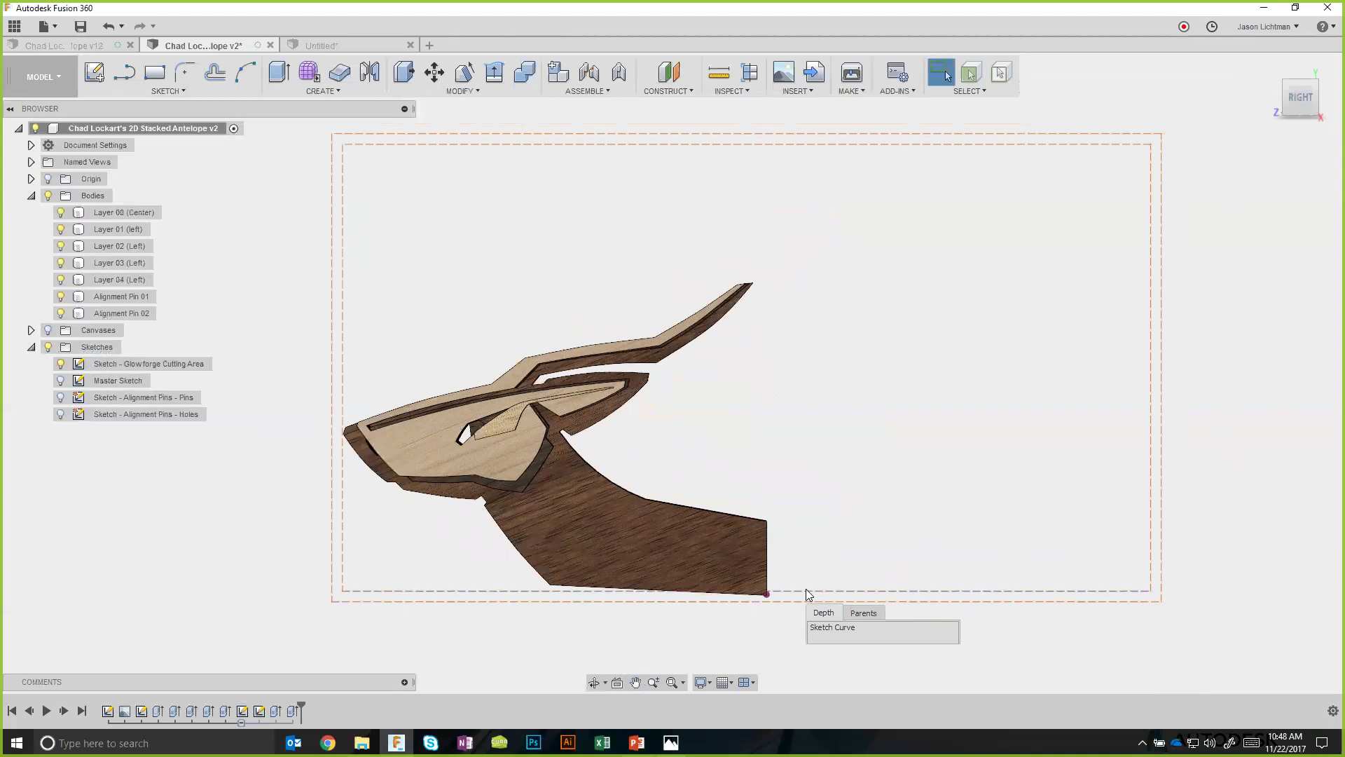
pyautogui.moveTo(391, 595)
pyautogui.mouseDown()
pyautogui.moveTo(399, 633)
pyautogui.moveTo(342, 547)
pyautogui.moveTo(624, 509)
pyautogui.moveTo(656, 642)
pyautogui.moveTo(375, 598)
pyautogui.moveTo(391, 597)
pyautogui.mouseUp()
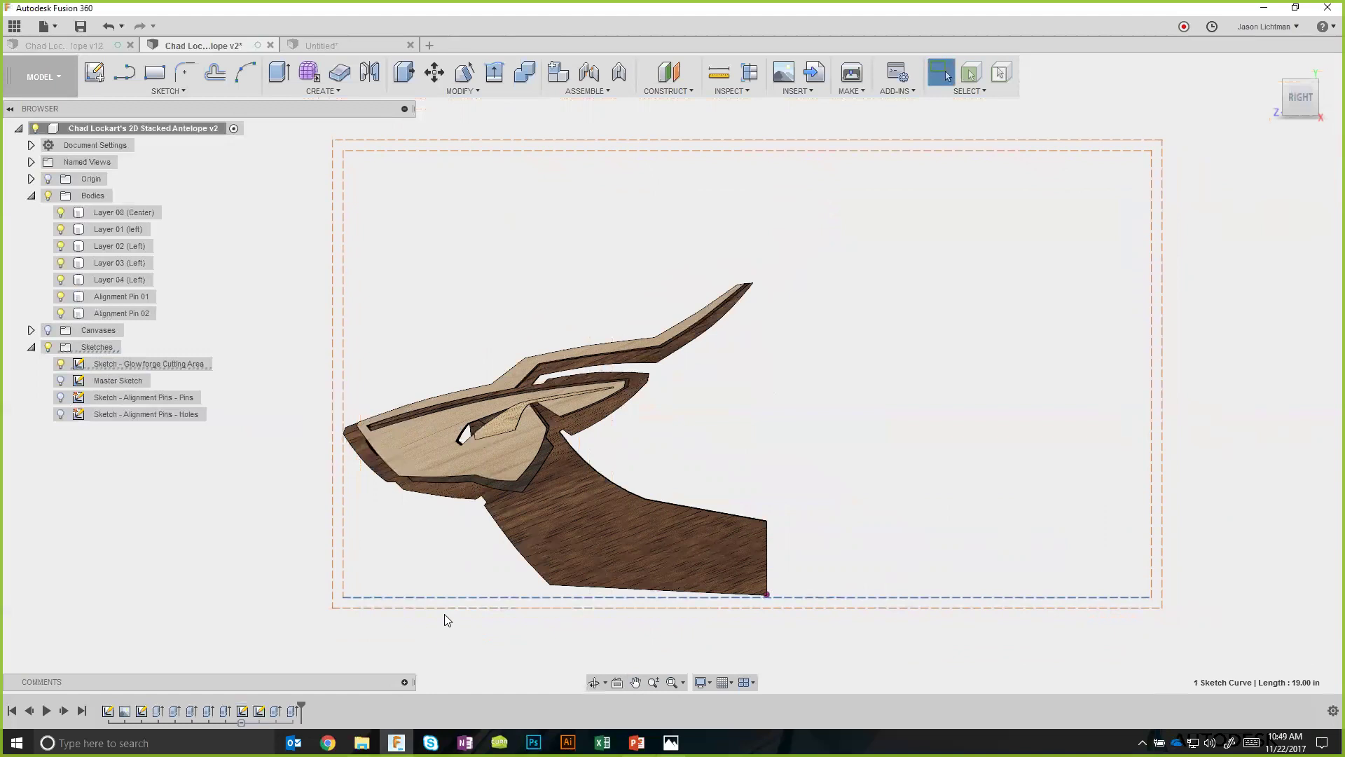
pyautogui.click(528, 668)
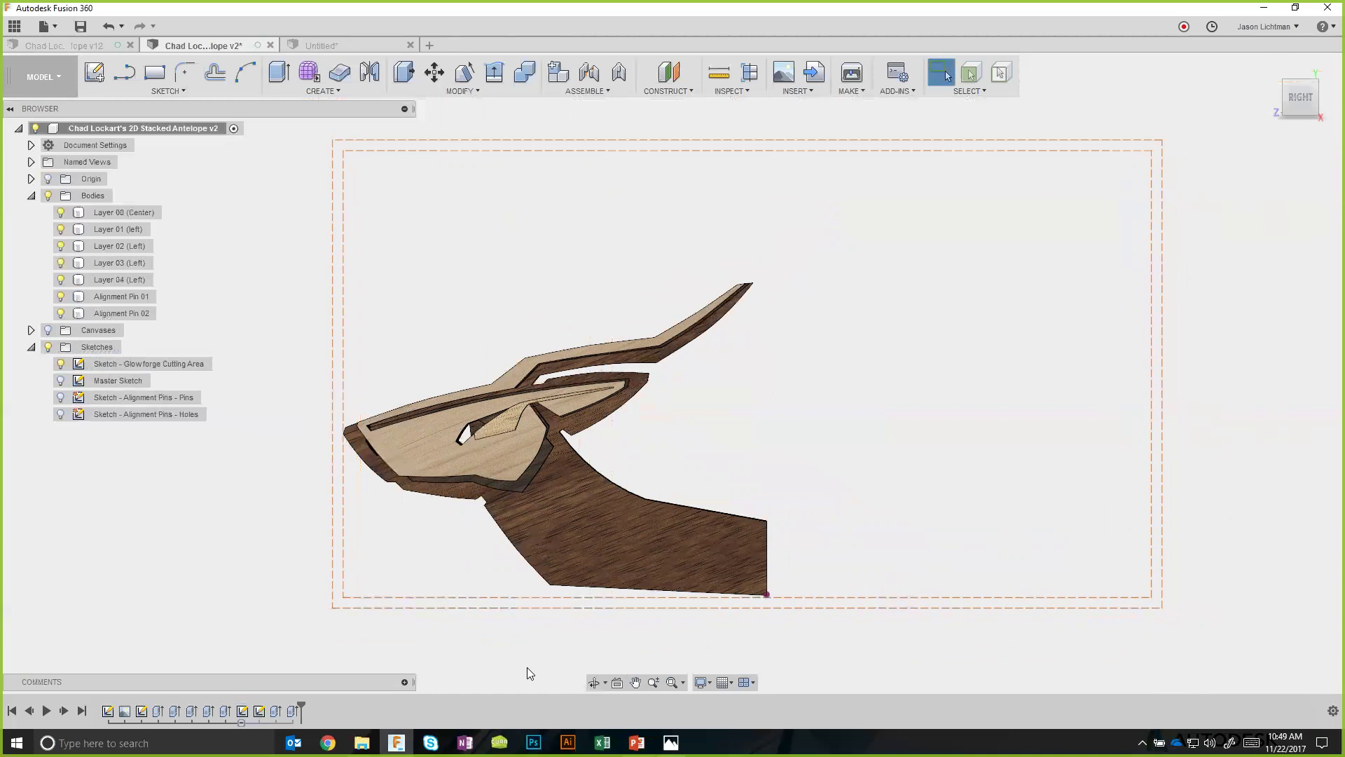
# Move the Layer 02 (Left) body 4.00 in along Y and 0.50 in along Z, above the stacked head.
pyautogui.click(435, 73)
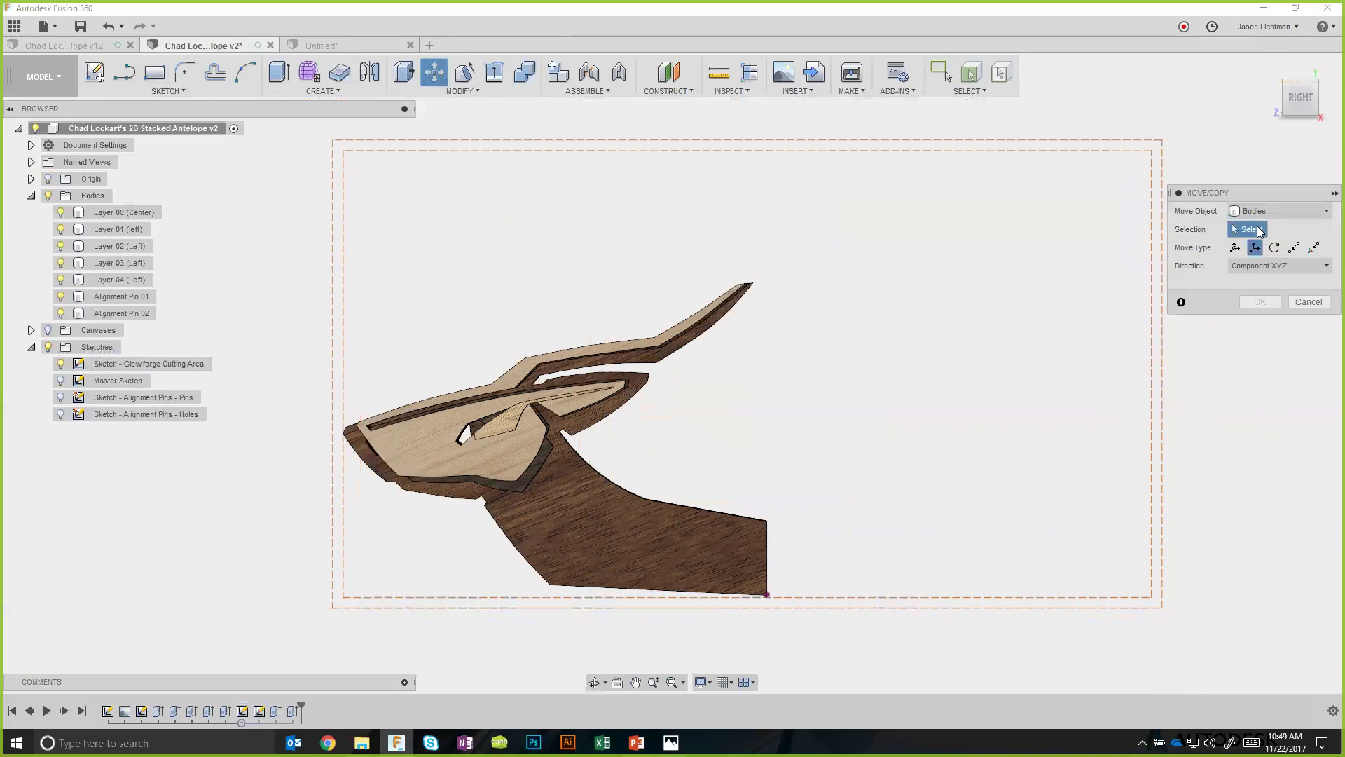
pyautogui.click(530, 484)
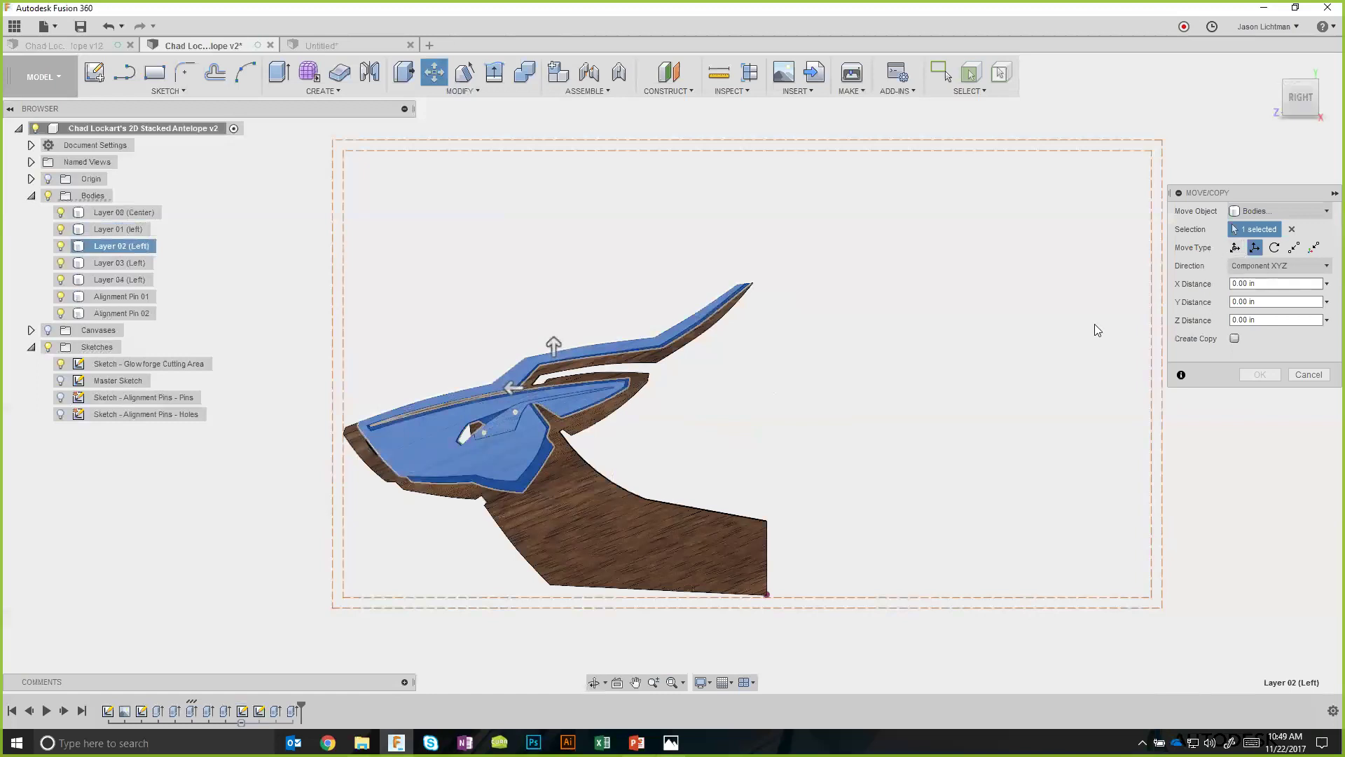
pyautogui.moveTo(554, 345); pyautogui.dragTo(550, 169)
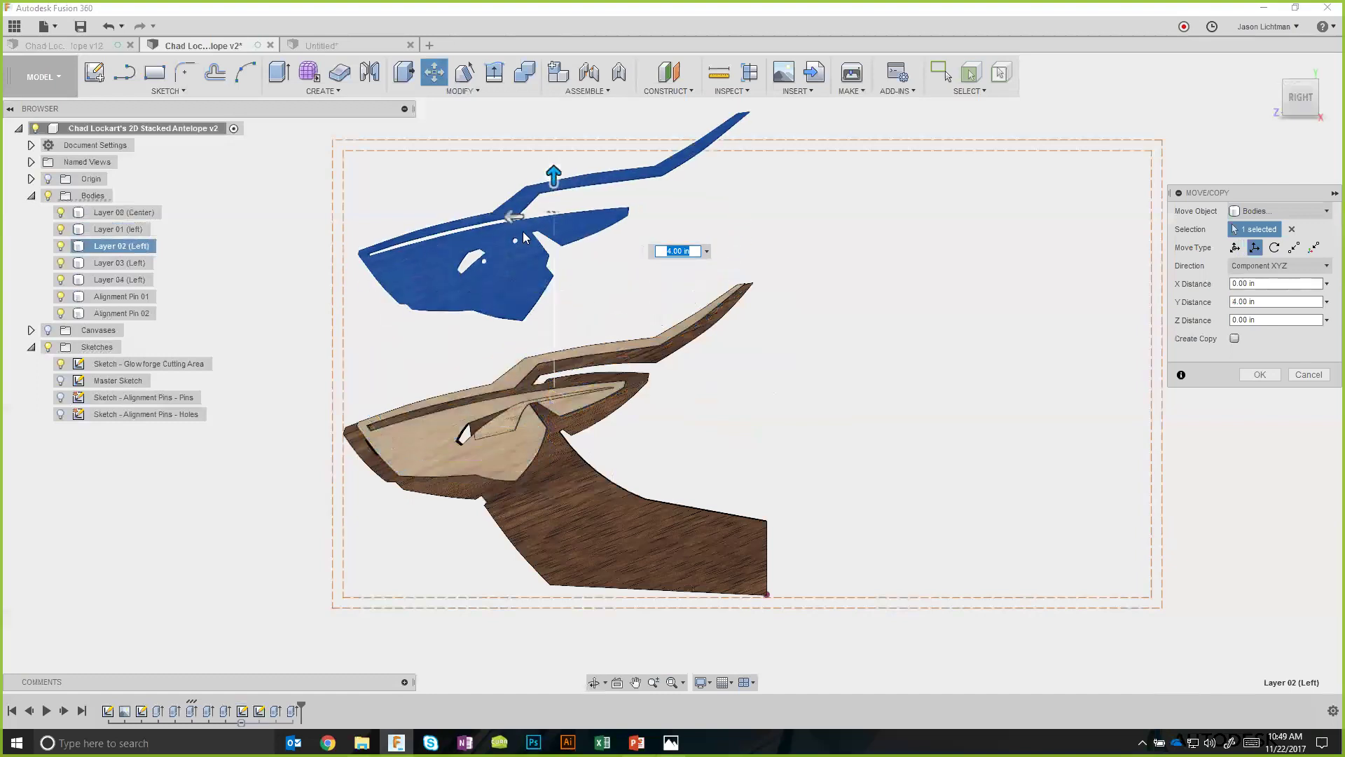
pyautogui.moveTo(508, 218); pyautogui.dragTo(443, 220)
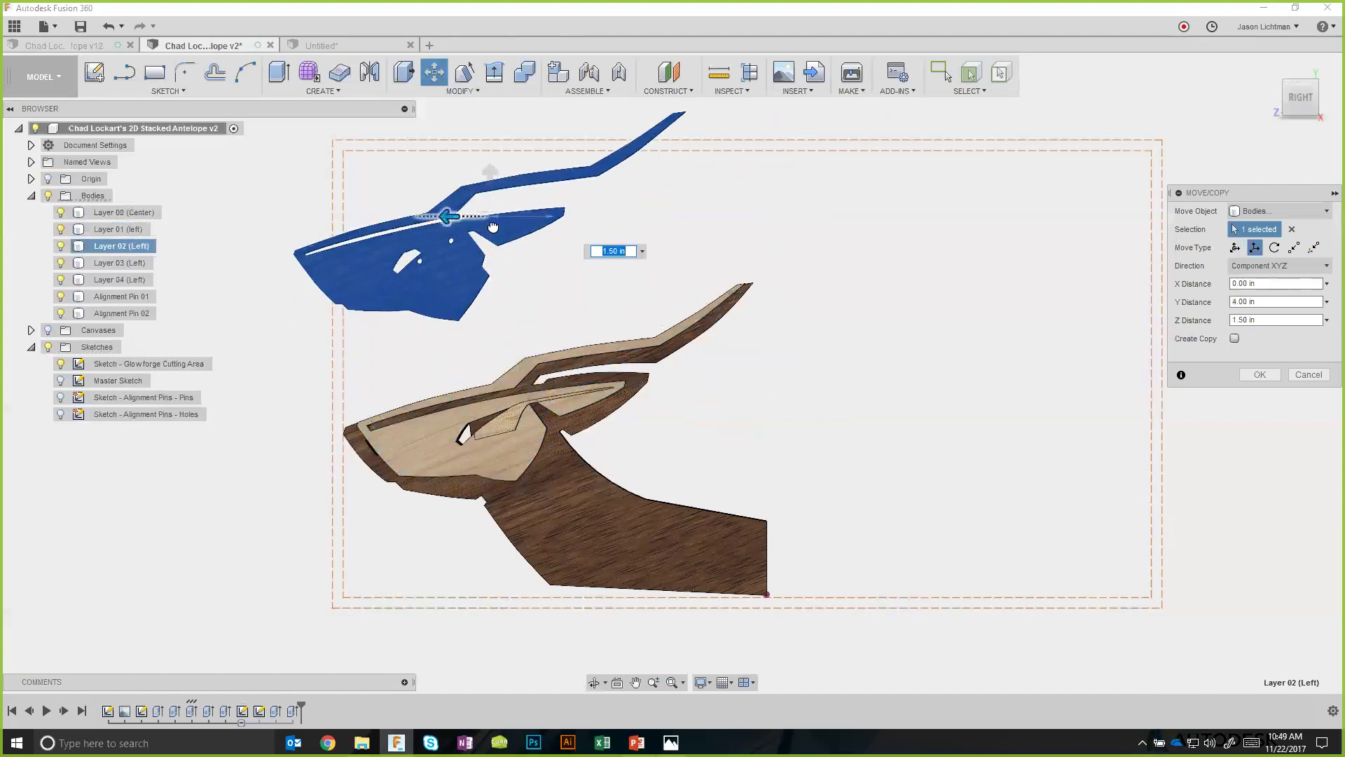
pyautogui.moveTo(451, 218); pyautogui.dragTo(493, 223)
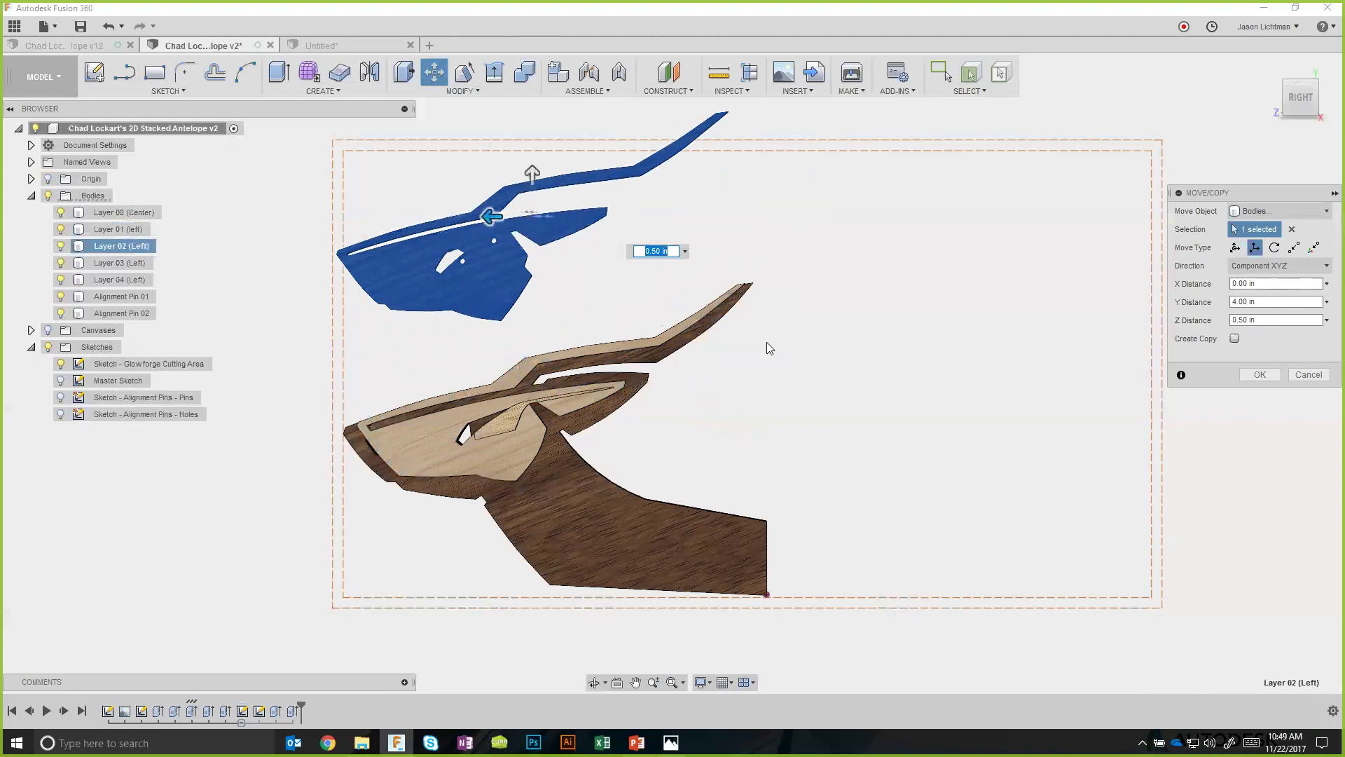
pyautogui.click(1260, 374)
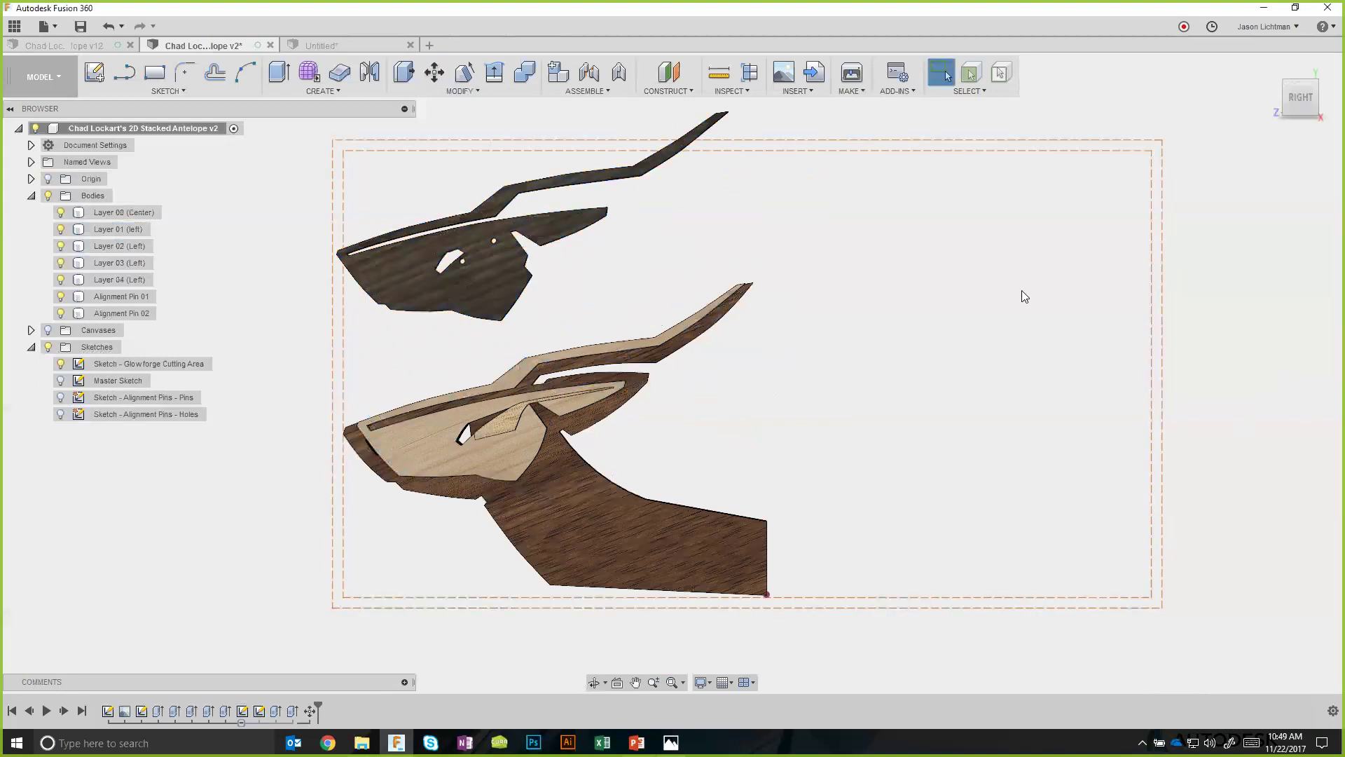
pyautogui.click(443, 68)
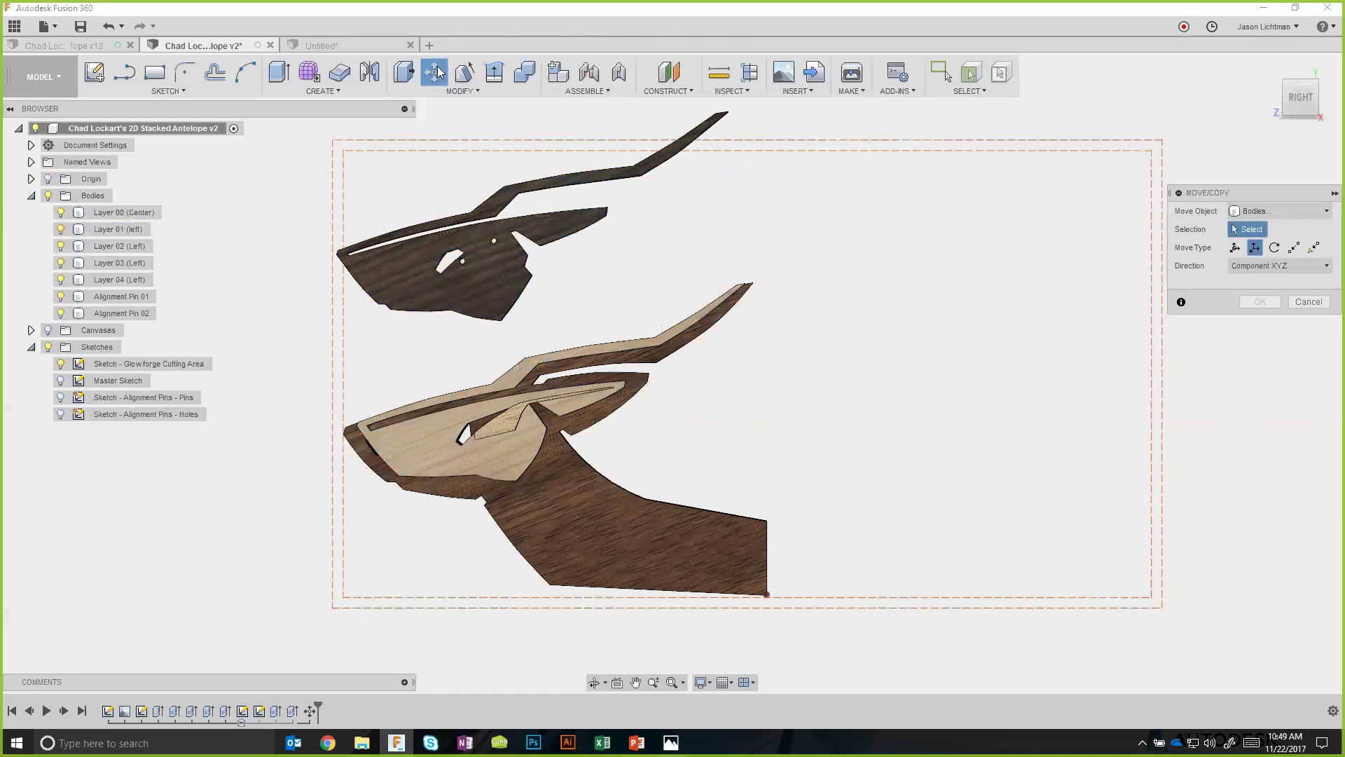
pyautogui.click(1276, 248)
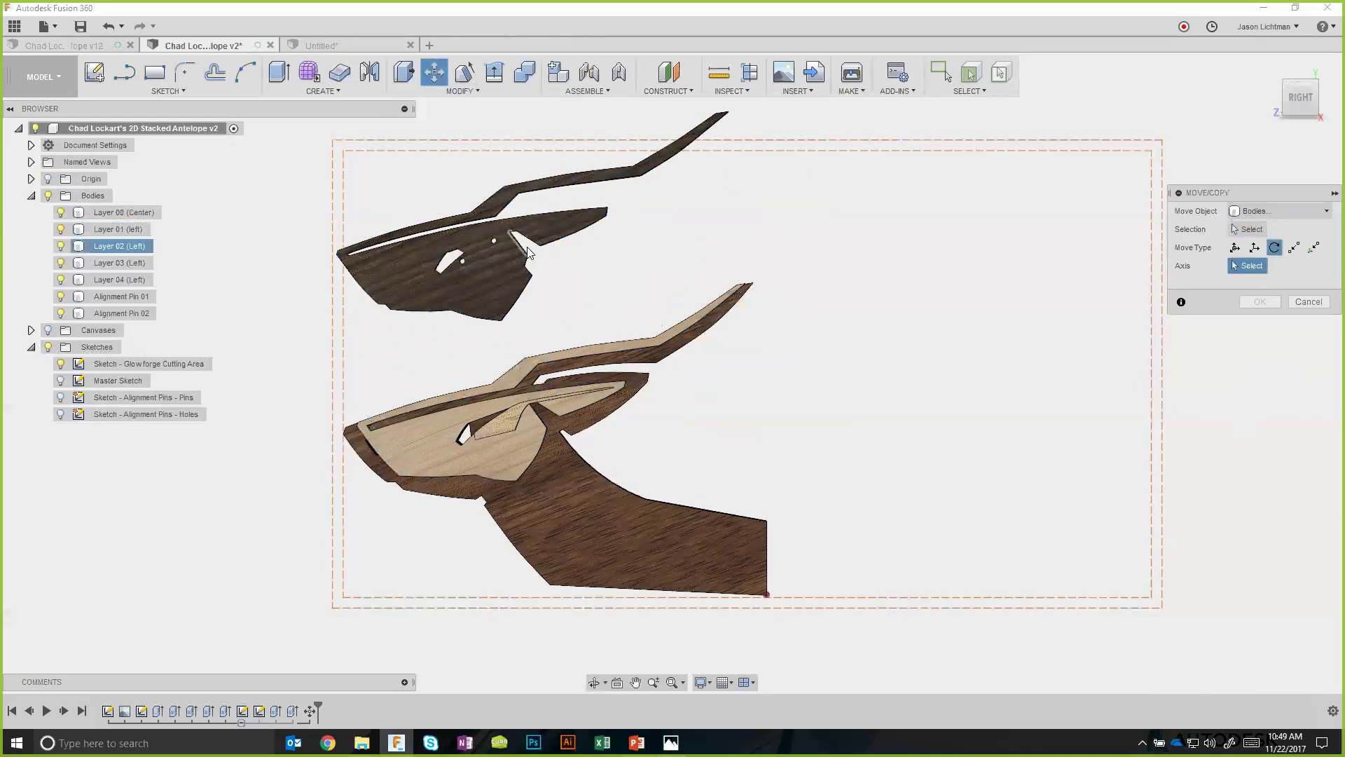
pyautogui.scroll(10, 497, 248)
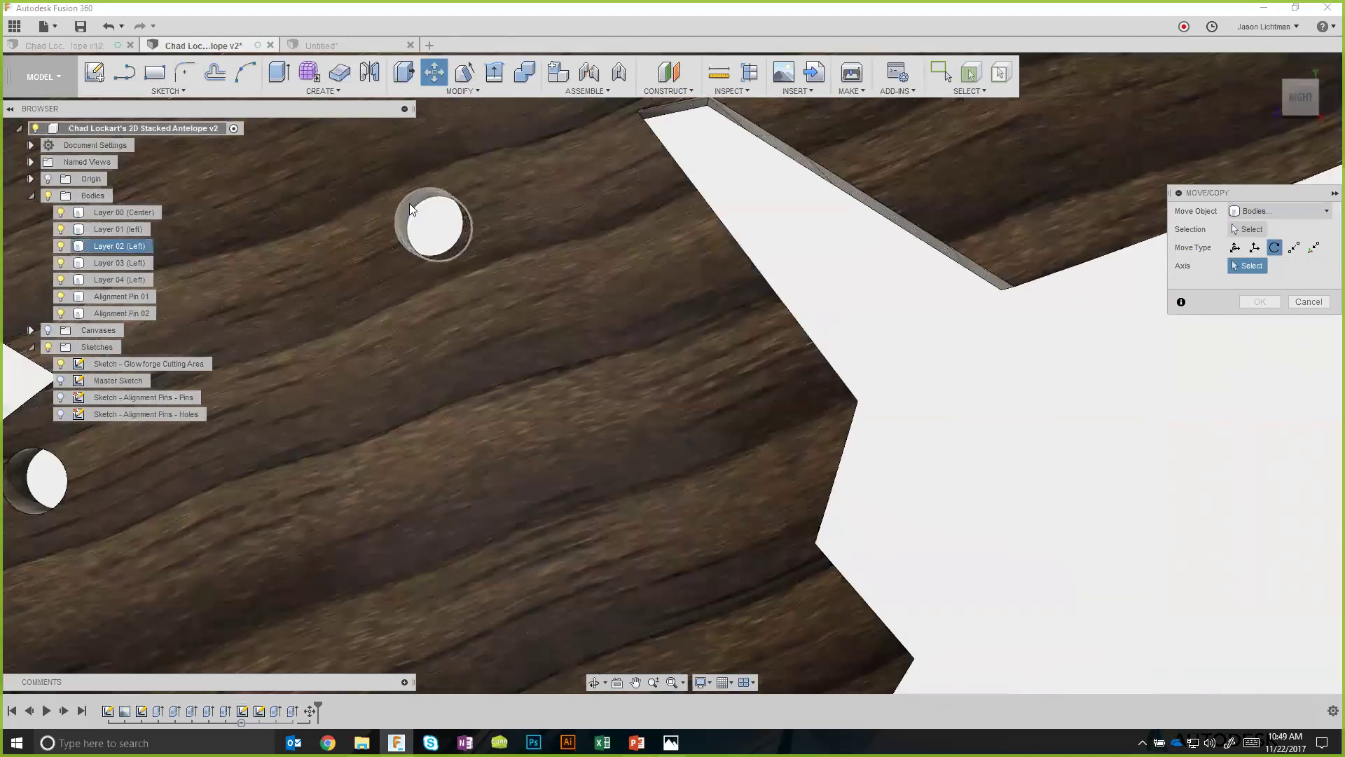
pyautogui.click(413, 216)
pyautogui.scroll(-8, 429, 235)
pyautogui.moveTo(353, 219); pyautogui.dragTo(419, 147)
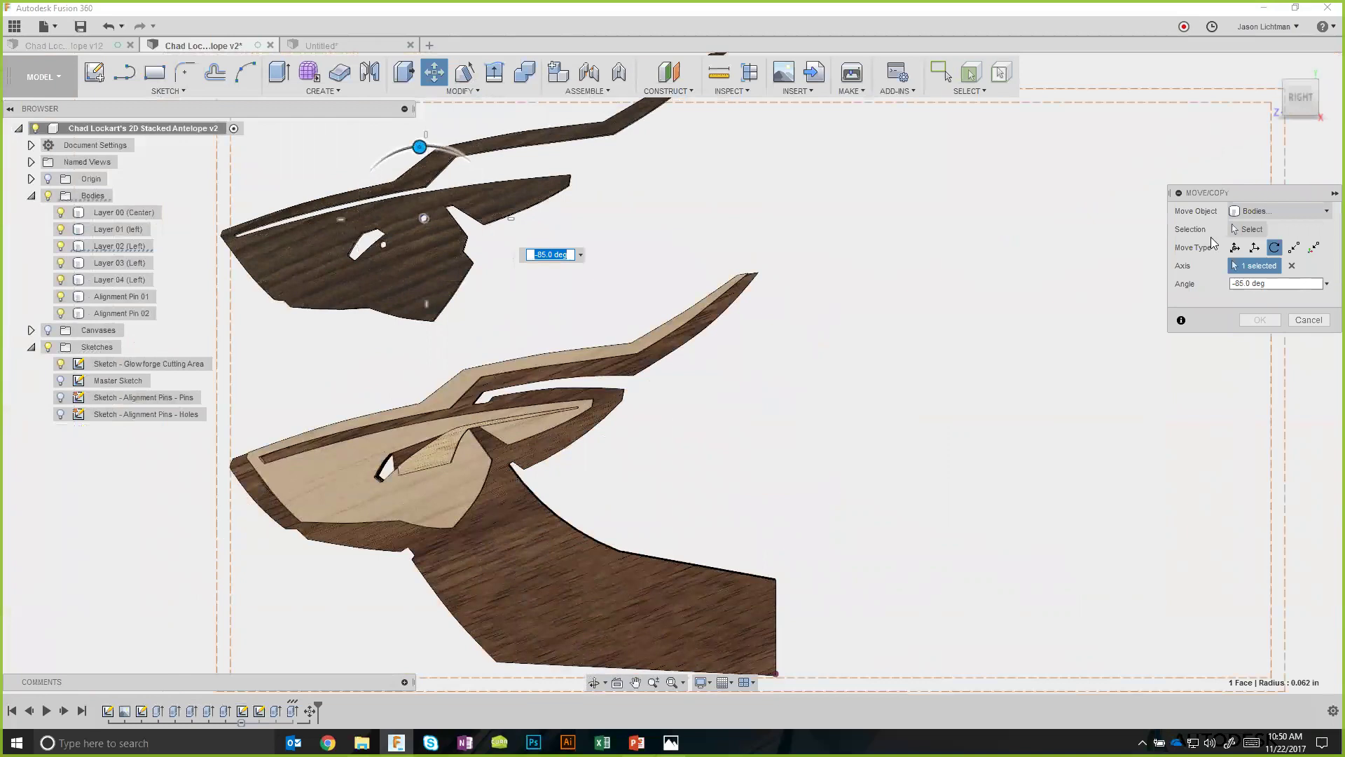
pyautogui.click(1247, 229)
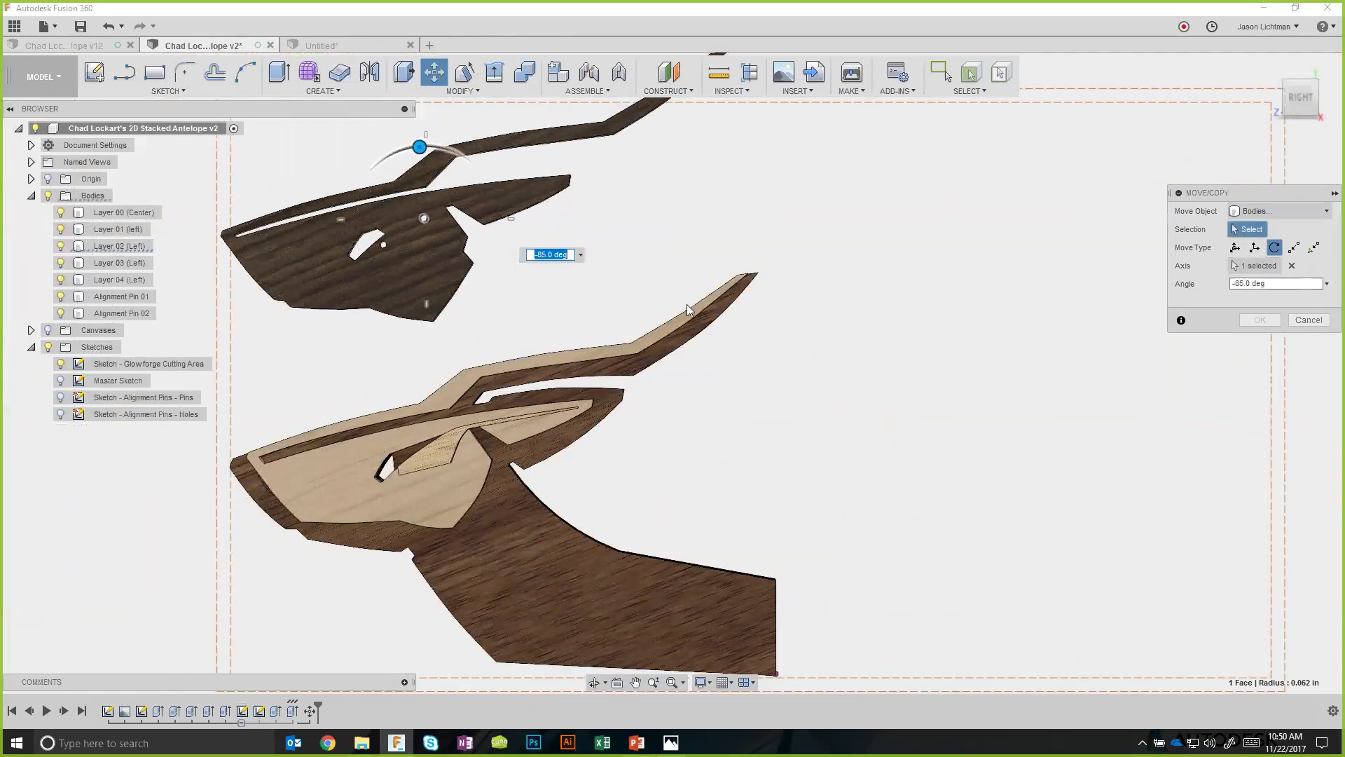
pyautogui.click(1292, 265)
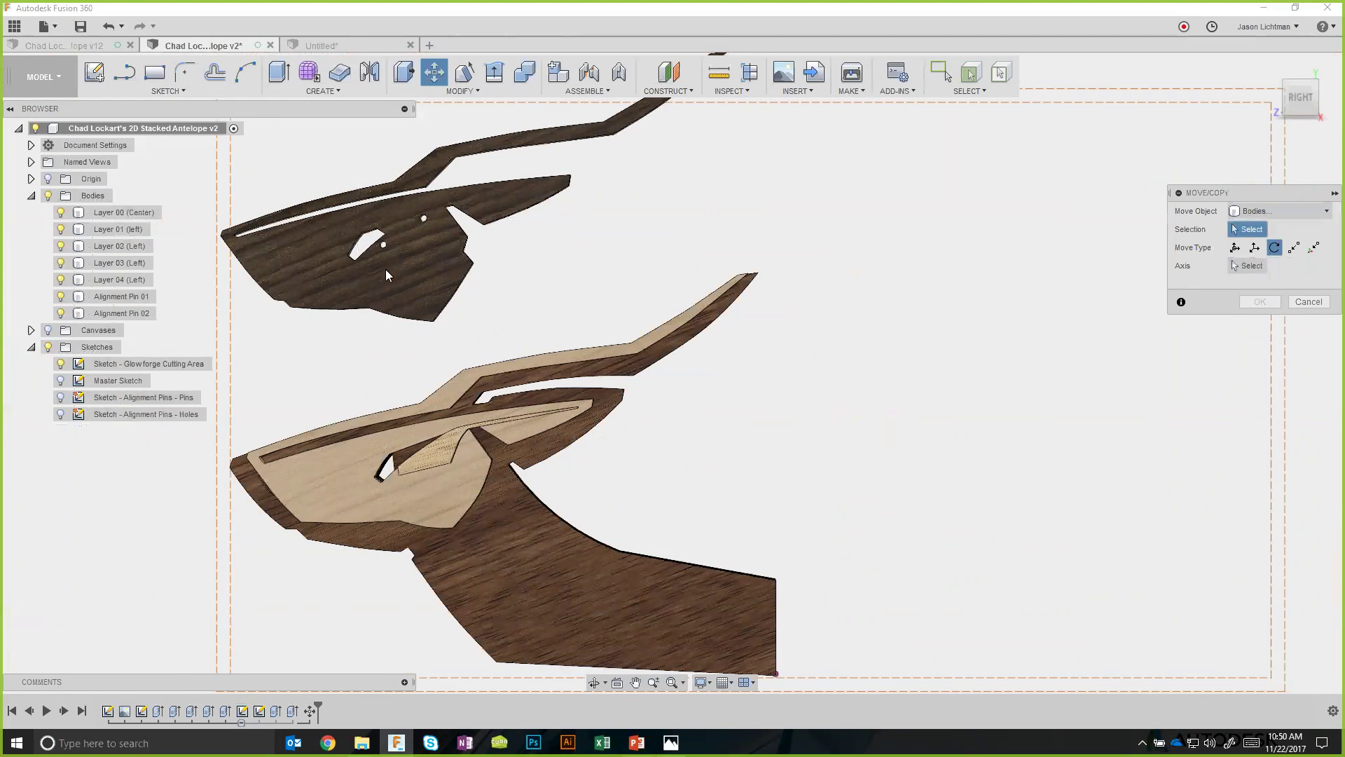
pyautogui.scroll(-3, 882, 422)
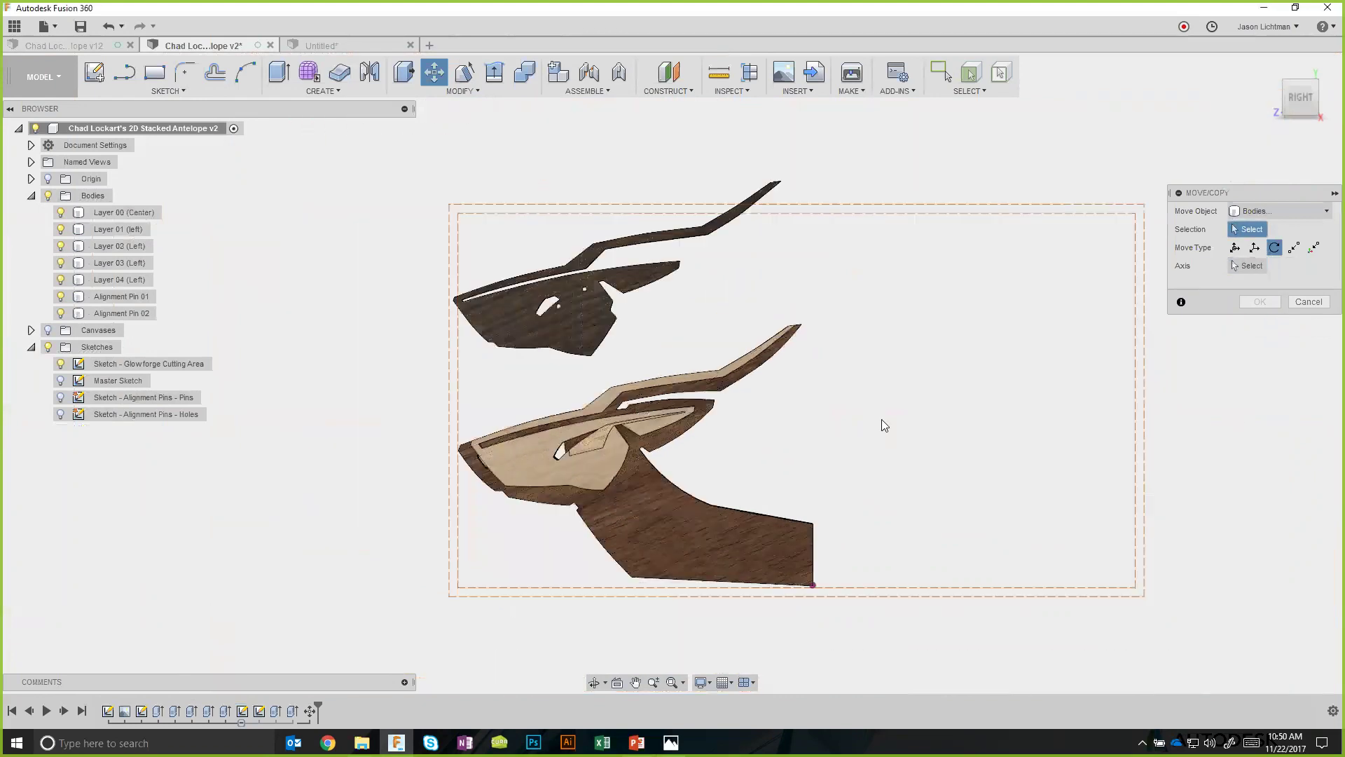
pyautogui.click(1309, 301)
# Try to rotate the Layer 02 (Left) body -175 deg about the axis of its upper alignment pin hole.
pyautogui.click(436, 72)
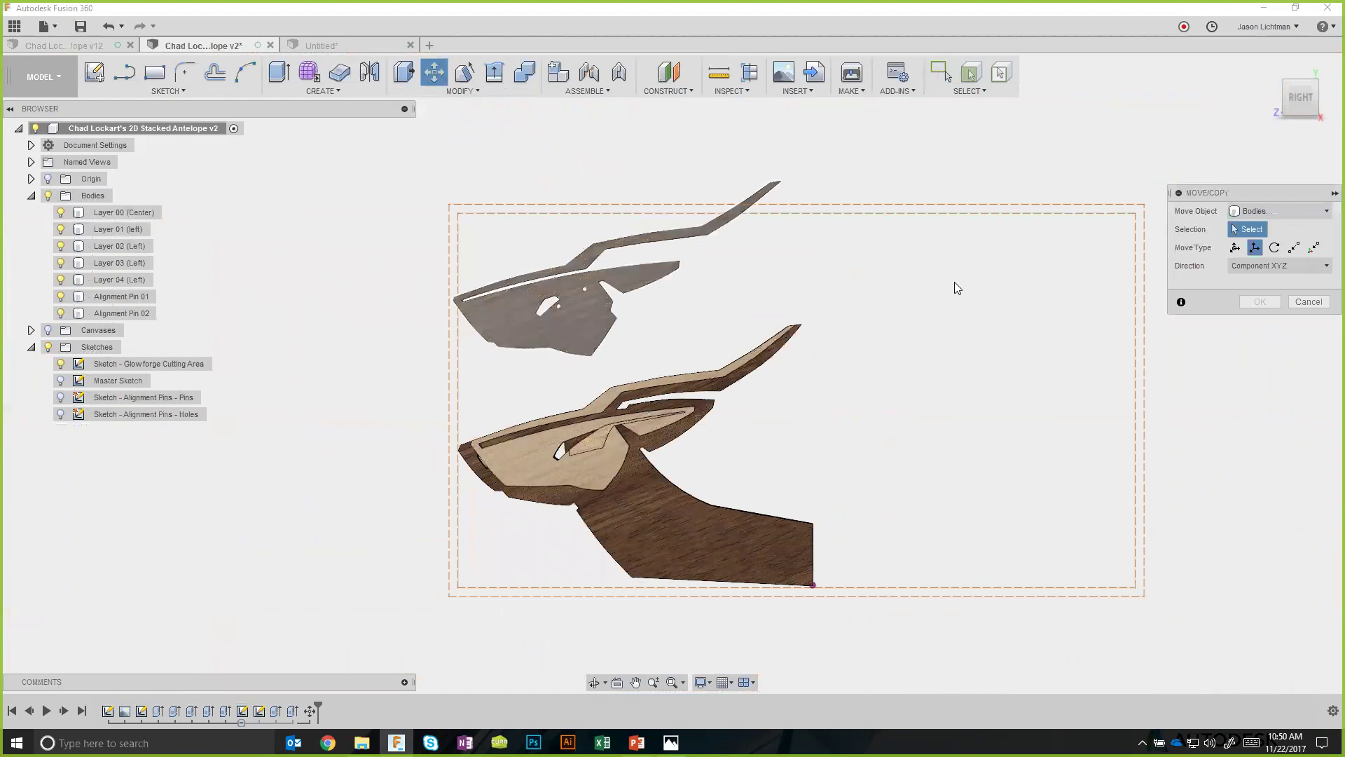
pyautogui.click(599, 306)
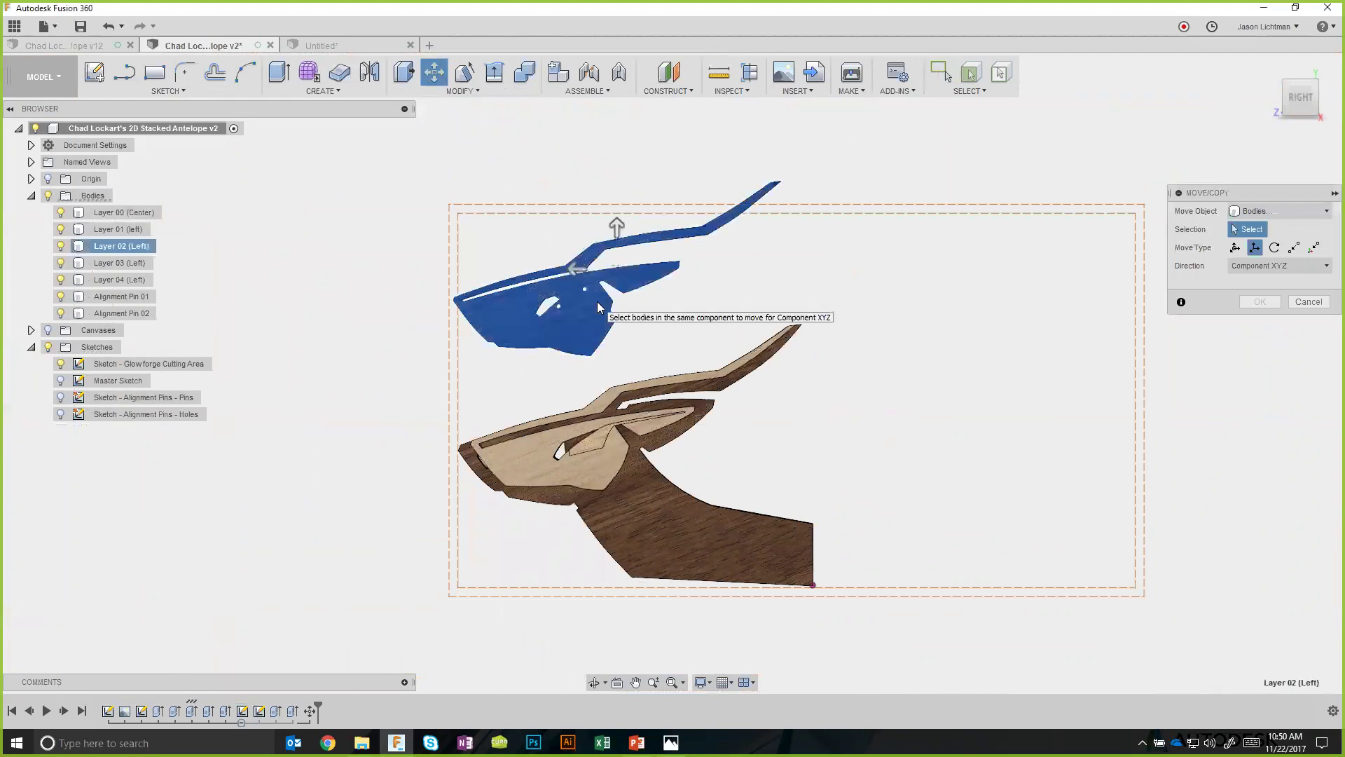
pyautogui.click(1275, 247)
pyautogui.scroll(10, 549, 297)
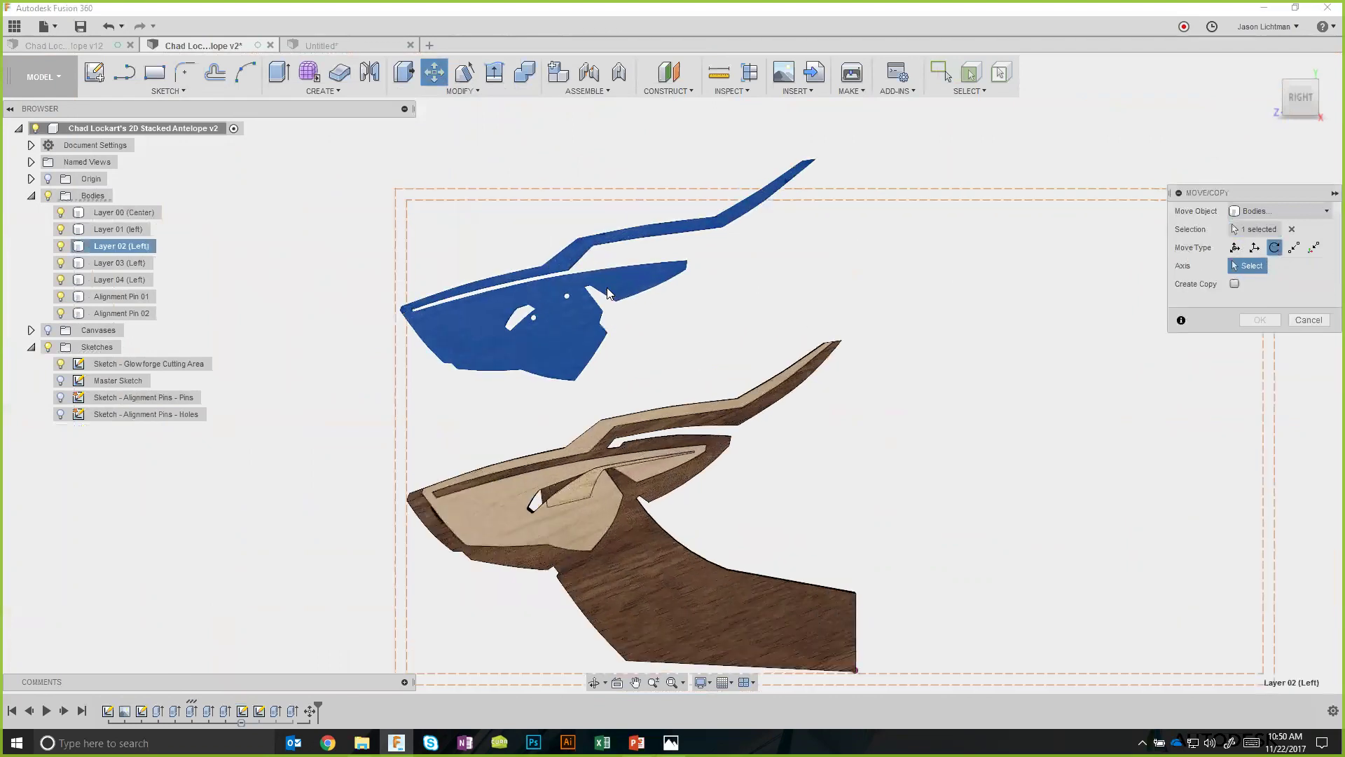
pyautogui.scroll(5, 491, 363)
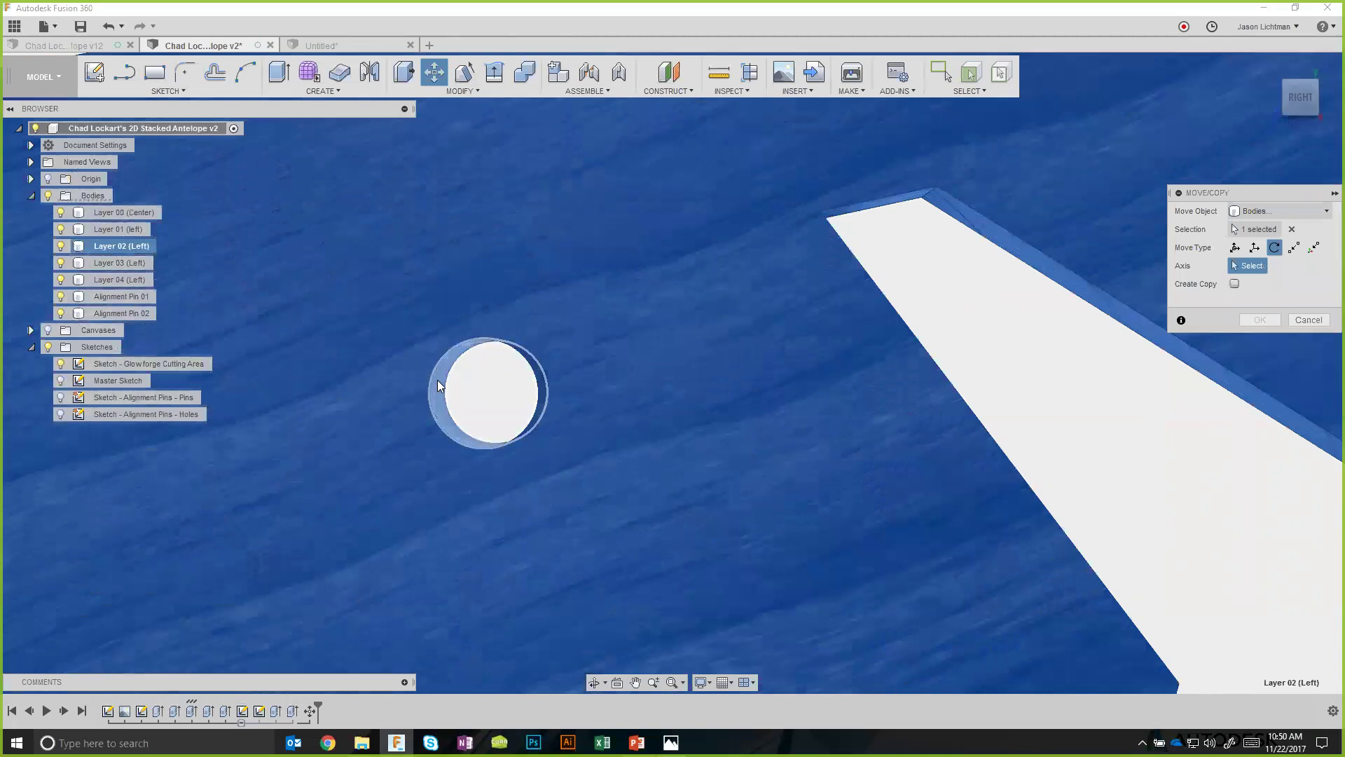
pyautogui.click(439, 381)
pyautogui.scroll(-8, 450, 386)
pyautogui.scroll(-5, 450, 385)
pyautogui.moveTo(382, 385); pyautogui.dragTo(529, 377)
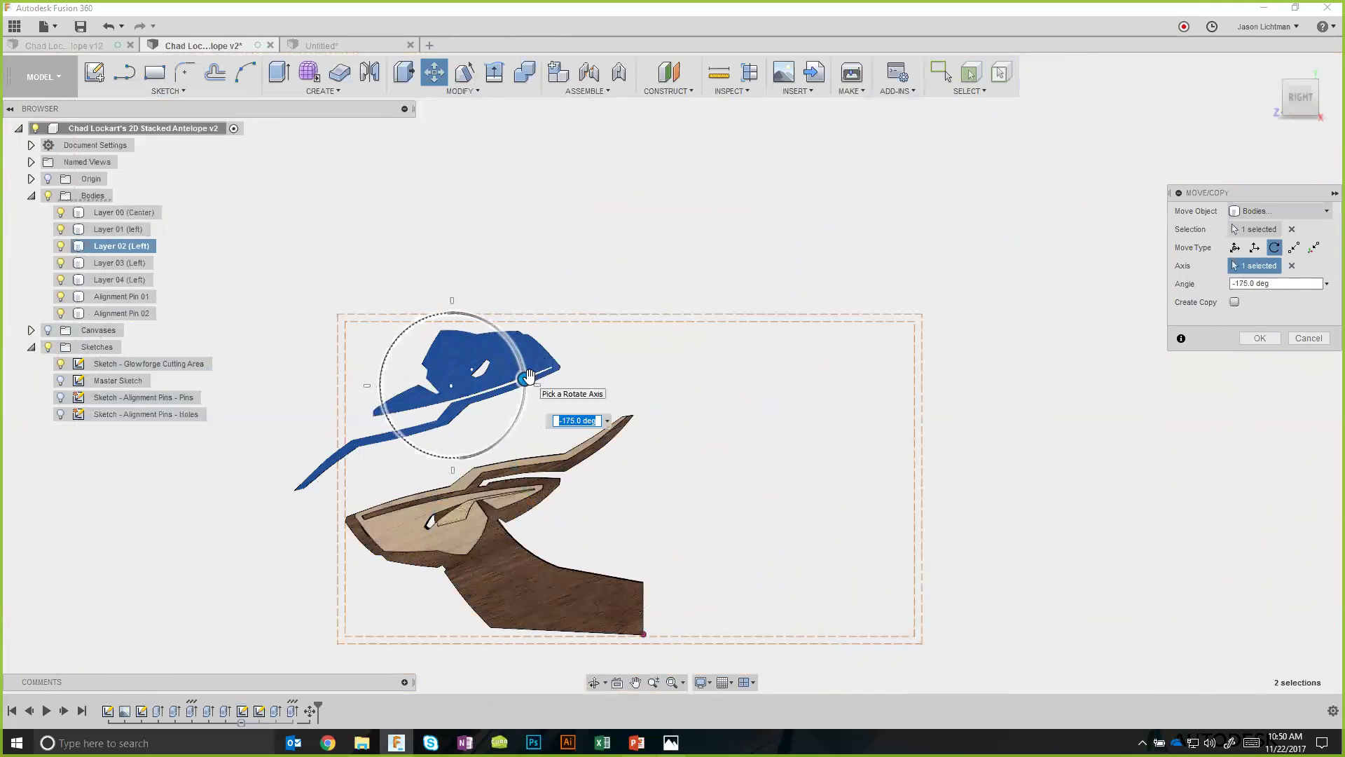
pyautogui.click(1298, 339)
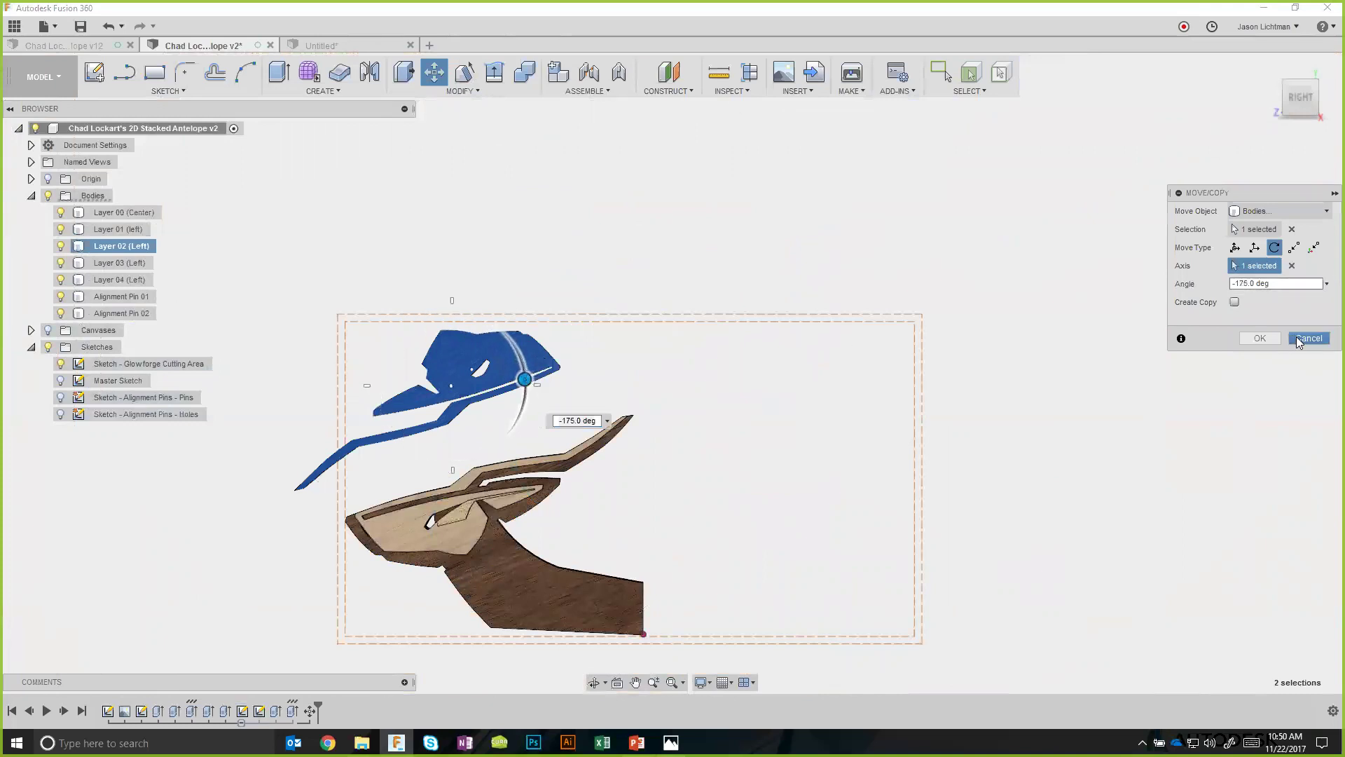
# Delete the existing Layer 02 (Left) move and use a free move to turn the body upside down, close above the stacked head.
pyautogui.rightClick(309, 711)
pyautogui.click(336, 648)
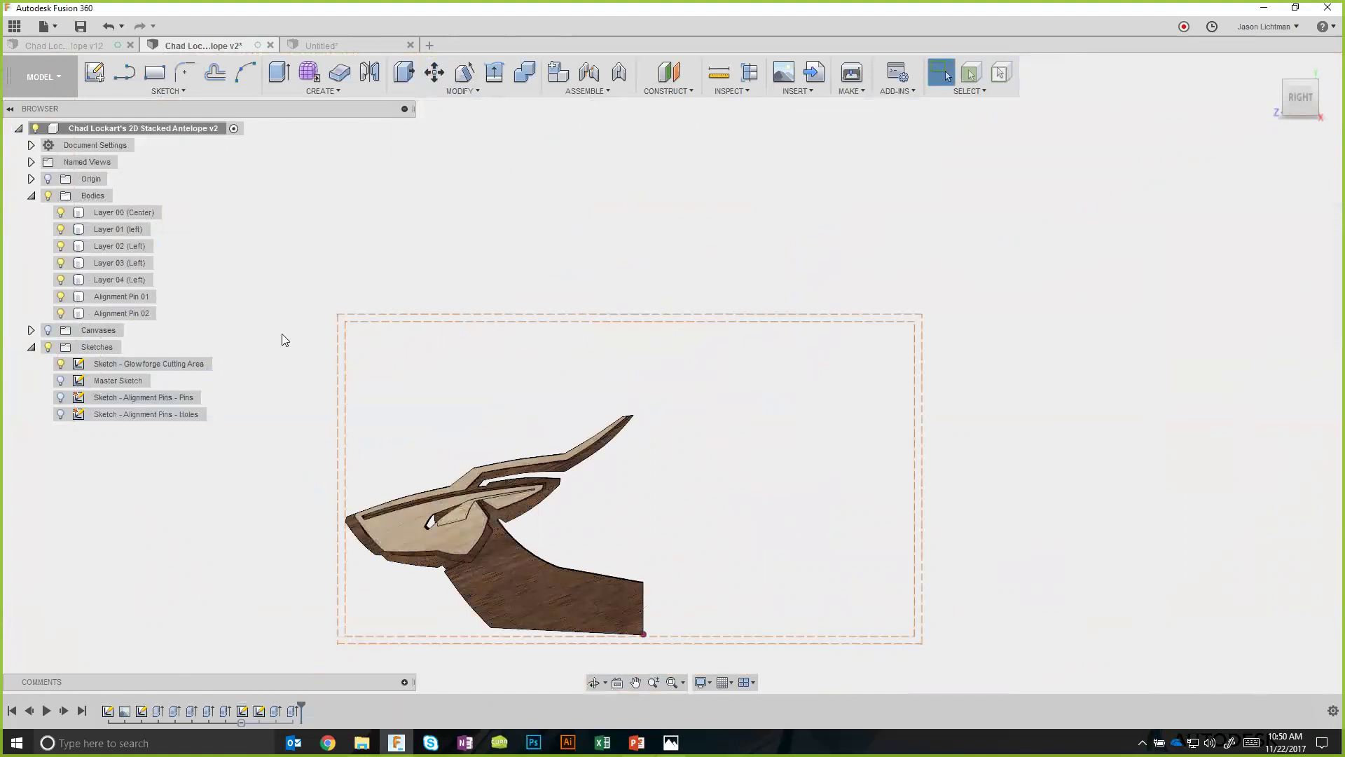
pyautogui.click(433, 73)
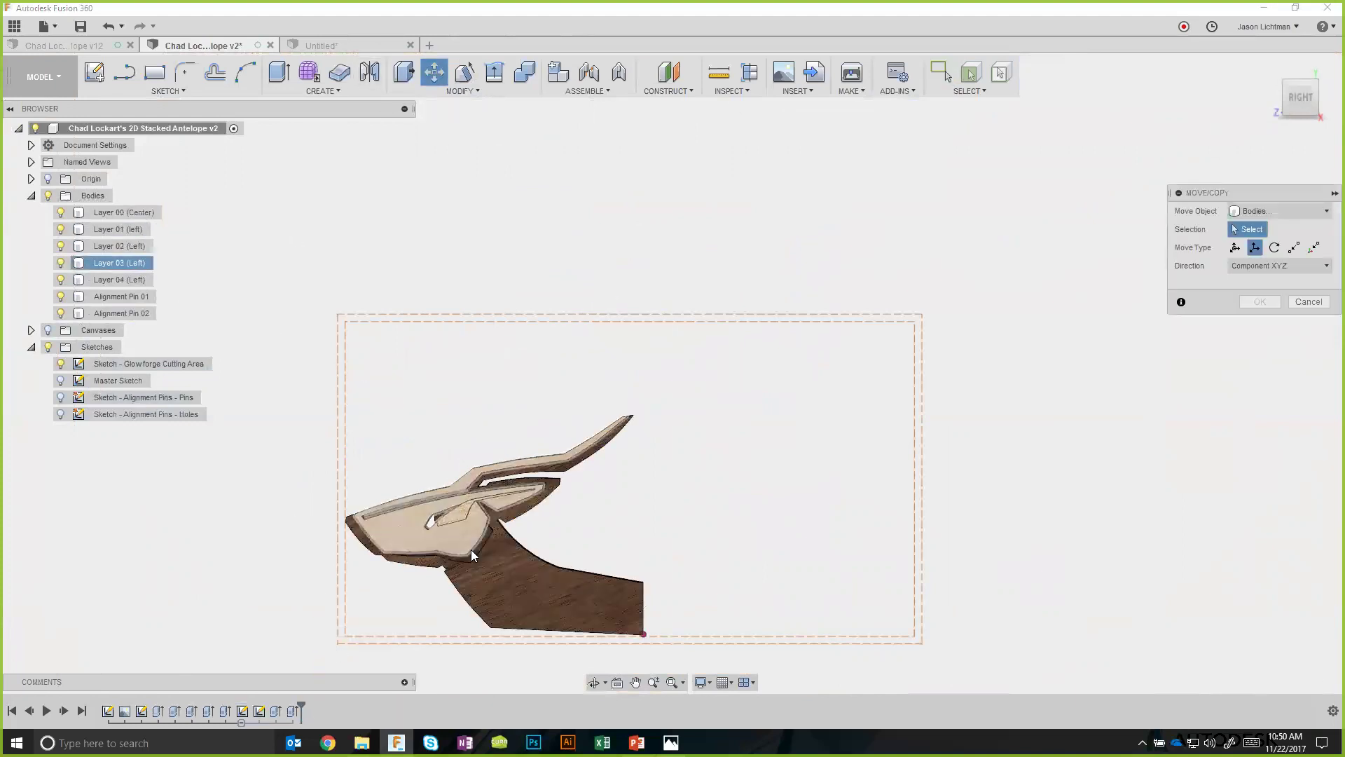
pyautogui.click(473, 553)
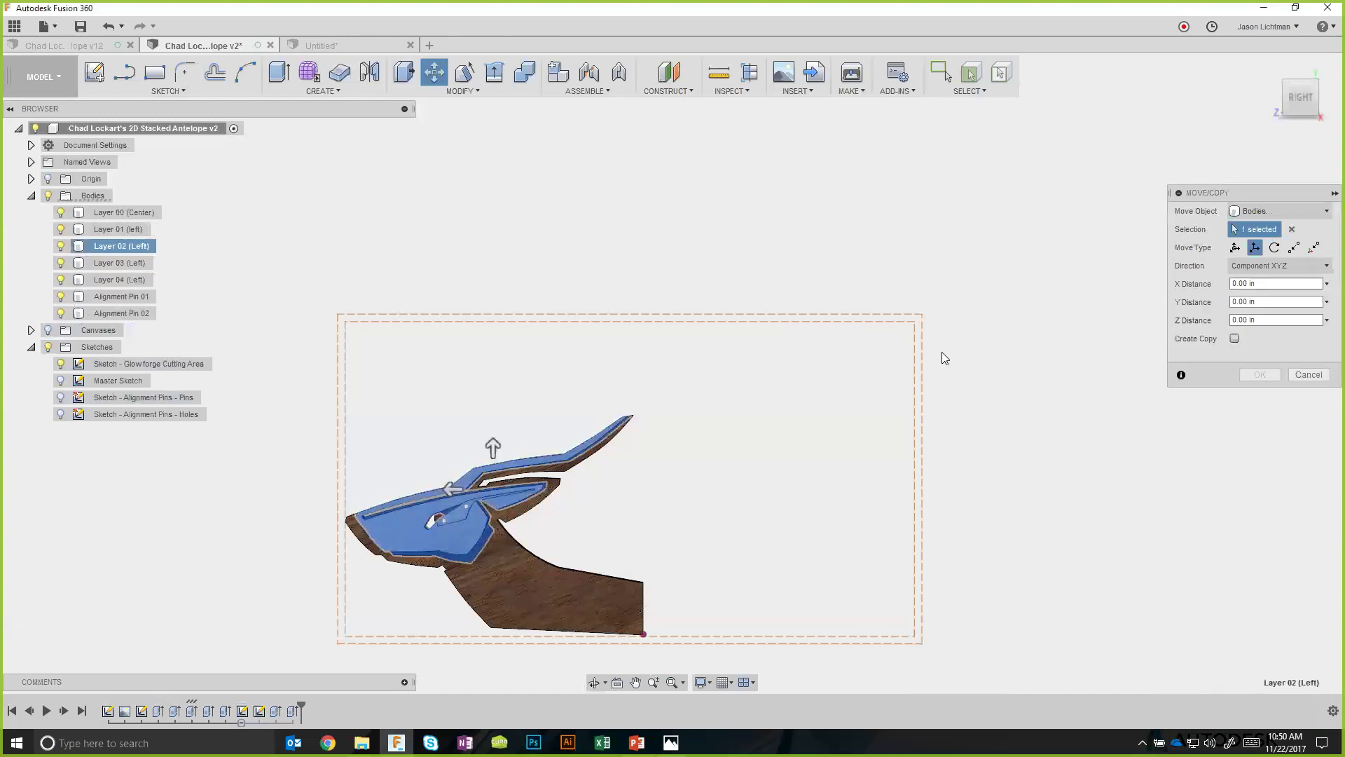
pyautogui.click(1235, 248)
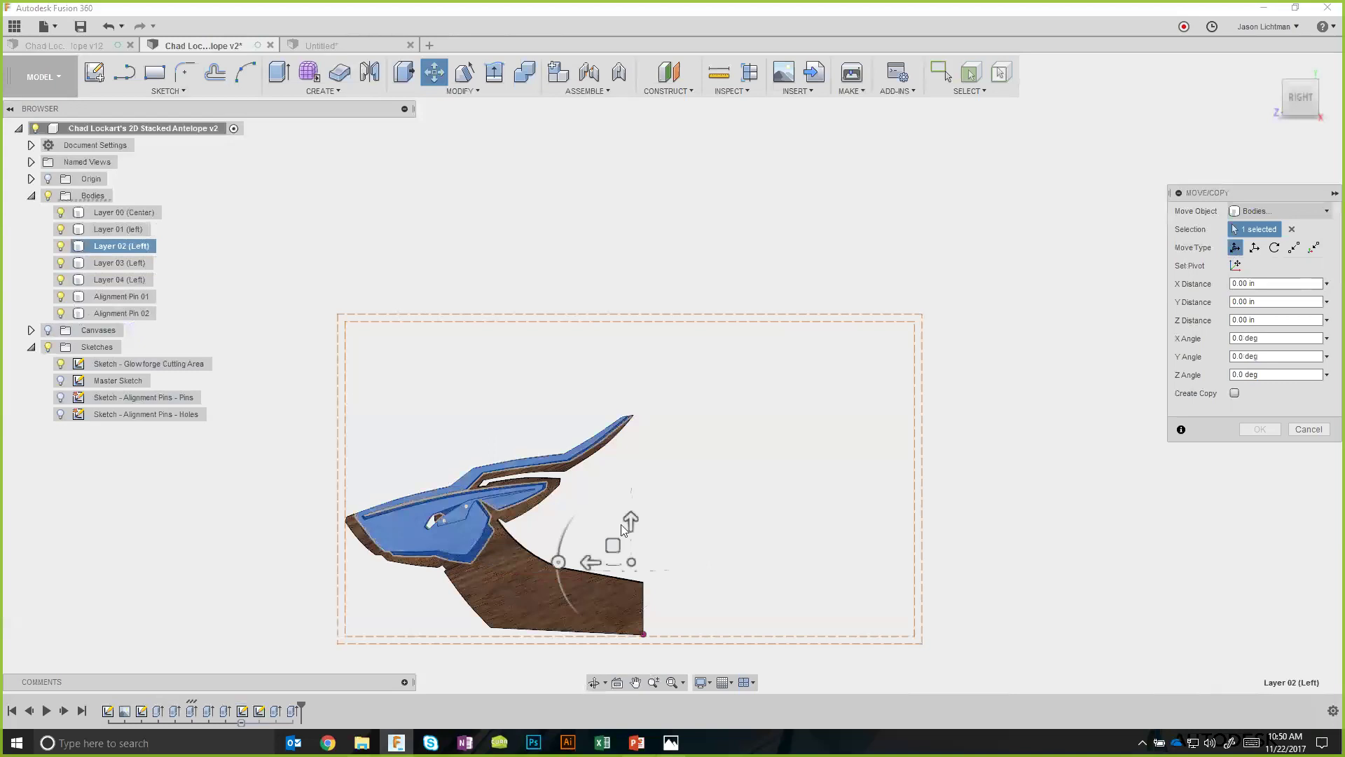
pyautogui.moveTo(613, 545); pyautogui.dragTo(371, 376)
pyautogui.click(1259, 430)
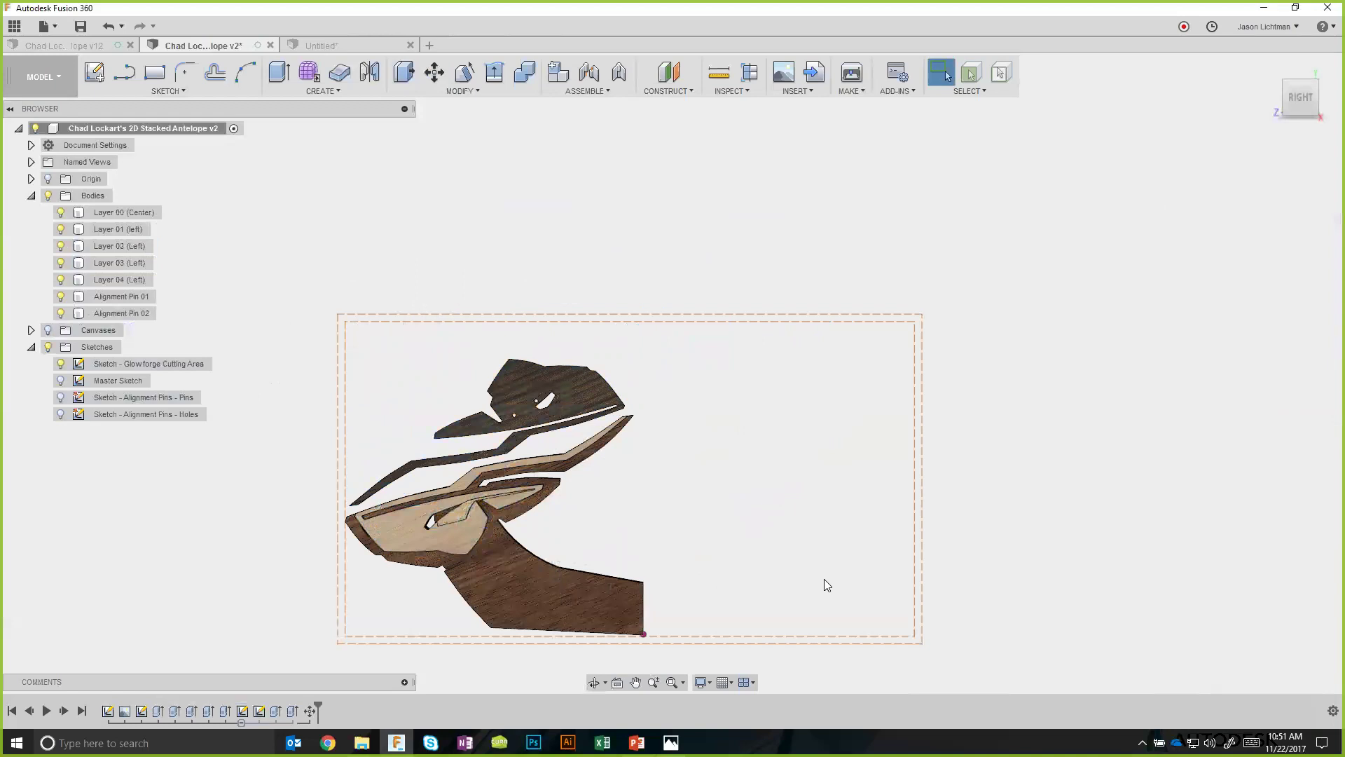
# Free-move the Layer 03 (Left) body upside down and tilted into the upper-left corner of the cutting area, beside Layer 02.
pyautogui.press('m')
pyautogui.click(474, 539)
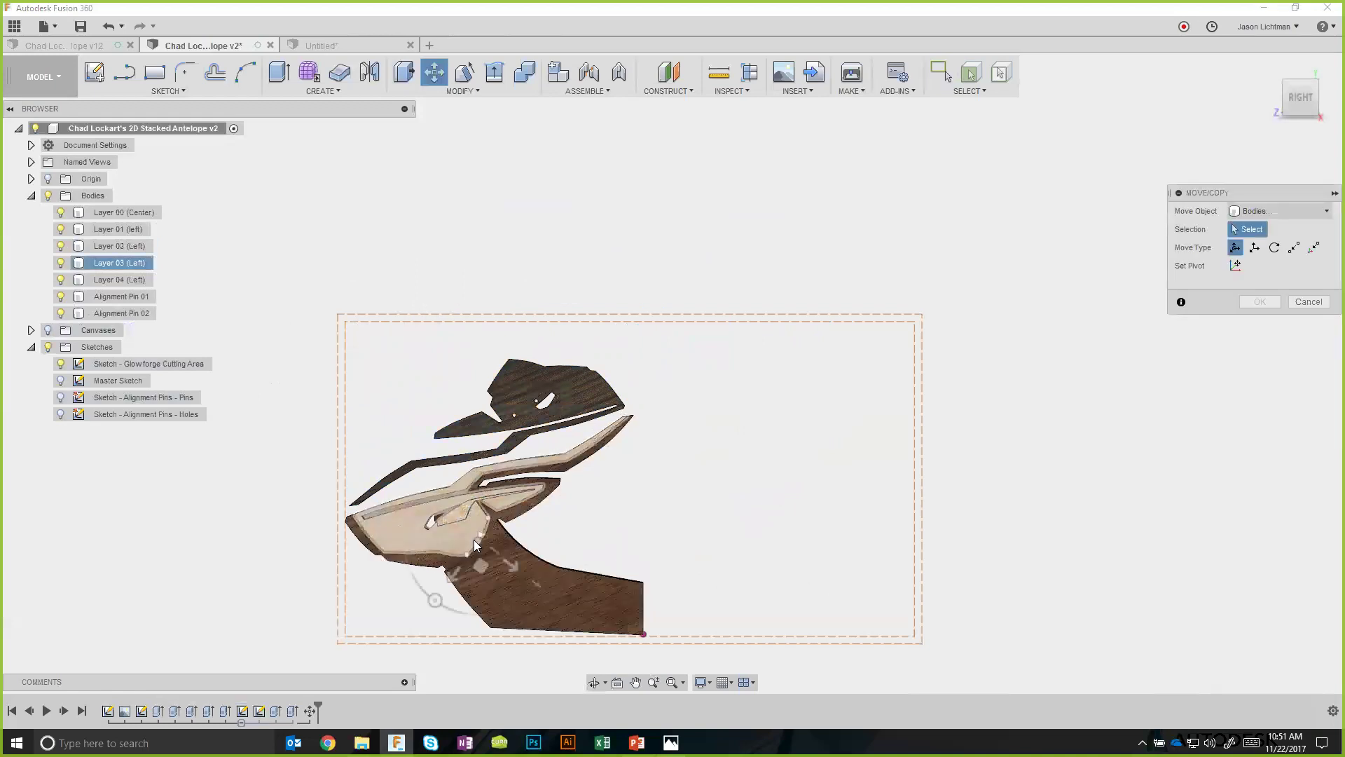
pyautogui.moveTo(474, 573); pyautogui.dragTo(460, 339)
pyautogui.moveTo(434, 386); pyautogui.dragTo(395, 348)
pyautogui.moveTo(395, 348); pyautogui.dragTo(390, 345)
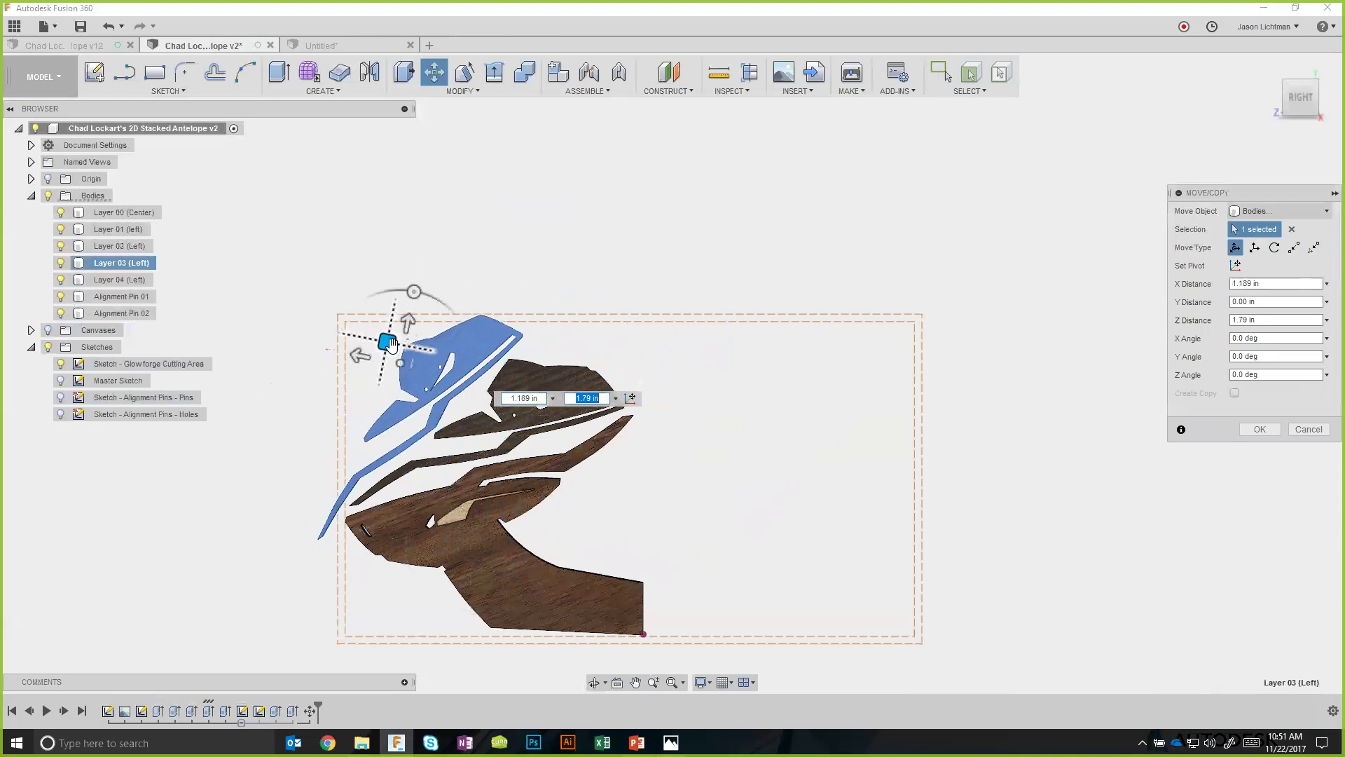
pyautogui.click(1260, 430)
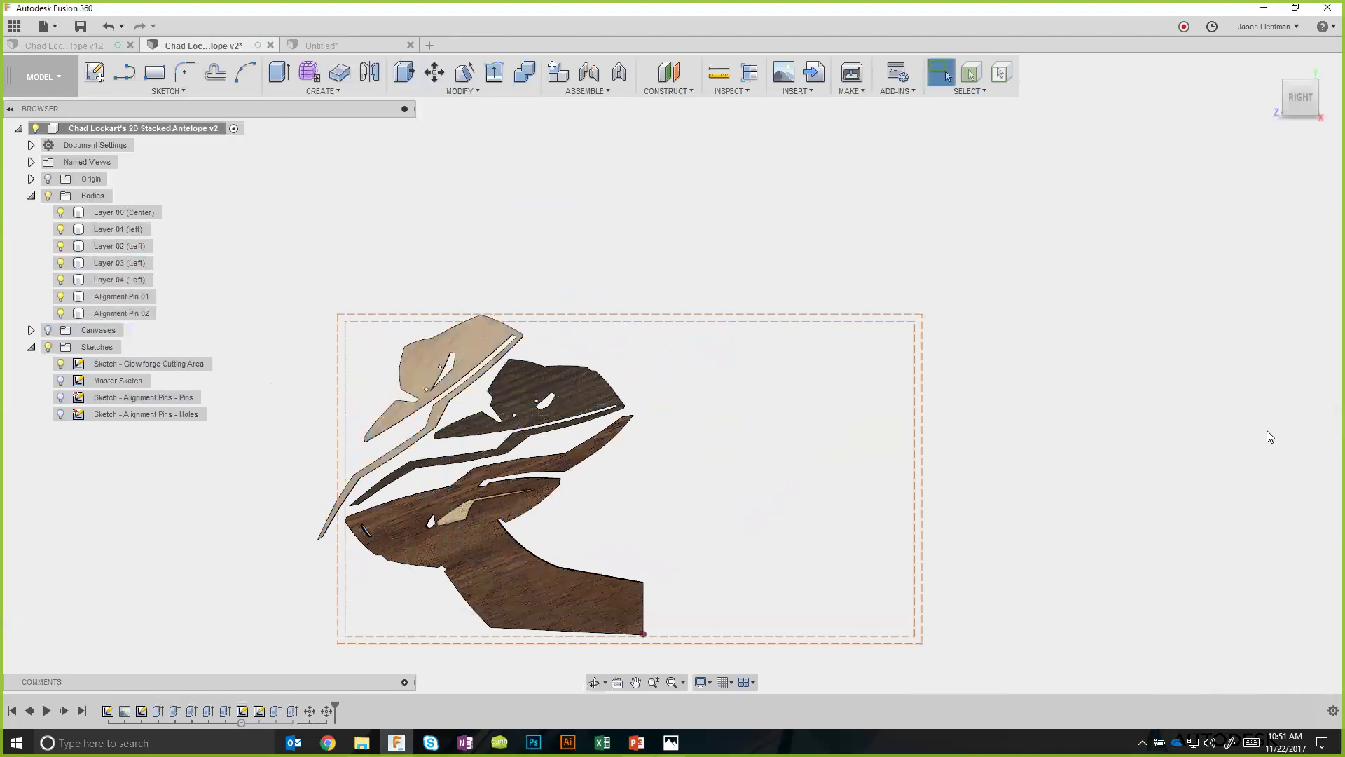
# Translate the Layer 01, 02, 03 and 04 (Left) bodies together by -1.00 in along Z.
pyautogui.press('m')
pyautogui.click(566, 581)
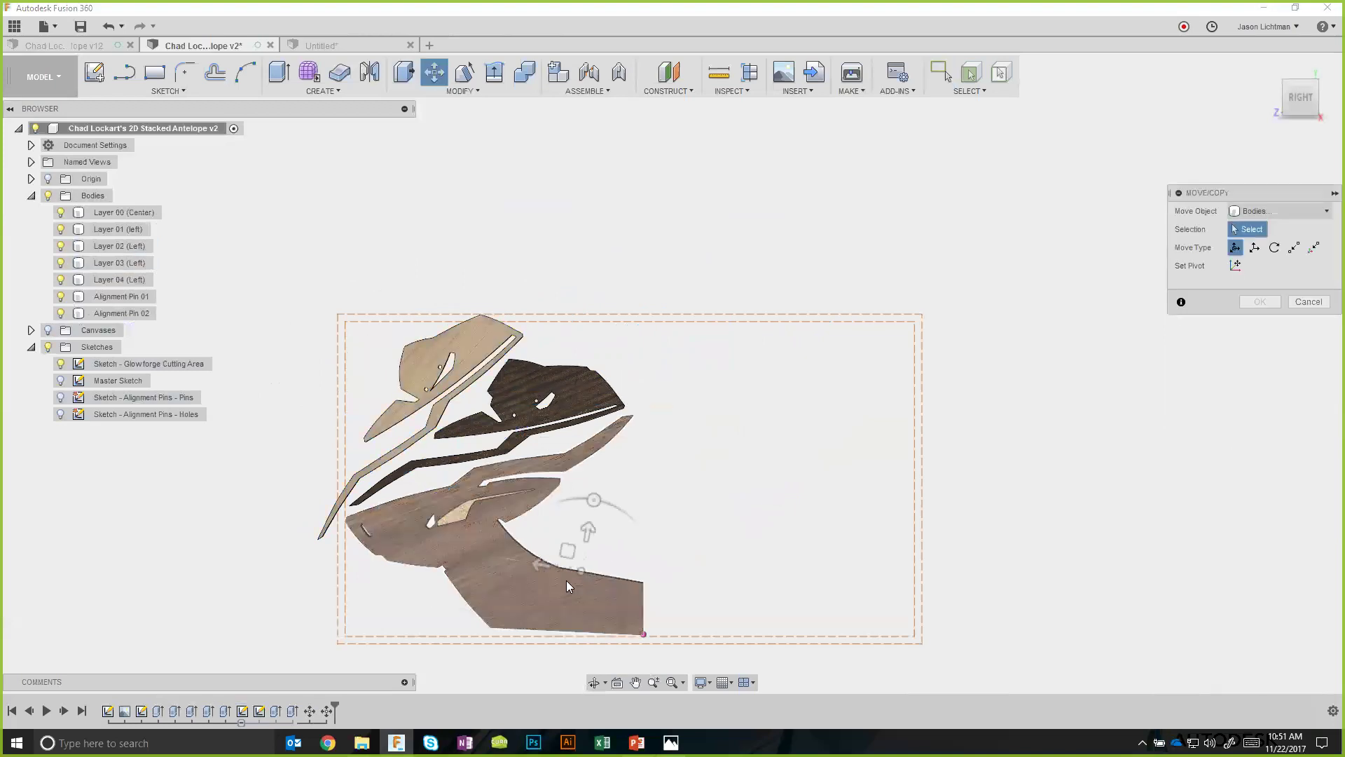
pyautogui.click(460, 513)
pyautogui.click(484, 367)
pyautogui.click(484, 367)
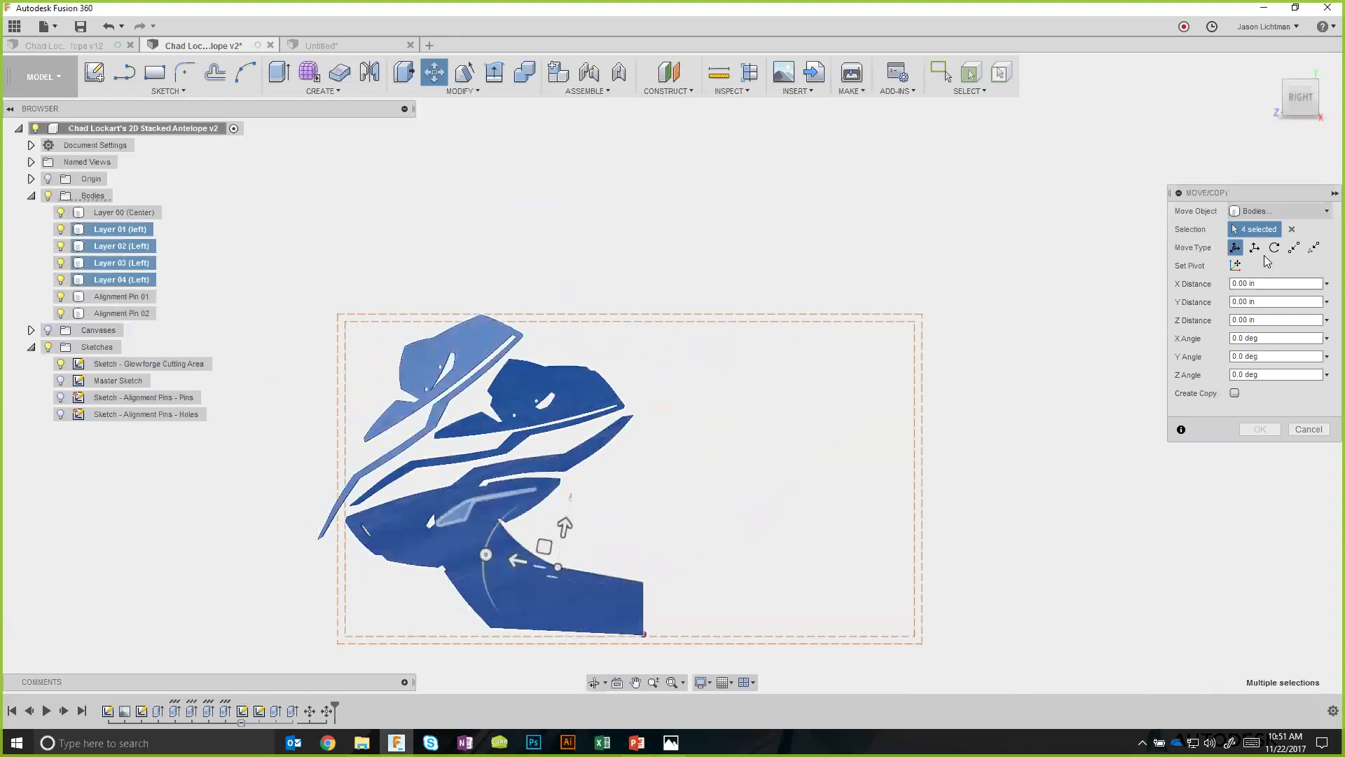
pyautogui.click(1255, 248)
pyautogui.moveTo(452, 525); pyautogui.dragTo(483, 526)
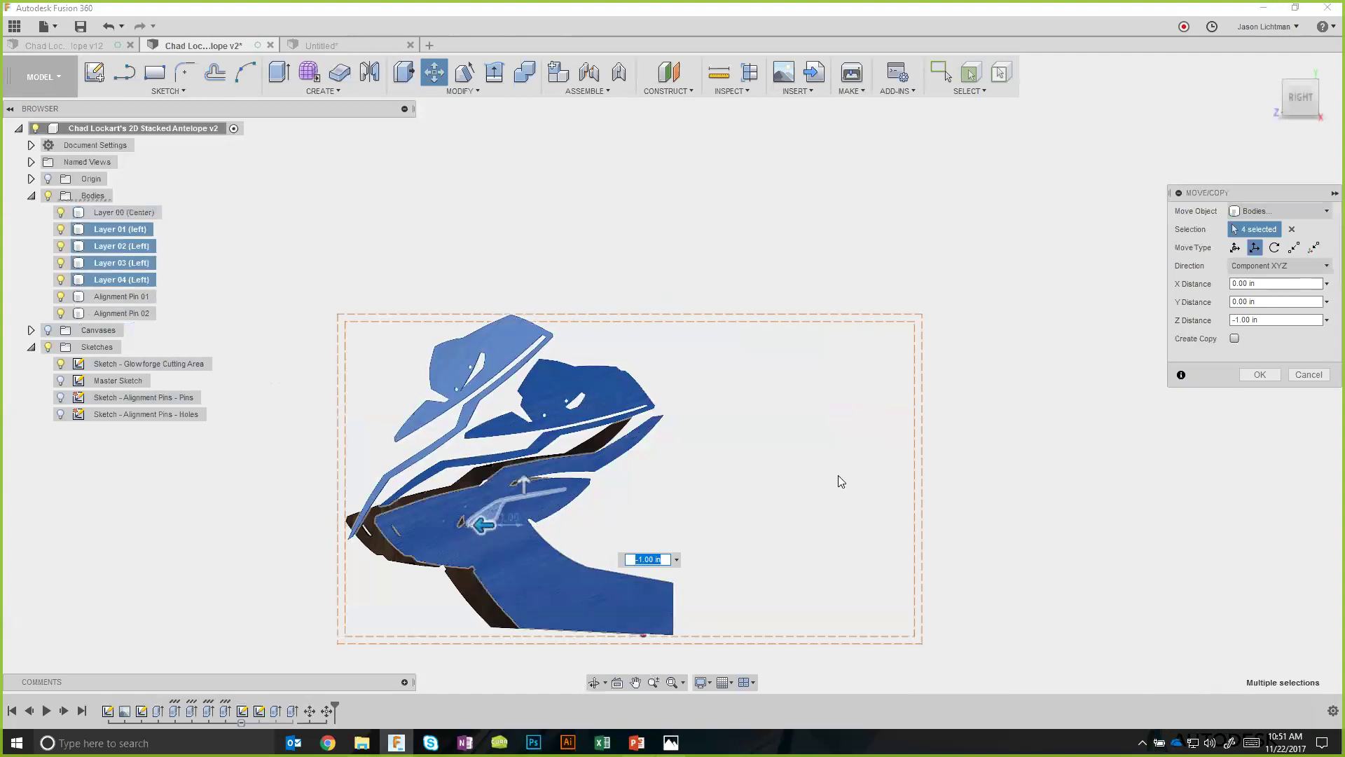
pyautogui.click(1260, 374)
pyautogui.press('m')
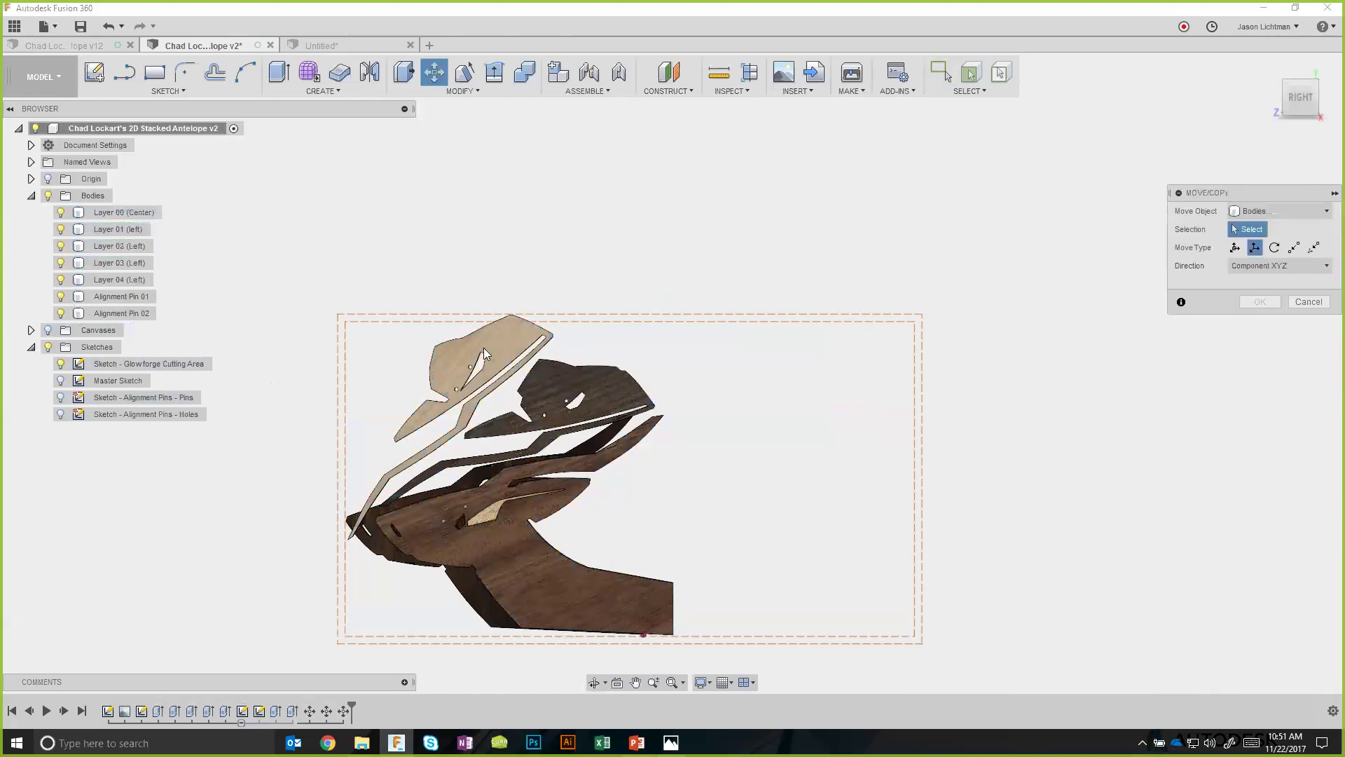
pyautogui.click(484, 350)
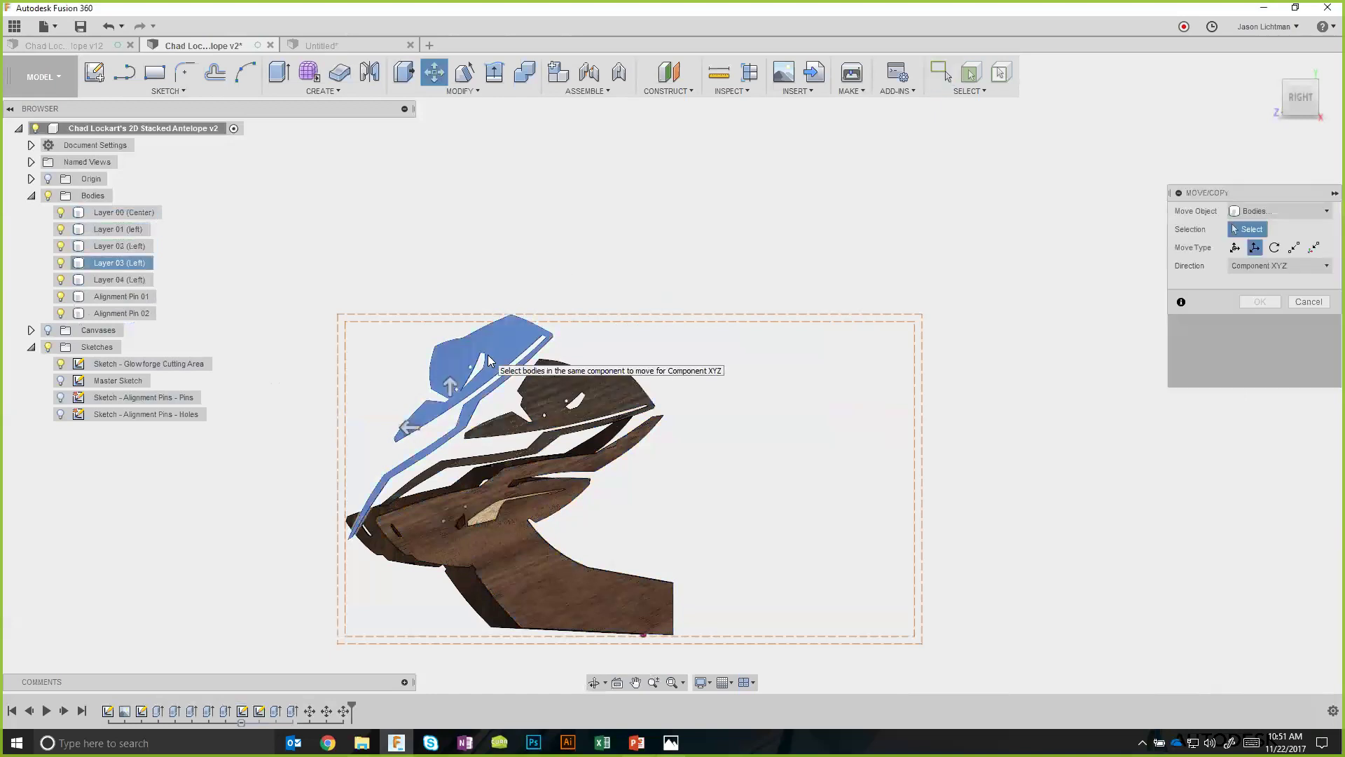
pyautogui.click(1235, 247)
pyautogui.moveTo(534, 524); pyautogui.dragTo(524, 536)
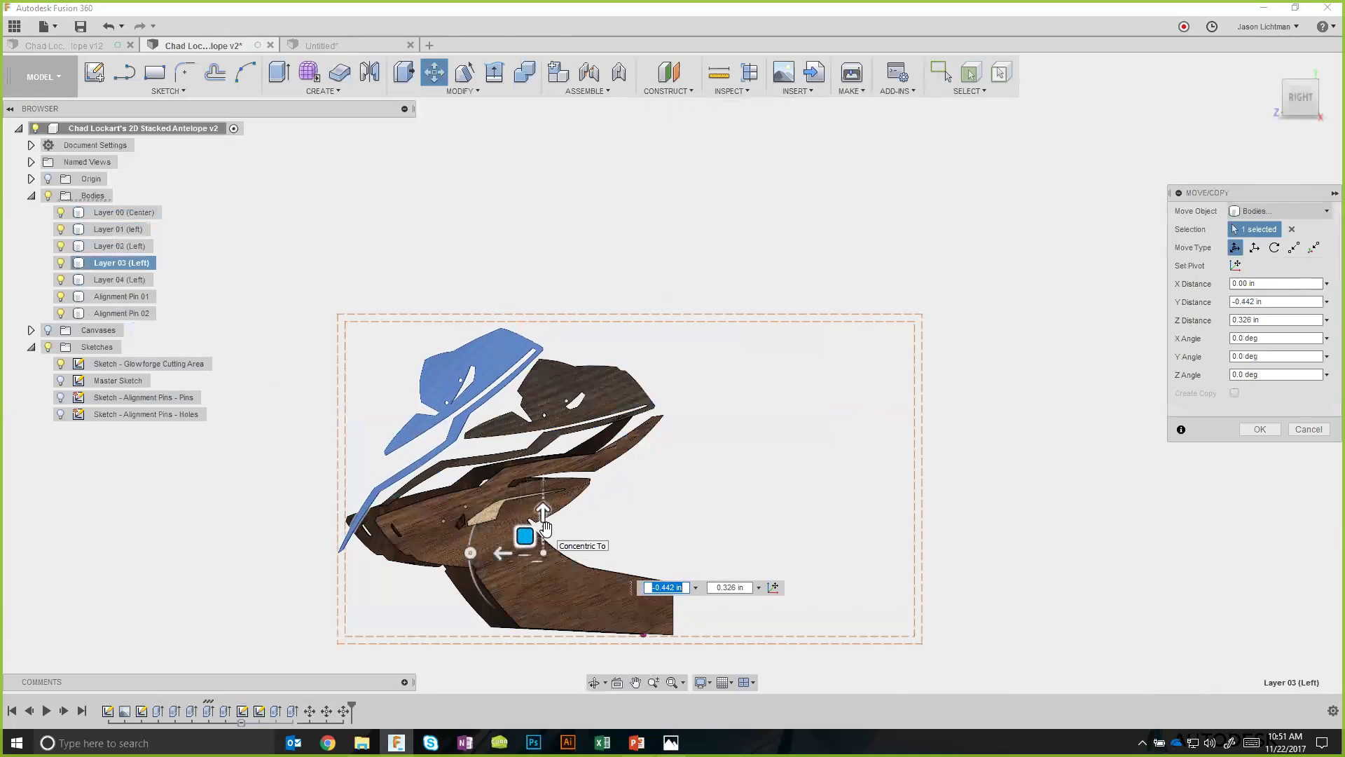
pyautogui.click(1309, 430)
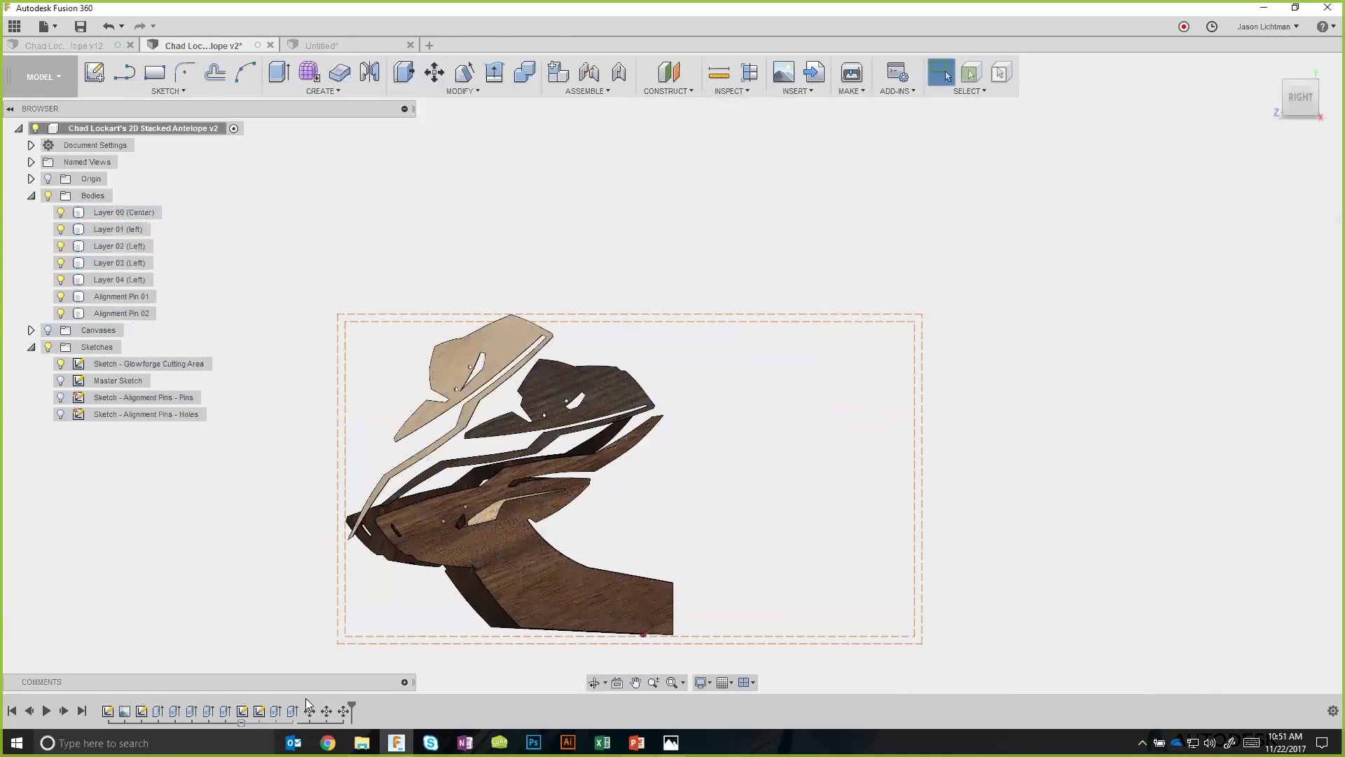
# Delete the combined move of the four left layer bodies from the design history.
pyautogui.rightClick(345, 712)
pyautogui.click(370, 649)
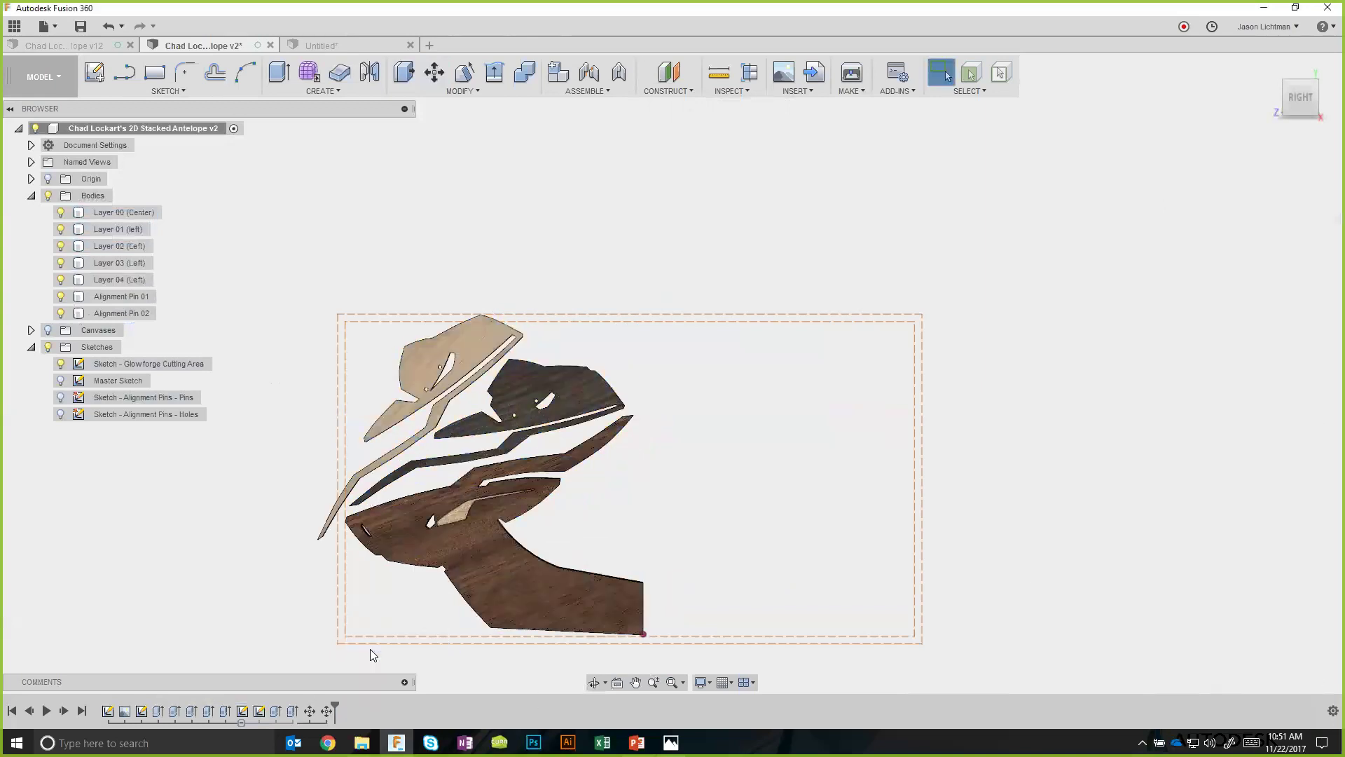
pyautogui.press('Escape')
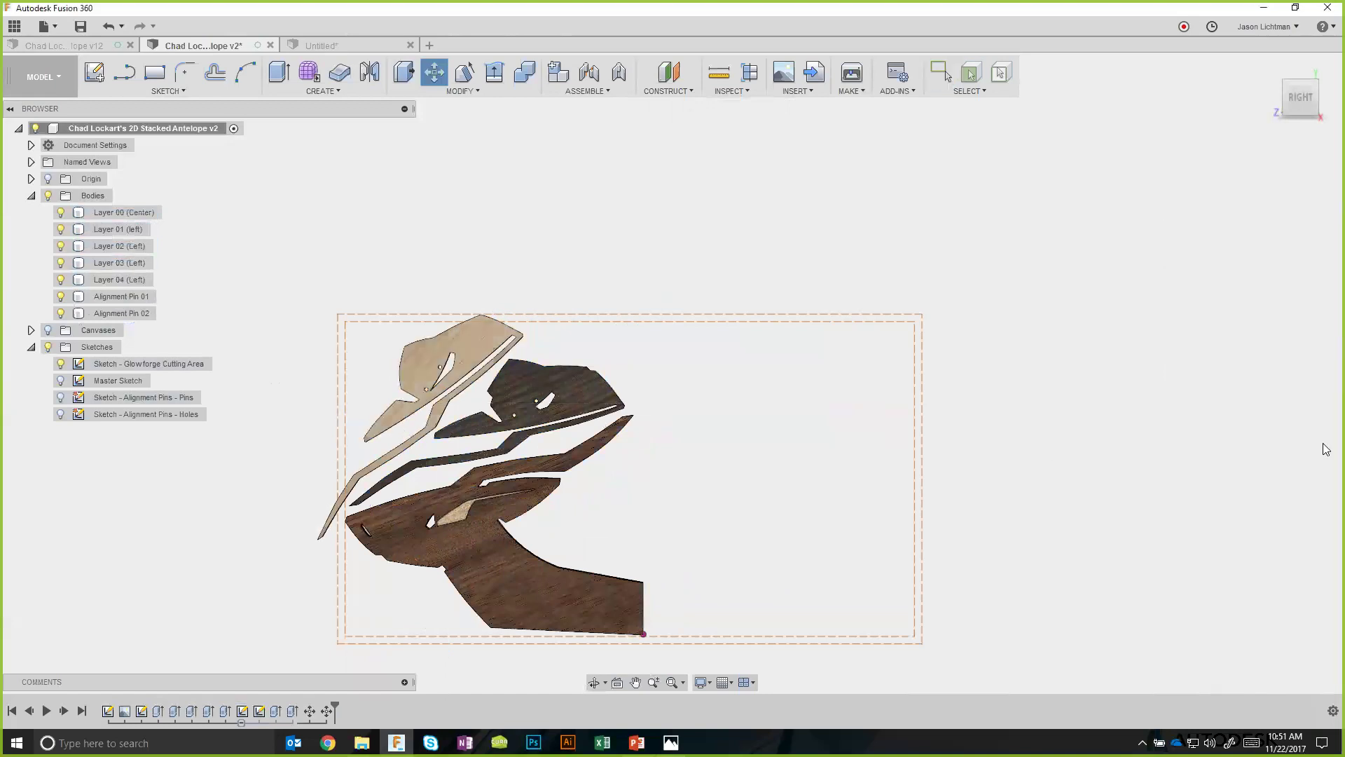
# Edit the Layer 03 (Left) move so the body sits upright and tilted behind the head, in the gap above the neck.
pyautogui.rightClick(331, 711)
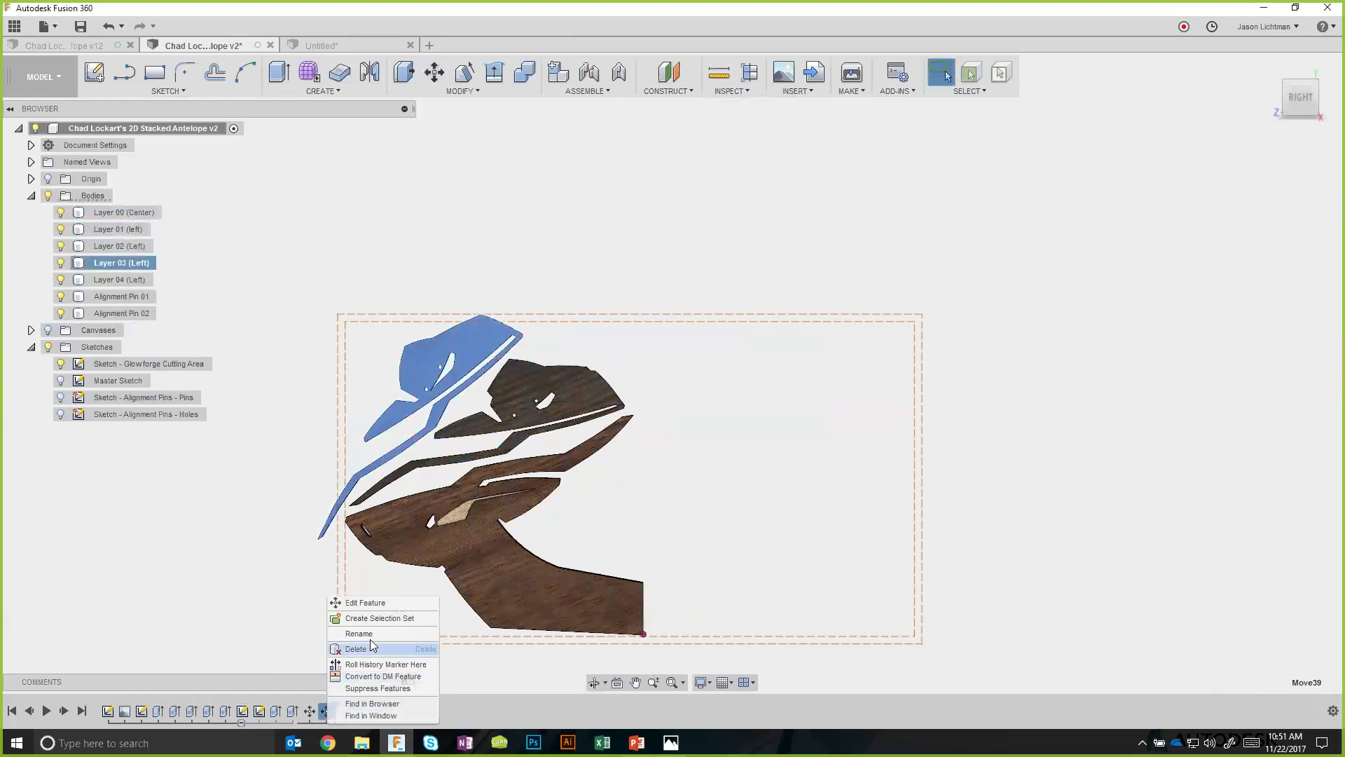
pyautogui.click(376, 604)
pyautogui.moveTo(259, 407); pyautogui.dragTo(753, 434)
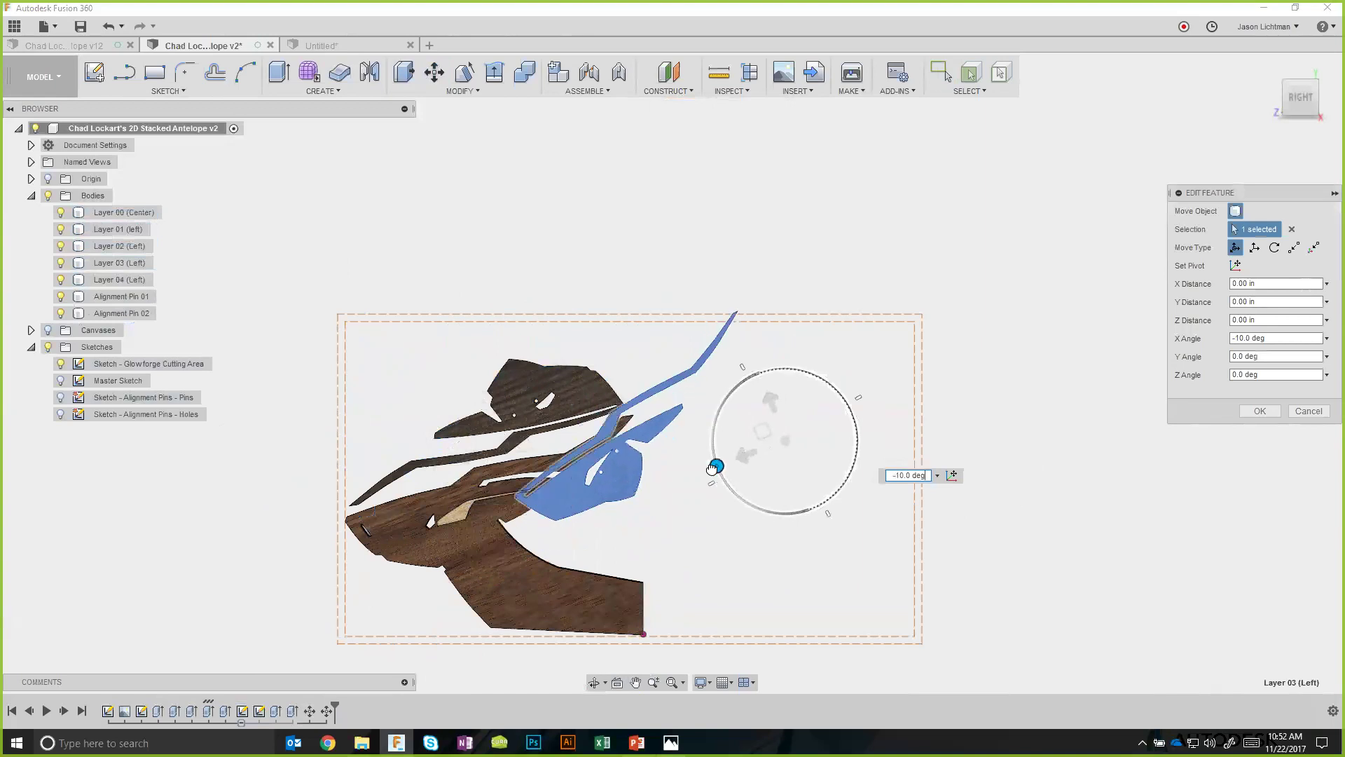
pyautogui.moveTo(761, 436); pyautogui.dragTo(764, 465)
pyautogui.click(1250, 415)
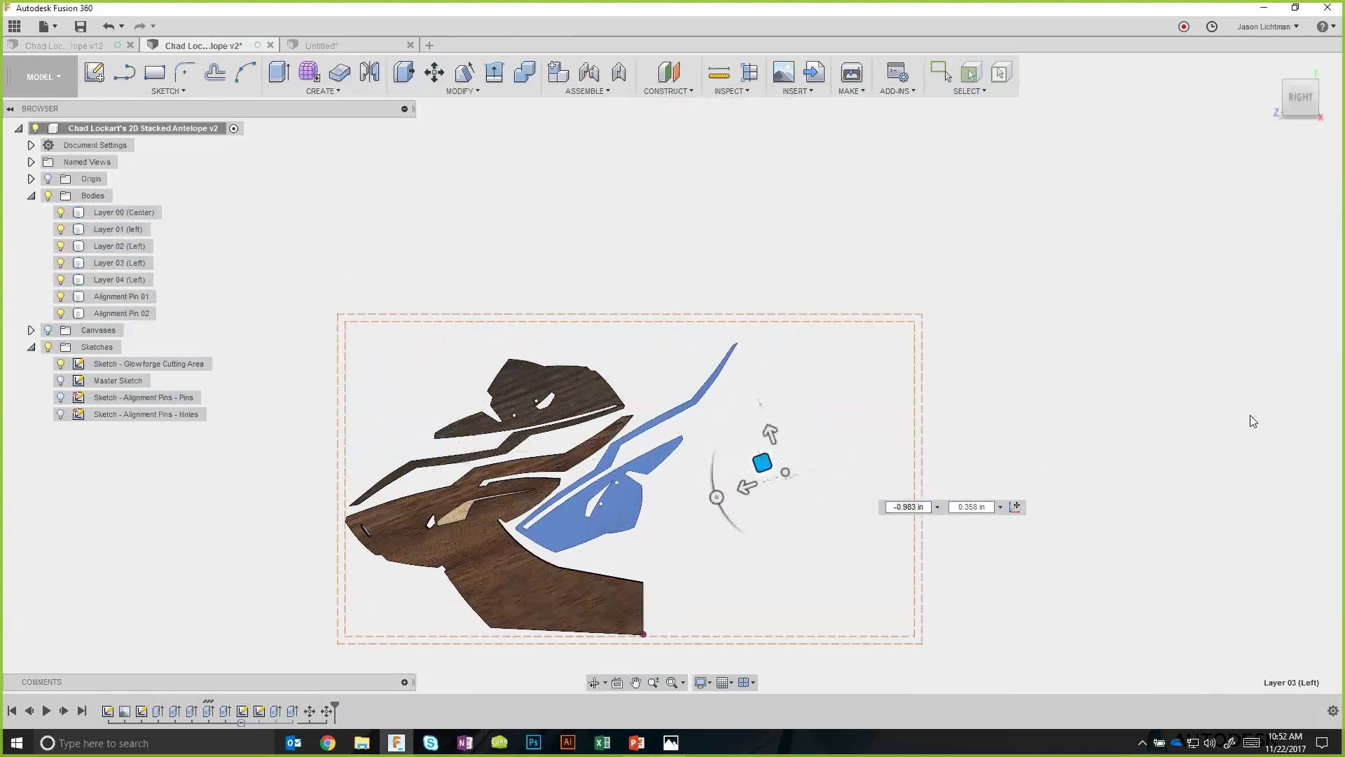
pyautogui.scroll(-1, 436, 540)
pyautogui.keyDown('shift'); pyautogui.moveTo(437, 539); pyautogui.dragTo(553, 550, button='middle'); pyautogui.keyUp('shift')
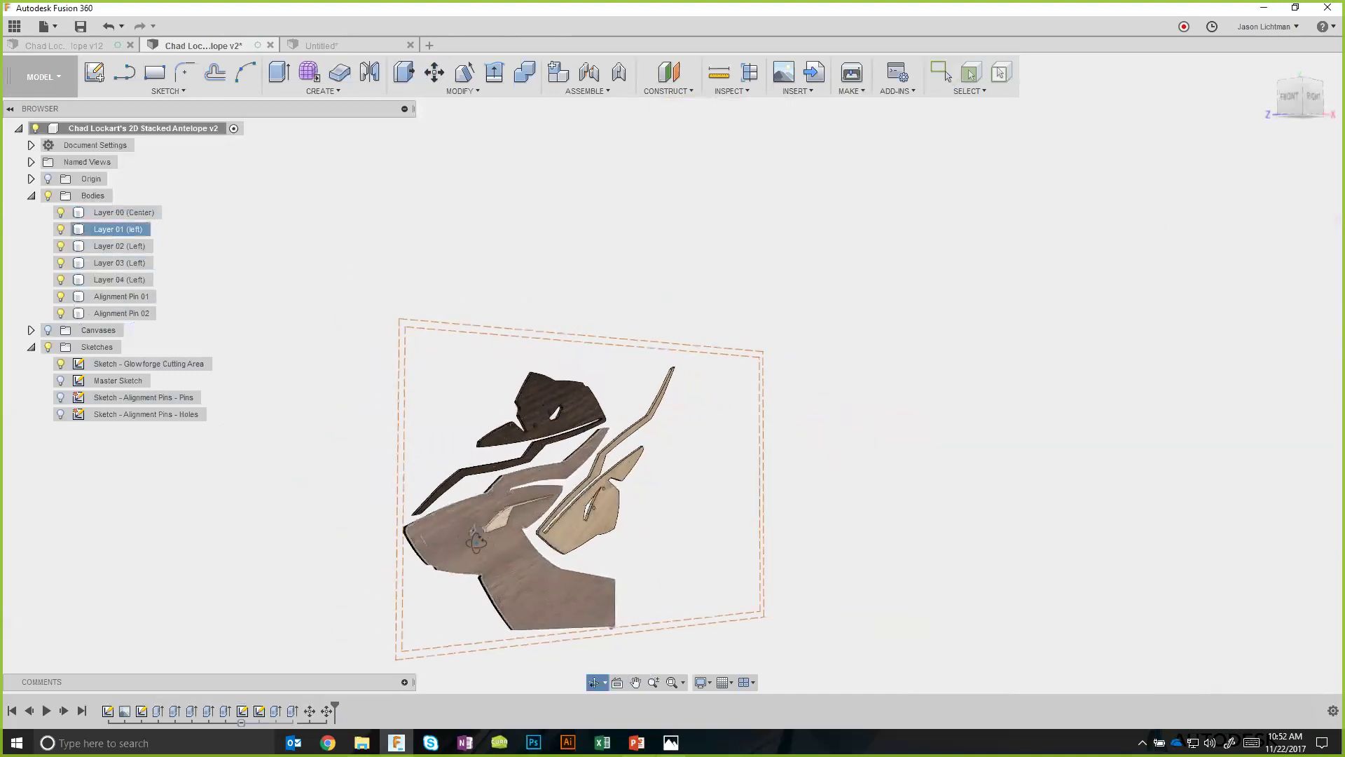
pyautogui.scroll(5, 427, 562)
pyautogui.click(430, 539)
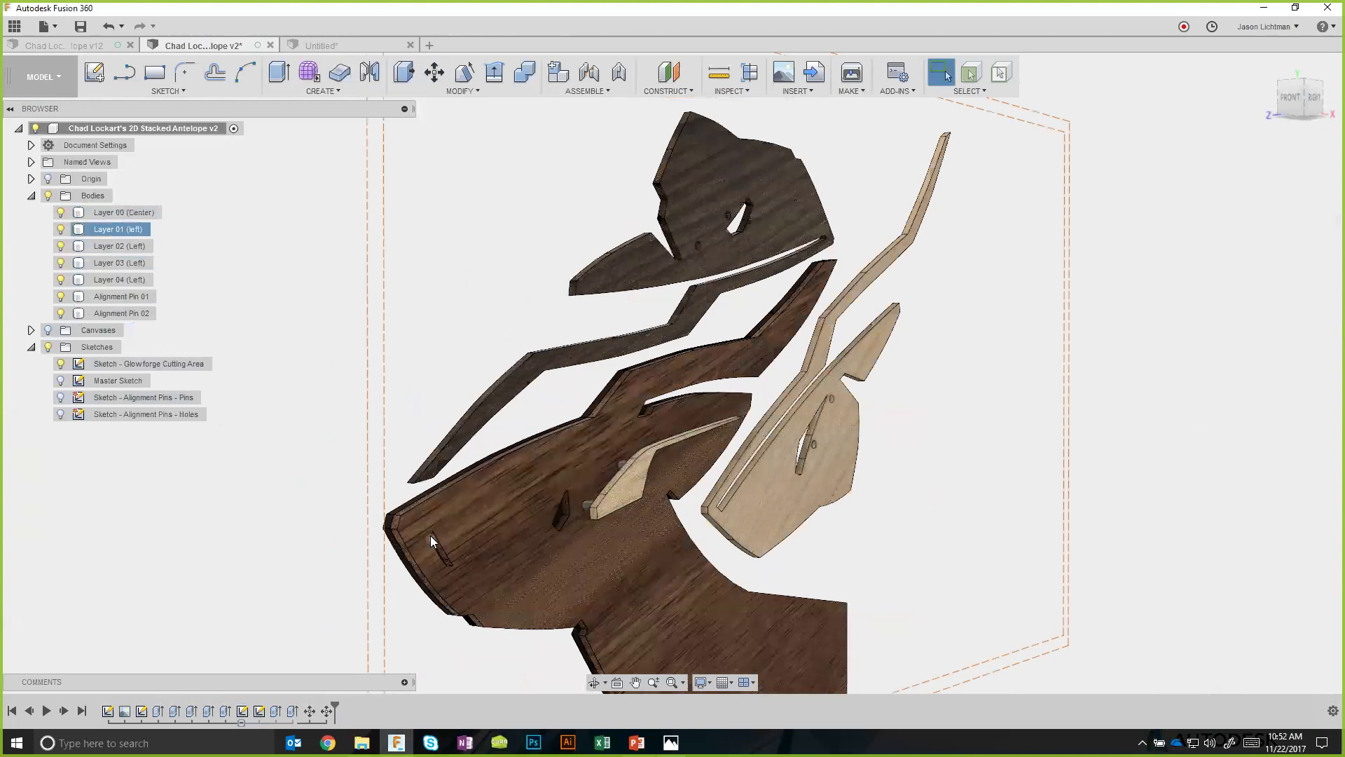
# Free-move the Layer 00 (Center) body, rotated nose-up with its neck base on the cutting area's lower edge, beside the Layer 01 neck.
pyautogui.click(388, 537)
pyautogui.press('m')
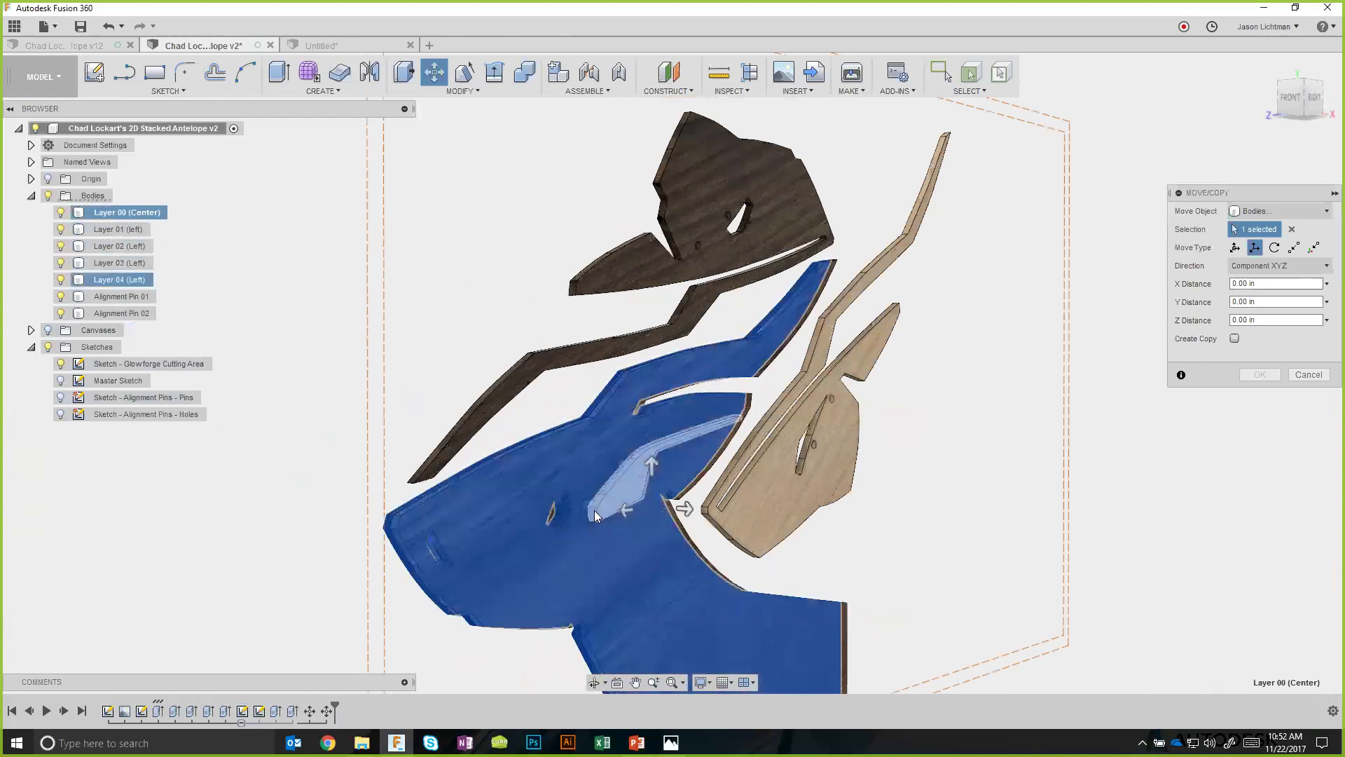
pyautogui.click(1234, 248)
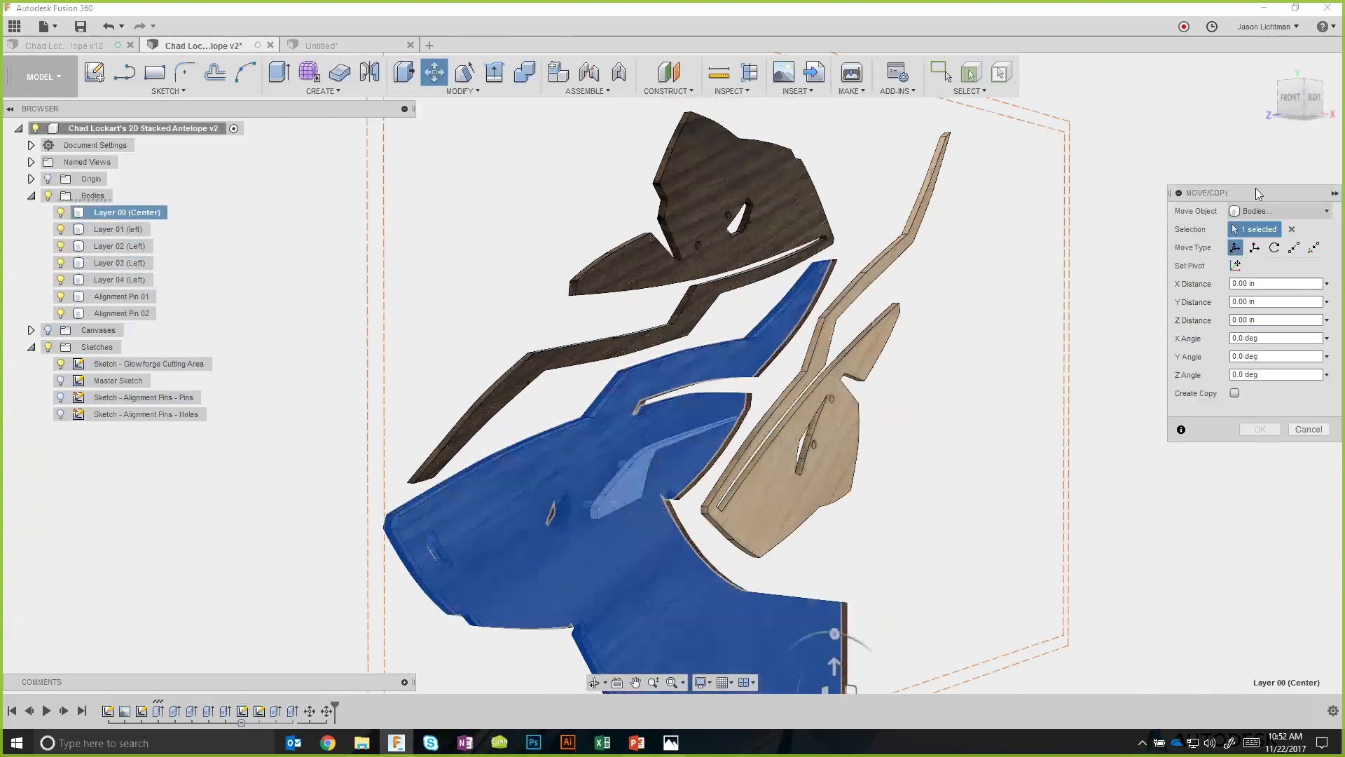
pyautogui.click(1308, 96)
pyautogui.click(1327, 97)
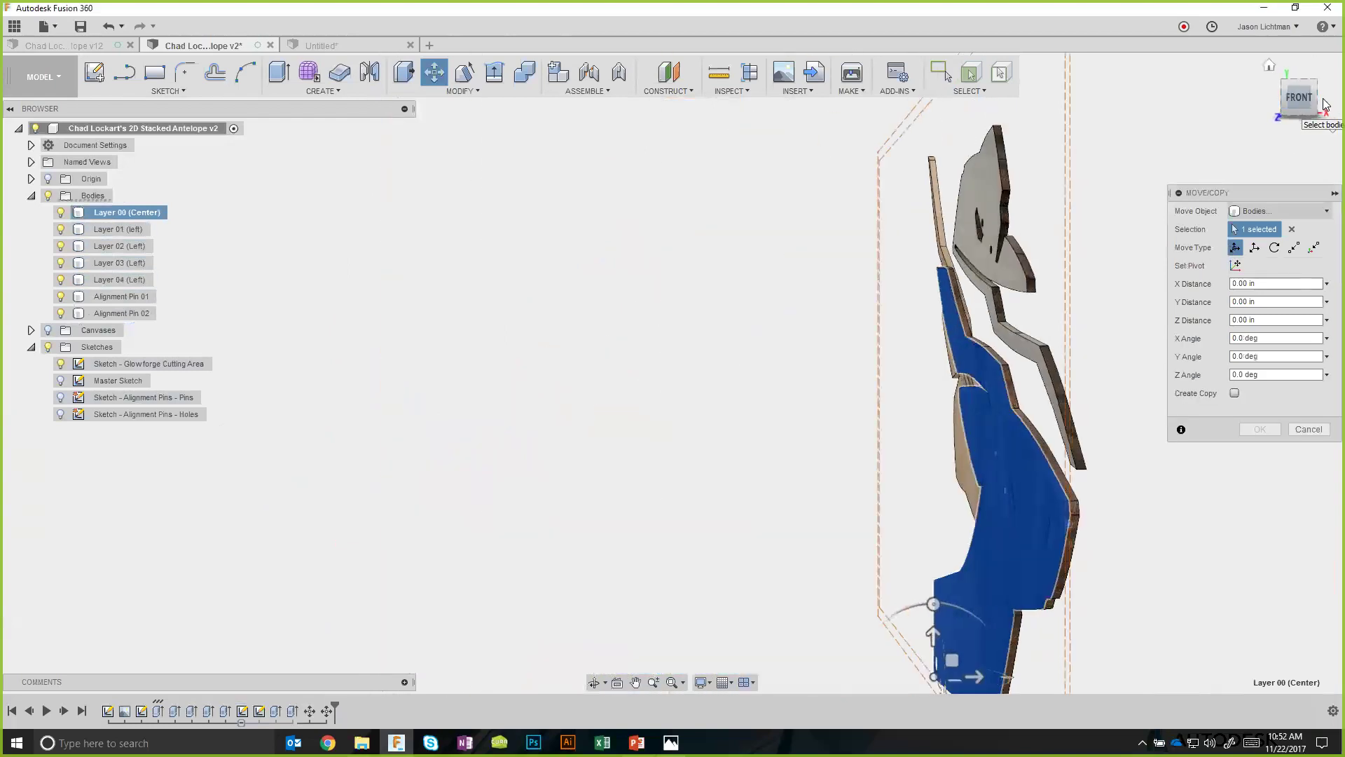
pyautogui.moveTo(611, 574); pyautogui.dragTo(897, 642)
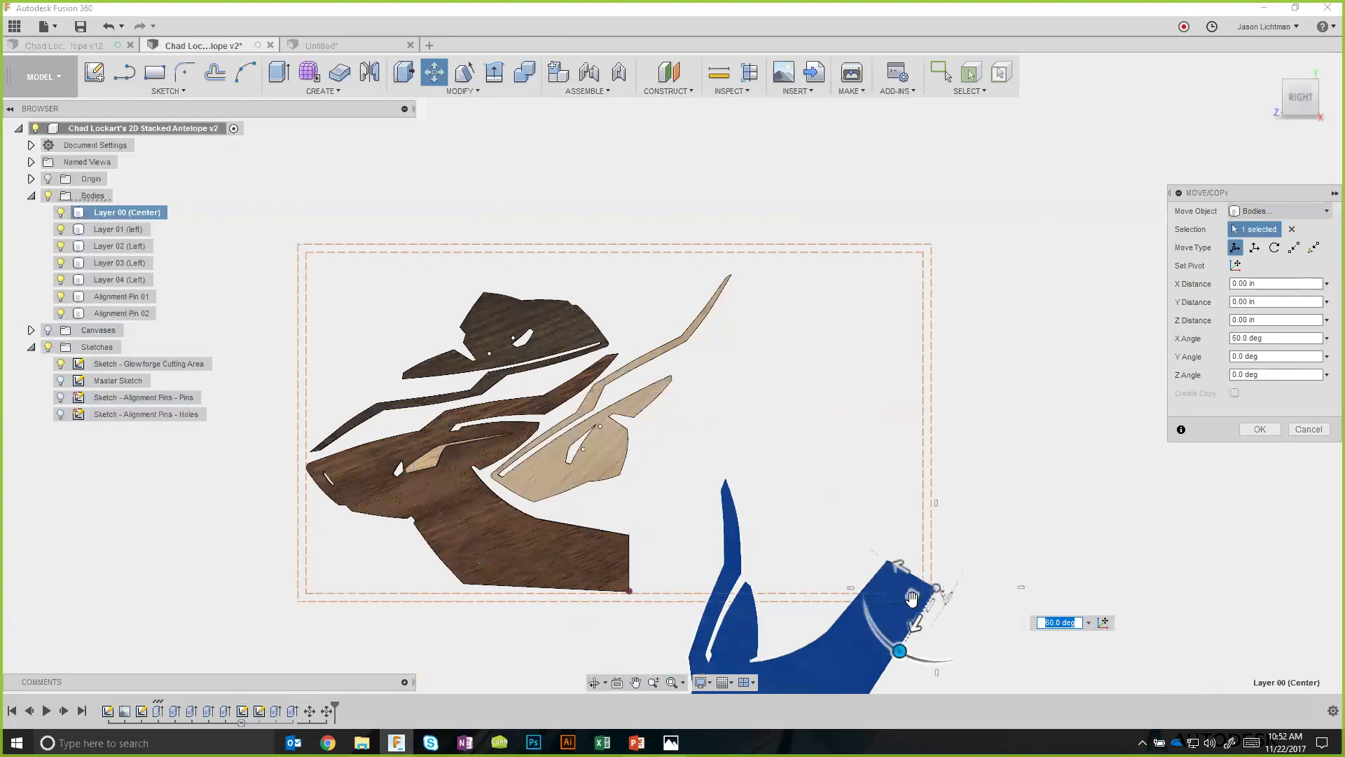
pyautogui.moveTo(855, 427); pyautogui.dragTo(896, 376)
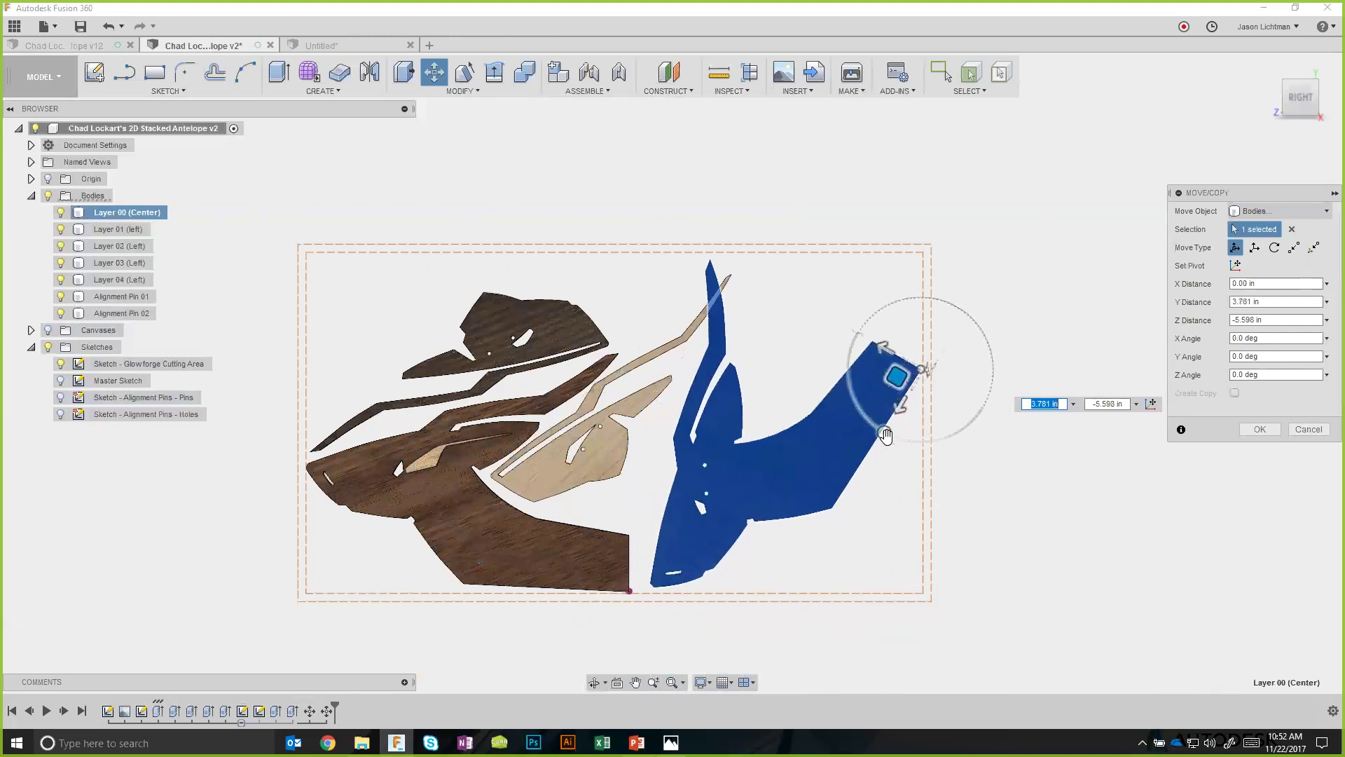
pyautogui.moveTo(884, 432); pyautogui.dragTo(901, 267)
pyautogui.moveTo(932, 351); pyautogui.dragTo(712, 554)
pyautogui.moveTo(700, 495); pyautogui.dragTo(696, 494)
pyautogui.moveTo(716, 546); pyautogui.dragTo(649, 568)
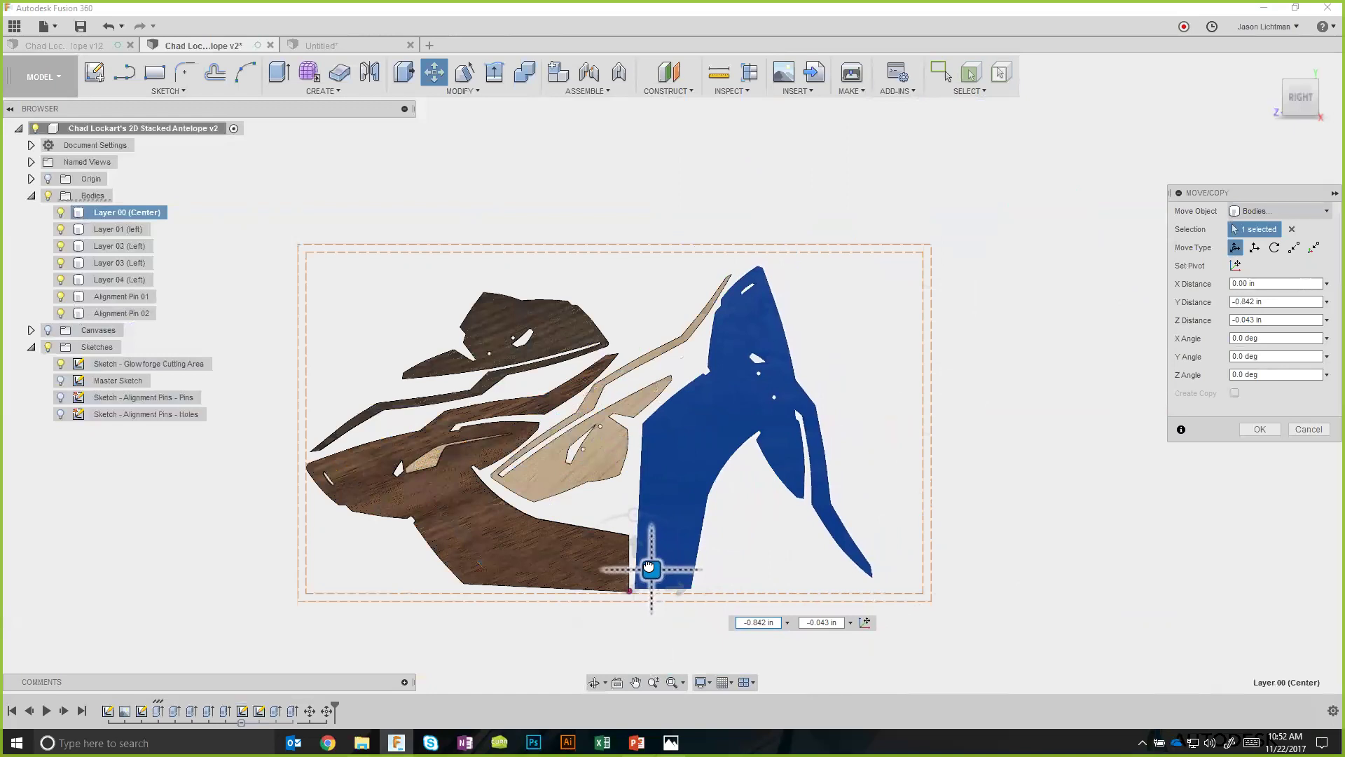
pyautogui.press('Return')
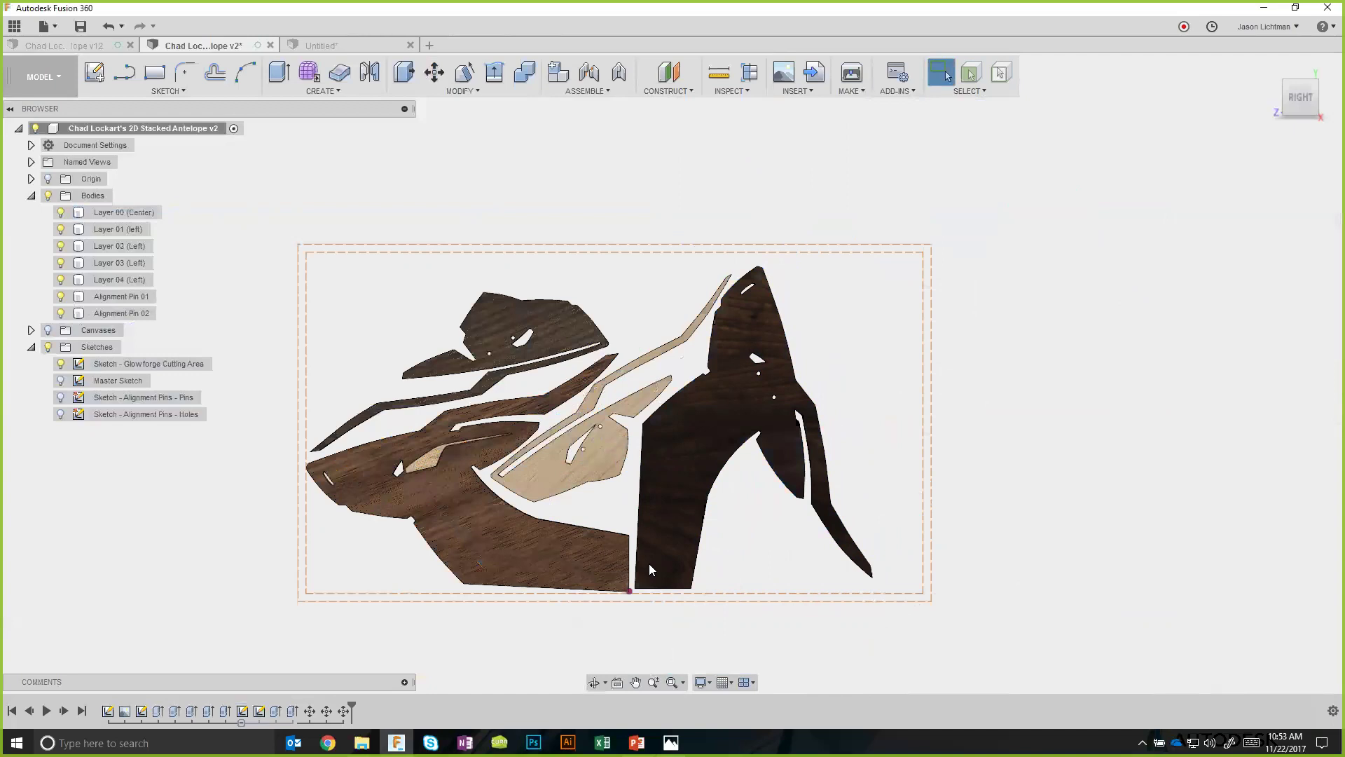
# Move the Layer 04 (Left) body about 2.11 in along X and 2.30 in along Y, into the gap above Layer 02's horn.
pyautogui.press('m')
pyautogui.click(429, 464)
pyautogui.moveTo(429, 464); pyautogui.dragTo(327, 402)
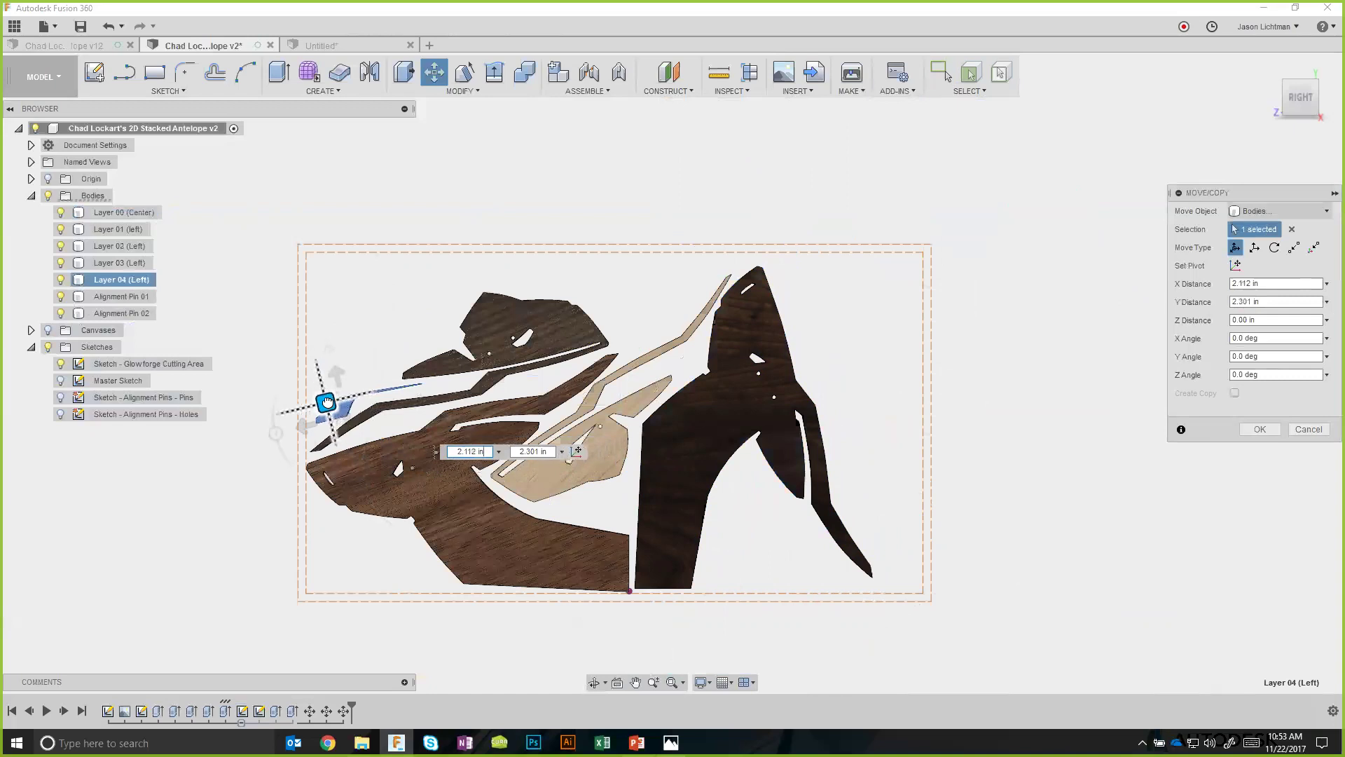
pyautogui.press('Return')
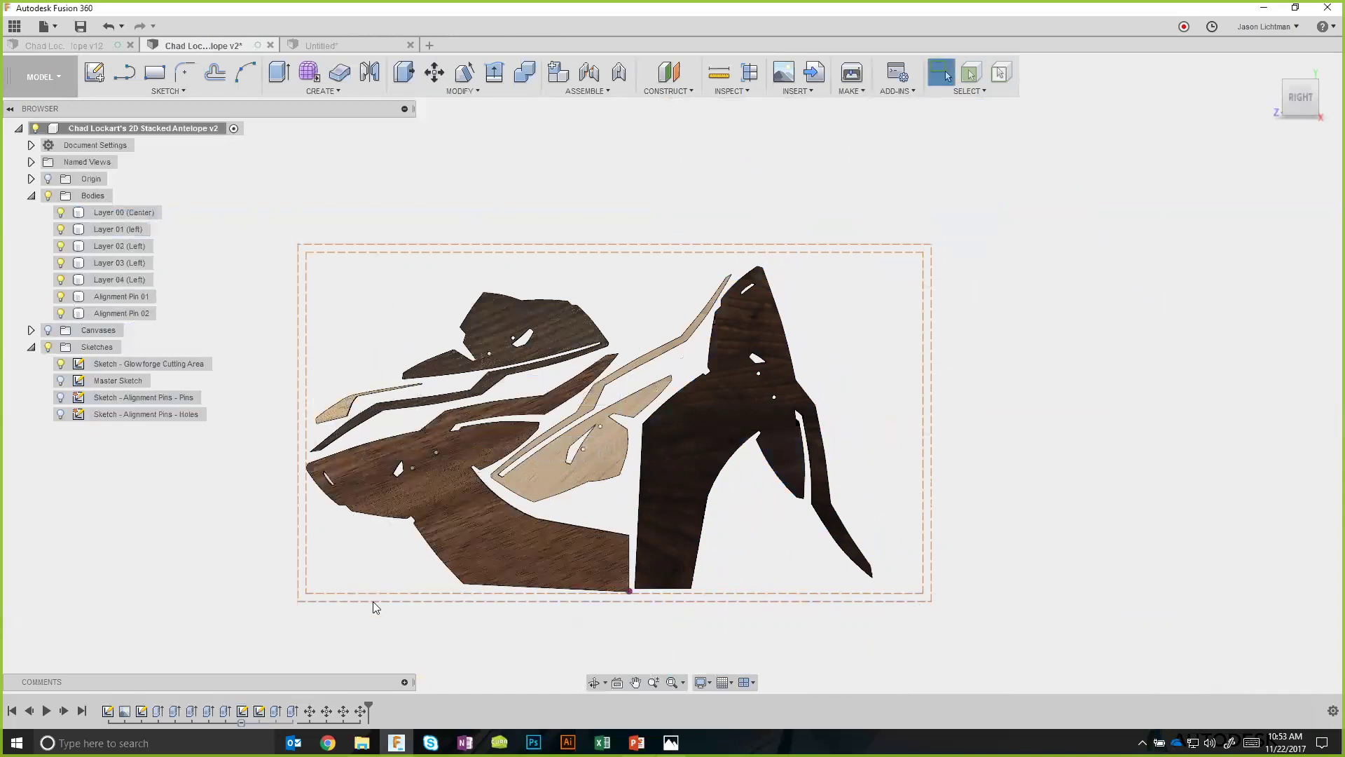
# Create a new sketch on the YZ origin plane.
pyautogui.keyDown('shift'); pyautogui.moveTo(373, 601); pyautogui.dragTo(376, 480, button='middle'); pyautogui.keyUp('shift')
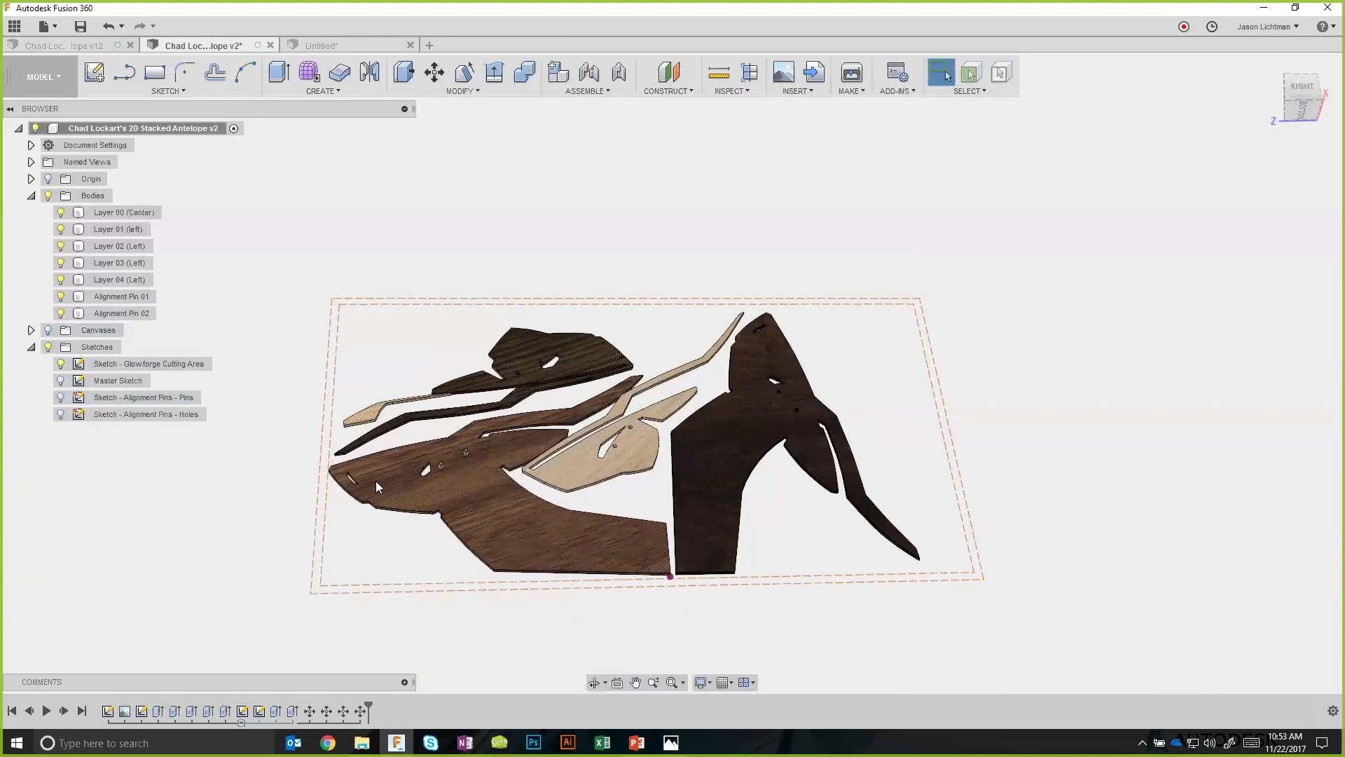
pyautogui.click(31, 179)
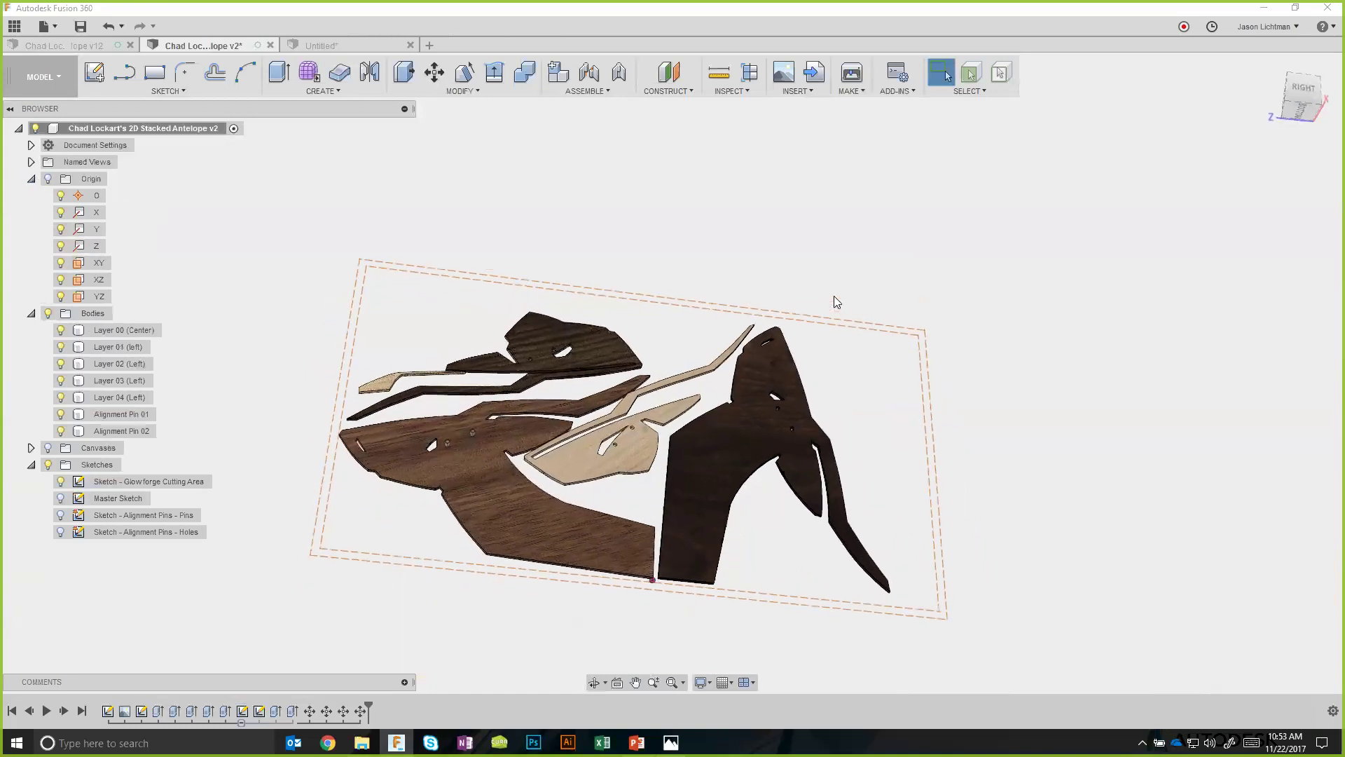
pyautogui.click(96, 298)
pyautogui.rightClick(96, 299)
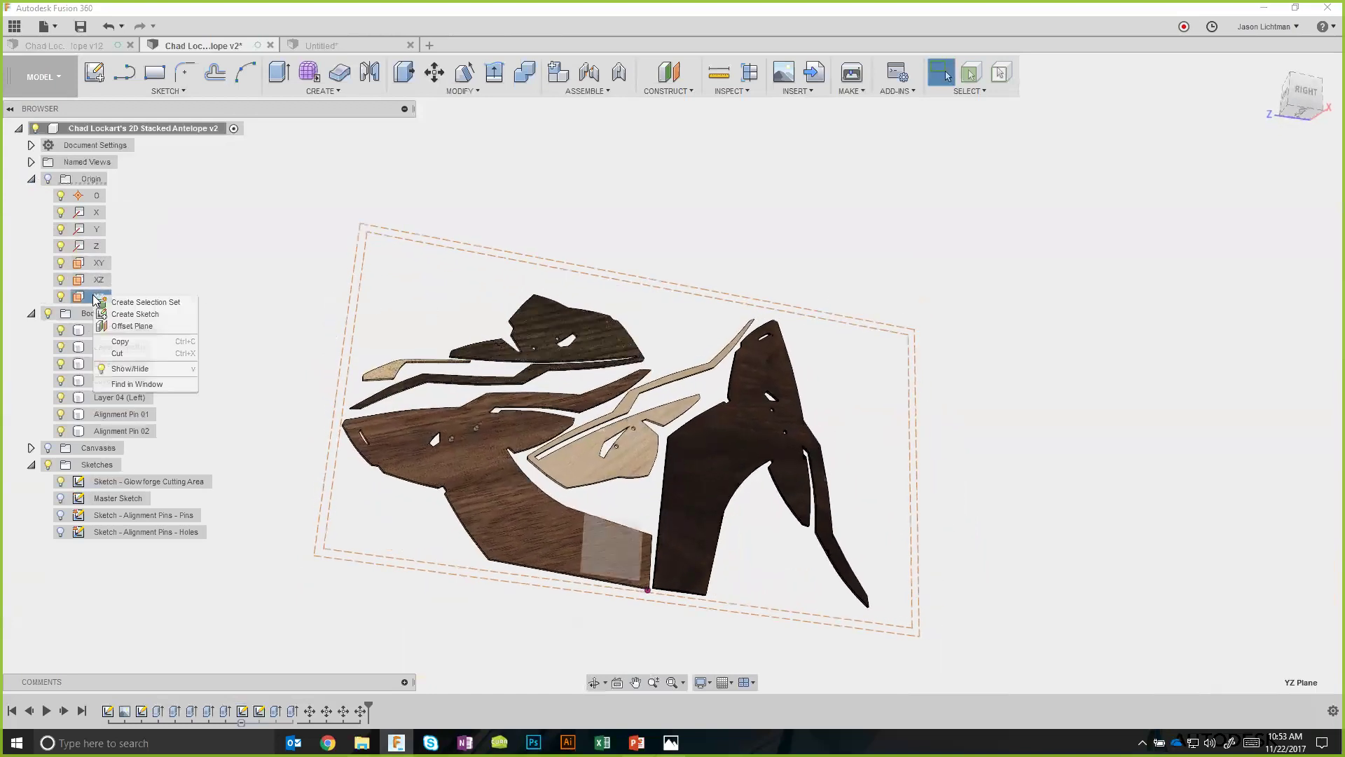
pyautogui.click(114, 316)
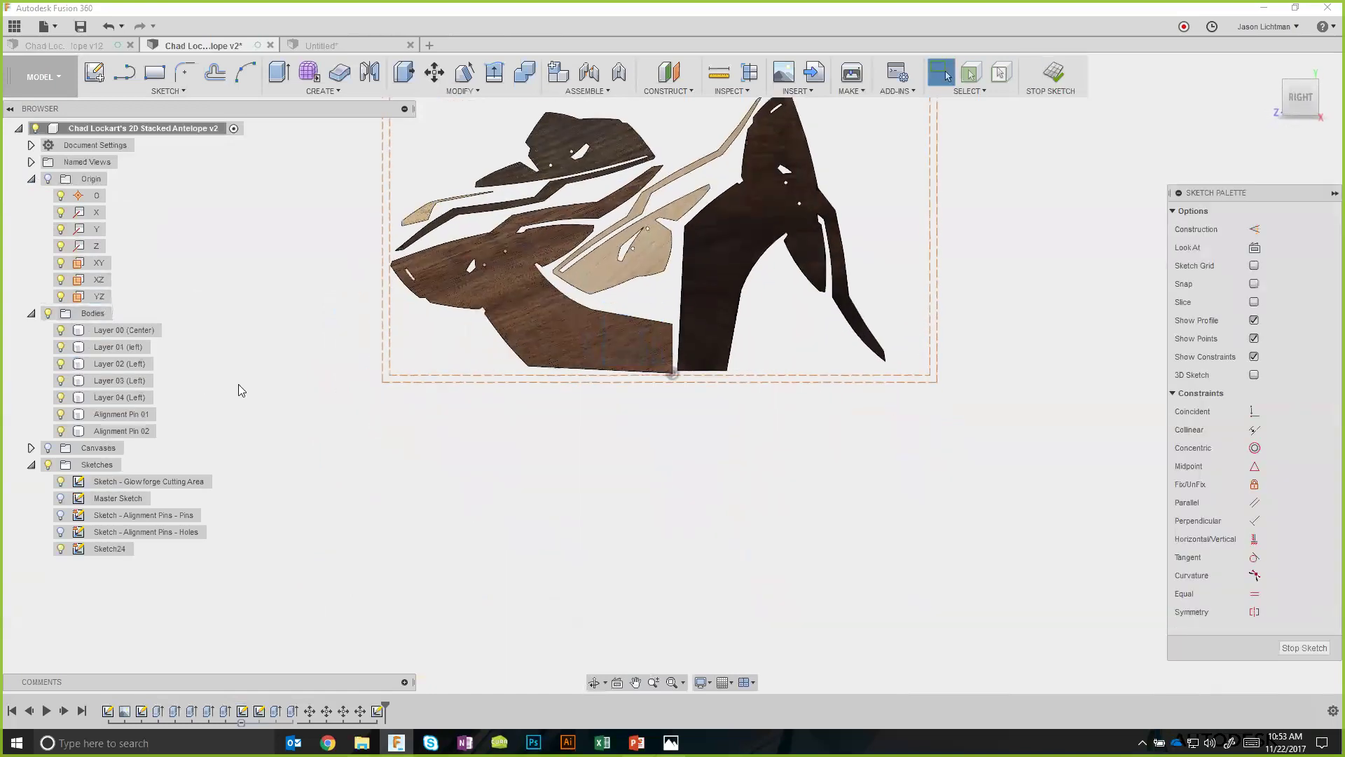
pyautogui.scroll(3, 681, 234)
pyautogui.moveTo(684, 230); pyautogui.dragTo(686, 378, button='middle')
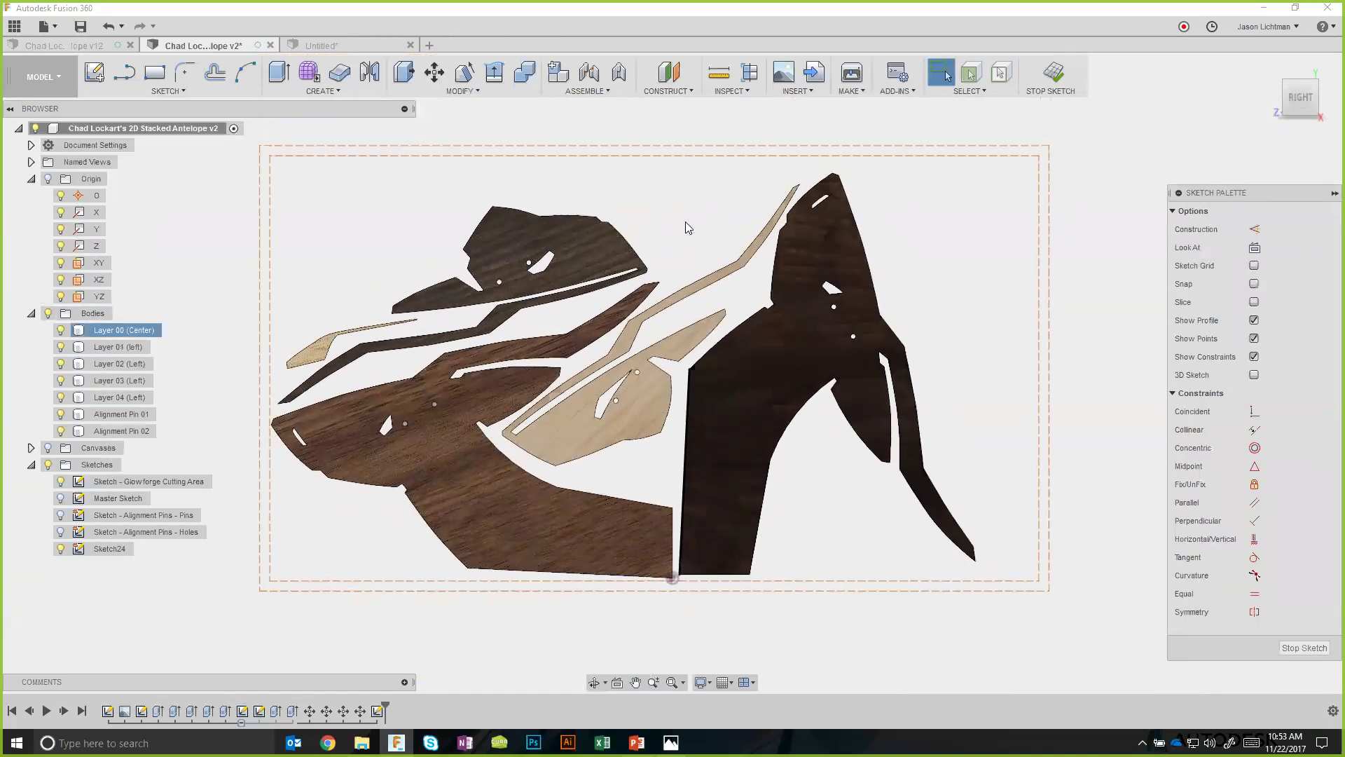
# Project the Layer 00 (Center) body and the Layer 01, 02, 03 and 04 left bodies into the sketch.
pyautogui.click(182, 89)
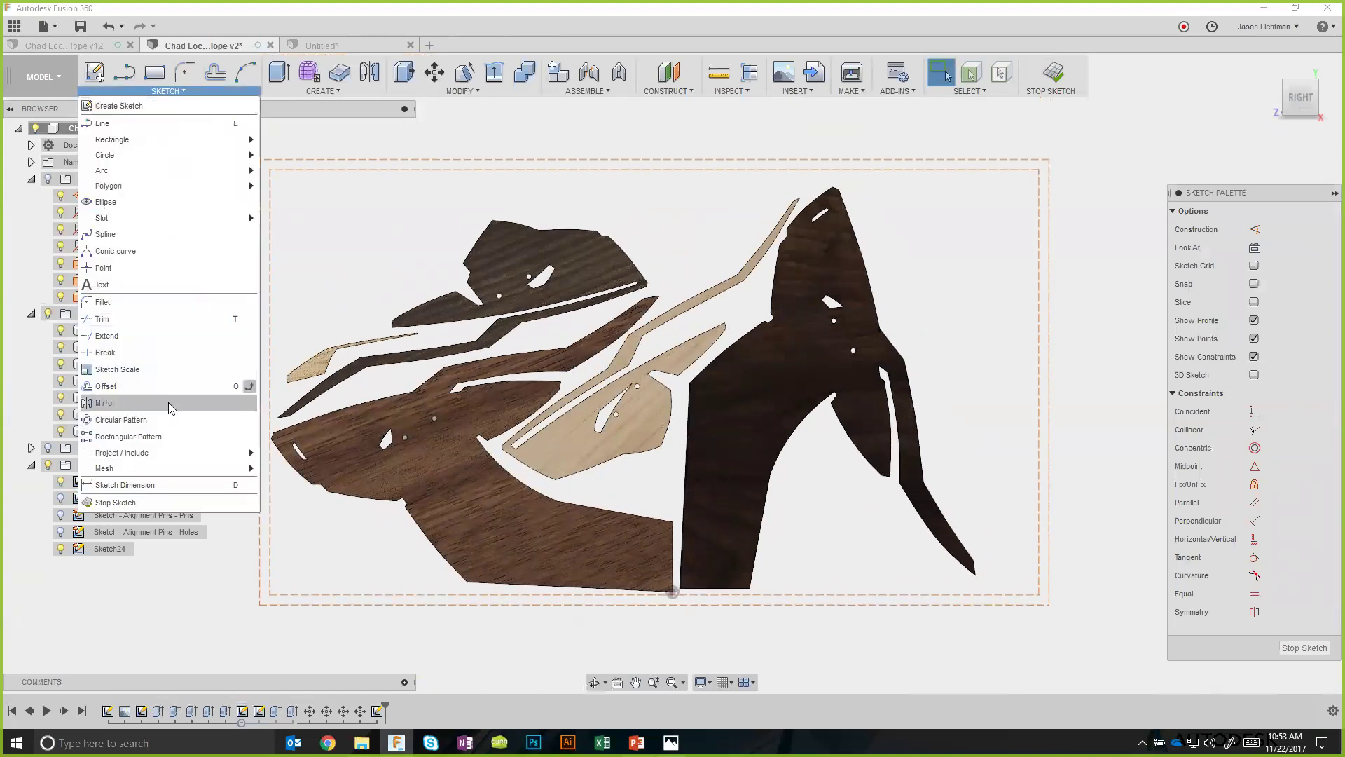
pyautogui.moveTo(169, 452)
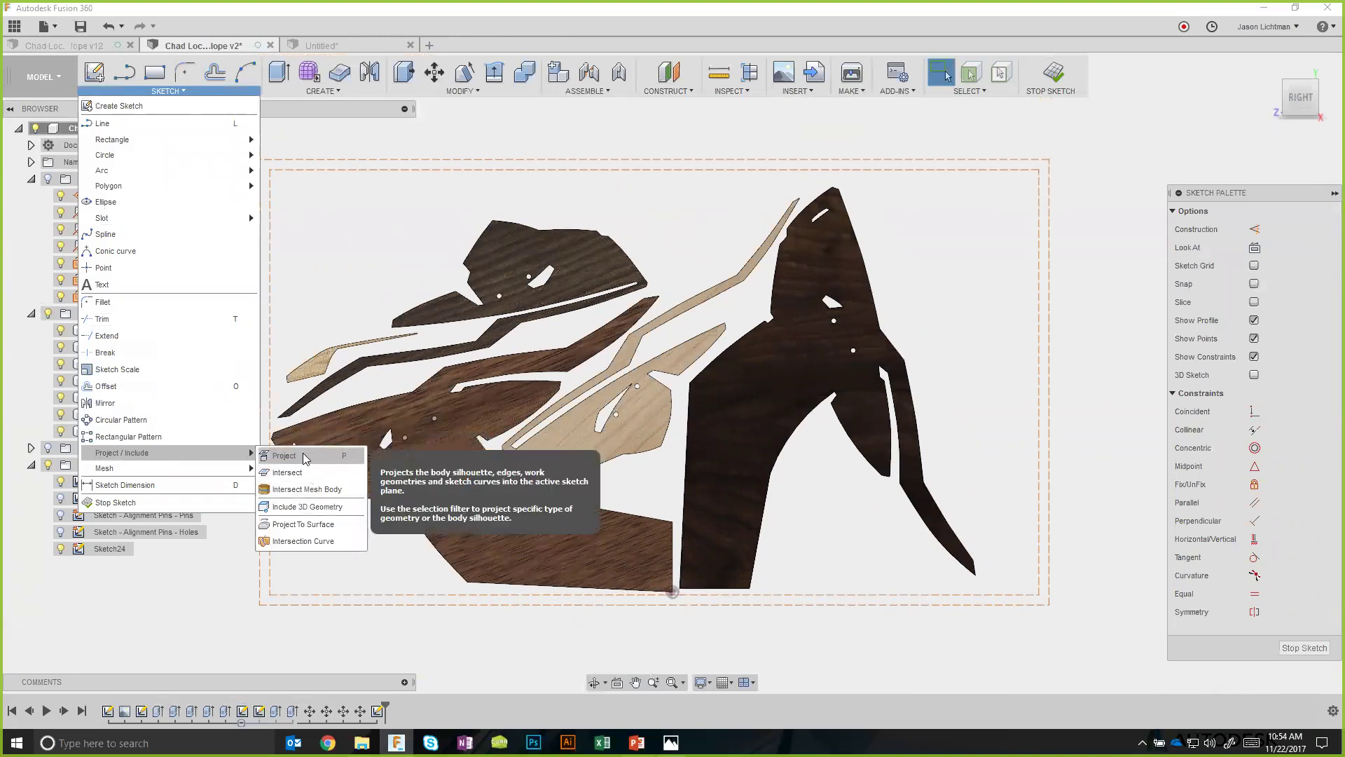
pyautogui.click(303, 453)
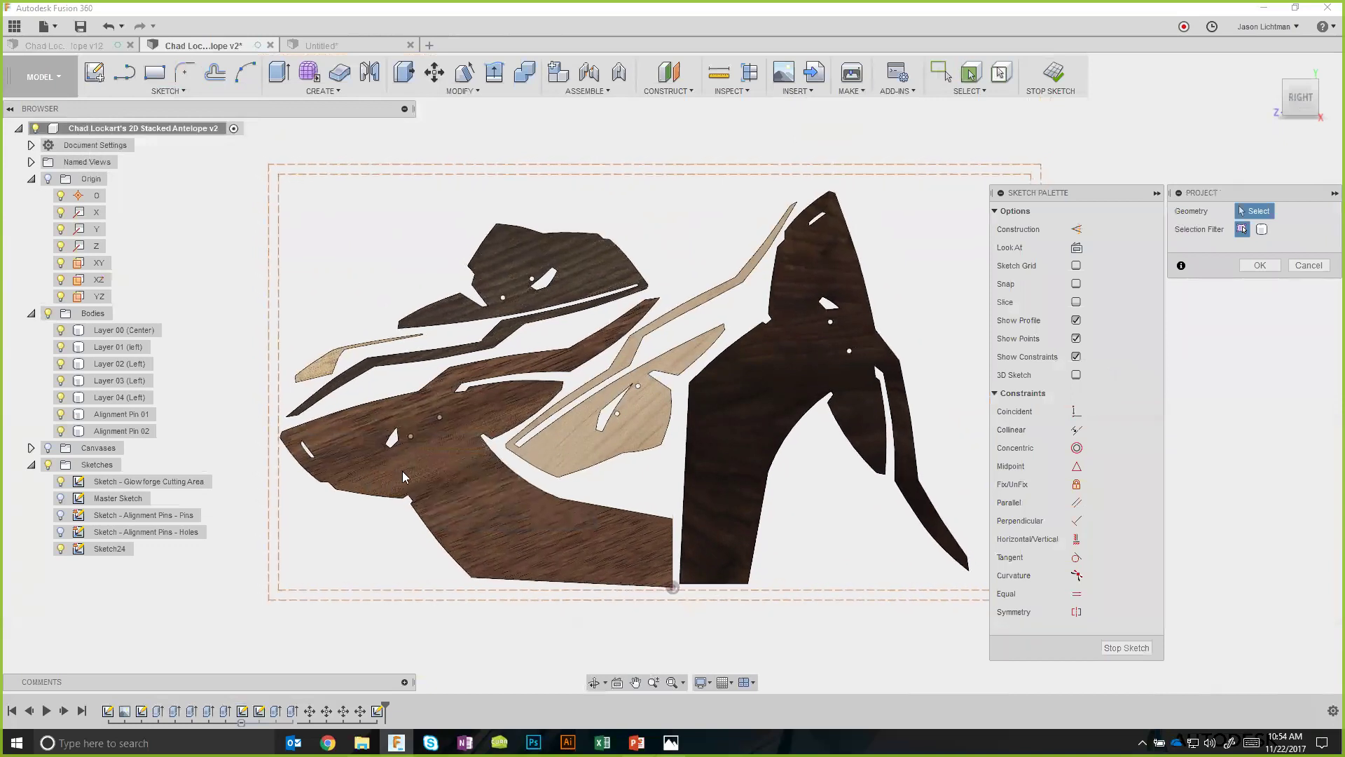
pyautogui.click(426, 466)
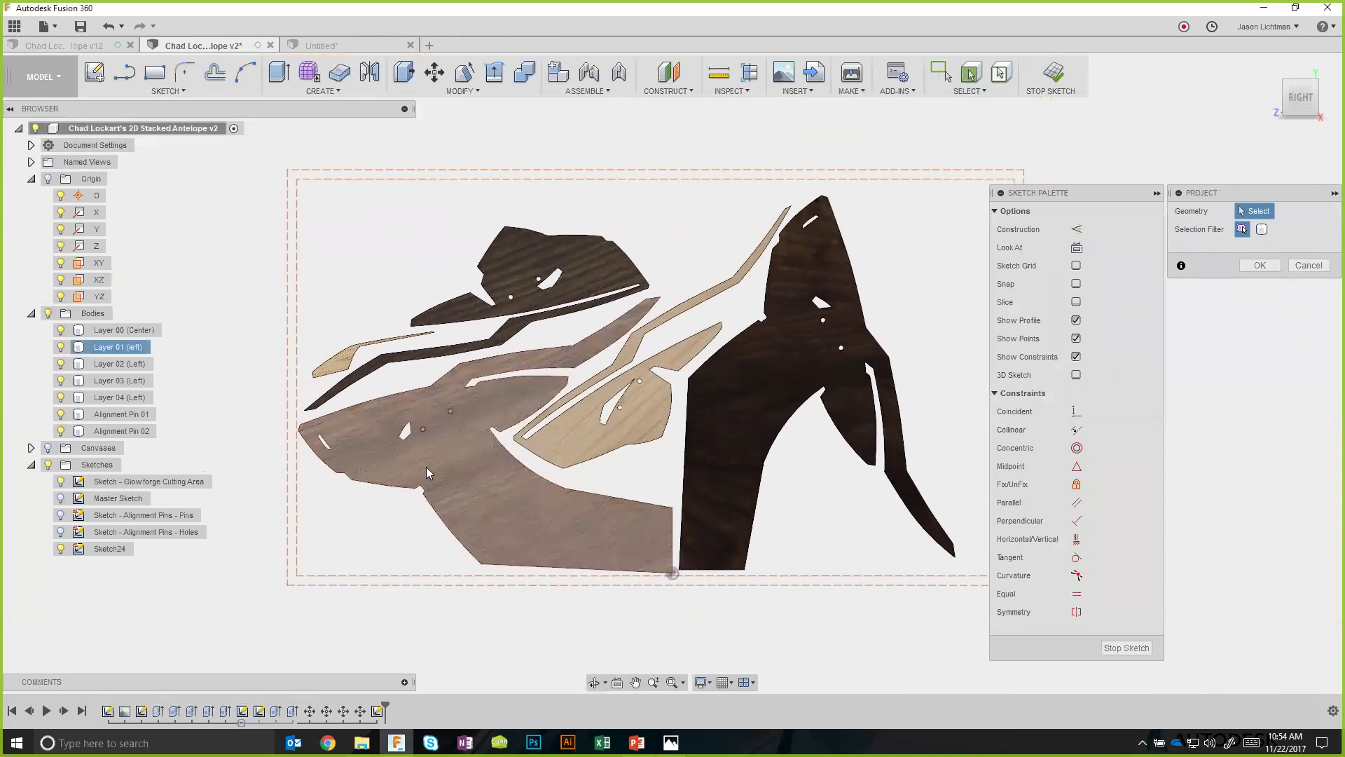
pyautogui.click(522, 277)
pyautogui.click(352, 358)
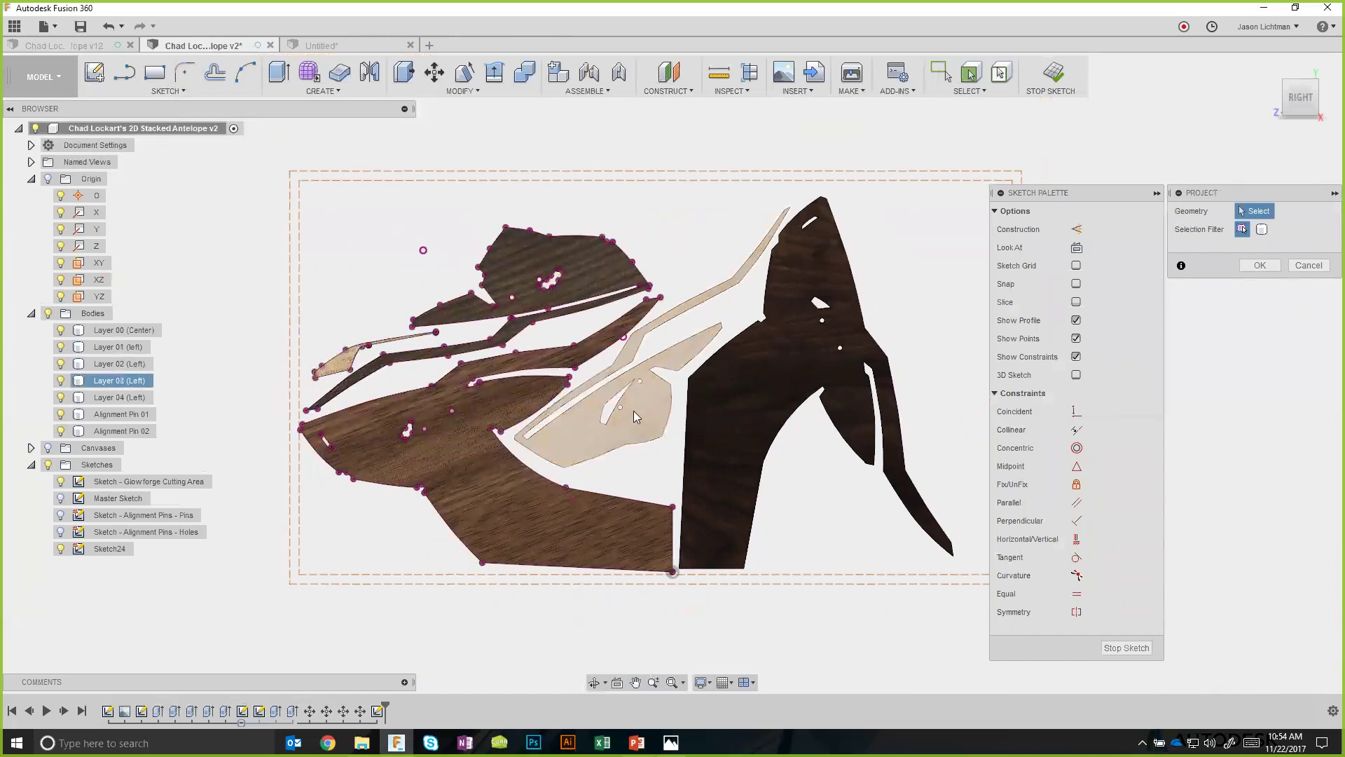
pyautogui.click(633, 410)
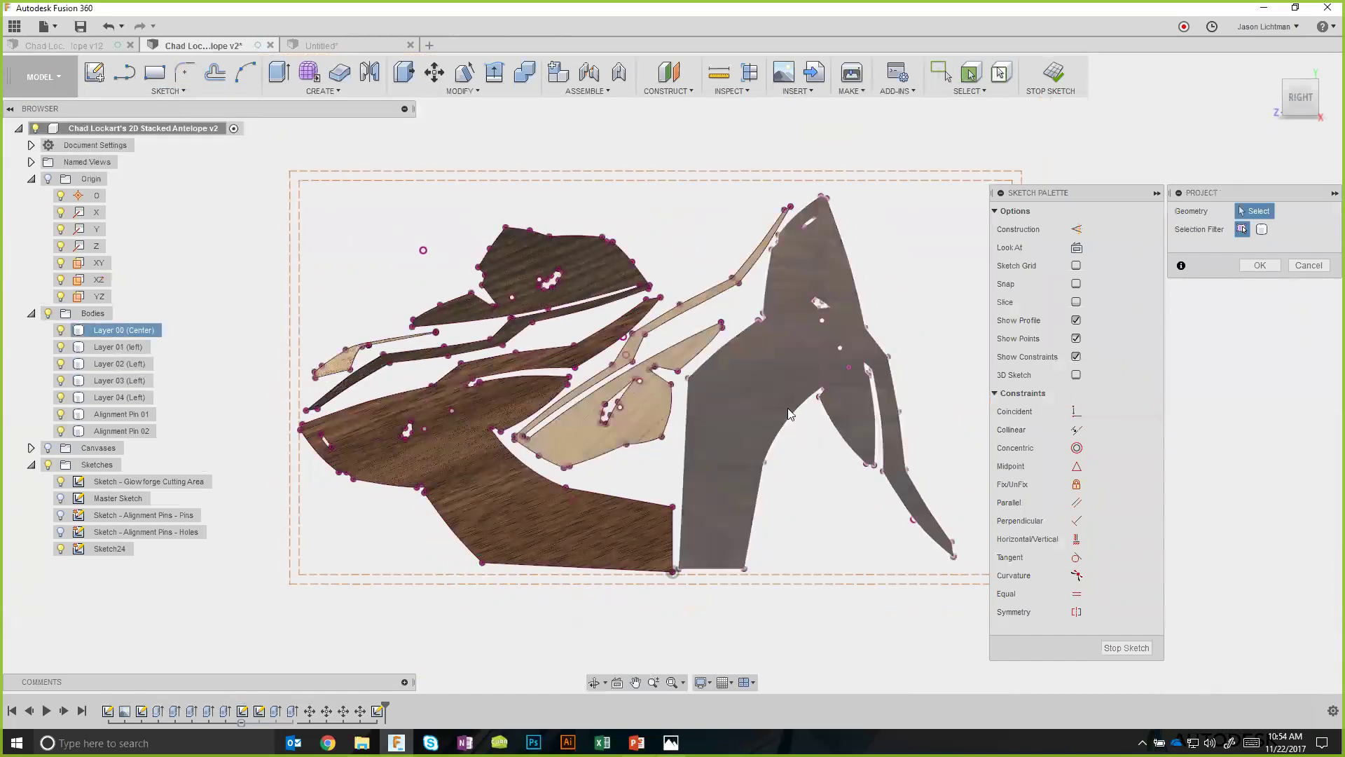
pyautogui.click(1246, 266)
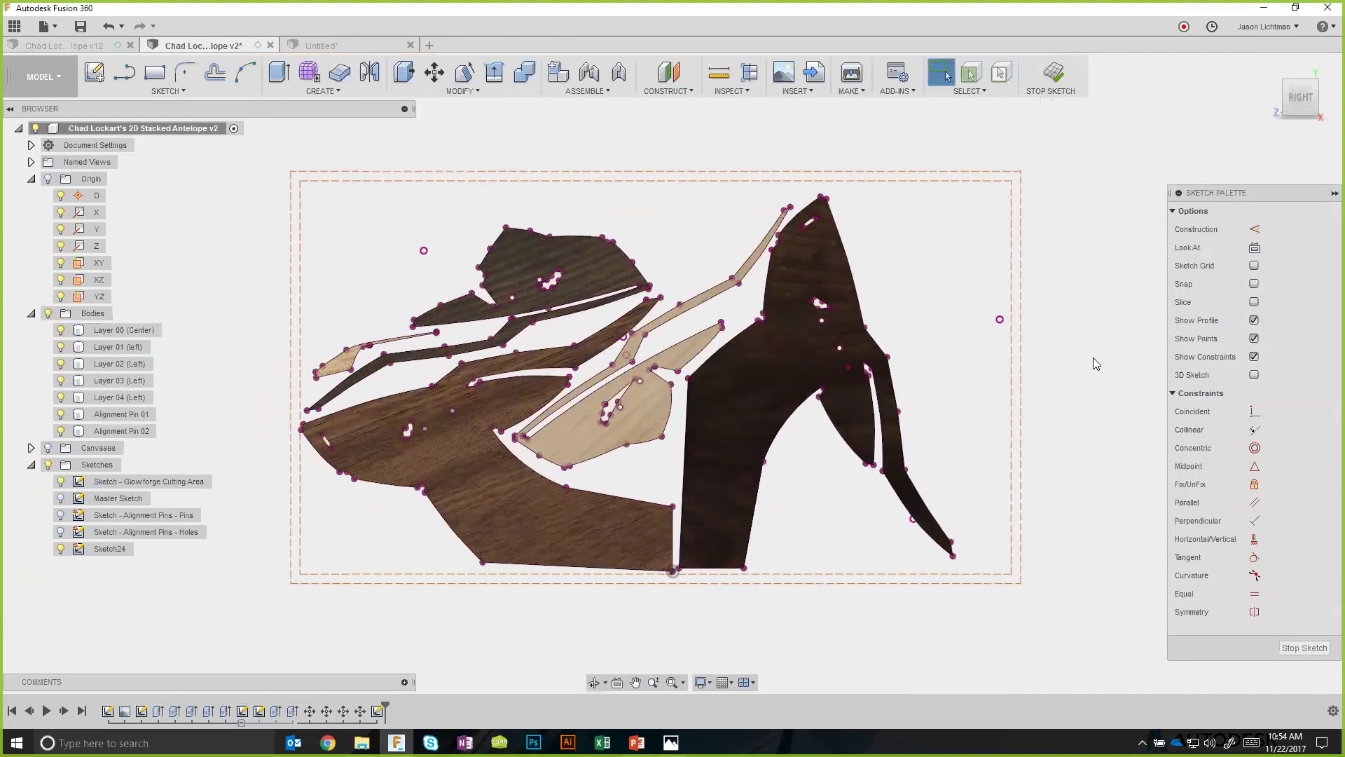
# Hide all bodies and rename the new projected sketch as "Sketch - for Glowforge UI".
pyautogui.keyDown('shift'); pyautogui.moveTo(833, 372); pyautogui.dragTo(771, 315, button='middle'); pyautogui.keyUp('shift')
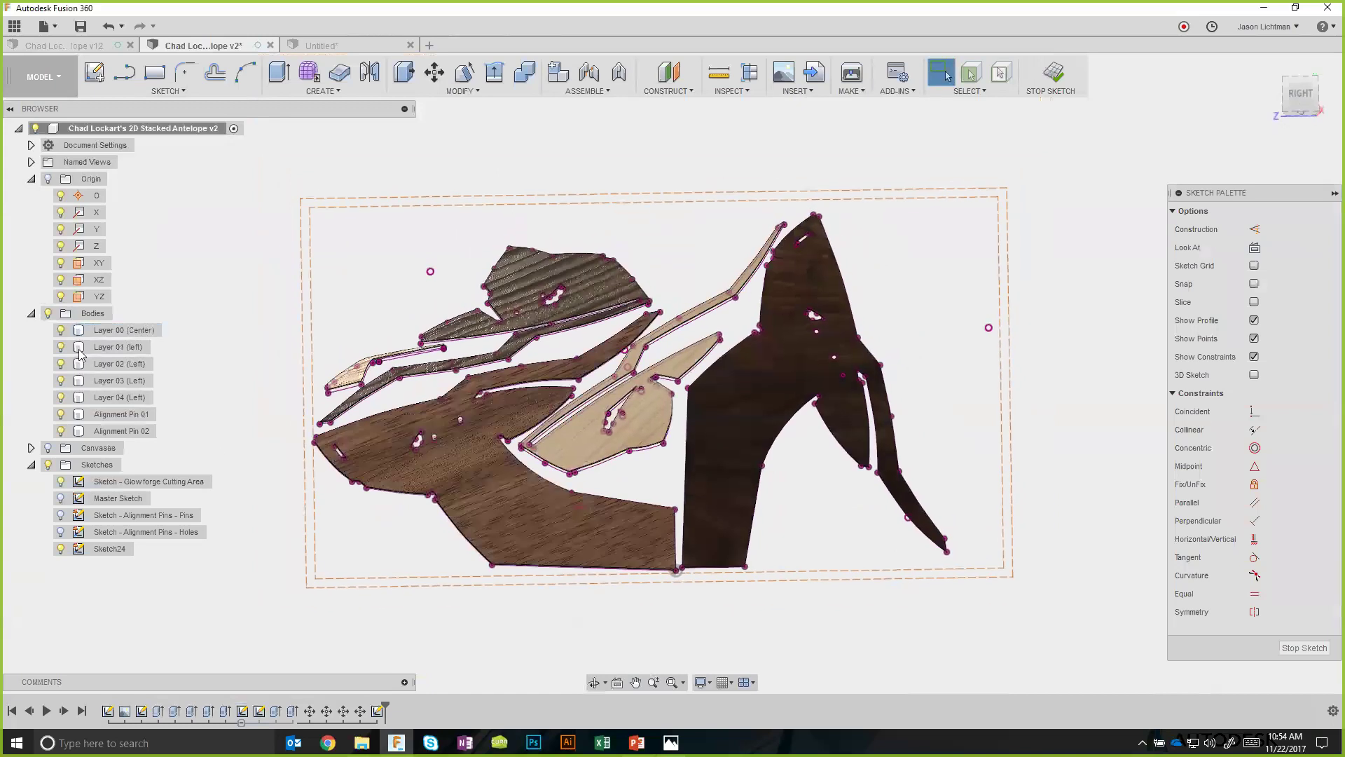
pyautogui.click(47, 313)
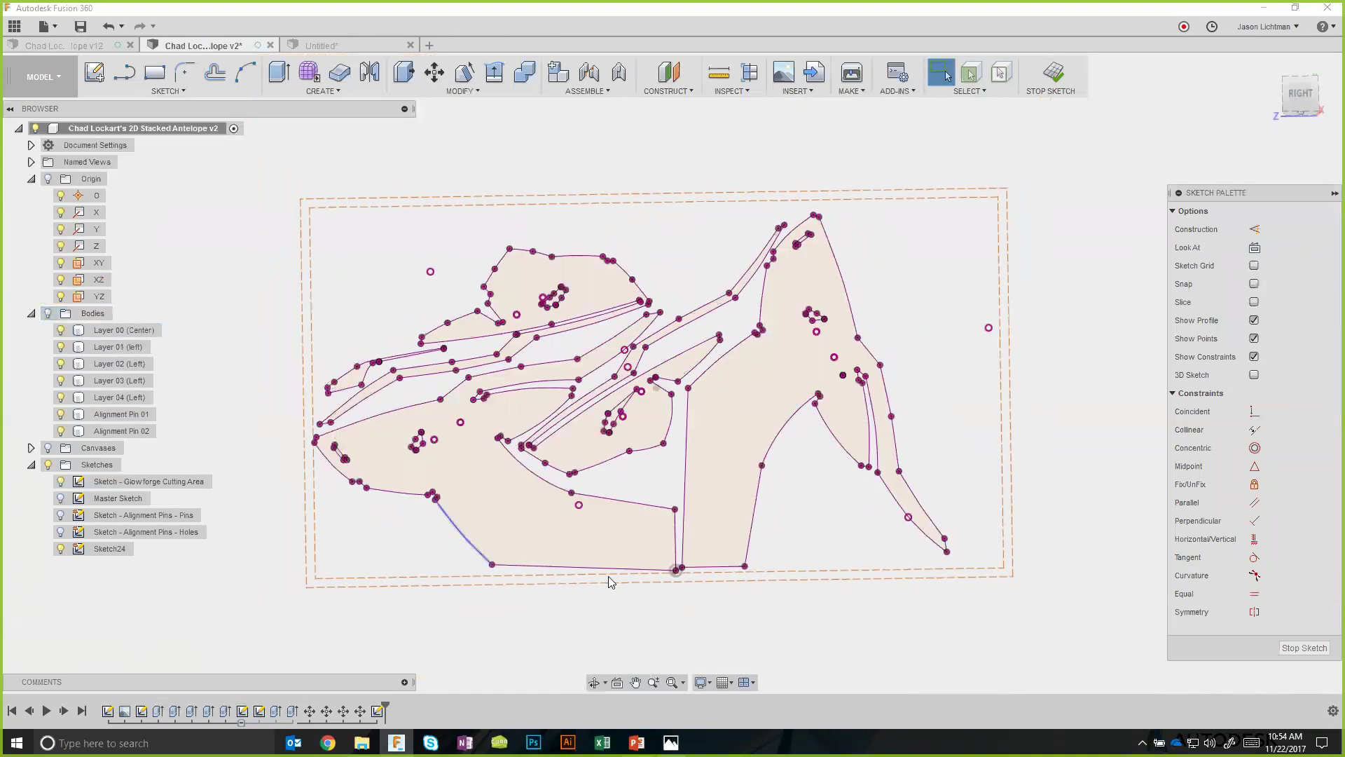
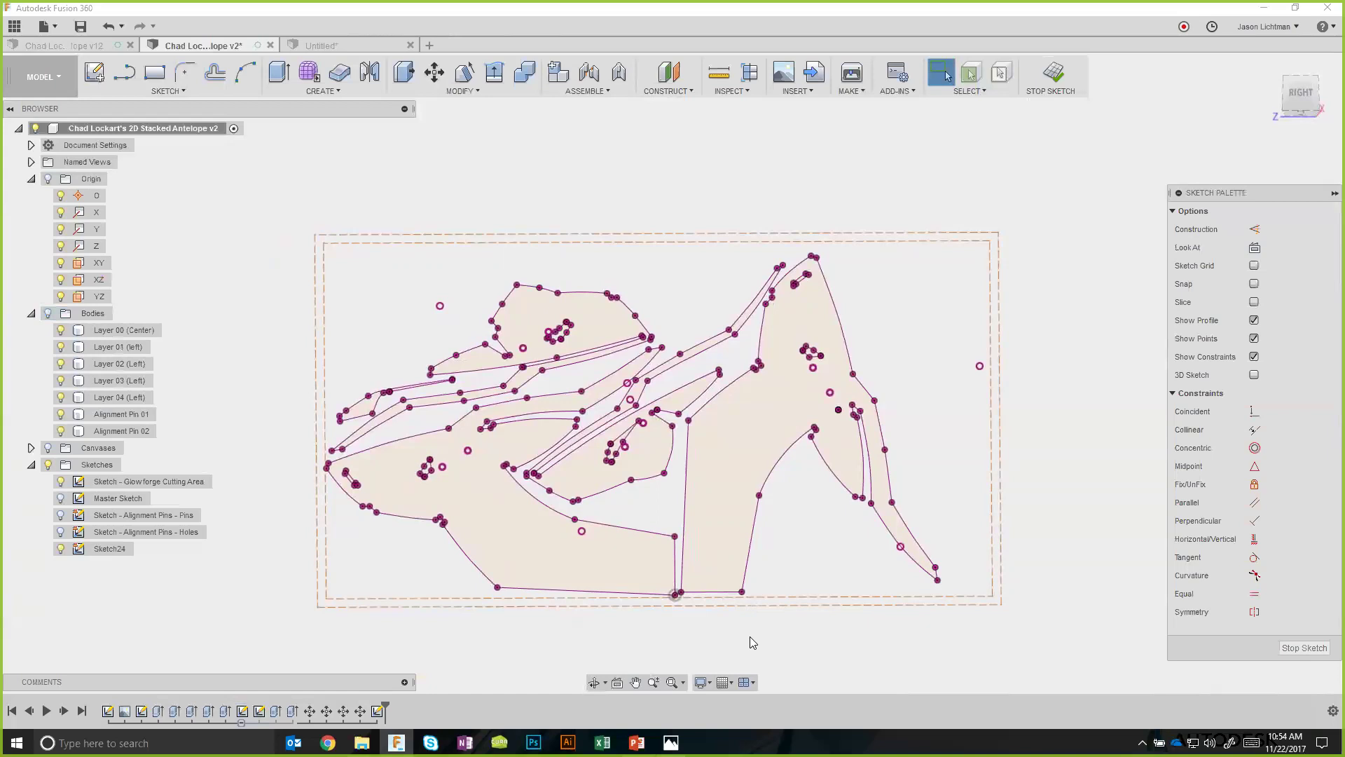
pyautogui.click(111, 549)
pyautogui.click(113, 548)
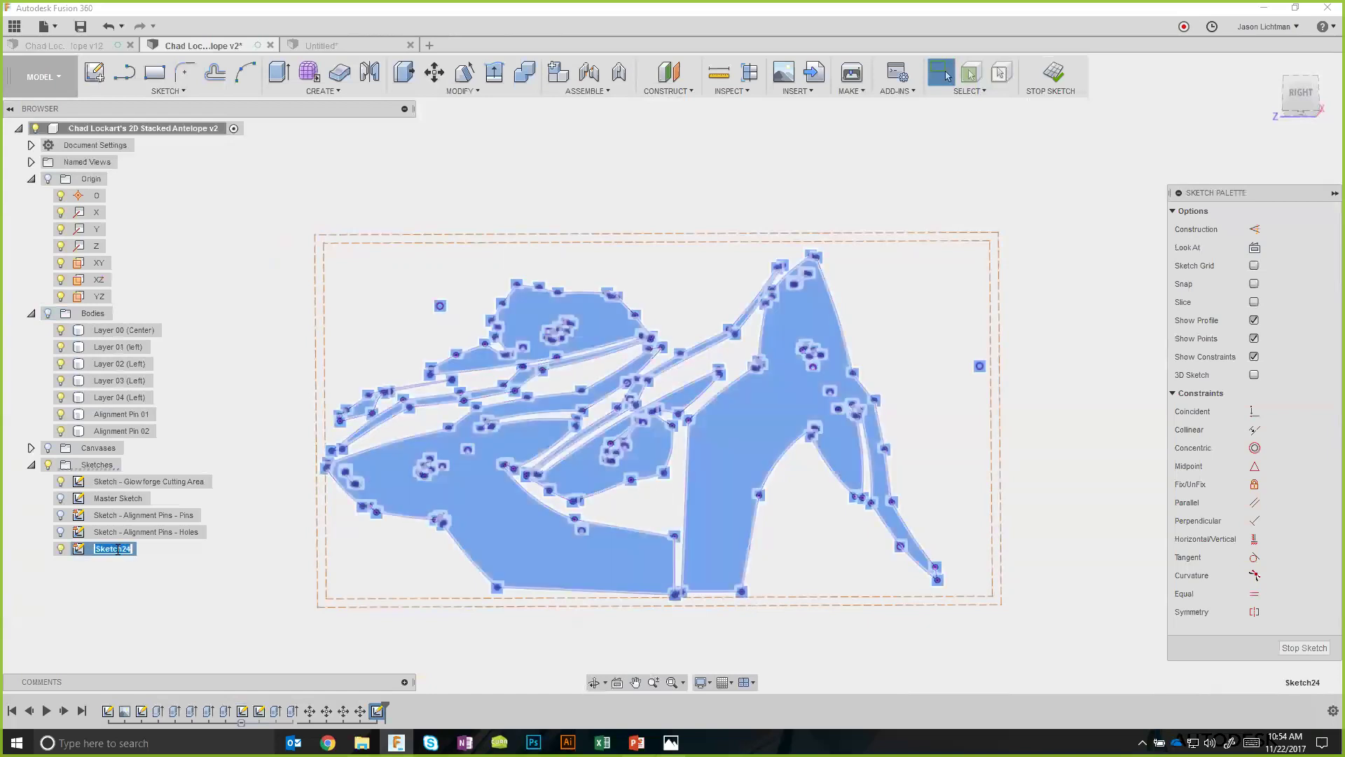
pyautogui.write('Sketch - for Glowforge UI')
pyautogui.press('Return')
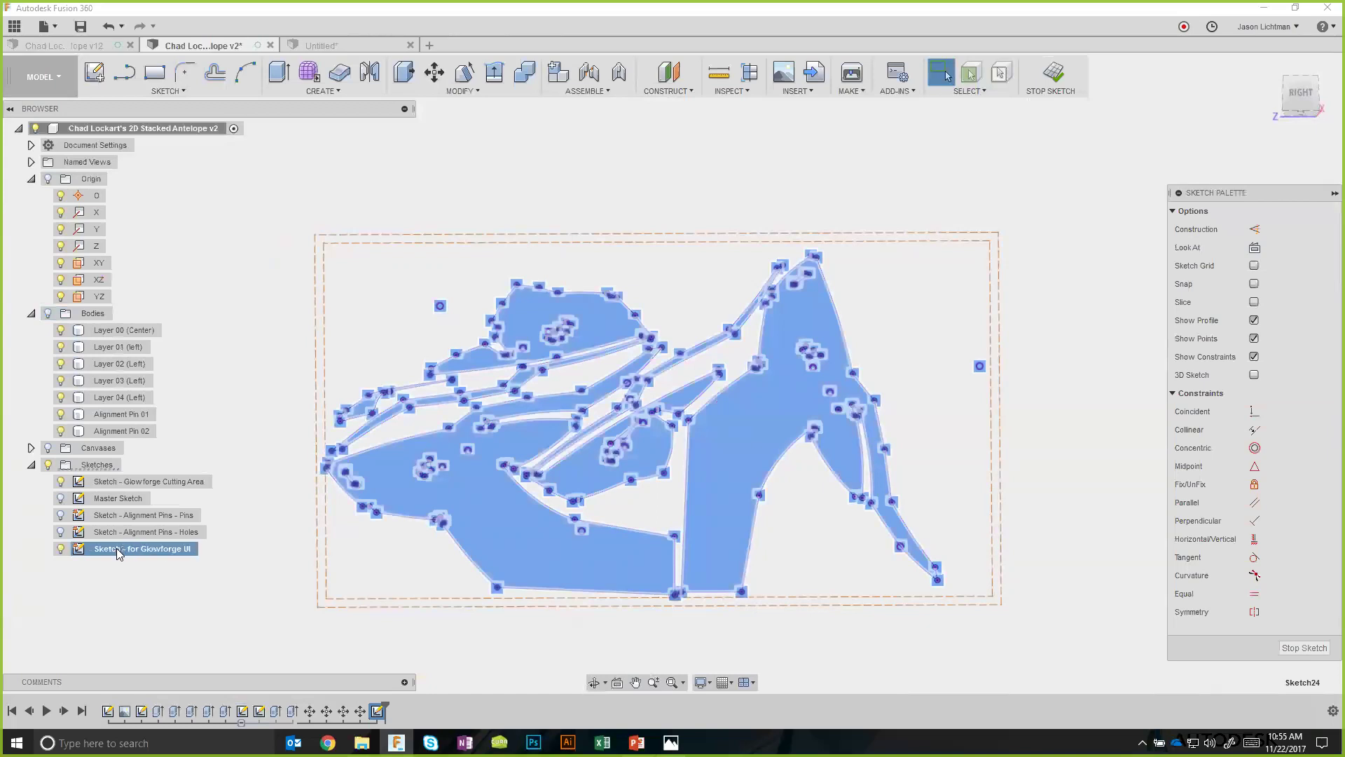
# Export the "Sketch - for Glowforge UI" sketch as the DXF file "Antelope - Ready for Glowforge_r01" in the 7_Laser Cutting folder.
pyautogui.rightClick(118, 554)
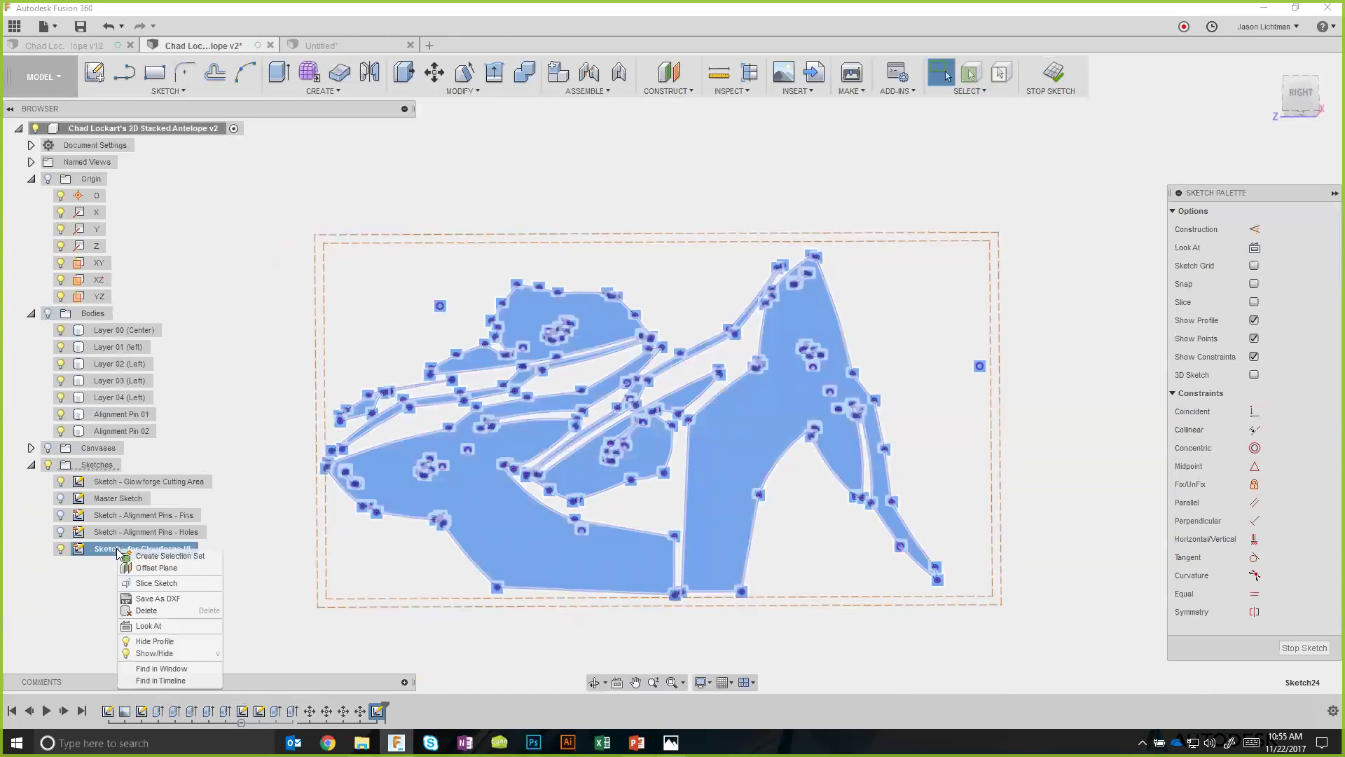
pyautogui.click(155, 597)
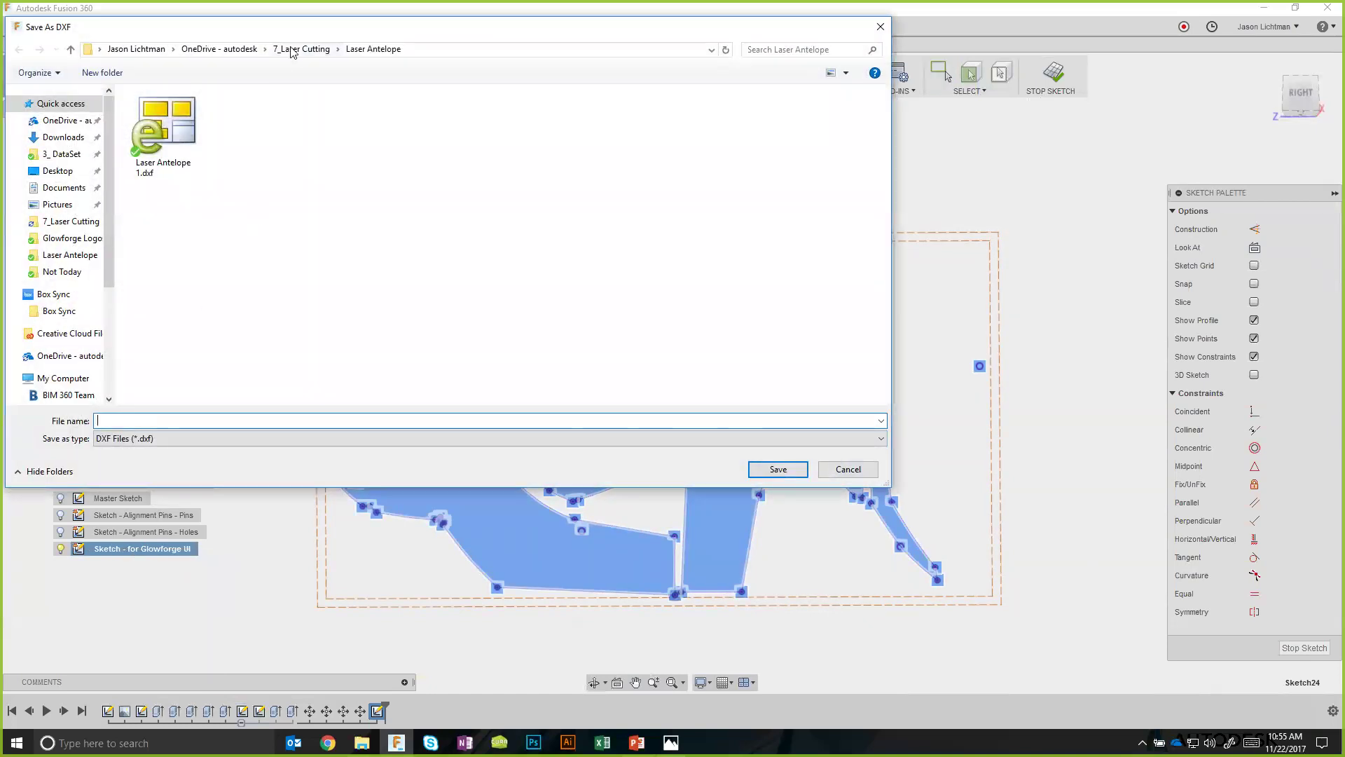
pyautogui.click(294, 49)
pyautogui.write('Antelope - Ready for Glowforge')
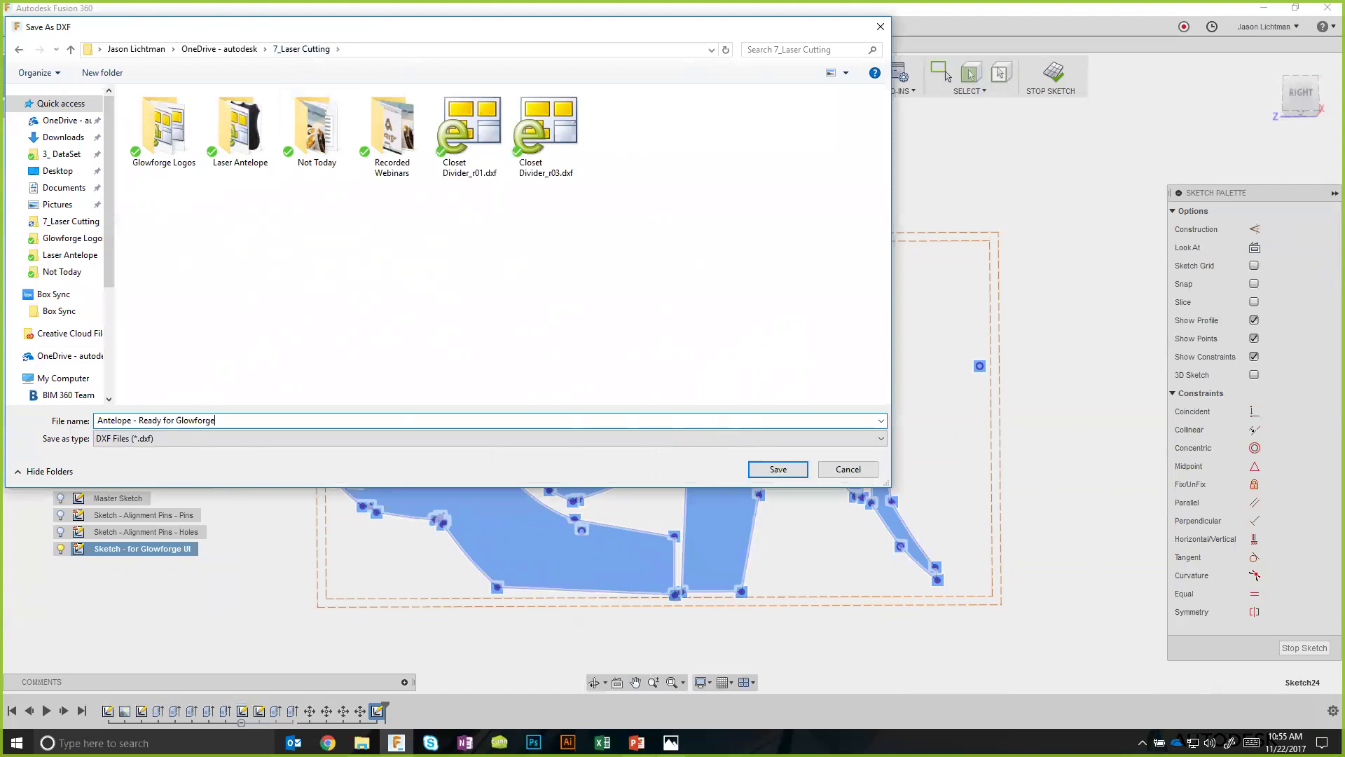
pyautogui.write('_r01')
pyautogui.click(777, 470)
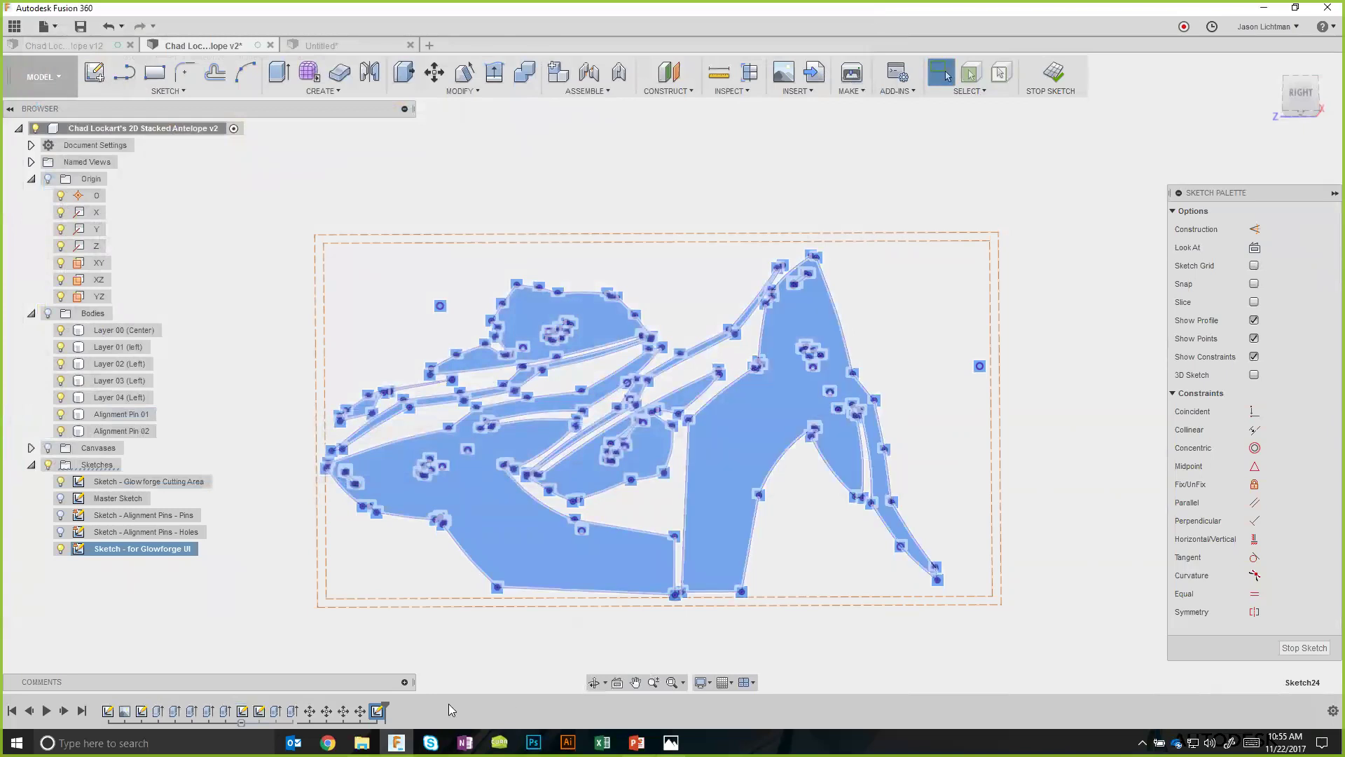
# Switch to Illustrator, dismiss the feedback survey and open "Antelope - Ready for Glowforge_r01.dxf" from the 7_Laser Cutting folder.
pyautogui.click(567, 742)
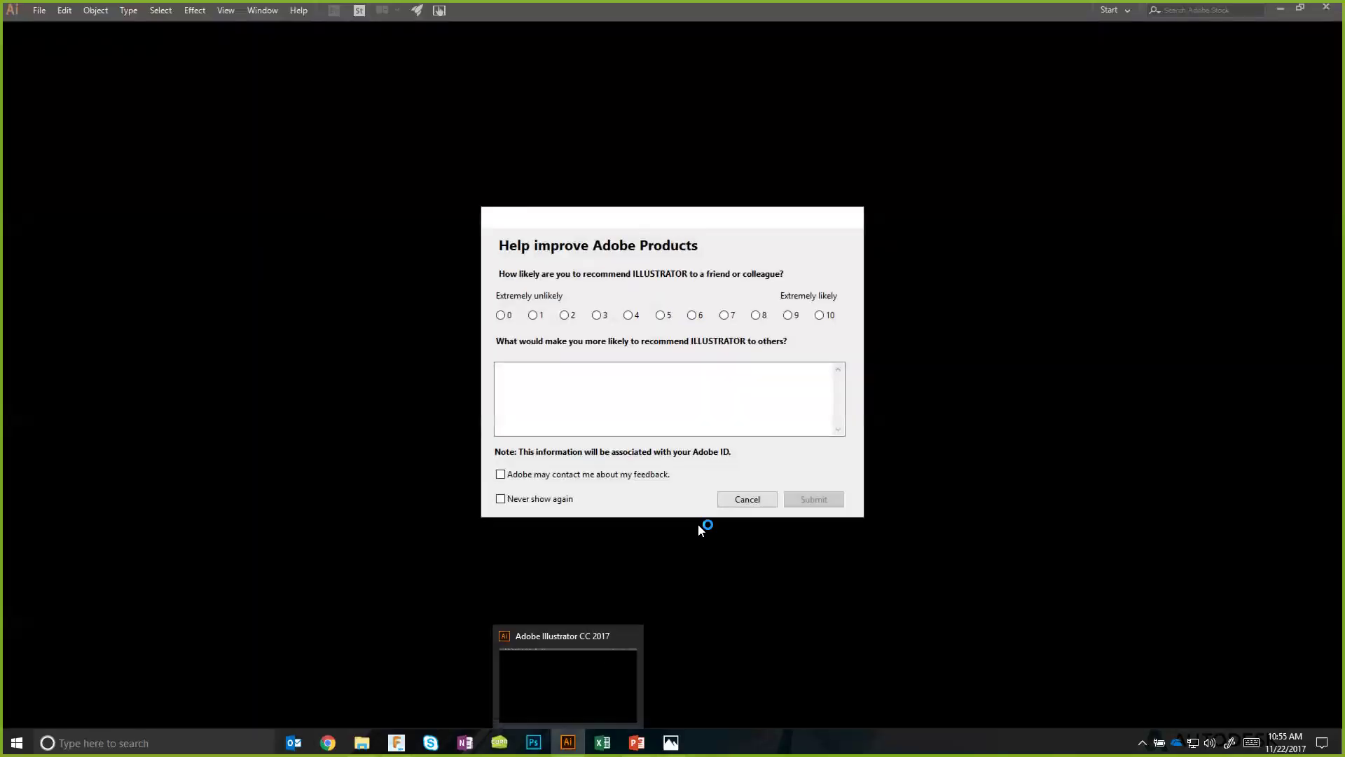
pyautogui.click(747, 499)
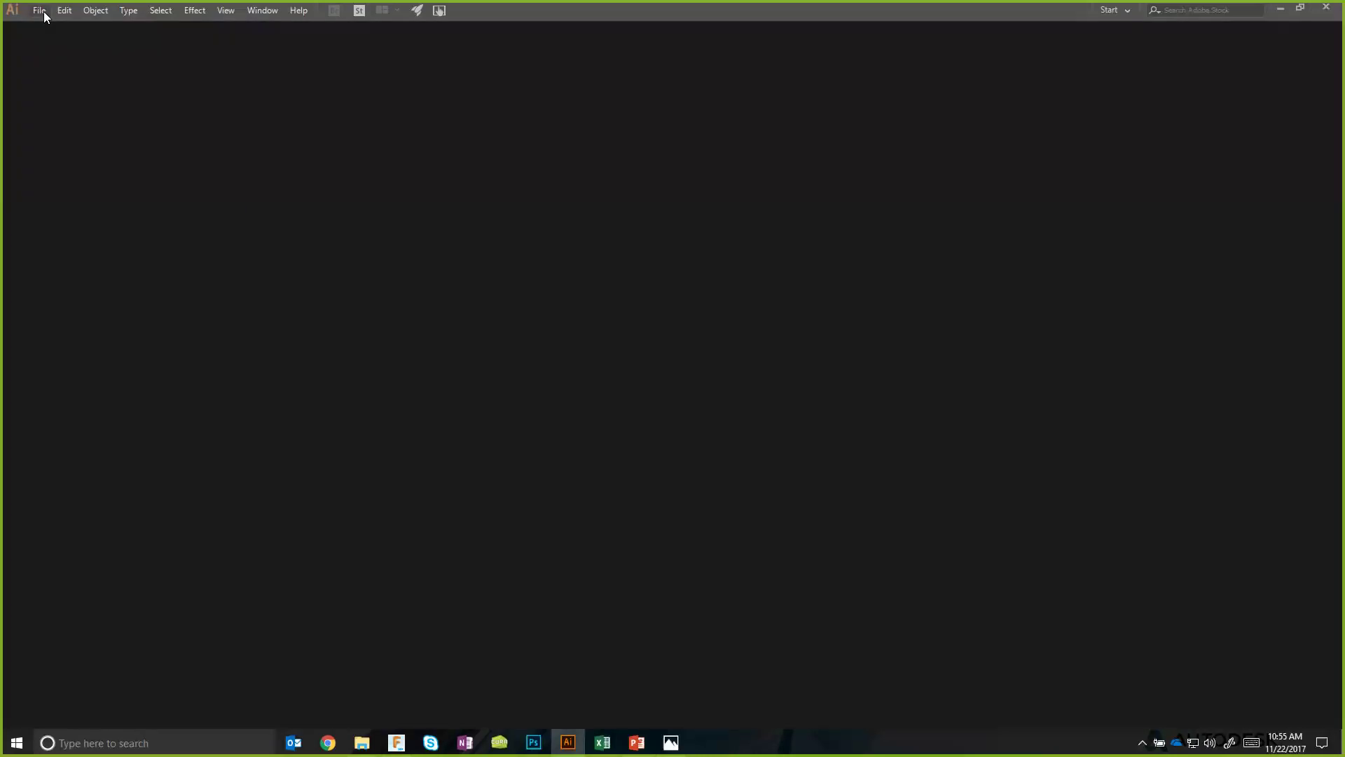
pyautogui.click(39, 11)
pyautogui.click(64, 57)
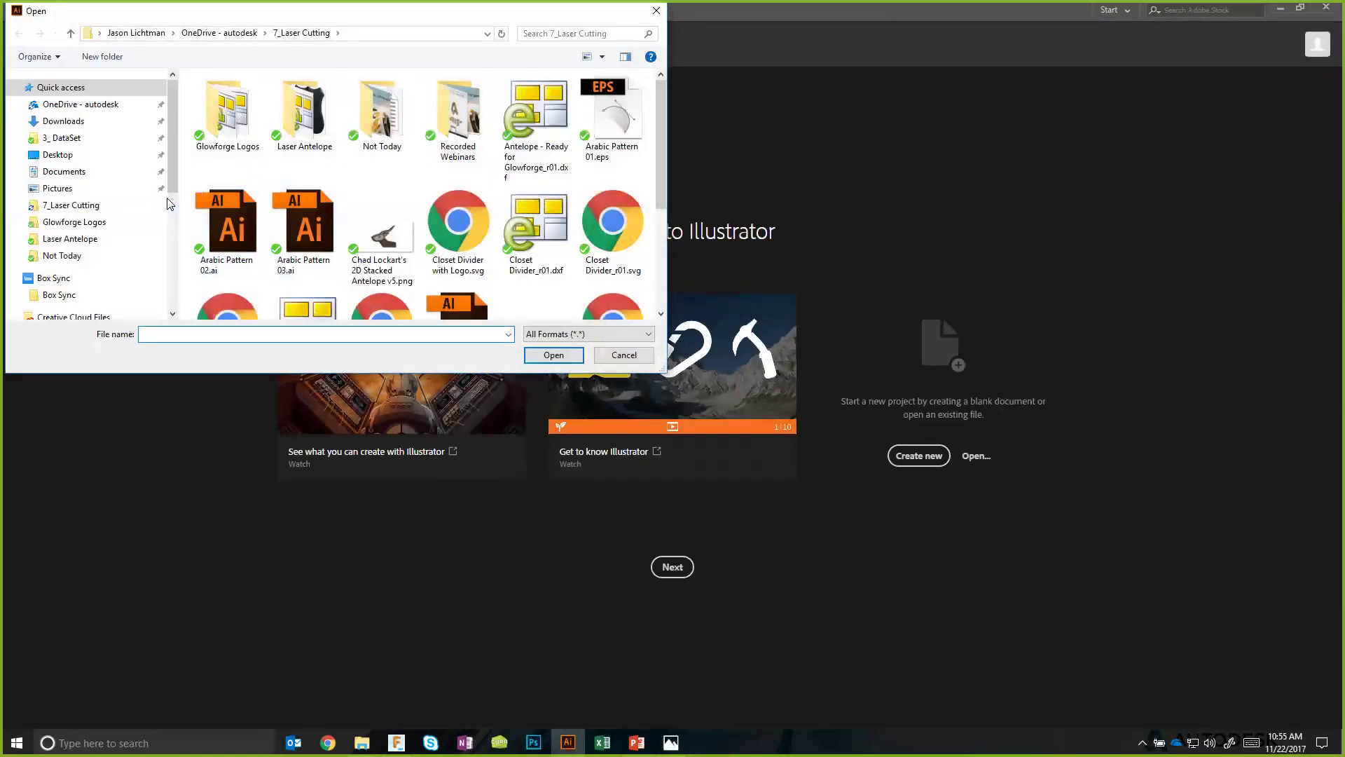
pyautogui.click(83, 203)
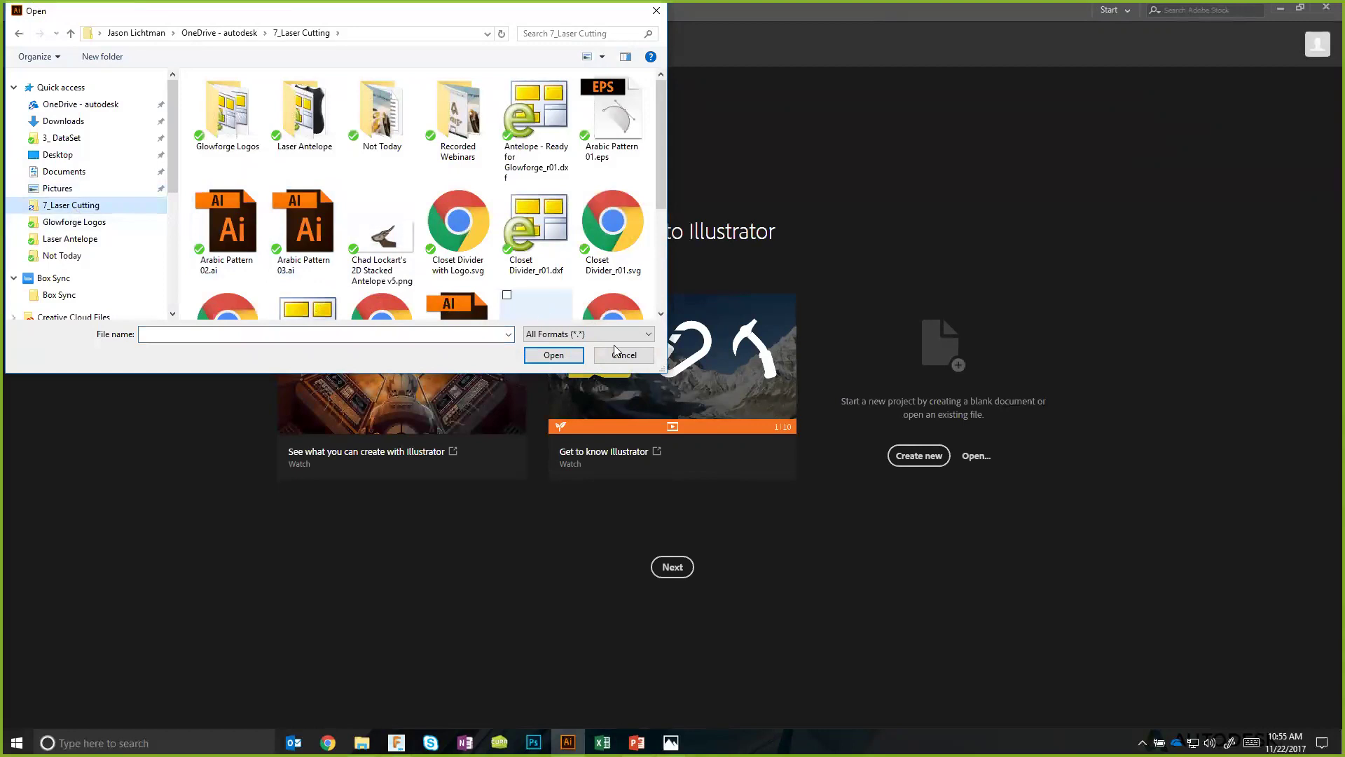
pyautogui.moveTo(659, 369); pyautogui.dragTo(891, 625)
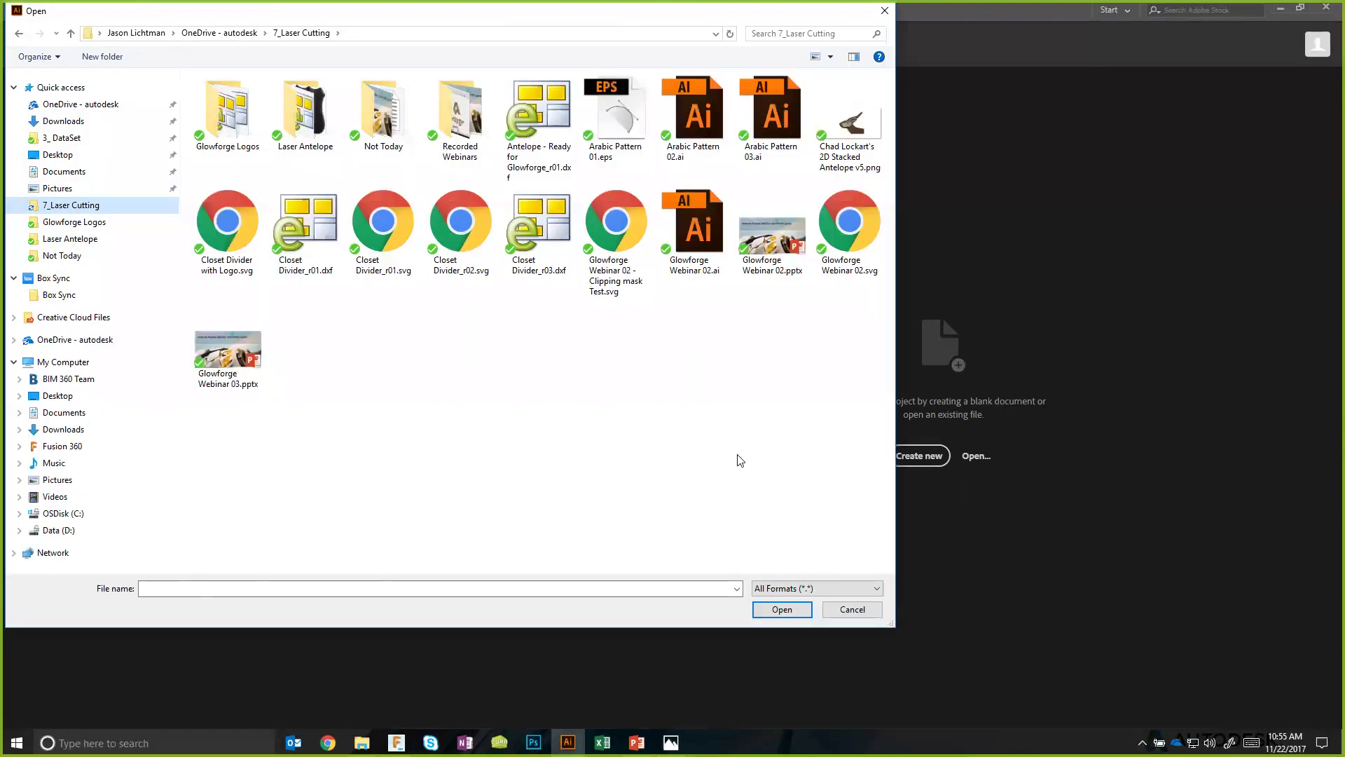
pyautogui.click(537, 166)
pyautogui.click(776, 607)
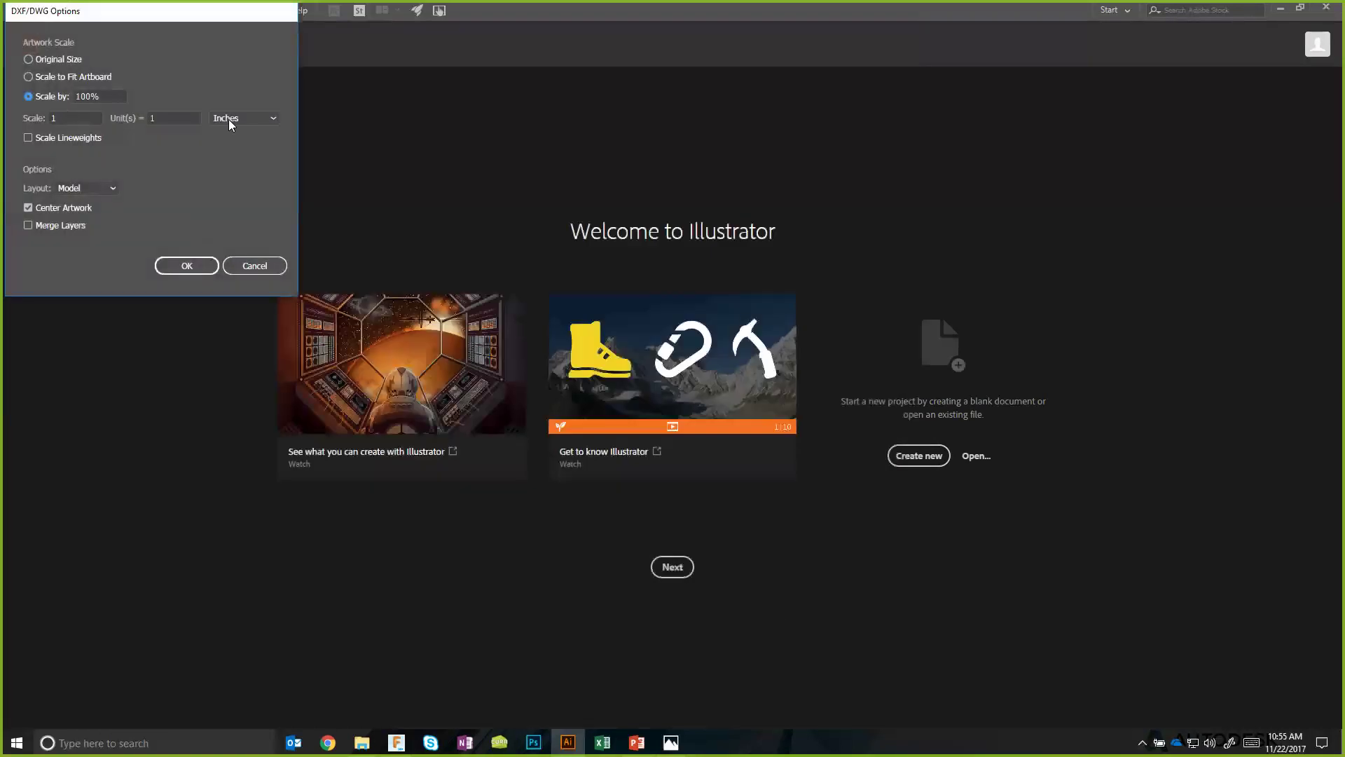
# Check the design's document units in Fusion 360 and import the DXF into Illustrator at 100%, with 1 unit equal to 1 inch.
pyautogui.click(260, 119)
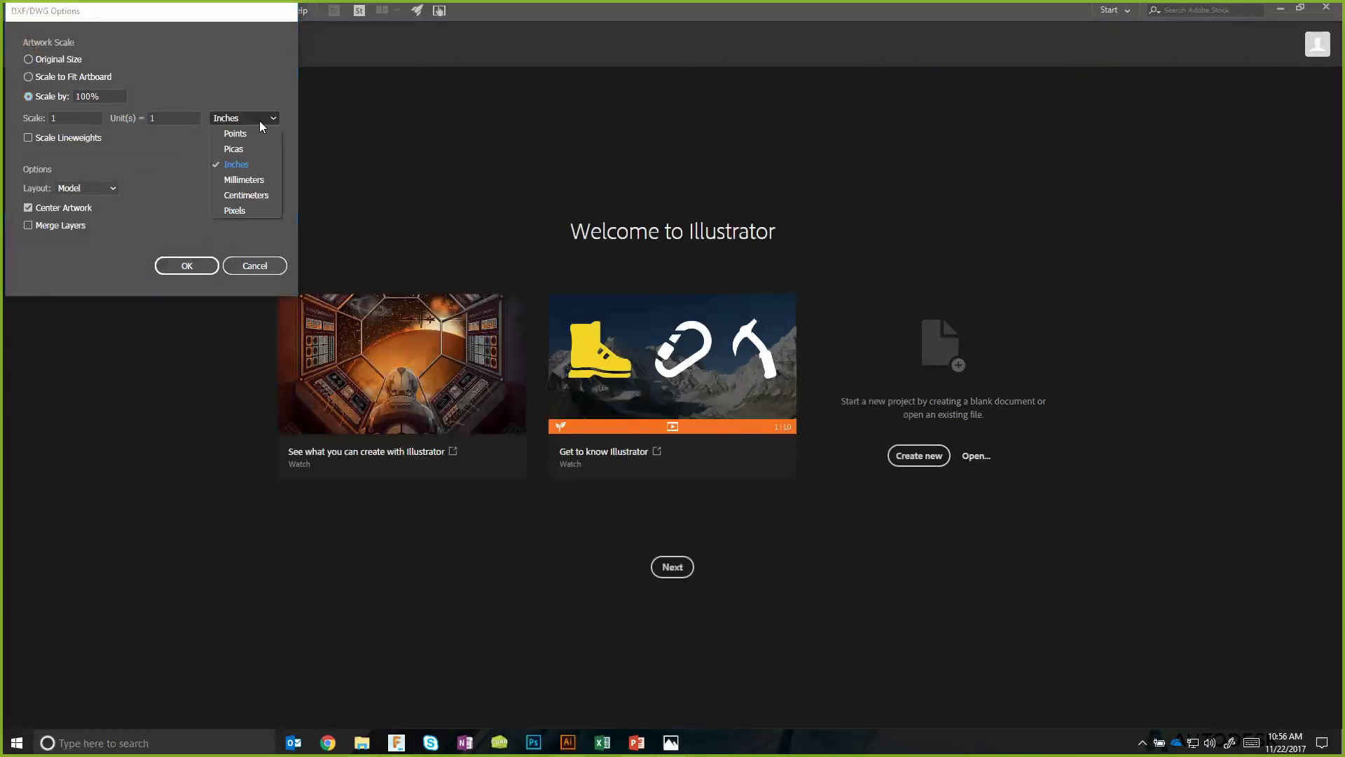
pyautogui.click(396, 742)
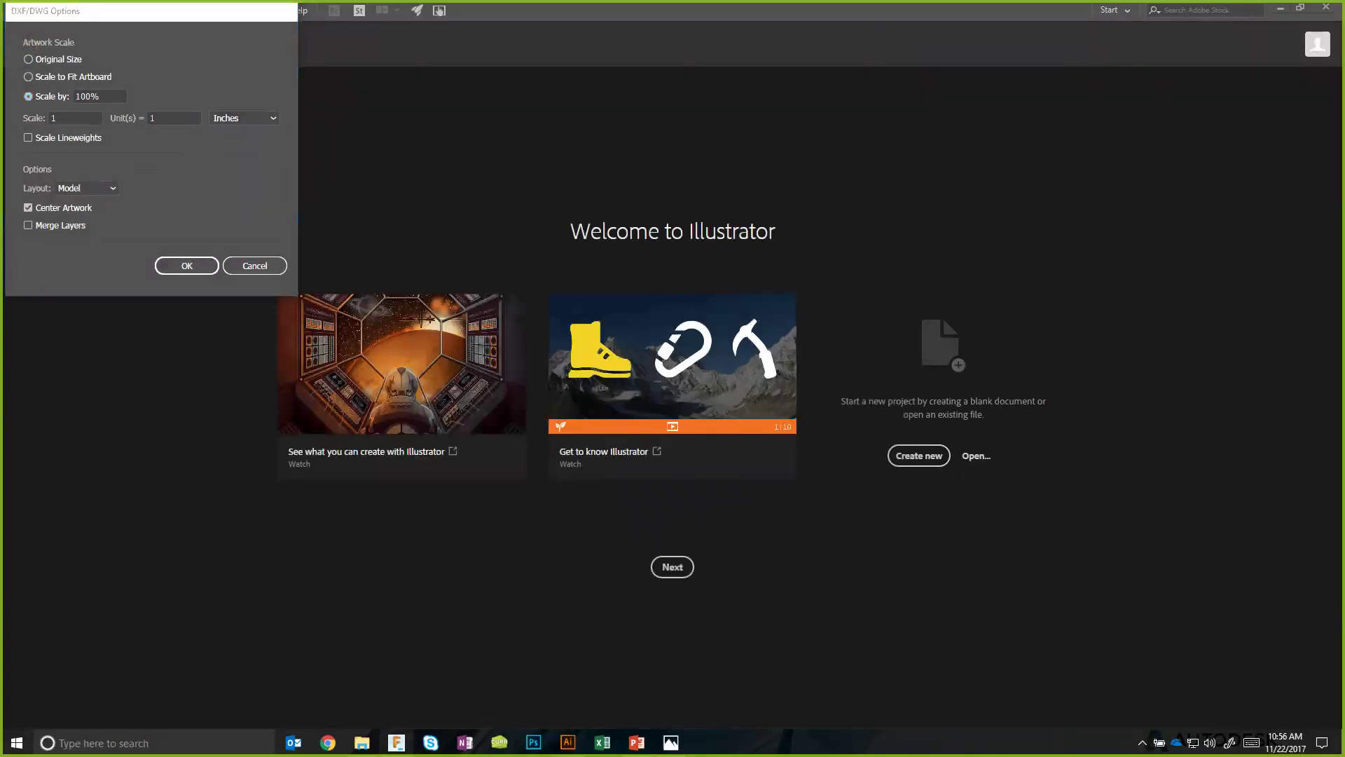
pyautogui.click(1304, 647)
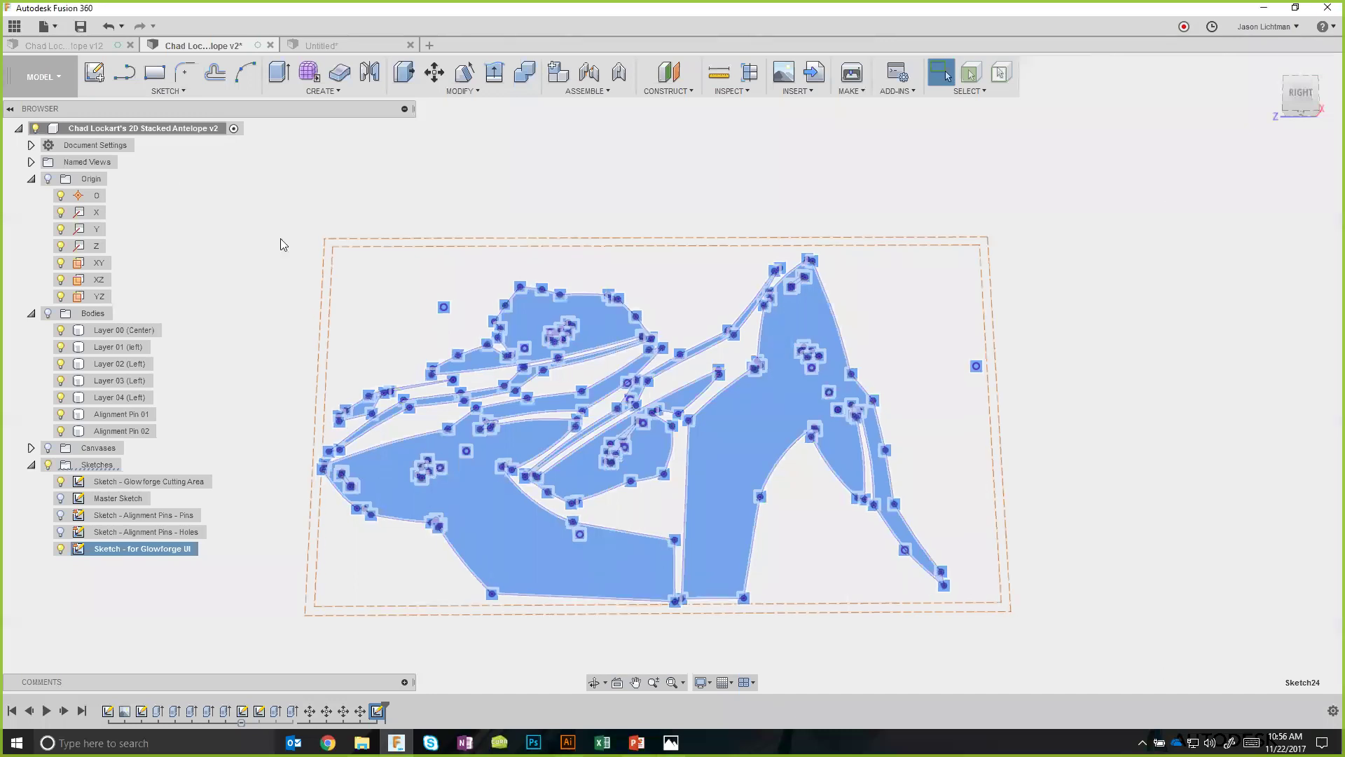
pyautogui.click(31, 145)
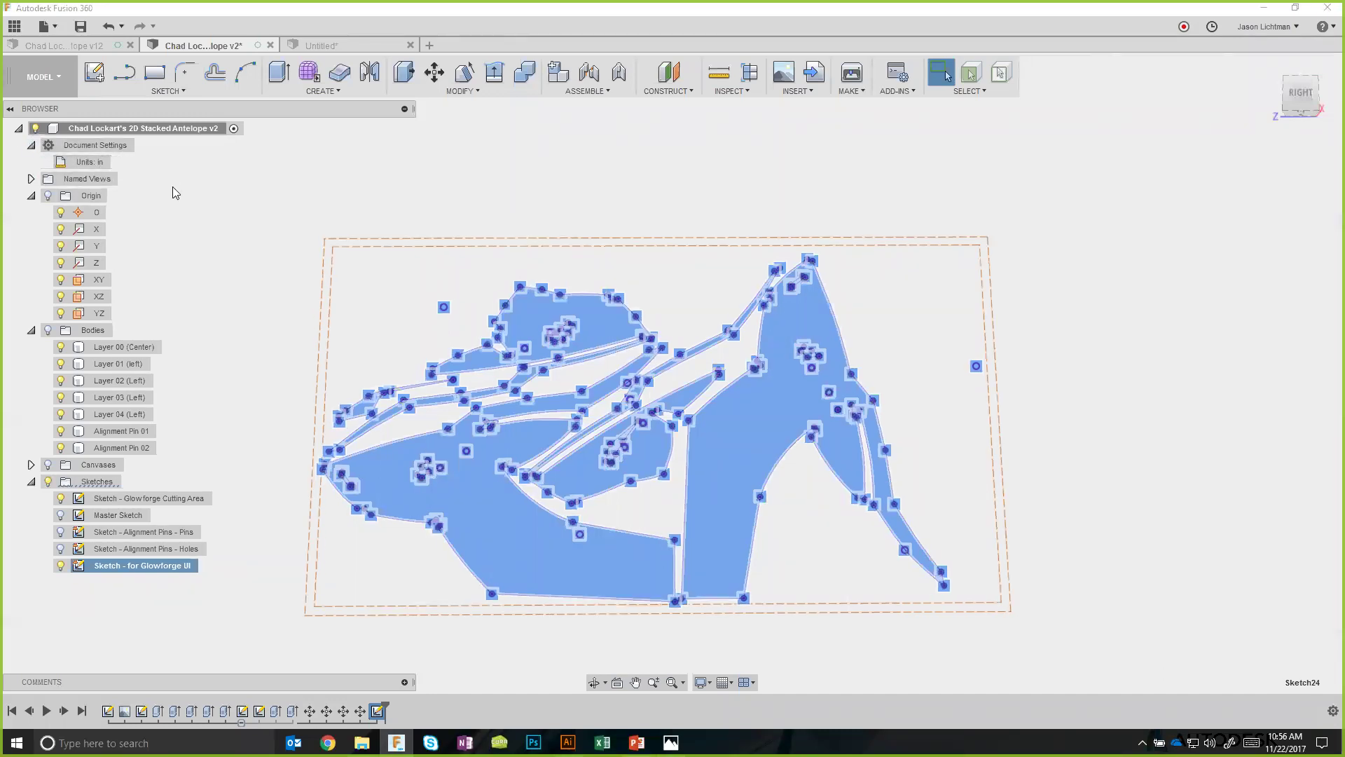
pyautogui.press('Escape')
pyautogui.hotkey('alt', 'Tab')
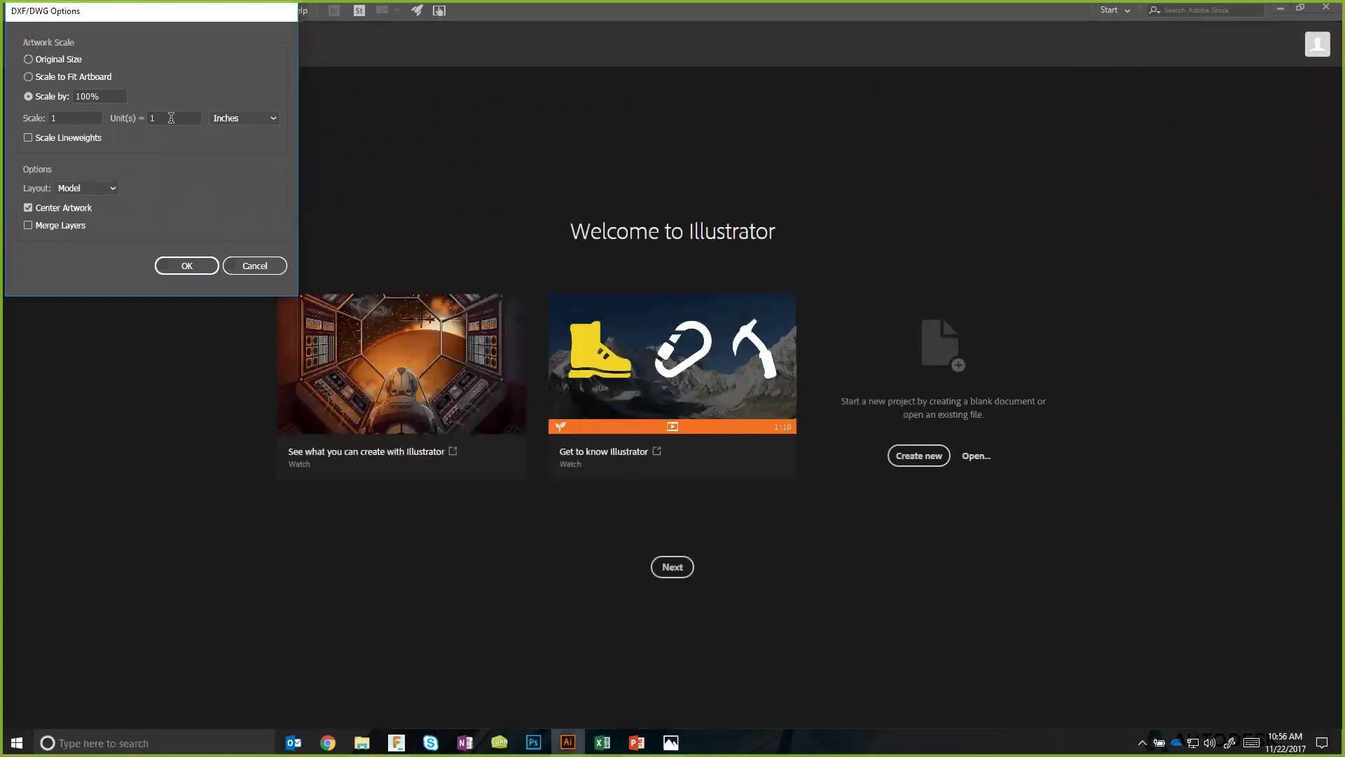
pyautogui.click(201, 267)
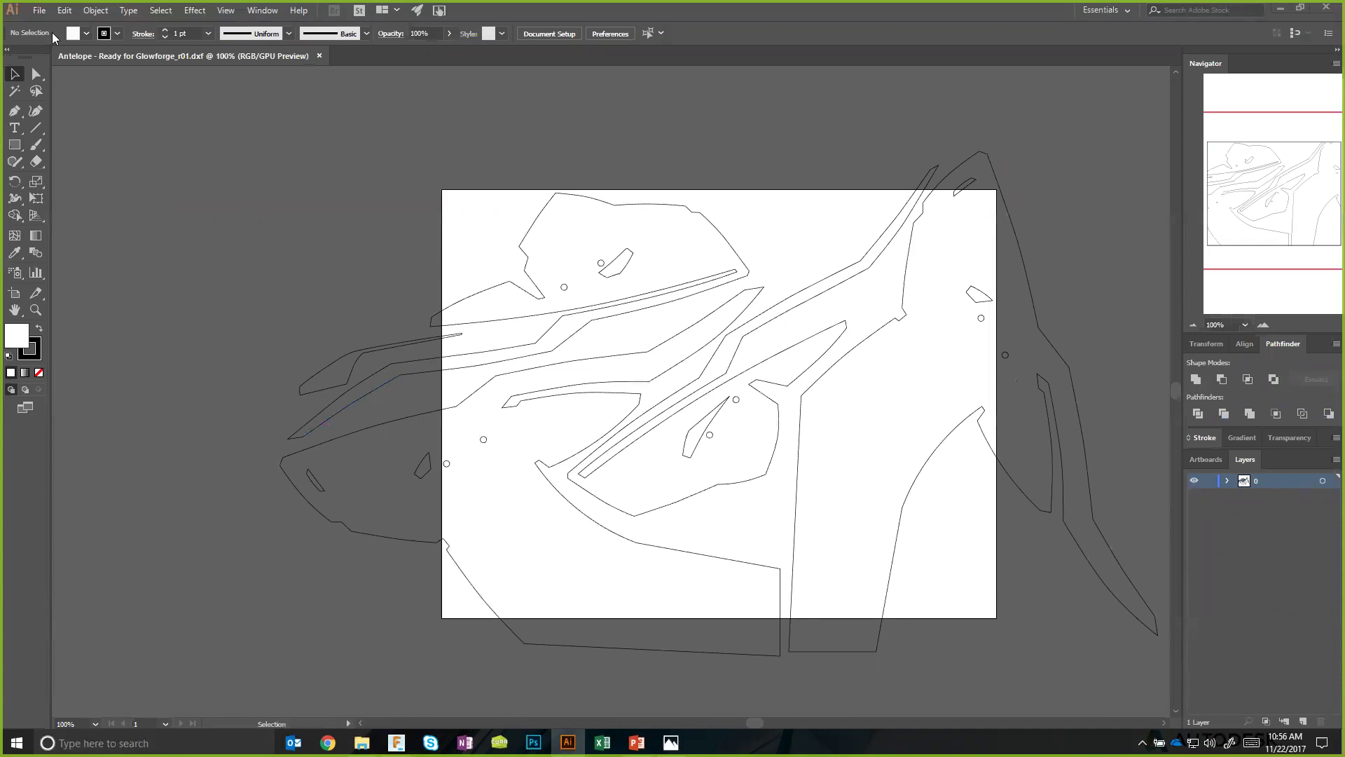
# Save the artwork as the SVG file "Antelope - Ready for Glowforge_r01" in the 7_Laser Cutting folder, accepting the offered SVG options.
pyautogui.click(38, 11)
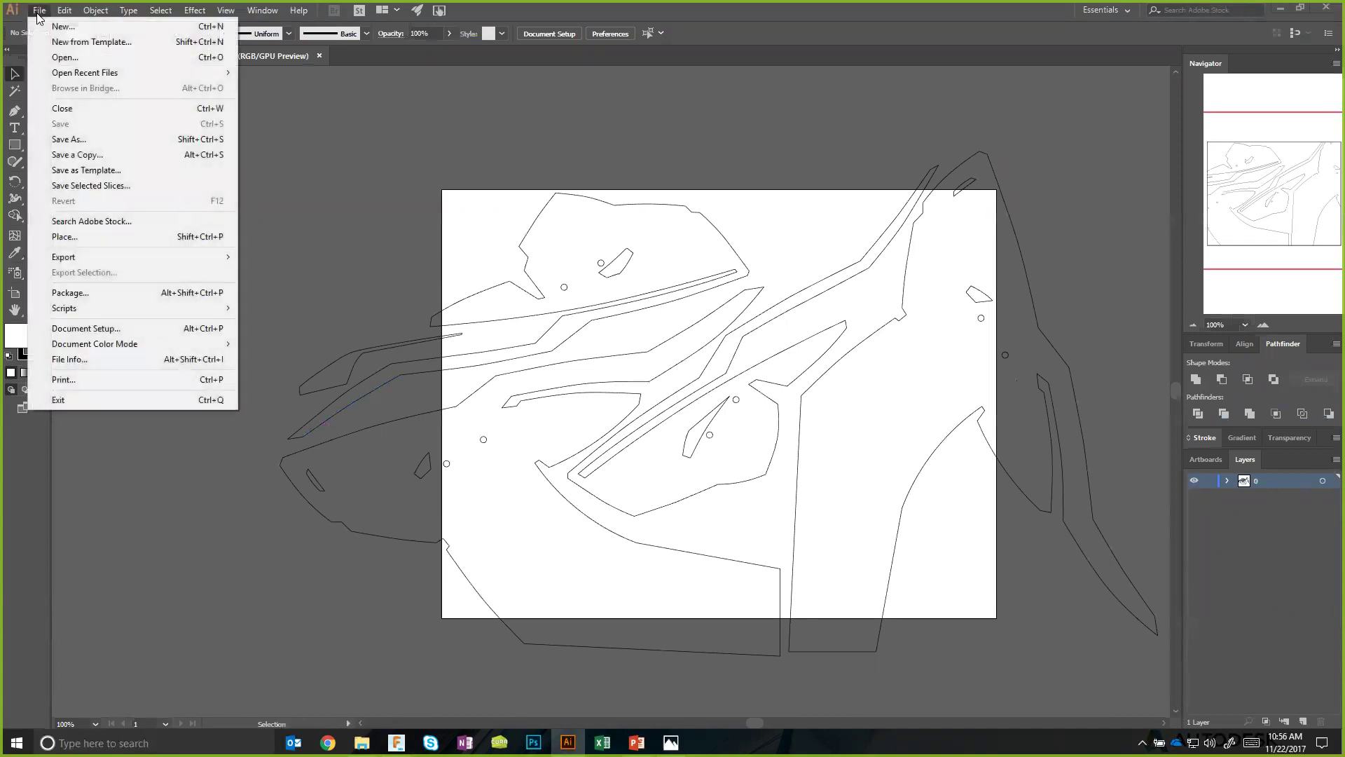
pyautogui.click(80, 144)
pyautogui.click(210, 578)
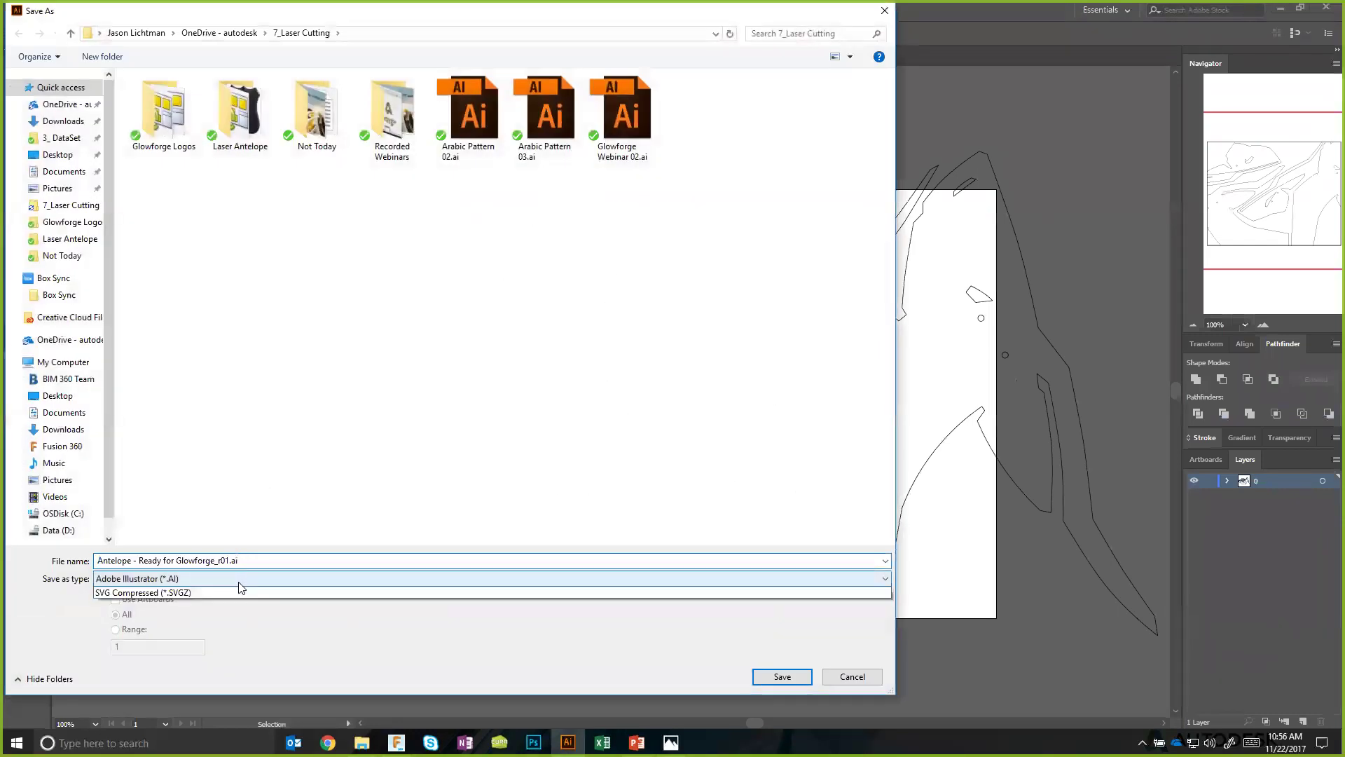
pyautogui.click(208, 633)
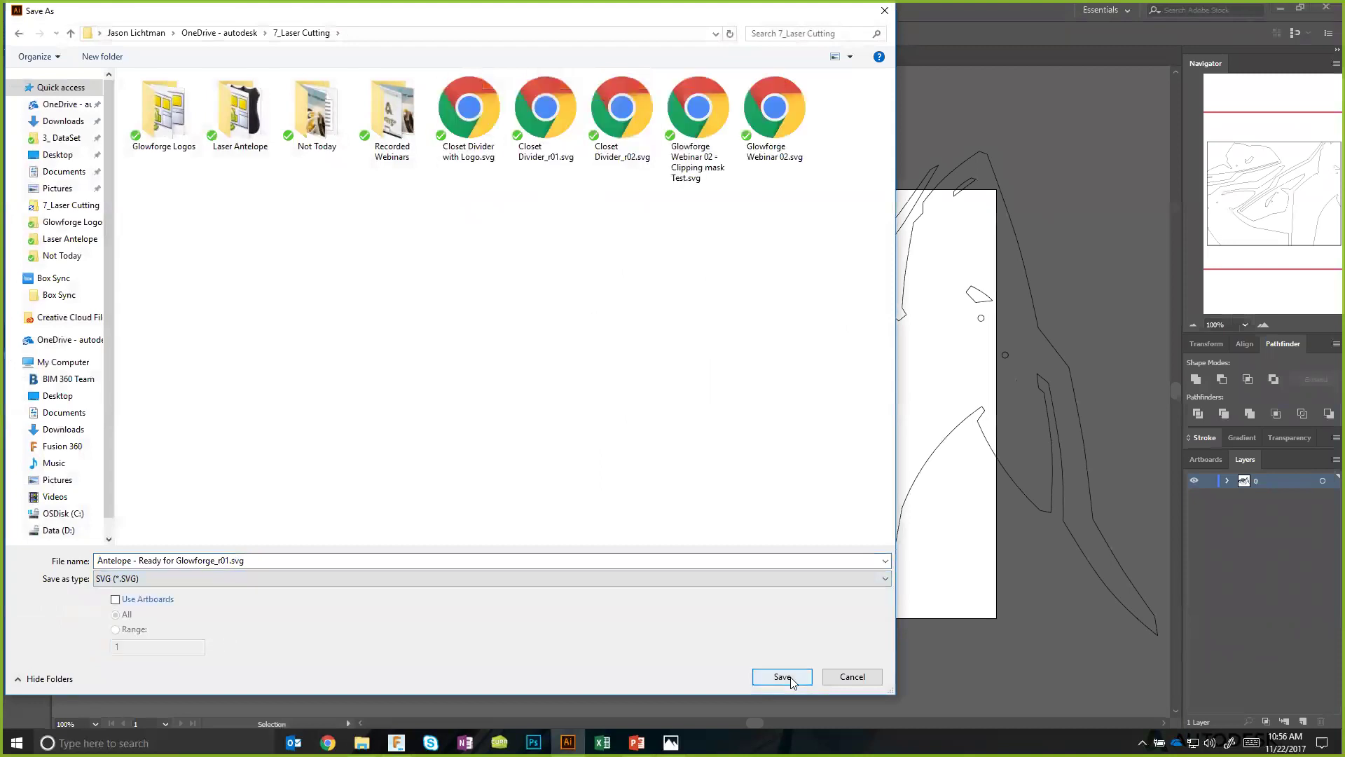
pyautogui.click(791, 677)
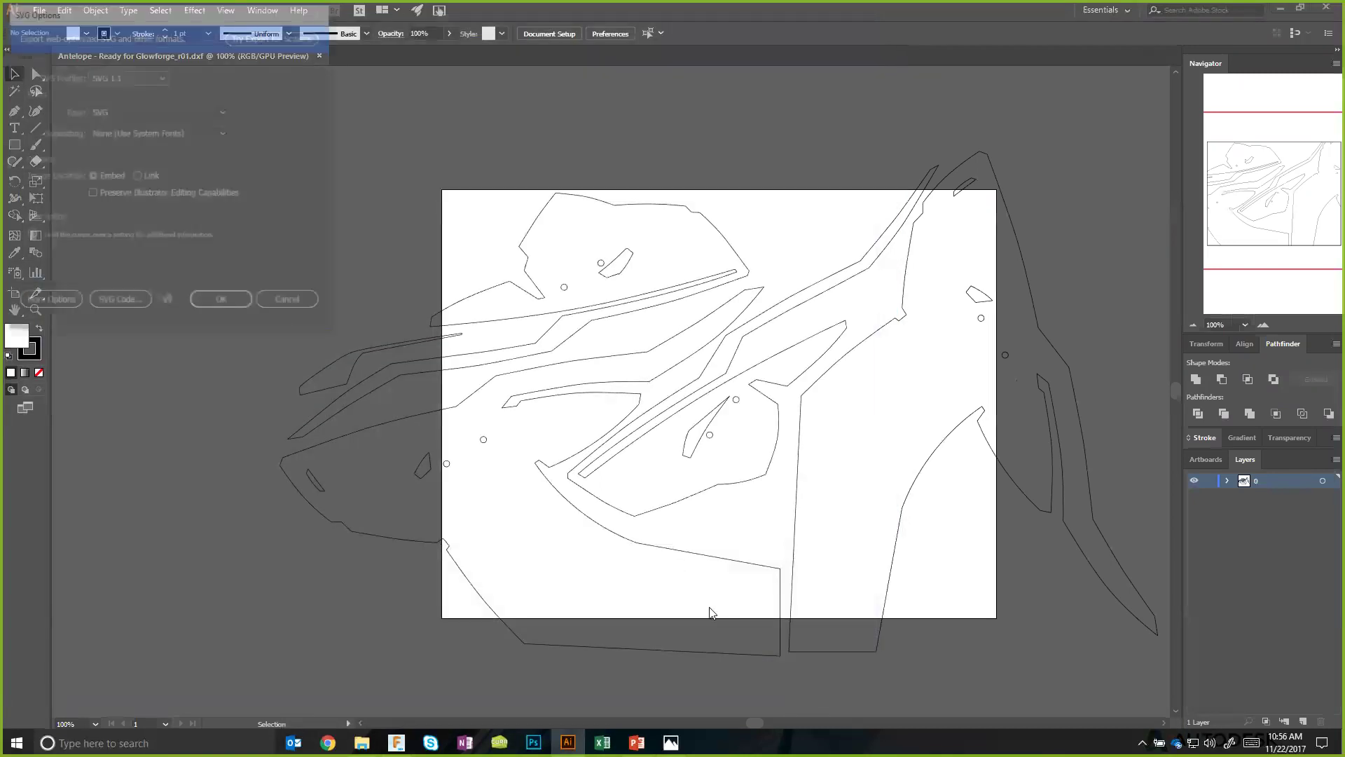
pyautogui.click(224, 303)
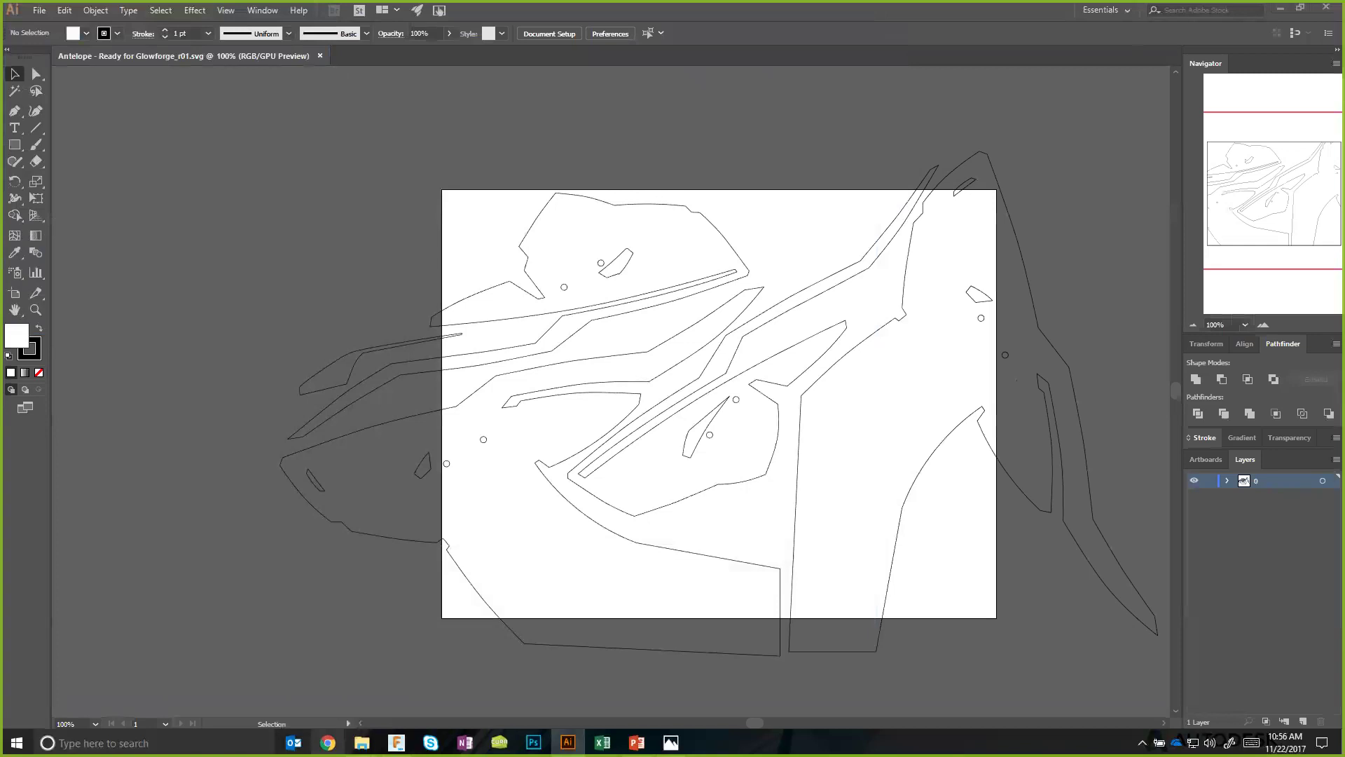
# Switch to Chrome, open the Glowforge web app and upload "Antelope - Ready for Glowforge_r01.svg" as a new design.
pyautogui.click(327, 742)
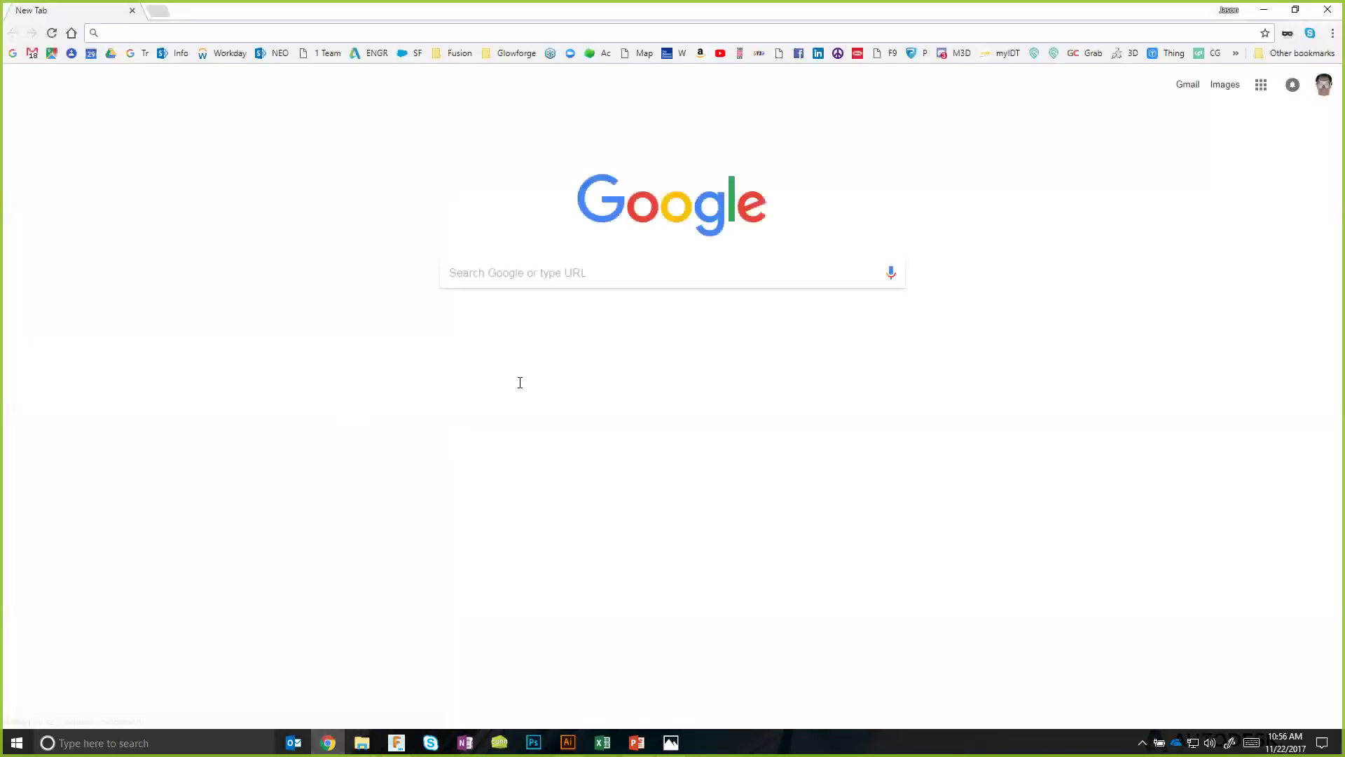
pyautogui.click(1055, 52)
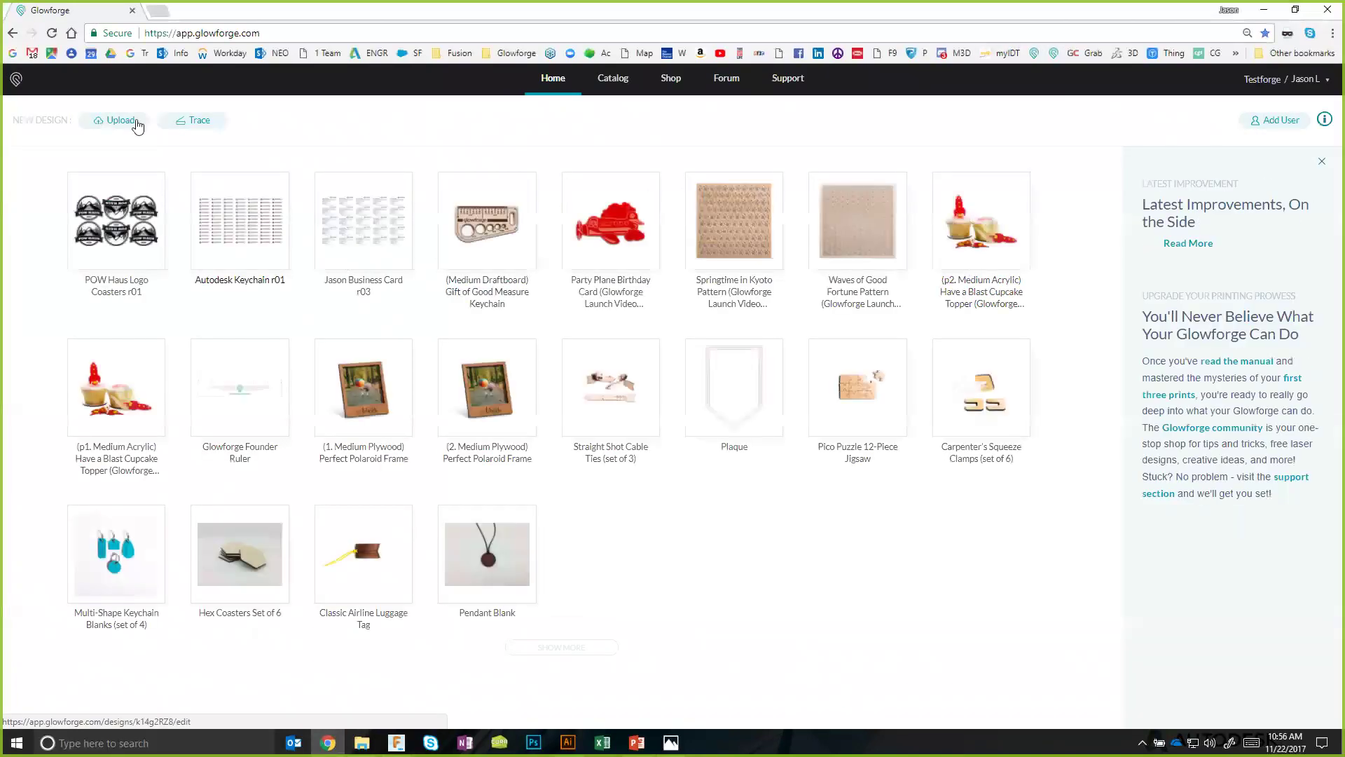
pyautogui.click(116, 121)
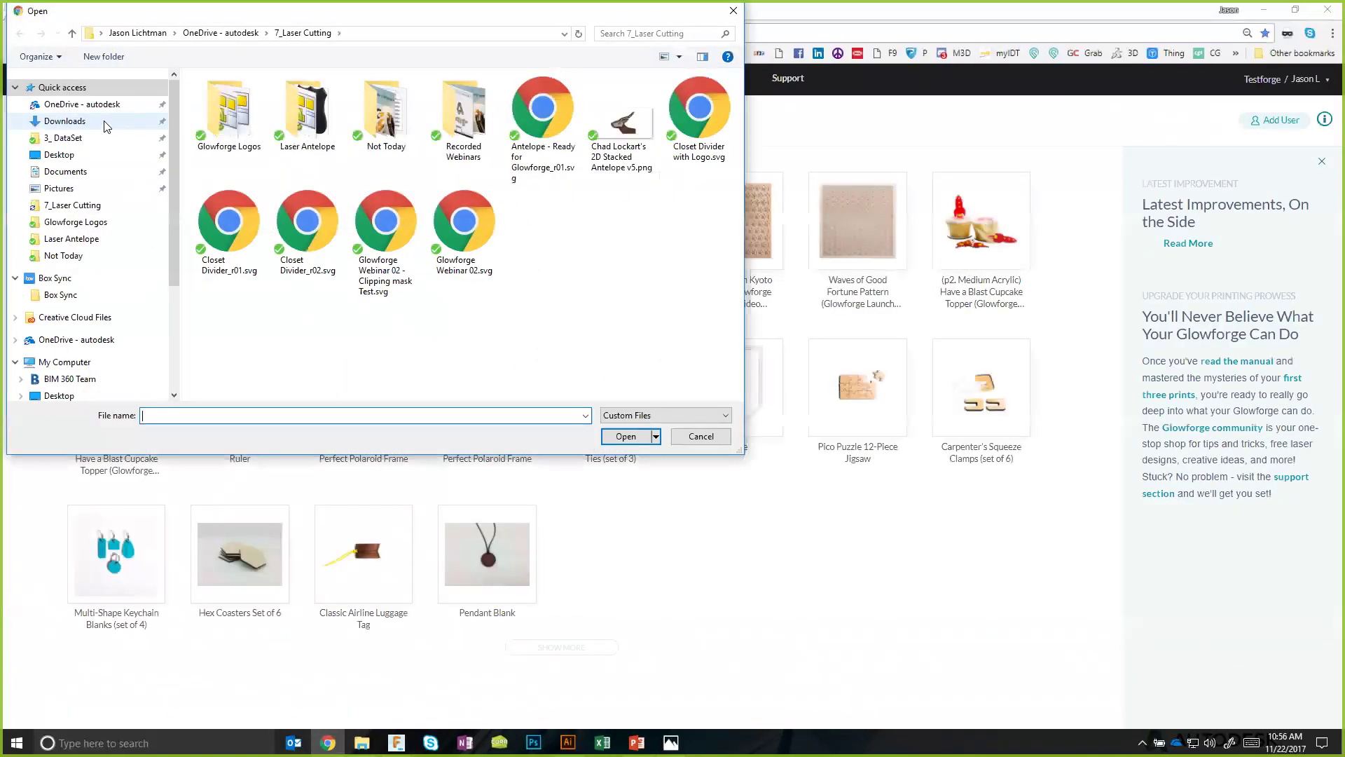
pyautogui.click(561, 140)
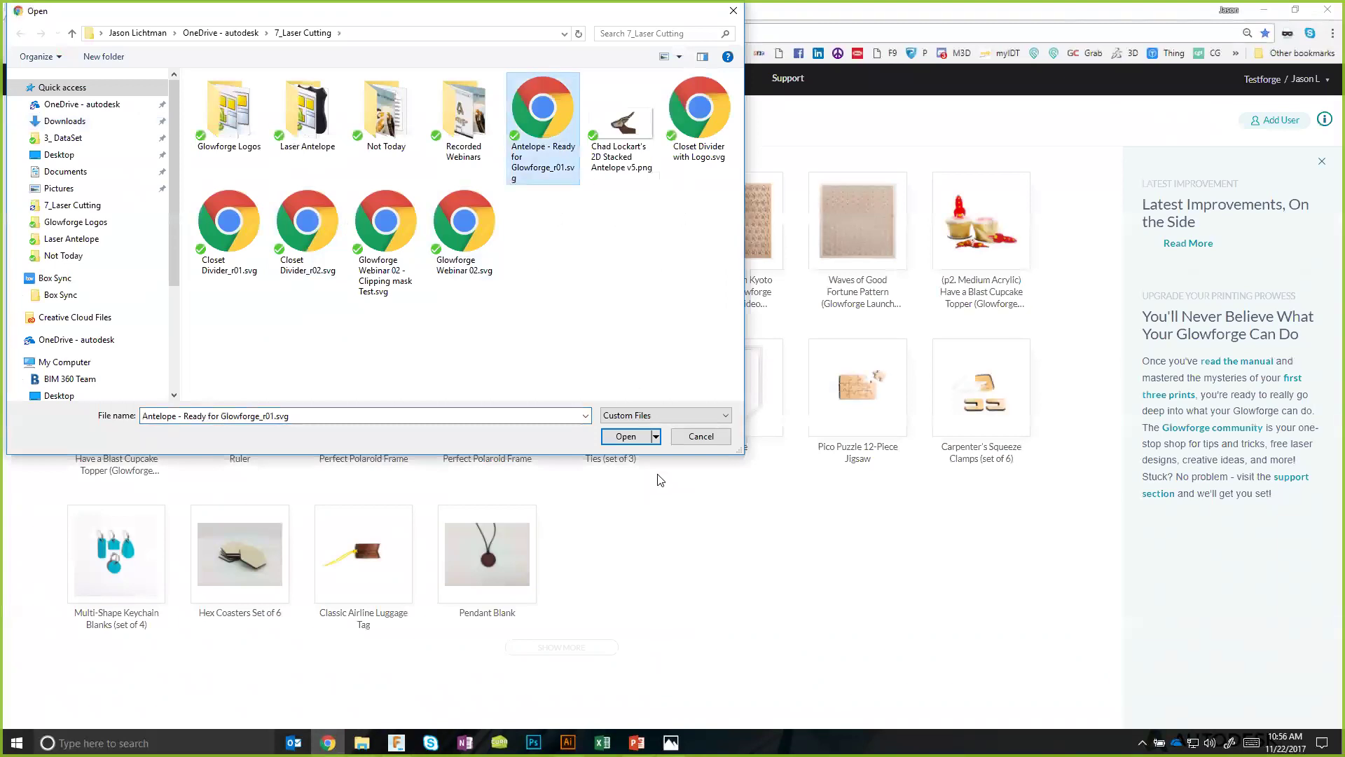
pyautogui.click(627, 437)
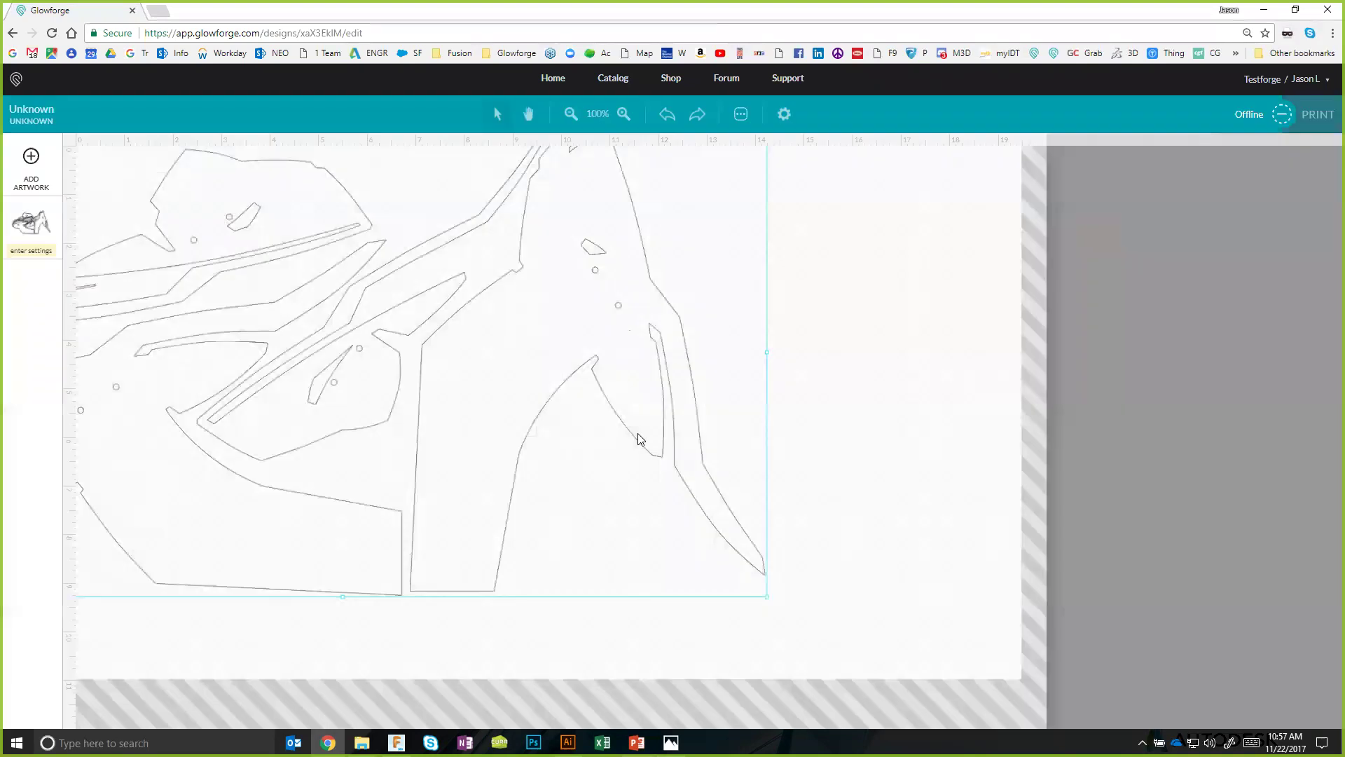
# Try to move the antelope's neck outline within the Glowforge cutting area, and undo the move.
pyautogui.click(570, 114)
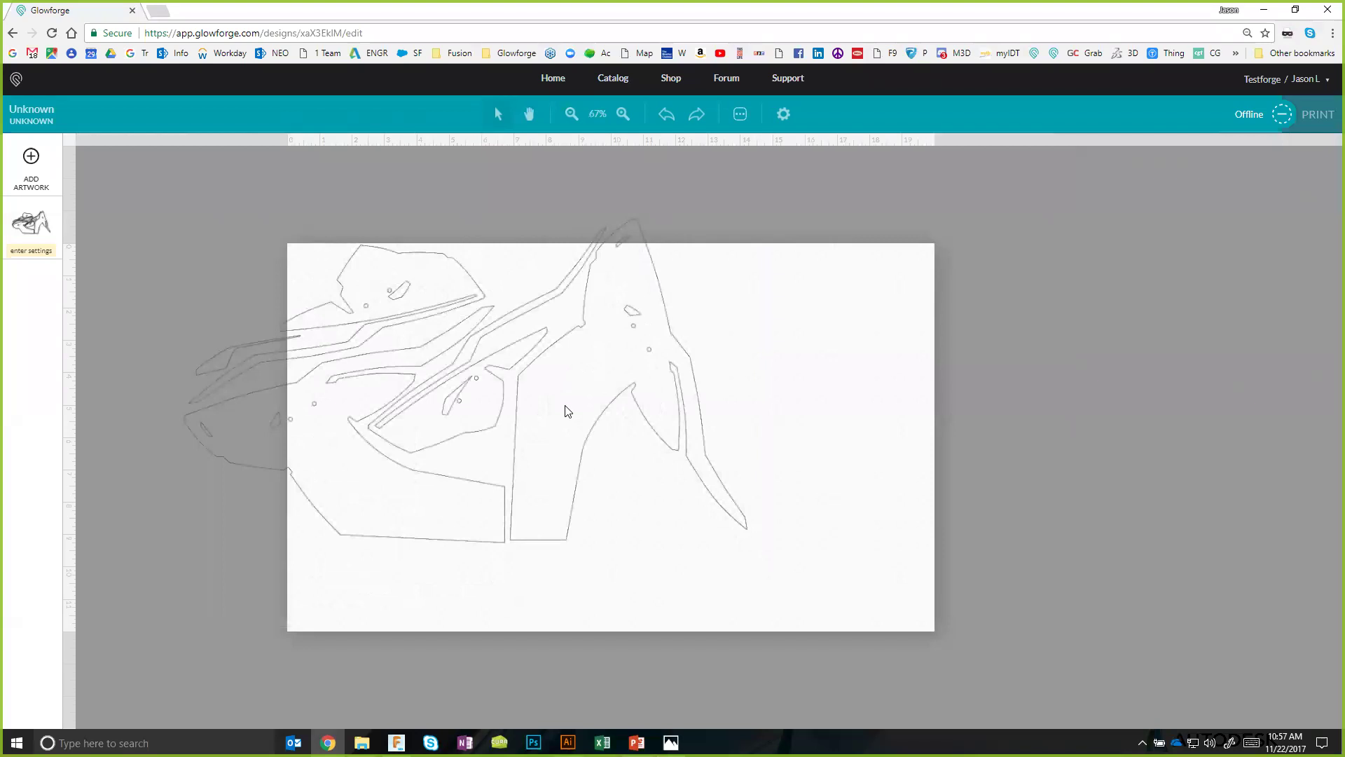
pyautogui.moveTo(517, 411); pyautogui.dragTo(565, 443)
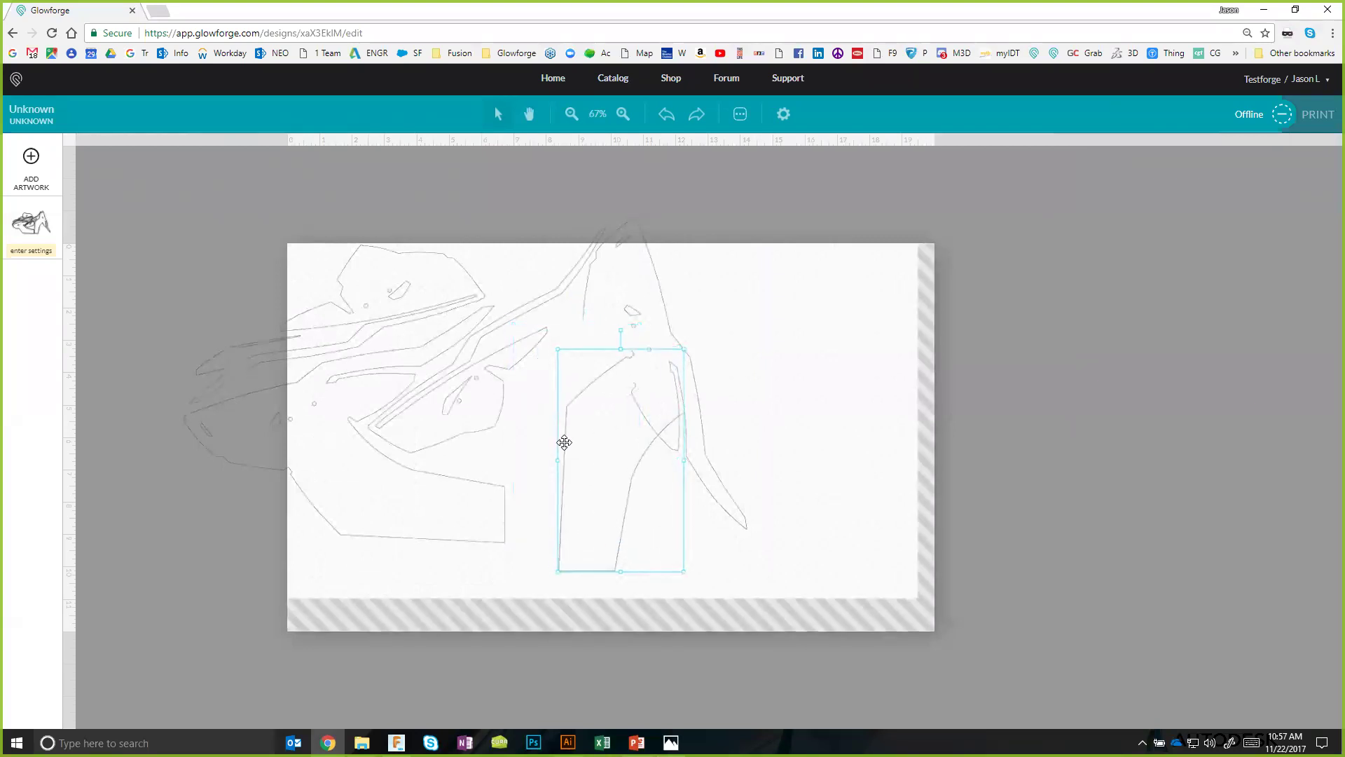
pyautogui.click(560, 590)
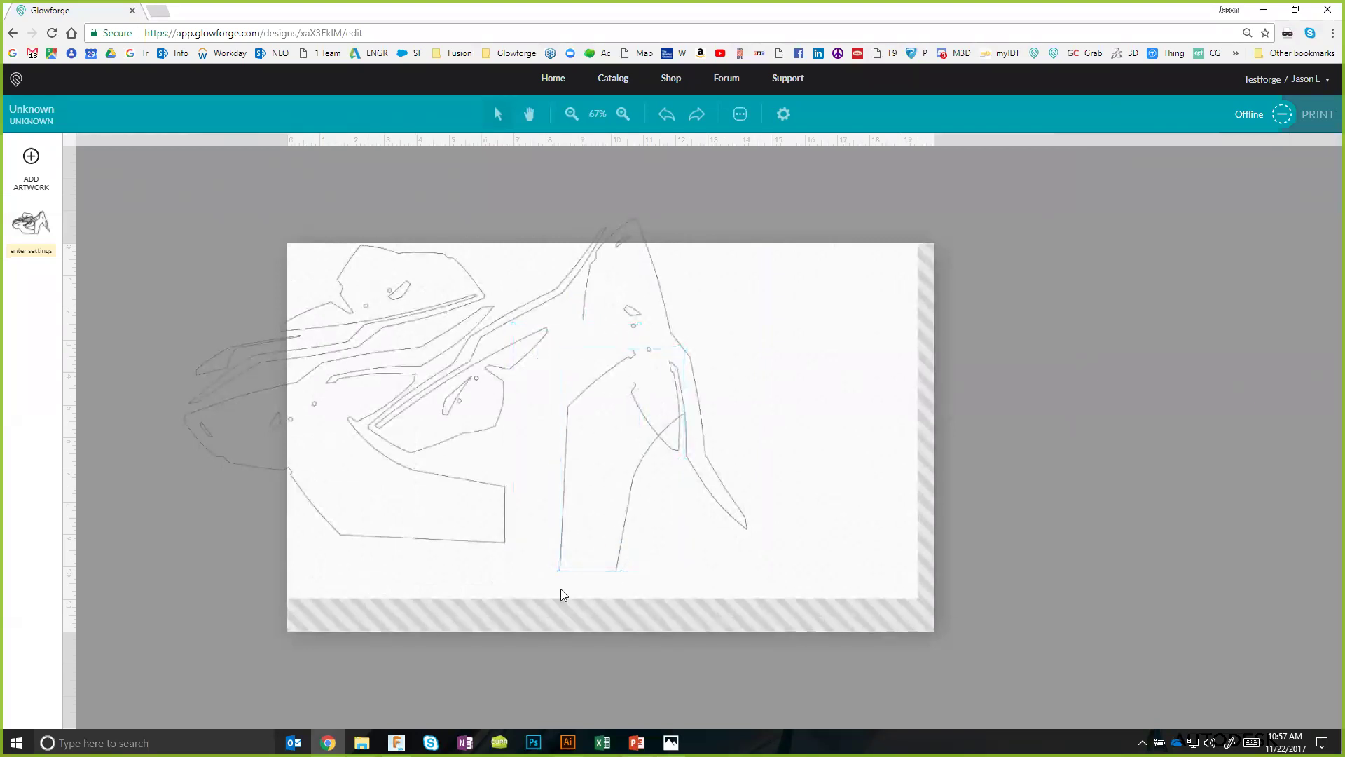
pyautogui.hotkey('ctrl', 'z')
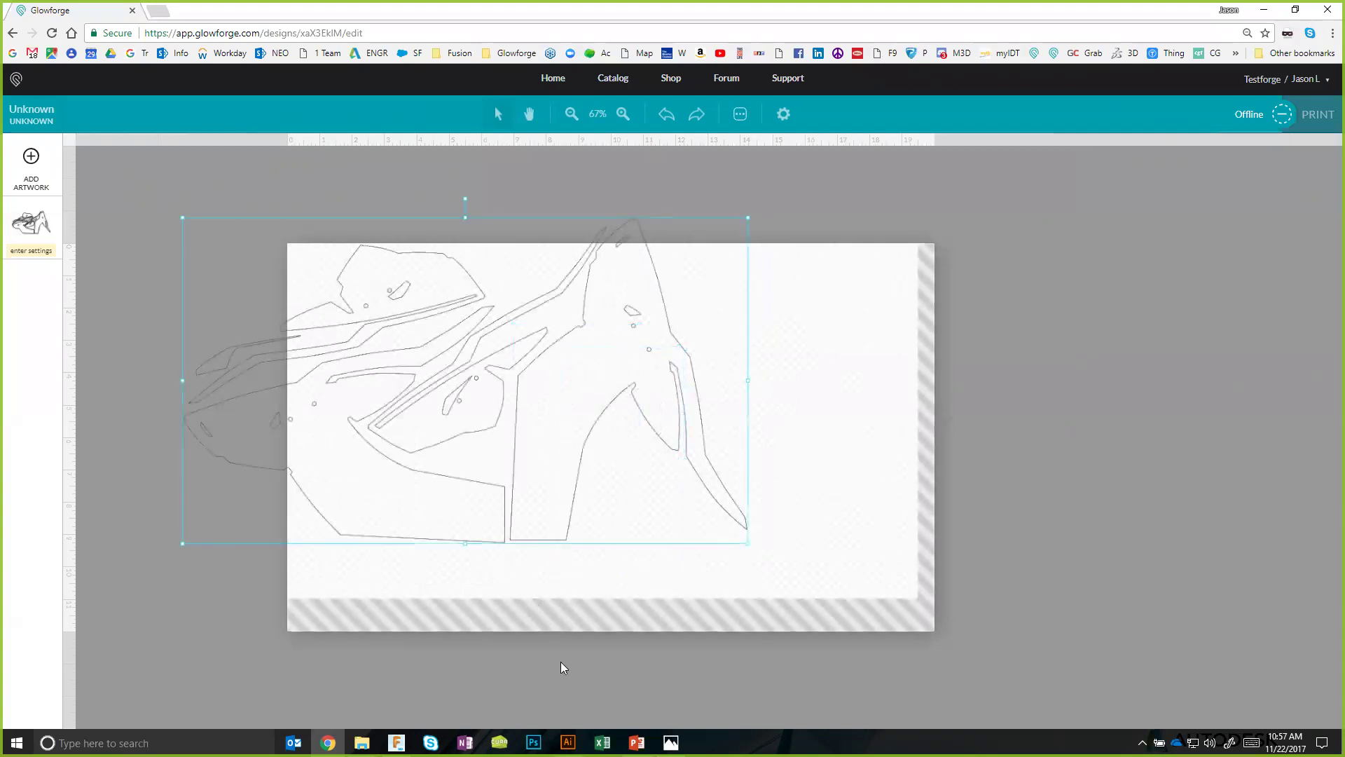
# Switch to Illustrator and resize Artboard 1 to 19.5 in wide by 11 in high.
pyautogui.moveTo(567, 742)
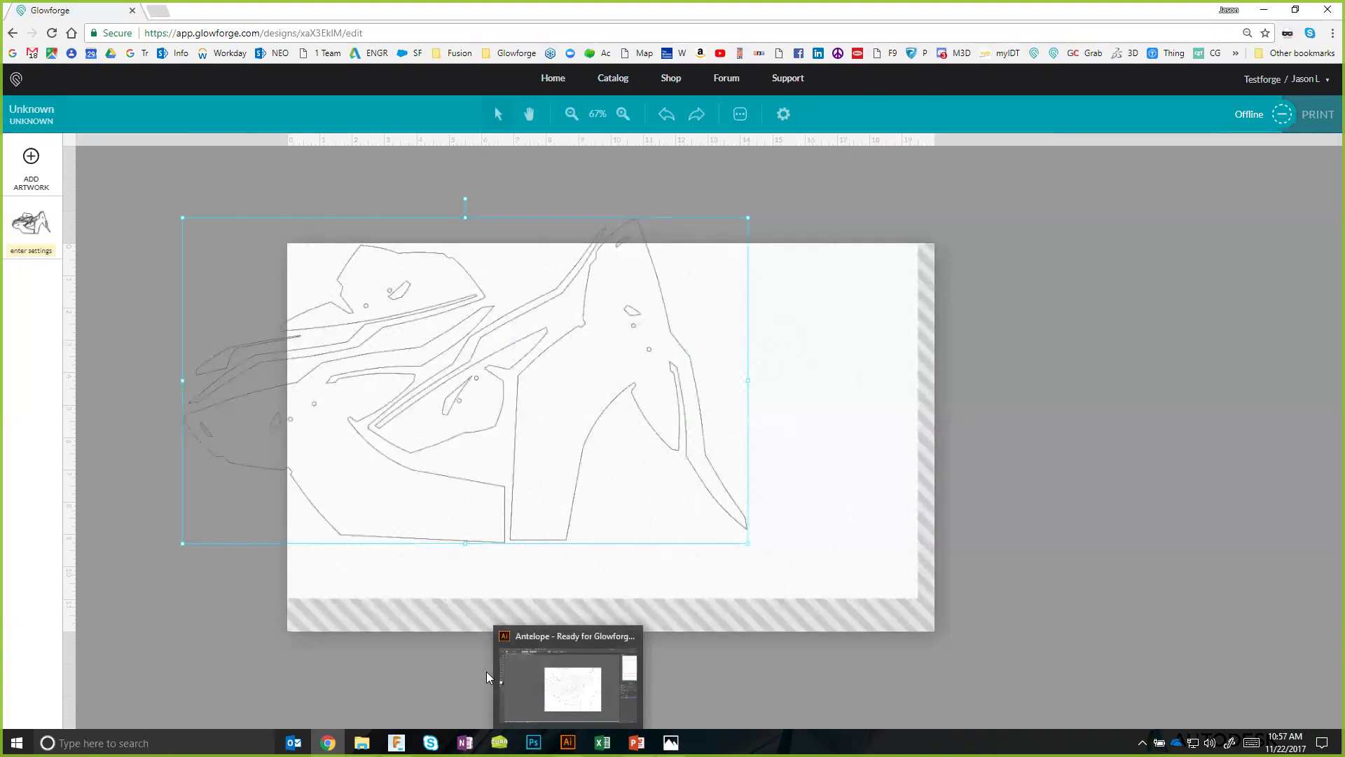
pyautogui.click(569, 683)
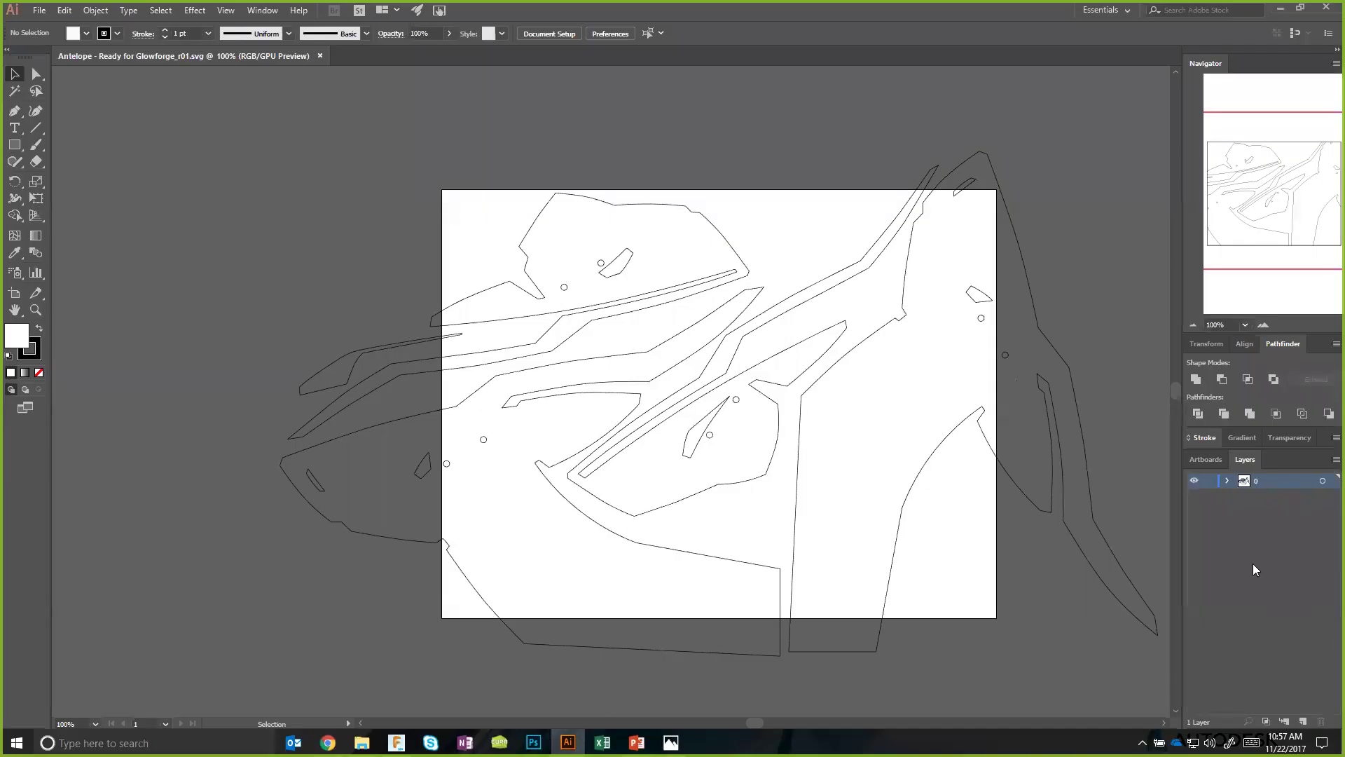
pyautogui.click(1206, 459)
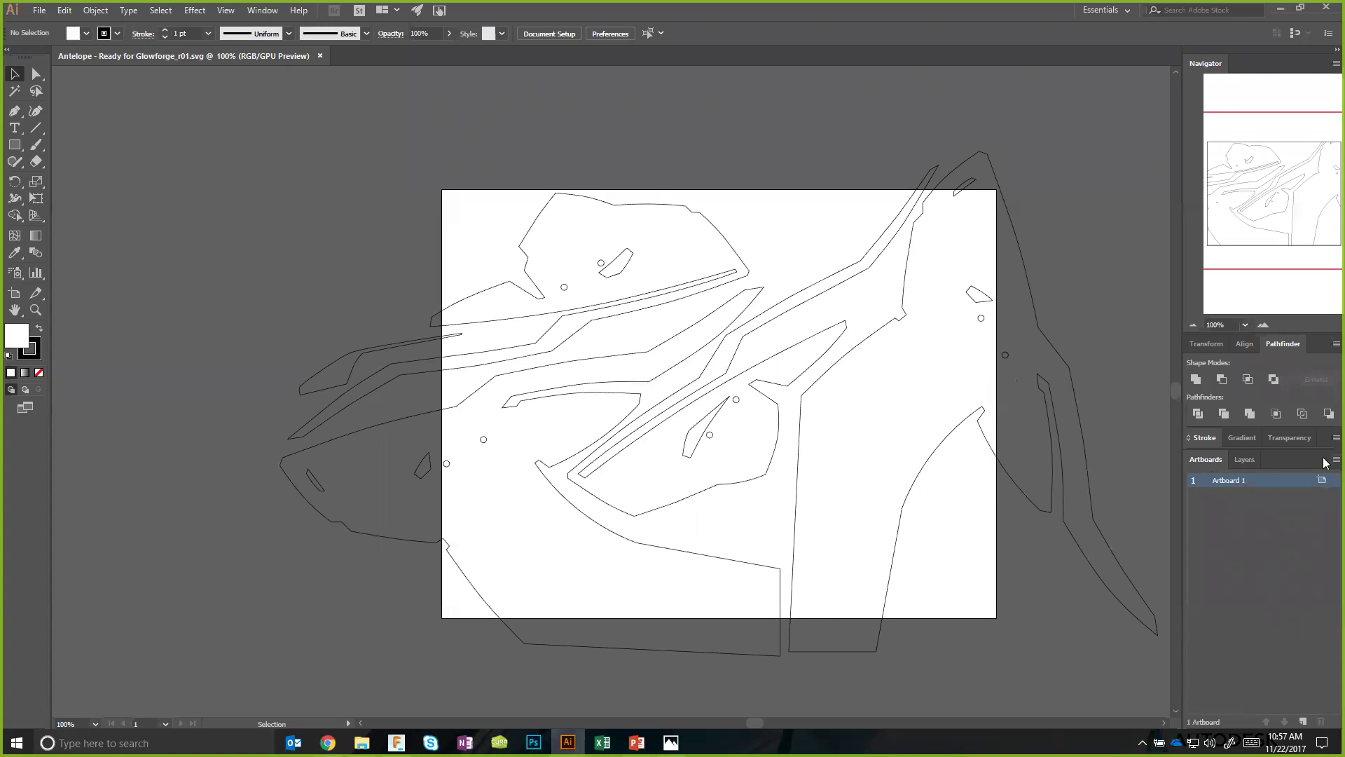
pyautogui.click(1327, 463)
pyautogui.click(1290, 547)
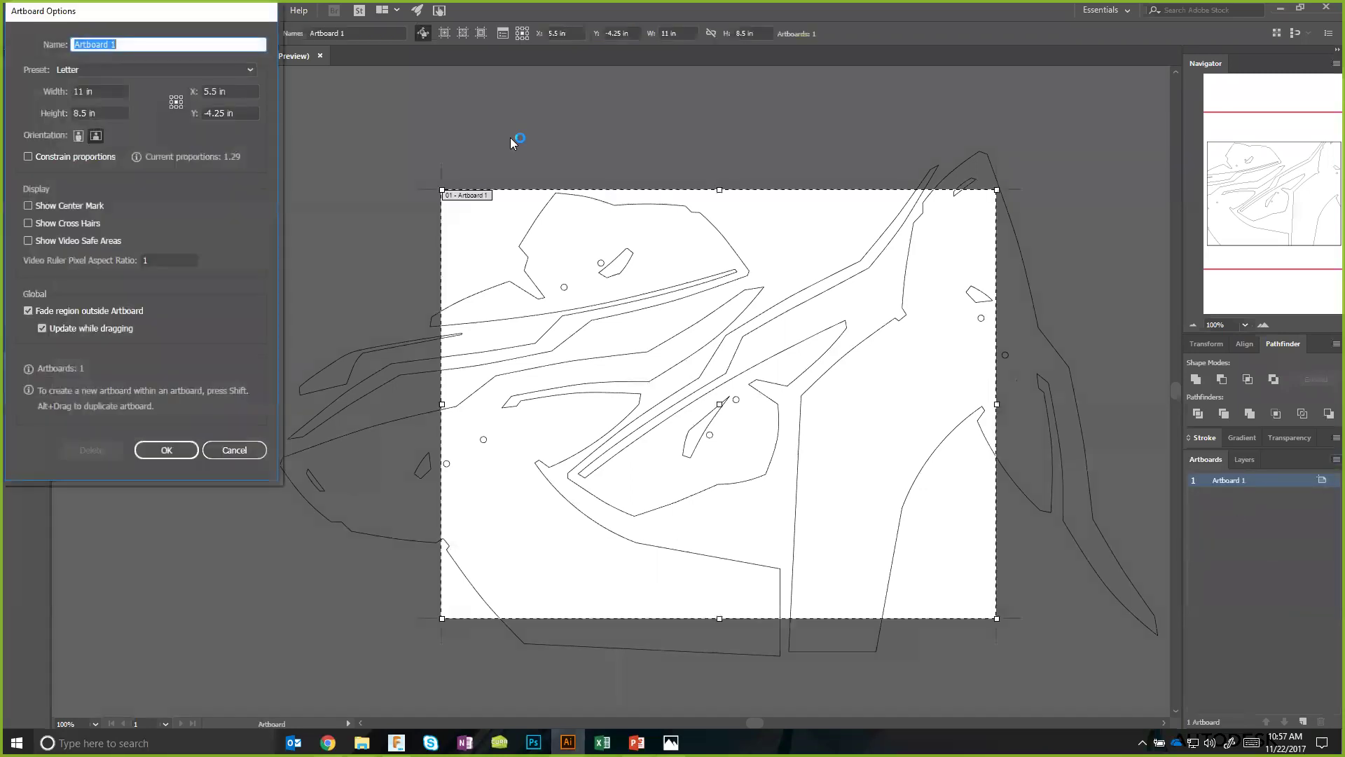
pyautogui.click(107, 113)
pyautogui.moveTo(66, 99); pyautogui.dragTo(32, 92)
pyautogui.write('11')
pyautogui.moveTo(114, 91); pyautogui.dragTo(37, 84)
pyautogui.write('19.5')
pyautogui.press('Return')
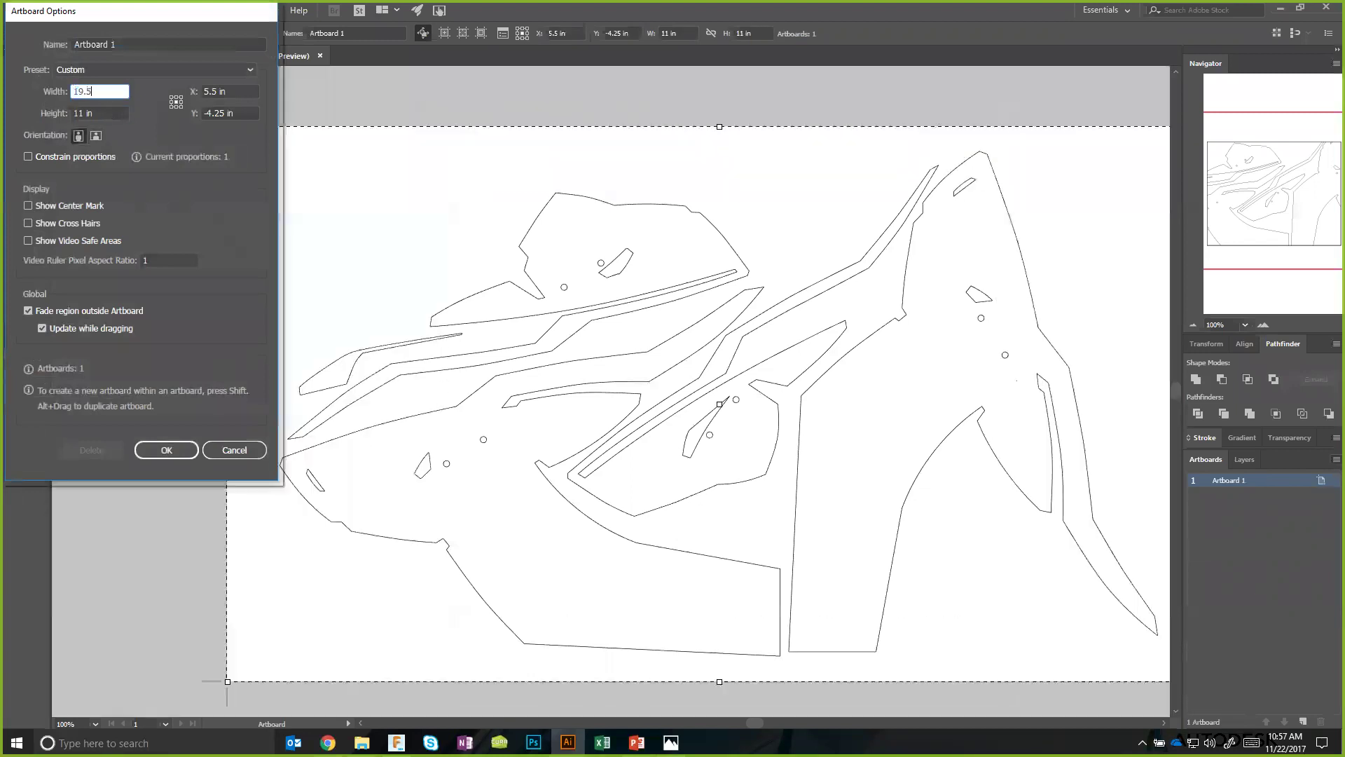
pyautogui.click(15, 73)
# Select all artwork on layer 0 and move it toward the artboard's upper-left corner, centred at about X 8.98 in, Y 5.31 in.
pyautogui.scroll(1, 766, 384)
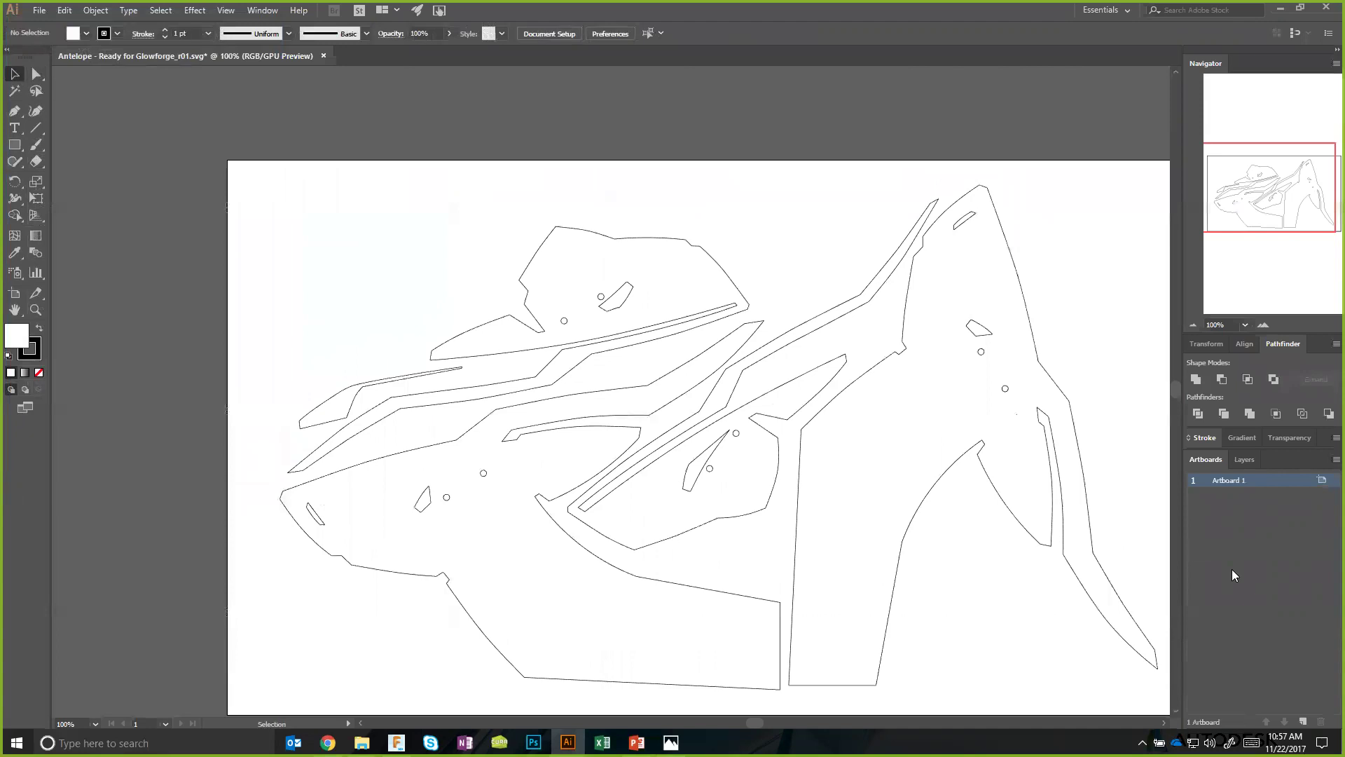
pyautogui.click(1243, 462)
pyautogui.click(1322, 480)
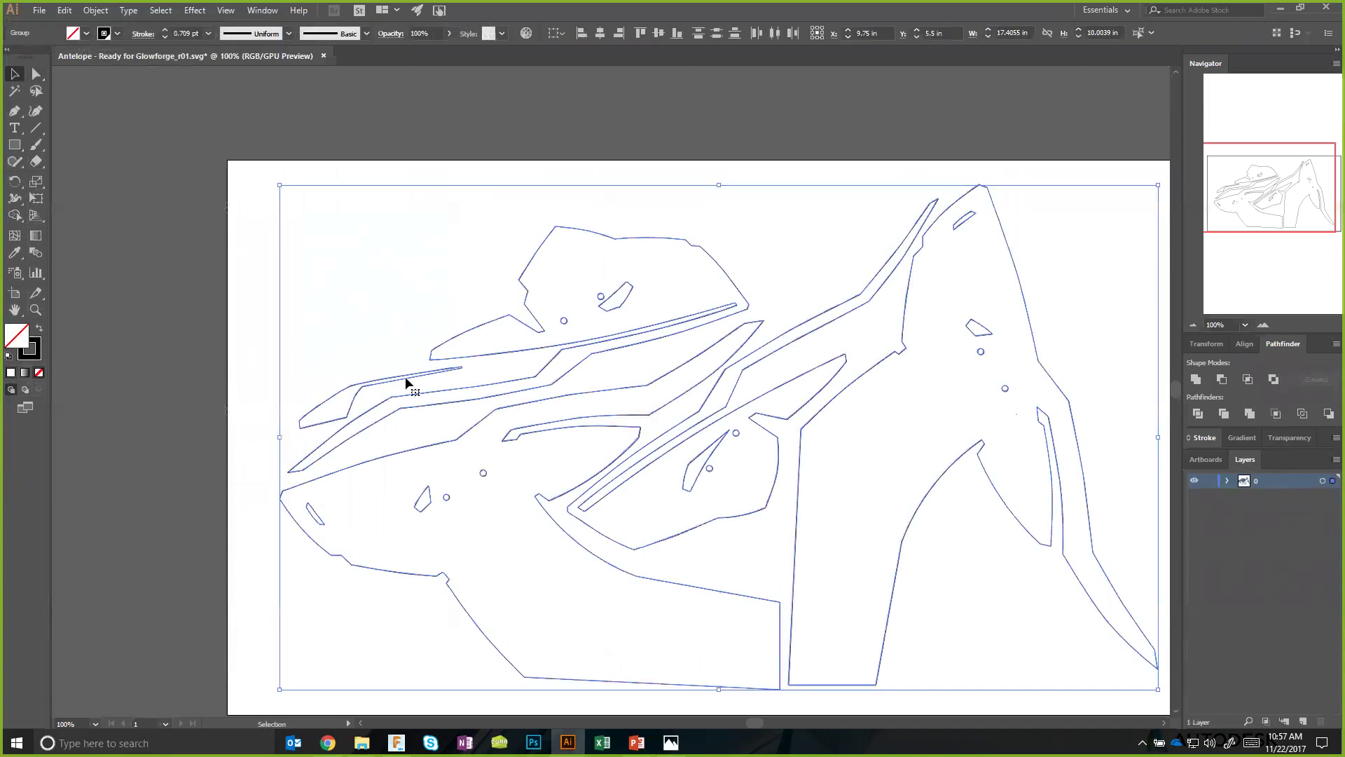
pyautogui.moveTo(377, 385); pyautogui.dragTo(337, 379)
pyautogui.click(157, 186)
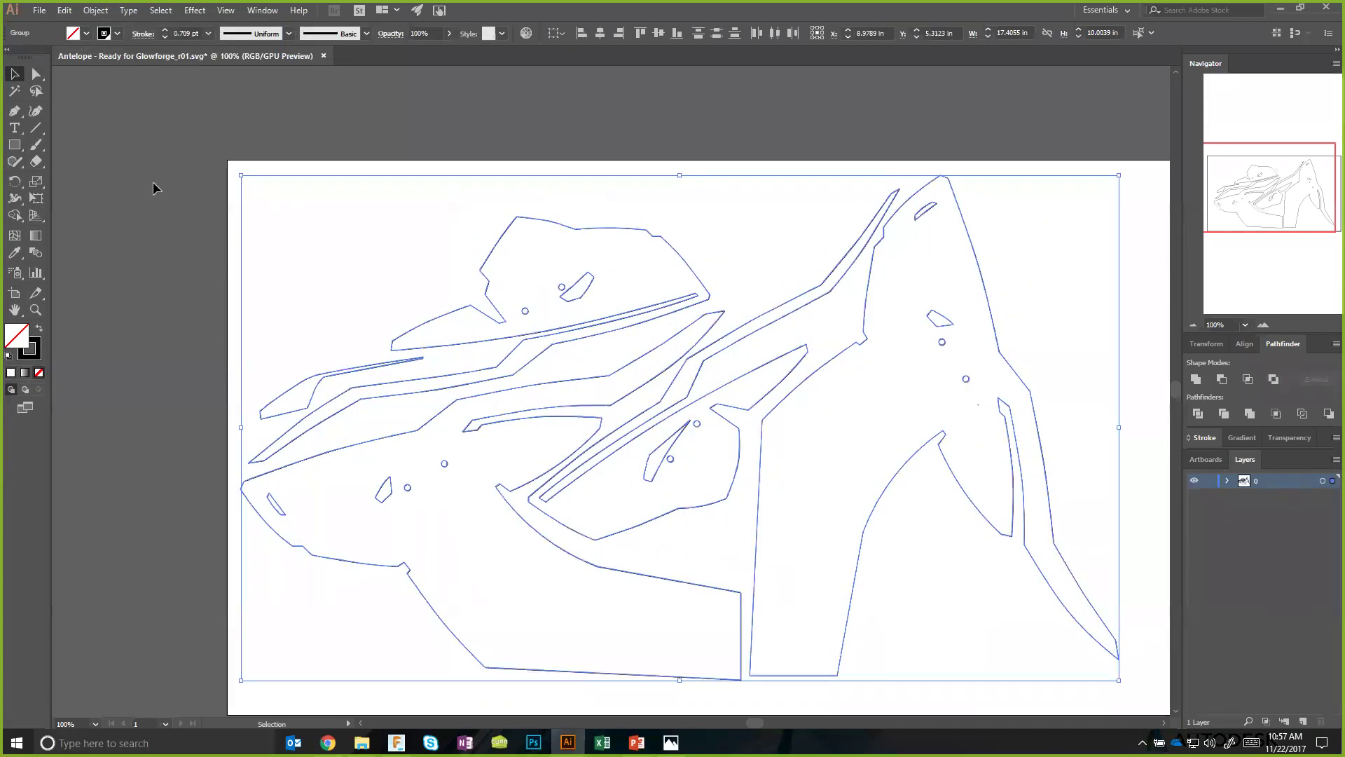
# Save the artwork as a new SVG file named "Antelope - Ready for Glowforge_r02.svg", keeping the SVG 1.1 profile and embedded images.
pyautogui.click(39, 10)
pyautogui.click(70, 140)
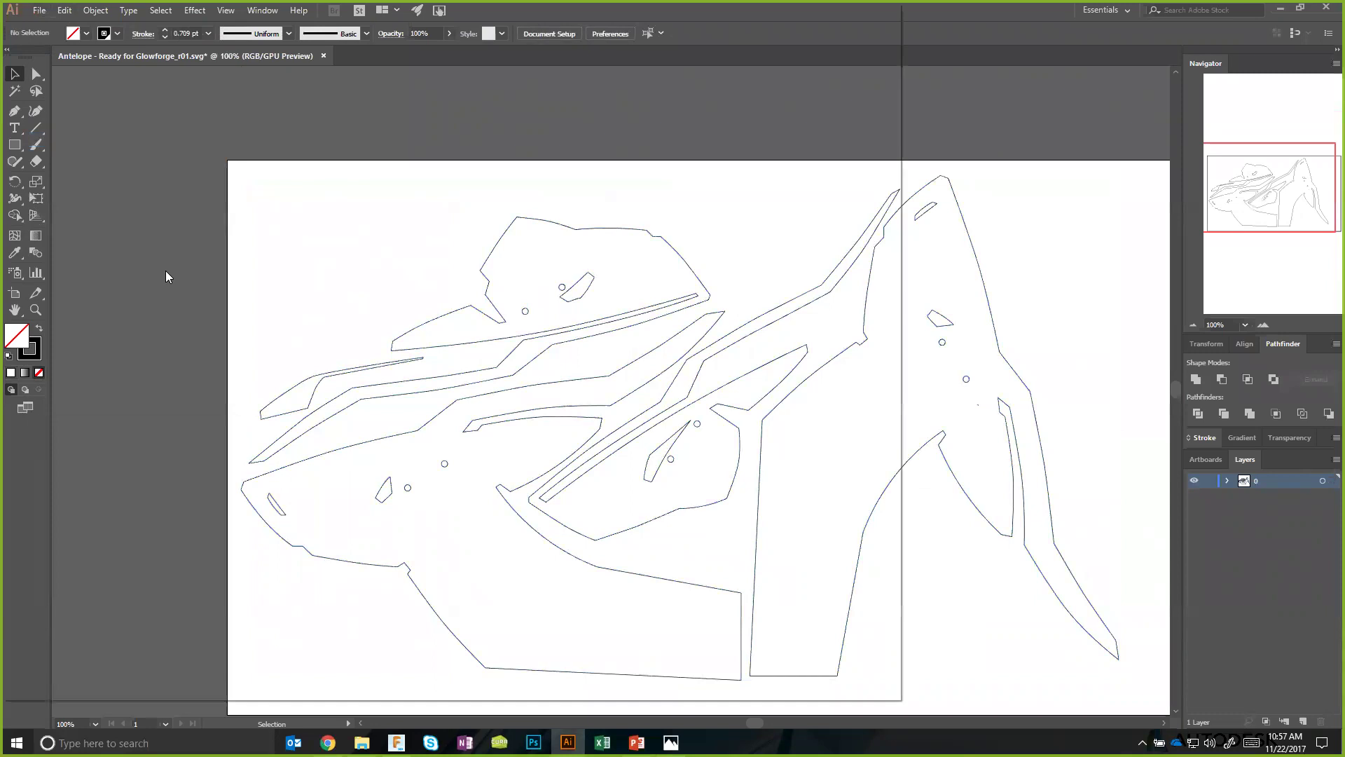
pyautogui.click(456, 137)
pyautogui.click(228, 560)
pyautogui.doubleClick(227, 560)
pyautogui.click(226, 560)
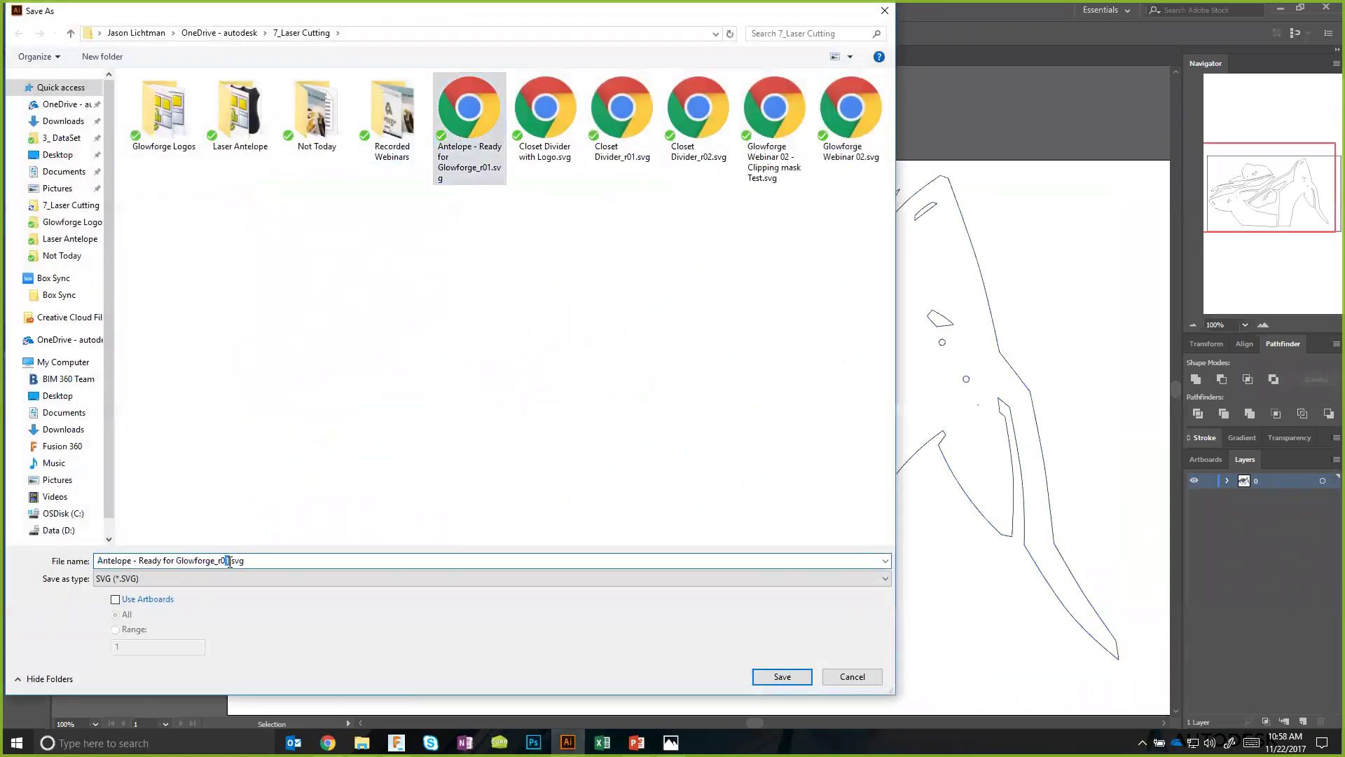
pyautogui.press('BackSpace')
pyautogui.write('2')
pyautogui.click(794, 681)
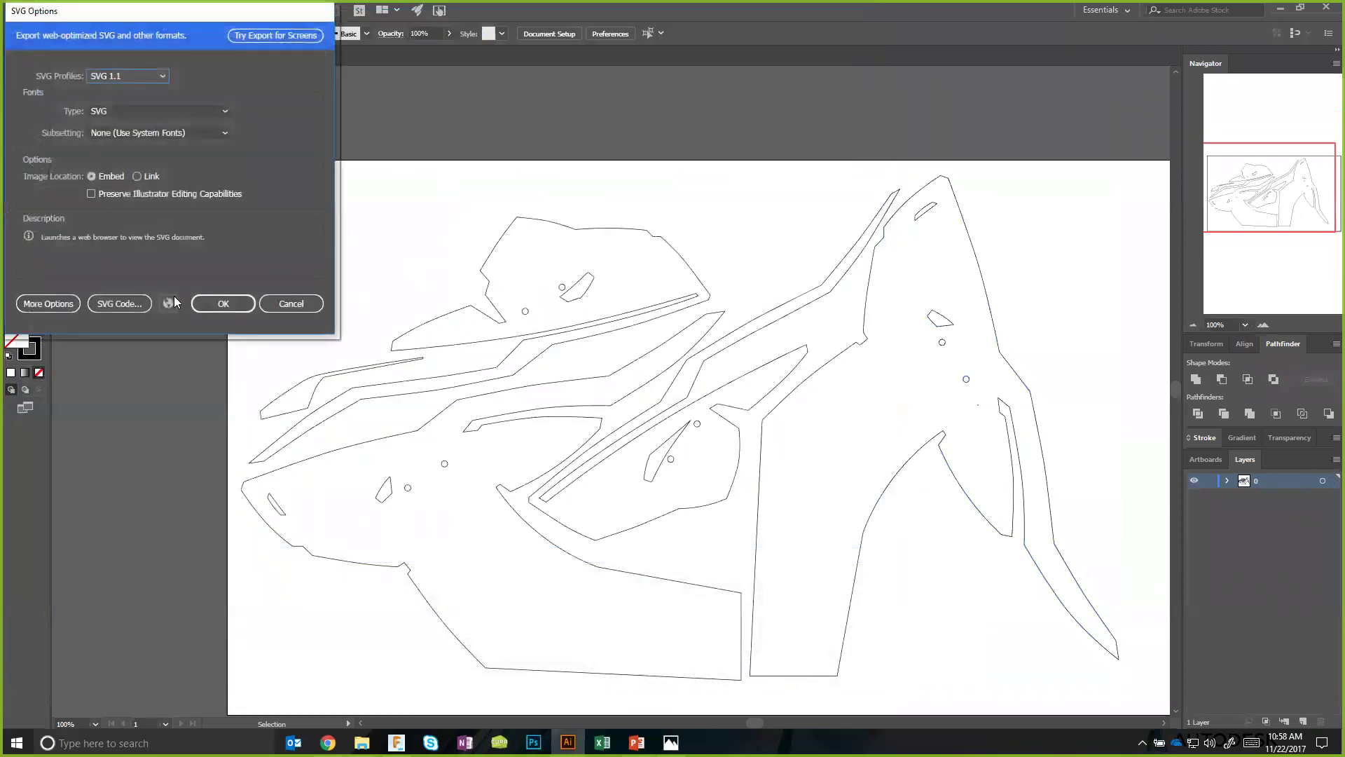
pyautogui.click(204, 301)
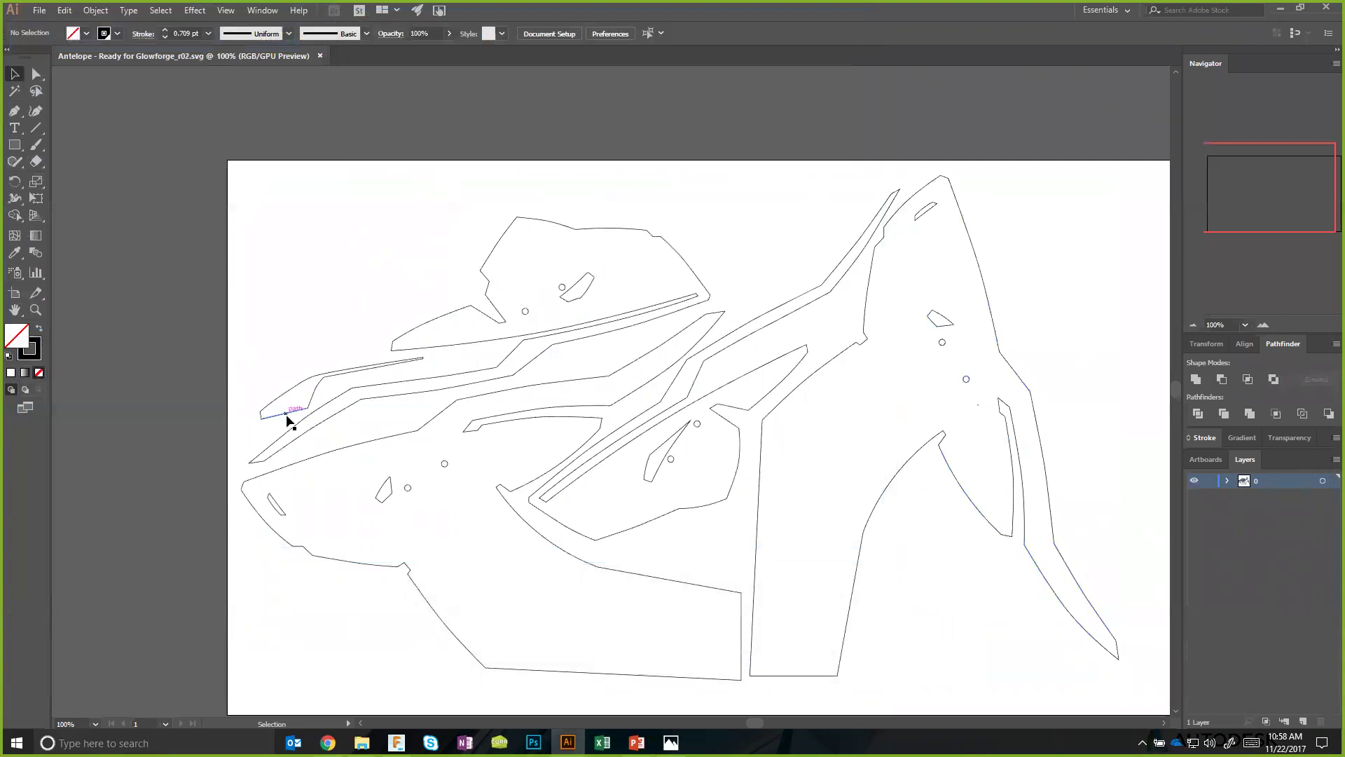
# Switch to Chrome, return to the Glowforge home page and upload "Antelope - Ready for Glowforge_r02.svg" as a new design.
pyautogui.hotkey('alt', 'Tab')
pyautogui.hotkey('alt', 'Tab')
pyautogui.hotkey('alt', 'Tab')
pyautogui.hotkey('alt', 'Tab')
pyautogui.hotkey('alt', 'Tab')
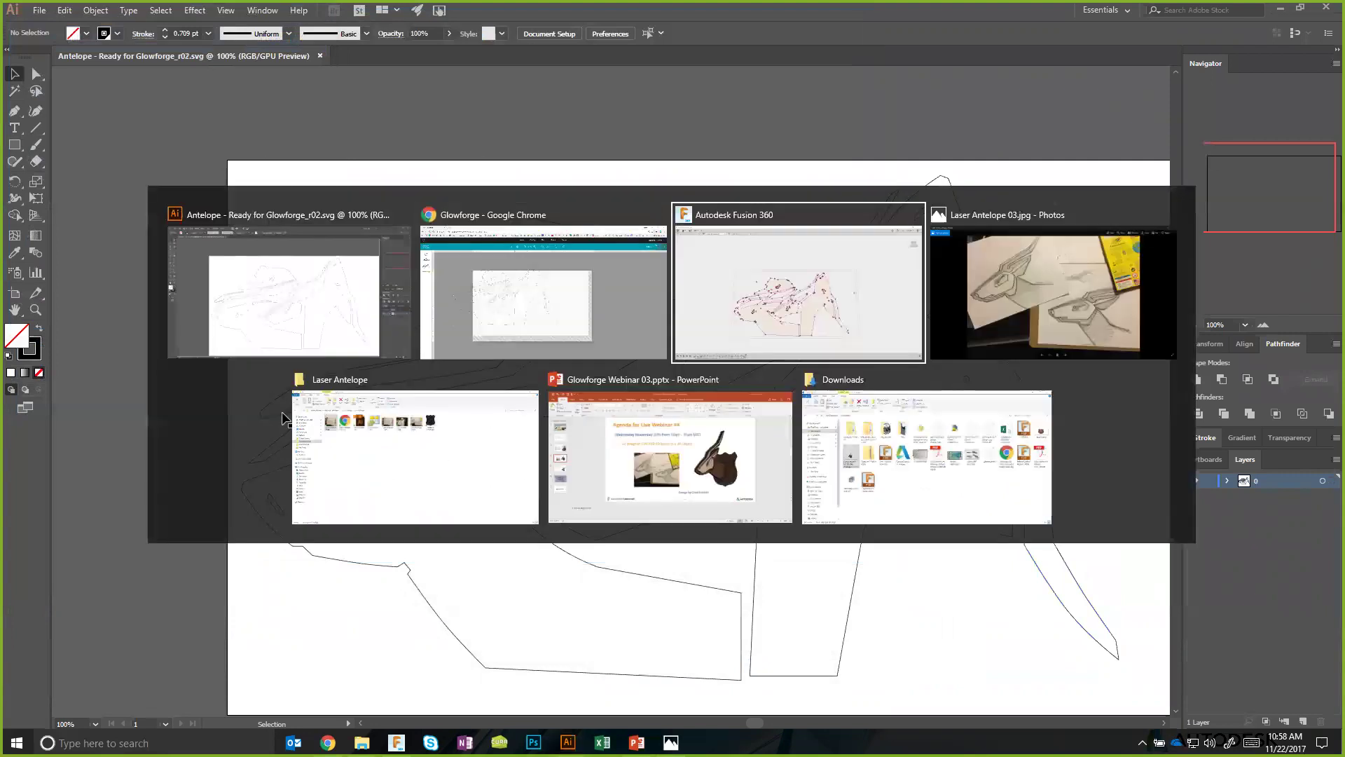
pyautogui.hotkey('alt', 'Tab')
pyautogui.hotkey('alt', 'Tab')
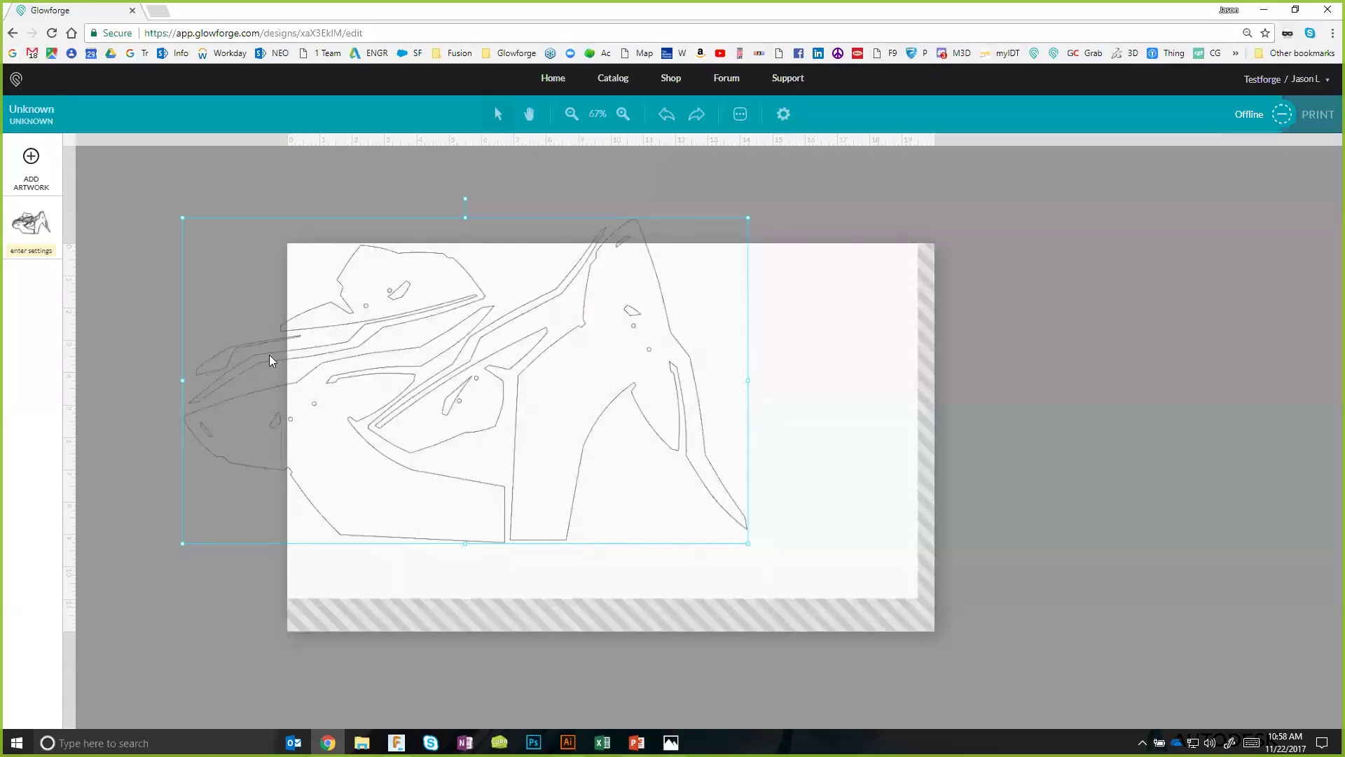
pyautogui.click(17, 79)
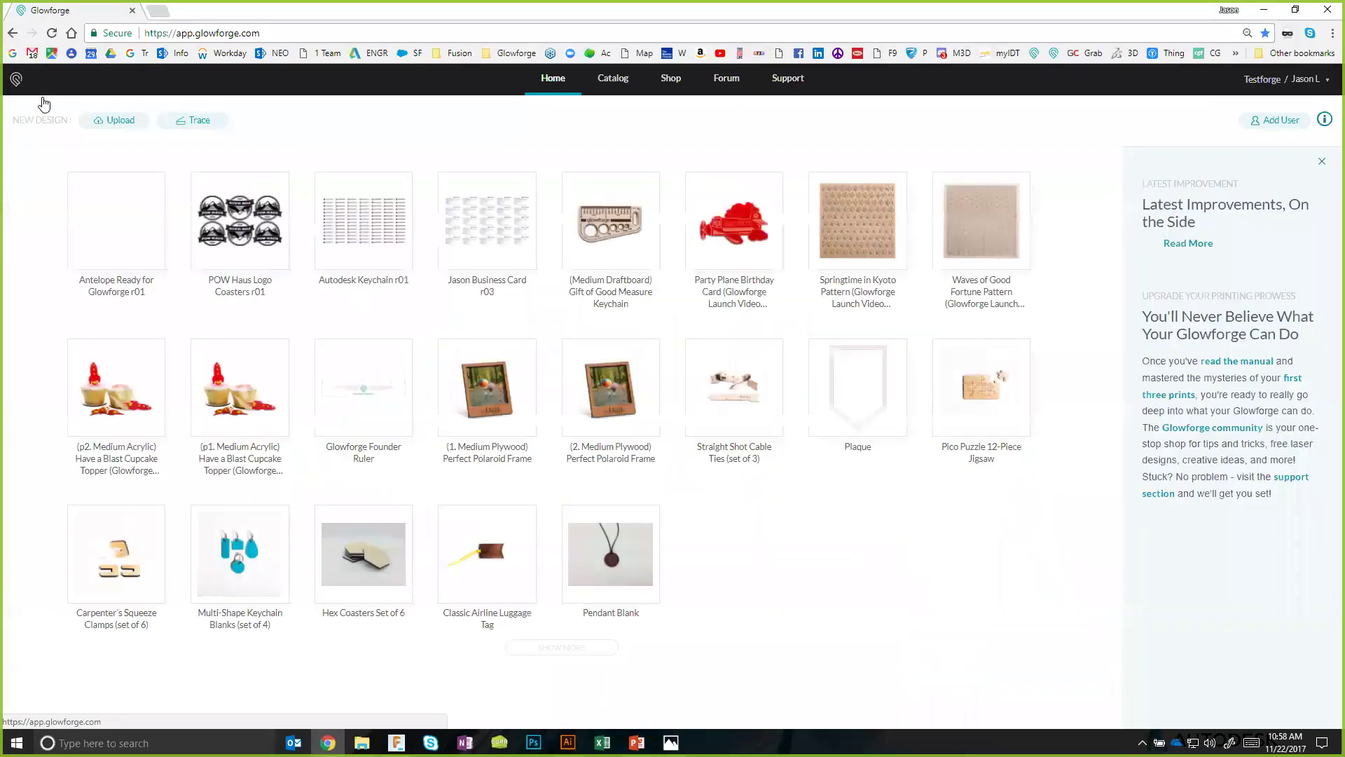
pyautogui.click(112, 120)
pyautogui.click(621, 119)
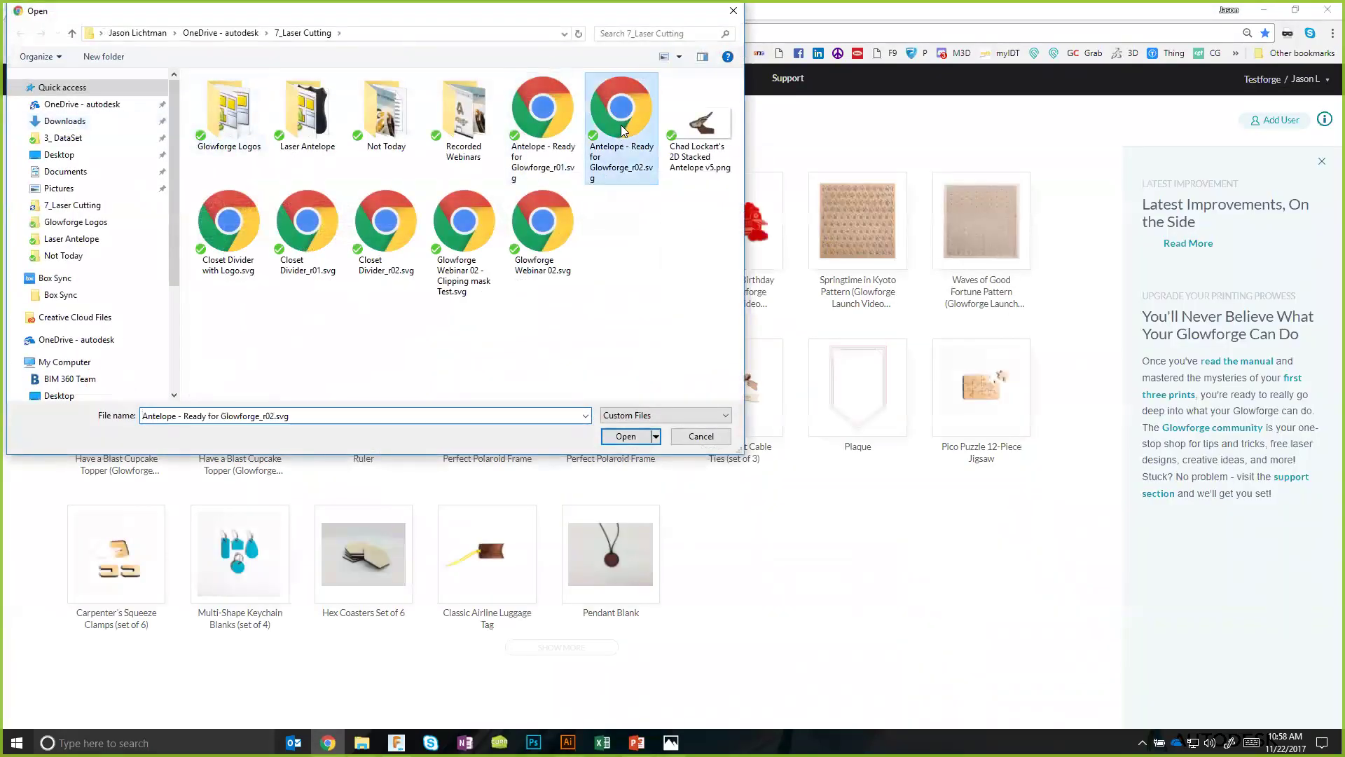
pyautogui.click(626, 436)
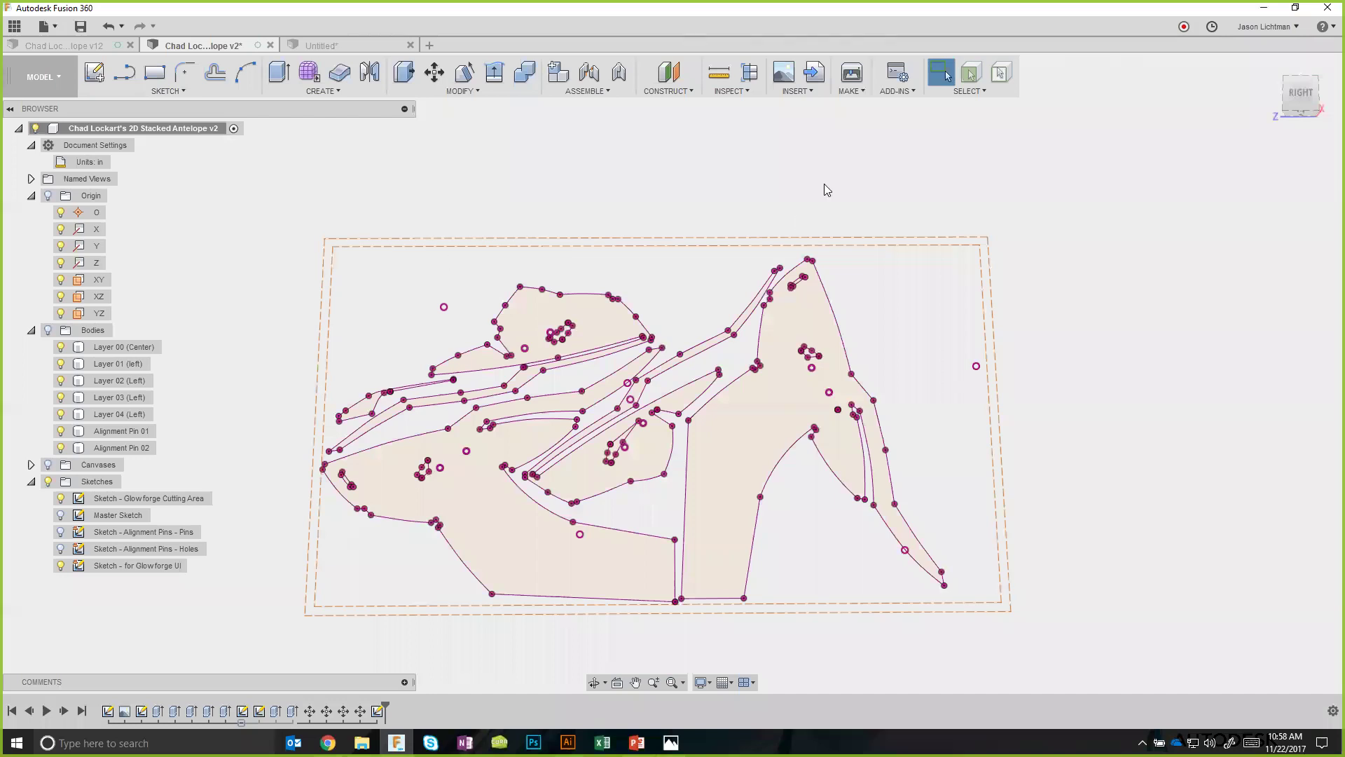
# In Fusion 360, run the ShaperUtilities add-in from Scripts and Add-Ins.
pyautogui.click(899, 92)
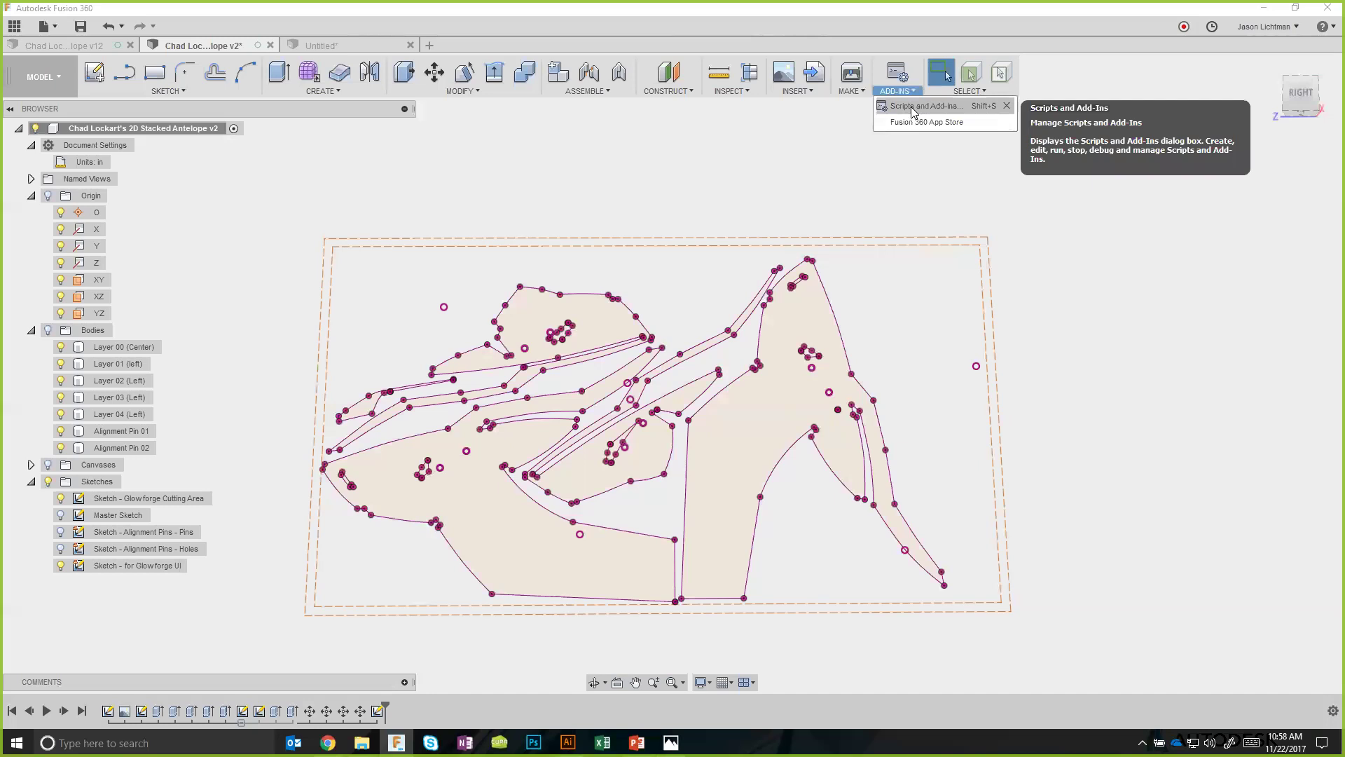
pyautogui.click(913, 108)
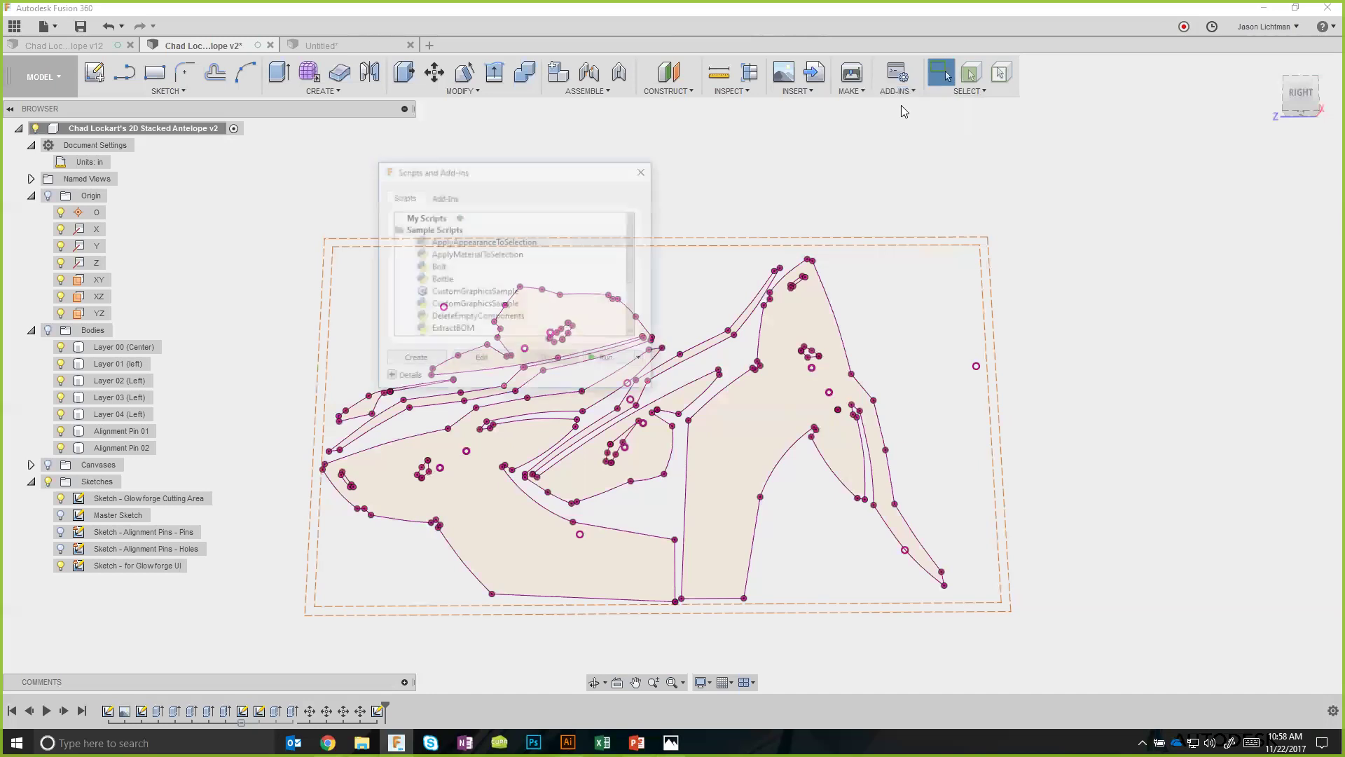
pyautogui.click(446, 198)
pyautogui.scroll(-2, 456, 280)
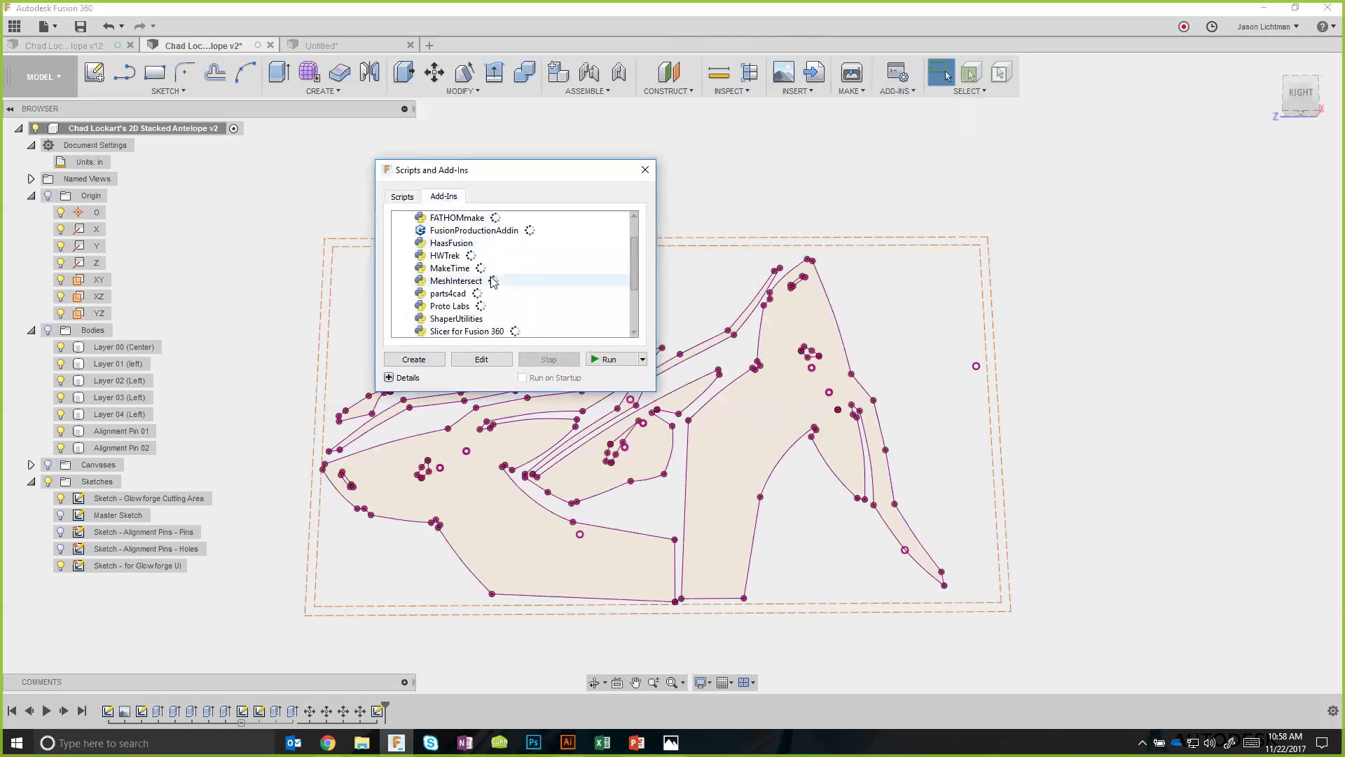
pyautogui.click(459, 282)
pyautogui.click(607, 359)
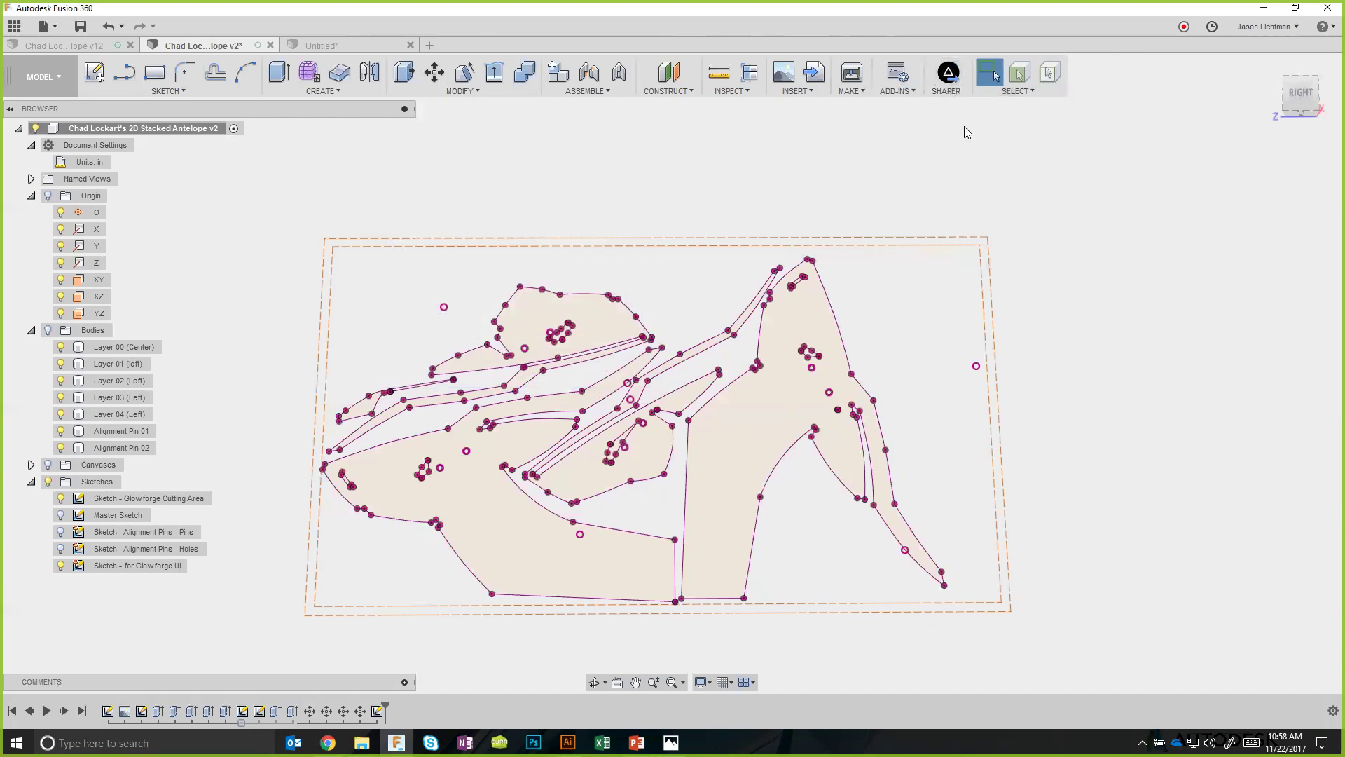
# Export "Sketch - for Glowforge UI" with Export to Shaper, using Sketch as input type, to "Sketch - for Glowforge UI_r04.svg".
pyautogui.click(951, 77)
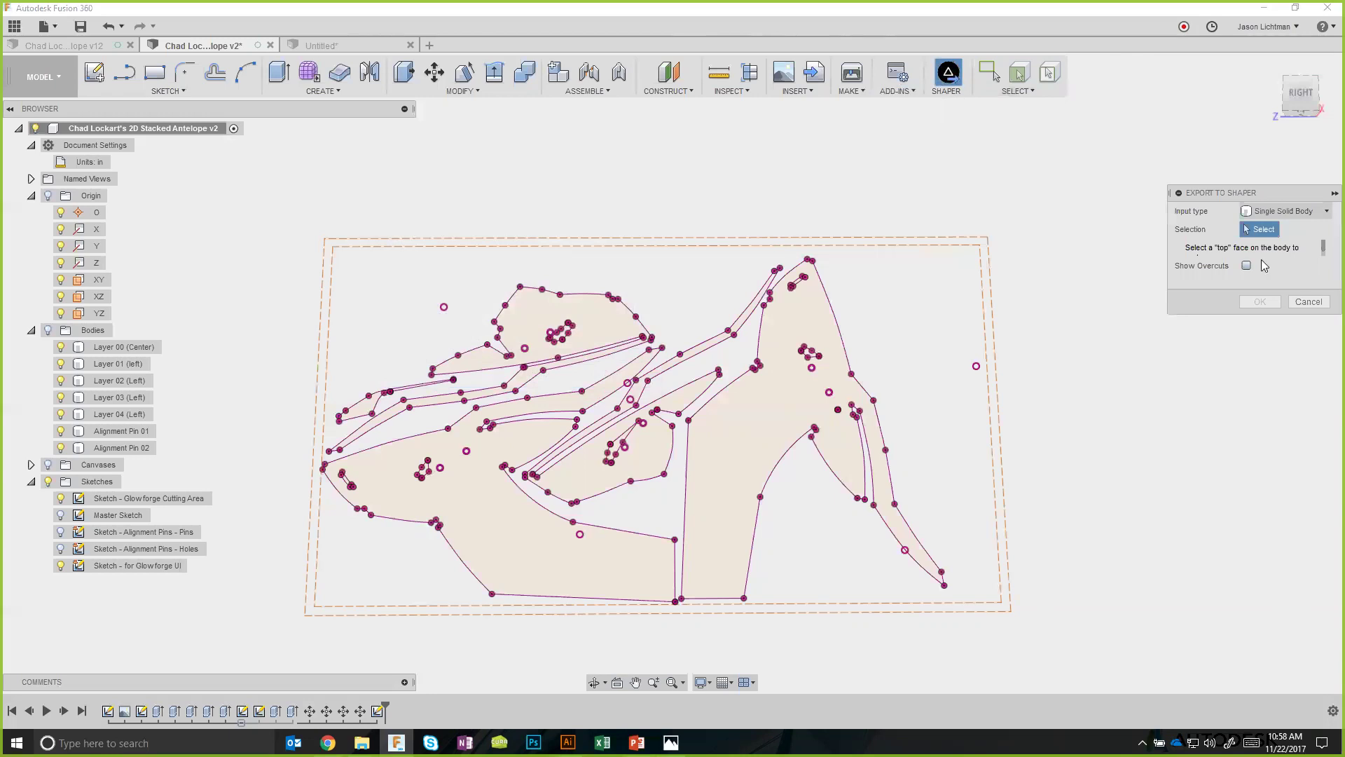
pyautogui.click(1289, 211)
pyautogui.click(1270, 280)
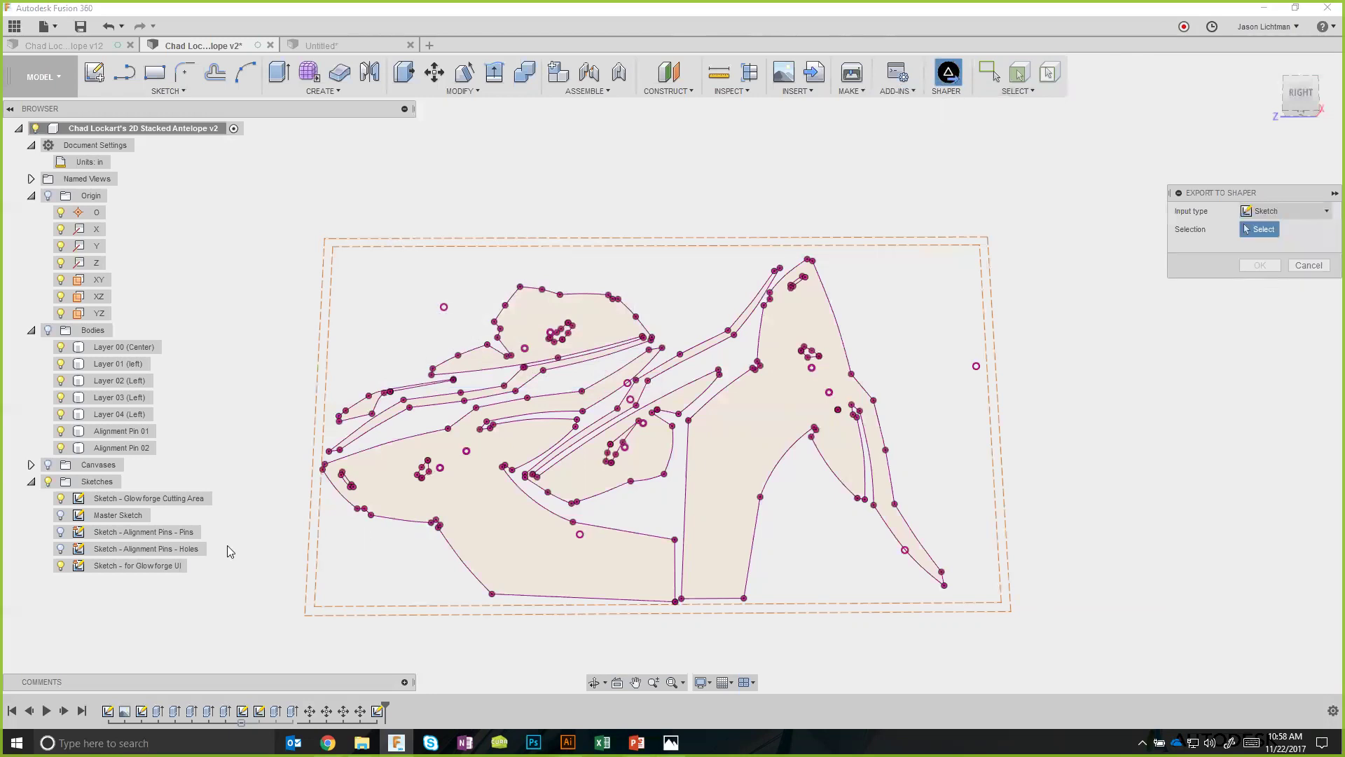
pyautogui.click(134, 567)
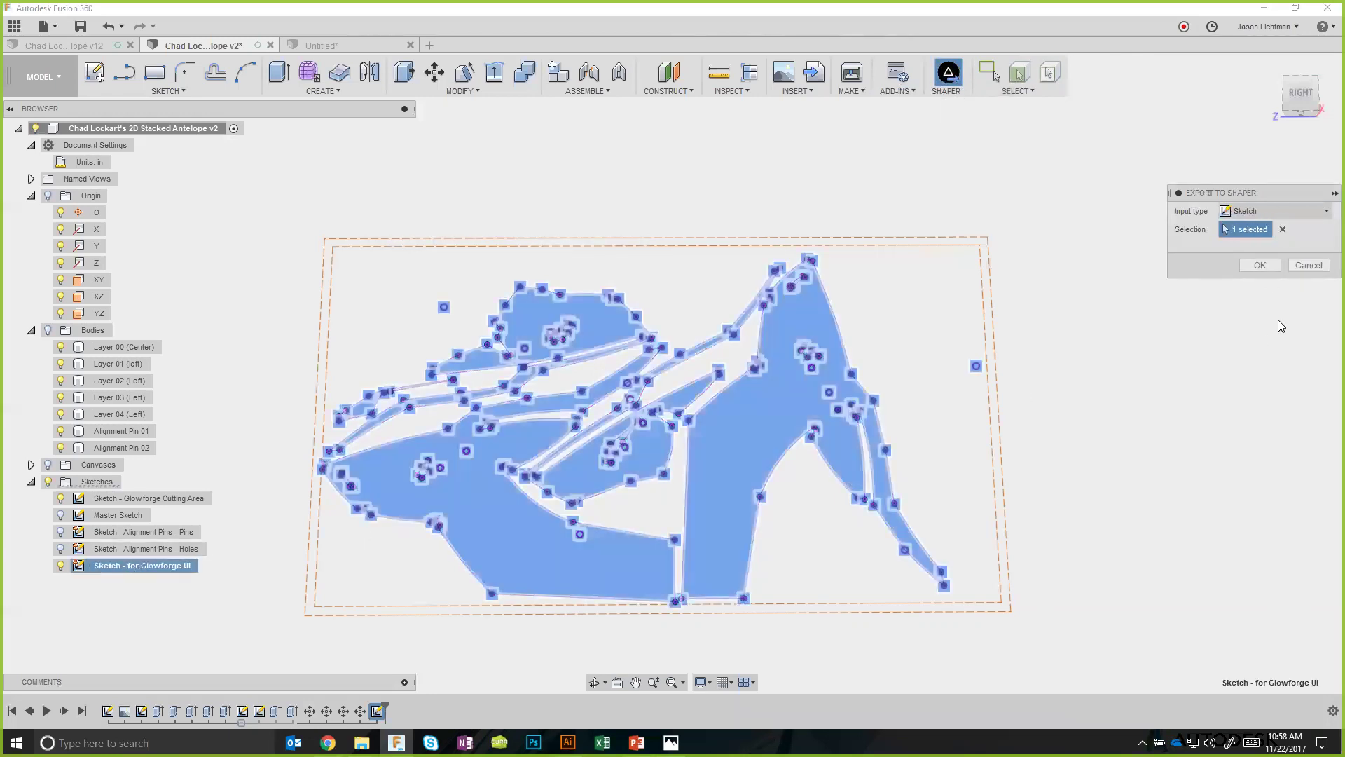
pyautogui.click(1261, 265)
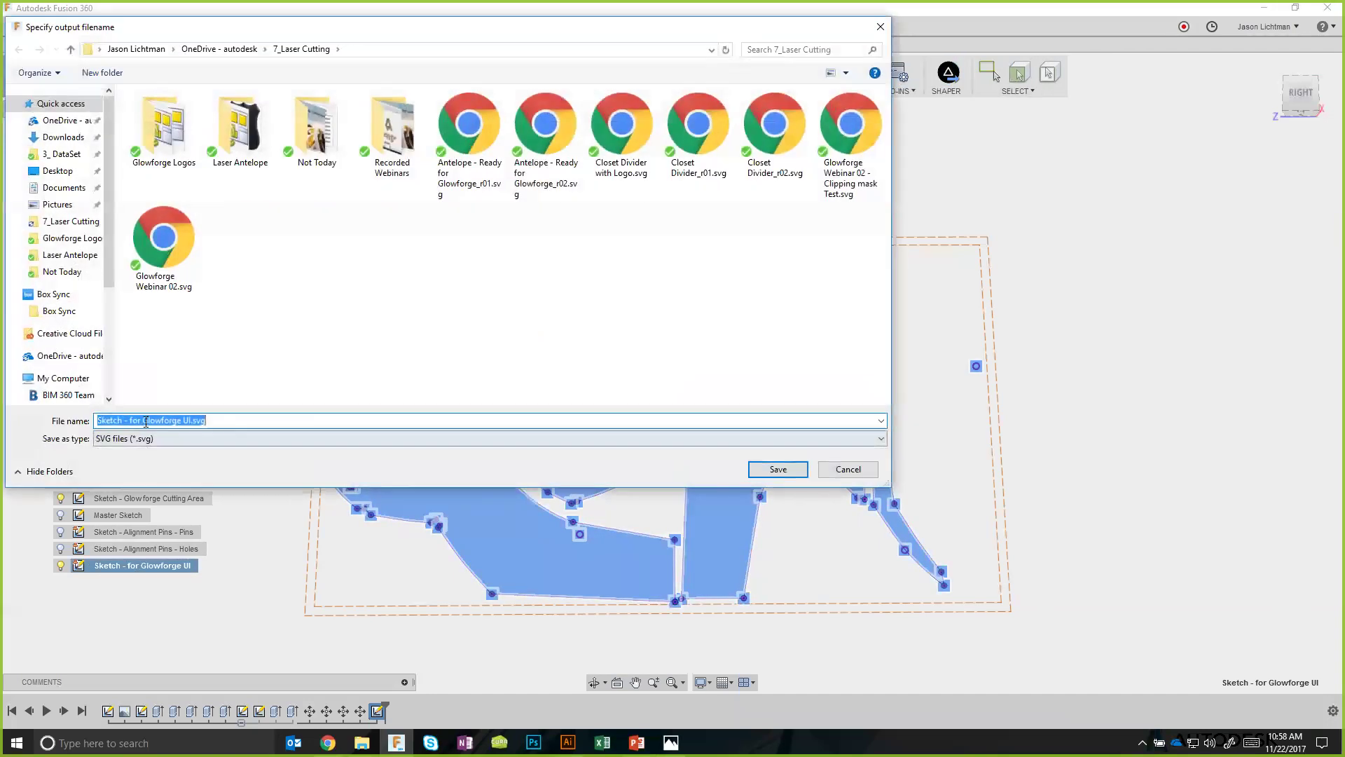
pyautogui.click(187, 420)
pyautogui.write('_r')
pyautogui.write('01')
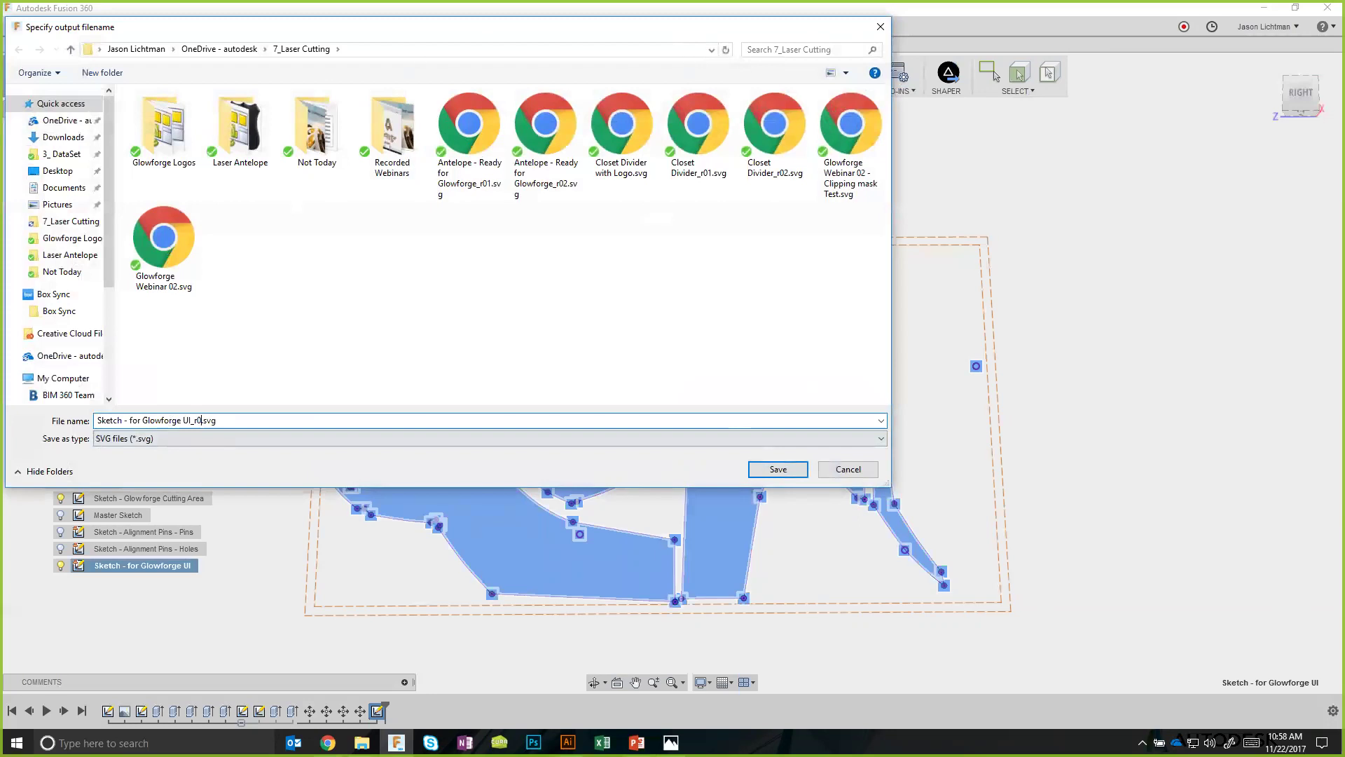
pyautogui.press('Return')
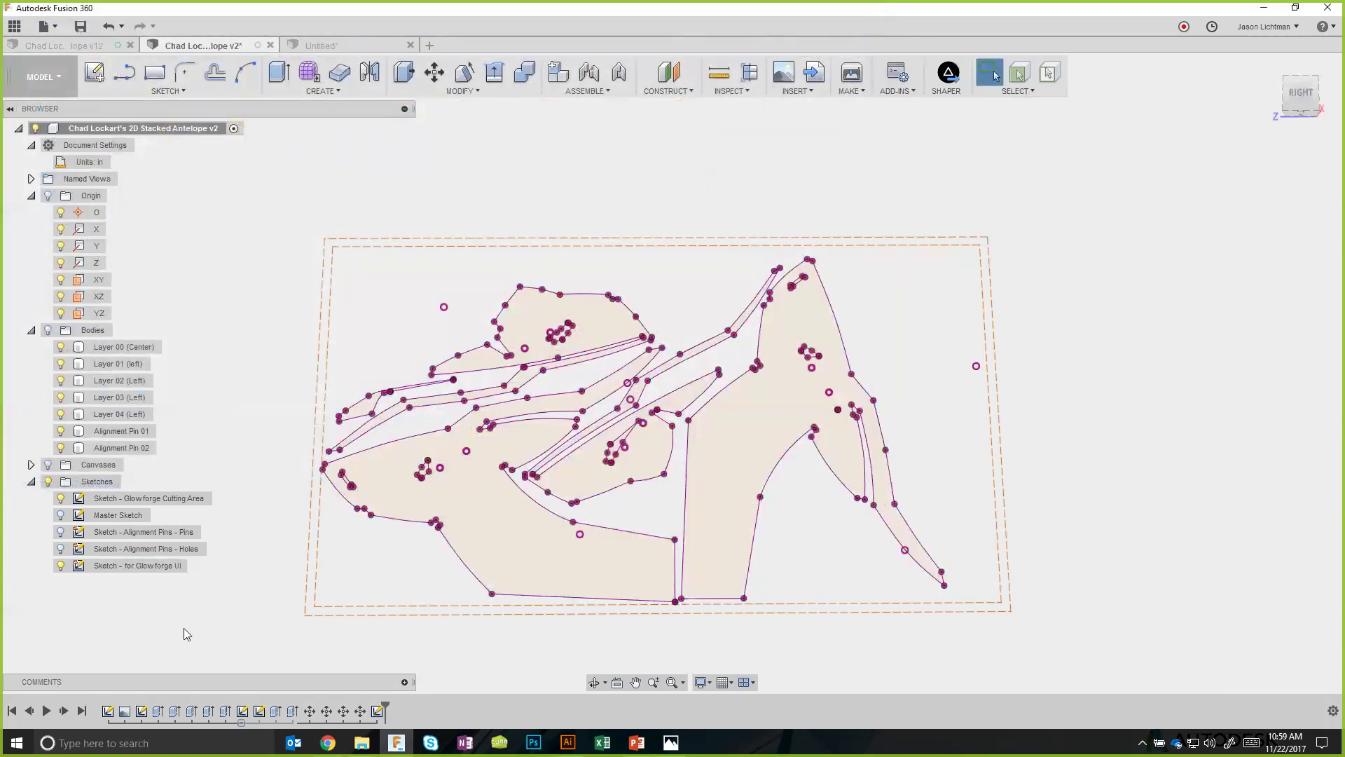
# Switch to Chrome, view the whole r02 layout and upload "Sketch - for Glowforge UI_r04.svg" as a new Glowforge design.
pyautogui.click(328, 743)
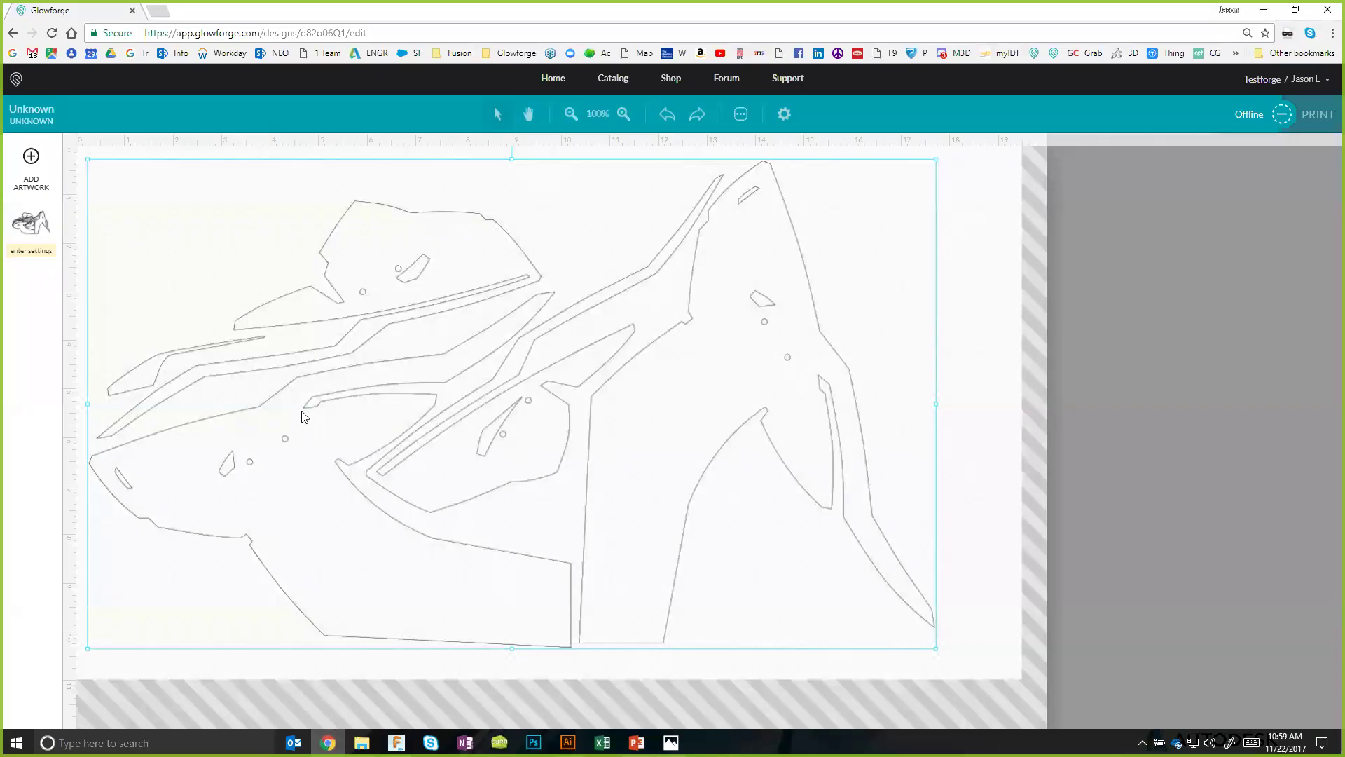
pyautogui.click(574, 113)
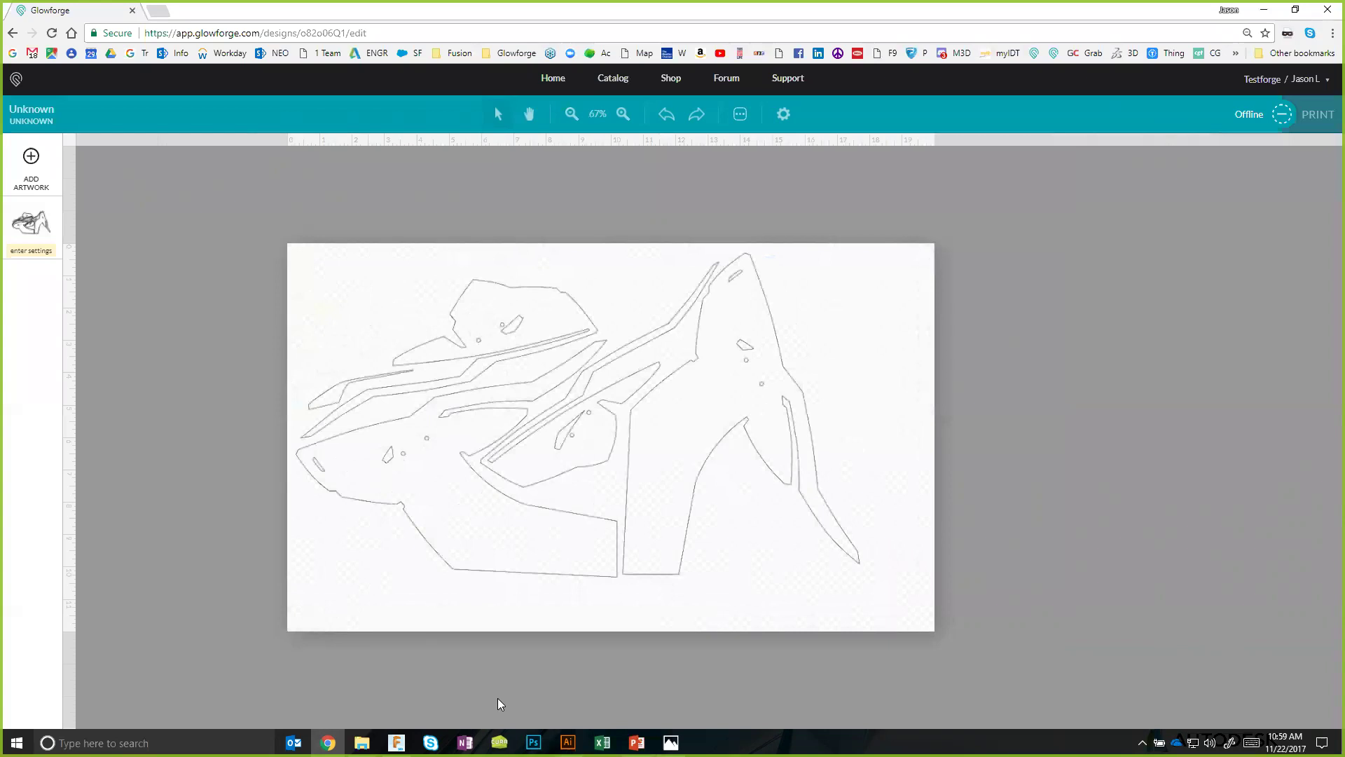
pyautogui.click(16, 79)
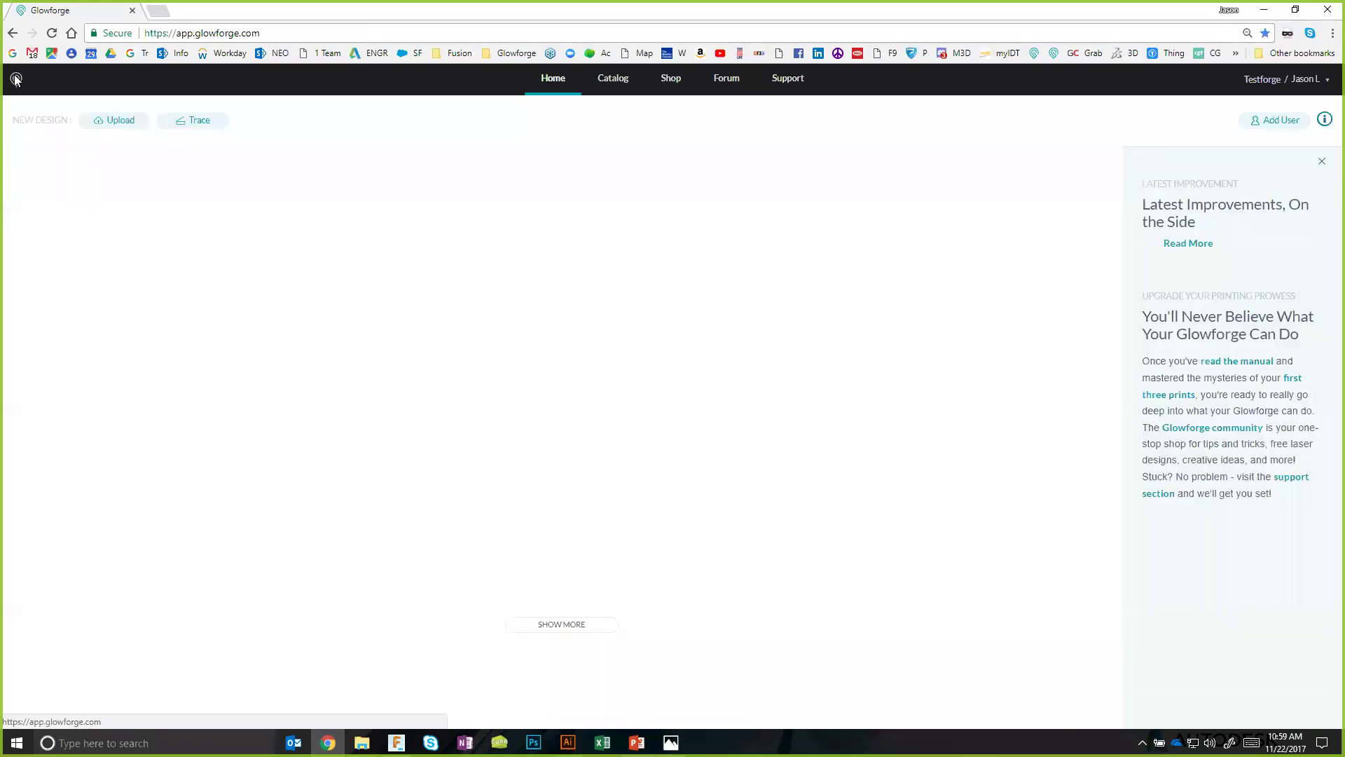
pyautogui.click(127, 115)
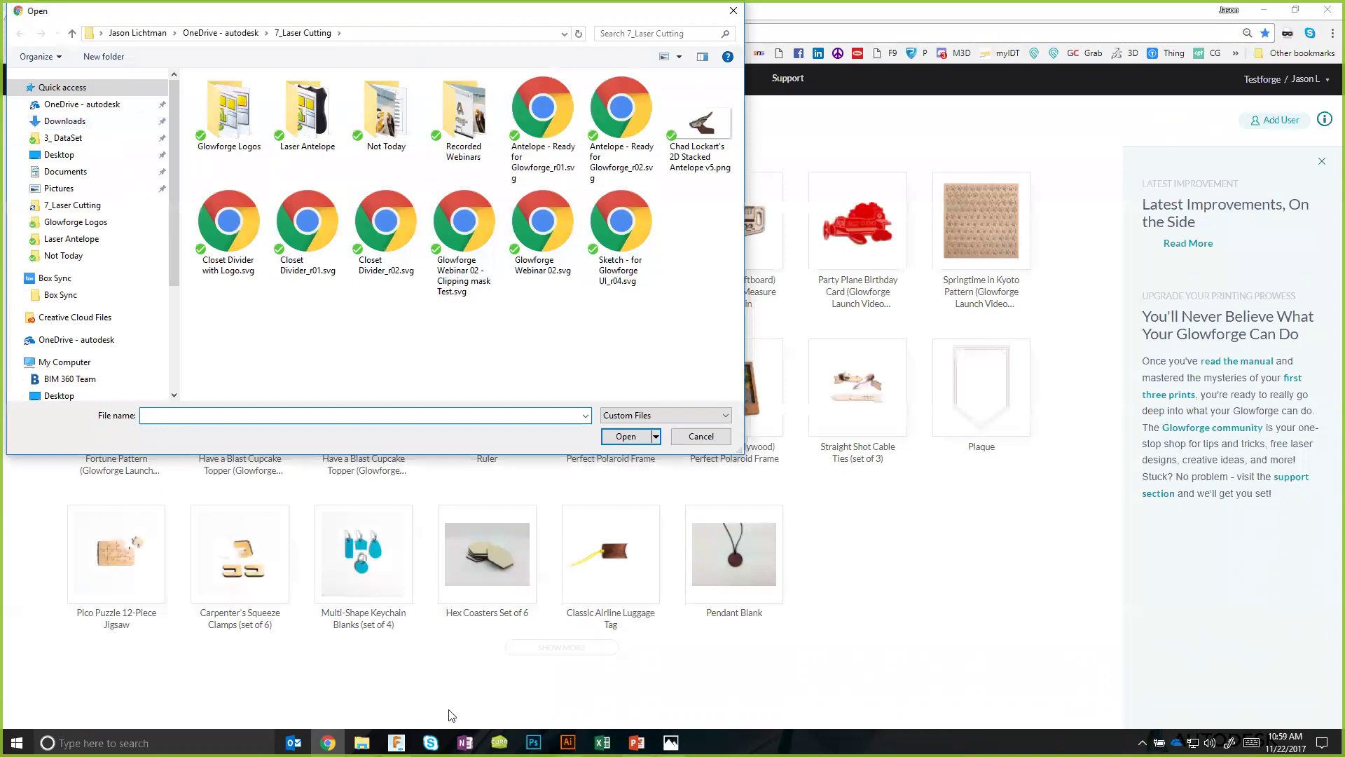
pyautogui.doubleClick(617, 243)
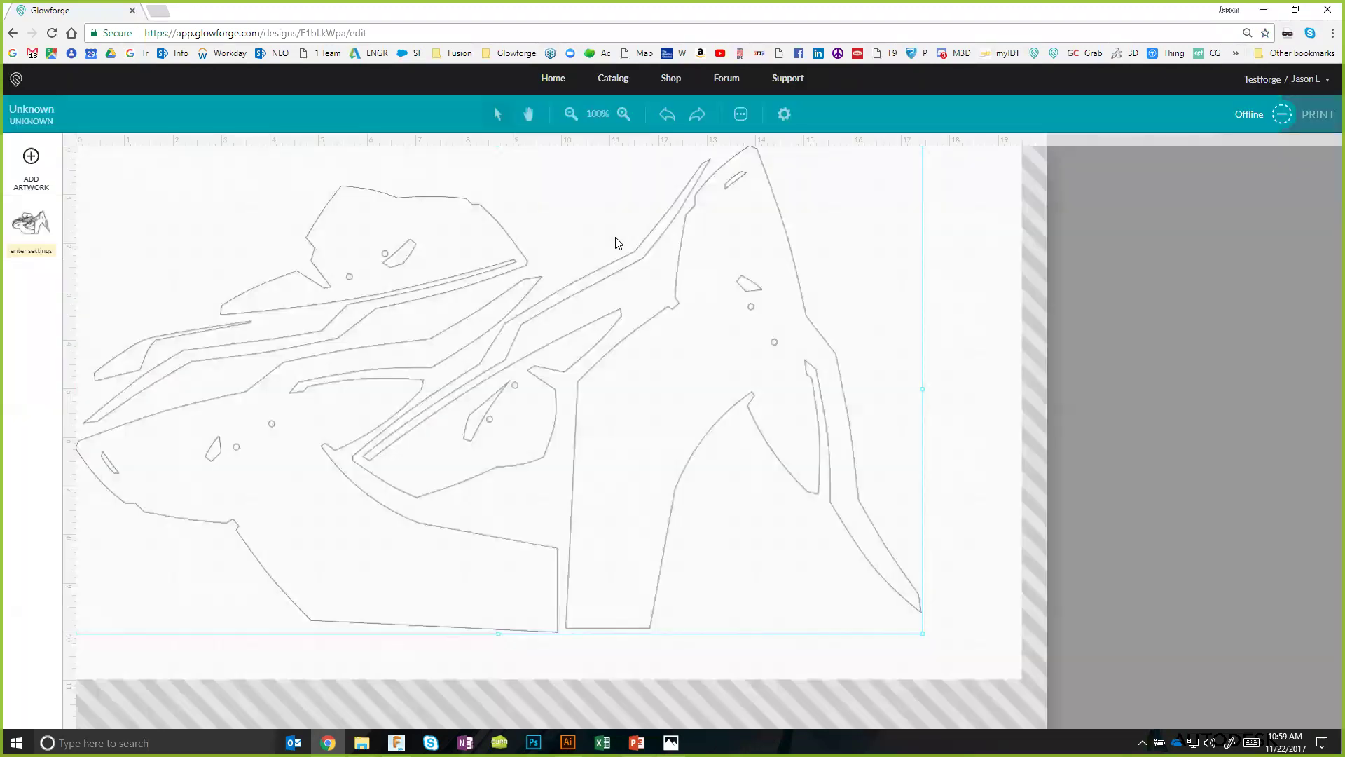
pyautogui.click(576, 122)
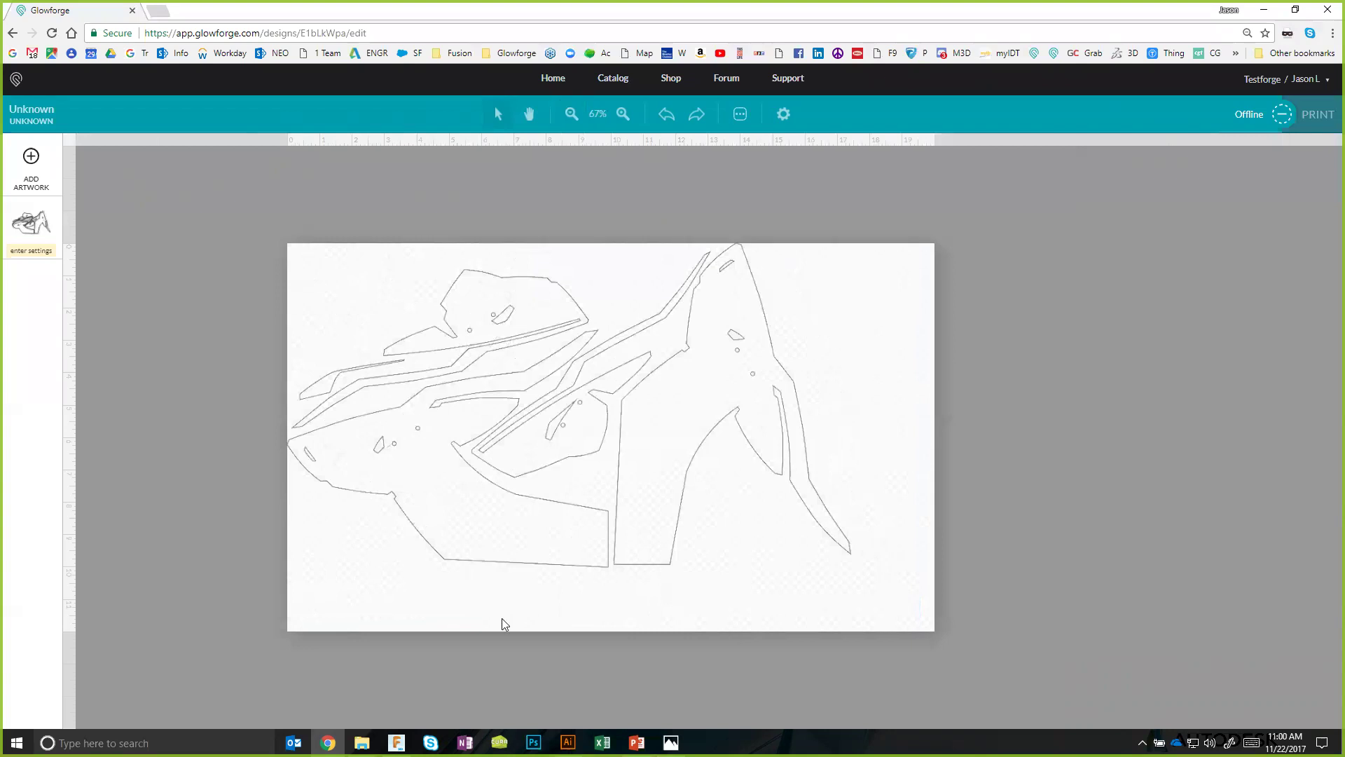
# Switch to Fusion 360, open the Master Sketch for editing to review it, and exit the sketch without changes.
pyautogui.click(396, 742)
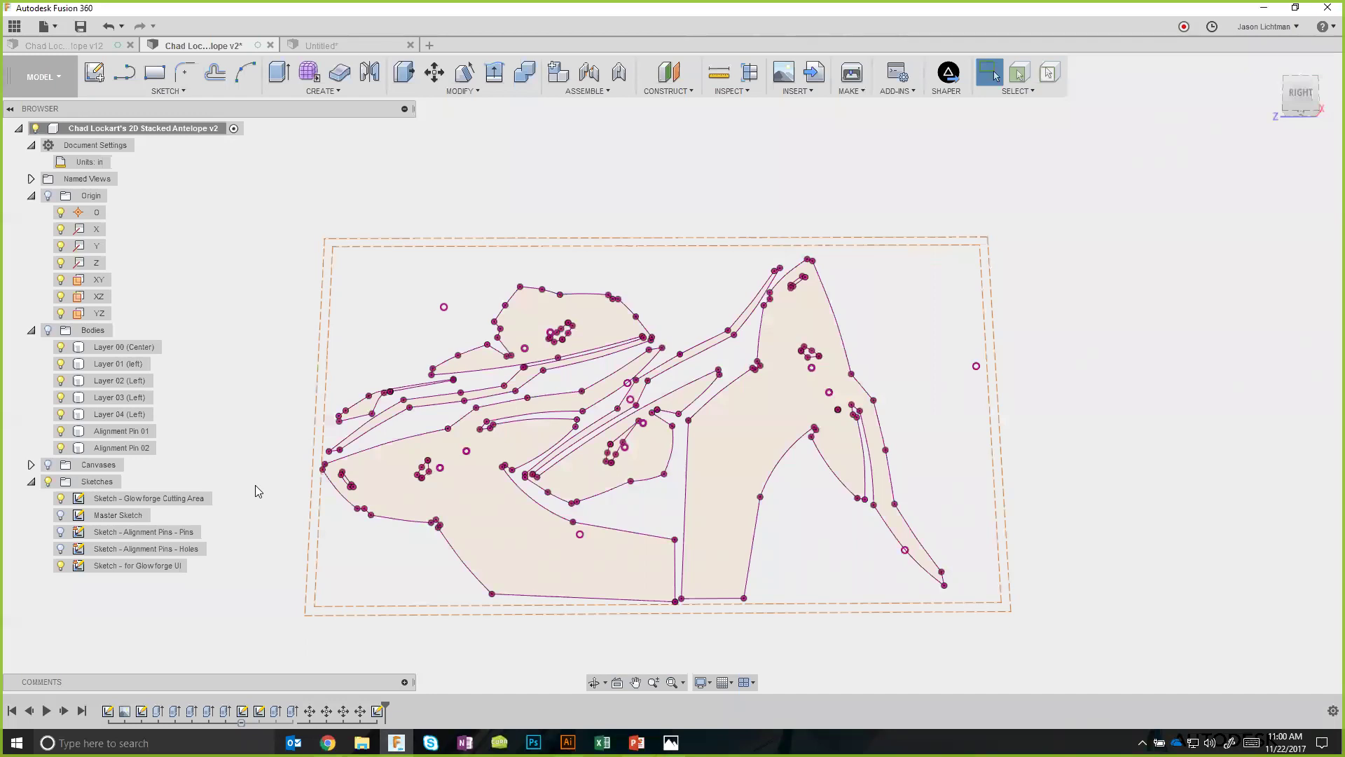
pyautogui.rightClick(145, 515)
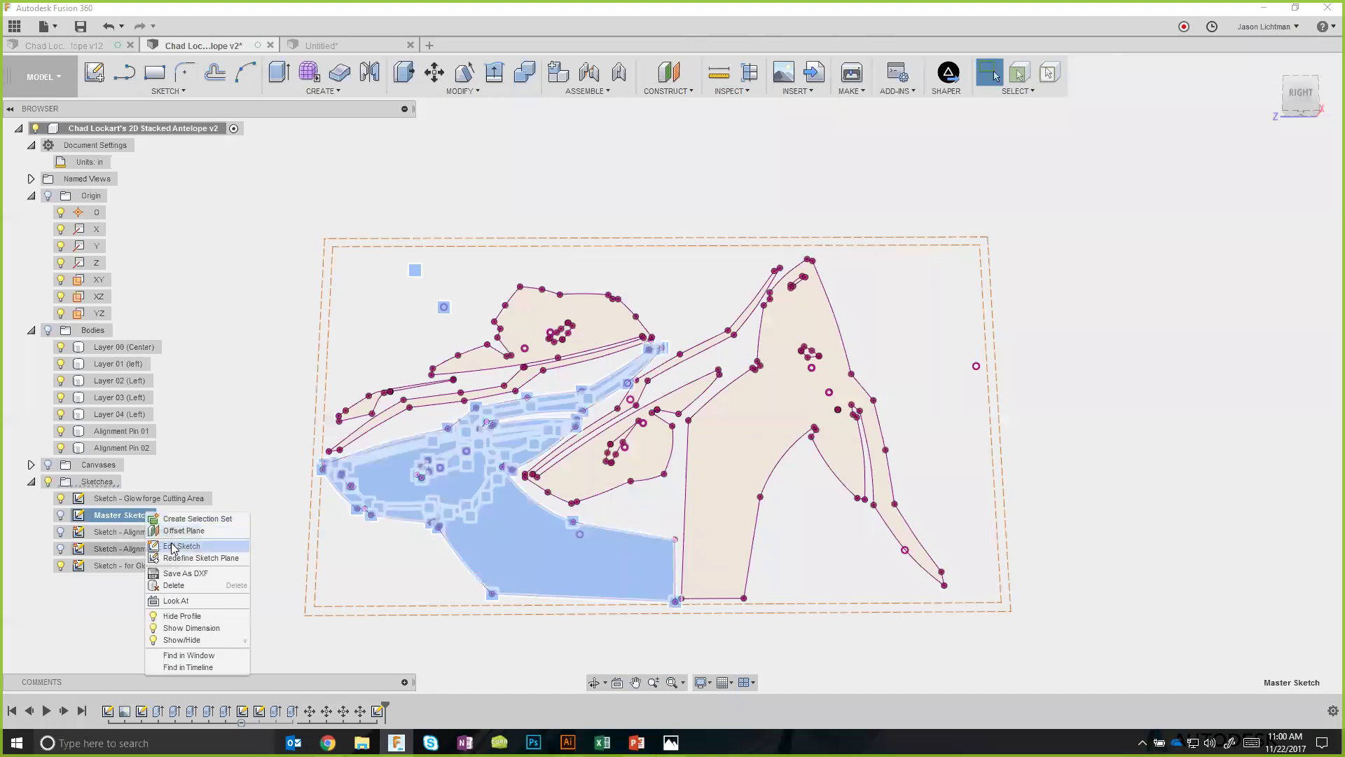
pyautogui.click(171, 545)
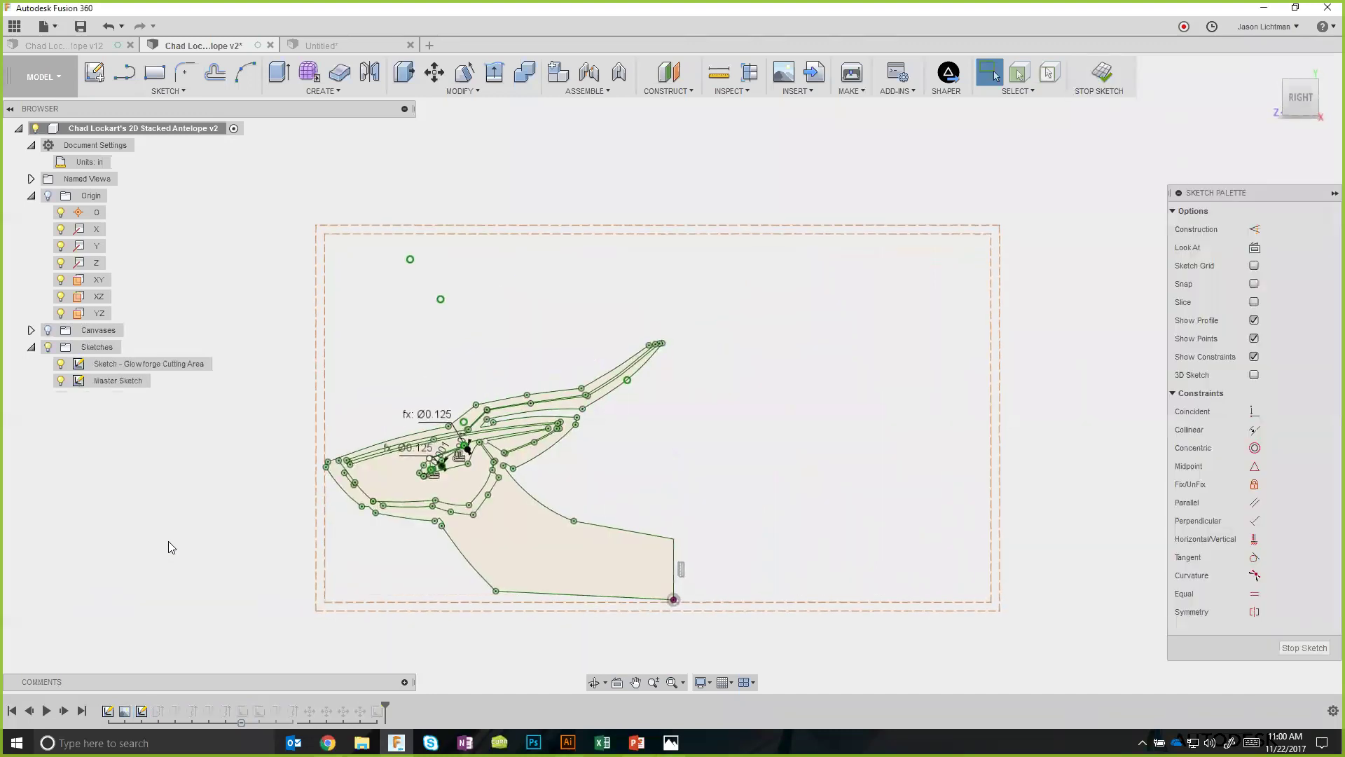
pyautogui.click(1305, 648)
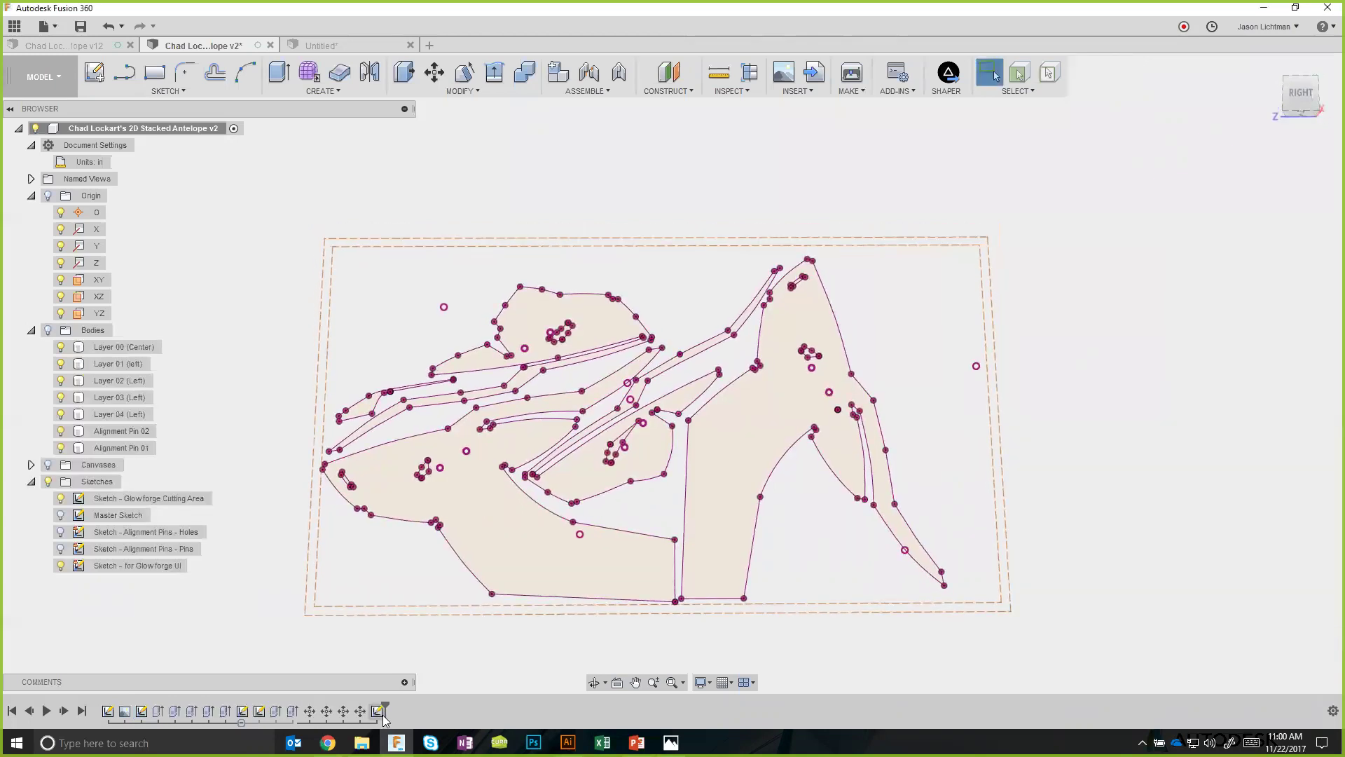
# Roll the timeline back to just after the first extrusion and show the Layer 00 (Center) body.
pyautogui.moveTo(386, 718); pyautogui.dragTo(167, 700)
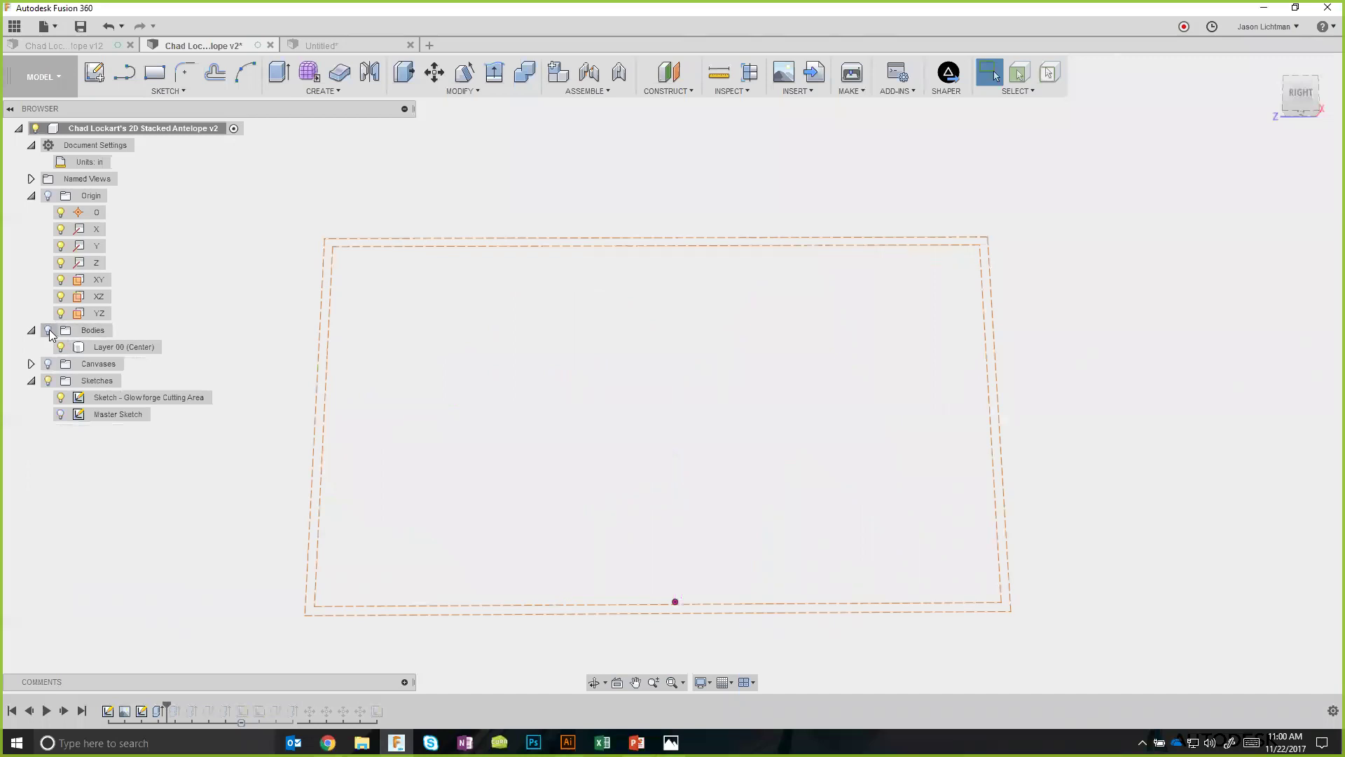
pyautogui.click(61, 346)
pyautogui.keyDown('shift'); pyautogui.moveTo(210, 498); pyautogui.dragTo(463, 618, button='middle'); pyautogui.keyUp('shift')
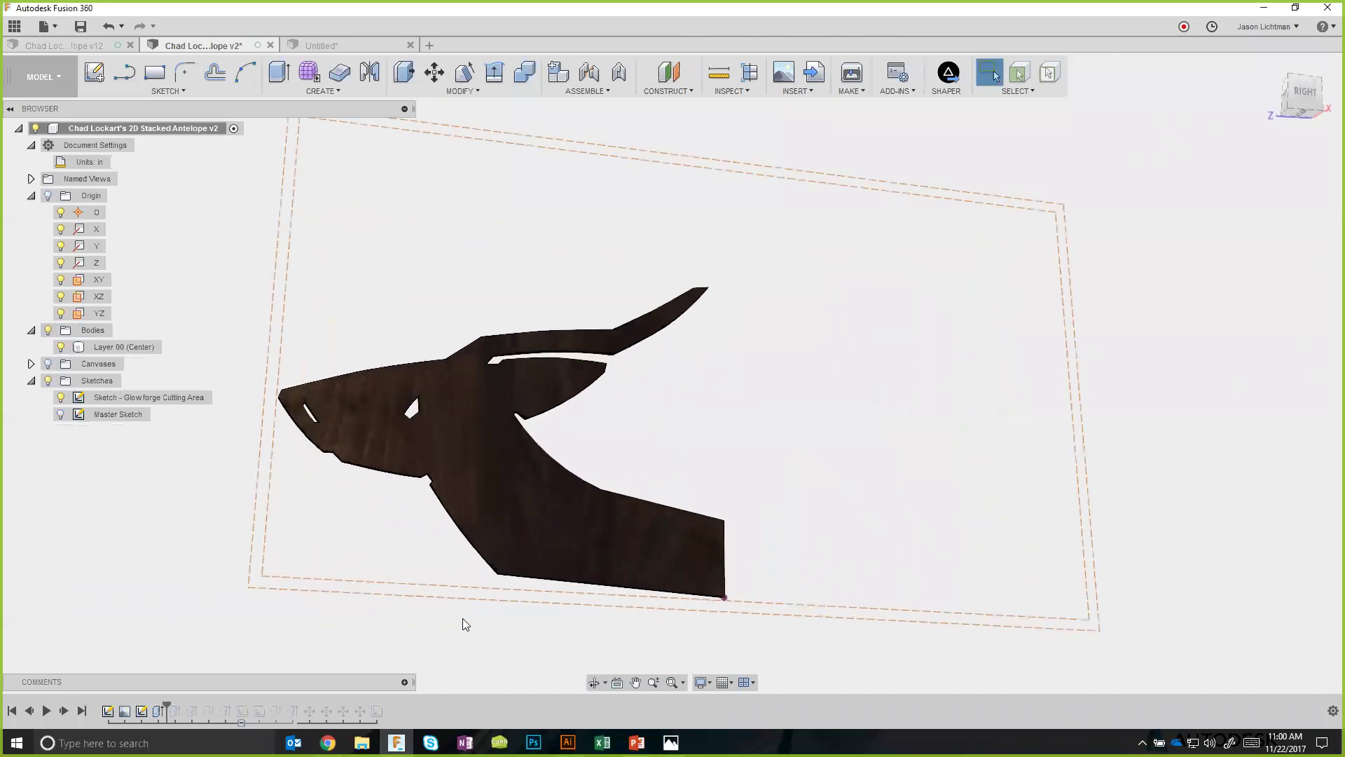
# Step the timeline forward through the remaining layer extrusions and show the bodies up to Layer 04 (Left).
pyautogui.click(64, 710)
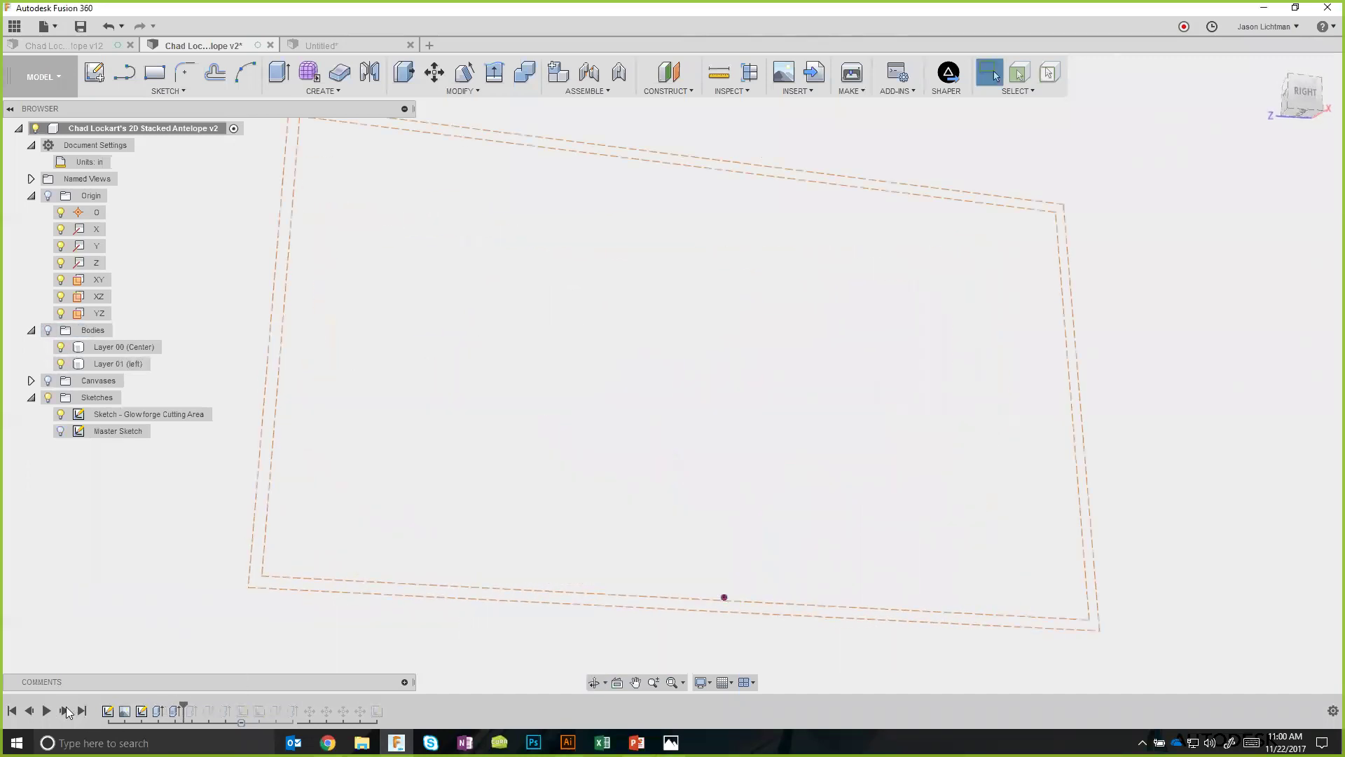
pyautogui.click(64, 711)
pyautogui.click(47, 330)
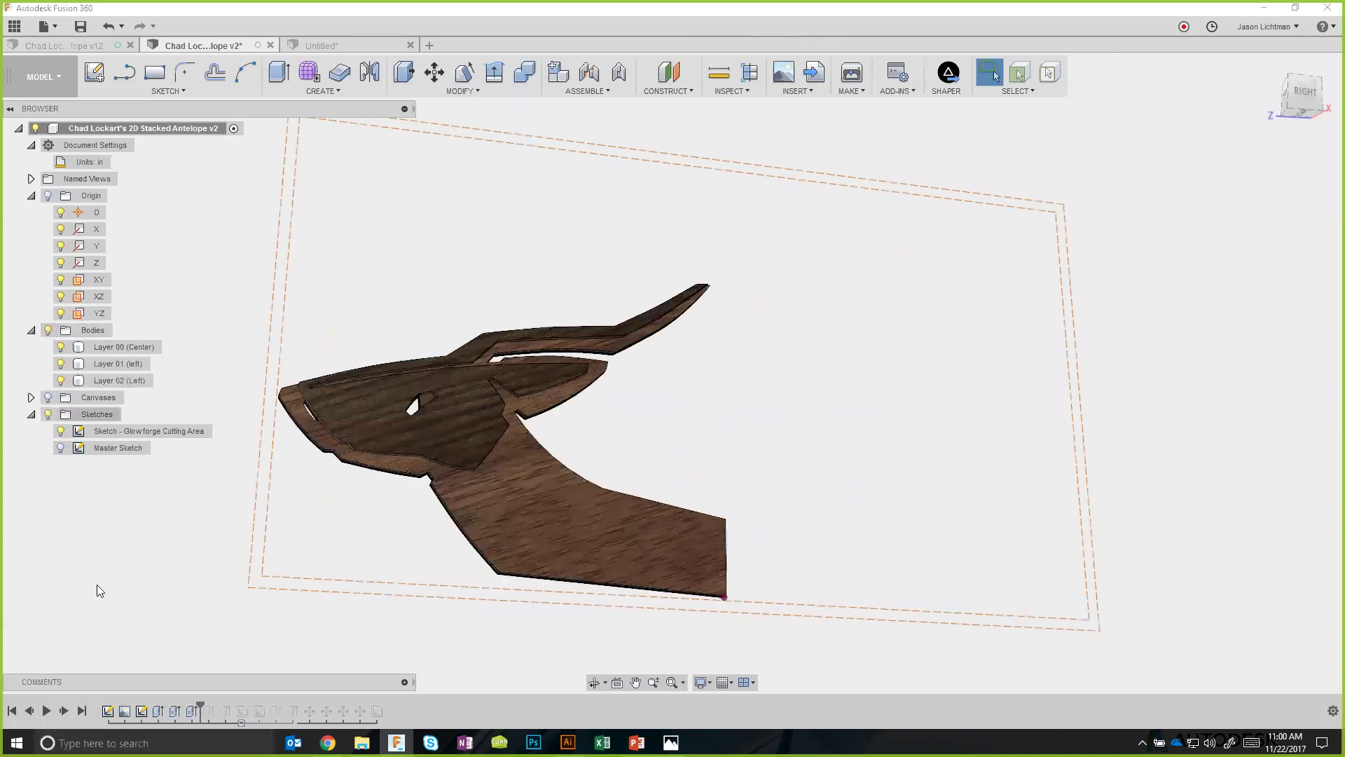
pyautogui.click(67, 711)
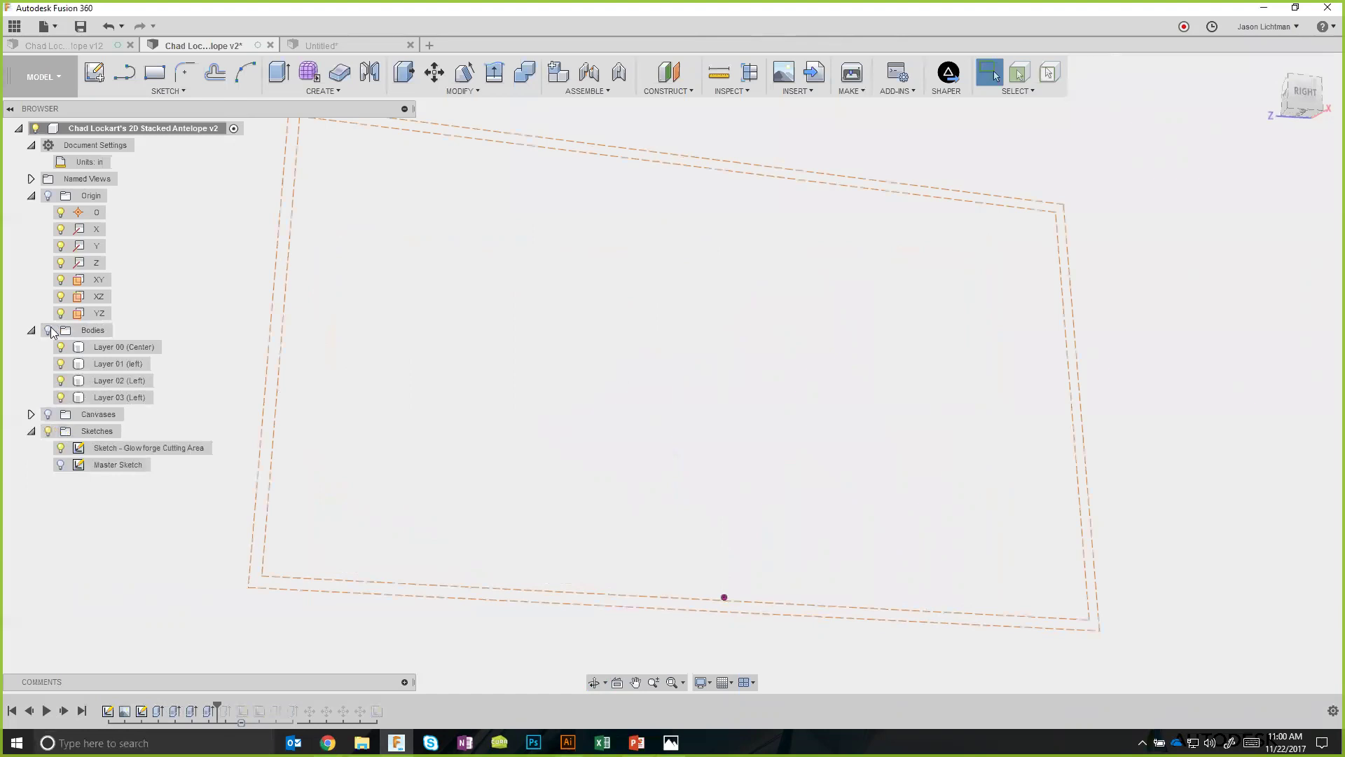
pyautogui.click(63, 710)
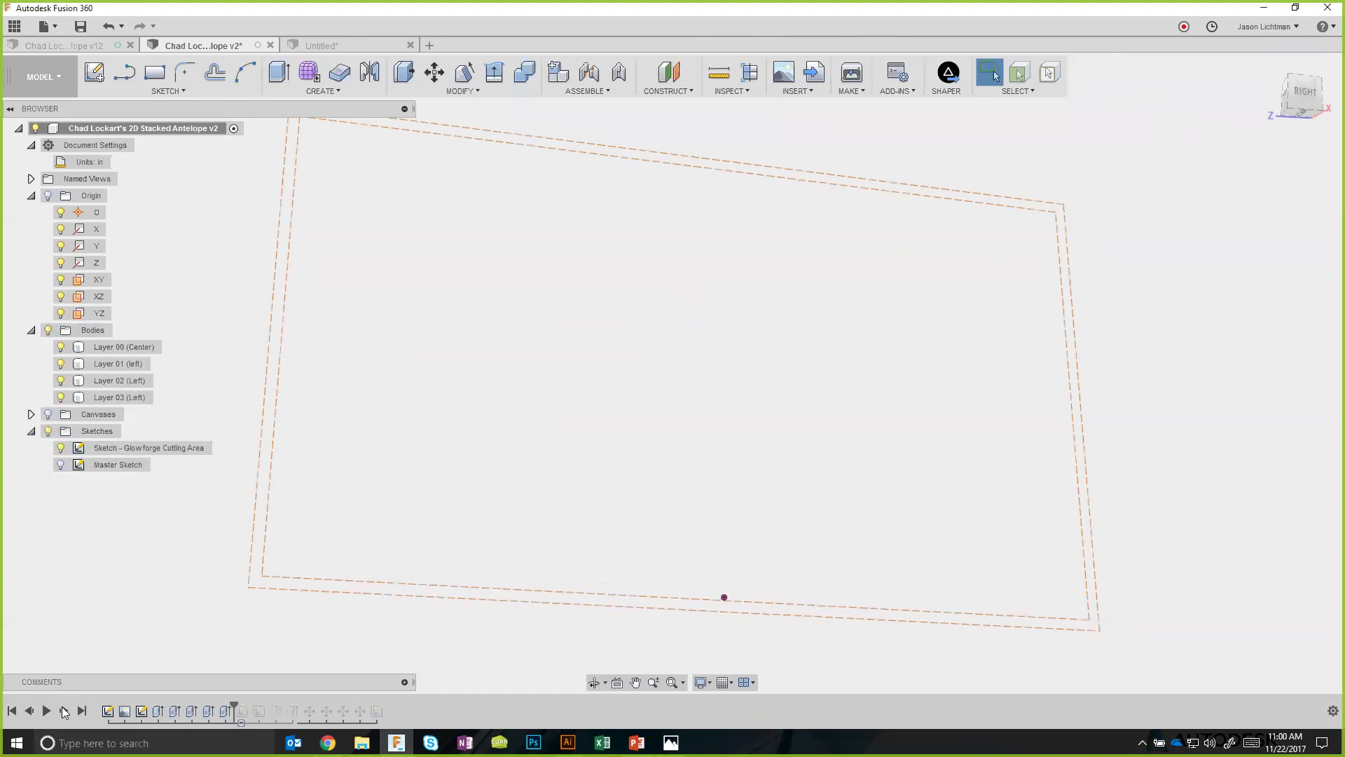
pyautogui.click(47, 330)
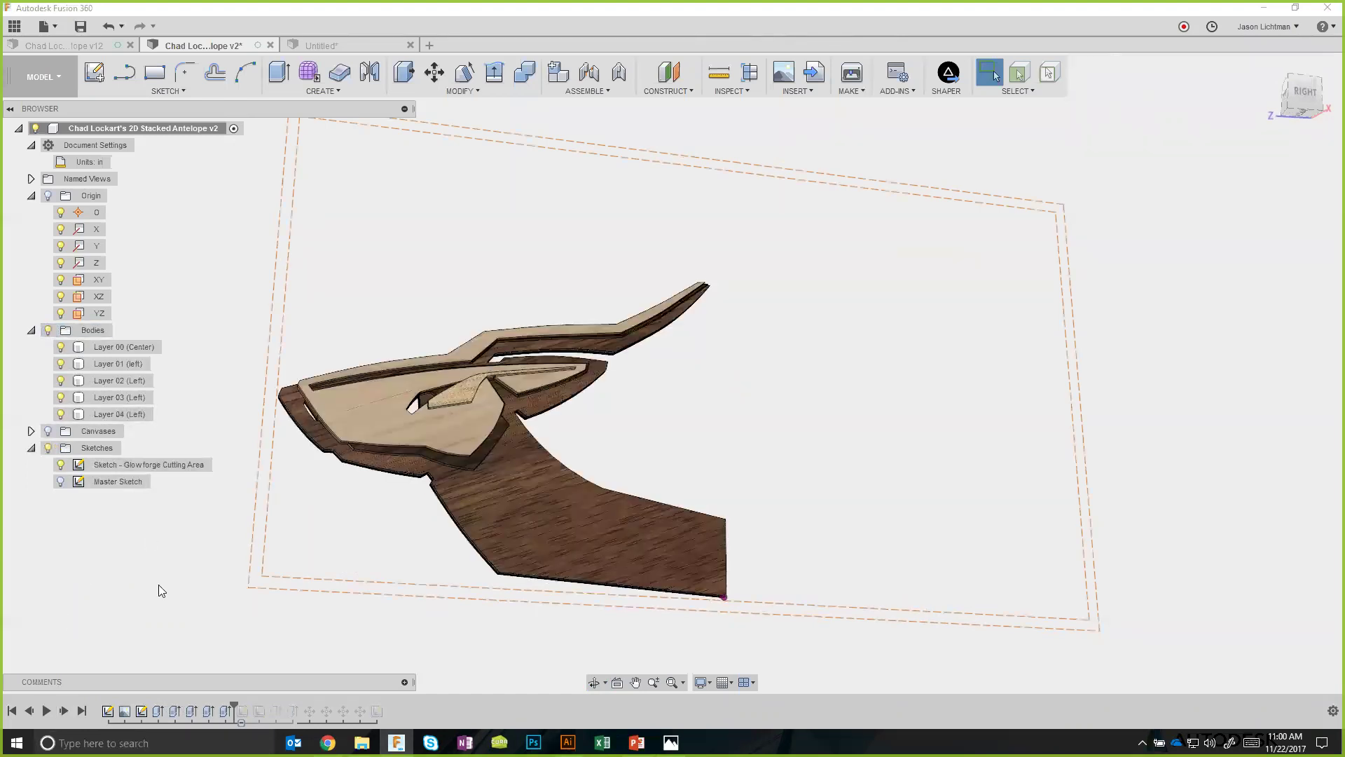
# Roll the timeline past the alignment pin features, show the bodies, and hide Layer 04 (Left) to examine the pins.
pyautogui.moveTo(233, 712); pyautogui.dragTo(302, 722)
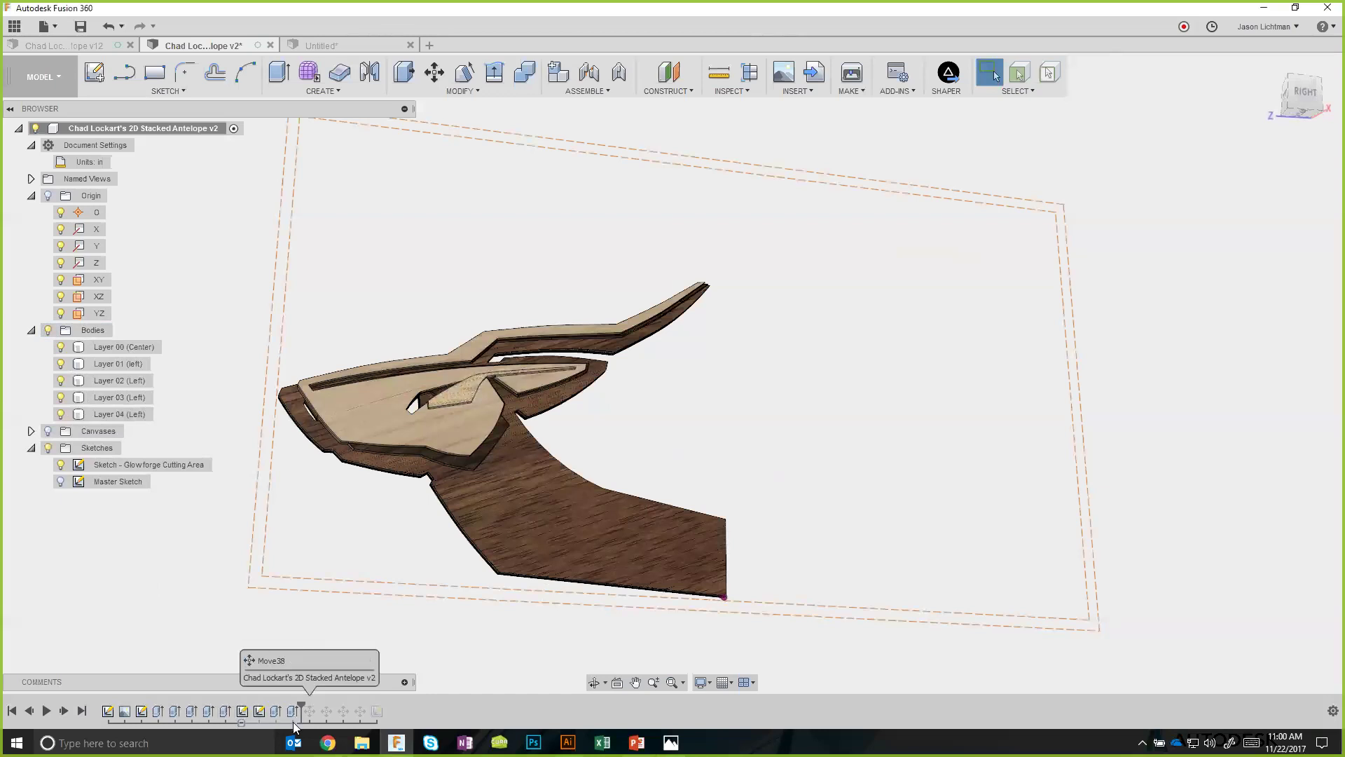
pyautogui.click(48, 331)
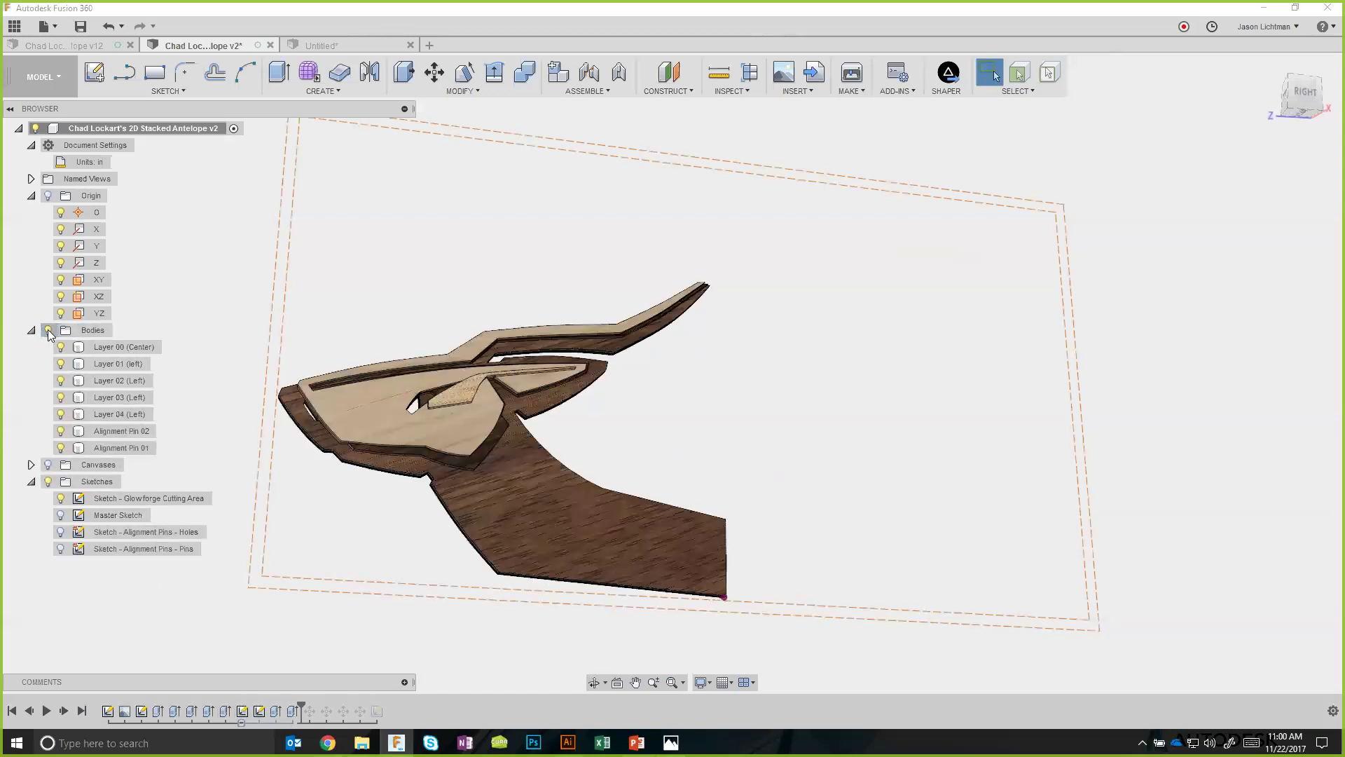
pyautogui.click(61, 414)
pyautogui.scroll(5, 468, 394)
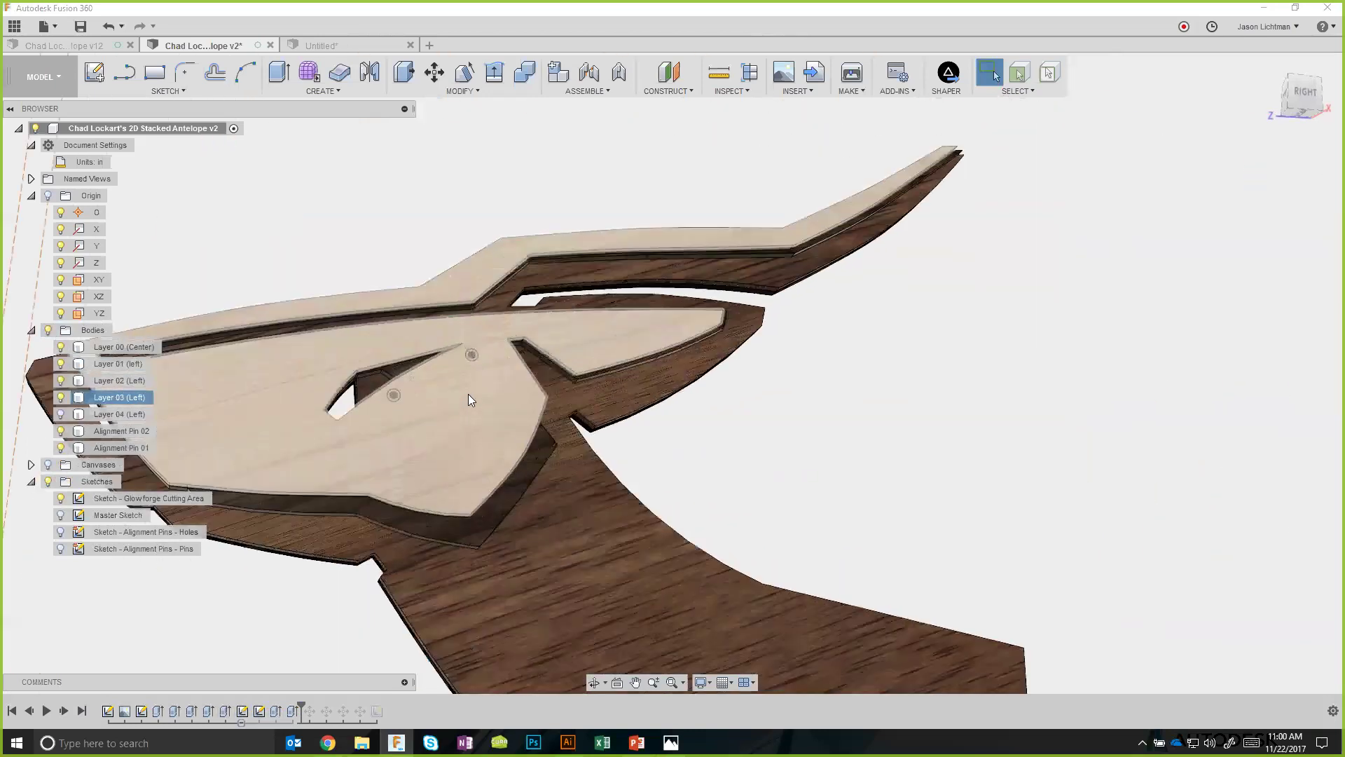
pyautogui.scroll(-5, 468, 394)
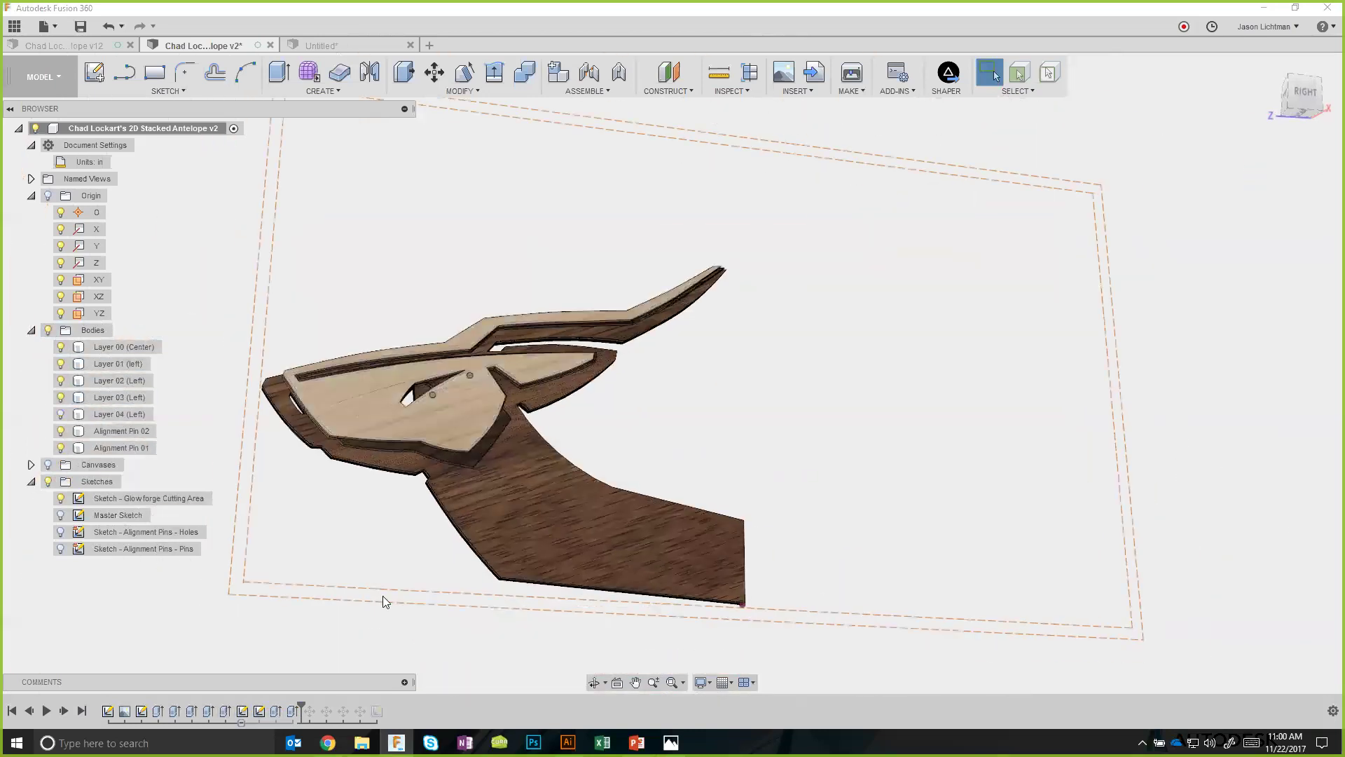
# Review the nested layout from the Right with the timeline just before the final sketch, and roll to the end with all bodies hidden.
pyautogui.moveTo(301, 713); pyautogui.dragTo(386, 726)
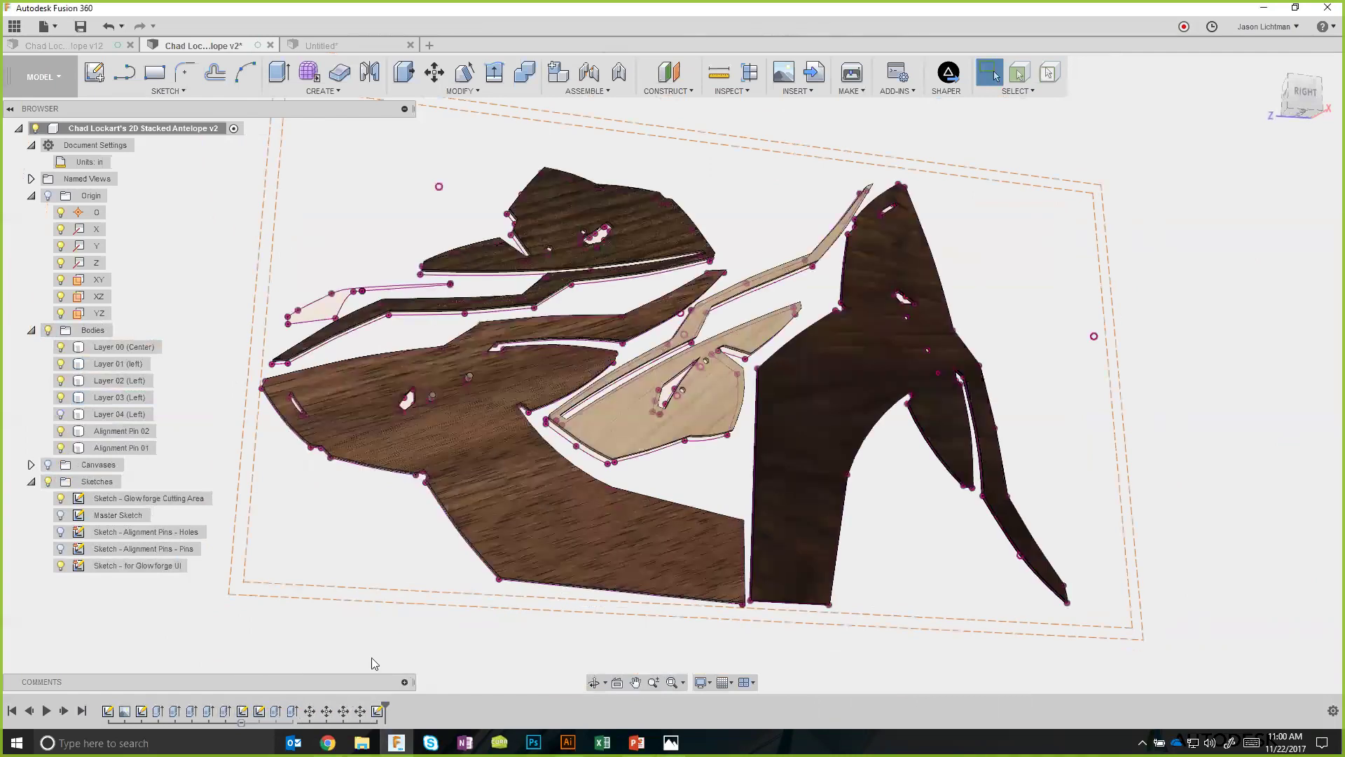
pyautogui.scroll(-2, 372, 659)
pyautogui.moveTo(386, 711); pyautogui.dragTo(369, 711)
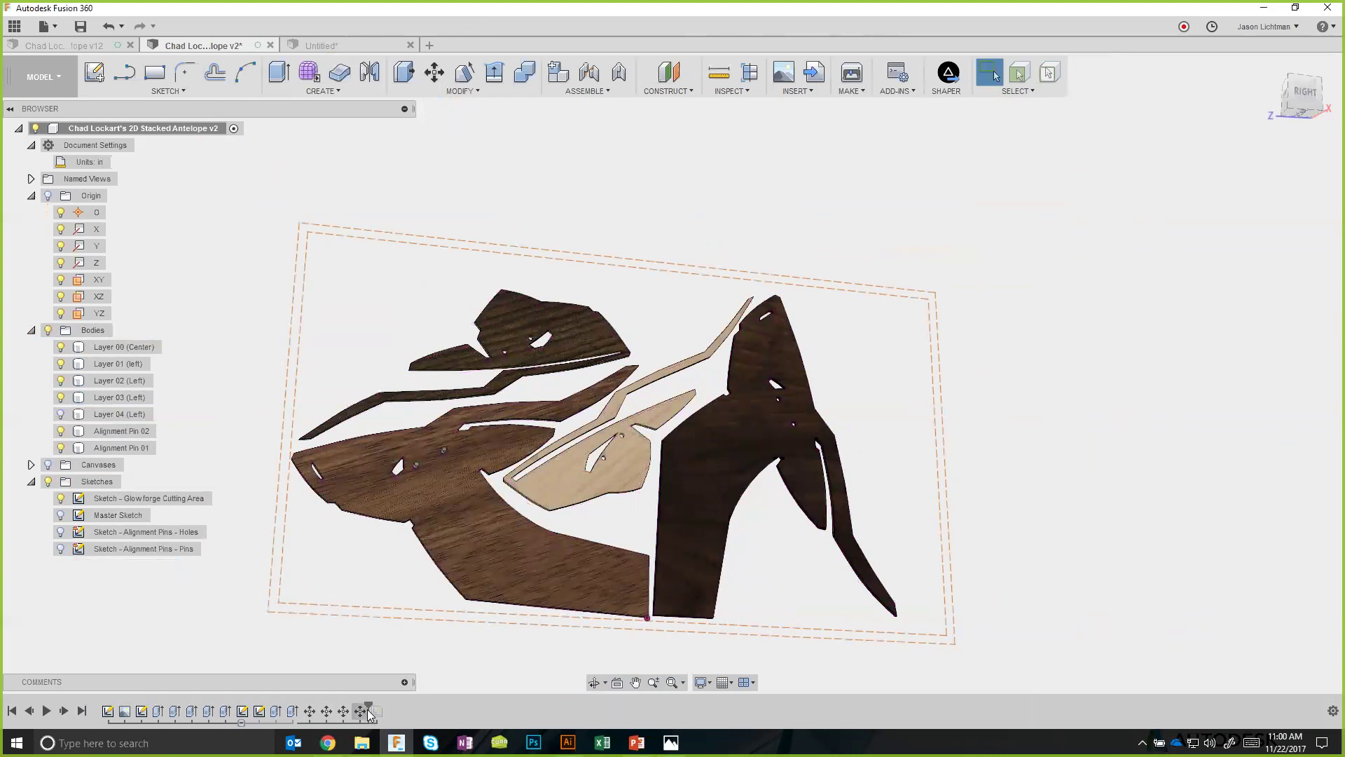
pyautogui.click(1306, 92)
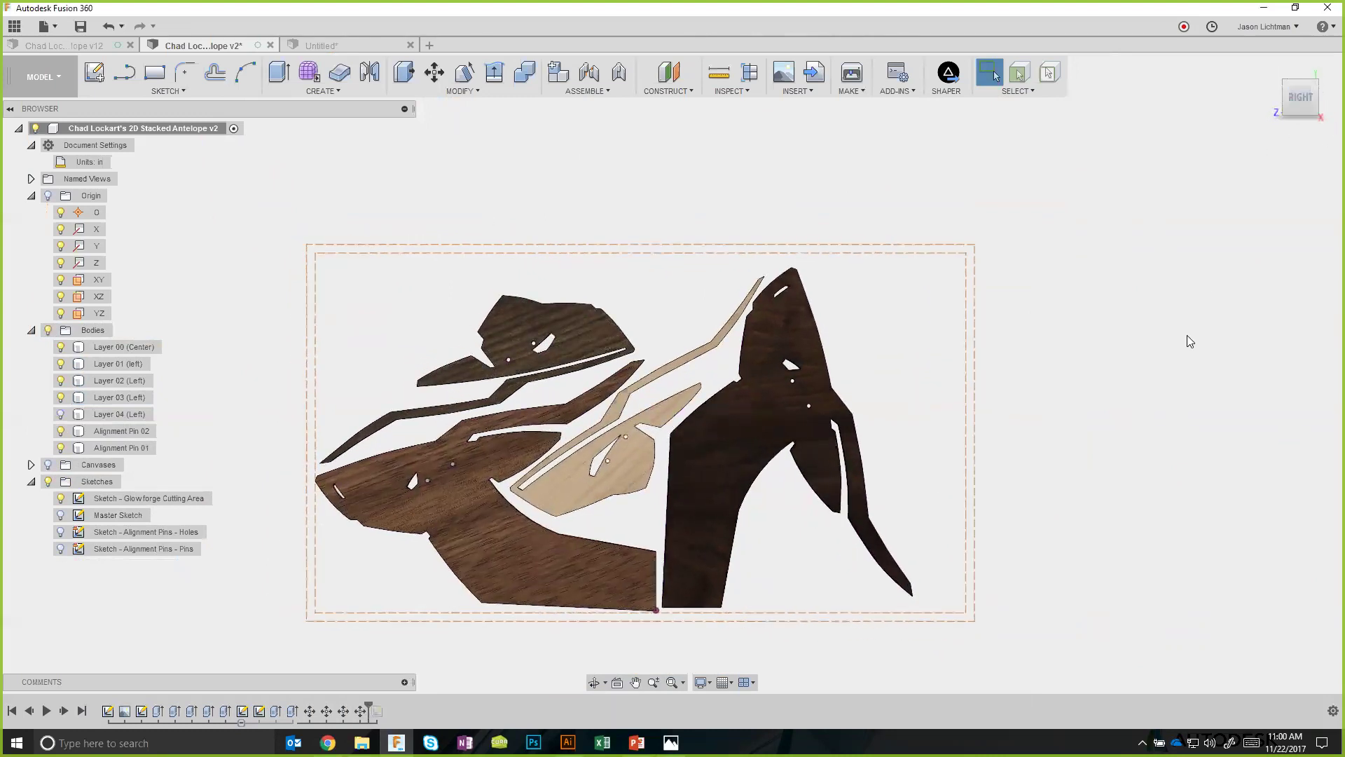
pyautogui.keyDown('shift'); pyautogui.moveTo(1187, 335); pyautogui.dragTo(1065, 400, button='middle'); pyautogui.keyUp('shift')
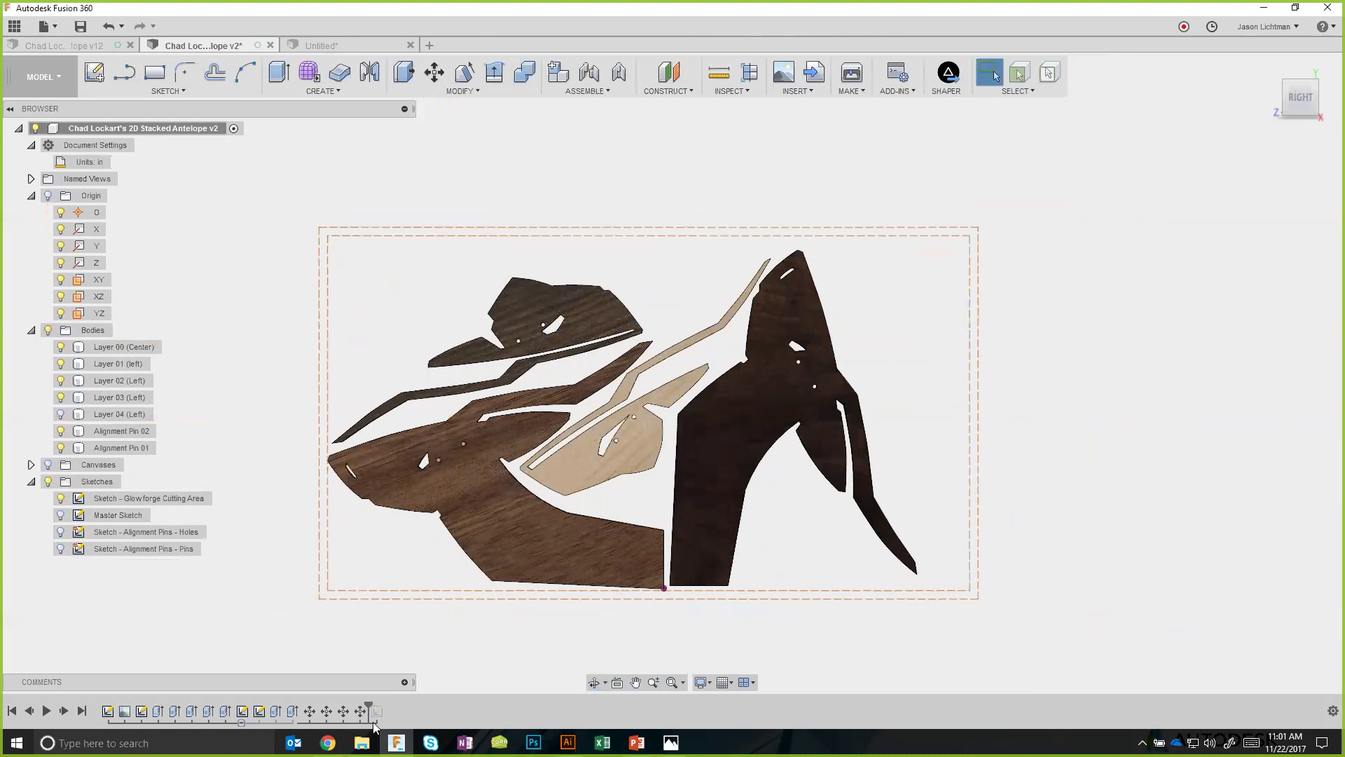
pyautogui.moveTo(369, 709); pyautogui.dragTo(386, 709)
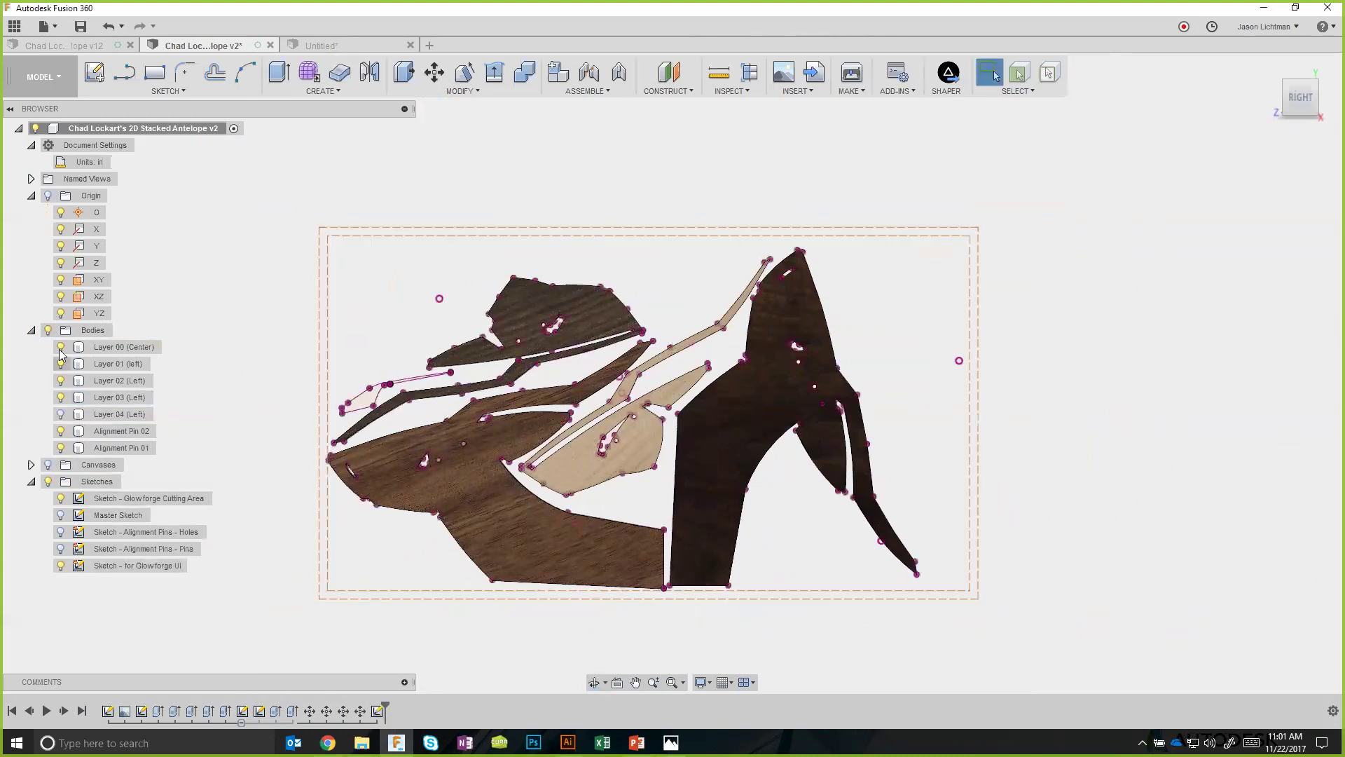
pyautogui.click(48, 330)
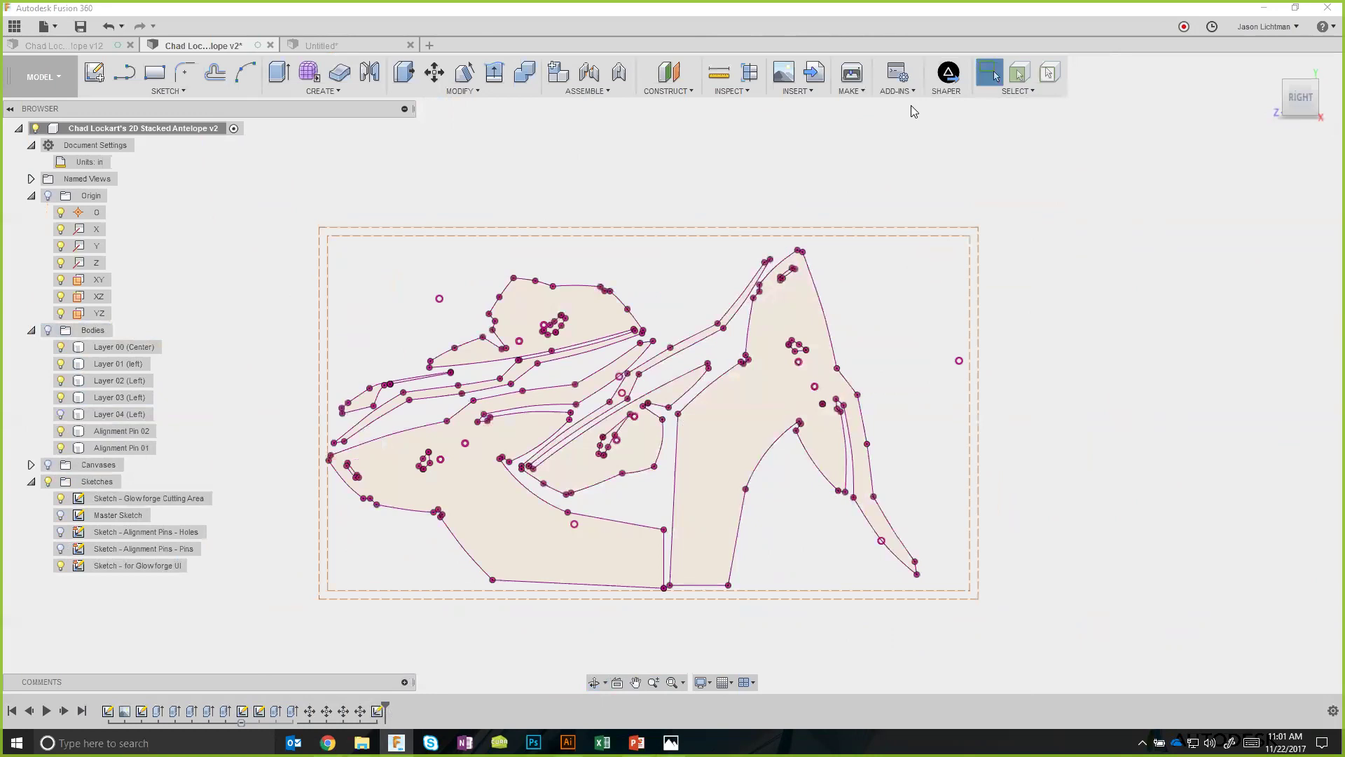
# Switch to Chrome to view the uploaded Glowforge layout, and switch to PowerPoint to show the Live Webinar #4 agenda slide.
pyautogui.click(328, 743)
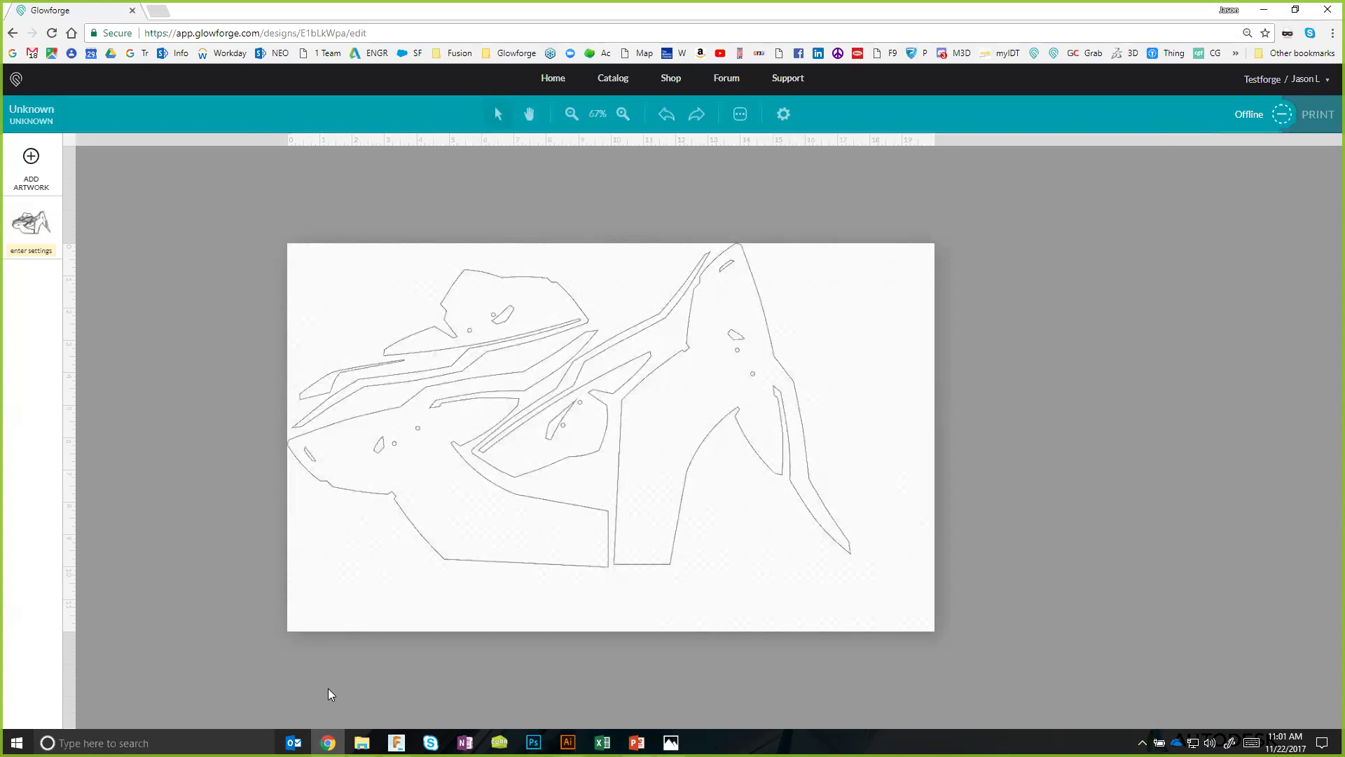
pyautogui.click(637, 743)
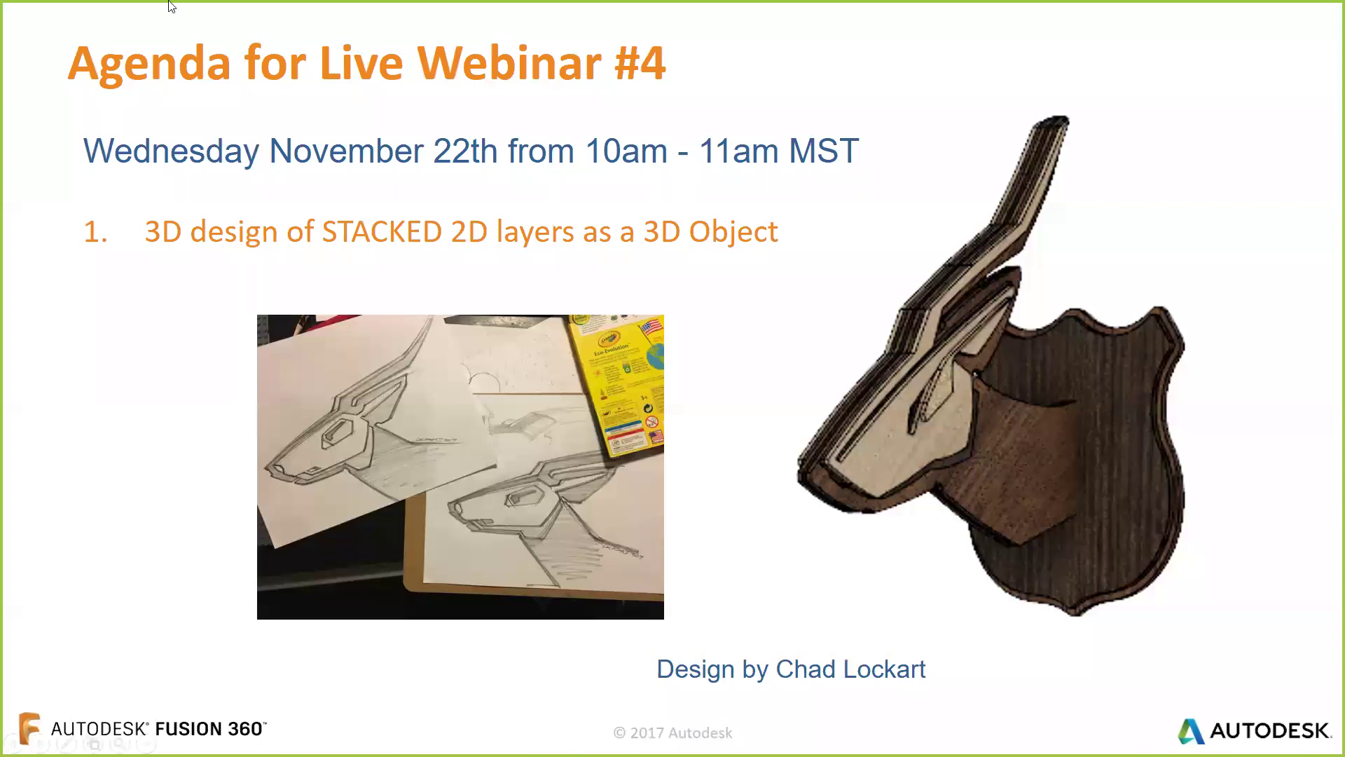
pyautogui.press('Escape')
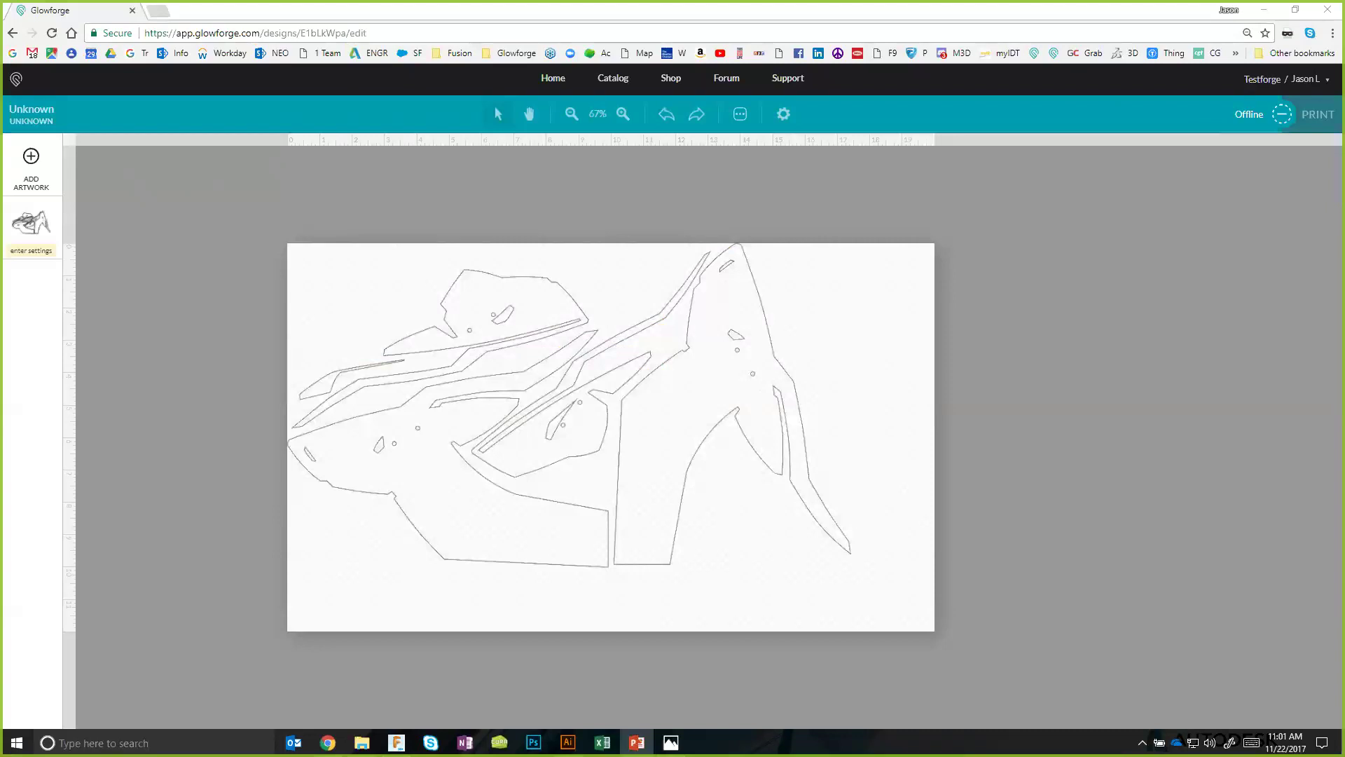
pyautogui.hotkey('alt', 'Tab')
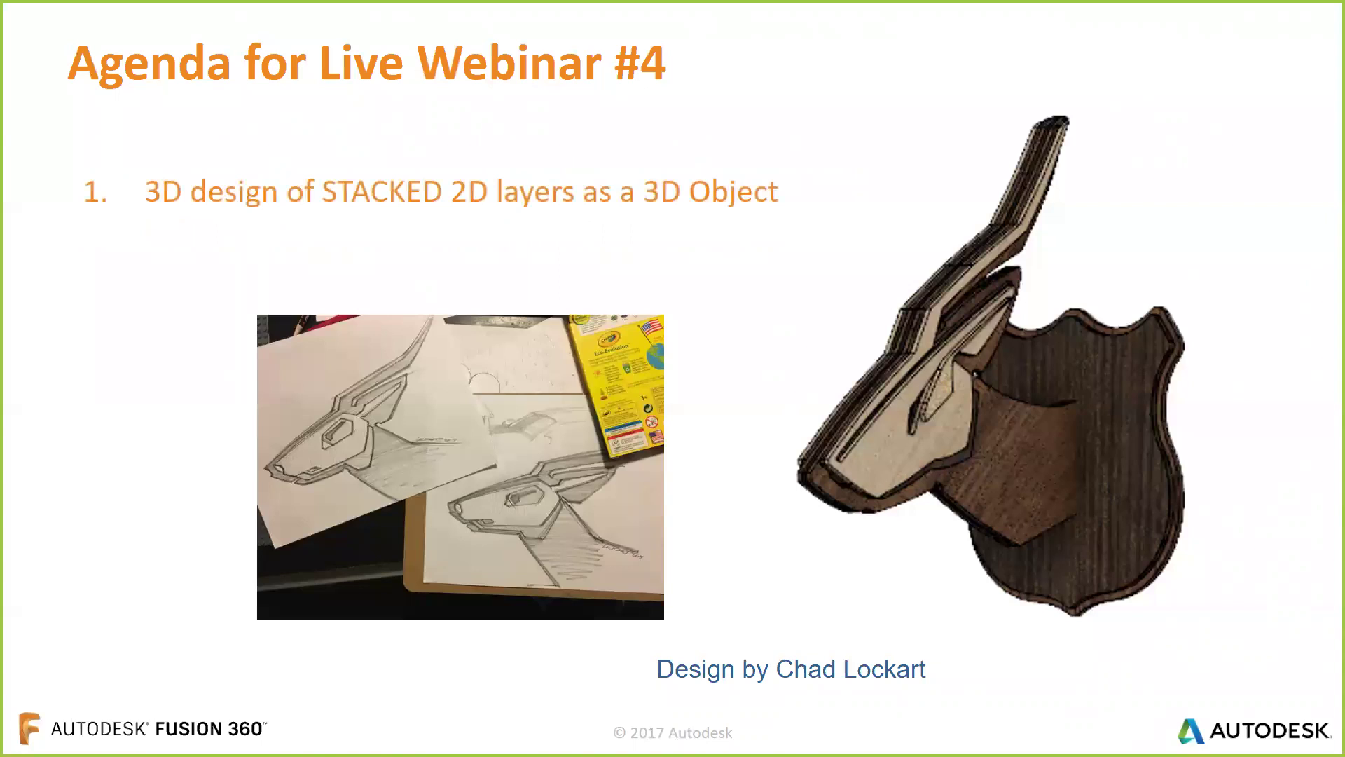
# Switch to Fusion 360, bring up the 2D Stacked Antelope v12 design, and view it from the Right.
pyautogui.hotkey('alt', 'Tab')
pyautogui.hotkey('alt', 'Tab')
pyautogui.hotkey('alt', 'Tab')
pyautogui.hotkey('alt', 'Tab')
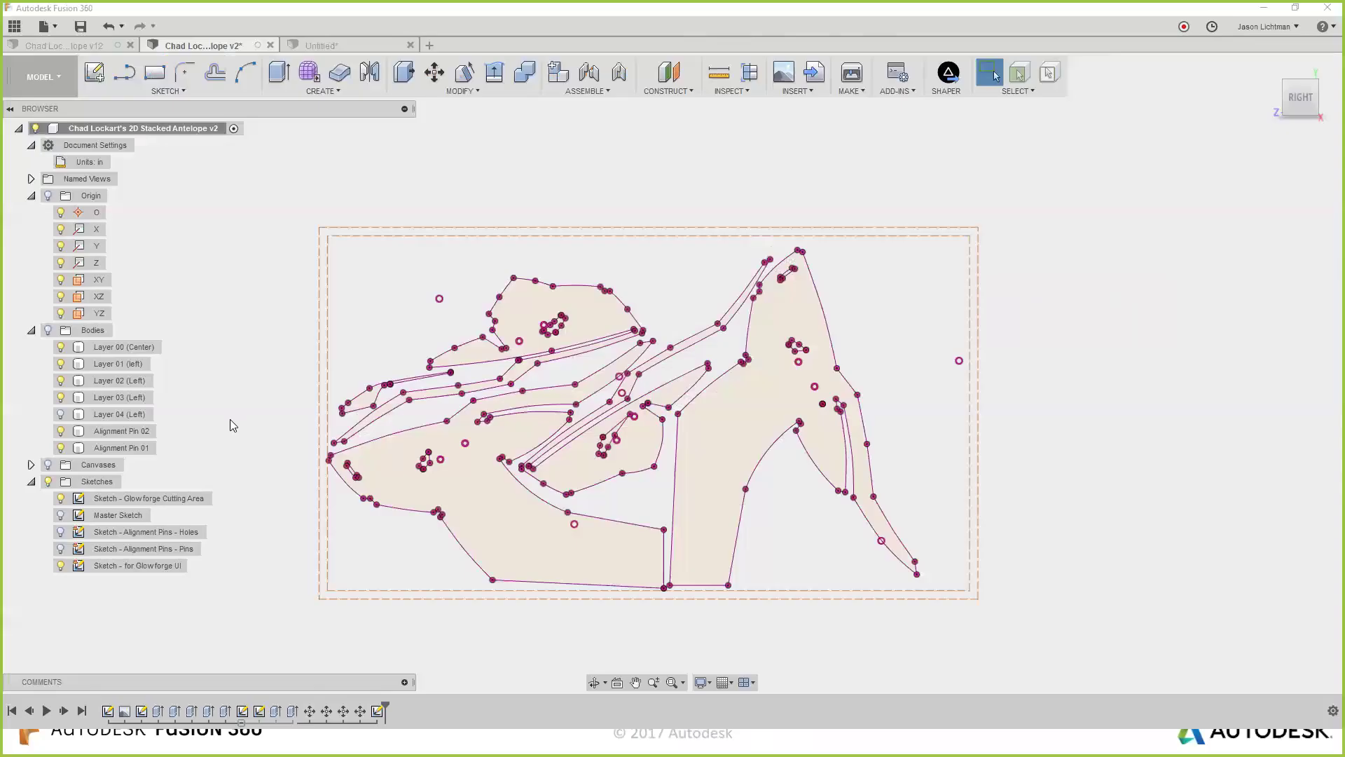
pyautogui.click(45, 46)
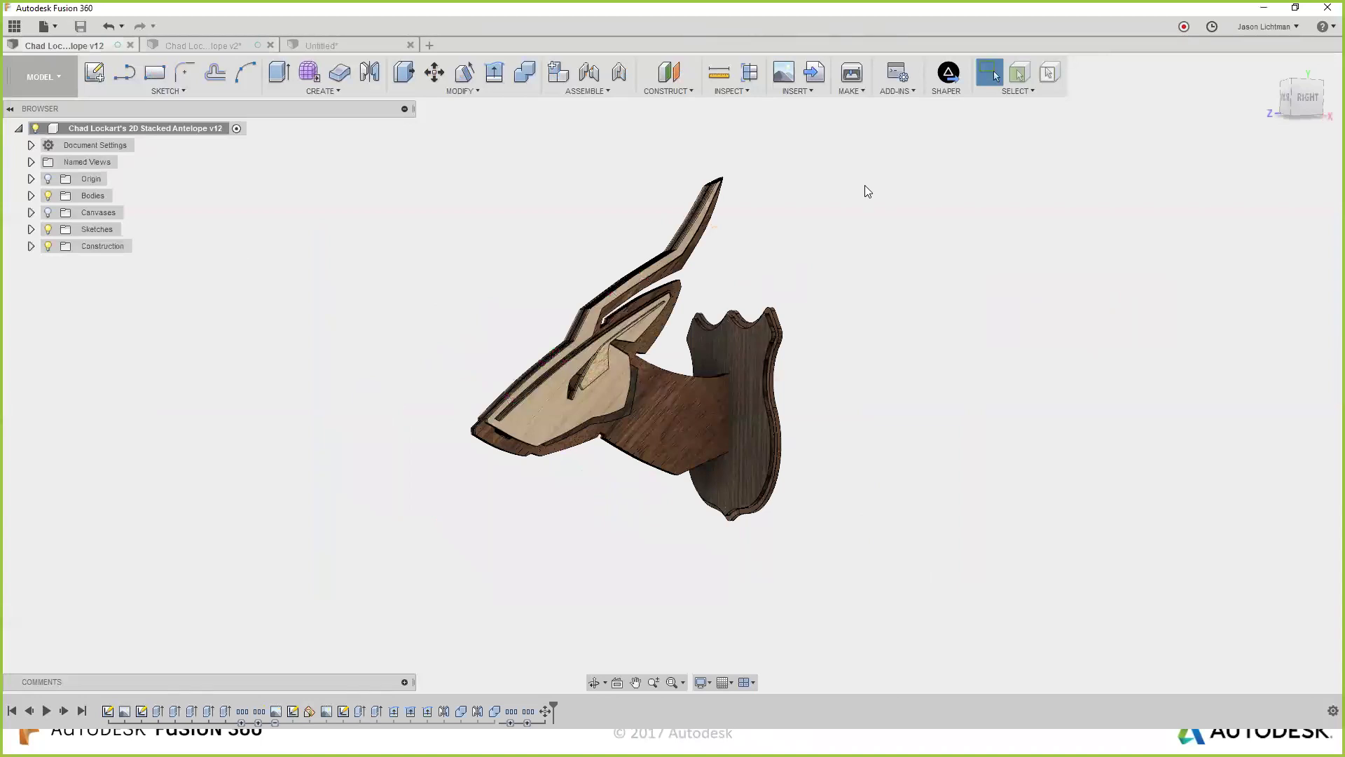
pyautogui.click(1302, 105)
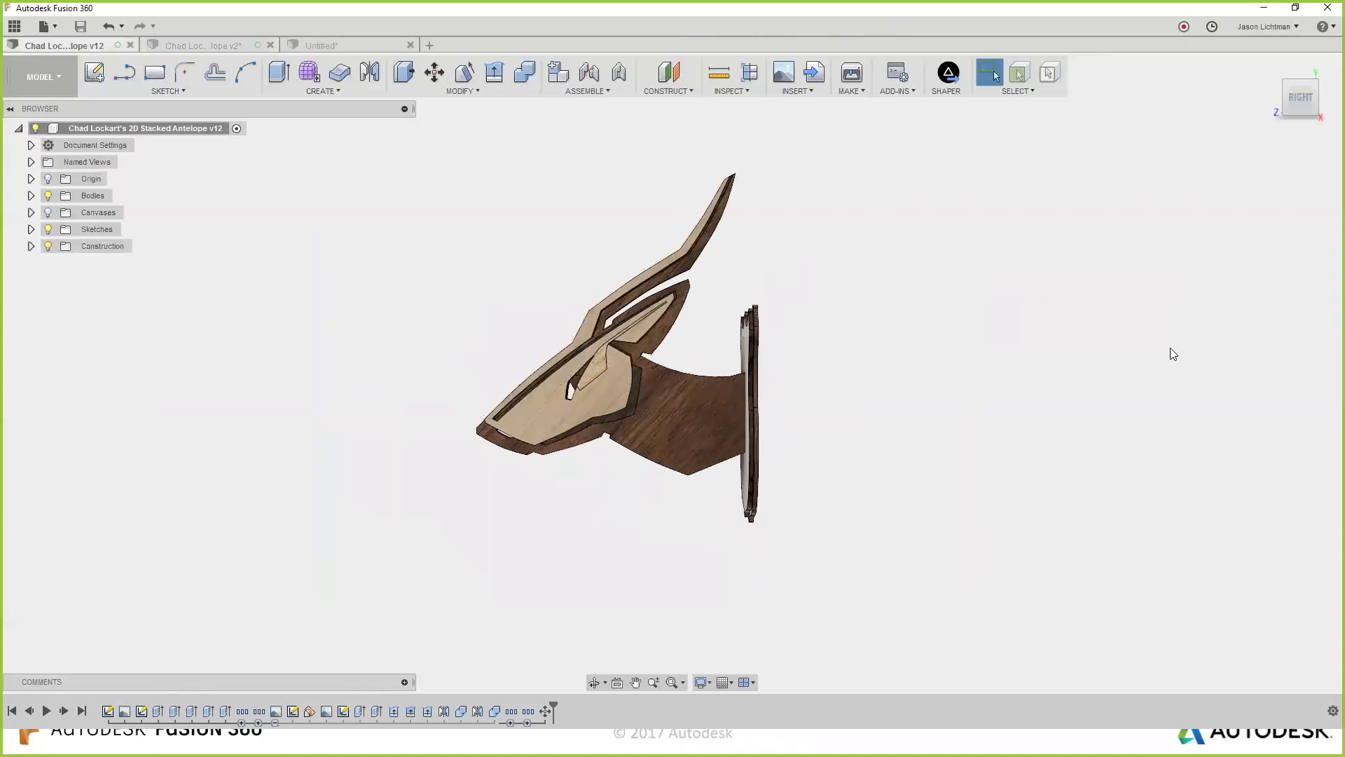
# Expand the collapsed timeline groups and set the angle in "Sketch - Angle and Position of Rear Plaque" to 35 degrees.
pyautogui.click(510, 722)
pyautogui.click(662, 721)
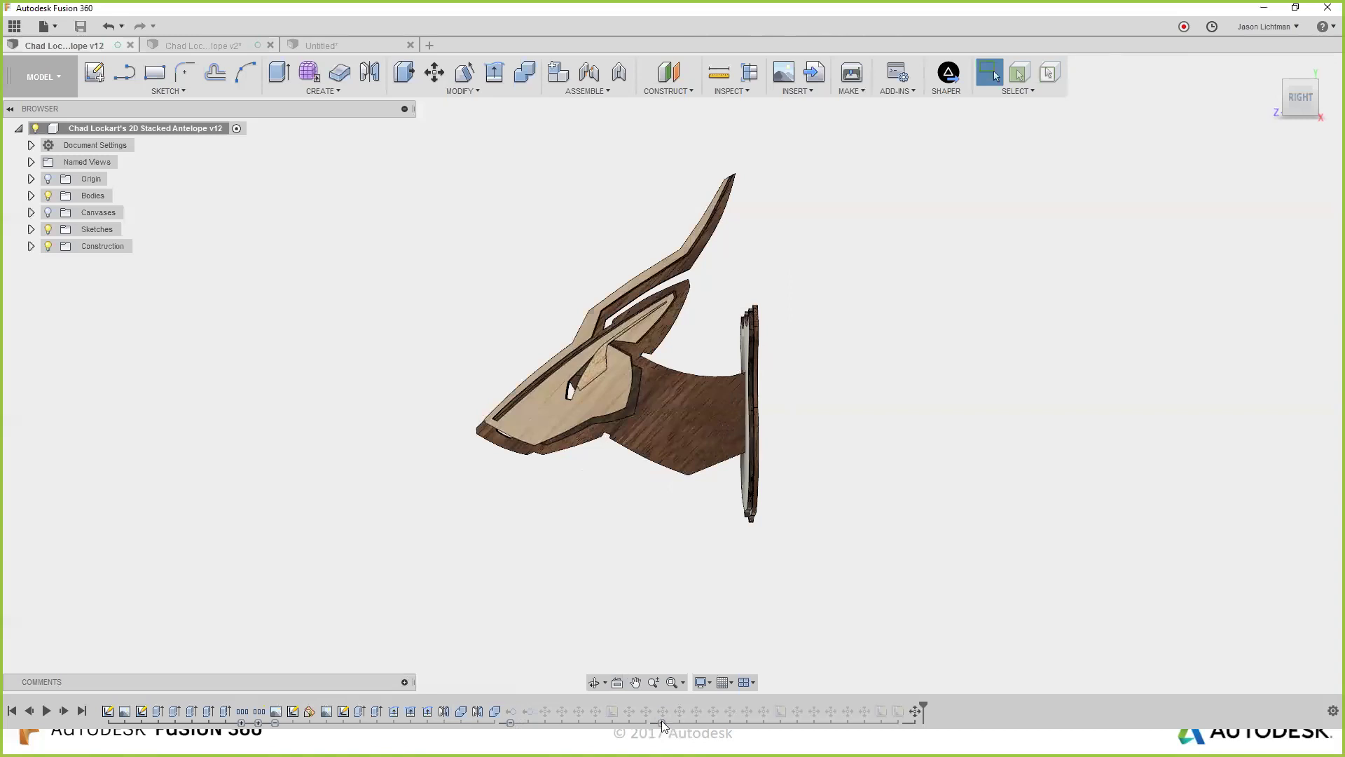
pyautogui.rightClick(293, 711)
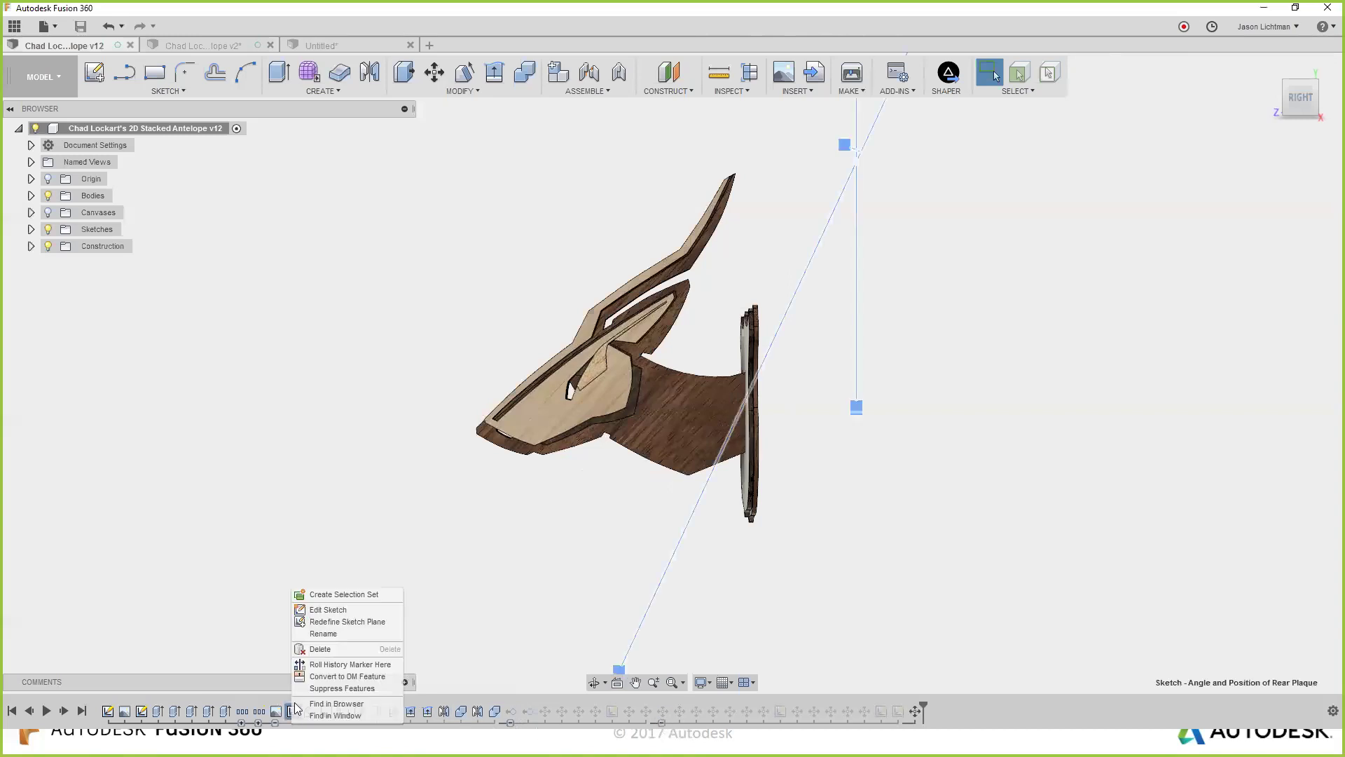
pyautogui.click(324, 613)
pyautogui.doubleClick(782, 503)
pyautogui.write('35')
pyautogui.press('Return')
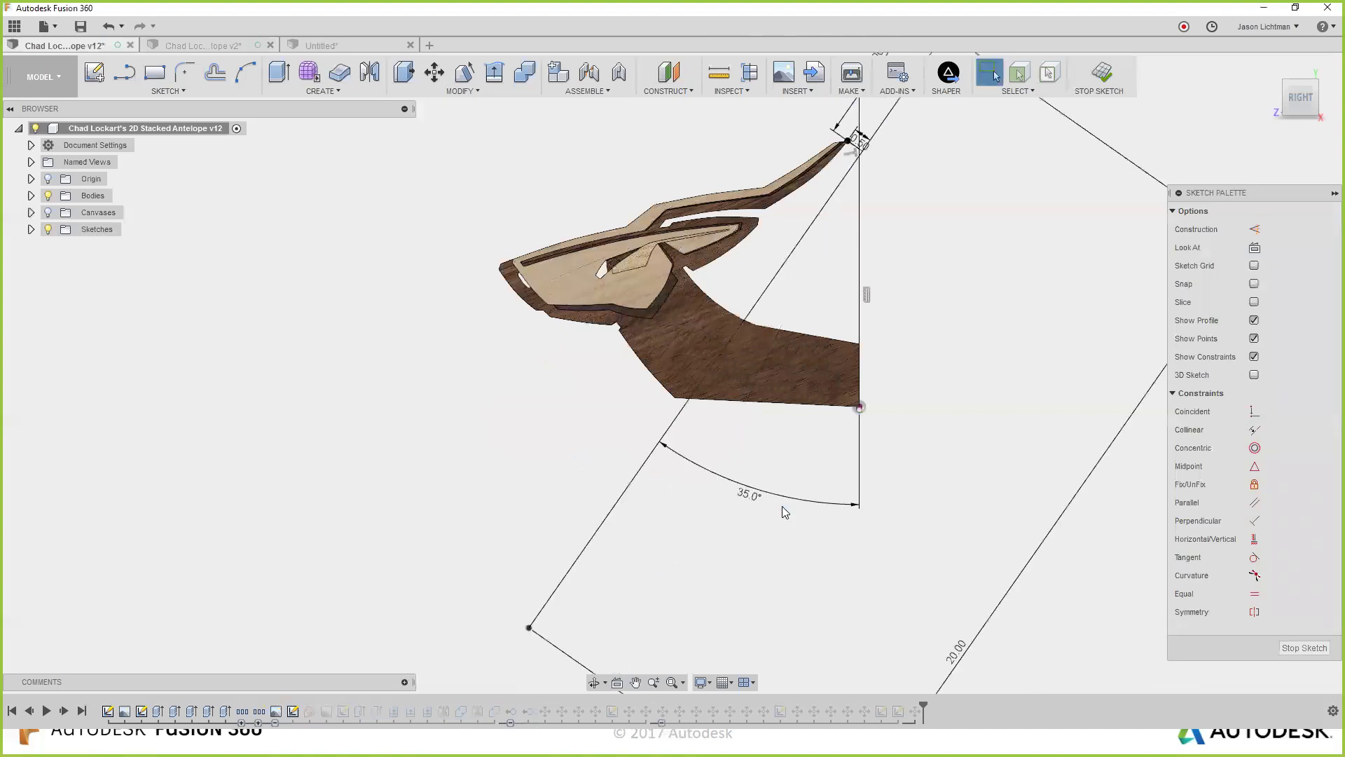
pyautogui.click(1305, 647)
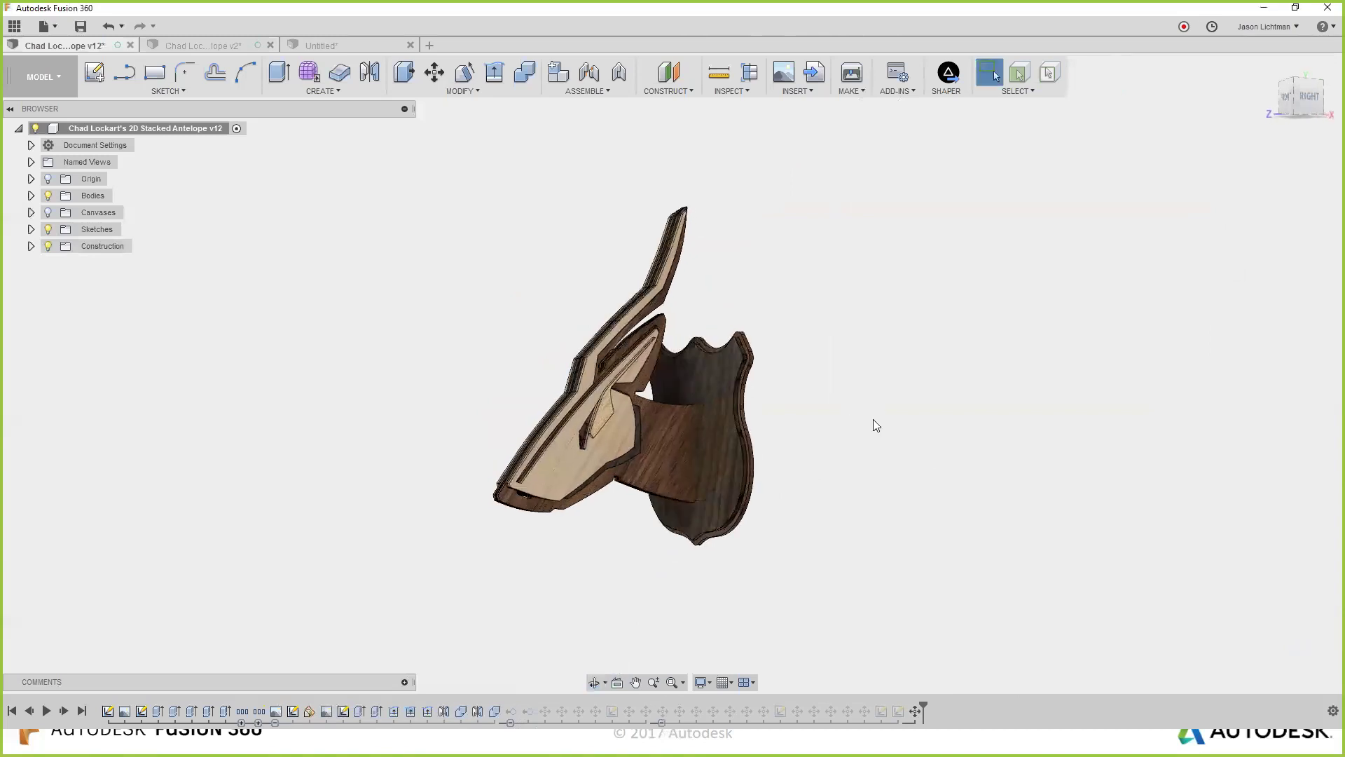
pyautogui.keyDown('shift'); pyautogui.moveTo(869, 417); pyautogui.dragTo(836, 423, button='middle'); pyautogui.keyUp('shift')
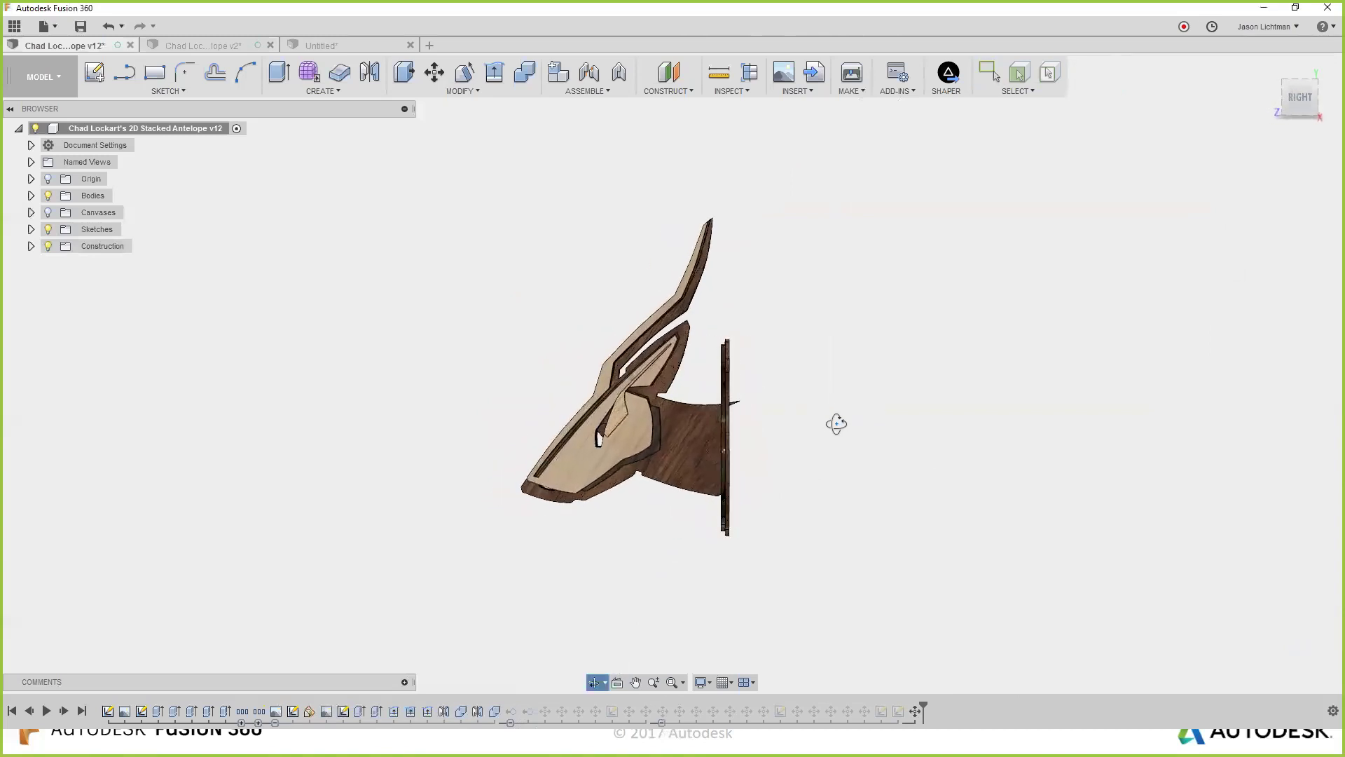
# Switch to the PowerPoint slide show and advance to the Agenda for Live Webinar #5 slide.
pyautogui.hotkey('alt', 'Tab')
pyautogui.hotkey('alt', 'Tab')
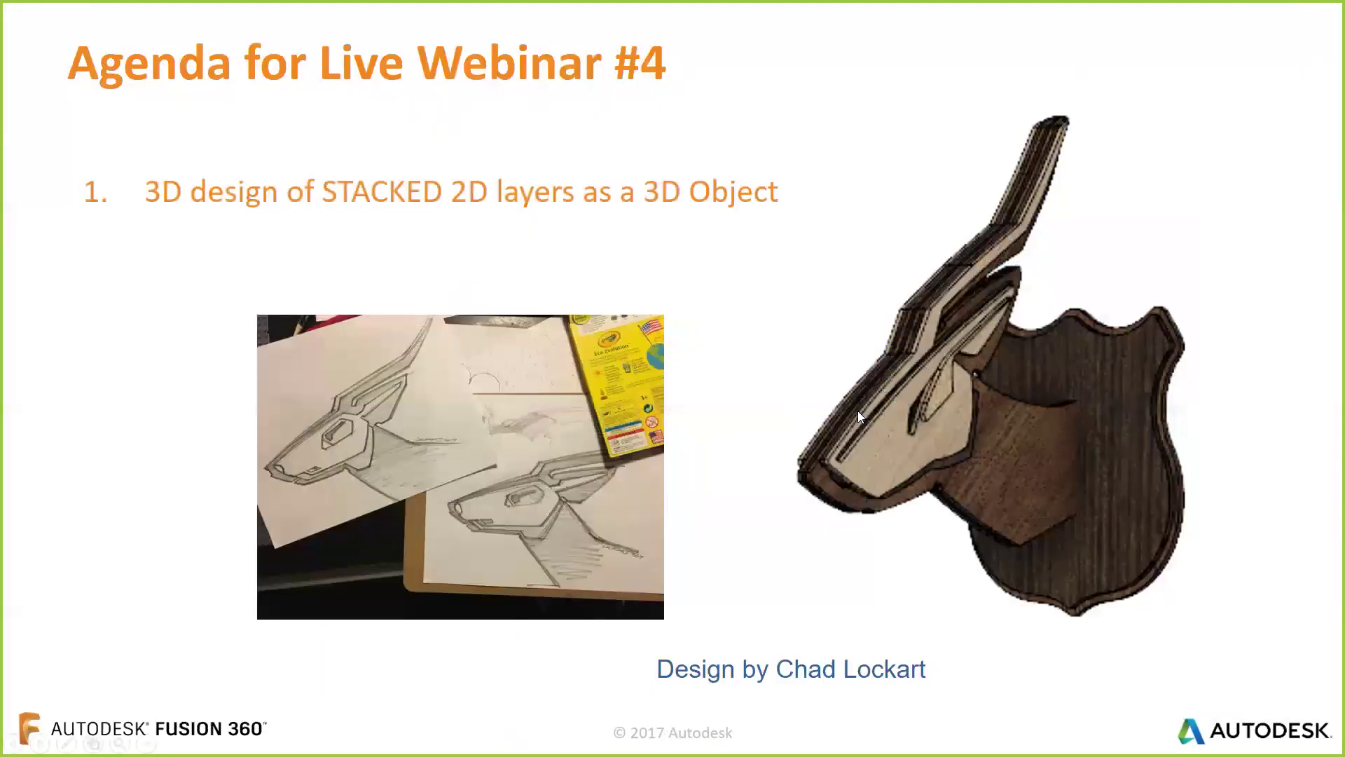
pyautogui.click(794, 344)
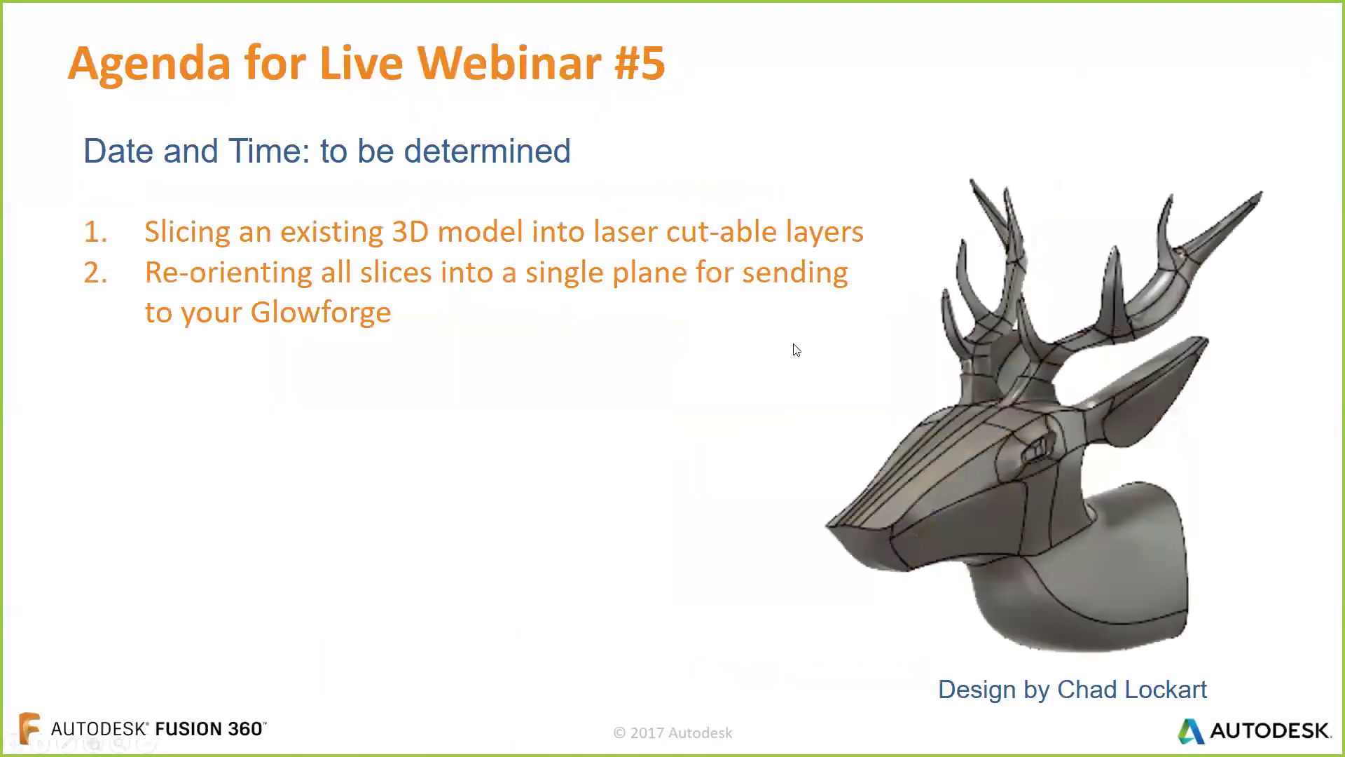